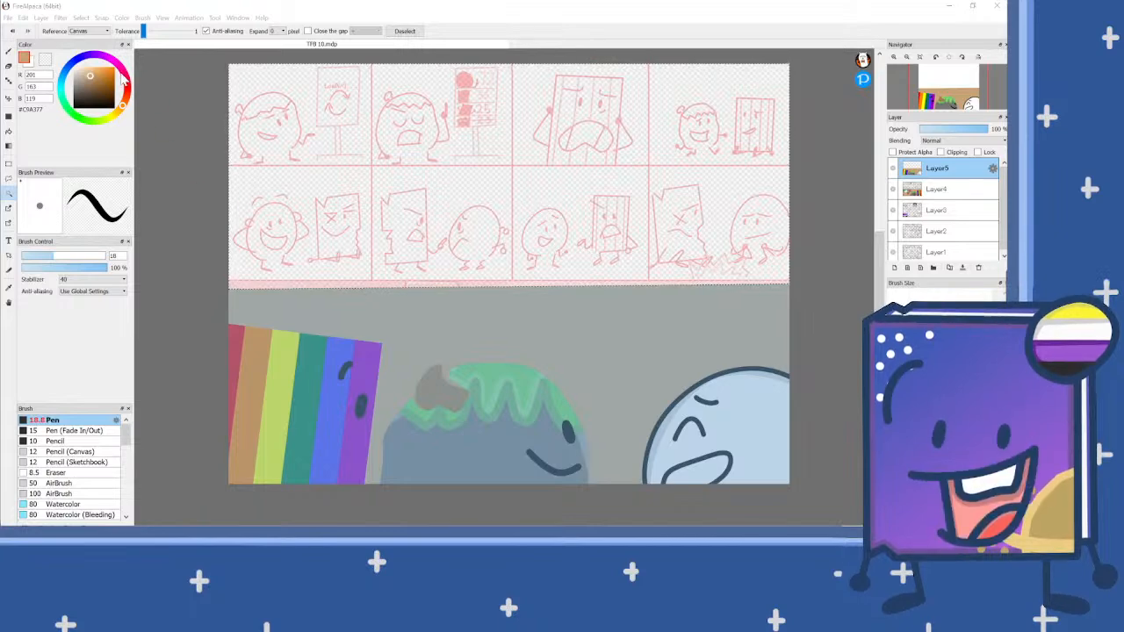
Step: Draw a wavy hill outline across the selected background on Layer5 in green #589B73 and fill the area beneath it with the same green
{"action": "left_click", "coordinate": [88, 111]}
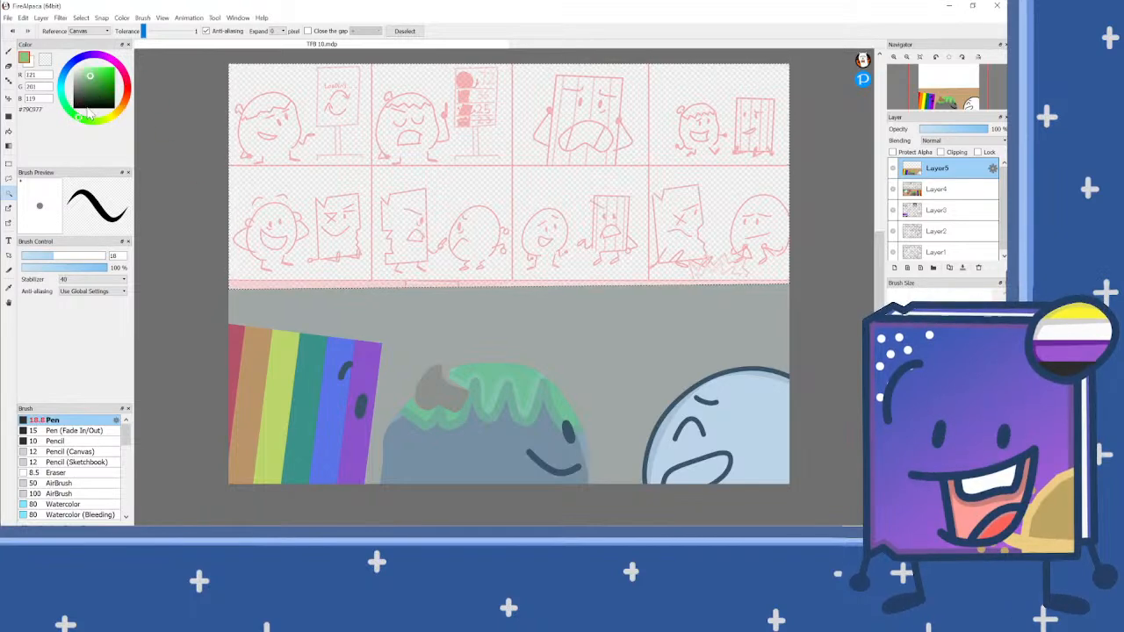
{"action": "left_click", "coordinate": [101, 81]}
{"action": "left_click", "coordinate": [957, 189]}
{"action": "left_click", "coordinate": [9, 51]}
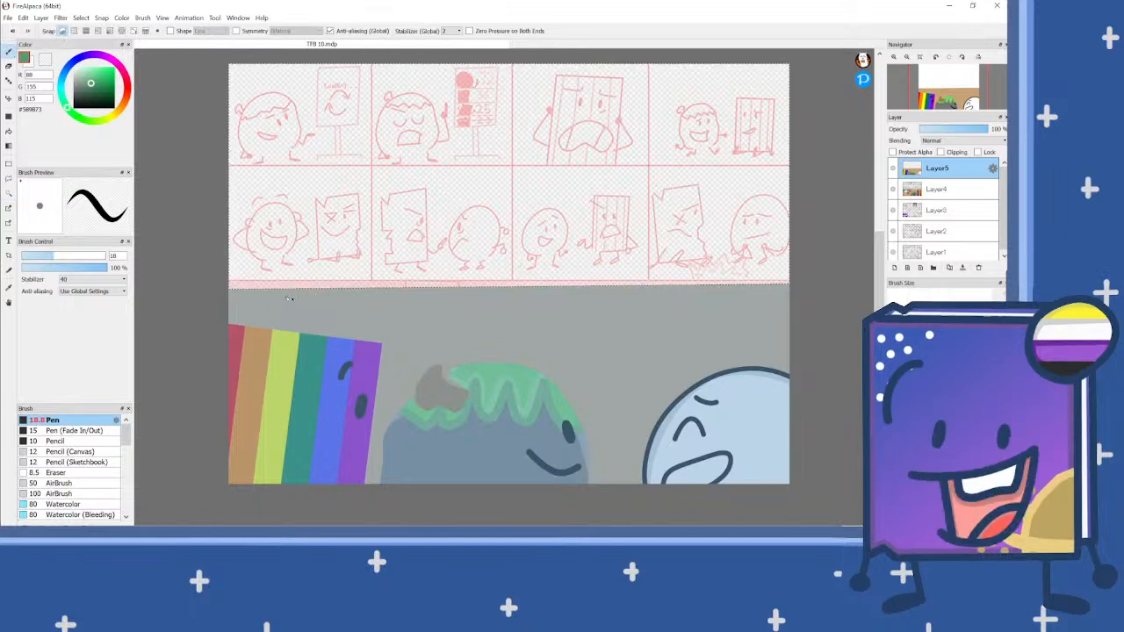
{"action": "mouse_move", "coordinate": [226, 256]}
{"action": "left_mouse_down"}
{"action": "mouse_move", "coordinate": [266, 221]}
{"action": "mouse_move", "coordinate": [323, 201]}
{"action": "mouse_move", "coordinate": [332, 238]}
{"action": "mouse_move", "coordinate": [463, 155]}
{"action": "mouse_move", "coordinate": [512, 173]}
{"action": "mouse_move", "coordinate": [518, 238]}
{"action": "mouse_move", "coordinate": [601, 162]}
{"action": "mouse_move", "coordinate": [740, 232]}
{"action": "mouse_move", "coordinate": [743, 168]}
{"action": "mouse_move", "coordinate": [775, 135]}
{"action": "mouse_move", "coordinate": [861, 165]}
{"action": "left_mouse_up"}
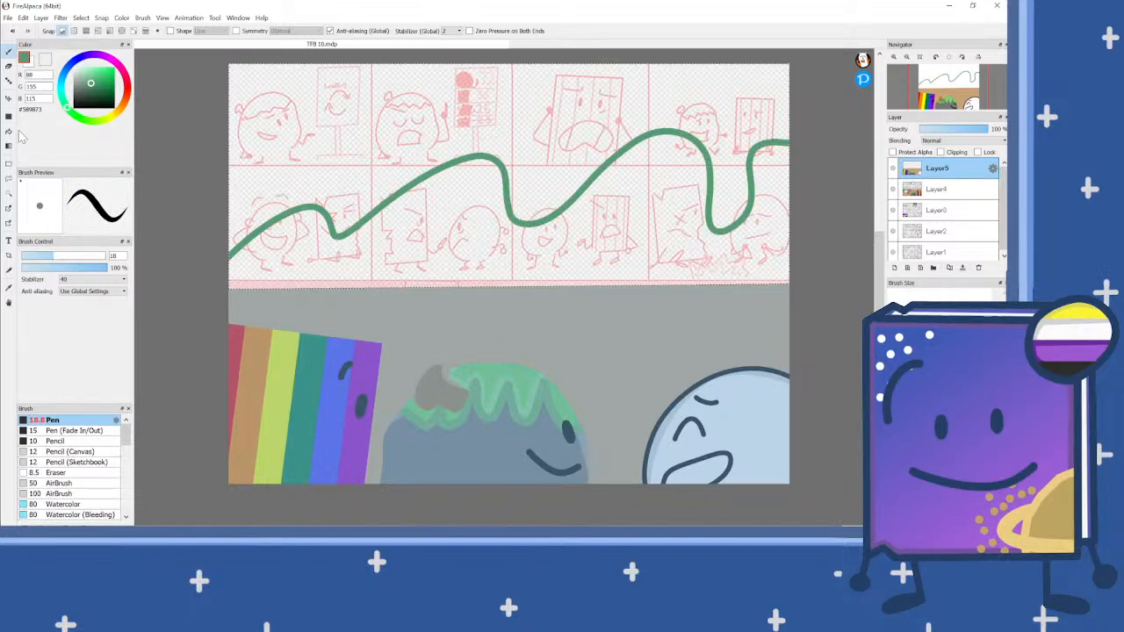
{"action": "left_click", "coordinate": [9, 132]}
{"action": "left_click", "coordinate": [577, 227]}
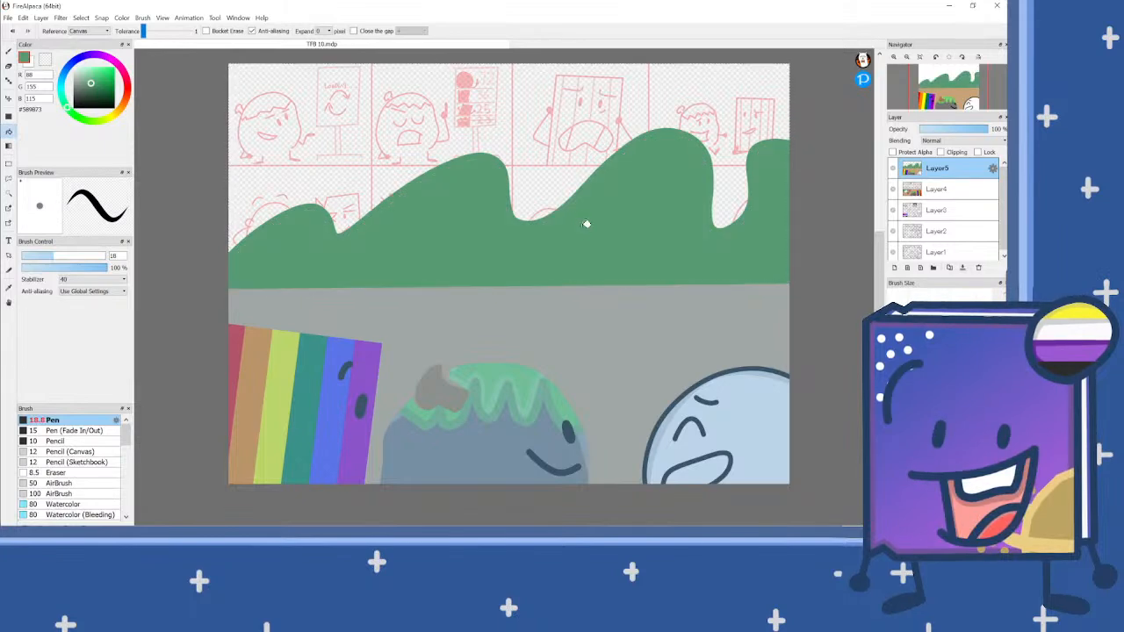
Step: Examine the finished scene's background and grass details on Layer4 and compare them with the panel on Layer5
{"action": "left_click", "coordinate": [957, 211]}
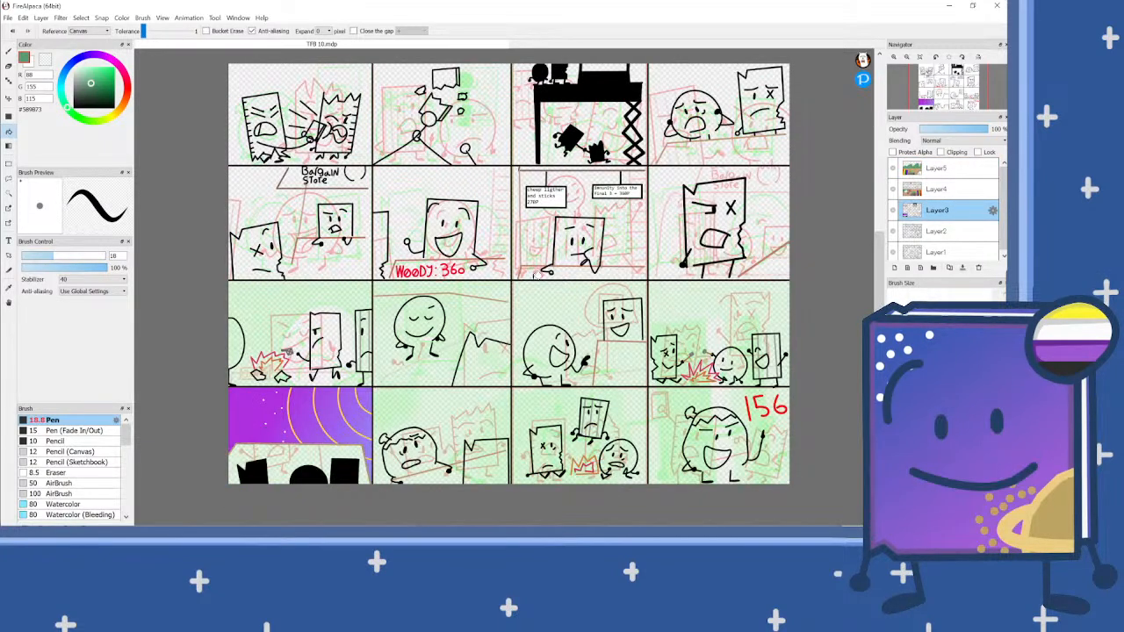
{"action": "left_click", "coordinate": [957, 188]}
{"action": "scroll", "coordinate": [662, 439], "scroll_direction": "up", "scroll_amount": 2}
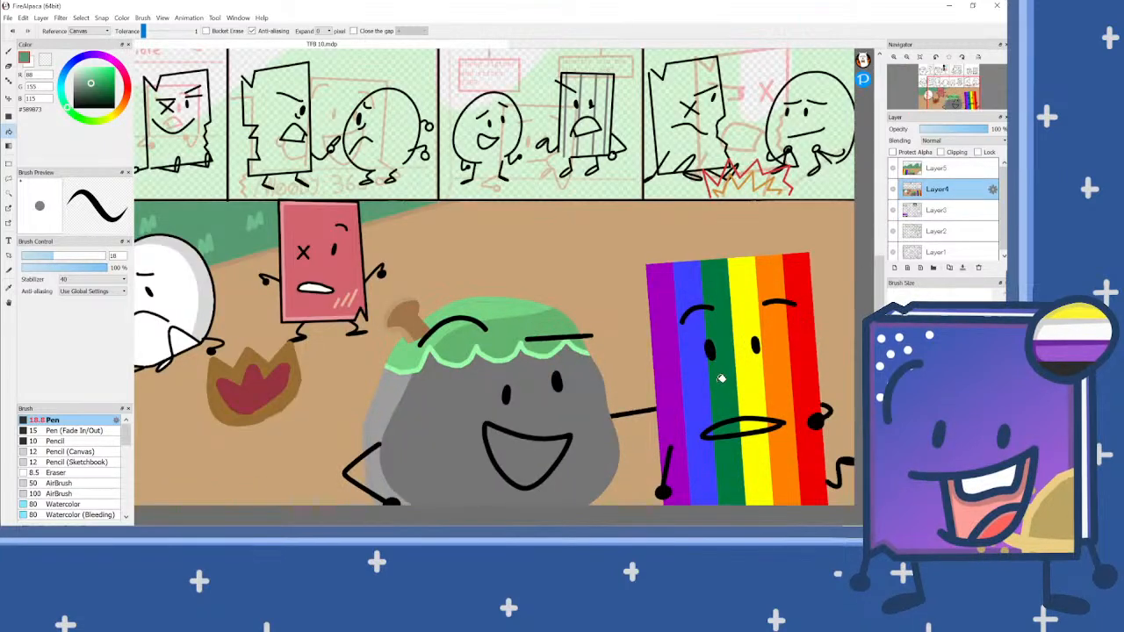
{"action": "scroll", "coordinate": [720, 377], "scroll_direction": "down", "scroll_amount": 5}
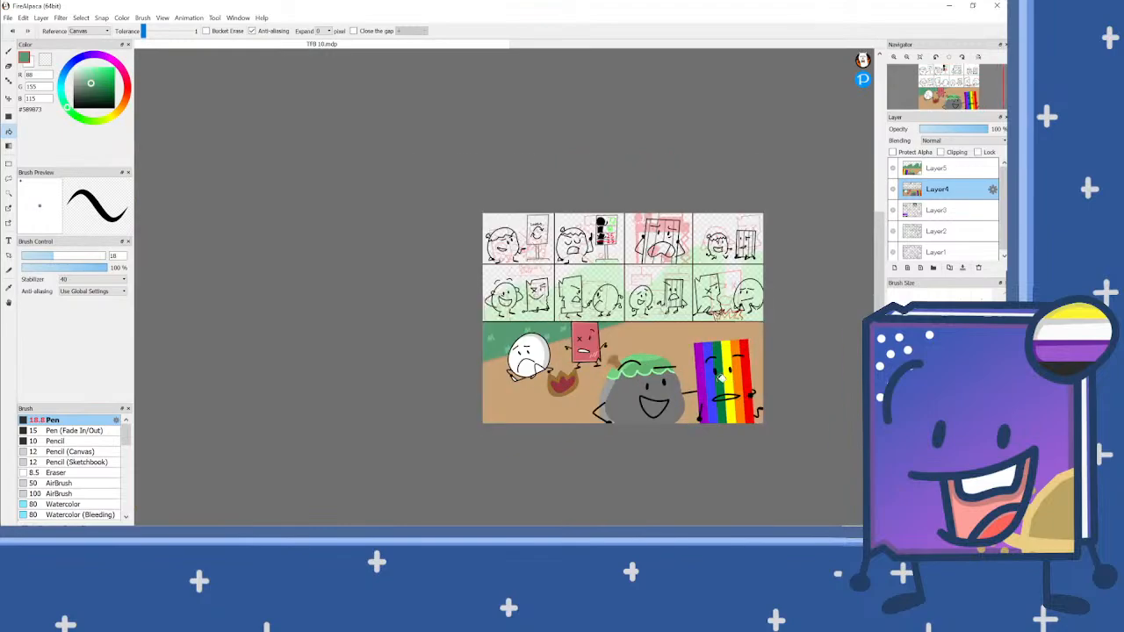
{"action": "scroll", "coordinate": [717, 379], "scroll_direction": "up", "scroll_amount": 4}
{"action": "scroll", "coordinate": [722, 378], "scroll_direction": "down", "scroll_amount": 2}
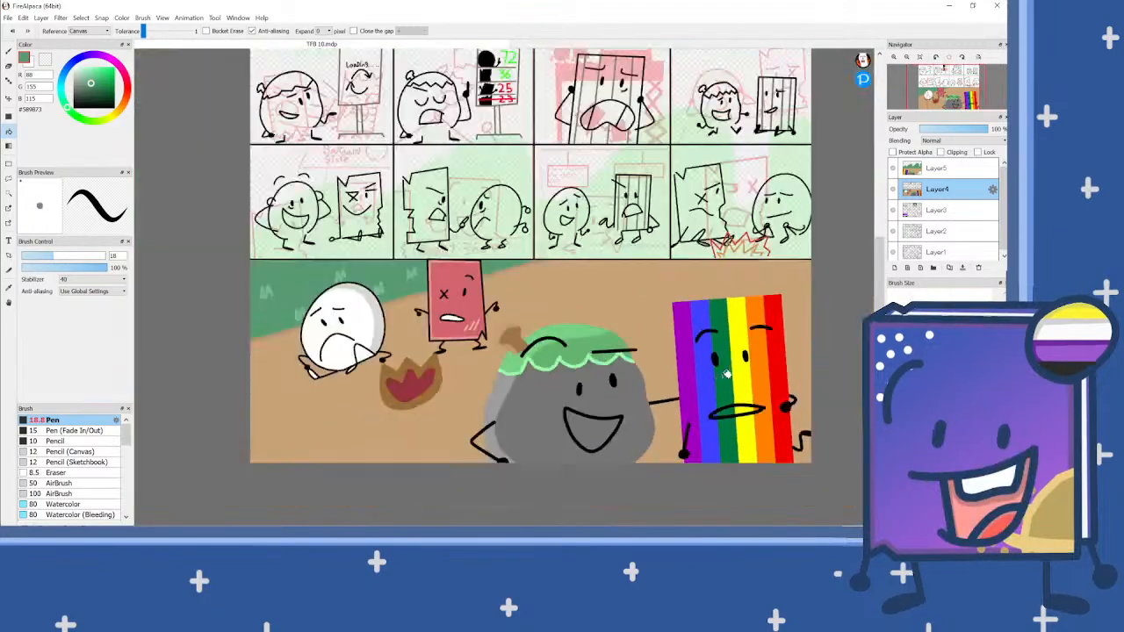
{"action": "scroll", "coordinate": [330, 271], "scroll_direction": "up", "scroll_amount": 1}
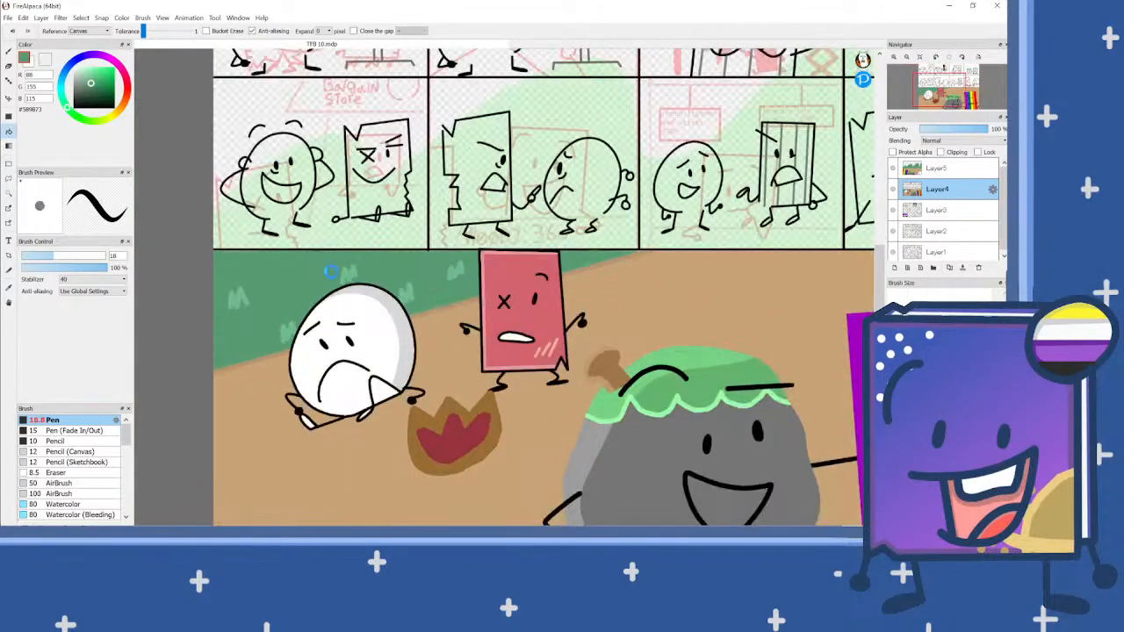
{"action": "scroll", "coordinate": [333, 268], "scroll_direction": "down", "scroll_amount": 3}
{"action": "scroll", "coordinate": [333, 268], "scroll_direction": "up", "scroll_amount": 1}
{"action": "left_click", "coordinate": [936, 168]}
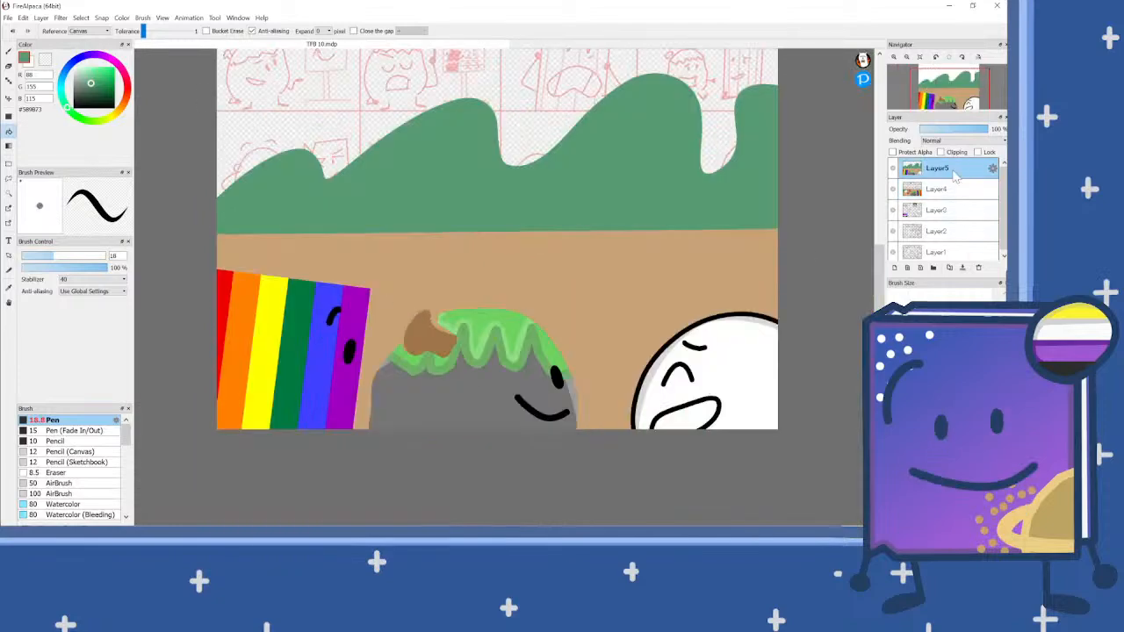
{"action": "left_click", "coordinate": [971, 191]}
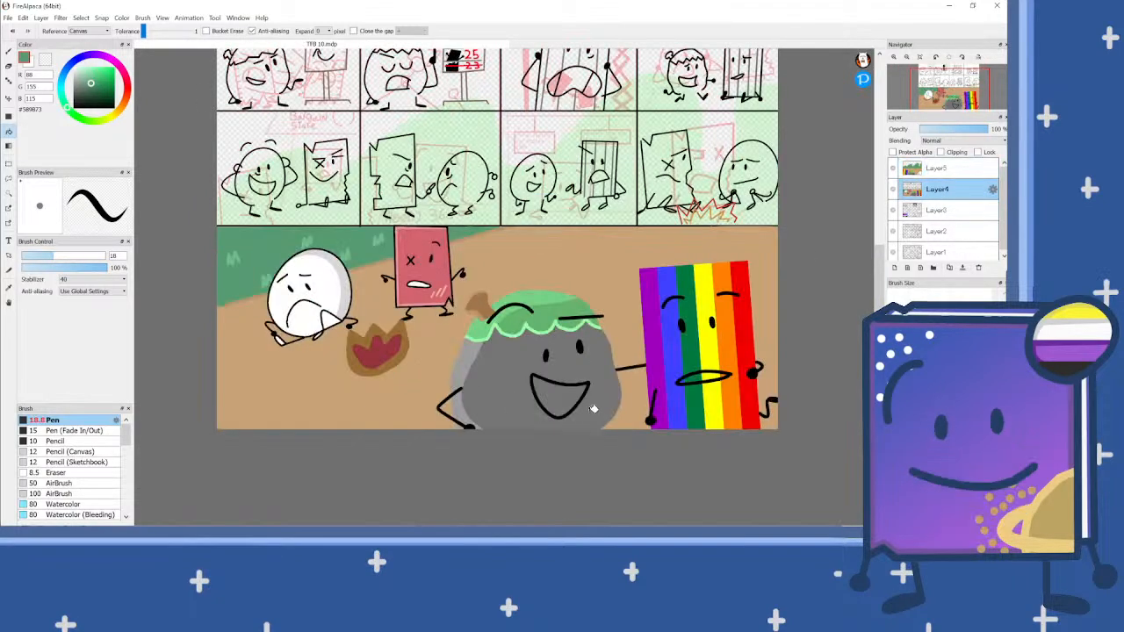
{"action": "scroll", "coordinate": [500, 246], "scroll_direction": "up", "scroll_amount": 2}
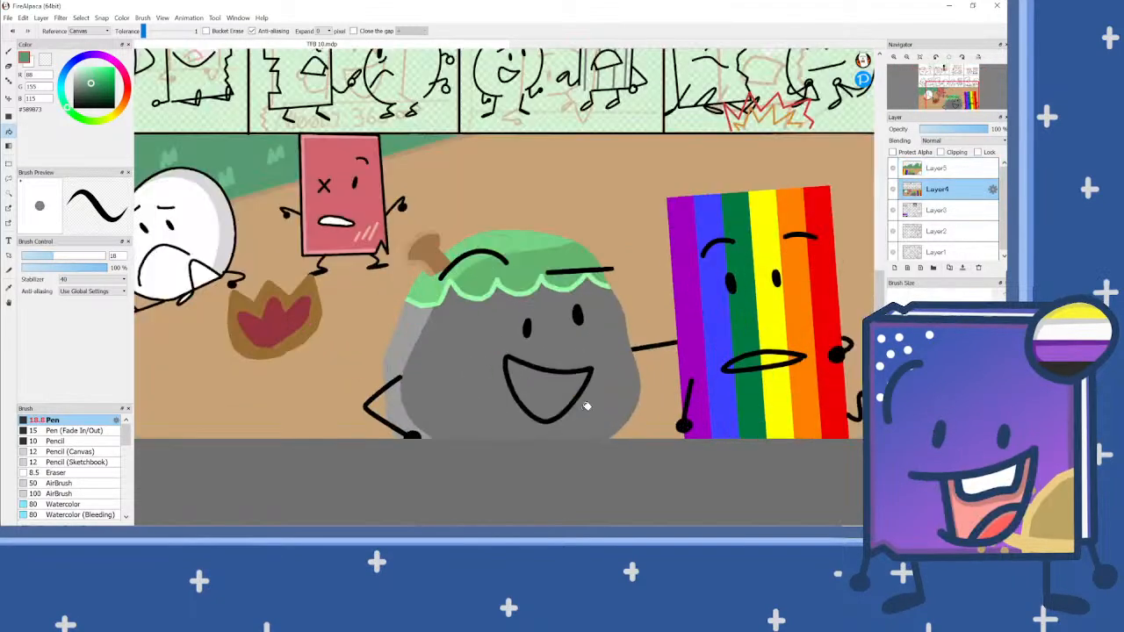
{"action": "left_click", "coordinate": [962, 168]}
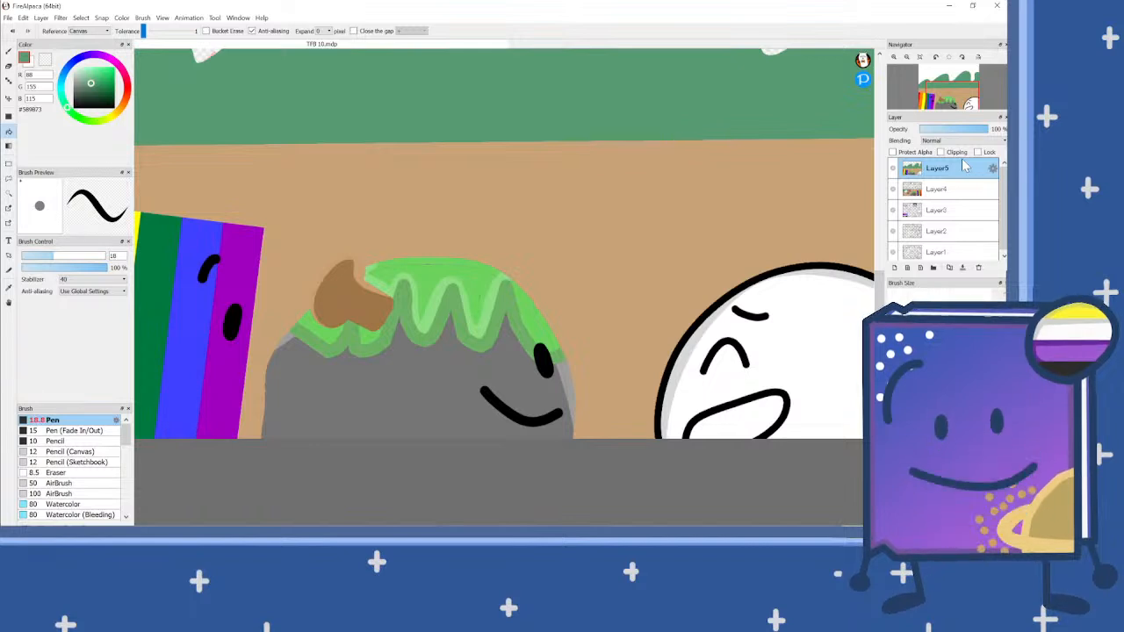
Step: Select the empty sky above the hills and fill it with a linear gradient from purple #8D6DBA to blue #62A1BE
{"action": "scroll", "coordinate": [746, 298], "scroll_direction": "down", "scroll_amount": 3}
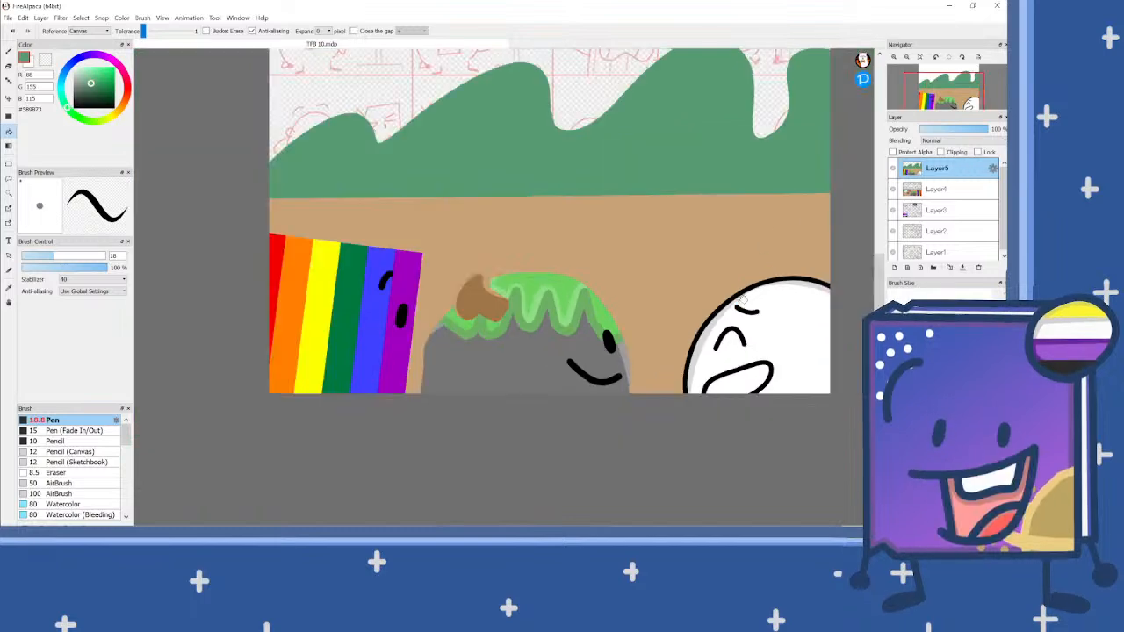
{"action": "scroll", "coordinate": [539, 194], "scroll_direction": "up", "scroll_amount": 2}
{"action": "left_click", "coordinate": [9, 193]}
{"action": "left_click", "coordinate": [359, 182]}
{"action": "left_click_drag", "start_coordinate": [63, 86], "coordinate": [94, 78]}
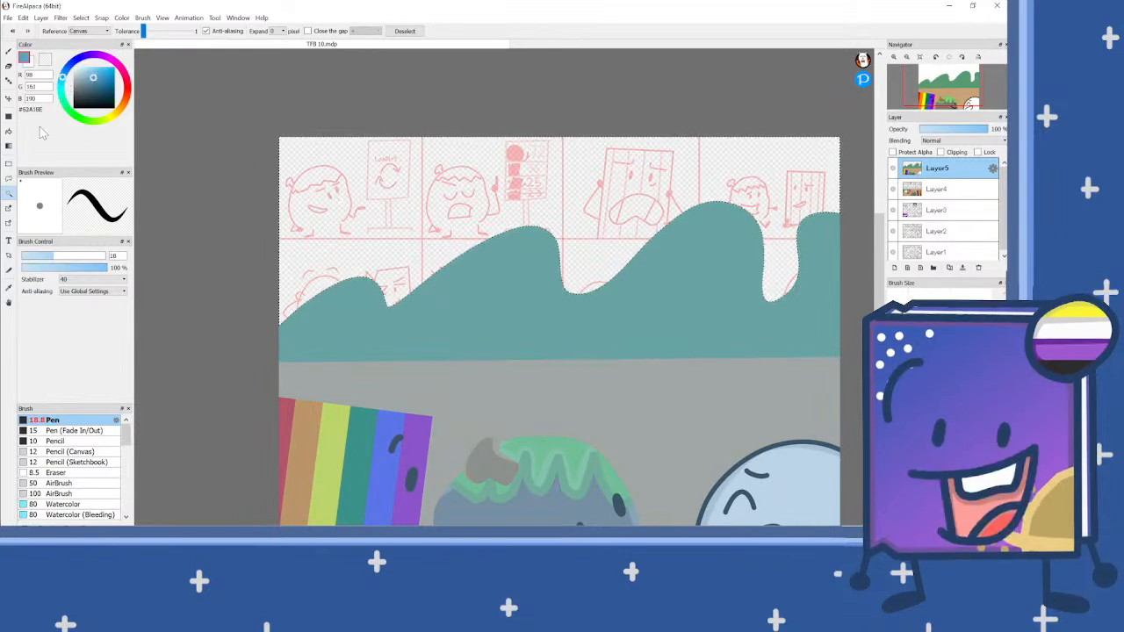
{"action": "left_click", "coordinate": [9, 145]}
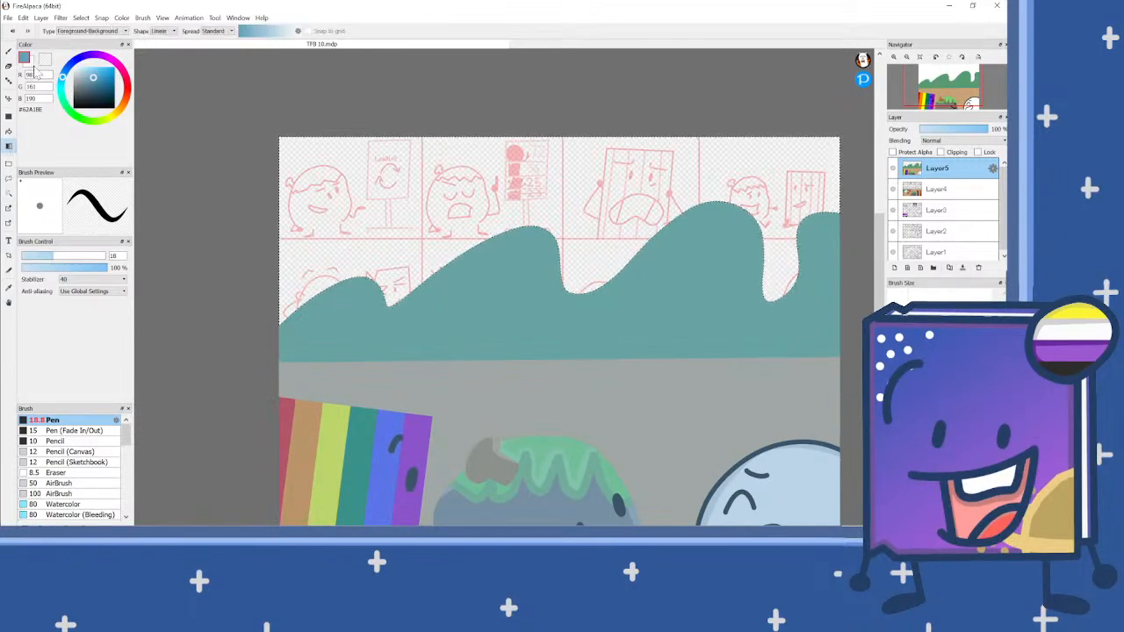
{"action": "left_click", "coordinate": [30, 65]}
{"action": "left_click", "coordinate": [91, 54]}
{"action": "left_click", "coordinate": [91, 79]}
{"action": "left_click_drag", "start_coordinate": [419, 171], "coordinate": [639, 232]}
Step: Draw evenly spaced concentric rings in gold #C59B21 radiating from the sky's upper-left corner using concentric snap, and clear the selection
{"action": "left_click", "coordinate": [9, 51]}
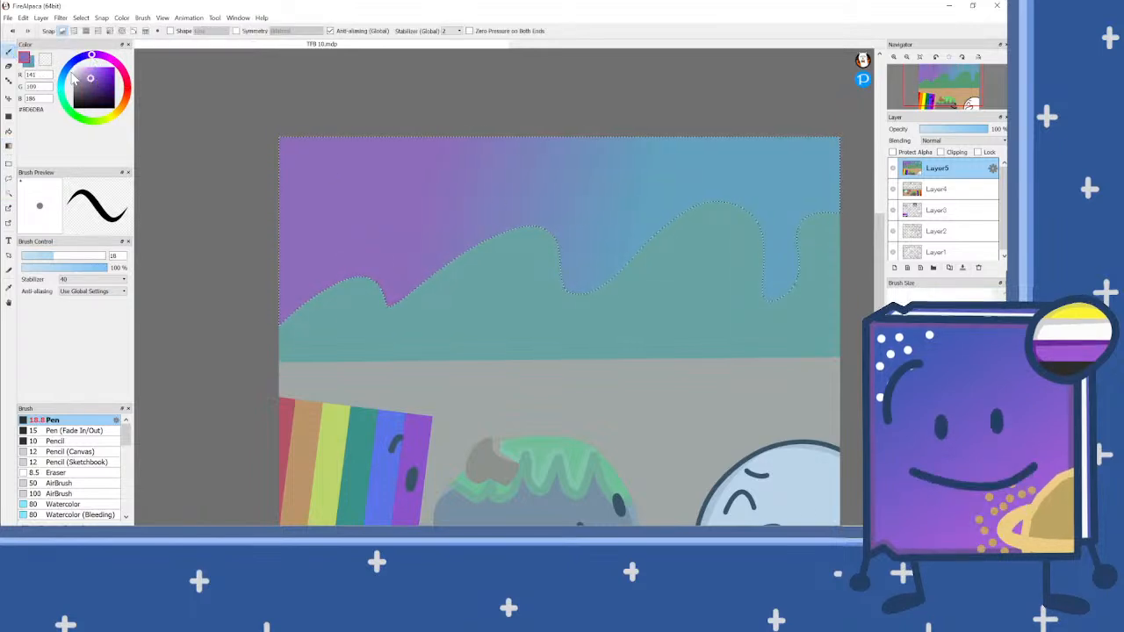
{"action": "left_click", "coordinate": [122, 31]}
{"action": "left_click", "coordinate": [121, 119]}
{"action": "left_click", "coordinate": [107, 77]}
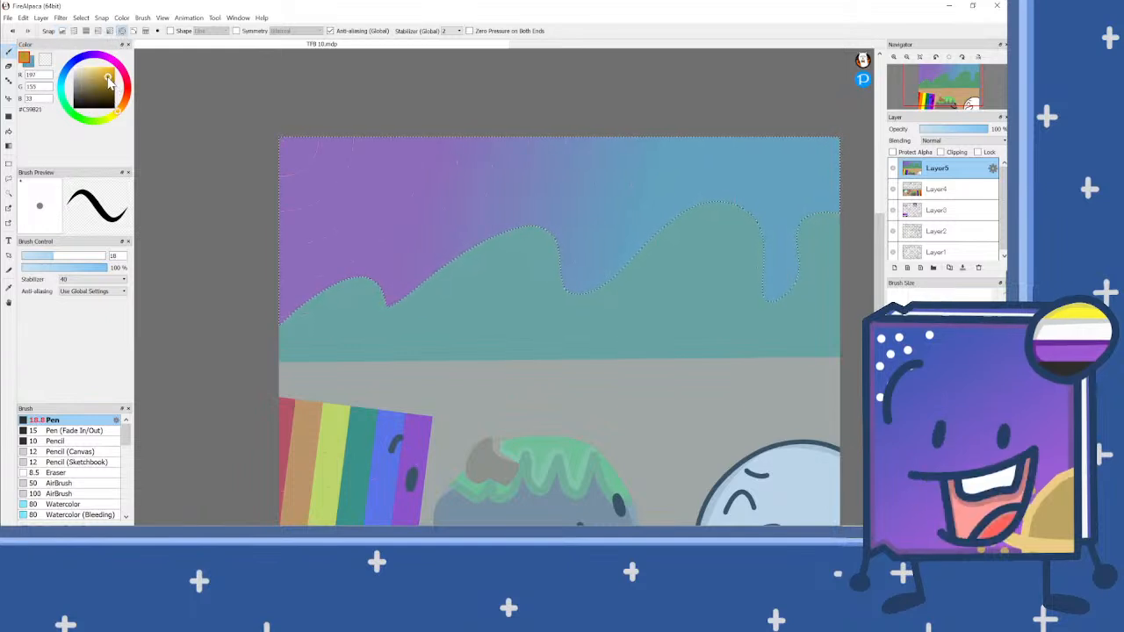
{"action": "mouse_move", "coordinate": [320, 143]}
{"action": "left_mouse_down"}
{"action": "mouse_move", "coordinate": [289, 183]}
{"action": "mouse_move", "coordinate": [256, 193]}
{"action": "left_mouse_up"}
{"action": "left_click_drag", "start_coordinate": [348, 136], "coordinate": [301, 209]}
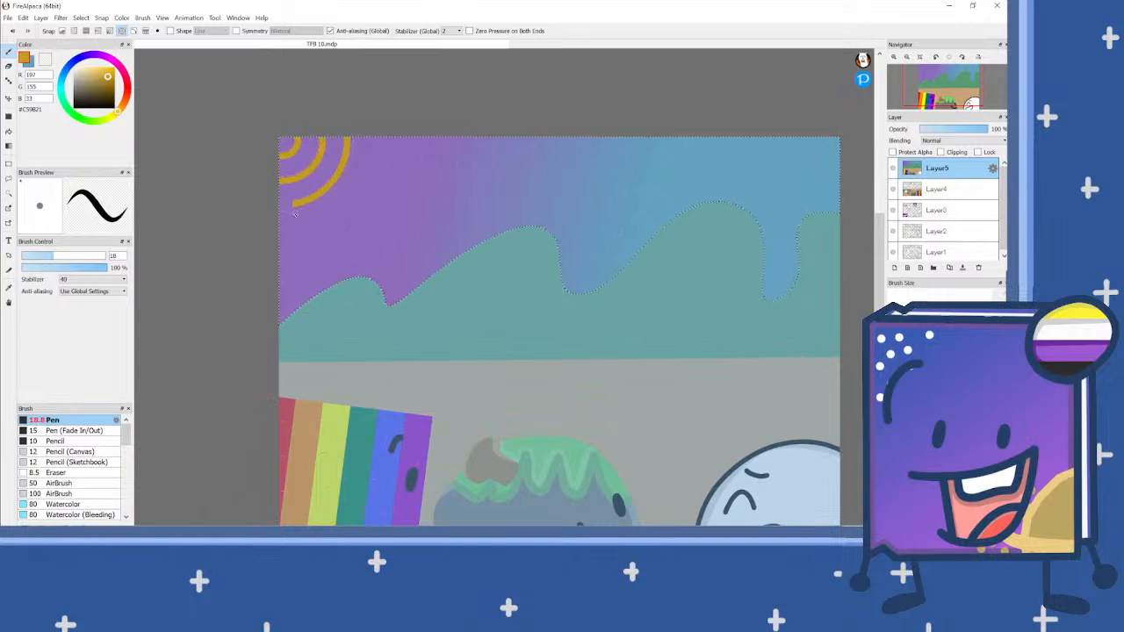
{"action": "left_click_drag", "start_coordinate": [378, 132], "coordinate": [267, 236]}
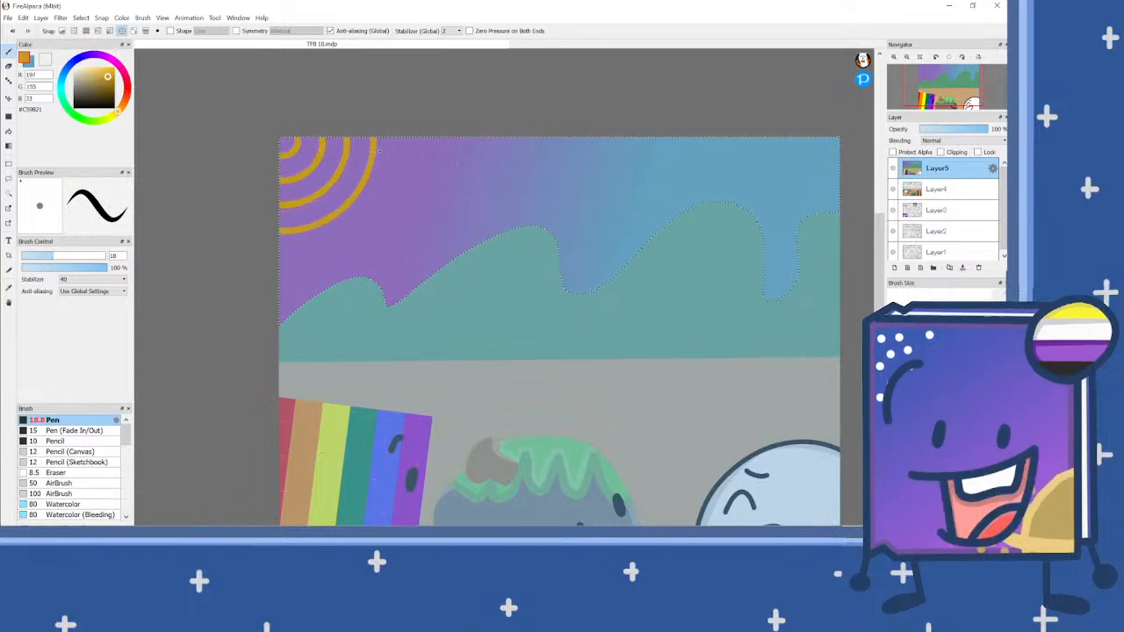
{"action": "mouse_move", "coordinate": [401, 132]}
{"action": "left_mouse_down"}
{"action": "mouse_move", "coordinate": [346, 230]}
{"action": "mouse_move", "coordinate": [273, 259]}
{"action": "left_mouse_up"}
{"action": "mouse_move", "coordinate": [425, 130]}
{"action": "left_mouse_down"}
{"action": "mouse_move", "coordinate": [386, 235]}
{"action": "mouse_move", "coordinate": [281, 284]}
{"action": "left_mouse_up"}
{"action": "left_click_drag", "start_coordinate": [449, 140], "coordinate": [321, 367]}
{"action": "key", "text": "ctrl+z"}
{"action": "left_click_drag", "start_coordinate": [451, 132], "coordinate": [318, 359]}
{"action": "mouse_move", "coordinate": [477, 130]}
{"action": "left_mouse_down"}
{"action": "mouse_move", "coordinate": [440, 298]}
{"action": "mouse_move", "coordinate": [298, 411]}
{"action": "mouse_move", "coordinate": [255, 401]}
{"action": "left_mouse_up"}
{"action": "left_click_drag", "start_coordinate": [504, 125], "coordinate": [430, 364]}
{"action": "key", "text": "ctrl+d"}
Step: Select the green hills and paint a light green #7BBC94 highlight along their ridge with a size 29 pen
{"action": "scroll", "coordinate": [528, 261], "scroll_direction": "down", "scroll_amount": 3}
{"action": "scroll", "coordinate": [512, 297], "scroll_direction": "up", "scroll_amount": 3}
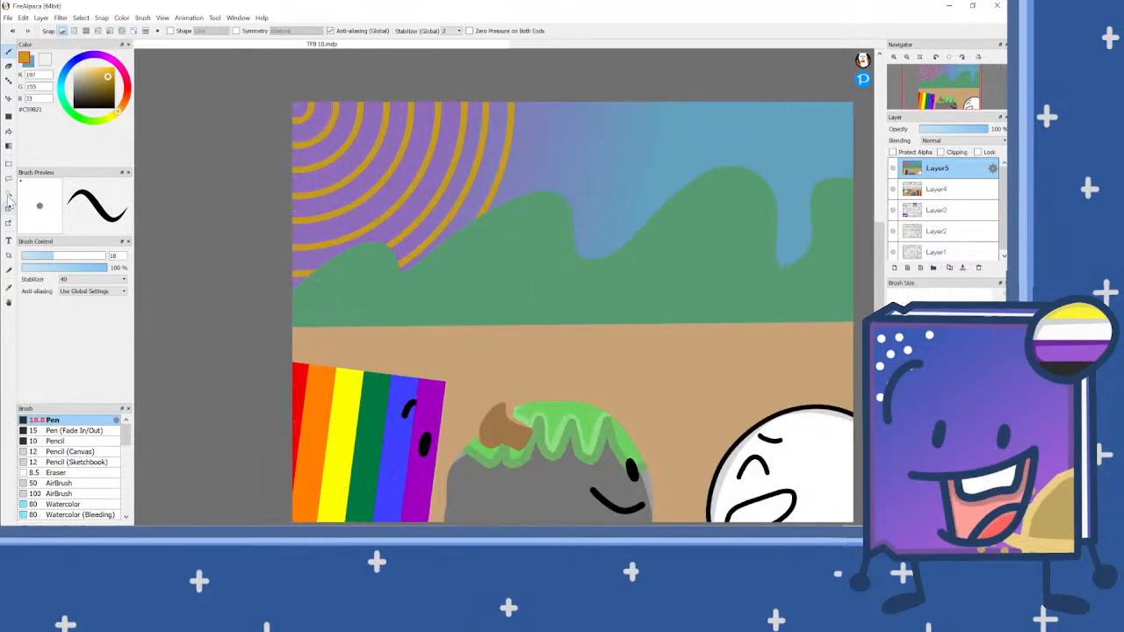
{"action": "left_click", "coordinate": [9, 193]}
{"action": "left_click", "coordinate": [562, 275]}
{"action": "right_click", "coordinate": [562, 275]}
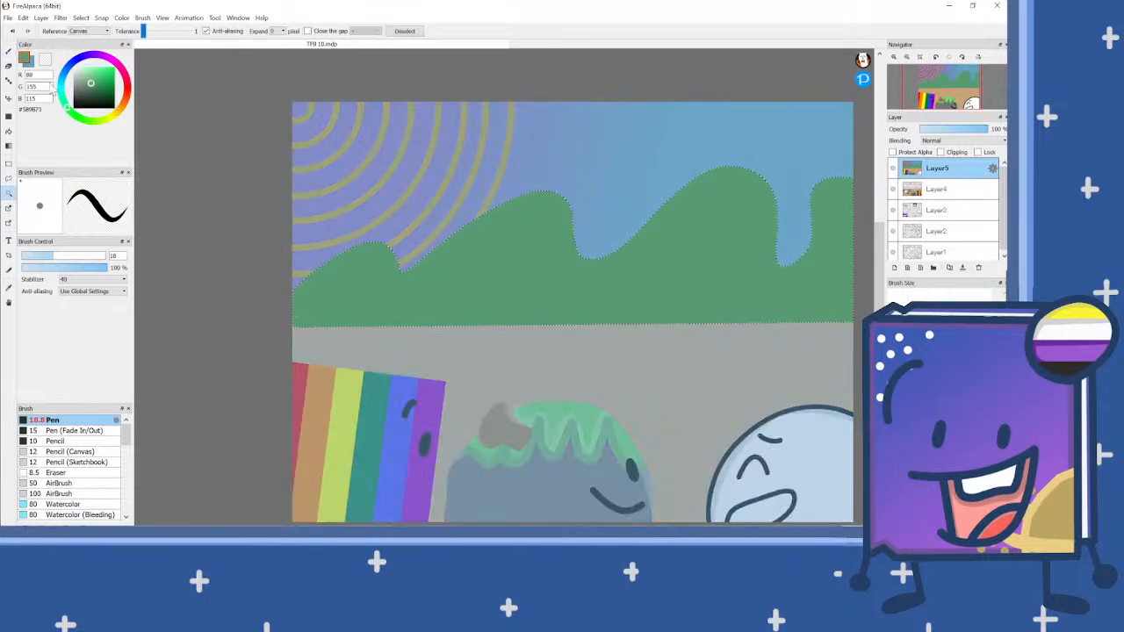
{"action": "left_click", "coordinate": [9, 52]}
{"action": "left_click_drag", "start_coordinate": [53, 255], "coordinate": [68, 256]}
{"action": "left_click", "coordinate": [87, 79]}
{"action": "mouse_move", "coordinate": [278, 306]}
{"action": "left_mouse_down"}
{"action": "mouse_move", "coordinate": [349, 250]}
{"action": "mouse_move", "coordinate": [373, 242]}
{"action": "mouse_move", "coordinate": [406, 279]}
{"action": "mouse_move", "coordinate": [554, 197]}
{"action": "mouse_move", "coordinate": [581, 200]}
{"action": "mouse_move", "coordinate": [588, 258]}
{"action": "mouse_move", "coordinate": [643, 249]}
{"action": "mouse_move", "coordinate": [735, 172]}
{"action": "mouse_move", "coordinate": [783, 191]}
{"action": "mouse_move", "coordinate": [789, 272]}
{"action": "mouse_move", "coordinate": [812, 252]}
{"action": "mouse_move", "coordinate": [838, 178]}
{"action": "mouse_move", "coordinate": [875, 185]}
{"action": "mouse_move", "coordinate": [840, 179]}
{"action": "mouse_move", "coordinate": [807, 208]}
{"action": "mouse_move", "coordinate": [834, 180]}
{"action": "left_mouse_up"}
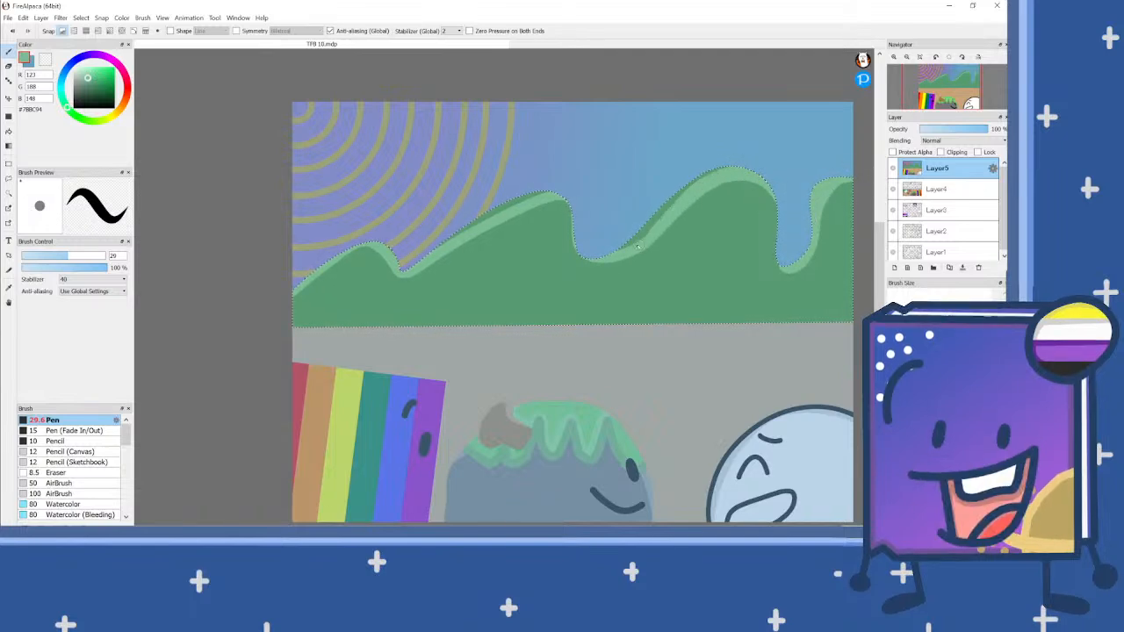
Step: Fill the dark gaps between the light green highlight and the hills' upper edge, and clear the selection
{"action": "left_click_drag", "start_coordinate": [630, 239], "coordinate": [689, 187]}
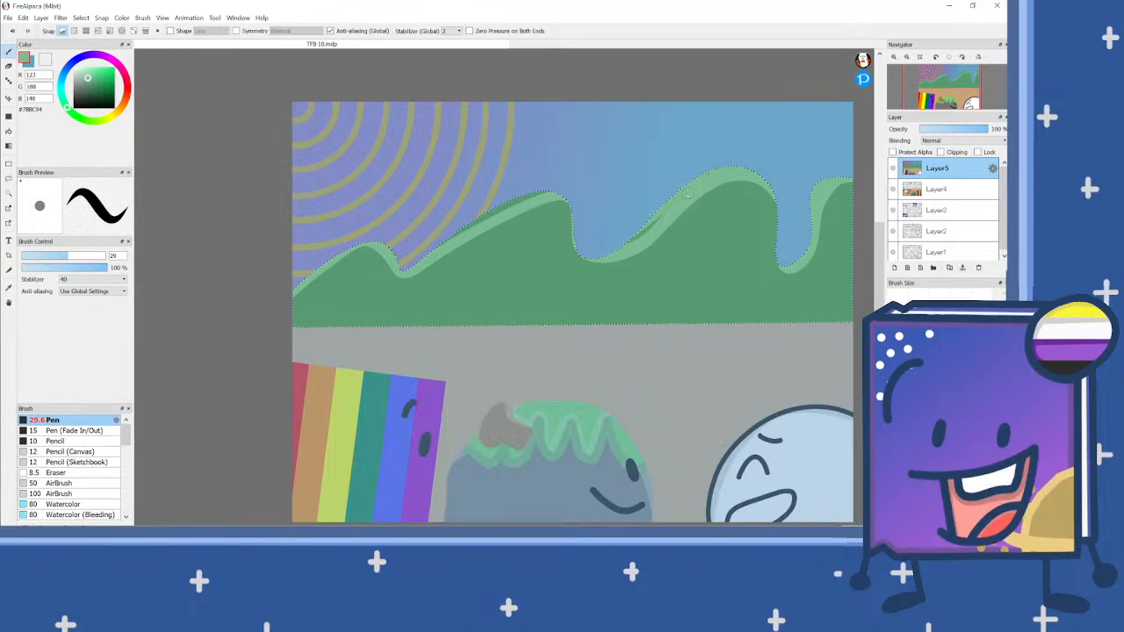
{"action": "left_click_drag", "start_coordinate": [640, 233], "coordinate": [672, 202]}
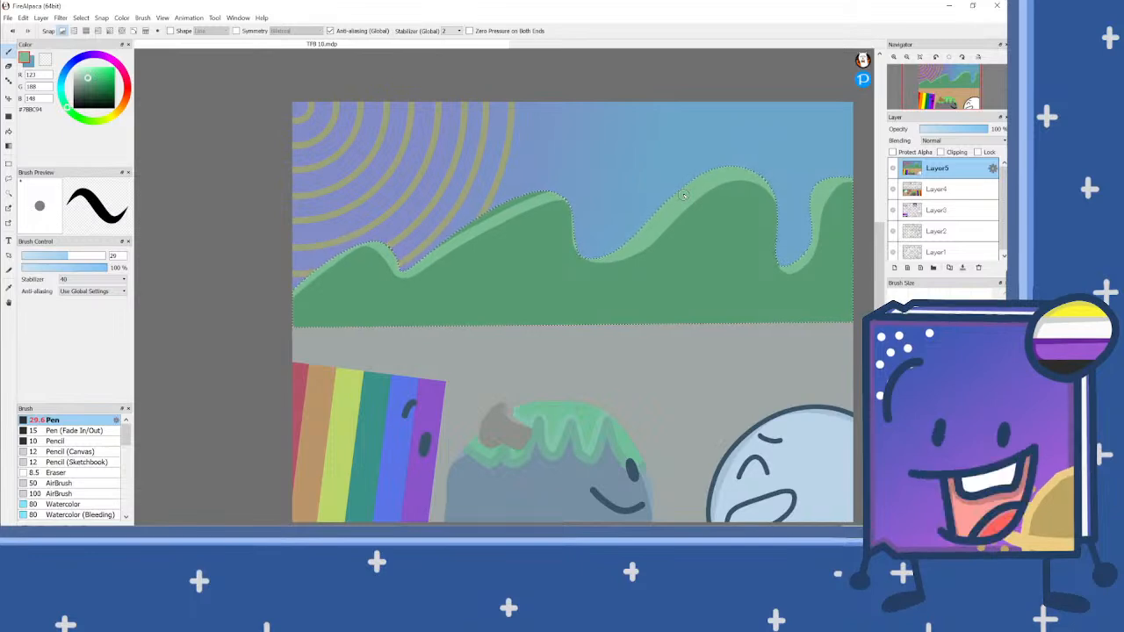
{"action": "scroll", "coordinate": [514, 201], "scroll_direction": "up", "scroll_amount": 2}
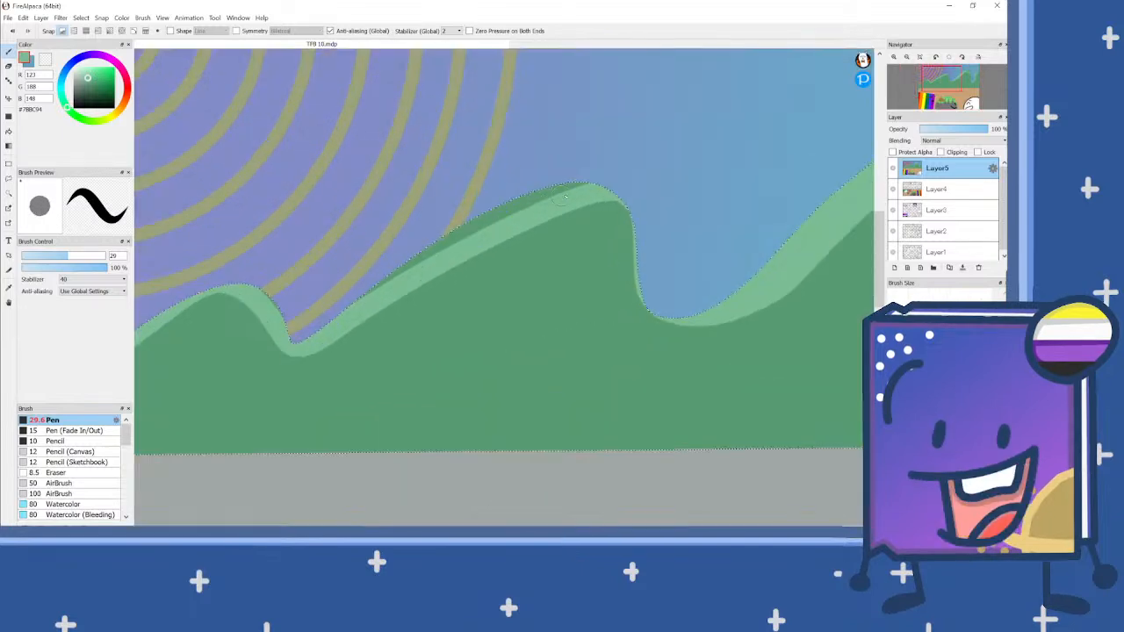
{"action": "mouse_move", "coordinate": [594, 180]}
{"action": "left_mouse_down"}
{"action": "mouse_move", "coordinate": [492, 222]}
{"action": "mouse_move", "coordinate": [325, 326]}
{"action": "left_mouse_up"}
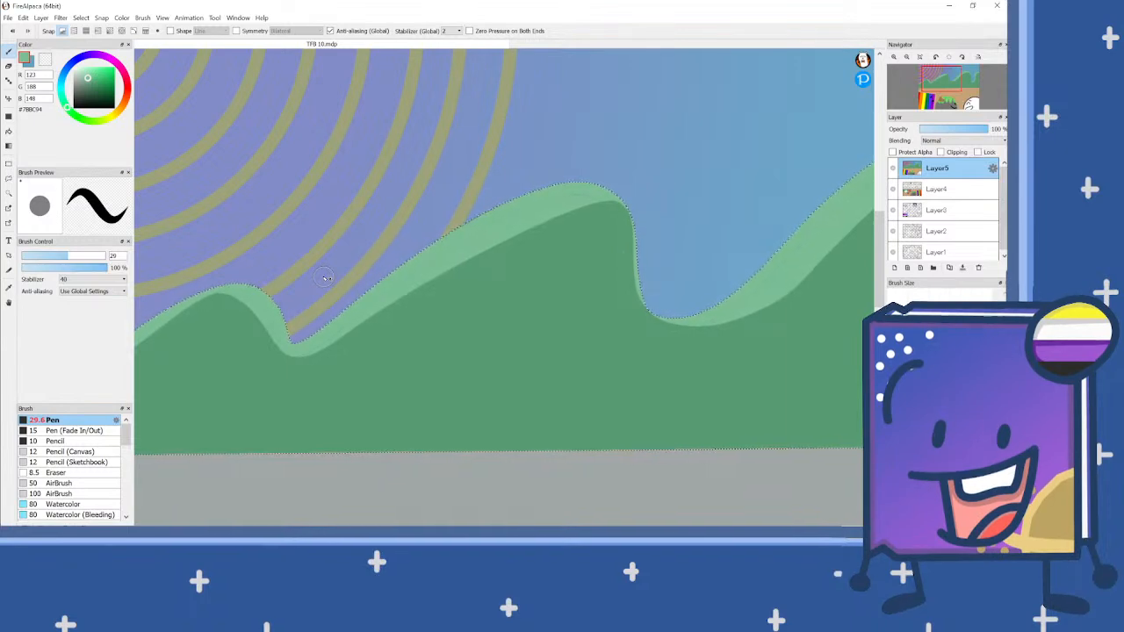
{"action": "scroll", "coordinate": [549, 261], "scroll_direction": "down", "scroll_amount": 2}
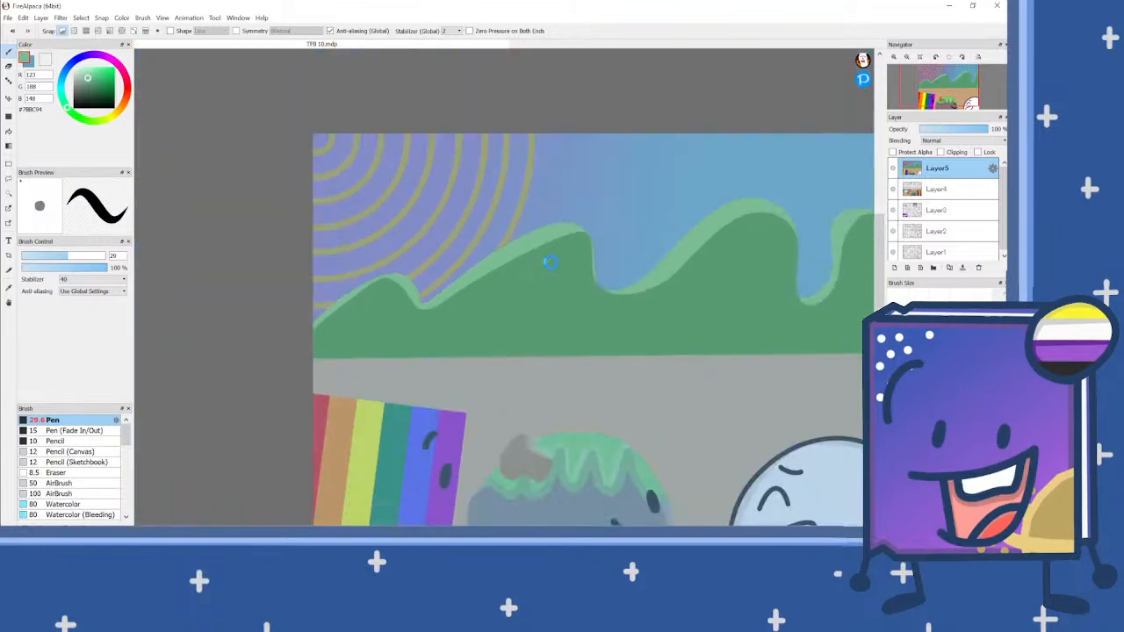
{"action": "scroll", "coordinate": [549, 261], "scroll_direction": "down", "scroll_amount": 1}
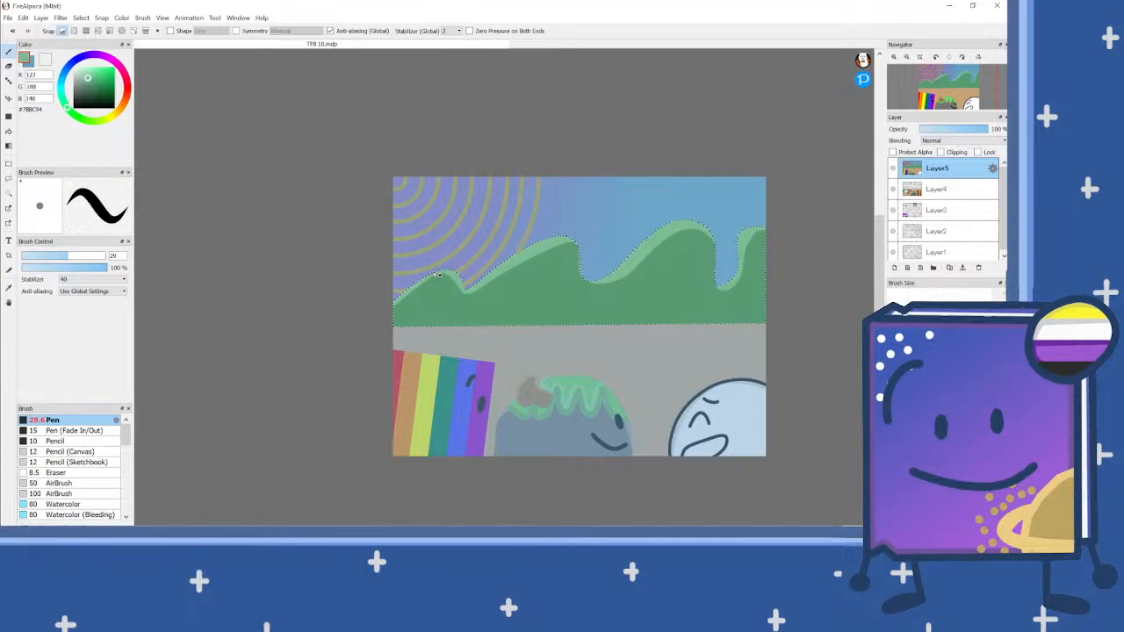
{"action": "key", "text": "ctrl+d"}
{"action": "scroll", "coordinate": [719, 376], "scroll_direction": "up", "scroll_amount": 2}
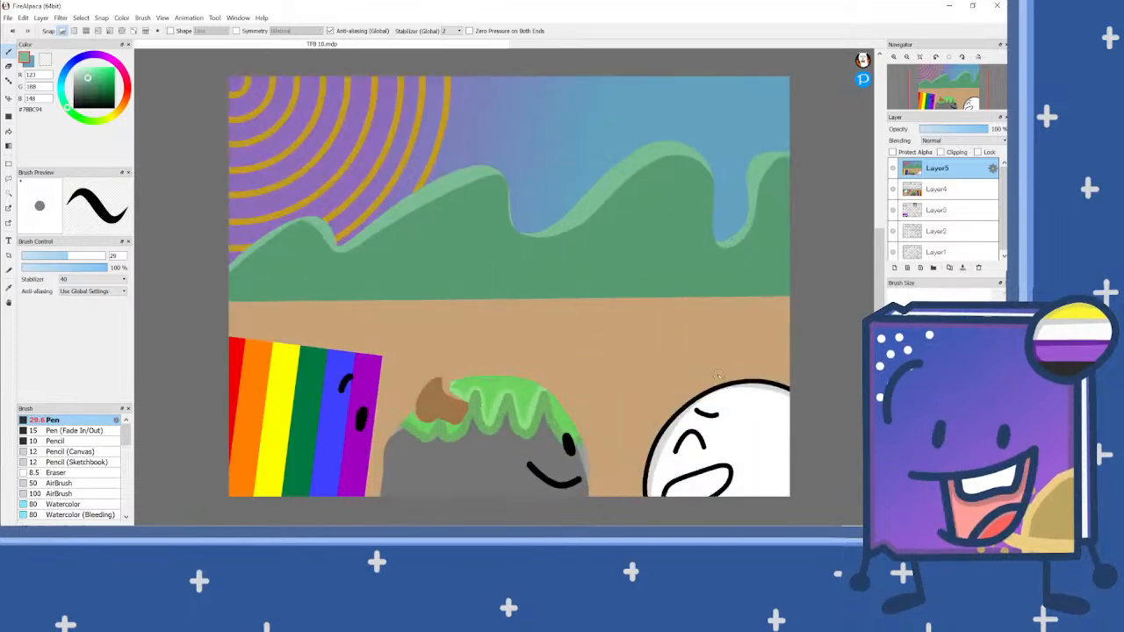
{"action": "key", "text": "ctrl+z"}
{"action": "scroll", "coordinate": [641, 157], "scroll_direction": "up", "scroll_amount": 2}
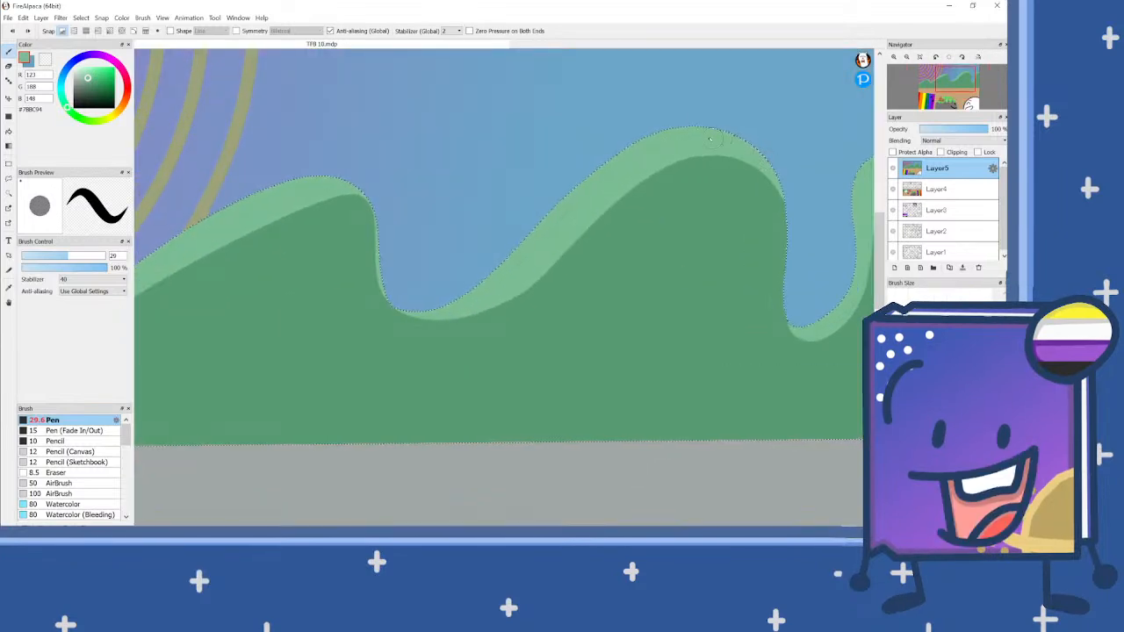
{"action": "key", "text": "ctrl+d"}
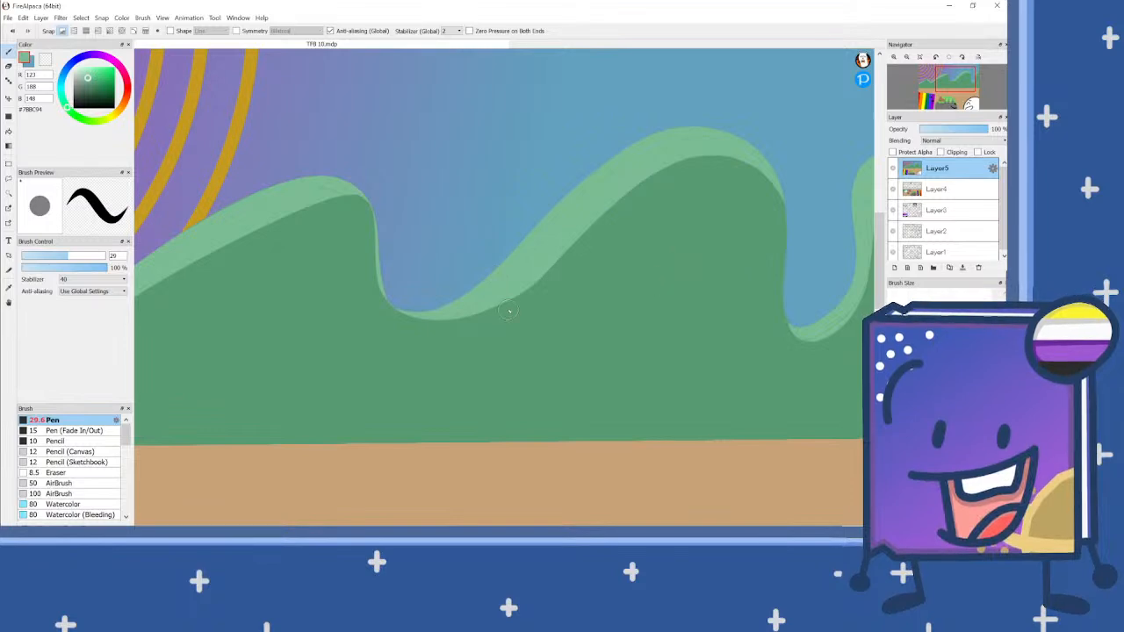
{"action": "scroll", "coordinate": [522, 290], "scroll_direction": "down", "scroll_amount": 2}
{"action": "scroll", "coordinate": [527, 292], "scroll_direction": "down", "scroll_amount": 2}
{"action": "scroll", "coordinate": [427, 302], "scroll_direction": "up", "scroll_amount": 1}
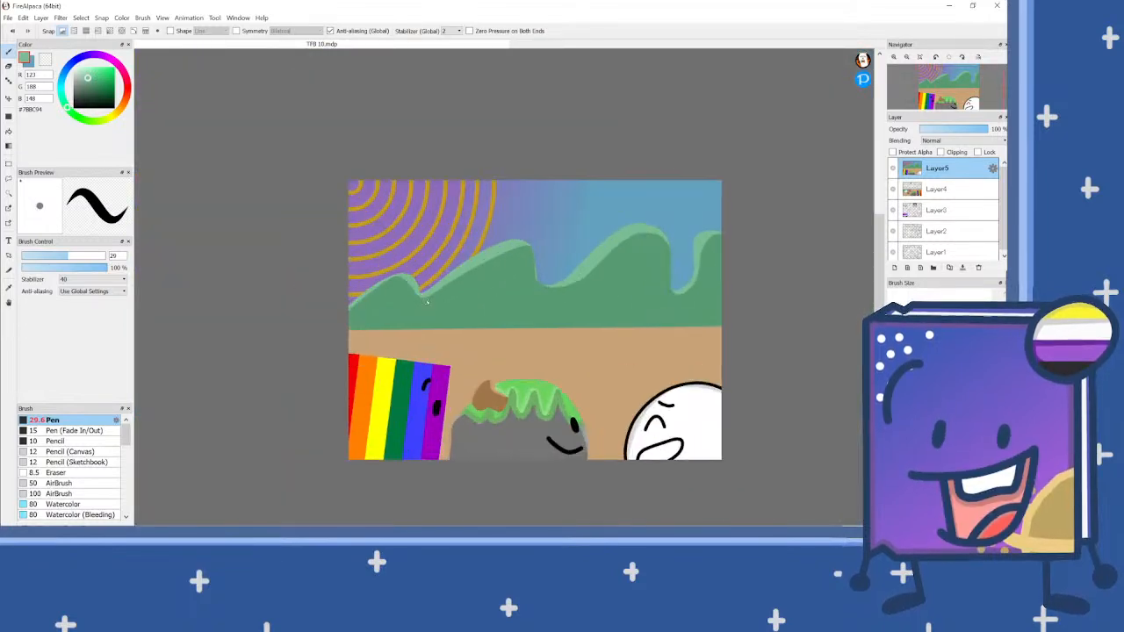
{"action": "scroll", "coordinate": [433, 299], "scroll_direction": "up", "scroll_amount": 2}
{"action": "scroll", "coordinate": [439, 303], "scroll_direction": "down", "scroll_amount": 2}
{"action": "scroll", "coordinate": [519, 334], "scroll_direction": "up", "scroll_amount": 1}
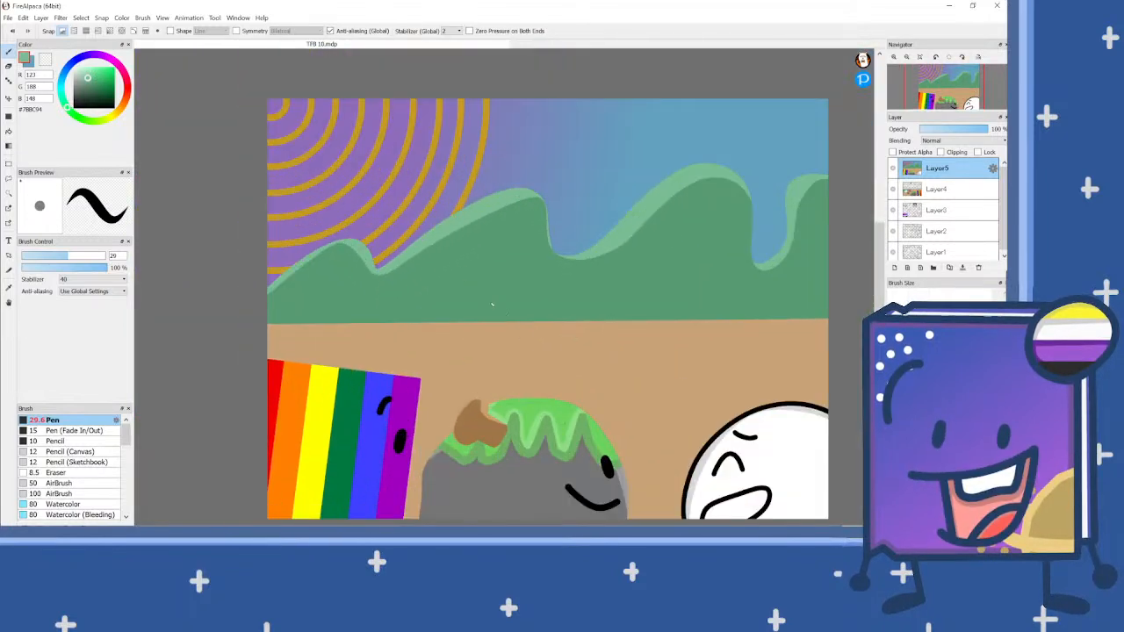
{"action": "scroll", "coordinate": [535, 312], "scroll_direction": "down", "scroll_amount": 1}
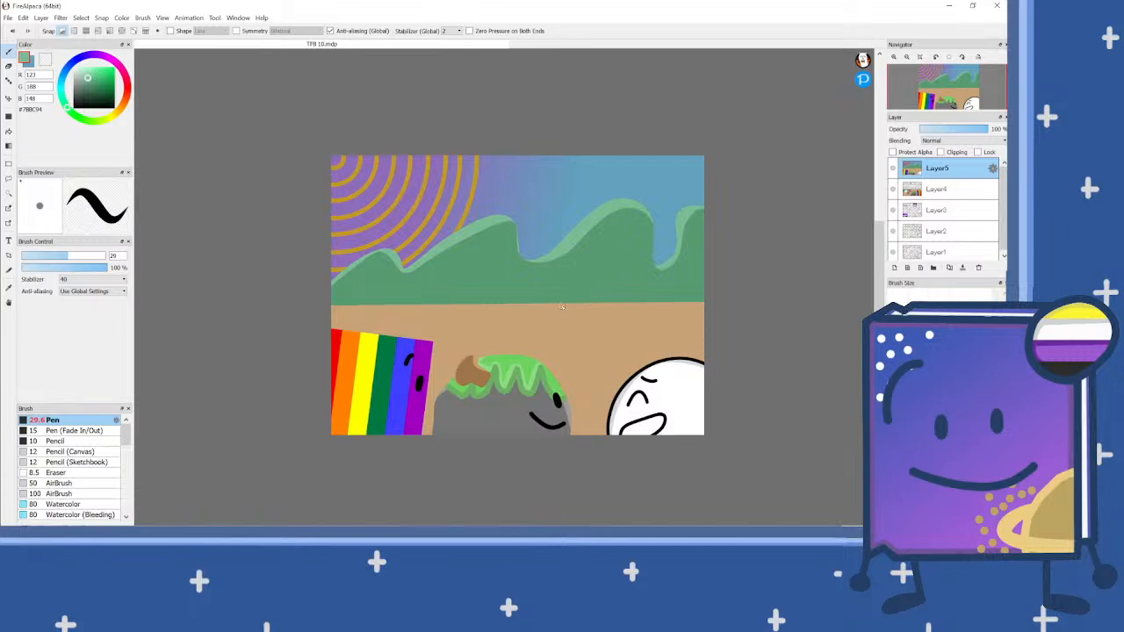
Step: Check the panel artwork on Layer4 against the current panel, and return to Layer5
{"action": "left_click", "coordinate": [936, 190]}
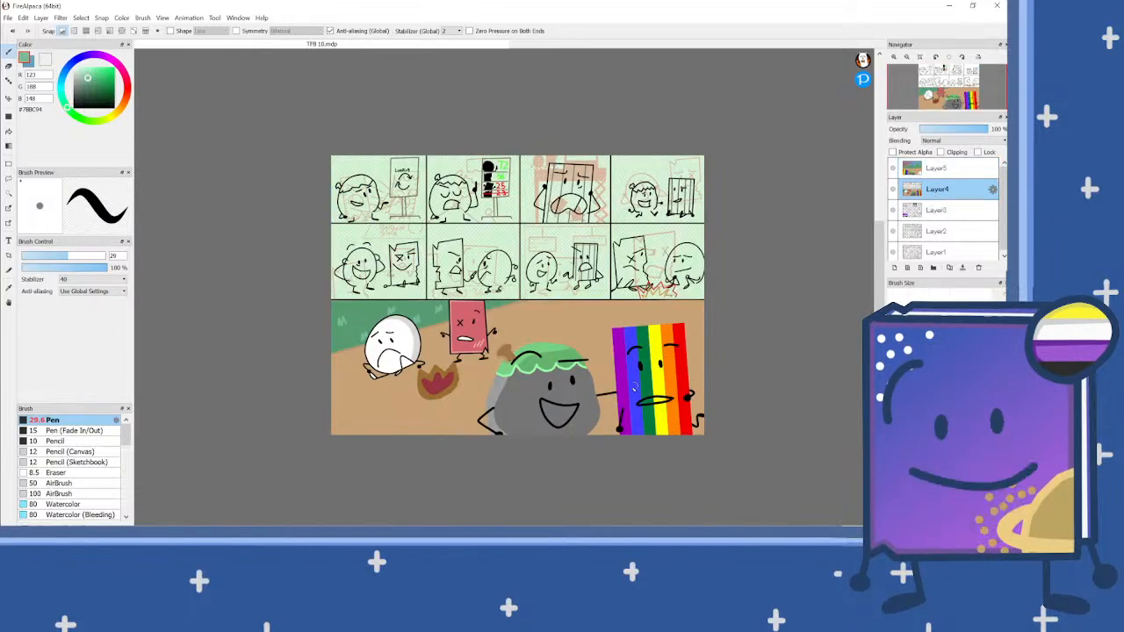
{"action": "scroll", "coordinate": [580, 399], "scroll_direction": "up", "scroll_amount": 1}
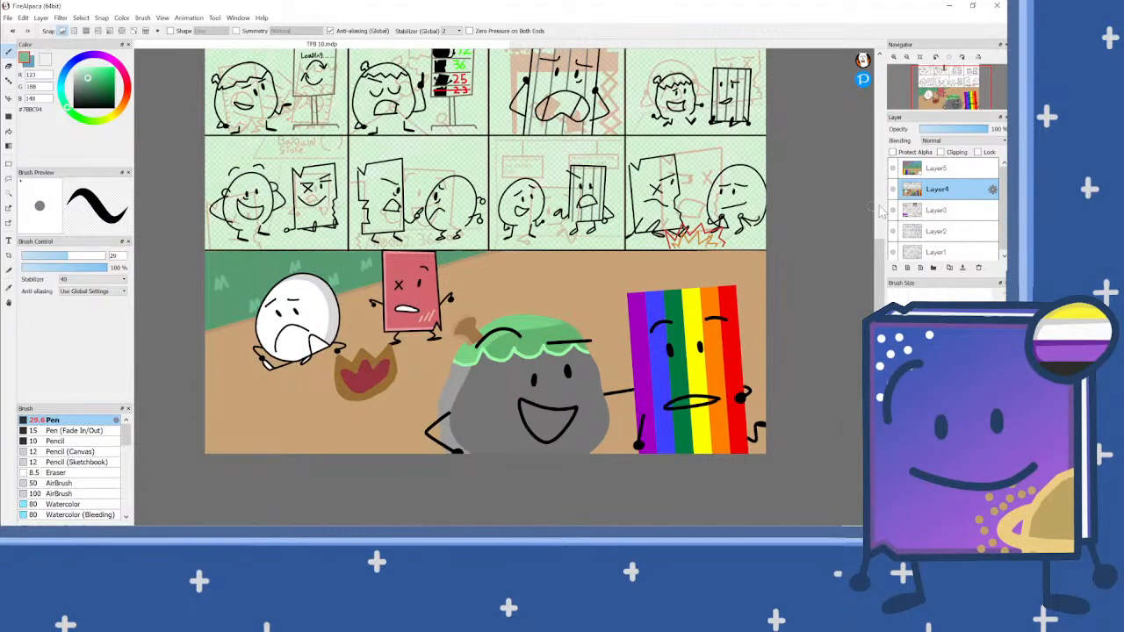
{"action": "left_click", "coordinate": [941, 212]}
{"action": "left_click", "coordinate": [947, 169]}
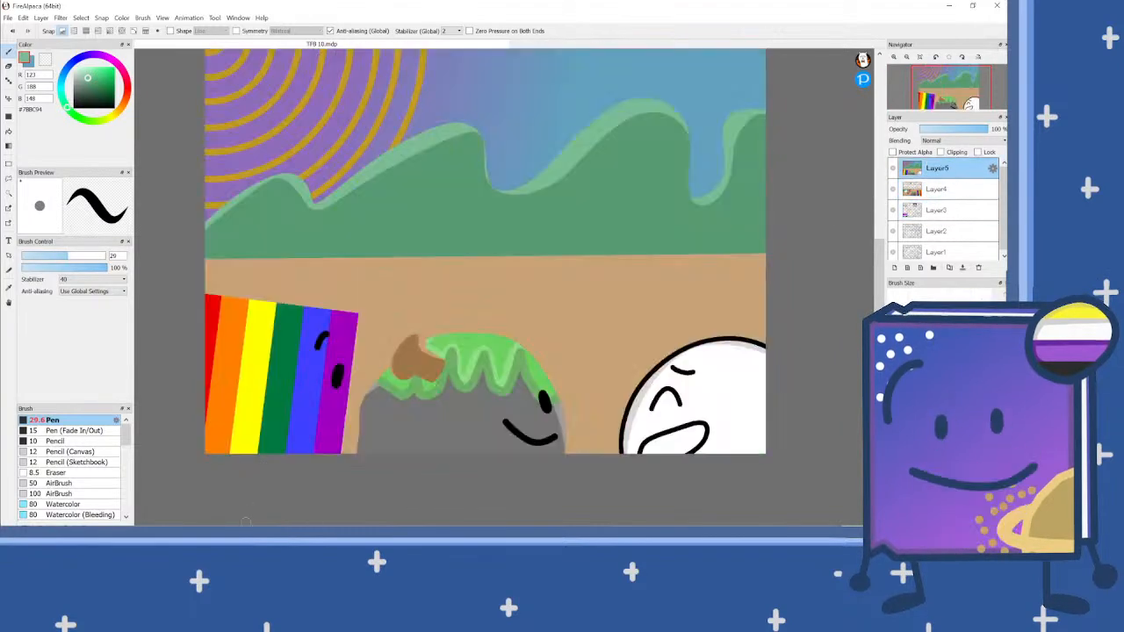
Step: Switch to File Explorer, browse up to the projects in the works folder, and return to the drawing in FireAlpaca
{"action": "key", "text": "alt+Tab"}
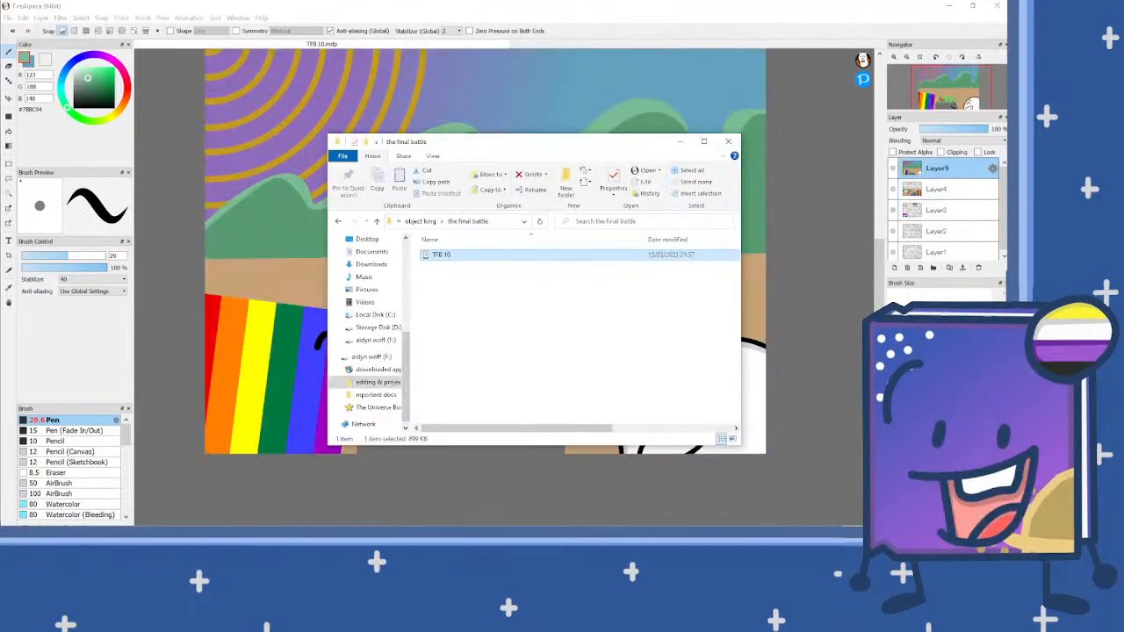
{"action": "left_click", "coordinate": [420, 221]}
{"action": "left_click", "coordinate": [426, 221]}
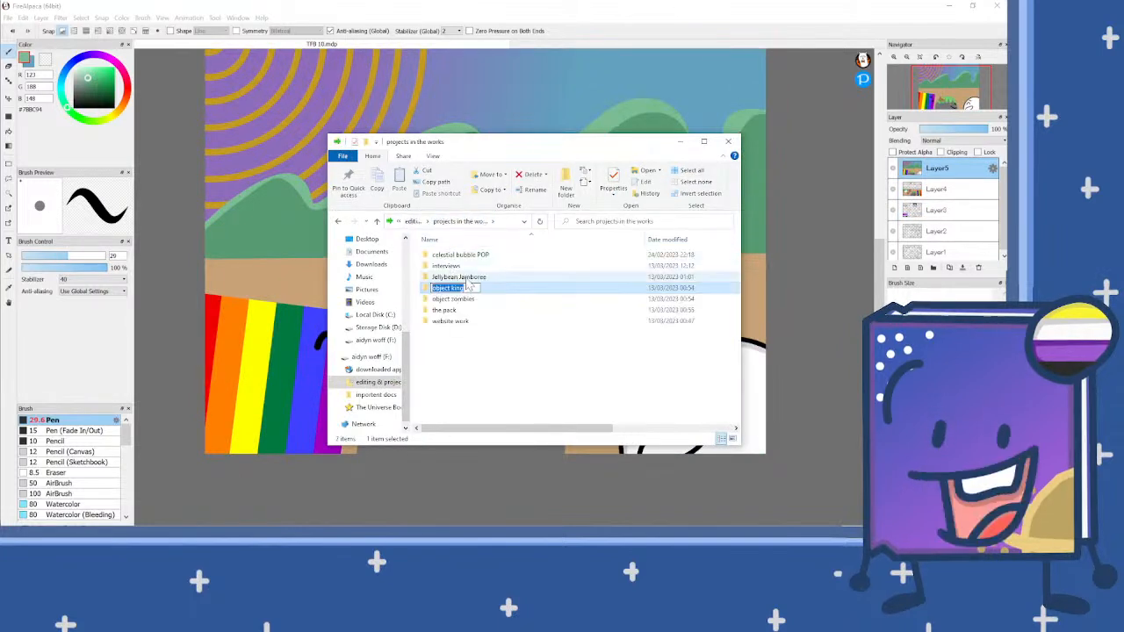
{"action": "left_click", "coordinate": [487, 280]}
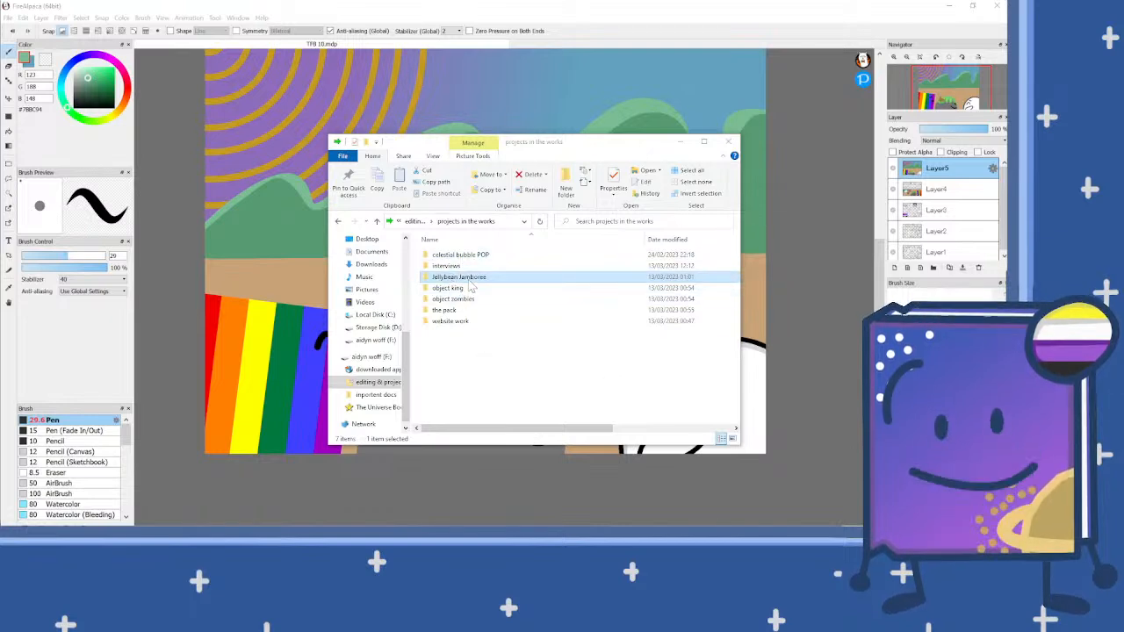
{"action": "left_click", "coordinate": [816, 212]}
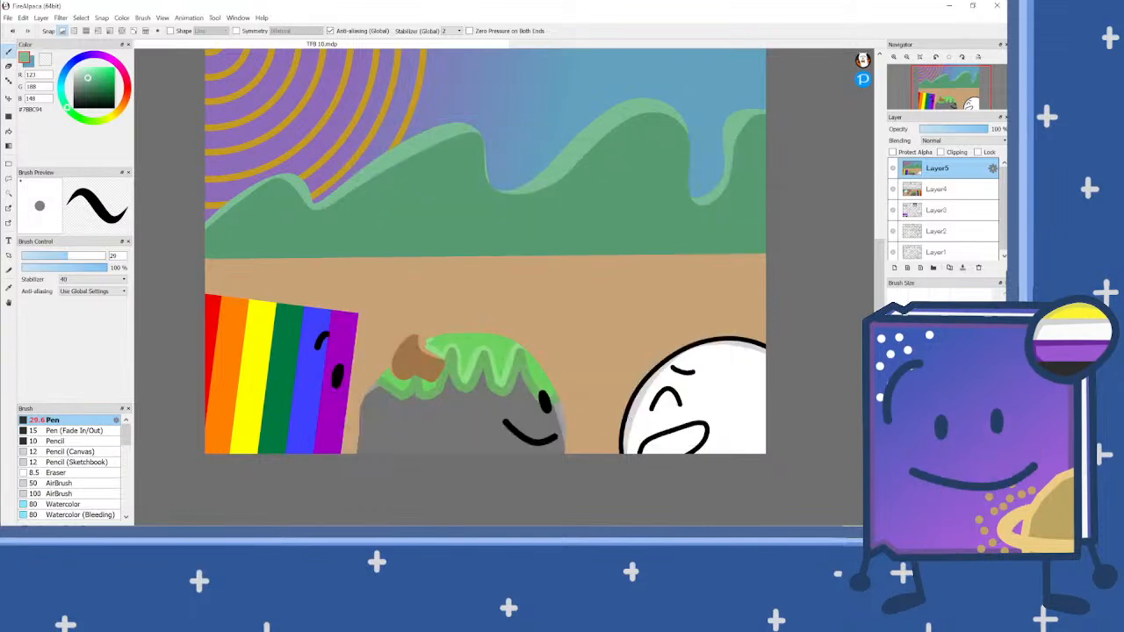
Step: Pick up black from the rainbow character's eye and paint a short mouth stroke below it with the size 29 pen
{"action": "scroll", "coordinate": [509, 482], "scroll_direction": "down", "scroll_amount": 2}
{"action": "scroll", "coordinate": [525, 462], "scroll_direction": "up", "scroll_amount": 2}
{"action": "scroll", "coordinate": [527, 455], "scroll_direction": "down", "scroll_amount": 2}
{"action": "scroll", "coordinate": [464, 444], "scroll_direction": "up", "scroll_amount": 3}
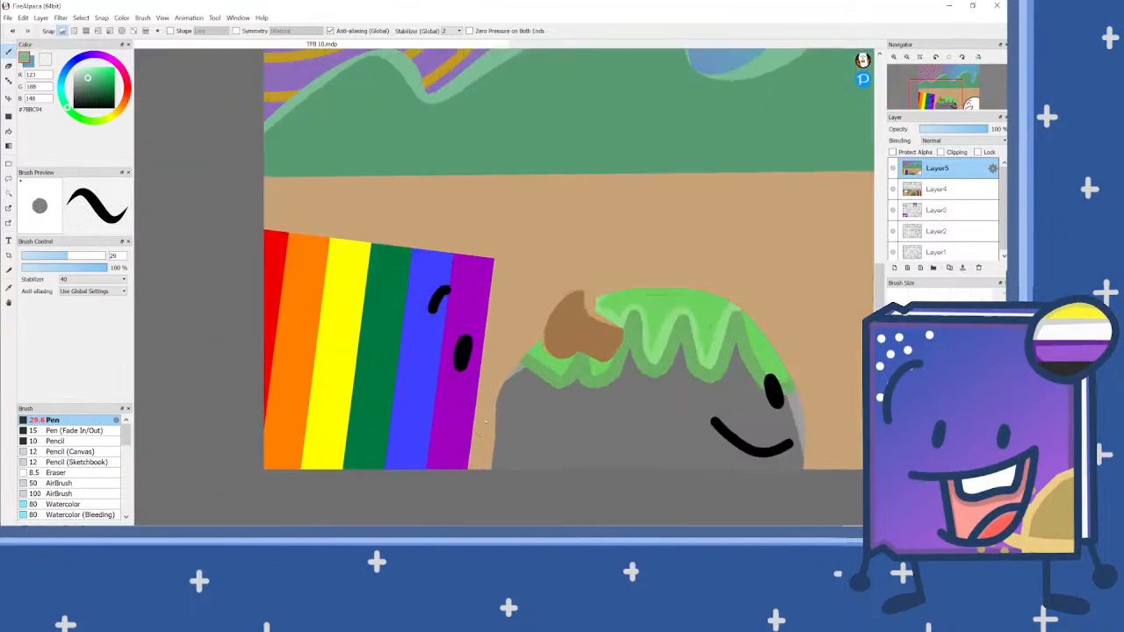
{"action": "right_click", "coordinate": [461, 359]}
{"action": "left_click_drag", "start_coordinate": [462, 437], "coordinate": [427, 453]}
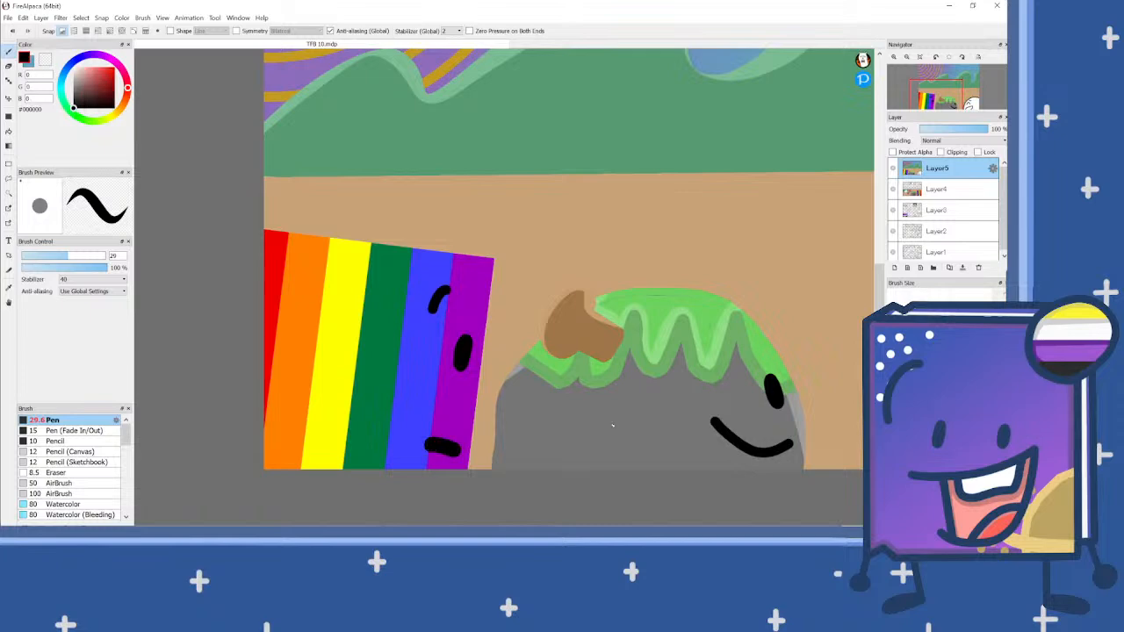
{"action": "scroll", "coordinate": [468, 365], "scroll_direction": "down", "scroll_amount": 3}
{"action": "scroll", "coordinate": [468, 363], "scroll_direction": "up", "scroll_amount": 3}
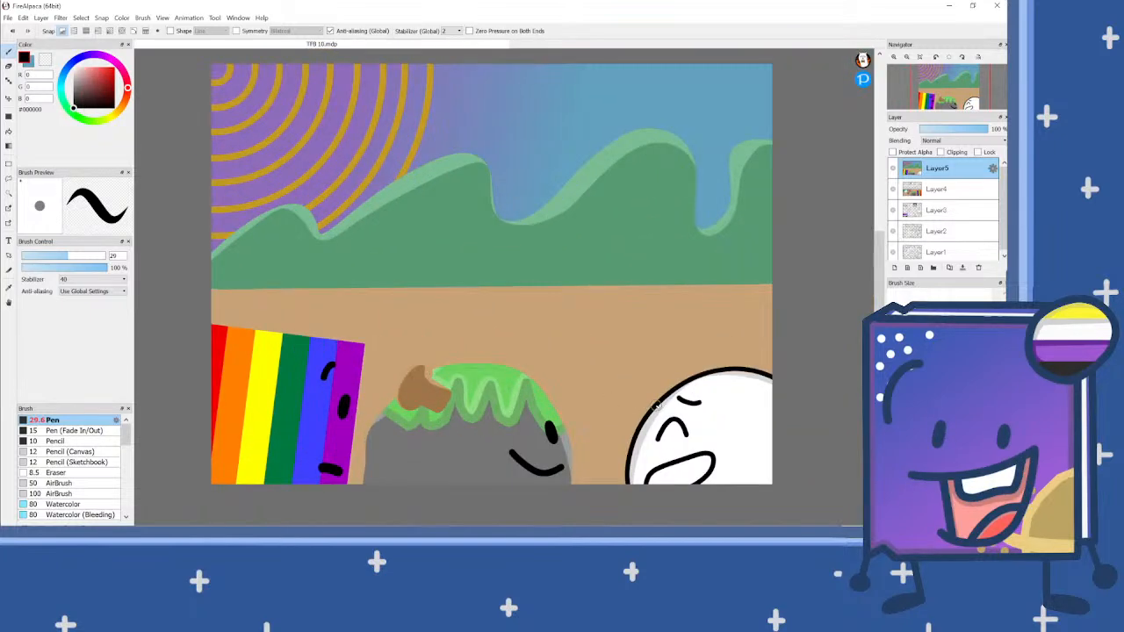
Step: Open the drawing save files document from the pack project's characters folder in FireAlpaca
{"action": "left_click", "coordinate": [337, 543]}
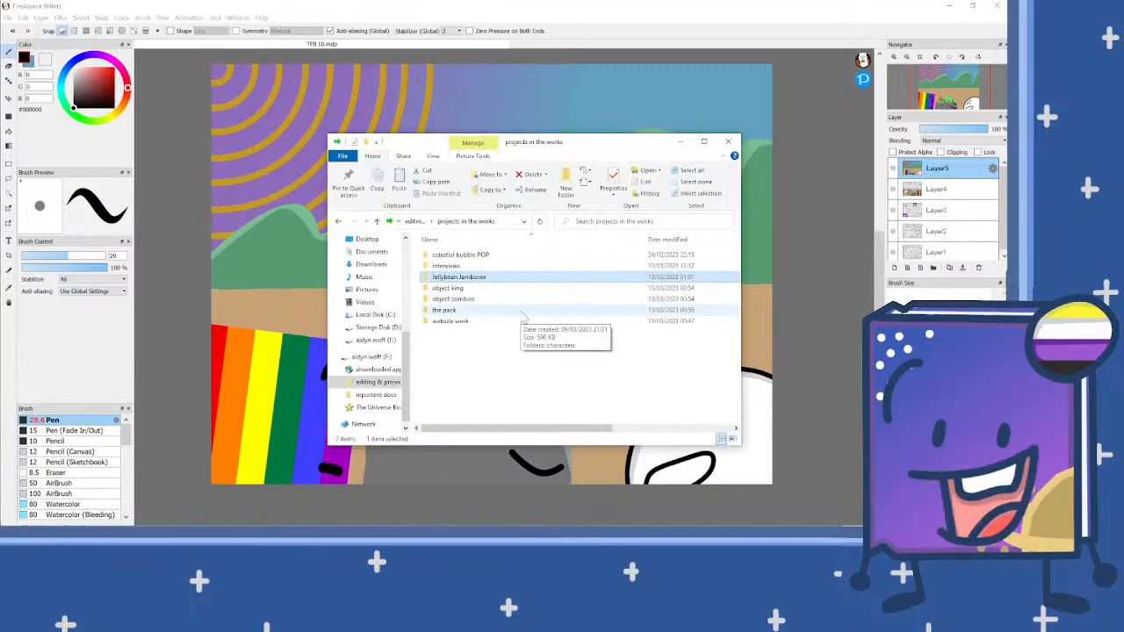
{"action": "double_click", "coordinate": [513, 312]}
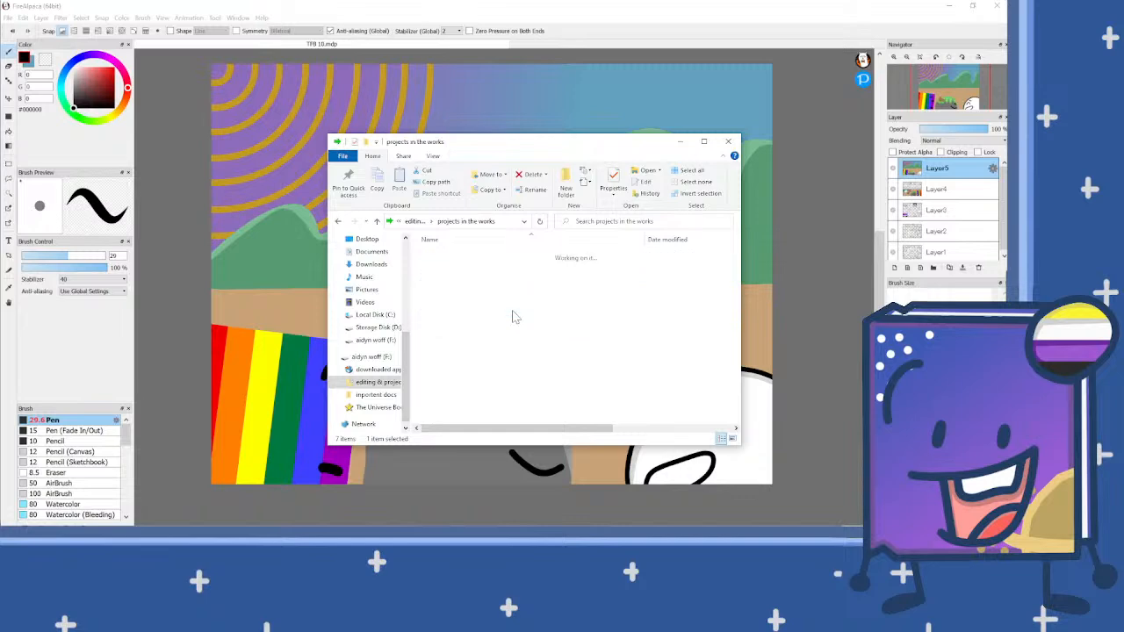
{"action": "double_click", "coordinate": [466, 256]}
{"action": "mouse_move", "coordinate": [459, 266]}
{"action": "left_mouse_down"}
{"action": "mouse_move", "coordinate": [612, 319]}
{"action": "mouse_move", "coordinate": [797, 284]}
{"action": "mouse_move", "coordinate": [793, 298]}
{"action": "left_mouse_up"}
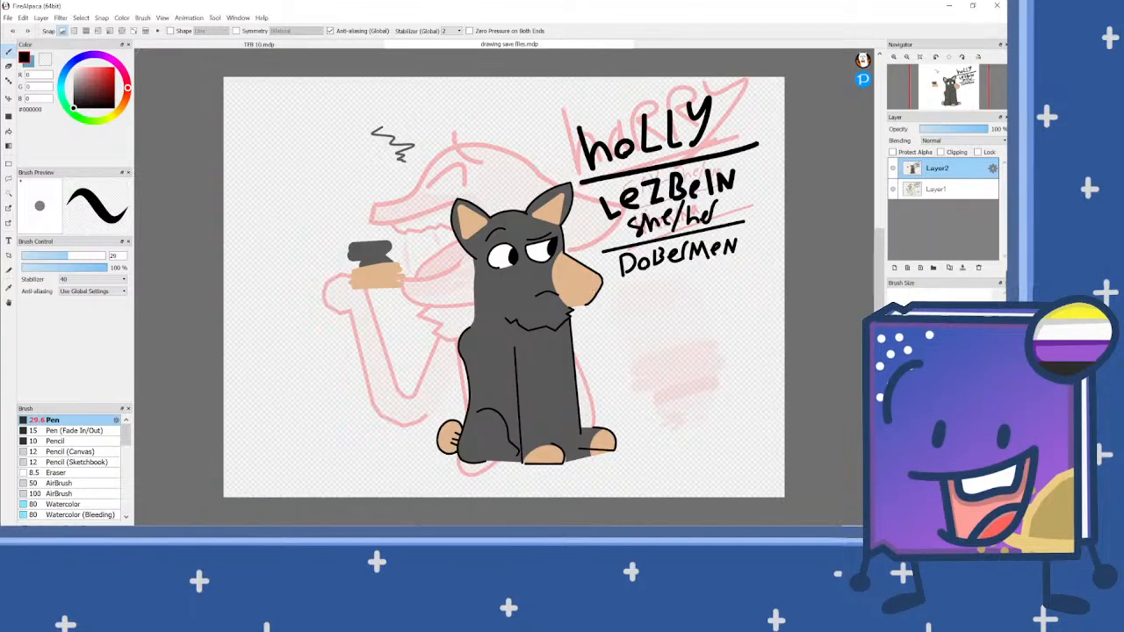
Step: Examine the dog character on Layer2 and the hyena character on Layer1, including their handwritten captions
{"action": "scroll", "coordinate": [534, 323], "scroll_direction": "up", "scroll_amount": 1}
{"action": "scroll", "coordinate": [497, 288], "scroll_direction": "down", "scroll_amount": 1}
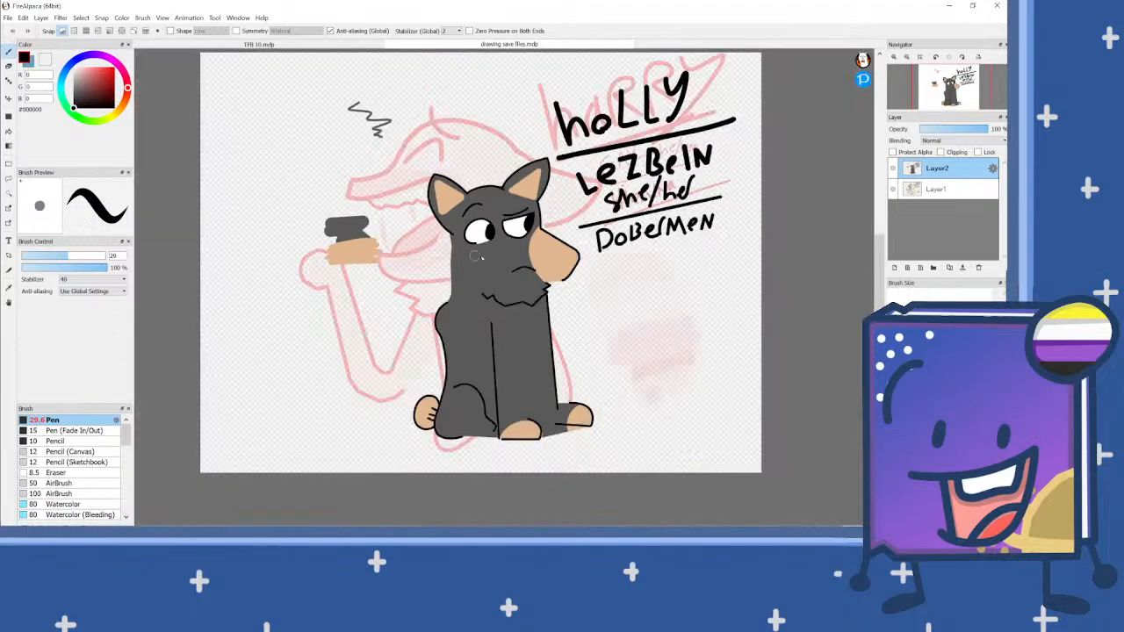
{"action": "left_click", "coordinate": [947, 194]}
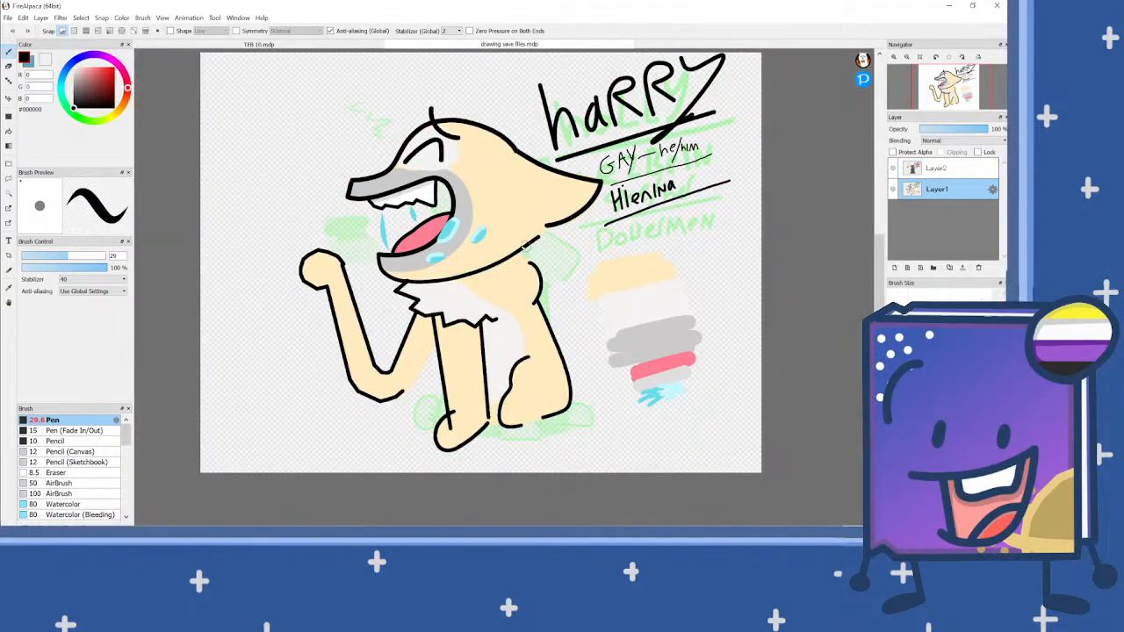
{"action": "left_click", "coordinate": [947, 168]}
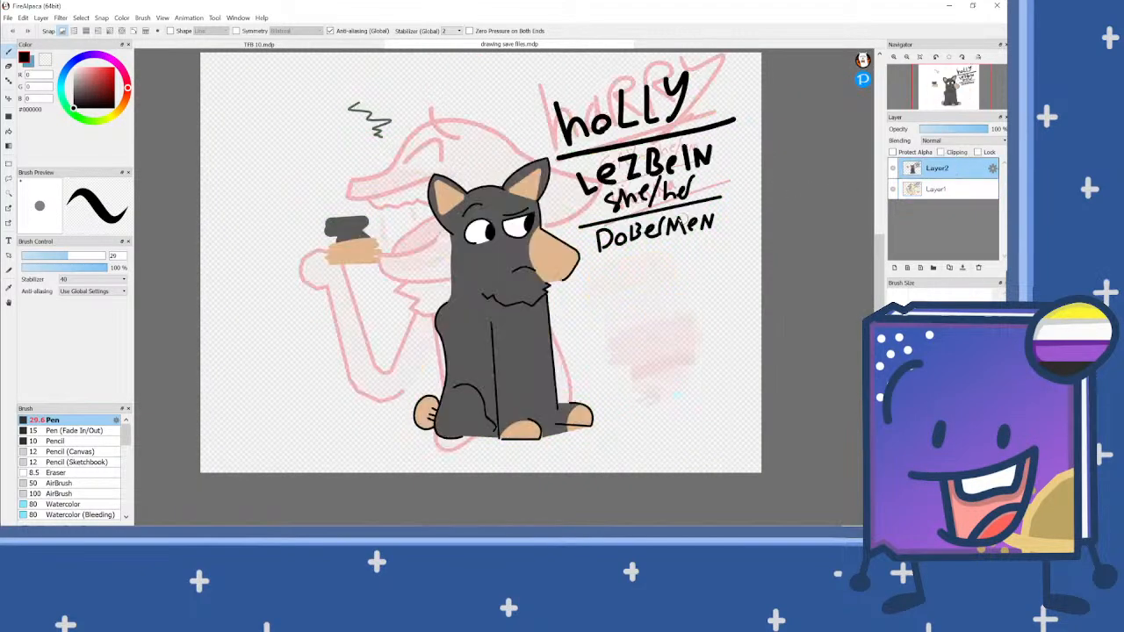
{"action": "scroll", "coordinate": [654, 167], "scroll_direction": "up", "scroll_amount": 3}
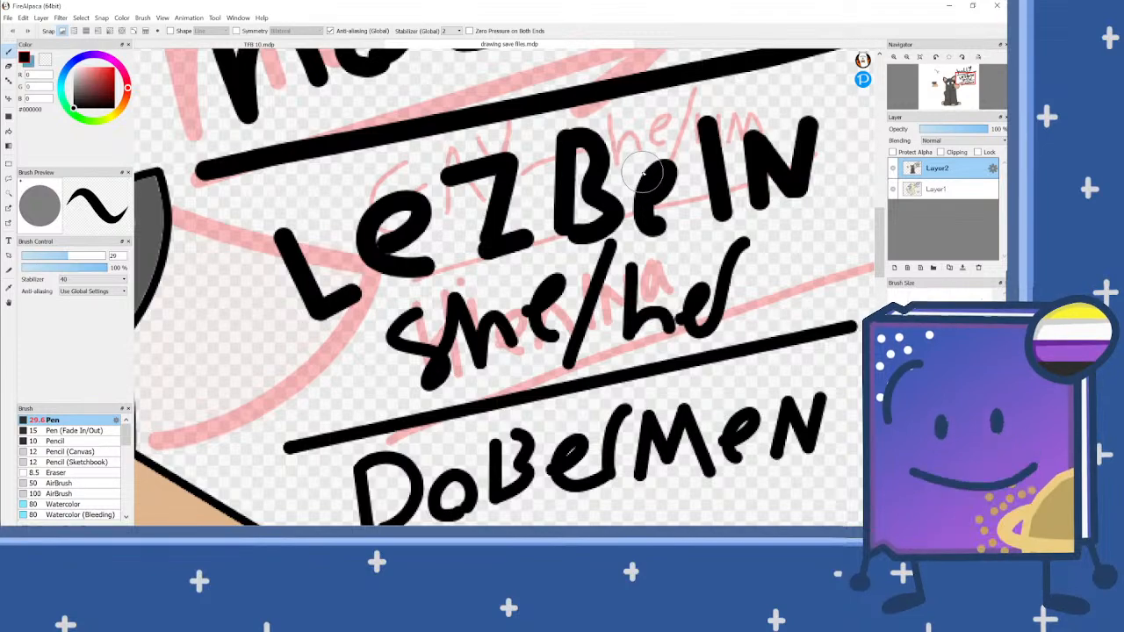
{"action": "scroll", "coordinate": [624, 219], "scroll_direction": "down", "scroll_amount": 2}
{"action": "scroll", "coordinate": [590, 265], "scroll_direction": "up", "scroll_amount": 2}
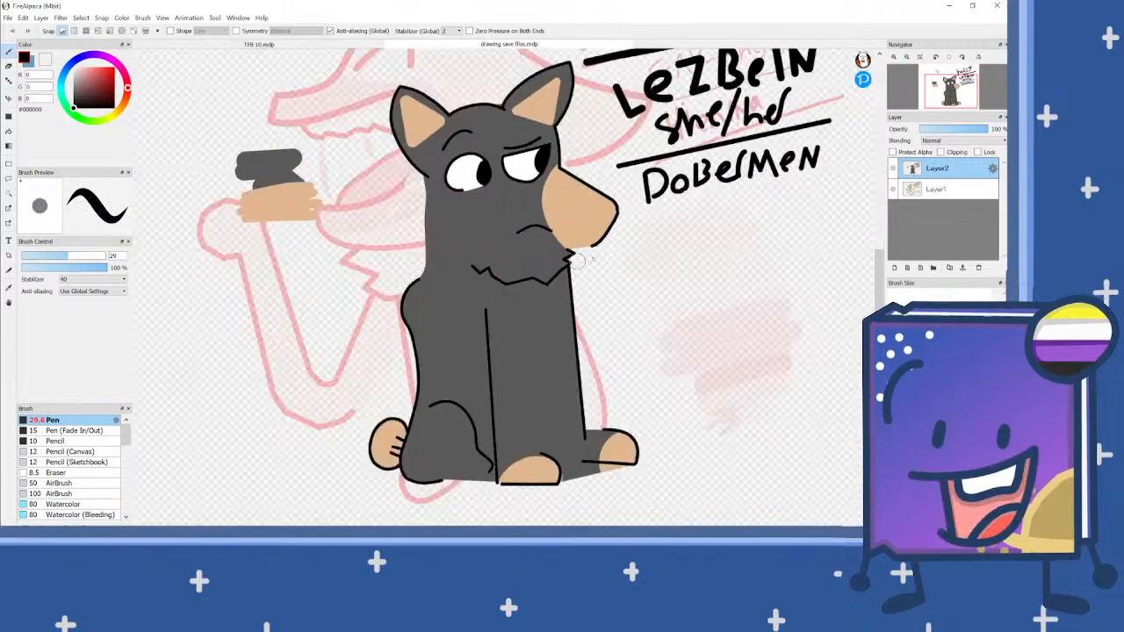
Step: Reduce the pen size to 12.1 and make Layer1 with the hyena character active
{"action": "left_click_drag", "start_coordinate": [51, 263], "coordinate": [41, 258]}
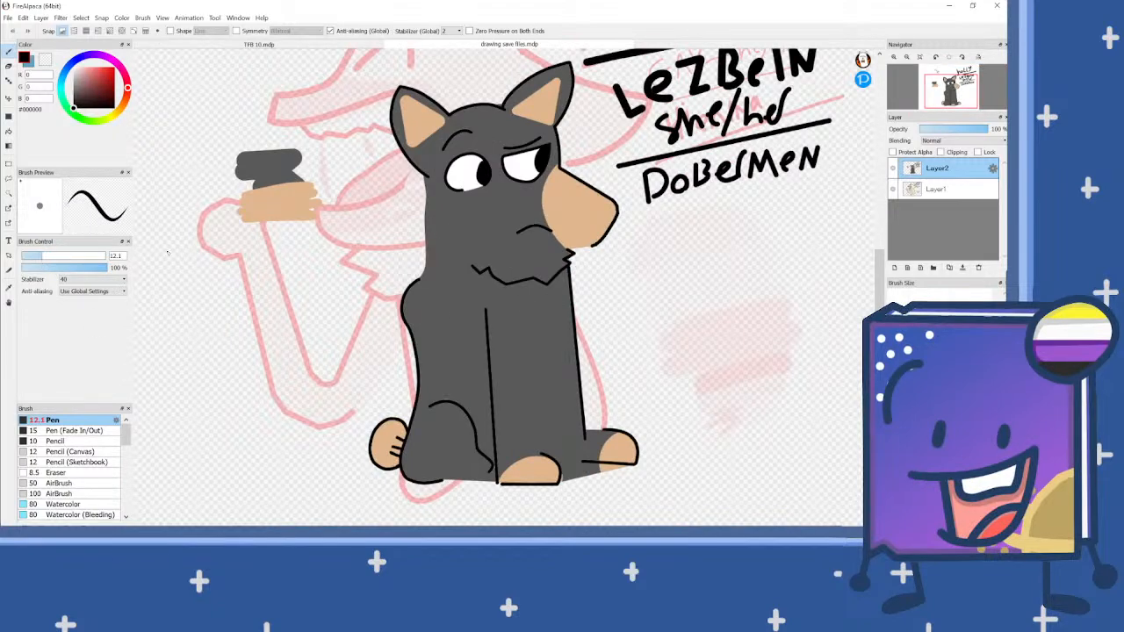
{"action": "scroll", "coordinate": [482, 315], "scroll_direction": "down", "scroll_amount": 1}
{"action": "scroll", "coordinate": [386, 250], "scroll_direction": "up", "scroll_amount": 1}
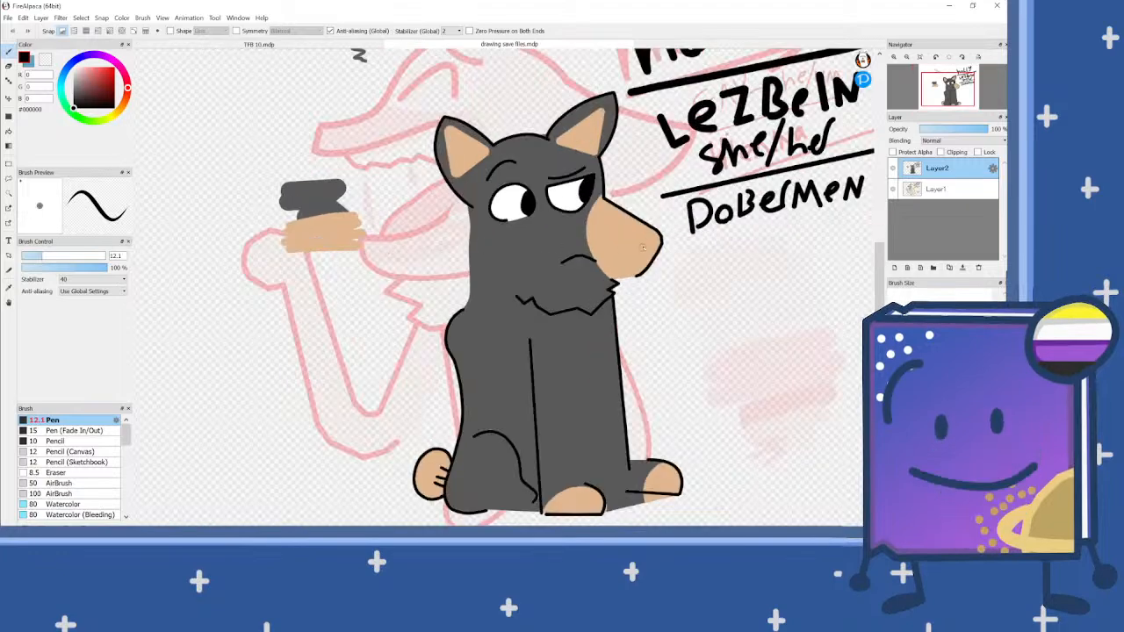
{"action": "scroll", "coordinate": [498, 279], "scroll_direction": "down", "scroll_amount": 2}
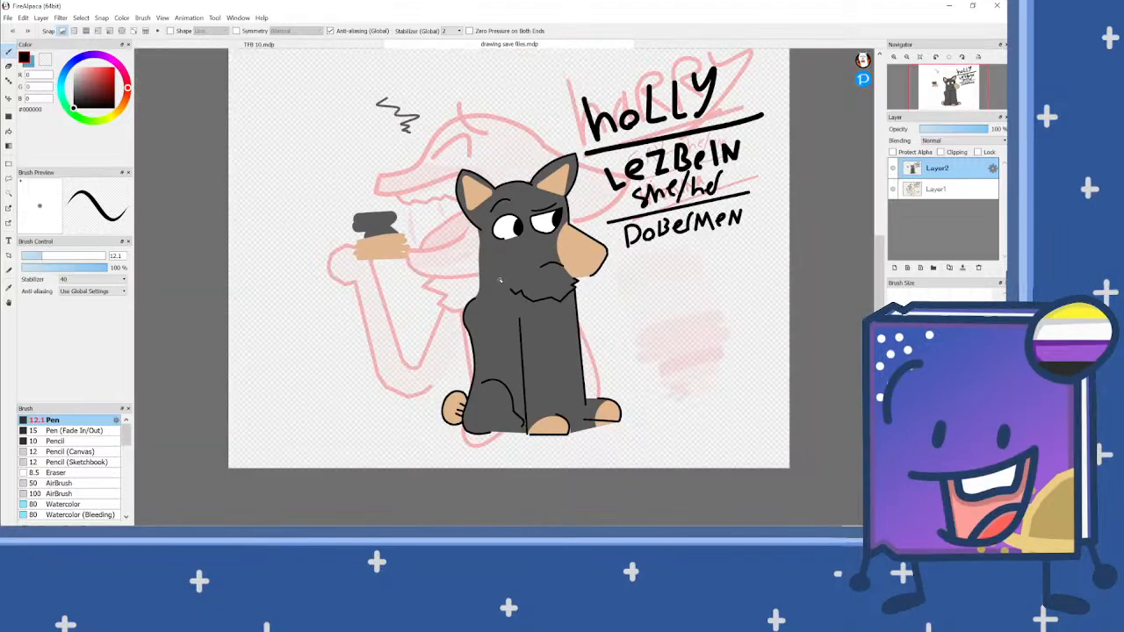
{"action": "left_click", "coordinate": [956, 195]}
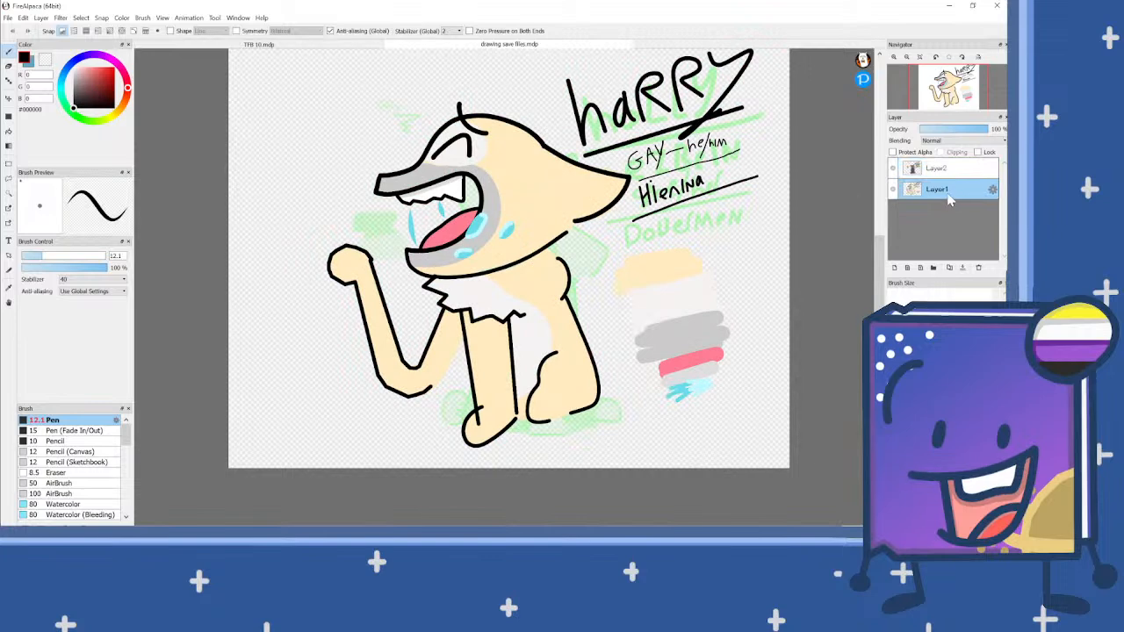
Step: Switch to File Explorer and open the cat character image 001 from the final designs folder
{"action": "left_click", "coordinate": [360, 553]}
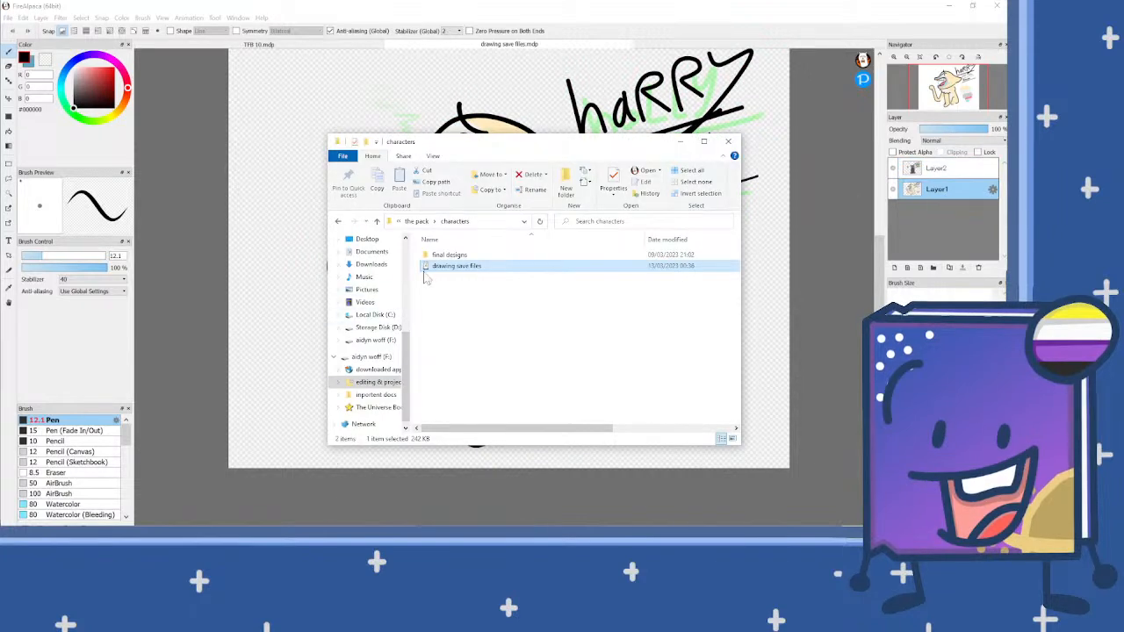
{"action": "double_click", "coordinate": [458, 256]}
{"action": "left_click", "coordinate": [468, 255]}
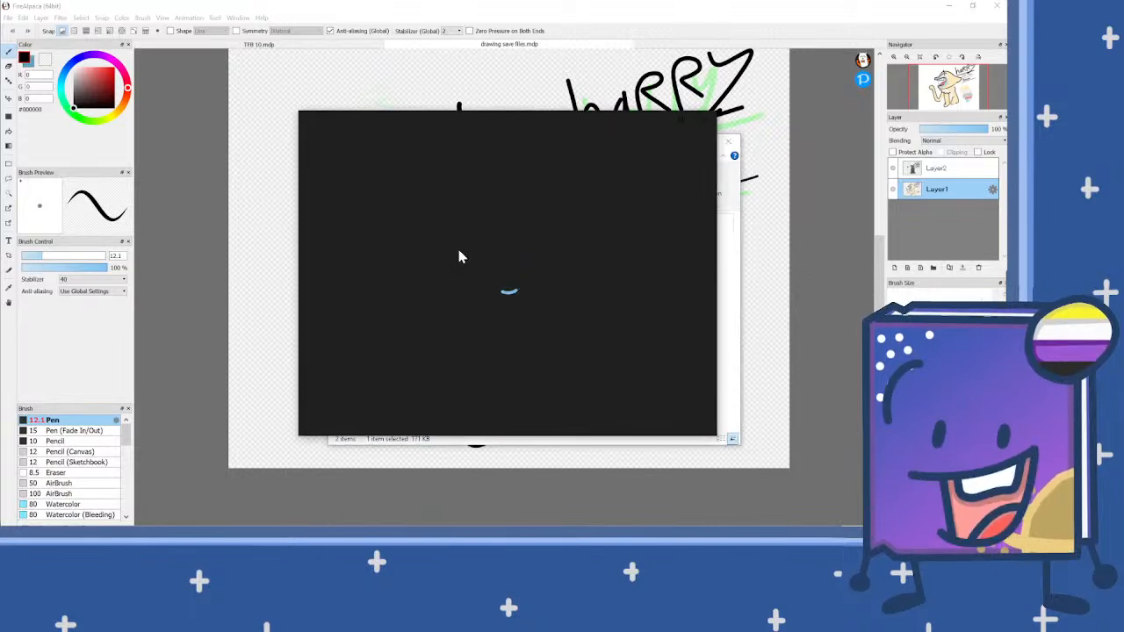
{"action": "left_click", "coordinate": [708, 287]}
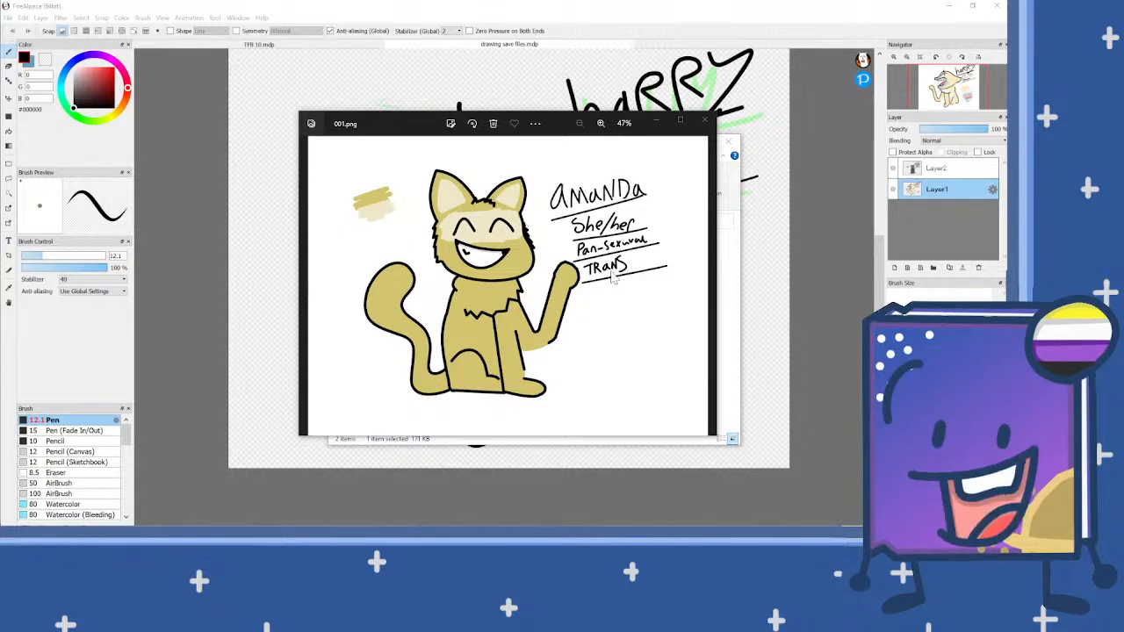
Step: Return to the characters folder and arrange its window beside the image viewer showing 001.png
{"action": "left_click_drag", "start_coordinate": [561, 124], "coordinate": [496, 124]}
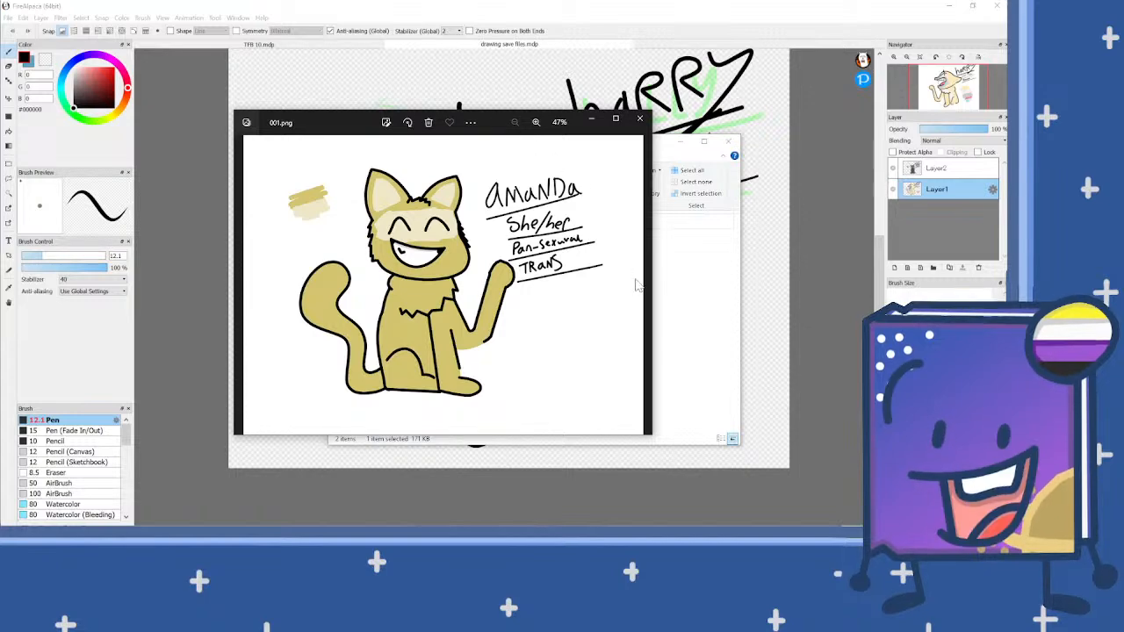
{"action": "left_click_drag", "start_coordinate": [559, 123], "coordinate": [463, 140]}
{"action": "left_click", "coordinate": [655, 161]}
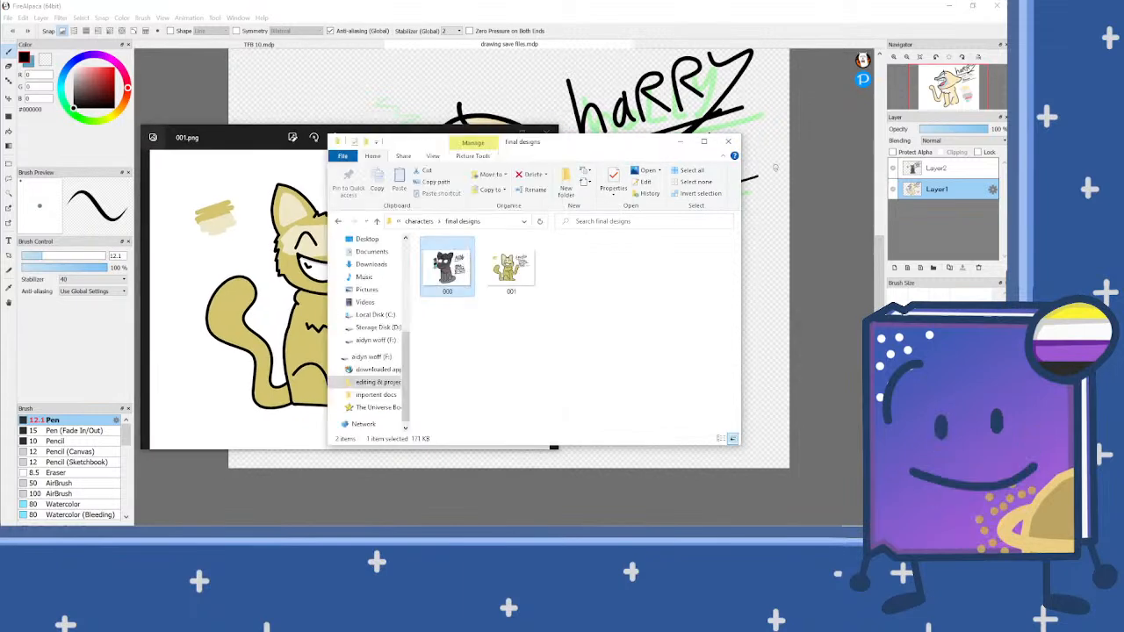
{"action": "left_click", "coordinate": [419, 222]}
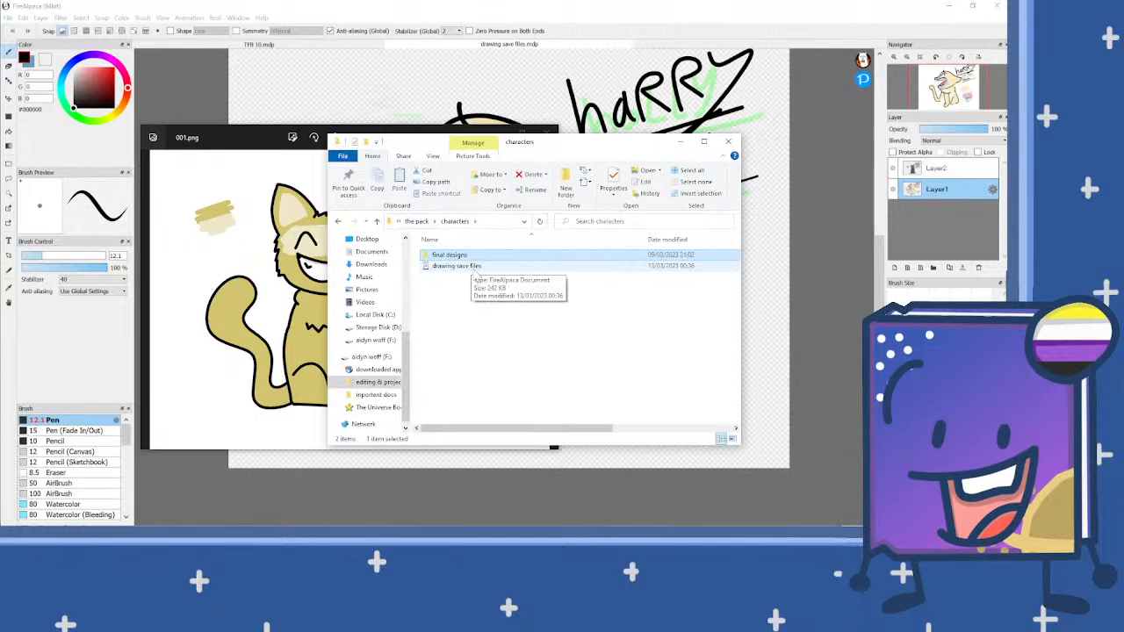
{"action": "left_click_drag", "start_coordinate": [592, 158], "coordinate": [594, 254]}
{"action": "left_click", "coordinate": [401, 145]}
{"action": "left_click_drag", "start_coordinate": [400, 144], "coordinate": [358, 223]}
{"action": "left_click_drag", "start_coordinate": [582, 244], "coordinate": [676, 230]}
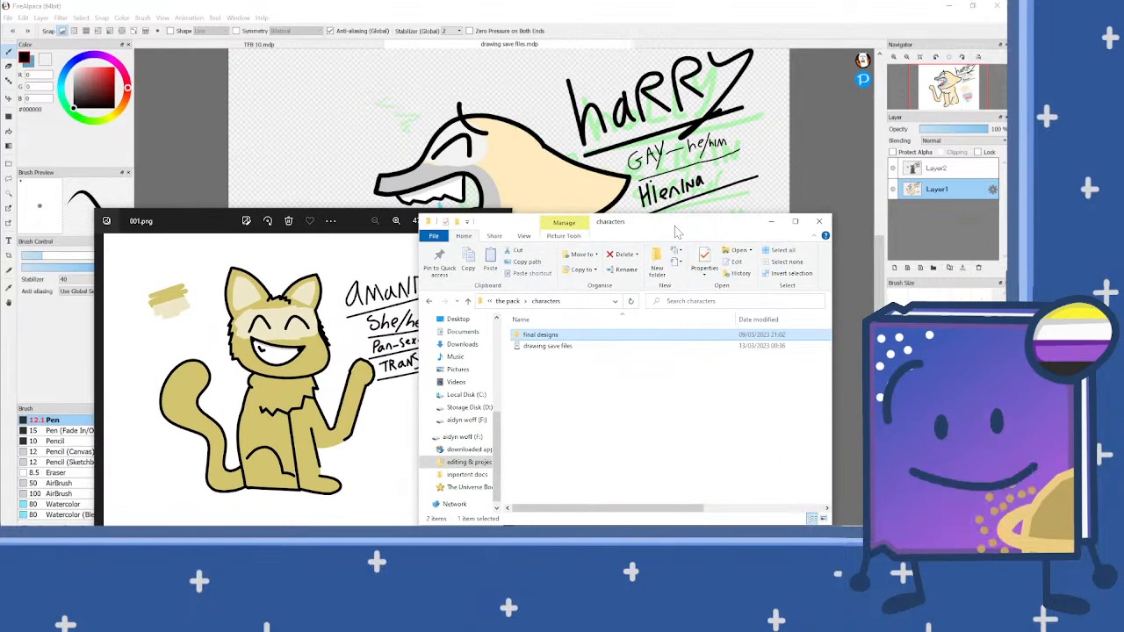
Step: Rename the dark-furred character's image 000 in the final designs folder with the character's first name
{"action": "double_click", "coordinate": [570, 339]}
{"action": "double_click", "coordinate": [549, 353]}
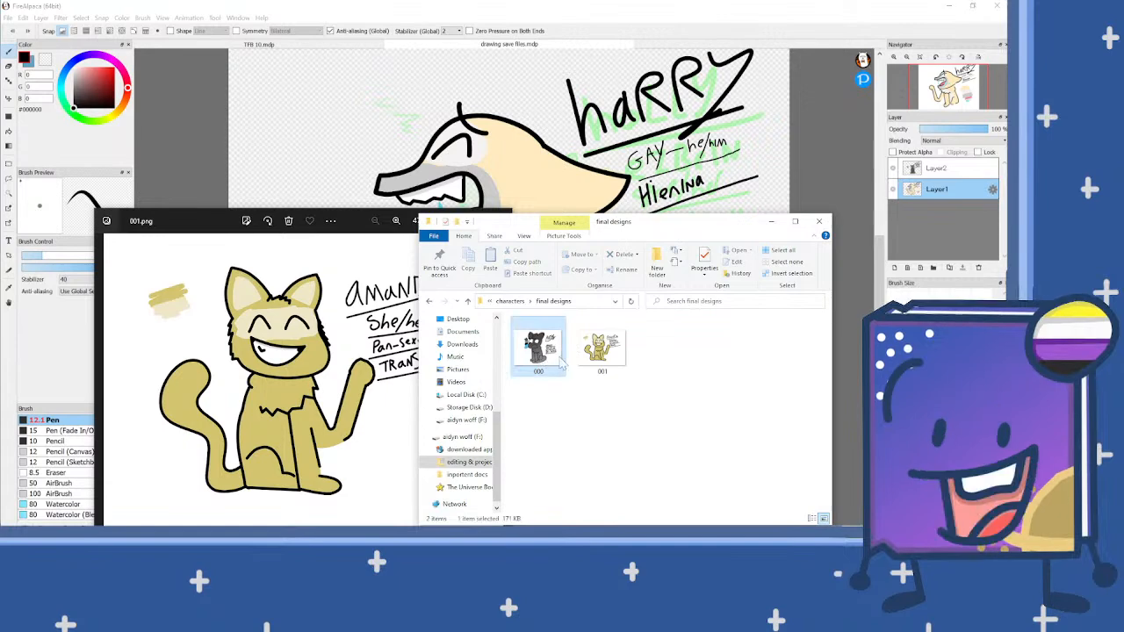
{"action": "right_click", "coordinate": [539, 353]}
{"action": "left_click", "coordinate": [456, 332]}
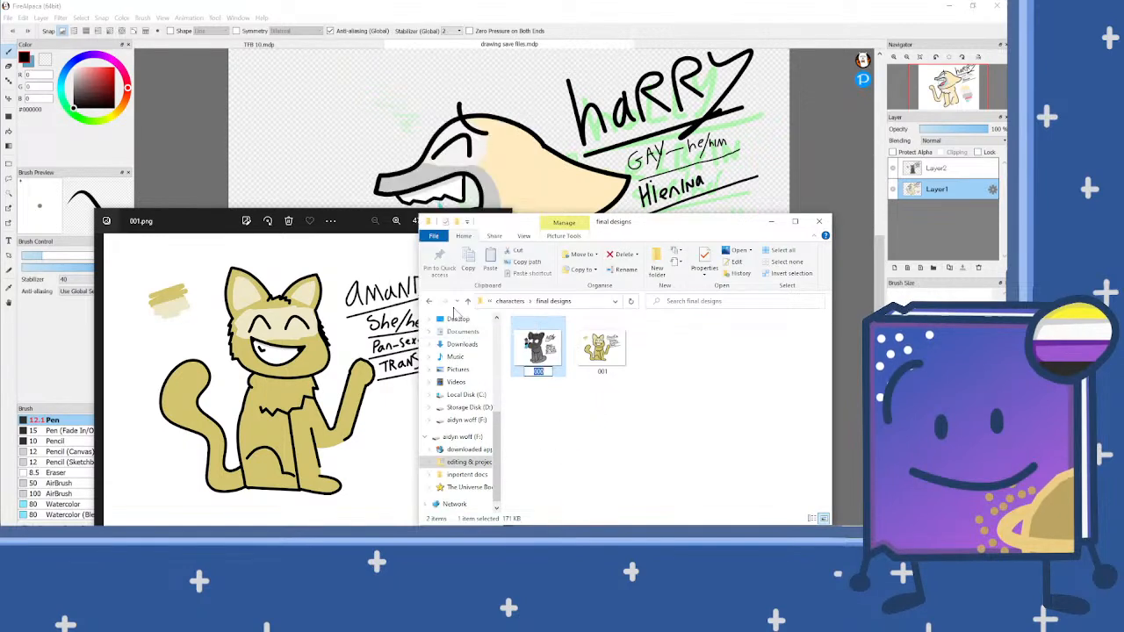
{"action": "type", "text": "a"}
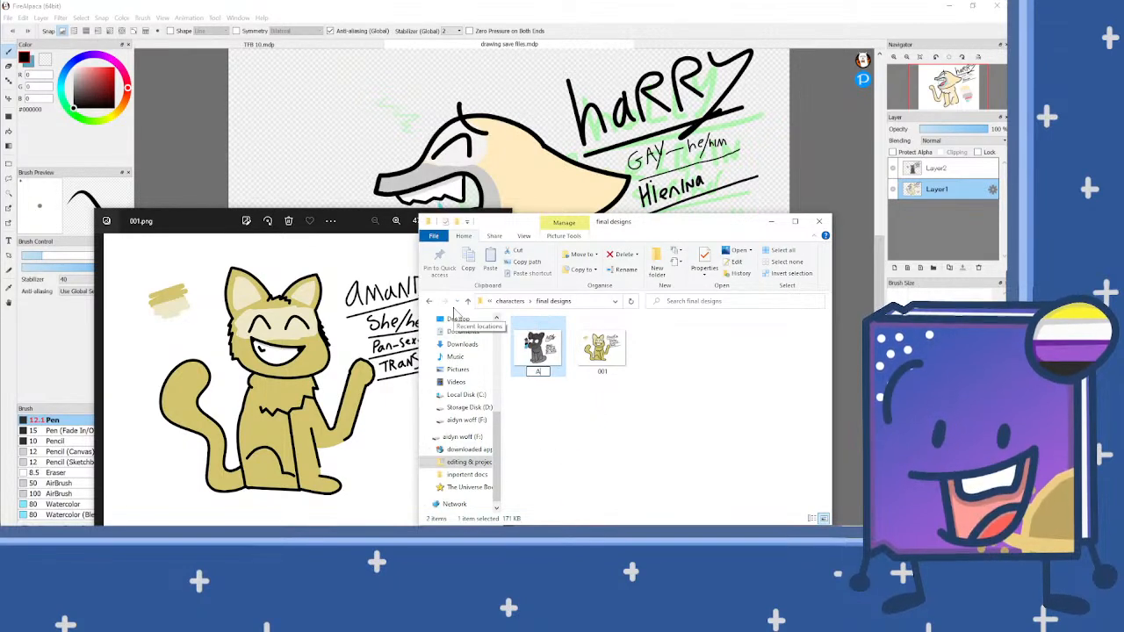
{"action": "type", "text": "idyn"}
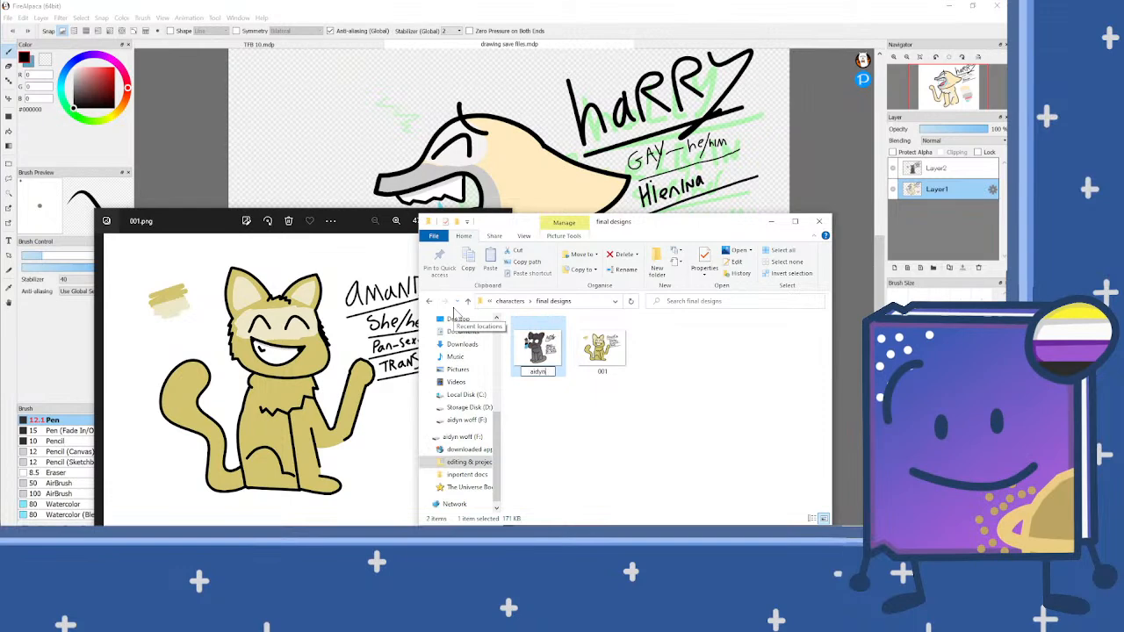
{"action": "key", "text": "Return"}
Step: Rename the yellow cat's image 001 with the character name written in the drawing
{"action": "left_click", "coordinate": [551, 350]}
{"action": "right_click", "coordinate": [551, 350]}
{"action": "left_click", "coordinate": [417, 324]}
{"action": "type", "text": "amanda"}
{"action": "key", "text": "Return"}
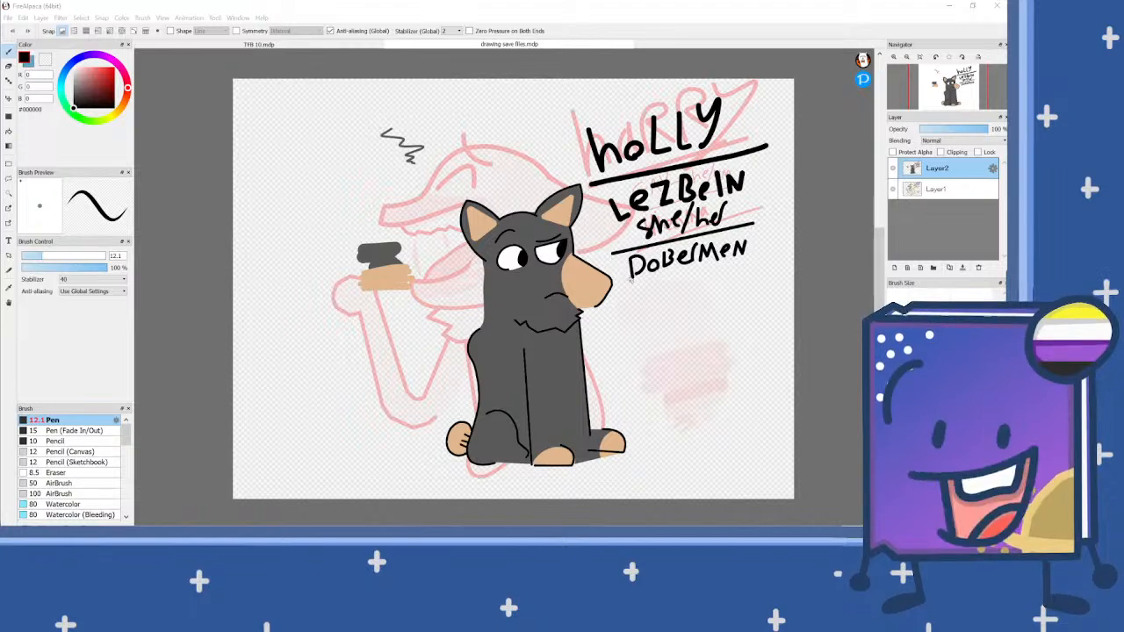
{"action": "scroll", "coordinate": [574, 299], "scroll_direction": "up", "scroll_amount": 1}
{"action": "scroll", "coordinate": [472, 207], "scroll_direction": "down", "scroll_amount": 1}
{"action": "scroll", "coordinate": [475, 229], "scroll_direction": "up", "scroll_amount": 1}
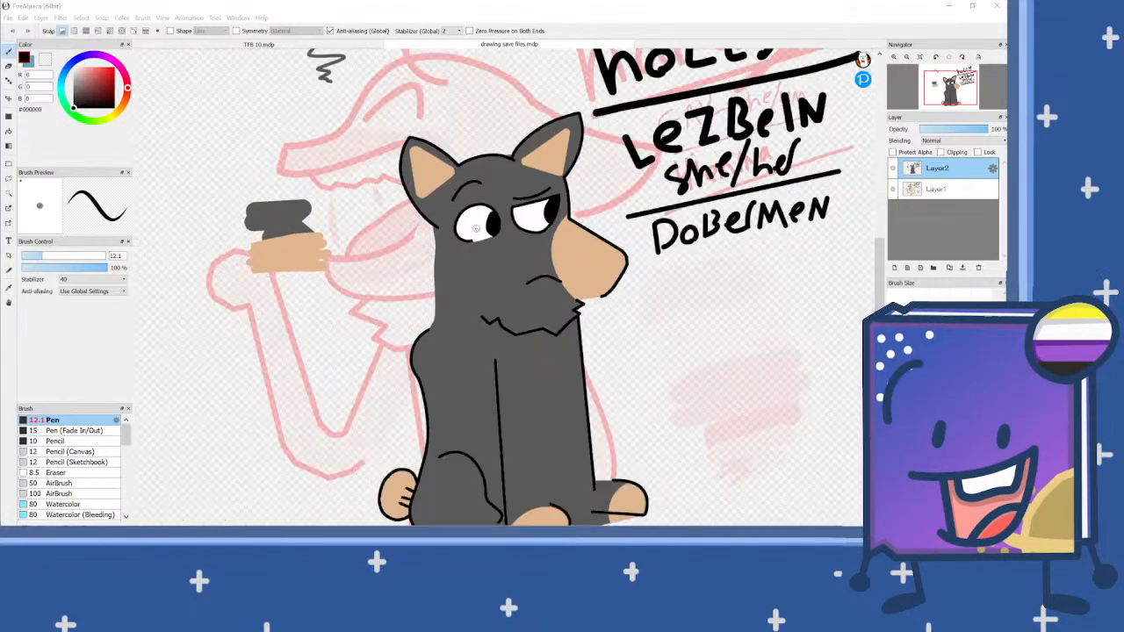
Step: Draw the hyena's tail outline with a jagged upper end behind its back on Layer1, using the black pen at size 8
{"action": "left_click", "coordinate": [35, 256]}
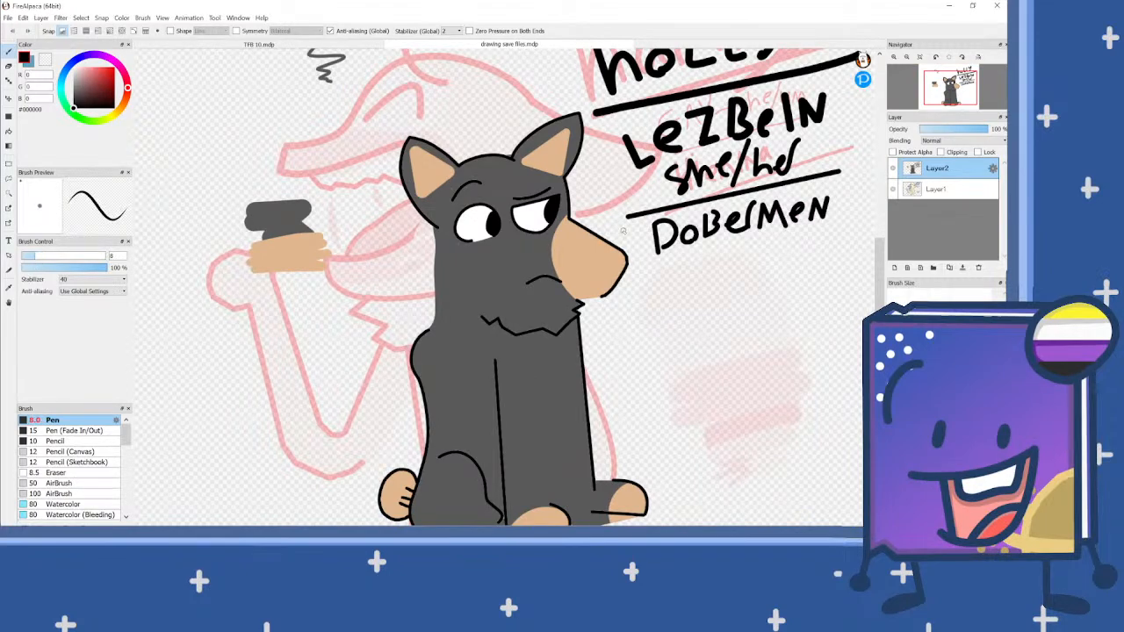
{"action": "left_click", "coordinate": [938, 190]}
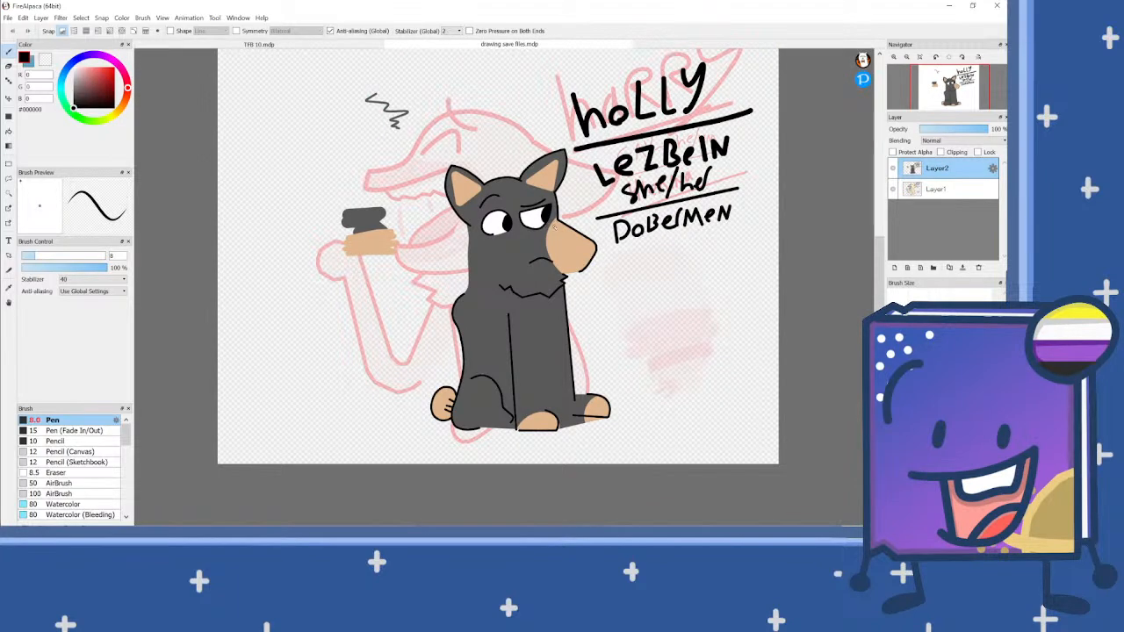
{"action": "scroll", "coordinate": [554, 227], "scroll_direction": "up", "scroll_amount": 1}
{"action": "scroll", "coordinate": [494, 228], "scroll_direction": "down", "scroll_amount": 1}
{"action": "scroll", "coordinate": [500, 362], "scroll_direction": "up", "scroll_amount": 1}
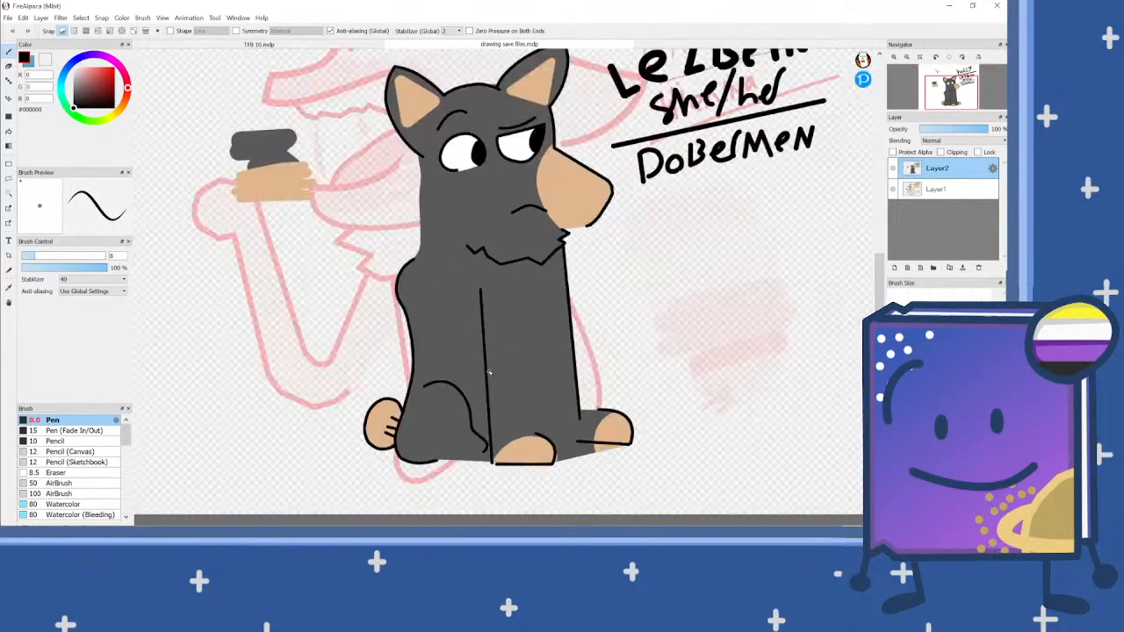
{"action": "left_click", "coordinate": [968, 197]}
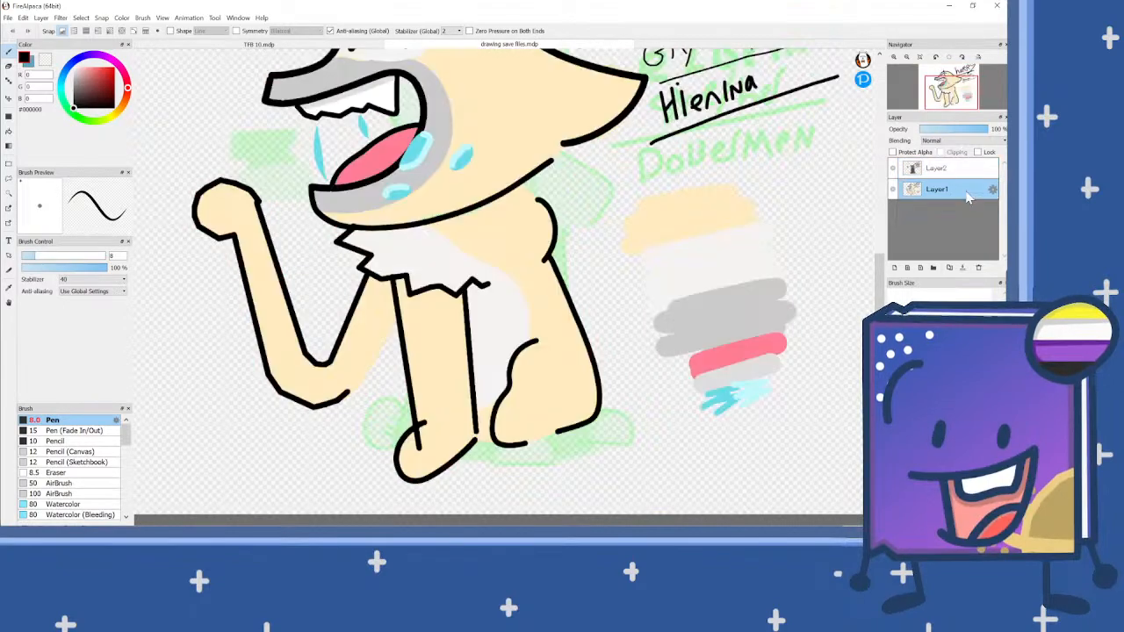
{"action": "scroll", "coordinate": [531, 376], "scroll_direction": "down", "scroll_amount": 1}
{"action": "scroll", "coordinate": [577, 381], "scroll_direction": "up", "scroll_amount": 3}
{"action": "scroll", "coordinate": [562, 341], "scroll_direction": "down", "scroll_amount": 2}
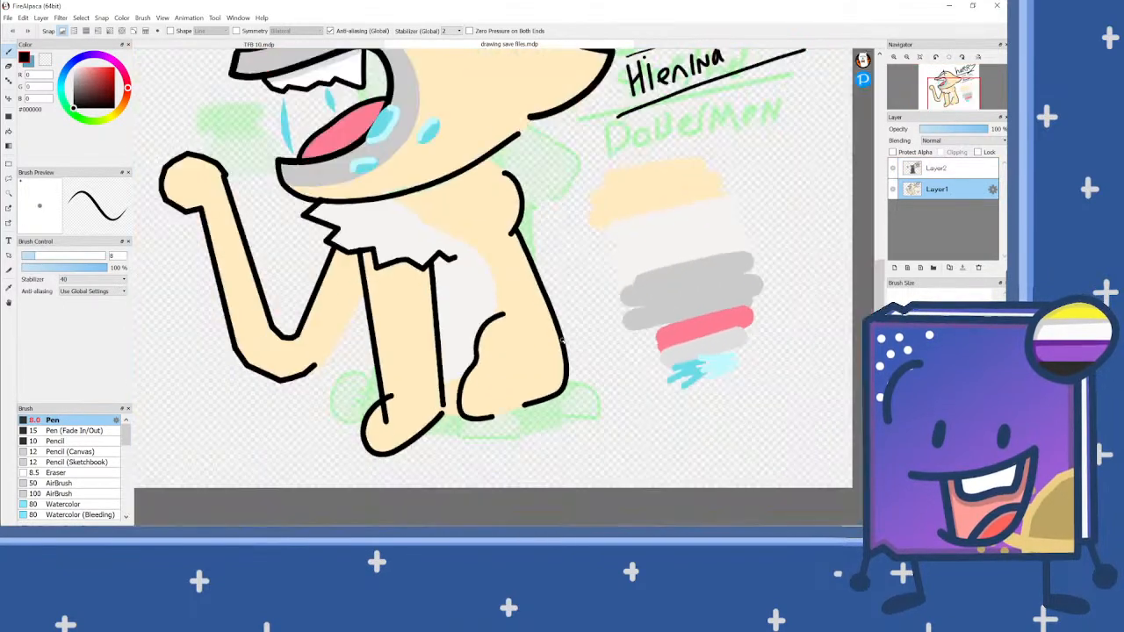
{"action": "scroll", "coordinate": [560, 339], "scroll_direction": "down", "scroll_amount": 3}
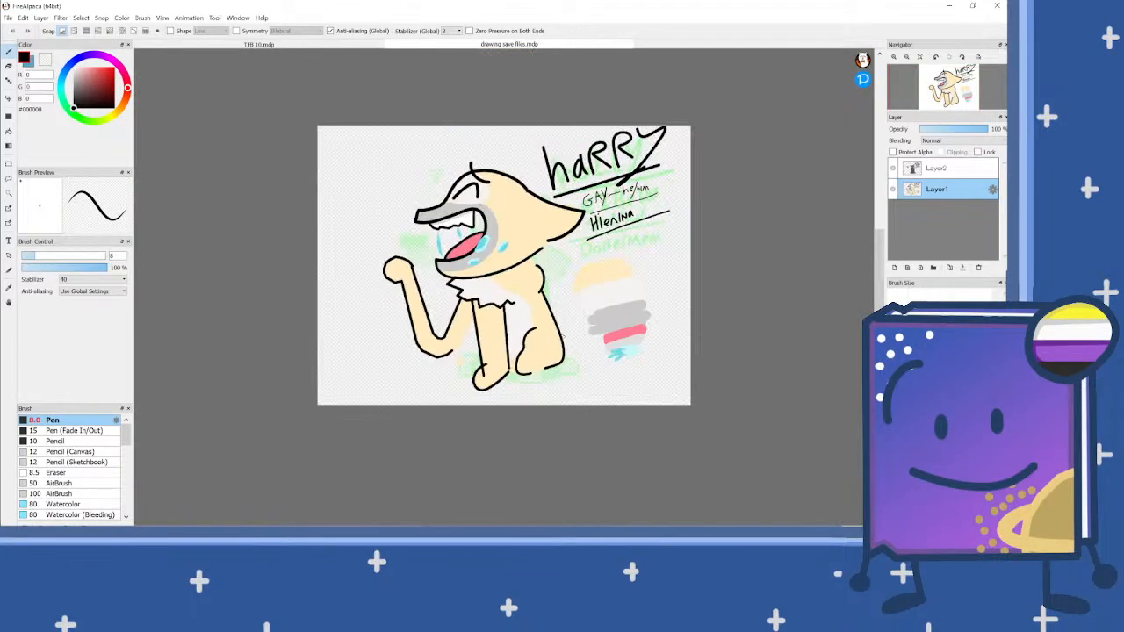
{"action": "scroll", "coordinate": [562, 333], "scroll_direction": "up", "scroll_amount": 1}
{"action": "scroll", "coordinate": [560, 334], "scroll_direction": "up", "scroll_amount": 2}
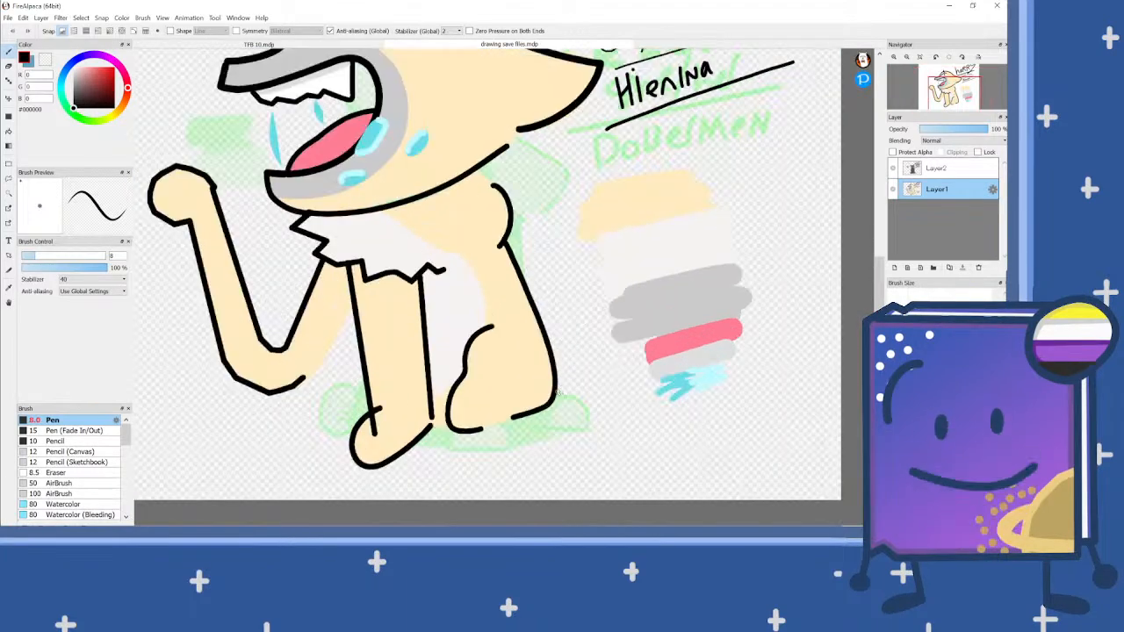
{"action": "mouse_move", "coordinate": [555, 397]}
{"action": "left_mouse_down"}
{"action": "mouse_move", "coordinate": [586, 378]}
{"action": "mouse_move", "coordinate": [584, 340]}
{"action": "mouse_move", "coordinate": [546, 308]}
{"action": "mouse_move", "coordinate": [560, 183]}
{"action": "mouse_move", "coordinate": [549, 170]}
{"action": "mouse_move", "coordinate": [542, 193]}
{"action": "mouse_move", "coordinate": [532, 181]}
{"action": "mouse_move", "coordinate": [525, 199]}
{"action": "mouse_move", "coordinate": [503, 194]}
{"action": "mouse_move", "coordinate": [493, 211]}
{"action": "mouse_move", "coordinate": [473, 233]}
{"action": "left_mouse_up"}
{"action": "scroll", "coordinate": [551, 173], "scroll_direction": "up", "scroll_amount": 2}
{"action": "scroll", "coordinate": [528, 217], "scroll_direction": "down", "scroll_amount": 3}
{"action": "scroll", "coordinate": [535, 226], "scroll_direction": "up", "scroll_amount": 4}
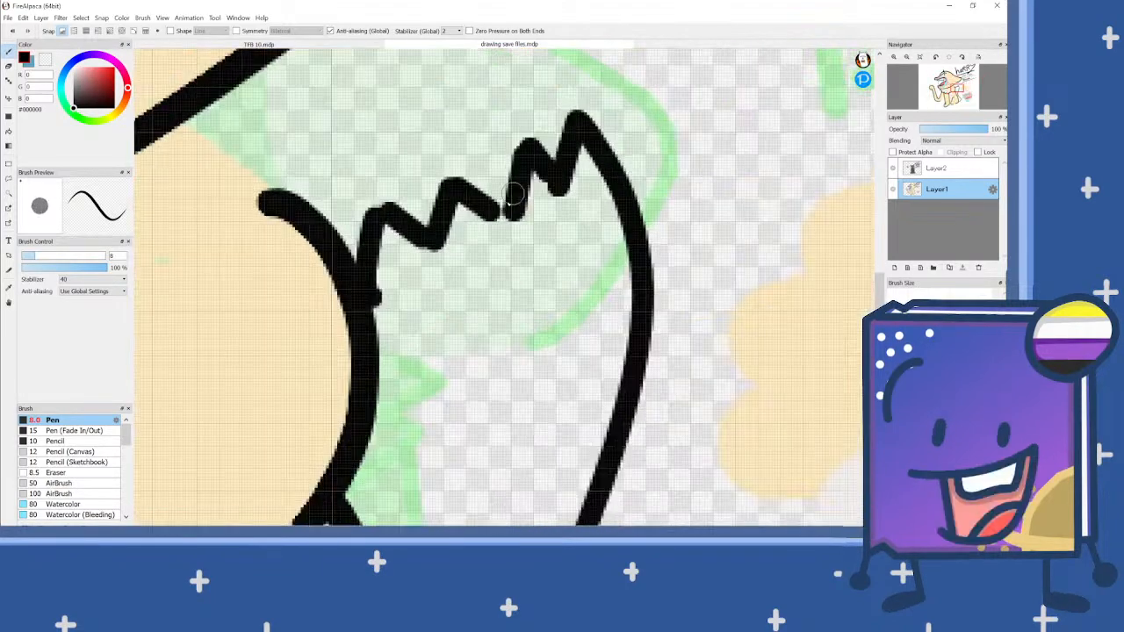
Step: Fill the hyena's tail with the cream colour #FFEBBF sampled from the palette swatches beside the character
{"action": "scroll", "coordinate": [517, 215], "scroll_direction": "down", "scroll_amount": 3}
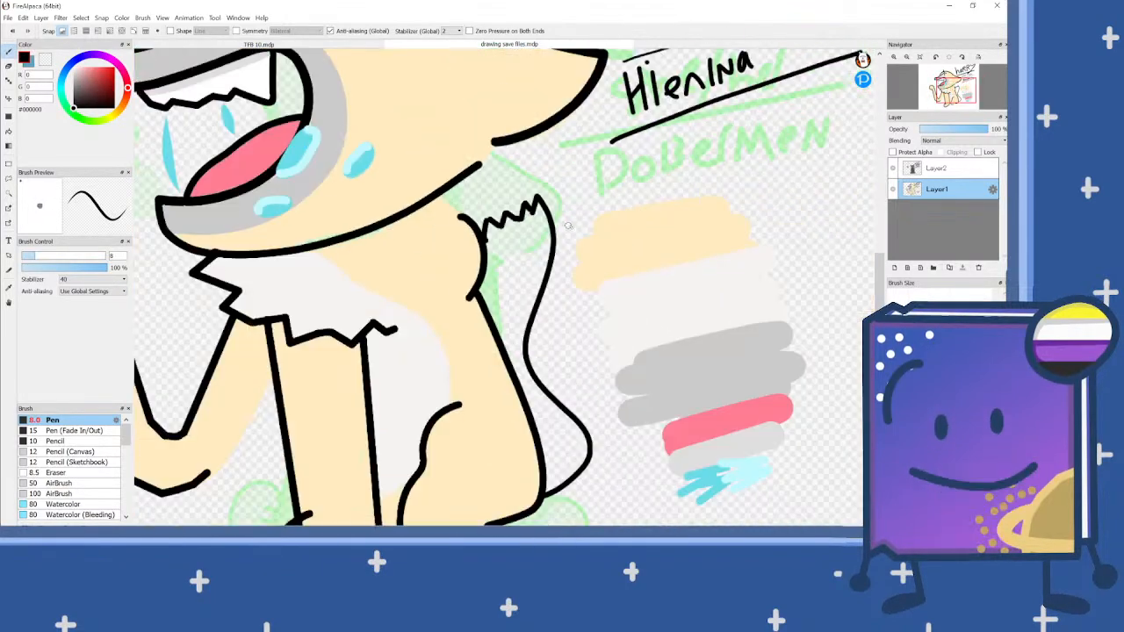
{"action": "left_click", "coordinate": [620, 234], "text": "alt"}
{"action": "scroll", "coordinate": [606, 241], "scroll_direction": "down", "scroll_amount": 2}
{"action": "scroll", "coordinate": [559, 264], "scroll_direction": "up", "scroll_amount": 3}
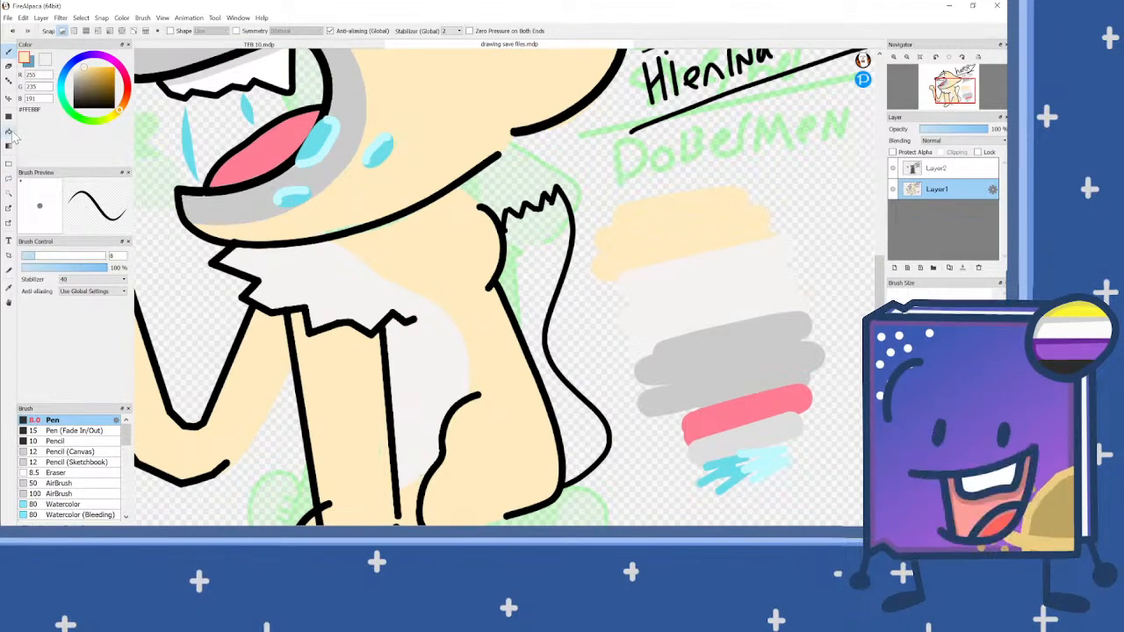
{"action": "left_click", "coordinate": [9, 131]}
{"action": "left_click", "coordinate": [526, 263]}
{"action": "scroll", "coordinate": [533, 266], "scroll_direction": "down", "scroll_amount": 1}
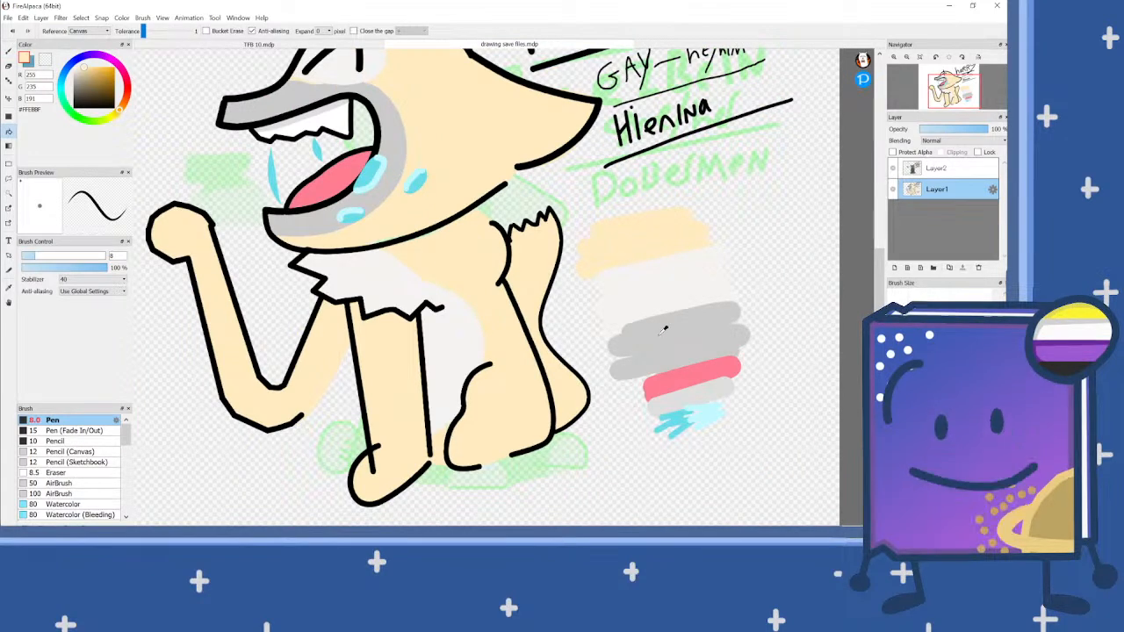
Step: Draw a zigzag line in the sampled grey #CBCBCB across the tail's upper part, confined to a selection of the tail
{"action": "right_click", "coordinate": [662, 330]}
{"action": "left_click", "coordinate": [9, 193]}
{"action": "left_click", "coordinate": [523, 245]}
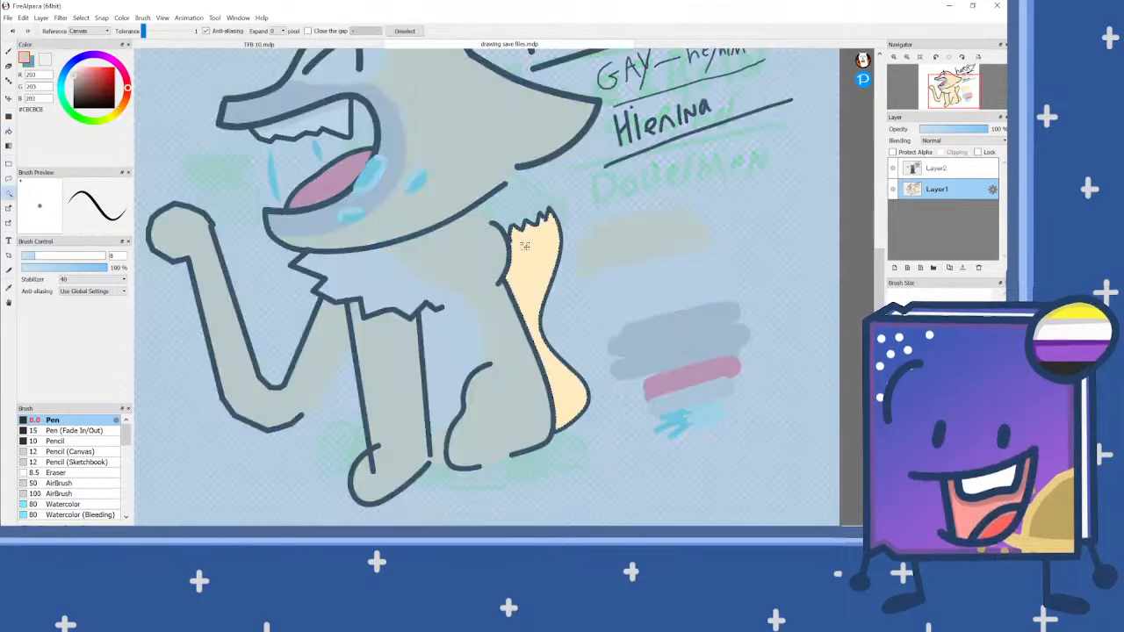
{"action": "left_click", "coordinate": [8, 51]}
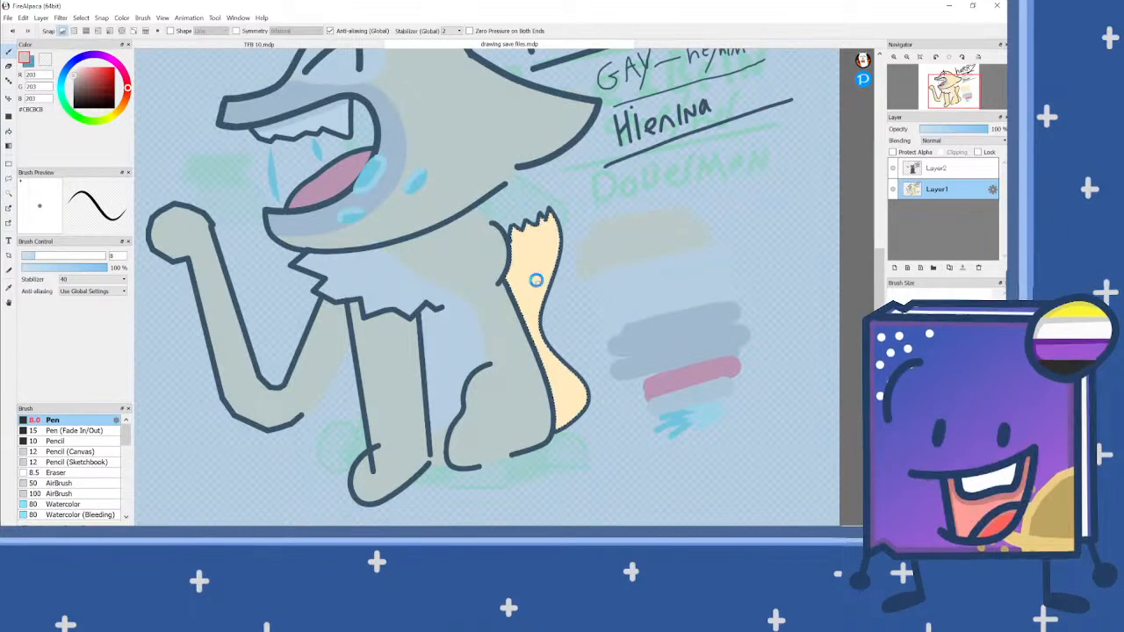
{"action": "scroll", "coordinate": [537, 279], "scroll_direction": "up", "scroll_amount": 2}
{"action": "mouse_move", "coordinate": [474, 273]}
{"action": "left_mouse_down"}
{"action": "mouse_move", "coordinate": [495, 281]}
{"action": "mouse_move", "coordinate": [507, 258]}
{"action": "mouse_move", "coordinate": [531, 273]}
{"action": "mouse_move", "coordinate": [568, 244]}
{"action": "left_mouse_up"}
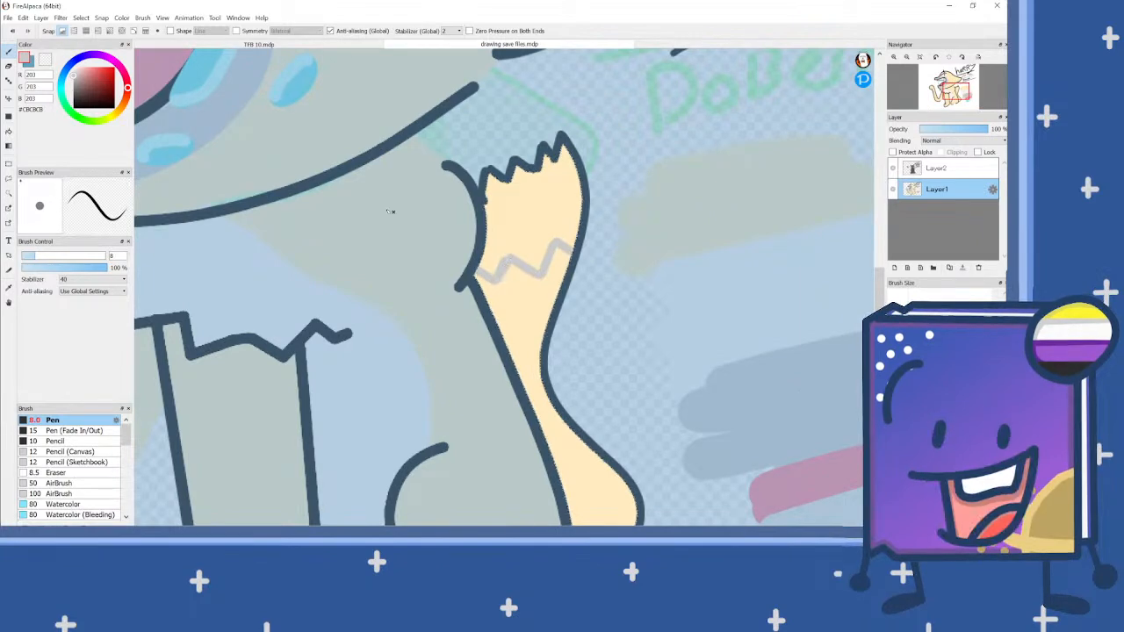
Step: Fill the tail area above the zigzag with the same grey and clear the selection
{"action": "left_click", "coordinate": [9, 130]}
{"action": "left_click", "coordinate": [515, 226]}
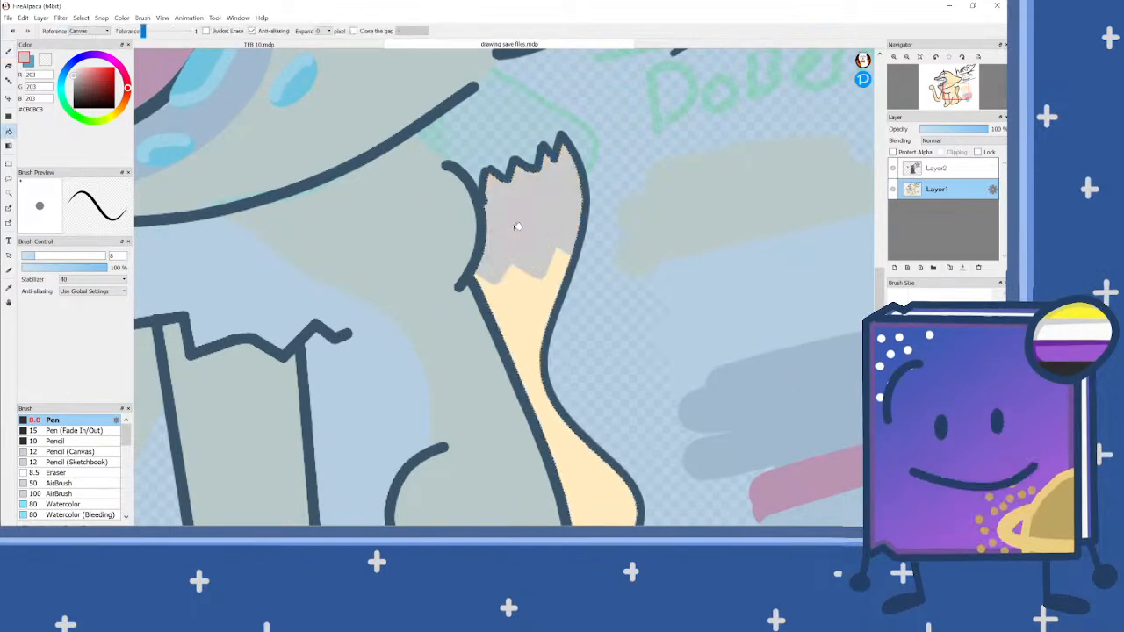
{"action": "key", "text": "ctrl+d"}
{"action": "scroll", "coordinate": [516, 230], "scroll_direction": "down", "scroll_amount": 1}
{"action": "scroll", "coordinate": [518, 230], "scroll_direction": "down", "scroll_amount": 5}
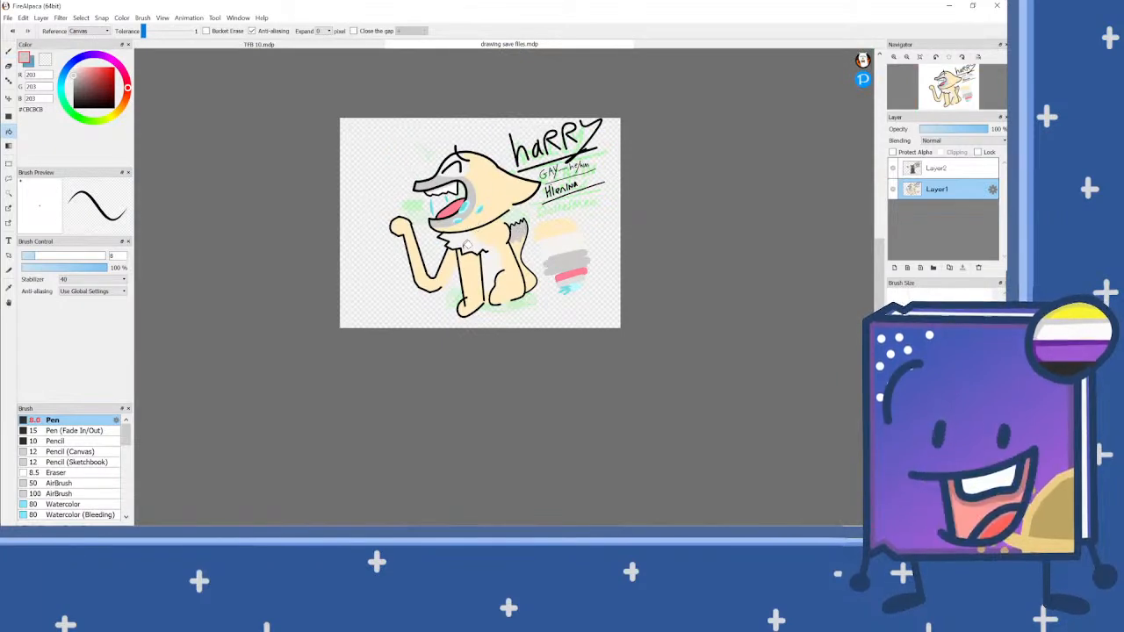
Step: On Layer2, sample the Doberman's dark grey, lighten it for highlights, and select the dark fur area with the Magic Wand
{"action": "scroll", "coordinate": [466, 243], "scroll_direction": "up", "scroll_amount": 2}
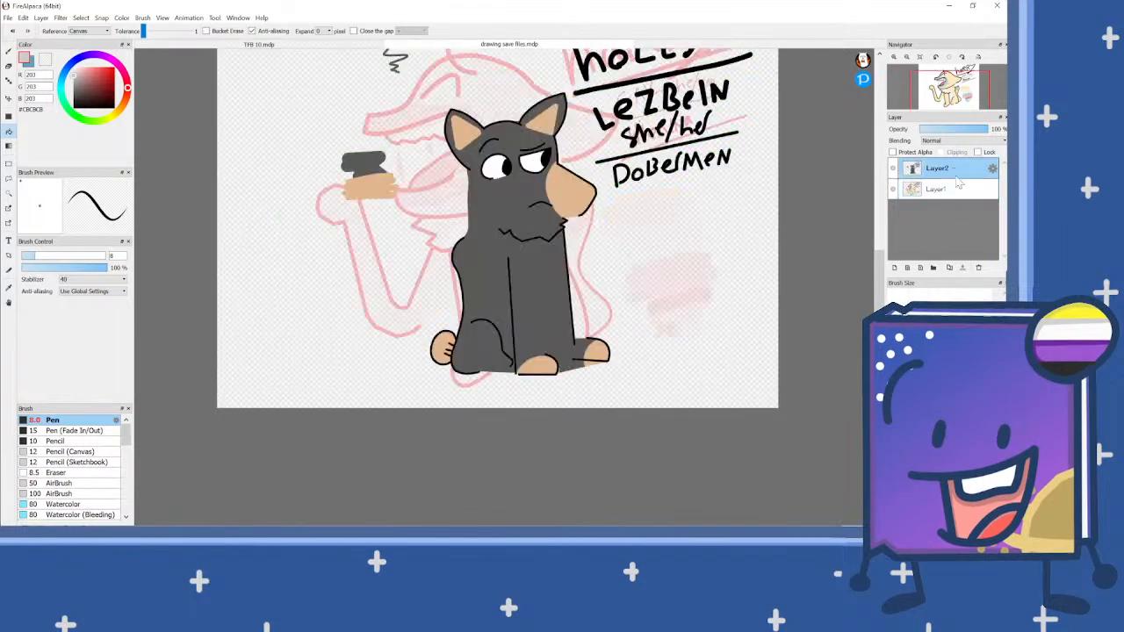
{"action": "scroll", "coordinate": [645, 263], "scroll_direction": "down", "scroll_amount": 2}
{"action": "scroll", "coordinate": [646, 263], "scroll_direction": "up", "scroll_amount": 1}
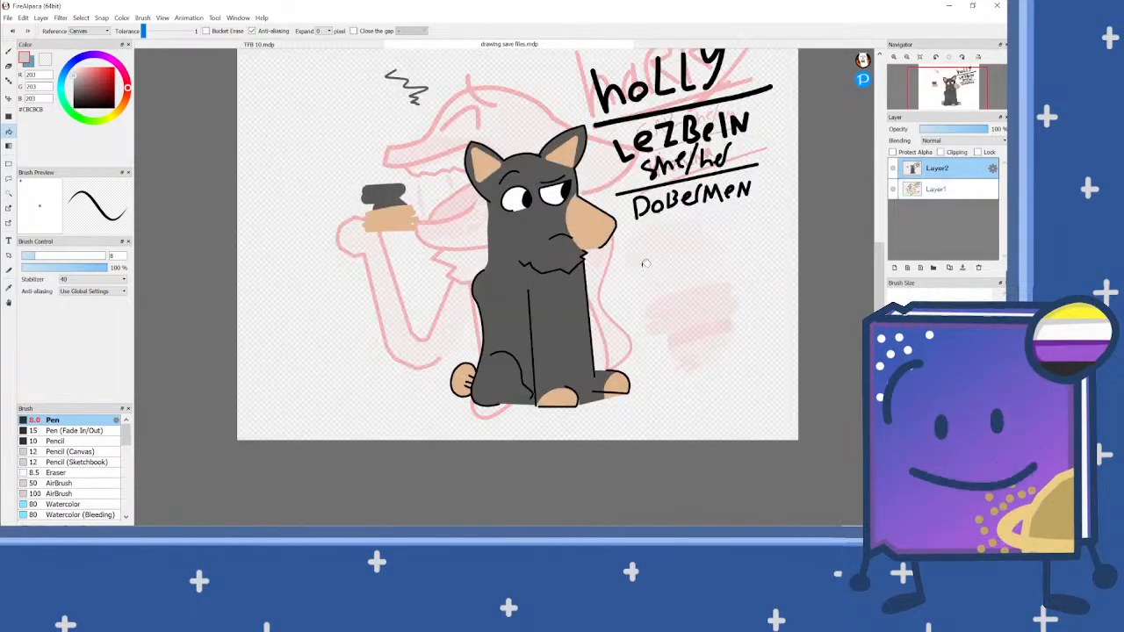
{"action": "left_click", "coordinate": [383, 198], "text": "alt"}
{"action": "left_click", "coordinate": [75, 88]}
{"action": "left_click", "coordinate": [8, 193]}
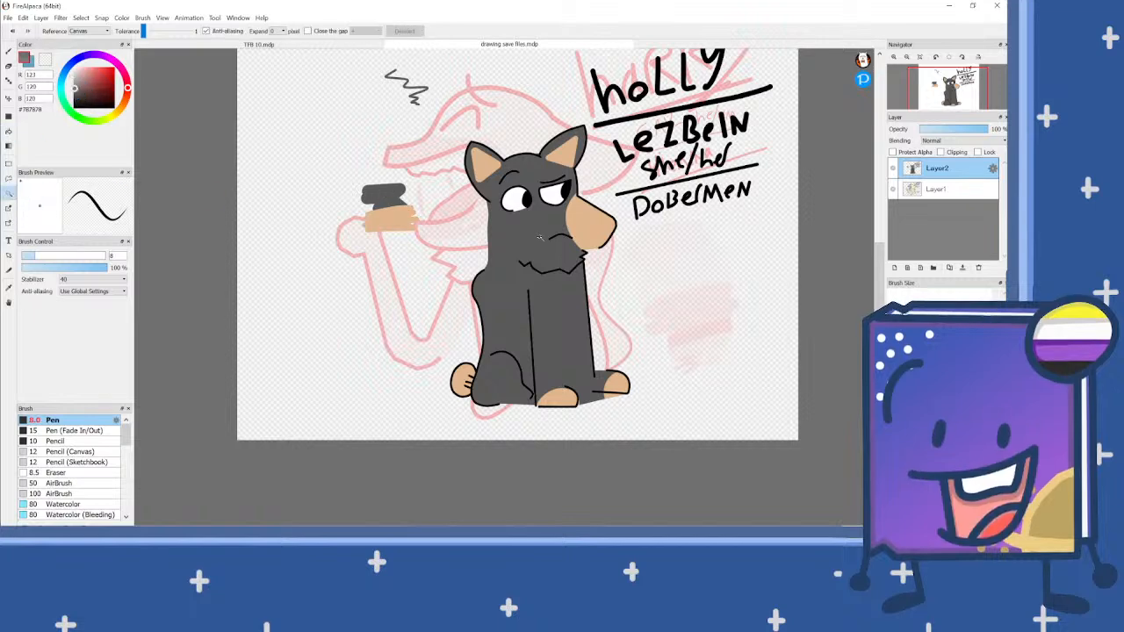
{"action": "left_click", "coordinate": [539, 237]}
{"action": "key", "text": "b"}
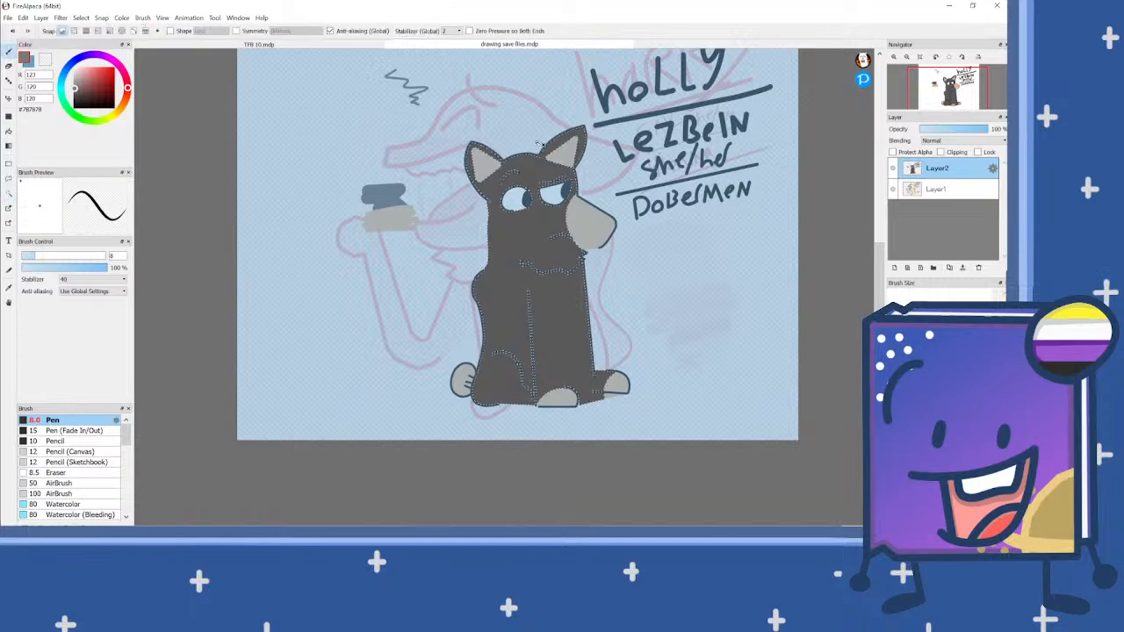
Step: Try to paint a lighter grey highlight along the Doberman's head, ear and neck edge with the pen at size 22
{"action": "scroll", "coordinate": [539, 143], "scroll_direction": "up", "scroll_amount": 5}
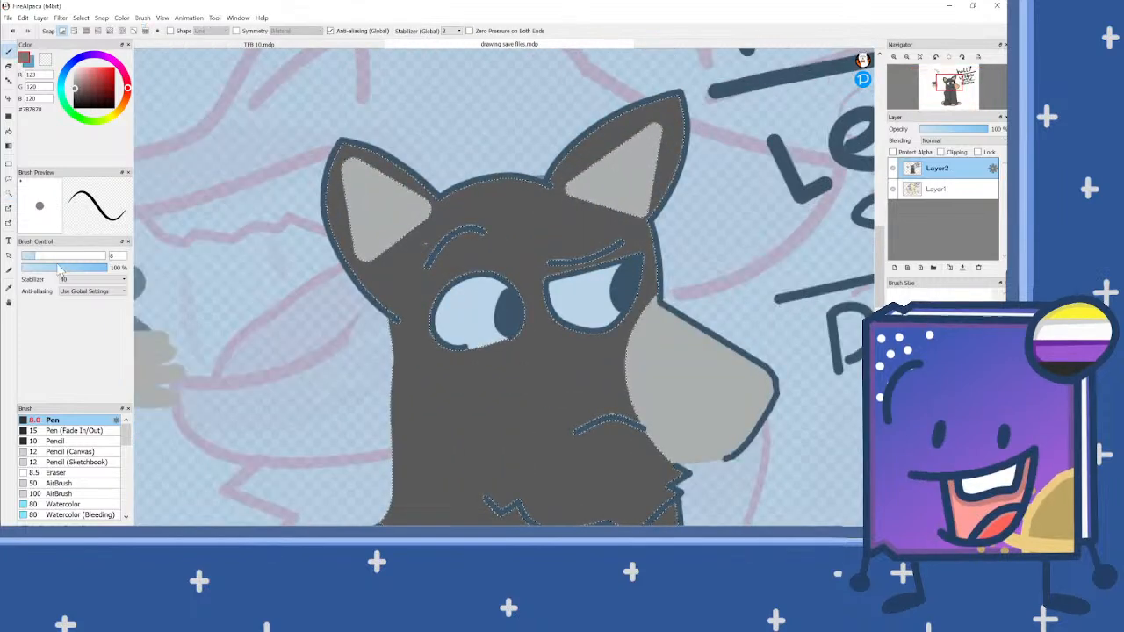
{"action": "left_click", "coordinate": [60, 255]}
{"action": "left_click_drag", "start_coordinate": [515, 179], "coordinate": [460, 194]}
{"action": "key", "text": "ctrl+z"}
{"action": "mouse_move", "coordinate": [539, 176]}
{"action": "left_mouse_down"}
{"action": "mouse_move", "coordinate": [448, 199]}
{"action": "mouse_move", "coordinate": [397, 163]}
{"action": "mouse_move", "coordinate": [334, 154]}
{"action": "left_mouse_up"}
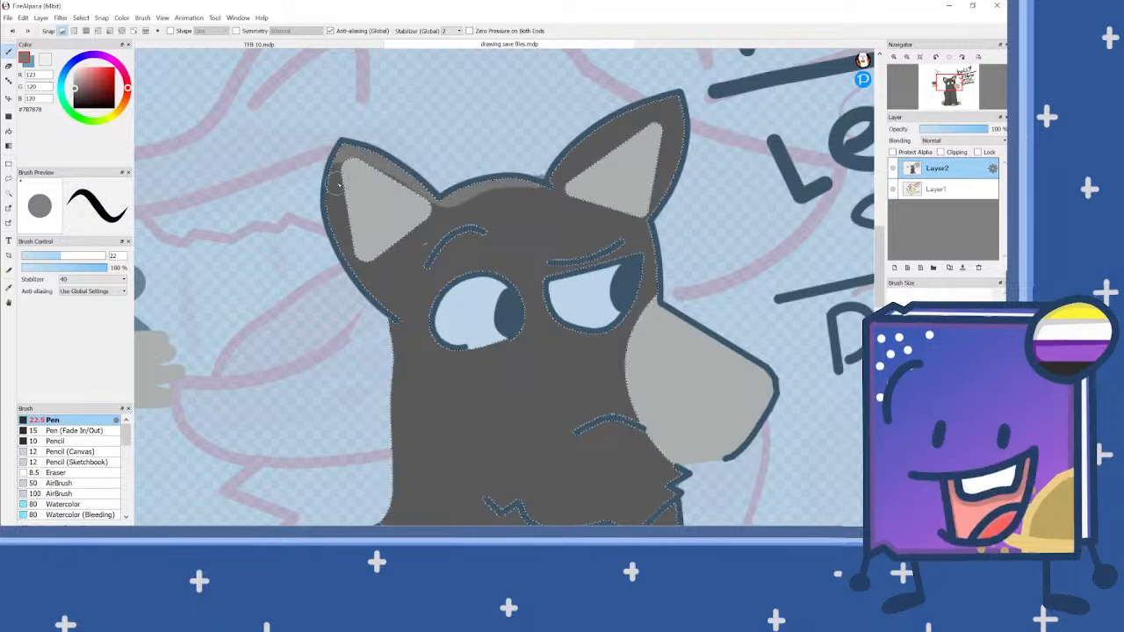
{"action": "scroll", "coordinate": [336, 183], "scroll_direction": "down", "scroll_amount": 2}
{"action": "scroll", "coordinate": [336, 183], "scroll_direction": "up", "scroll_amount": 2}
{"action": "mouse_move", "coordinate": [336, 183]}
{"action": "left_mouse_down"}
{"action": "mouse_move", "coordinate": [420, 327]}
{"action": "mouse_move", "coordinate": [389, 520]}
{"action": "left_mouse_up"}
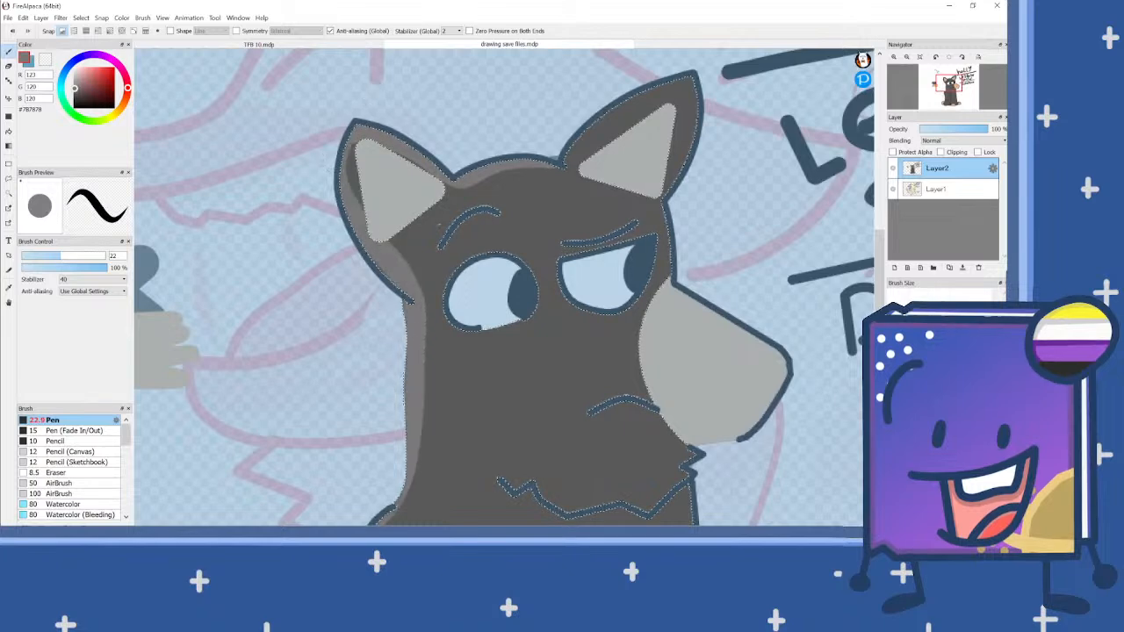
{"action": "scroll", "coordinate": [420, 290], "scroll_direction": "down", "scroll_amount": 3}
Step: Paint a broad lighter grey strip down the Doberman's back with the pen at about size 64 and clear the selection
{"action": "scroll", "coordinate": [456, 270], "scroll_direction": "up", "scroll_amount": 1}
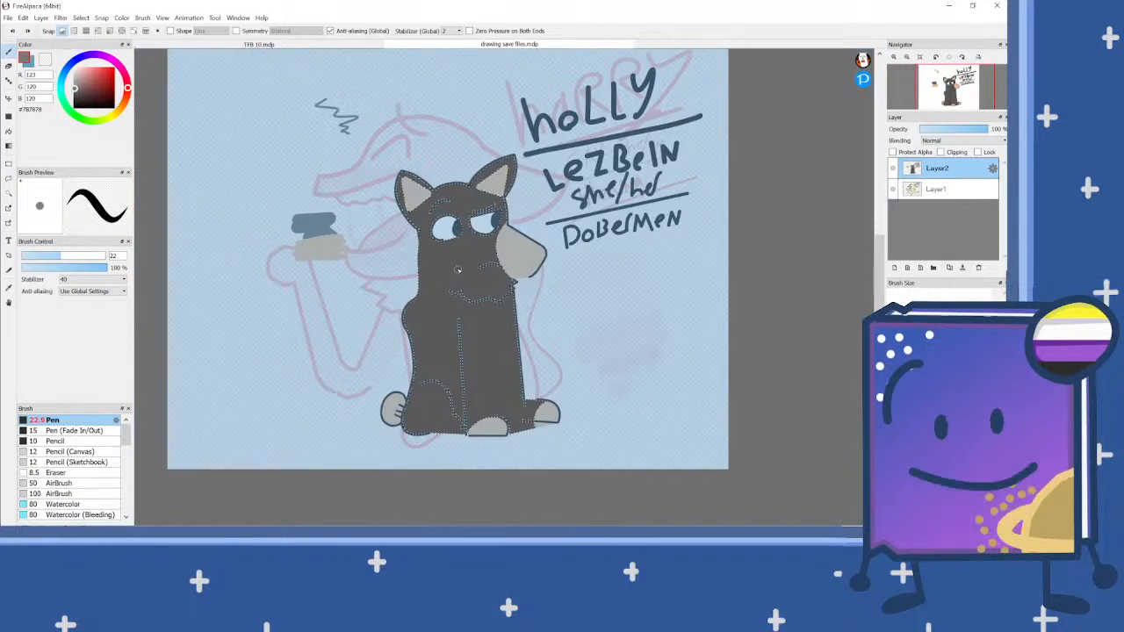
{"action": "left_click", "coordinate": [88, 256]}
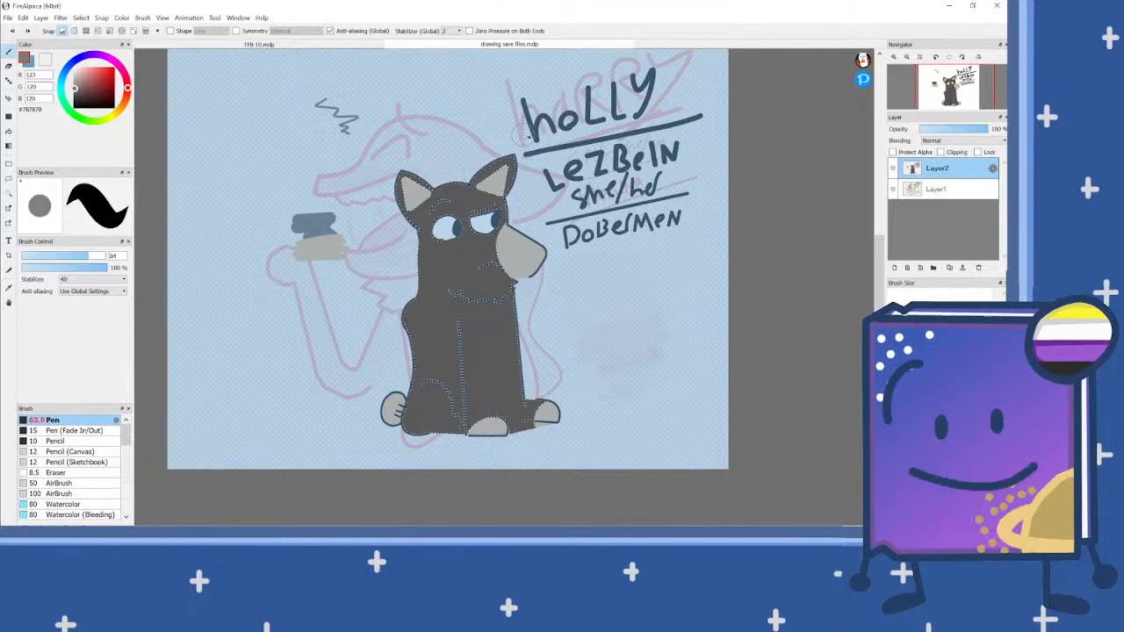
{"action": "mouse_move", "coordinate": [392, 190]}
{"action": "left_mouse_down"}
{"action": "mouse_move", "coordinate": [420, 253]}
{"action": "mouse_move", "coordinate": [374, 516]}
{"action": "left_mouse_up"}
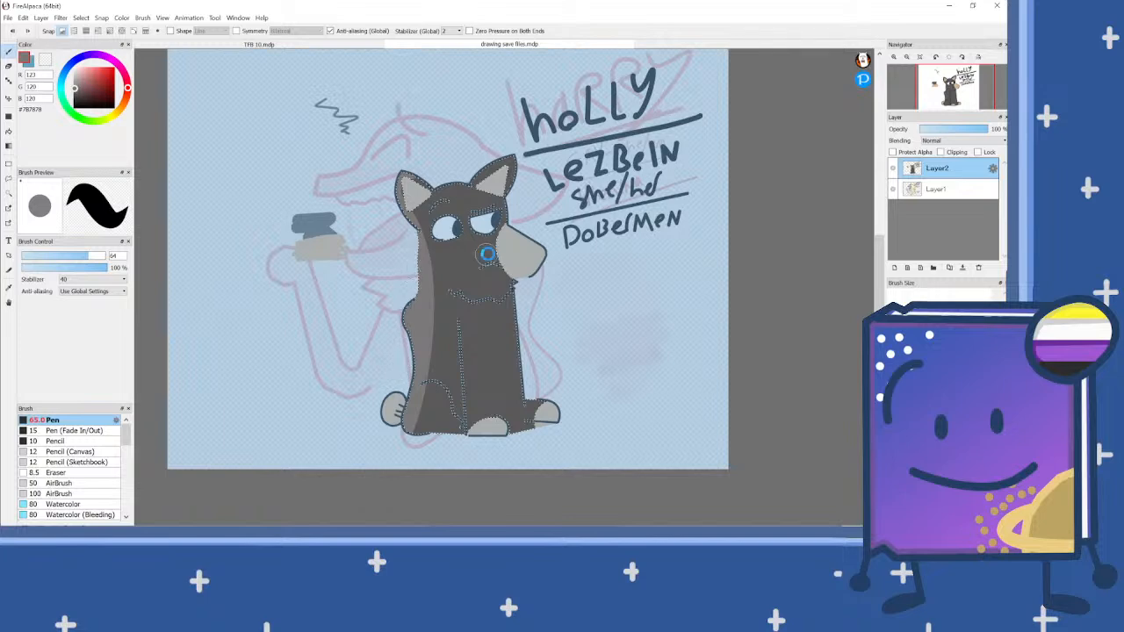
{"action": "key", "text": "ctrl+d"}
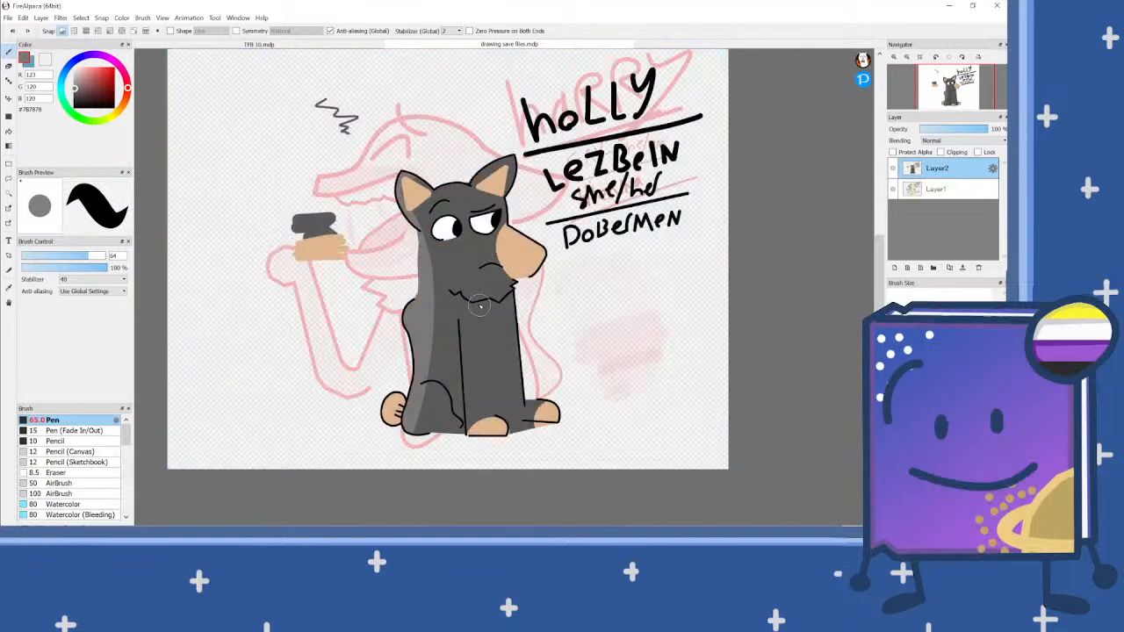
Step: Paint a swatch of the lighter grey below the tan swatch in the Doberman's colour palette
{"action": "scroll", "coordinate": [300, 282], "scroll_direction": "up", "scroll_amount": 2}
{"action": "mouse_move", "coordinate": [298, 250]}
{"action": "left_mouse_down"}
{"action": "mouse_move", "coordinate": [379, 273]}
{"action": "mouse_move", "coordinate": [347, 294]}
{"action": "left_mouse_up"}
{"action": "scroll", "coordinate": [347, 295], "scroll_direction": "down", "scroll_amount": 2}
Step: Add a new layer above Layer2 and set the pen to black at size 10.1
{"action": "left_click_drag", "start_coordinate": [98, 255], "coordinate": [39, 258]}
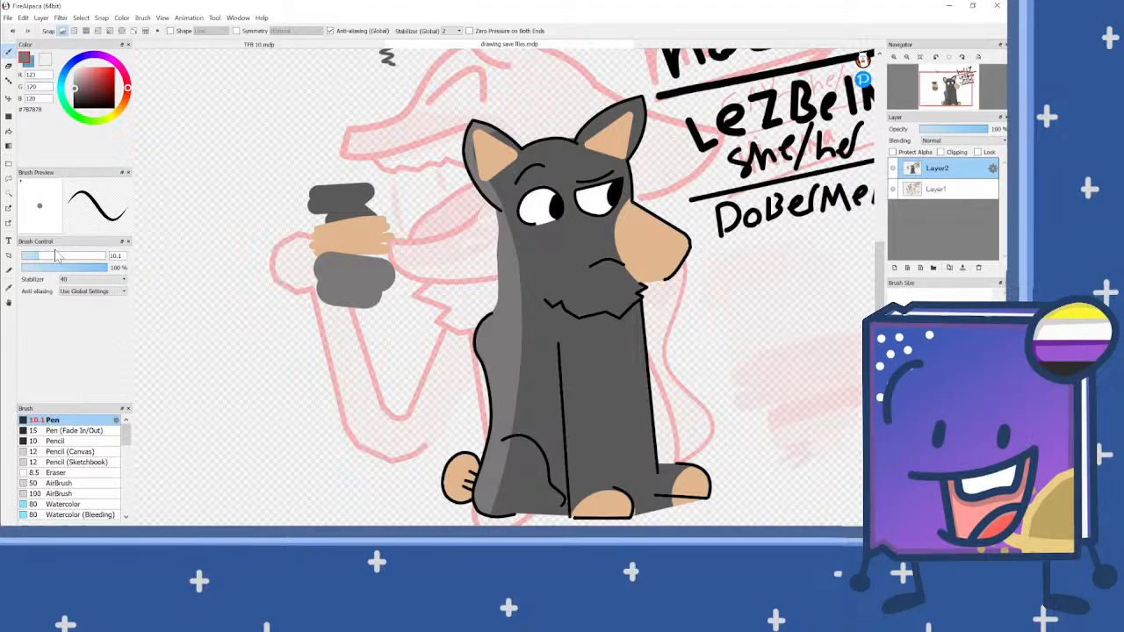
{"action": "scroll", "coordinate": [528, 222], "scroll_direction": "down", "scroll_amount": 3}
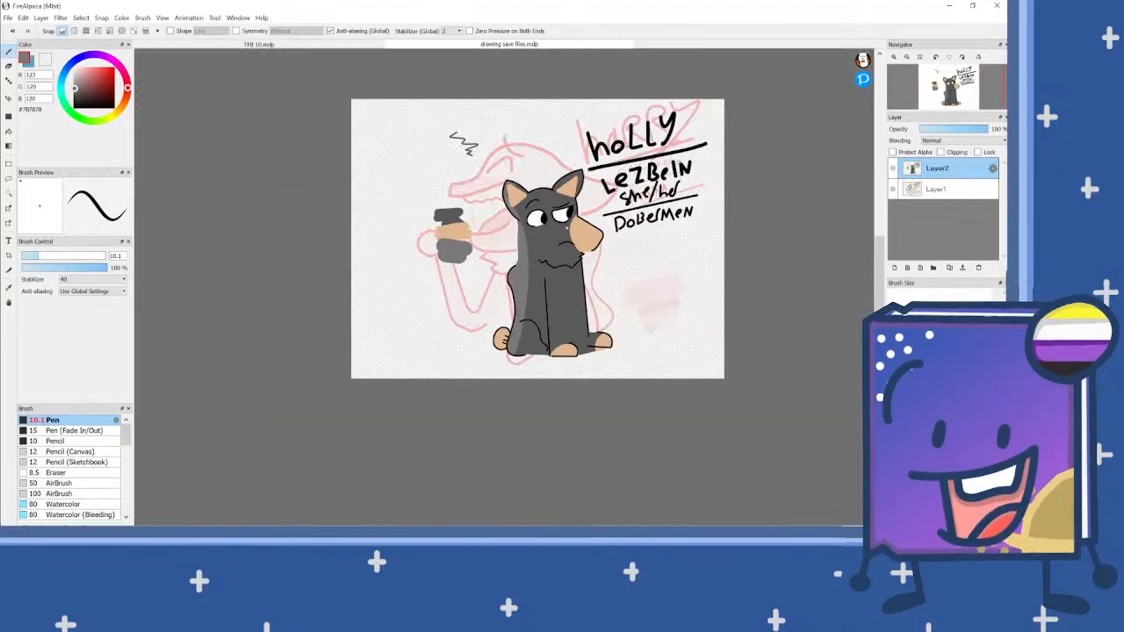
{"action": "scroll", "coordinate": [612, 197], "scroll_direction": "up", "scroll_amount": 3}
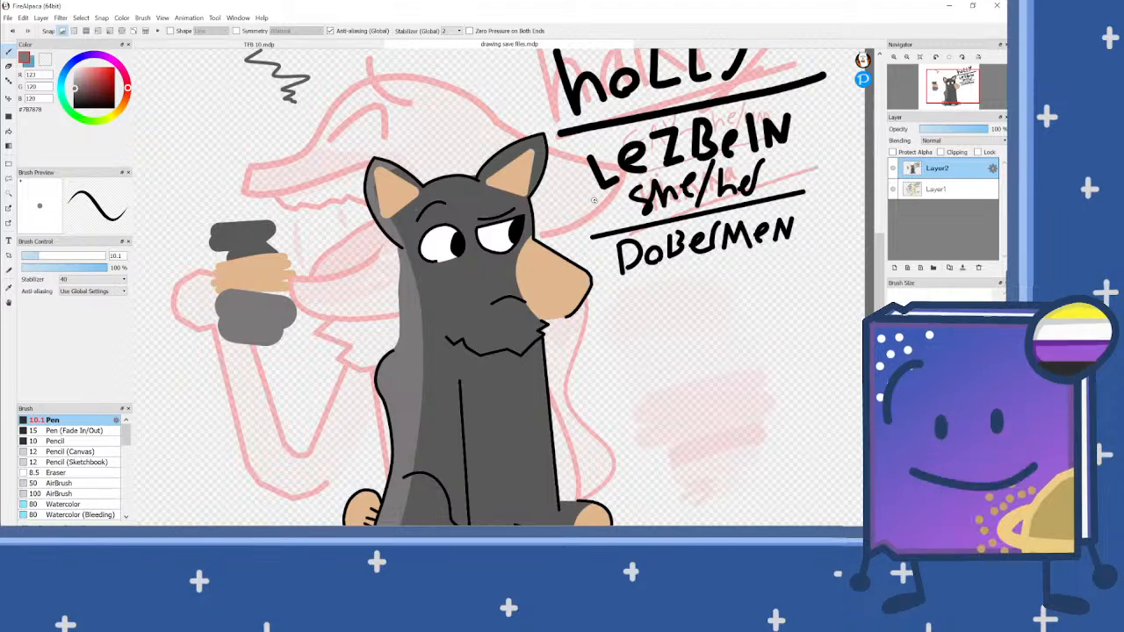
{"action": "scroll", "coordinate": [562, 303], "scroll_direction": "down", "scroll_amount": 2}
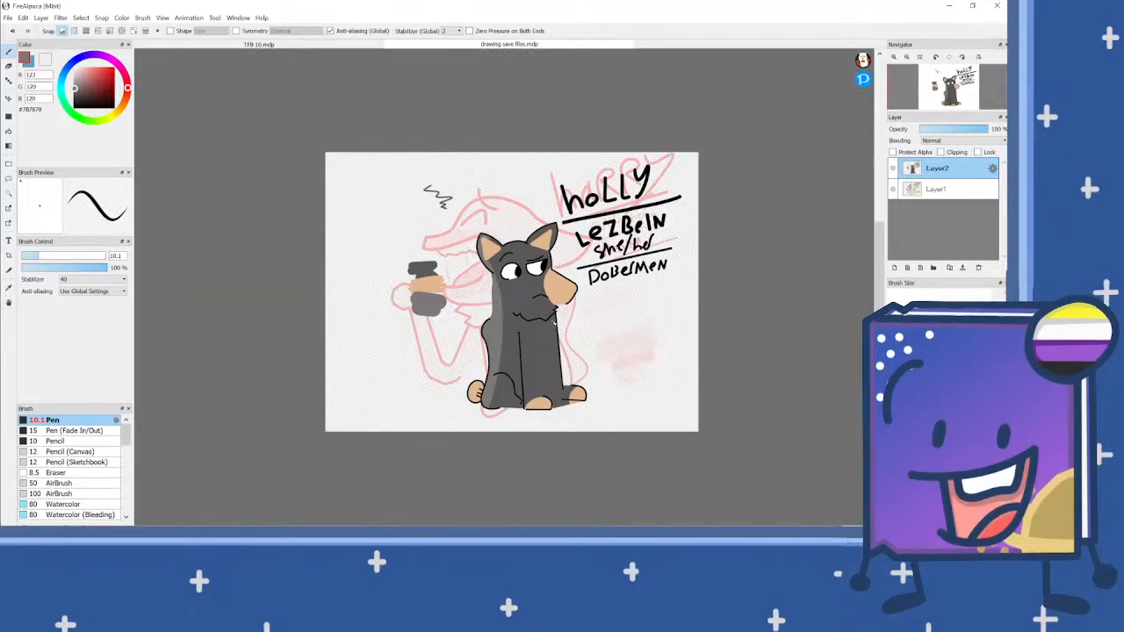
{"action": "scroll", "coordinate": [550, 328], "scroll_direction": "up", "scroll_amount": 1}
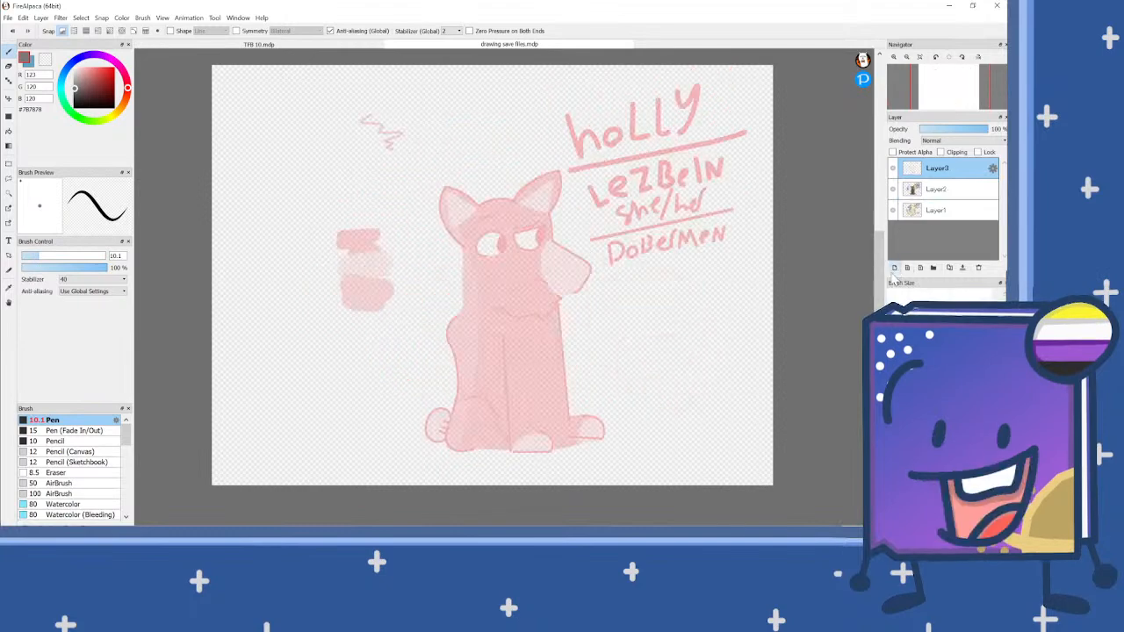
{"action": "left_click", "coordinate": [75, 106]}
Step: Draw two large rounded ears joined by a jagged tuft of hair above the ghosted Doberman's head
{"action": "scroll", "coordinate": [502, 275], "scroll_direction": "up", "scroll_amount": 1}
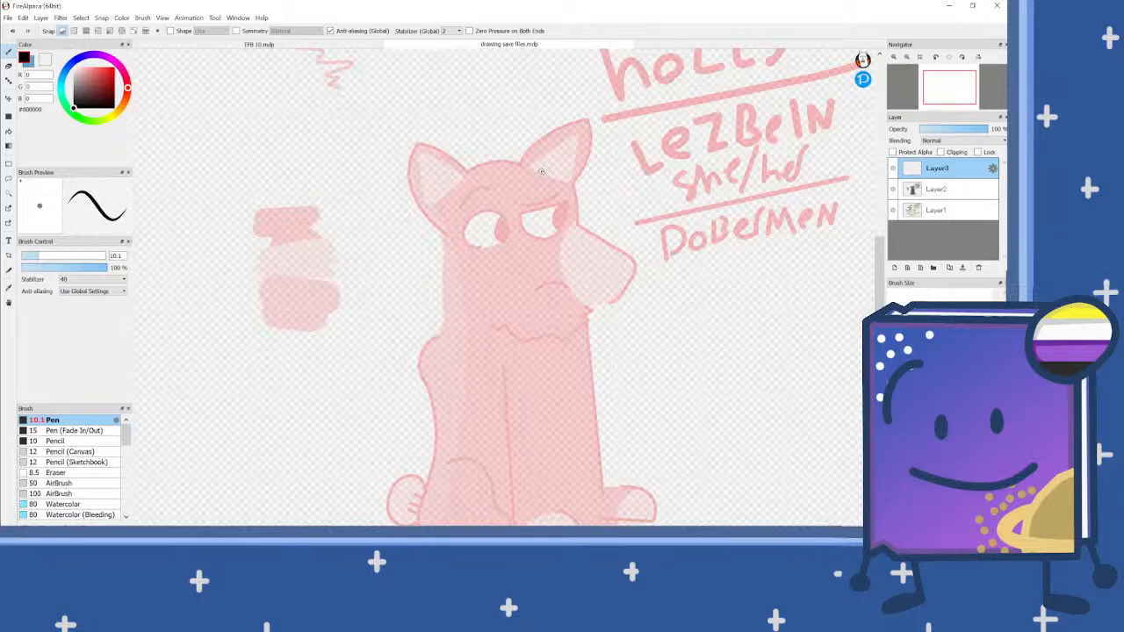
{"action": "mouse_move", "coordinate": [542, 169]}
{"action": "left_mouse_down"}
{"action": "mouse_move", "coordinate": [618, 119]}
{"action": "mouse_move", "coordinate": [625, 181]}
{"action": "left_mouse_up"}
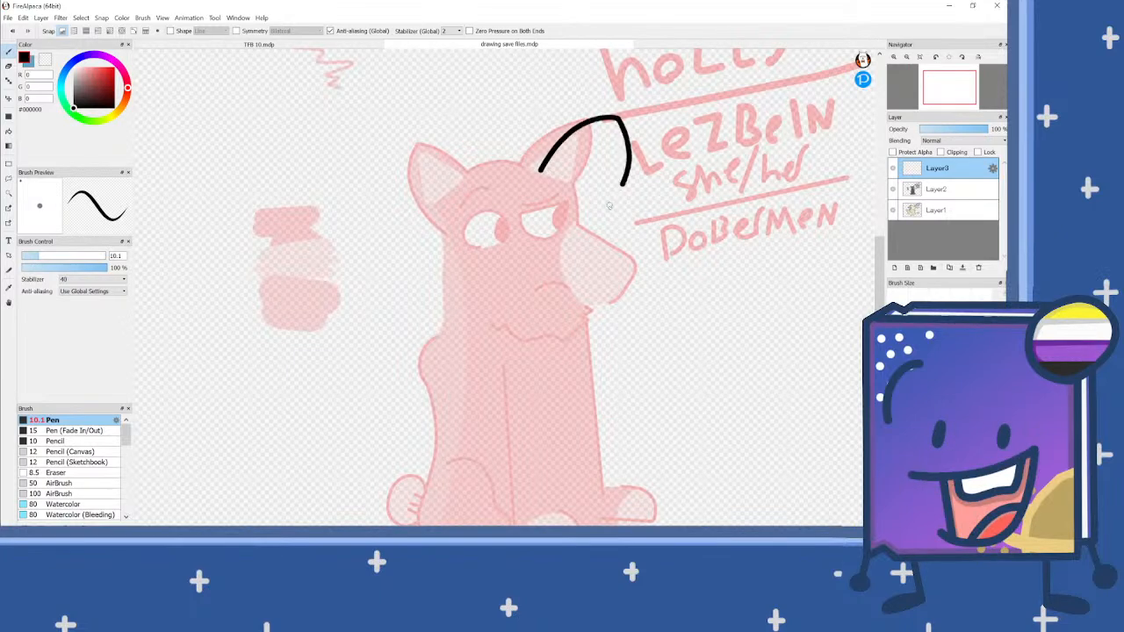
{"action": "scroll", "coordinate": [537, 180], "scroll_direction": "up", "scroll_amount": 1}
{"action": "mouse_move", "coordinate": [531, 141]}
{"action": "left_mouse_down"}
{"action": "mouse_move", "coordinate": [481, 153]}
{"action": "mouse_move", "coordinate": [477, 173]}
{"action": "mouse_move", "coordinate": [446, 128]}
{"action": "mouse_move", "coordinate": [374, 103]}
{"action": "mouse_move", "coordinate": [358, 141]}
{"action": "left_mouse_up"}
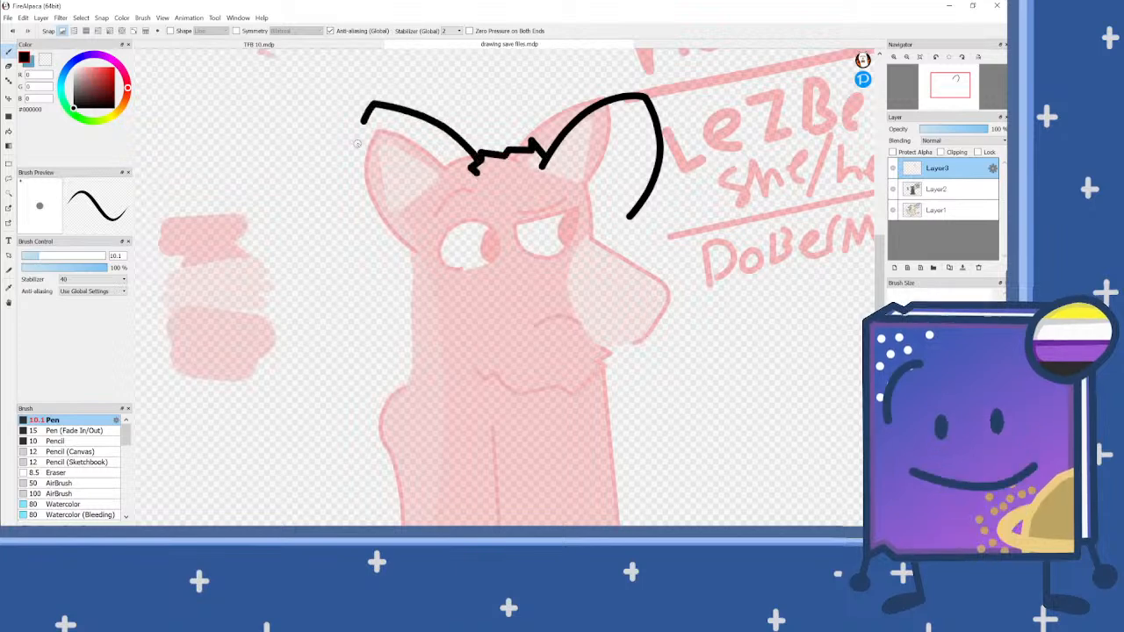
{"action": "key", "text": "ctrl+z"}
{"action": "mouse_move", "coordinate": [474, 162]}
{"action": "left_mouse_down"}
{"action": "mouse_move", "coordinate": [398, 125]}
{"action": "mouse_move", "coordinate": [381, 179]}
{"action": "left_mouse_up"}
{"action": "scroll", "coordinate": [500, 206], "scroll_direction": "down", "scroll_amount": 4}
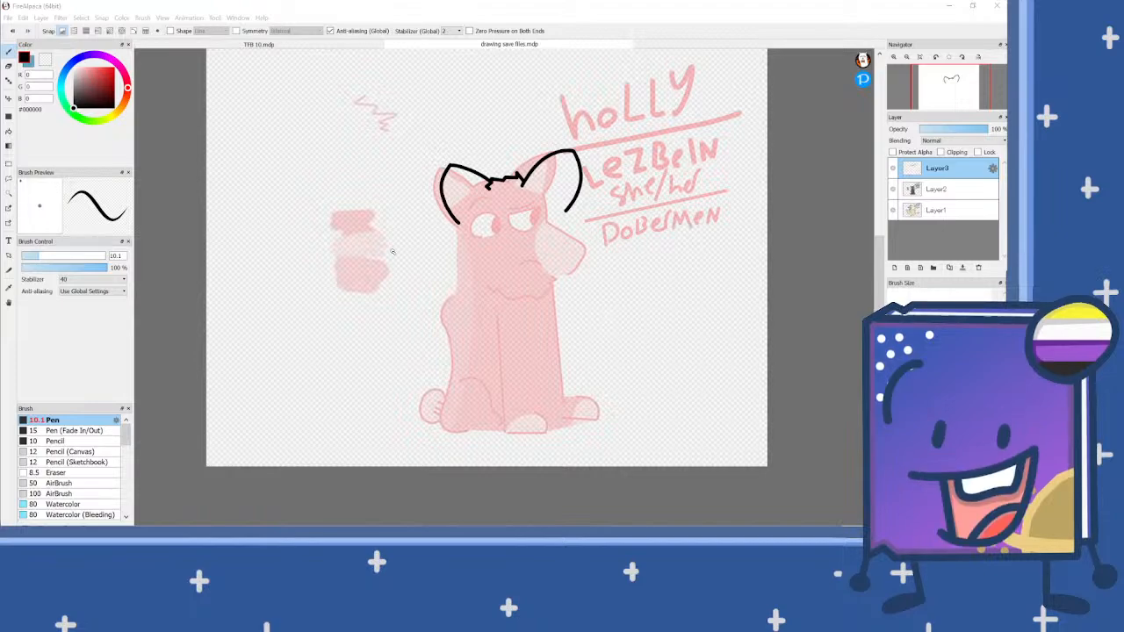
Step: Outline the cheek and rounded jaw from the ear down, with a zigzag chest-fur edge beneath the chin
{"action": "scroll", "coordinate": [444, 259], "scroll_direction": "up", "scroll_amount": 3}
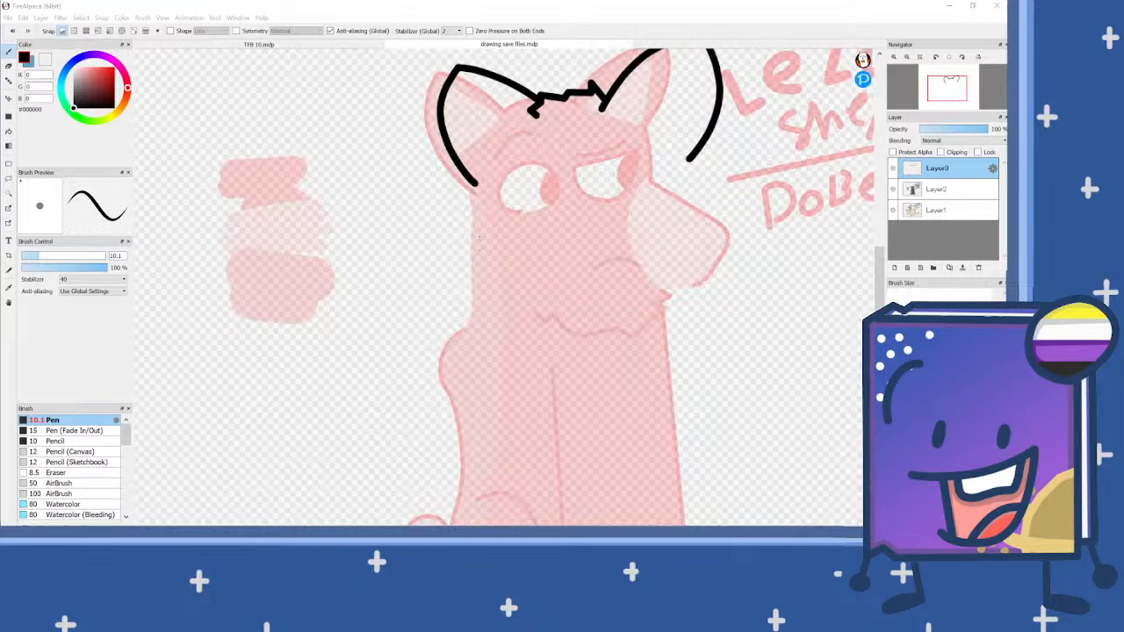
{"action": "mouse_move", "coordinate": [474, 184]}
{"action": "left_mouse_down"}
{"action": "mouse_move", "coordinate": [478, 230]}
{"action": "mouse_move", "coordinate": [452, 288]}
{"action": "mouse_move", "coordinate": [453, 331]}
{"action": "mouse_move", "coordinate": [490, 369]}
{"action": "mouse_move", "coordinate": [548, 365]}
{"action": "mouse_move", "coordinate": [659, 293]}
{"action": "left_mouse_up"}
{"action": "scroll", "coordinate": [556, 232], "scroll_direction": "down", "scroll_amount": 2}
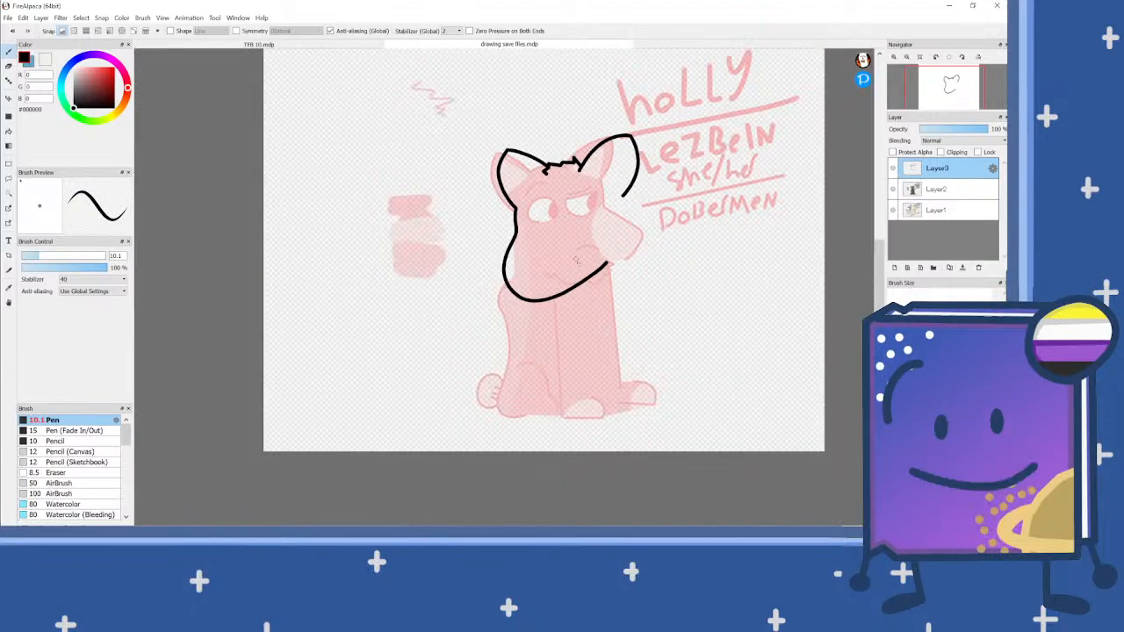
{"action": "scroll", "coordinate": [601, 290], "scroll_direction": "up", "scroll_amount": 1}
{"action": "scroll", "coordinate": [583, 302], "scroll_direction": "up", "scroll_amount": 1}
{"action": "mouse_move", "coordinate": [513, 304]}
{"action": "left_mouse_down"}
{"action": "mouse_move", "coordinate": [515, 318]}
{"action": "mouse_move", "coordinate": [529, 311]}
{"action": "mouse_move", "coordinate": [538, 327]}
{"action": "mouse_move", "coordinate": [593, 344]}
{"action": "mouse_move", "coordinate": [625, 336]}
{"action": "mouse_move", "coordinate": [672, 296]}
{"action": "mouse_move", "coordinate": [665, 286]}
{"action": "left_mouse_up"}
Step: Draw the two straight front legs with rounded paws below the chest fur
{"action": "scroll", "coordinate": [535, 285], "scroll_direction": "down", "scroll_amount": 2}
{"action": "scroll", "coordinate": [535, 284], "scroll_direction": "up", "scroll_amount": 2}
{"action": "mouse_move", "coordinate": [529, 247]}
{"action": "left_mouse_down"}
{"action": "mouse_move", "coordinate": [562, 369]}
{"action": "mouse_move", "coordinate": [466, 469]}
{"action": "mouse_move", "coordinate": [483, 476]}
{"action": "mouse_move", "coordinate": [545, 458]}
{"action": "left_mouse_up"}
{"action": "scroll", "coordinate": [623, 358], "scroll_direction": "down", "scroll_amount": 1}
{"action": "scroll", "coordinate": [633, 360], "scroll_direction": "up", "scroll_amount": 1}
{"action": "mouse_move", "coordinate": [645, 225]}
{"action": "left_mouse_down"}
{"action": "mouse_move", "coordinate": [660, 415]}
{"action": "mouse_move", "coordinate": [609, 469]}
{"action": "mouse_move", "coordinate": [593, 468]}
{"action": "mouse_move", "coordinate": [615, 418]}
{"action": "left_mouse_up"}
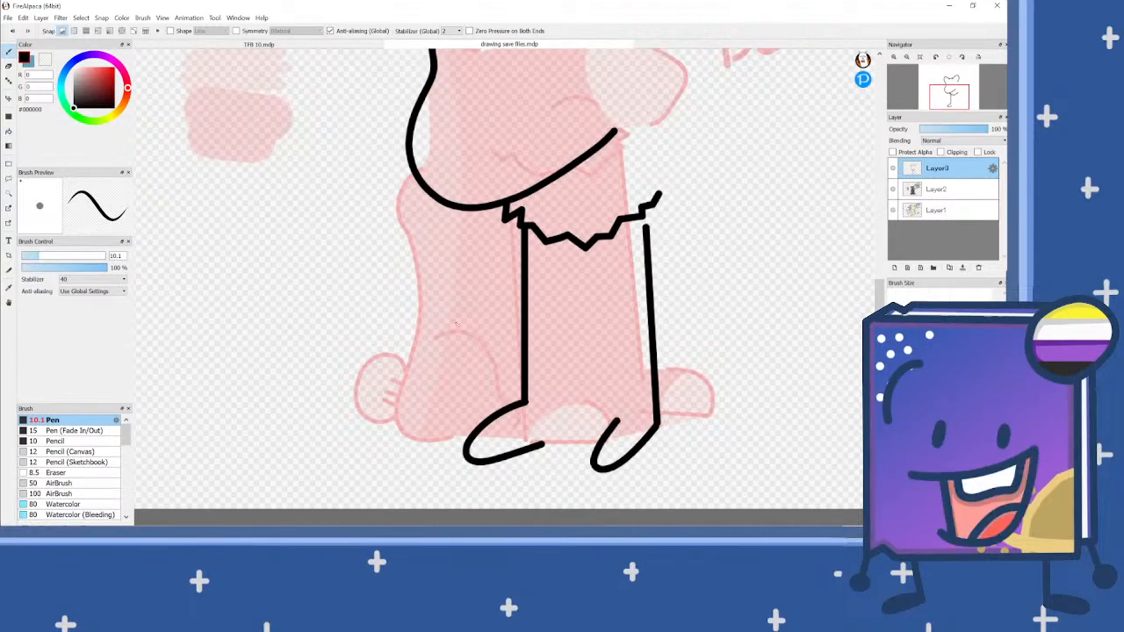
{"action": "scroll", "coordinate": [597, 331], "scroll_direction": "down", "scroll_amount": 2}
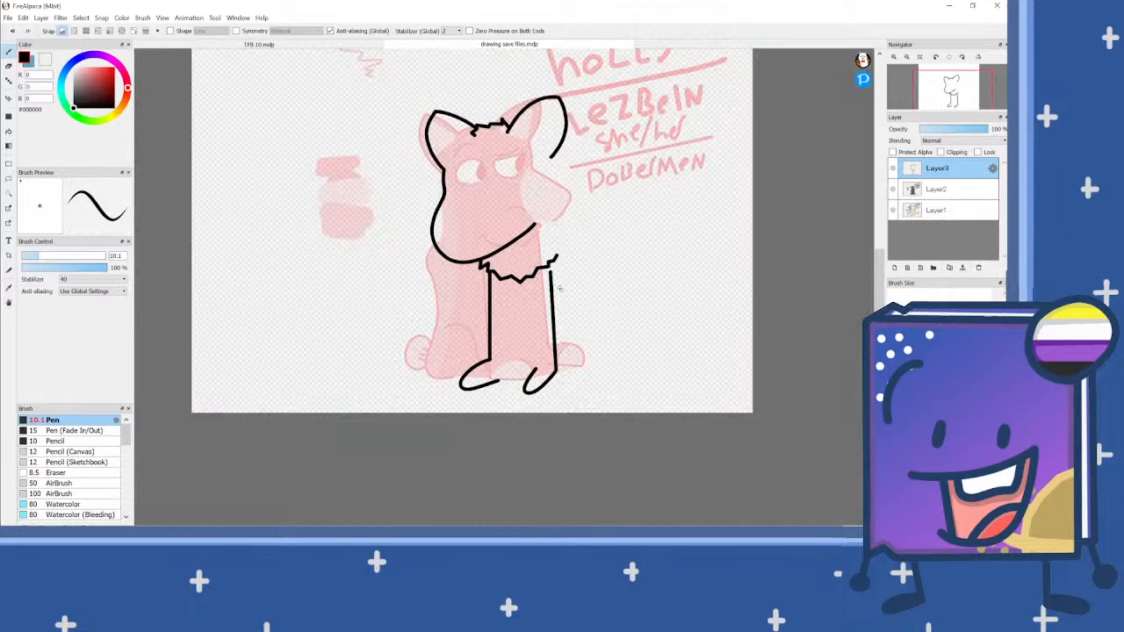
Step: Draw the shoulder bump, the arched back and the rump running down to the hind paw
{"action": "scroll", "coordinate": [576, 201], "scroll_direction": "up", "scroll_amount": 1}
{"action": "mouse_move", "coordinate": [569, 190]}
{"action": "left_mouse_down"}
{"action": "mouse_move", "coordinate": [607, 209]}
{"action": "mouse_move", "coordinate": [658, 197]}
{"action": "mouse_move", "coordinate": [733, 216]}
{"action": "mouse_move", "coordinate": [762, 254]}
{"action": "mouse_move", "coordinate": [761, 400]}
{"action": "mouse_move", "coordinate": [737, 427]}
{"action": "mouse_move", "coordinate": [708, 434]}
{"action": "mouse_move", "coordinate": [701, 460]}
{"action": "mouse_move", "coordinate": [655, 399]}
{"action": "mouse_move", "coordinate": [694, 330]}
{"action": "left_mouse_up"}
{"action": "scroll", "coordinate": [703, 411], "scroll_direction": "up", "scroll_amount": 2}
{"action": "scroll", "coordinate": [694, 330], "scroll_direction": "down", "scroll_amount": 2}
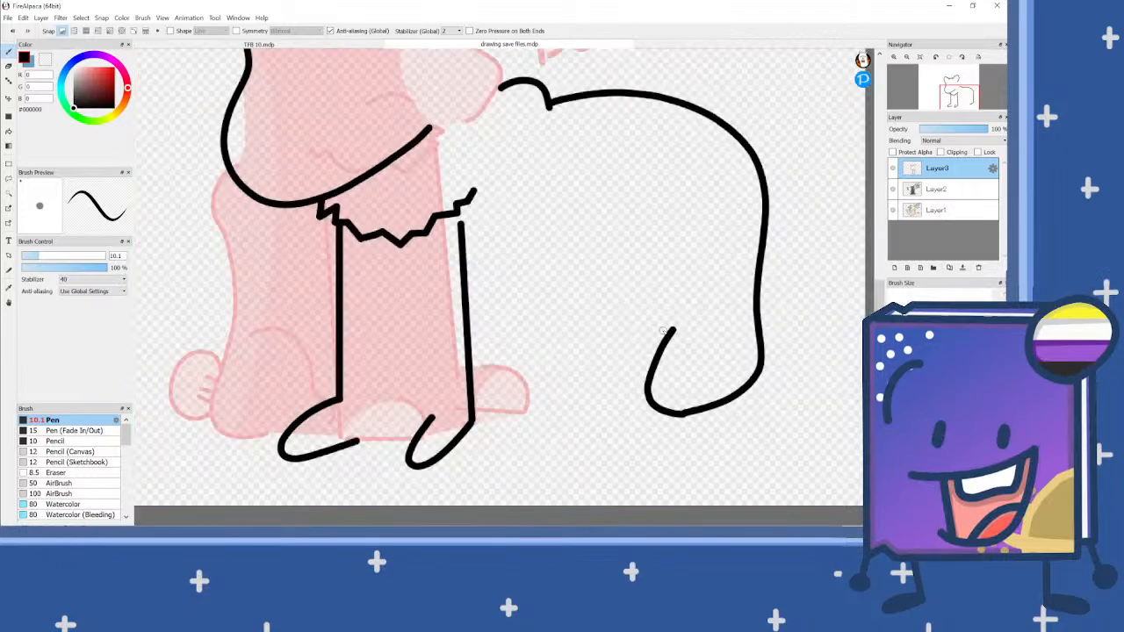
Step: Redraw the hind paw's curled toe and add the curved thigh line inside the body
{"action": "scroll", "coordinate": [693, 330], "scroll_direction": "up", "scroll_amount": 2}
{"action": "key", "text": "ctrl+z"}
{"action": "mouse_move", "coordinate": [647, 138]}
{"action": "left_mouse_down"}
{"action": "mouse_move", "coordinate": [606, 207]}
{"action": "mouse_move", "coordinate": [679, 320]}
{"action": "left_mouse_up"}
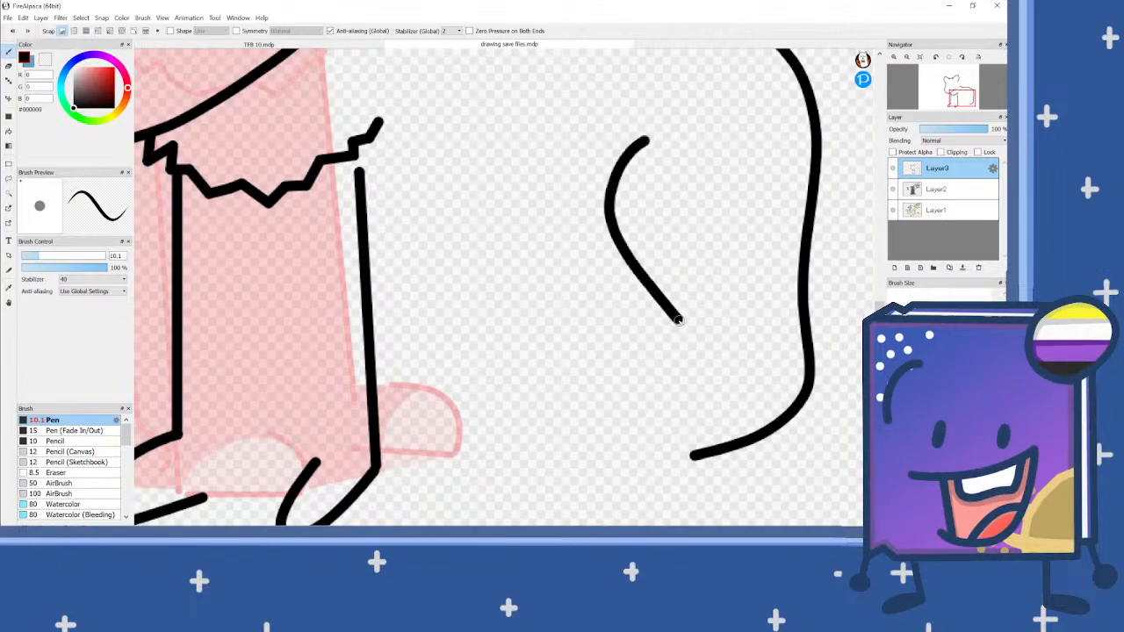
{"action": "mouse_move", "coordinate": [694, 455]}
{"action": "left_mouse_down"}
{"action": "mouse_move", "coordinate": [632, 460]}
{"action": "mouse_move", "coordinate": [624, 420]}
{"action": "left_mouse_up"}
{"action": "scroll", "coordinate": [510, 284], "scroll_direction": "down", "scroll_amount": 2}
Step: Draw the belly line between the front leg and thigh, redoing it so it slopes from the thigh line
{"action": "scroll", "coordinate": [510, 285], "scroll_direction": "up", "scroll_amount": 2}
{"action": "left_click_drag", "start_coordinate": [485, 277], "coordinate": [614, 273]}
{"action": "scroll", "coordinate": [614, 273], "scroll_direction": "down", "scroll_amount": 2}
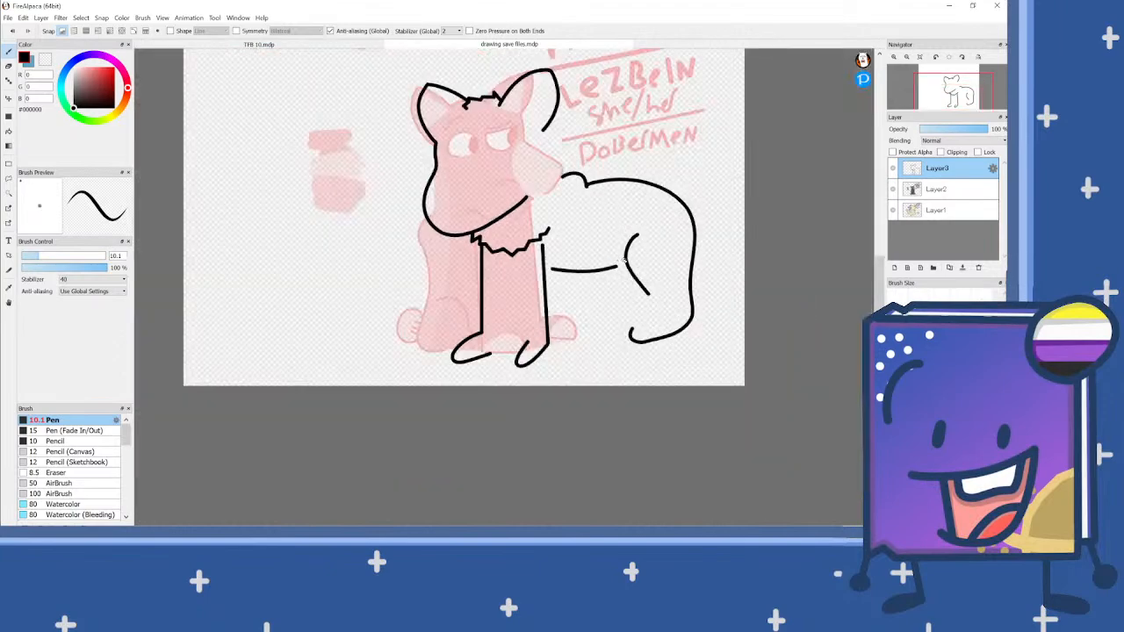
{"action": "scroll", "coordinate": [592, 274], "scroll_direction": "up", "scroll_amount": 2}
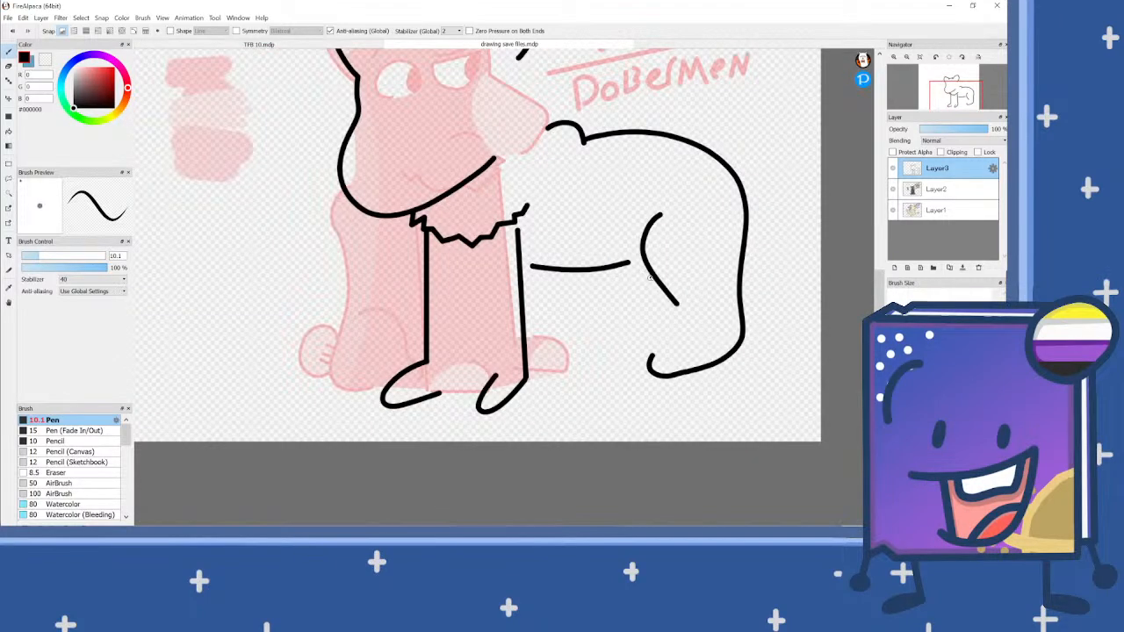
{"action": "key", "text": "ctrl+z"}
{"action": "left_click_drag", "start_coordinate": [647, 264], "coordinate": [529, 296]}
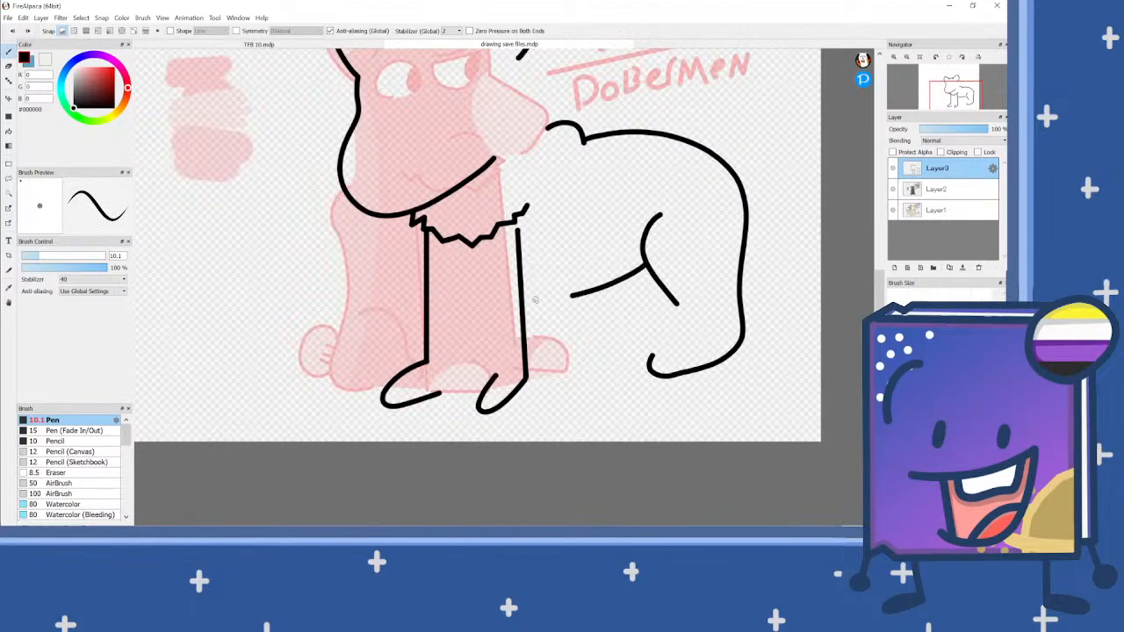
{"action": "scroll", "coordinate": [562, 284], "scroll_direction": "down", "scroll_amount": 4}
Step: Draw a long, upward-curling tail with a rounded tip at the rump
{"action": "scroll", "coordinate": [538, 238], "scroll_direction": "up", "scroll_amount": 4}
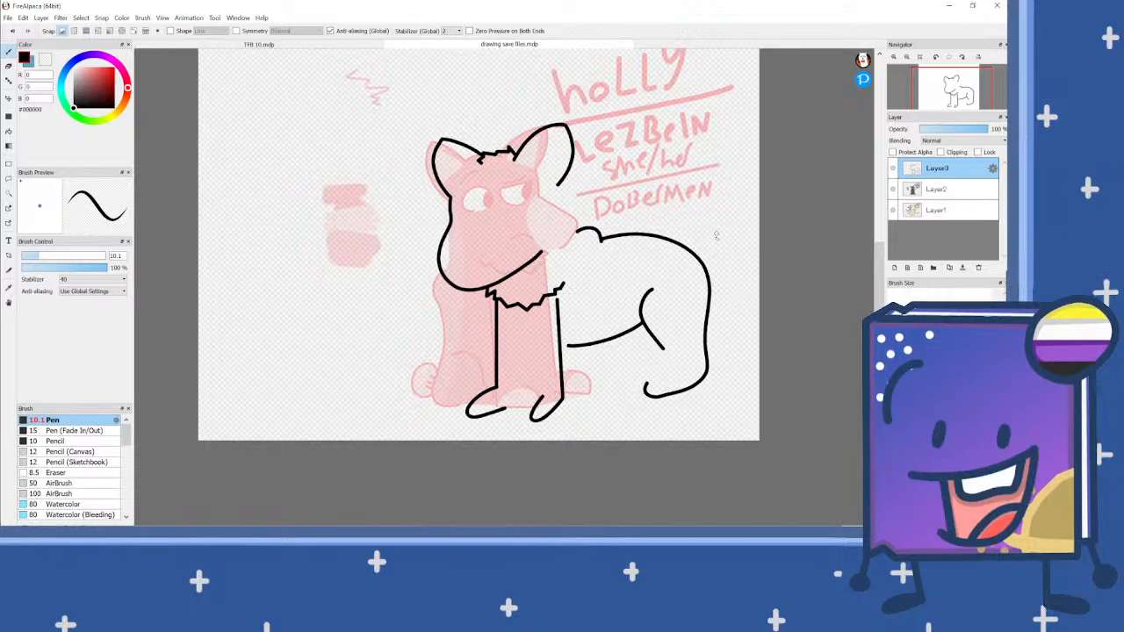
{"action": "scroll", "coordinate": [715, 236], "scroll_direction": "up", "scroll_amount": 1}
{"action": "mouse_move", "coordinate": [726, 304]}
{"action": "left_mouse_down"}
{"action": "mouse_move", "coordinate": [745, 265]}
{"action": "mouse_move", "coordinate": [700, 234]}
{"action": "mouse_move", "coordinate": [679, 197]}
{"action": "mouse_move", "coordinate": [740, 129]}
{"action": "mouse_move", "coordinate": [734, 103]}
{"action": "mouse_move", "coordinate": [704, 89]}
{"action": "mouse_move", "coordinate": [664, 117]}
{"action": "mouse_move", "coordinate": [673, 138]}
{"action": "mouse_move", "coordinate": [642, 209]}
{"action": "mouse_move", "coordinate": [722, 279]}
{"action": "left_mouse_up"}
{"action": "scroll", "coordinate": [614, 249], "scroll_direction": "down", "scroll_amount": 1}
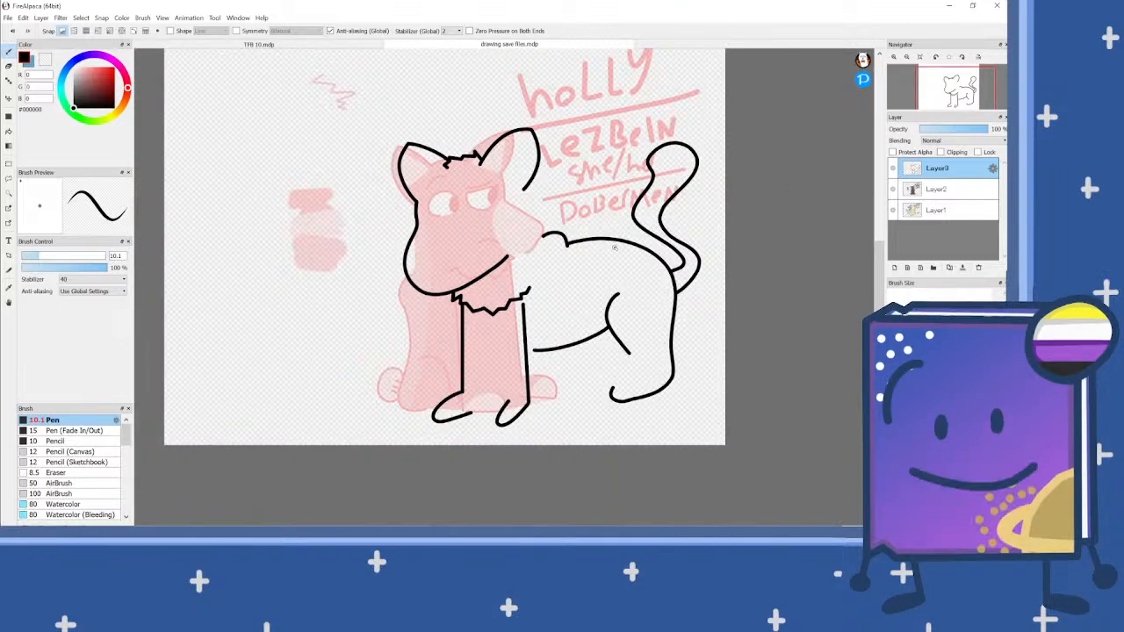
Step: Magic Wand-select the empty area around the lineart and bridge the gap between the ear and back with white pen
{"action": "key", "text": "x"}
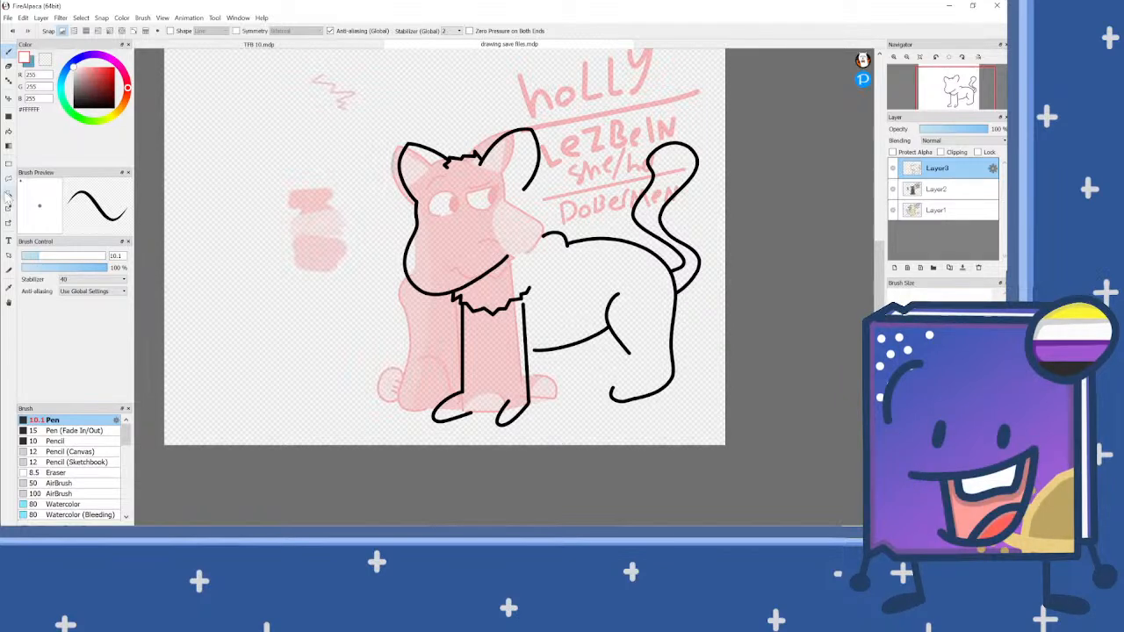
{"action": "left_click", "coordinate": [9, 193]}
{"action": "left_click", "coordinate": [556, 265]}
{"action": "key", "text": "b"}
{"action": "scroll", "coordinate": [524, 204], "scroll_direction": "up", "scroll_amount": 3}
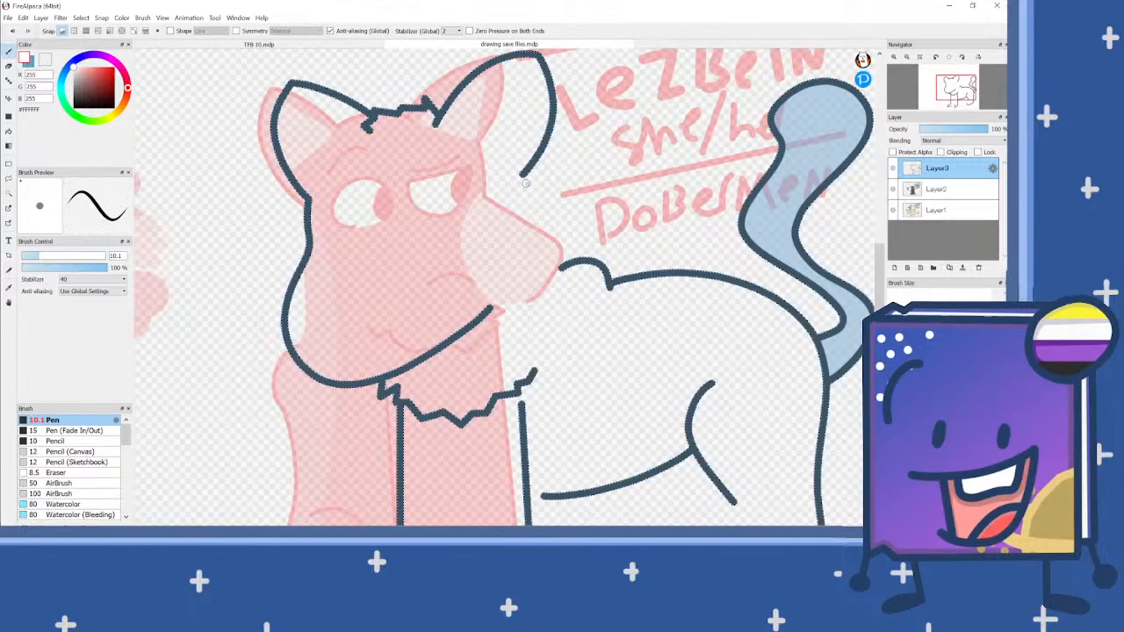
{"action": "left_click_drag", "start_coordinate": [523, 224], "coordinate": [518, 252]}
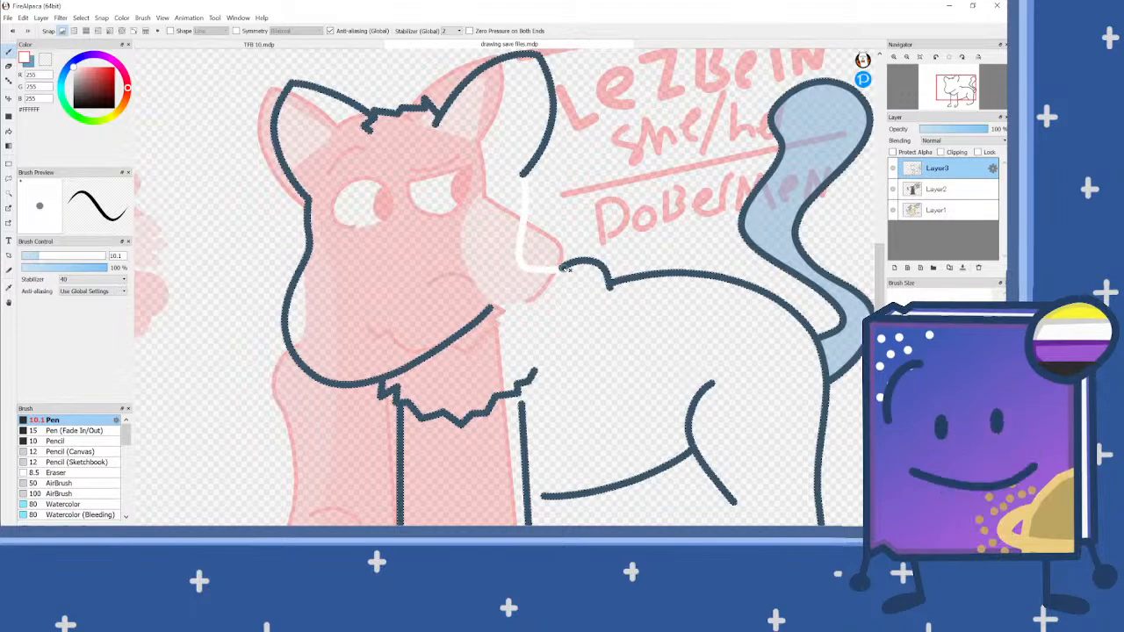
Step: Close the outline gaps between the front paws, on the hind leg and at the belly's front end with white strokes
{"action": "scroll", "coordinate": [568, 241], "scroll_direction": "down", "scroll_amount": 3}
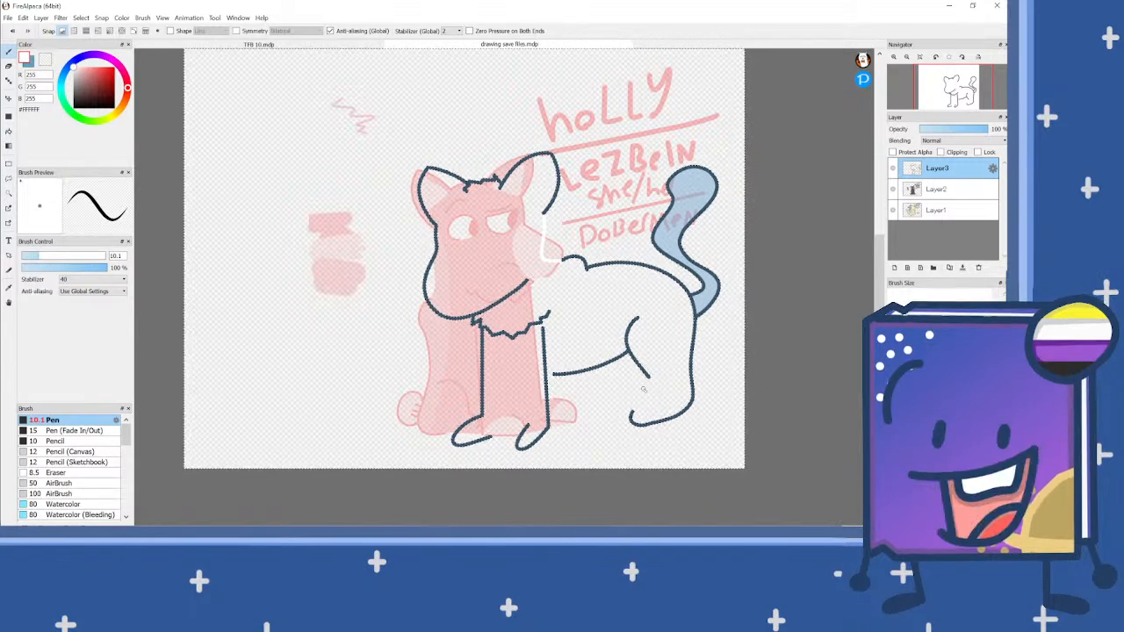
{"action": "scroll", "coordinate": [499, 443], "scroll_direction": "up", "scroll_amount": 5}
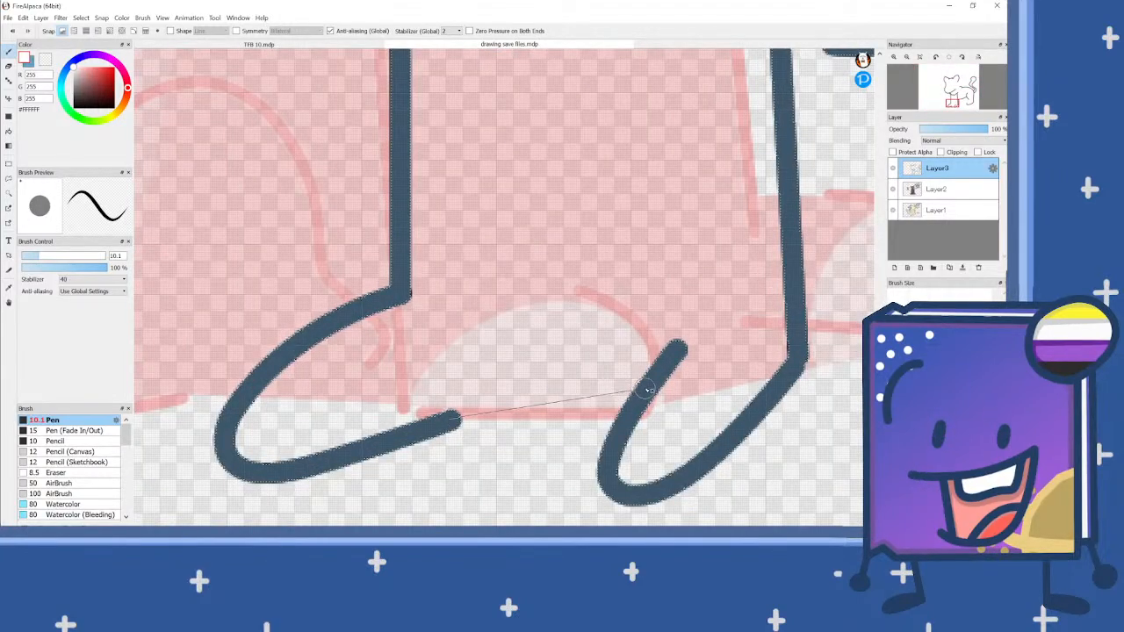
{"action": "scroll", "coordinate": [331, 392], "scroll_direction": "down", "scroll_amount": 4}
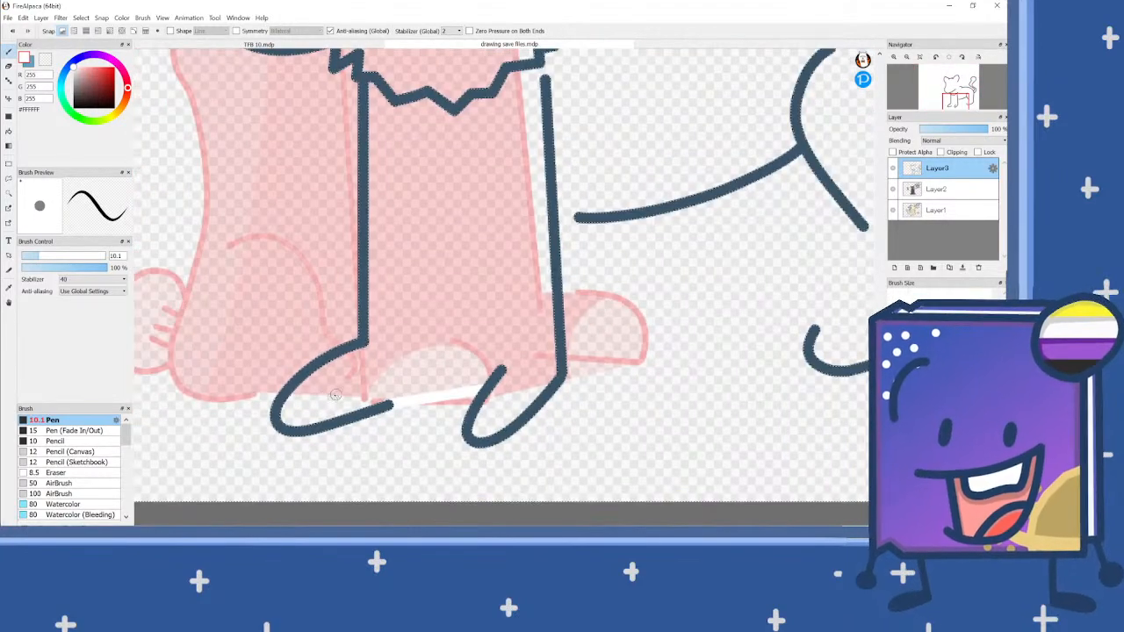
{"action": "scroll", "coordinate": [496, 378], "scroll_direction": "down", "scroll_amount": 3}
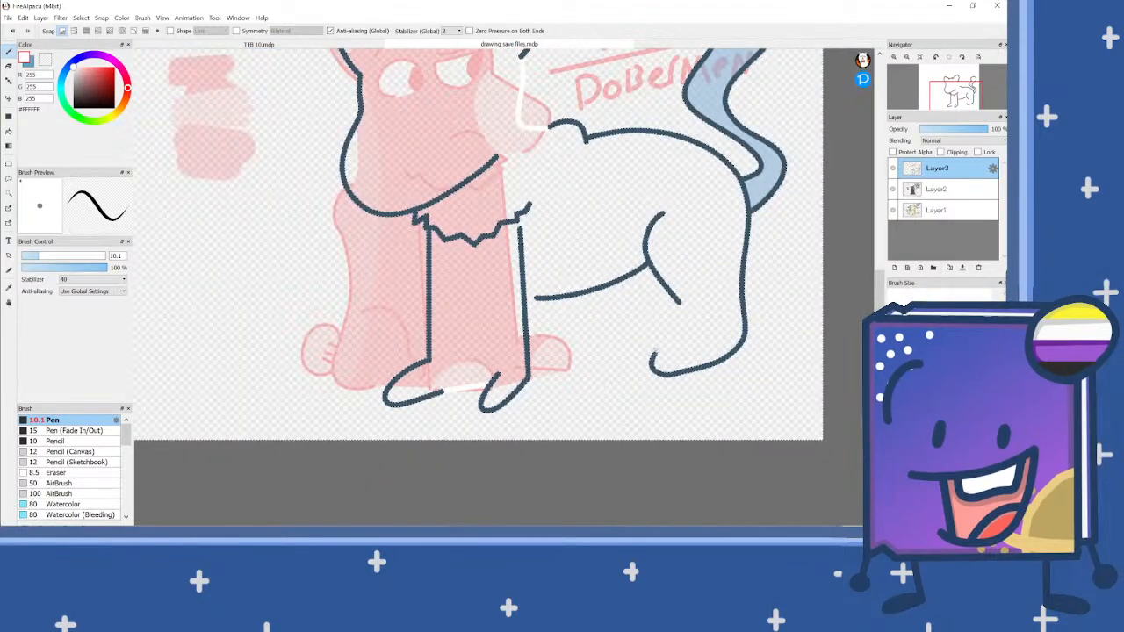
{"action": "scroll", "coordinate": [654, 360], "scroll_direction": "up", "scroll_amount": 5}
{"action": "scroll", "coordinate": [716, 206], "scroll_direction": "down", "scroll_amount": 2}
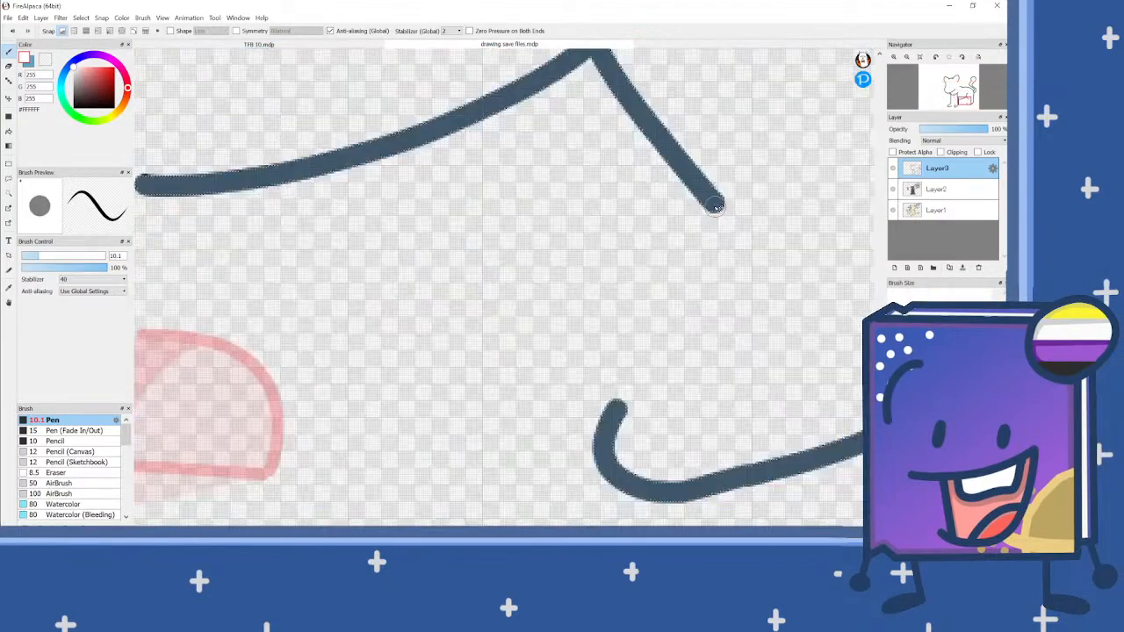
{"action": "mouse_move", "coordinate": [707, 220]}
{"action": "left_mouse_down"}
{"action": "mouse_move", "coordinate": [615, 410]}
{"action": "mouse_move", "coordinate": [634, 333]}
{"action": "mouse_move", "coordinate": [705, 210]}
{"action": "left_mouse_up"}
{"action": "key", "text": "ctrl+z"}
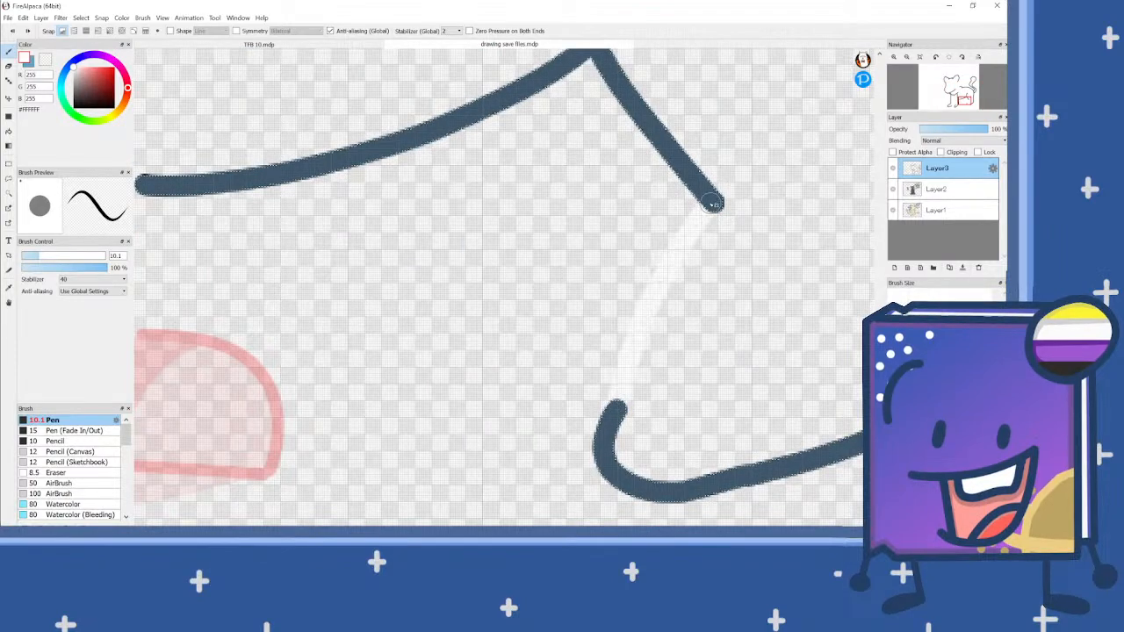
{"action": "scroll", "coordinate": [698, 232], "scroll_direction": "down", "scroll_amount": 3}
{"action": "scroll", "coordinate": [521, 235], "scroll_direction": "up", "scroll_amount": 3}
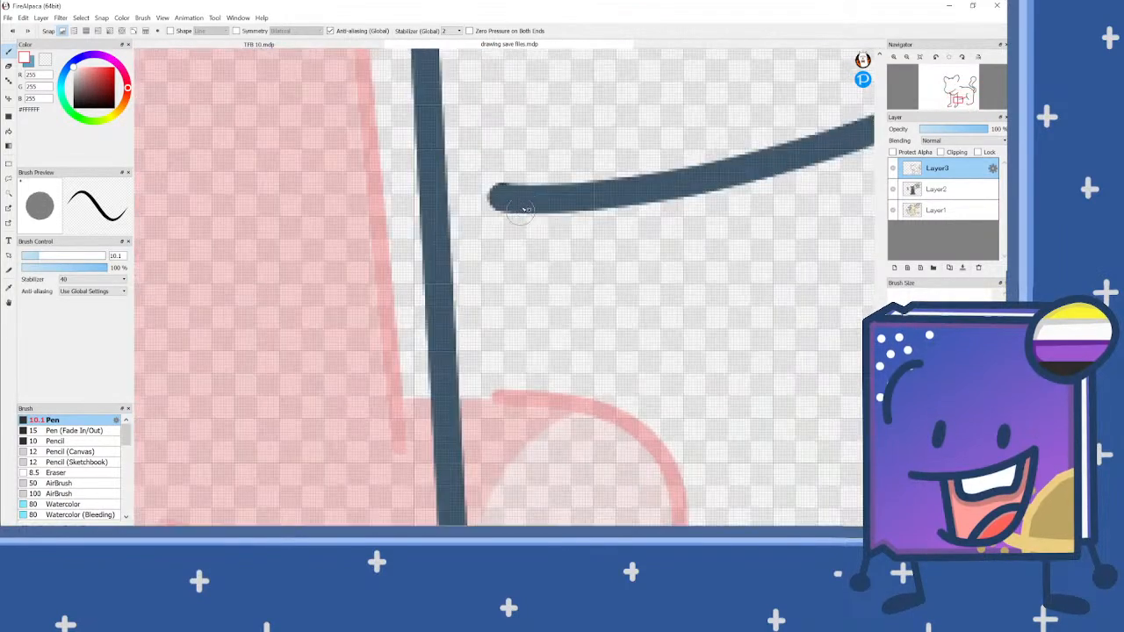
{"action": "scroll", "coordinate": [489, 280], "scroll_direction": "down", "scroll_amount": 3}
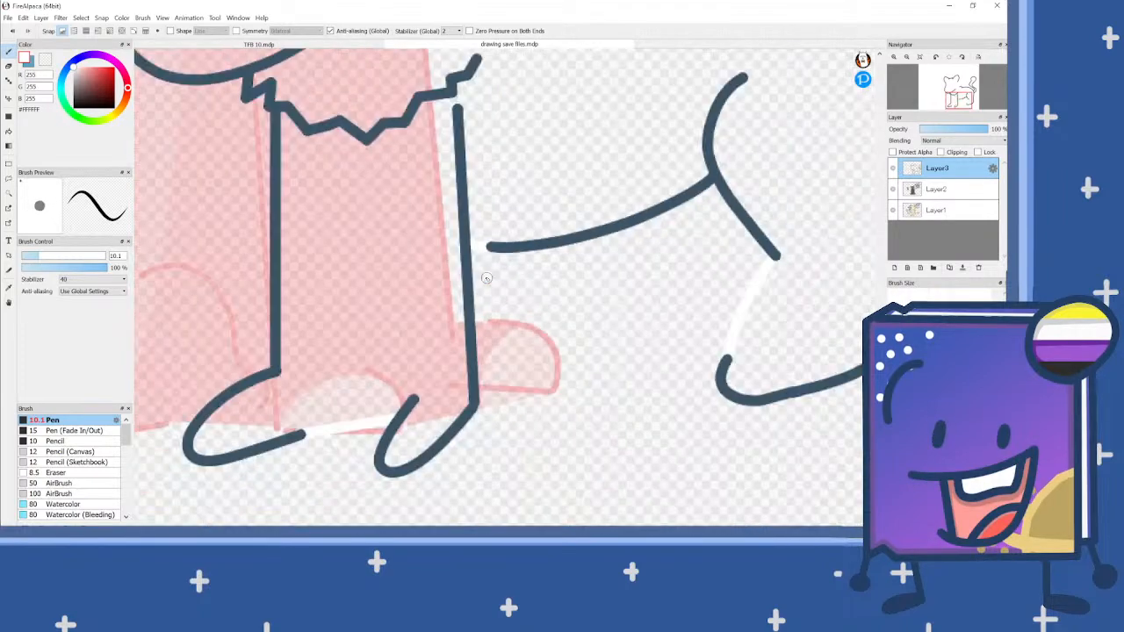
Step: Bucket-fill the character's head and body with white, clear the selection, and fill the tail white
{"action": "scroll", "coordinate": [493, 278], "scroll_direction": "down", "scroll_amount": 1}
{"action": "scroll", "coordinate": [492, 278], "scroll_direction": "down", "scroll_amount": 2}
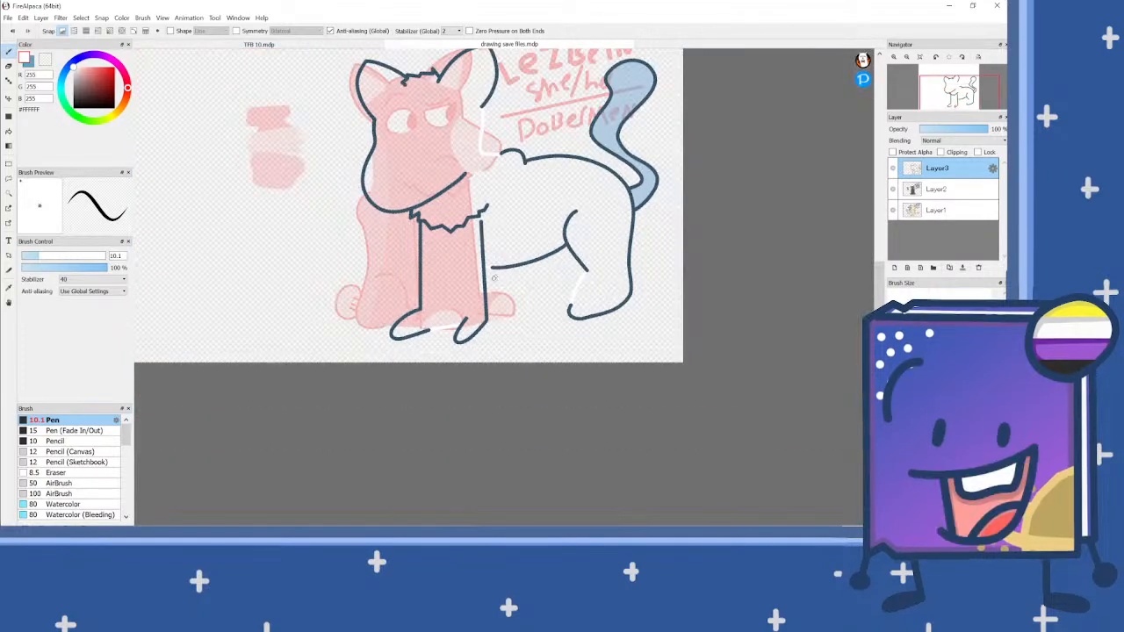
{"action": "scroll", "coordinate": [420, 88], "scroll_direction": "up", "scroll_amount": 1}
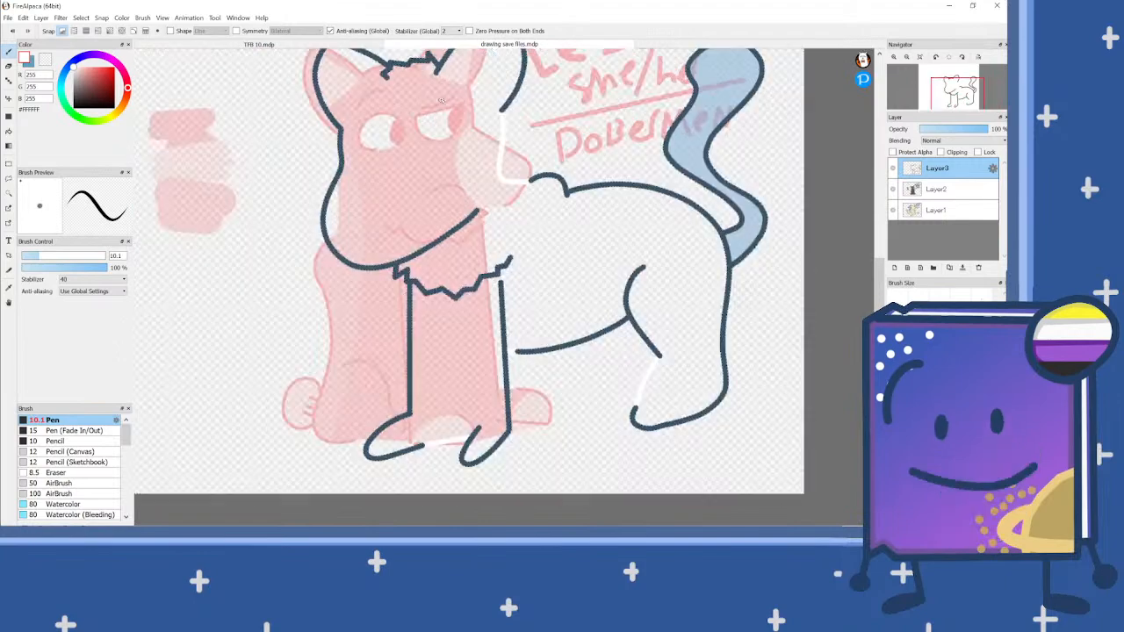
{"action": "key", "text": "g"}
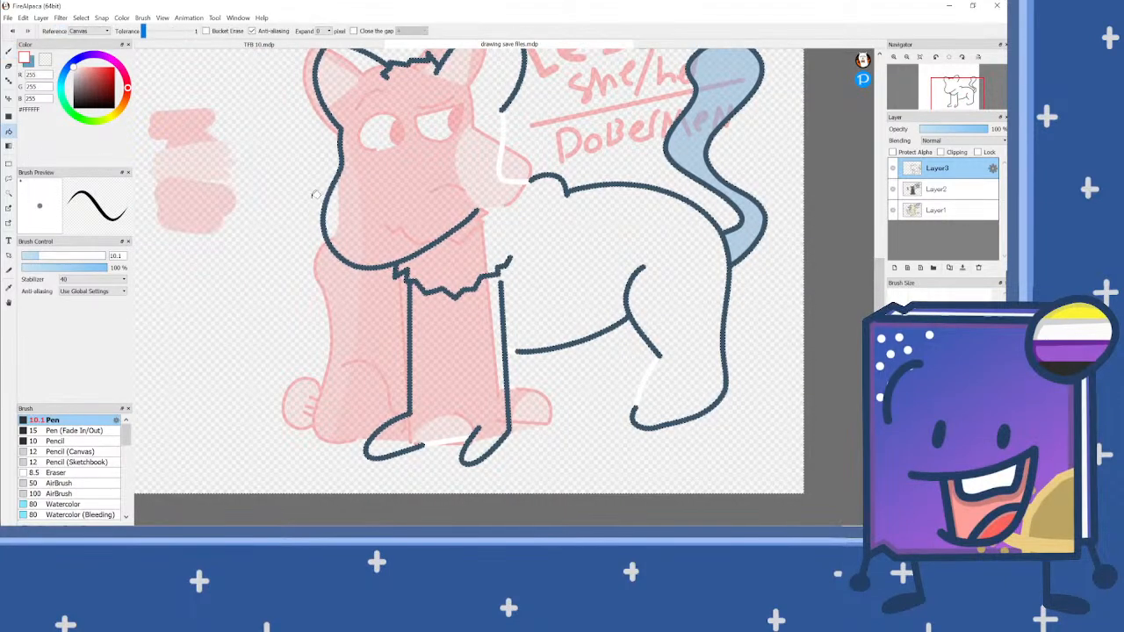
{"action": "left_click", "coordinate": [399, 151]}
{"action": "key", "text": "ctrl+d"}
{"action": "left_click", "coordinate": [747, 232]}
{"action": "scroll", "coordinate": [662, 271], "scroll_direction": "down", "scroll_amount": 2}
{"action": "scroll", "coordinate": [603, 225], "scroll_direction": "up", "scroll_amount": 2}
{"action": "scroll", "coordinate": [538, 192], "scroll_direction": "up", "scroll_amount": 2}
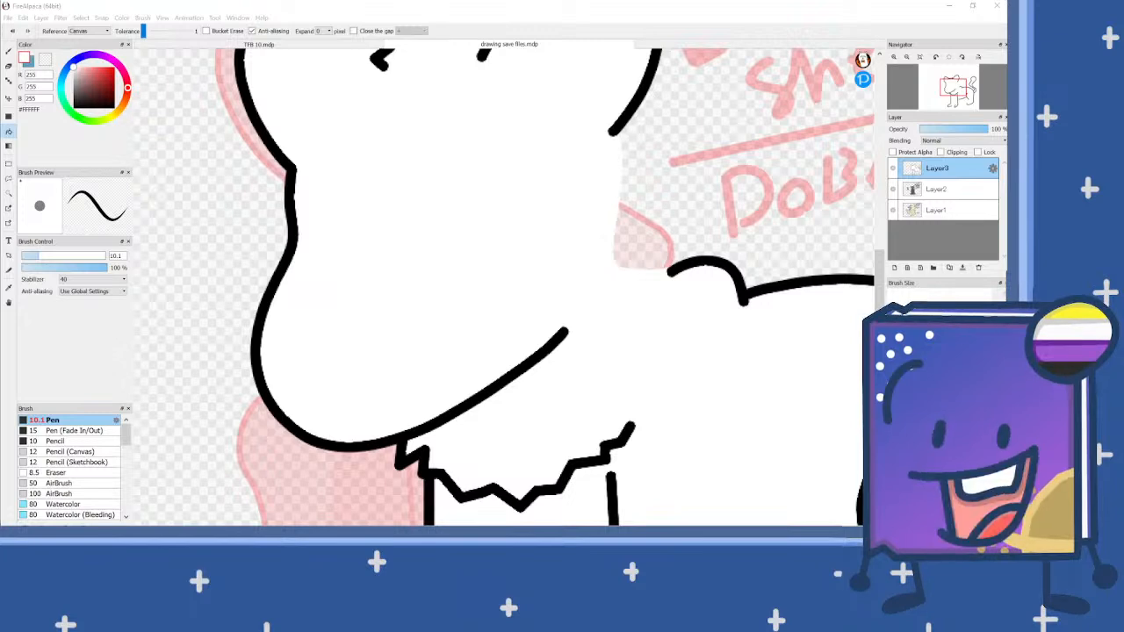
Step: Draw two large round eyes side by side above the muzzle with the black pen
{"action": "scroll", "coordinate": [462, 263], "scroll_direction": "down", "scroll_amount": 1}
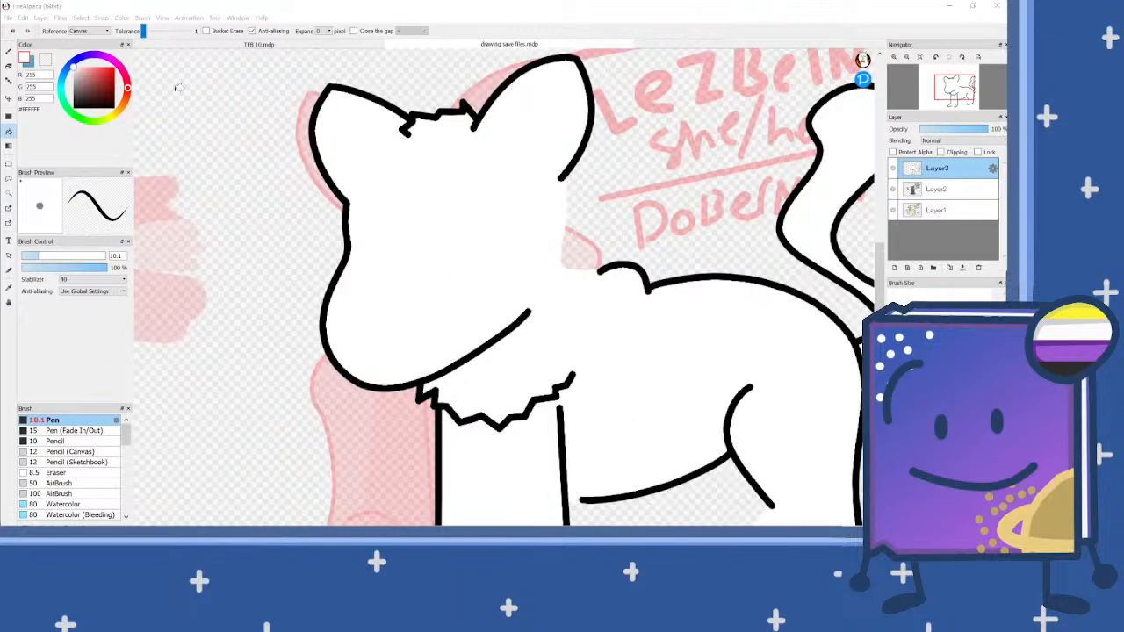
{"action": "left_click", "coordinate": [9, 52]}
{"action": "left_click_drag", "start_coordinate": [76, 97], "coordinate": [72, 109]}
{"action": "scroll", "coordinate": [393, 237], "scroll_direction": "up", "scroll_amount": 1}
{"action": "mouse_move", "coordinate": [390, 288]}
{"action": "left_mouse_down"}
{"action": "mouse_move", "coordinate": [364, 299]}
{"action": "mouse_move", "coordinate": [302, 277]}
{"action": "mouse_move", "coordinate": [301, 174]}
{"action": "mouse_move", "coordinate": [349, 132]}
{"action": "mouse_move", "coordinate": [411, 149]}
{"action": "mouse_move", "coordinate": [437, 192]}
{"action": "mouse_move", "coordinate": [442, 237]}
{"action": "mouse_move", "coordinate": [416, 281]}
{"action": "left_mouse_up"}
{"action": "mouse_move", "coordinate": [564, 266]}
{"action": "left_mouse_down"}
{"action": "mouse_move", "coordinate": [463, 254]}
{"action": "mouse_move", "coordinate": [459, 189]}
{"action": "mouse_move", "coordinate": [501, 133]}
{"action": "mouse_move", "coordinate": [568, 125]}
{"action": "mouse_move", "coordinate": [617, 166]}
{"action": "mouse_move", "coordinate": [615, 221]}
{"action": "mouse_move", "coordinate": [576, 274]}
{"action": "left_mouse_up"}
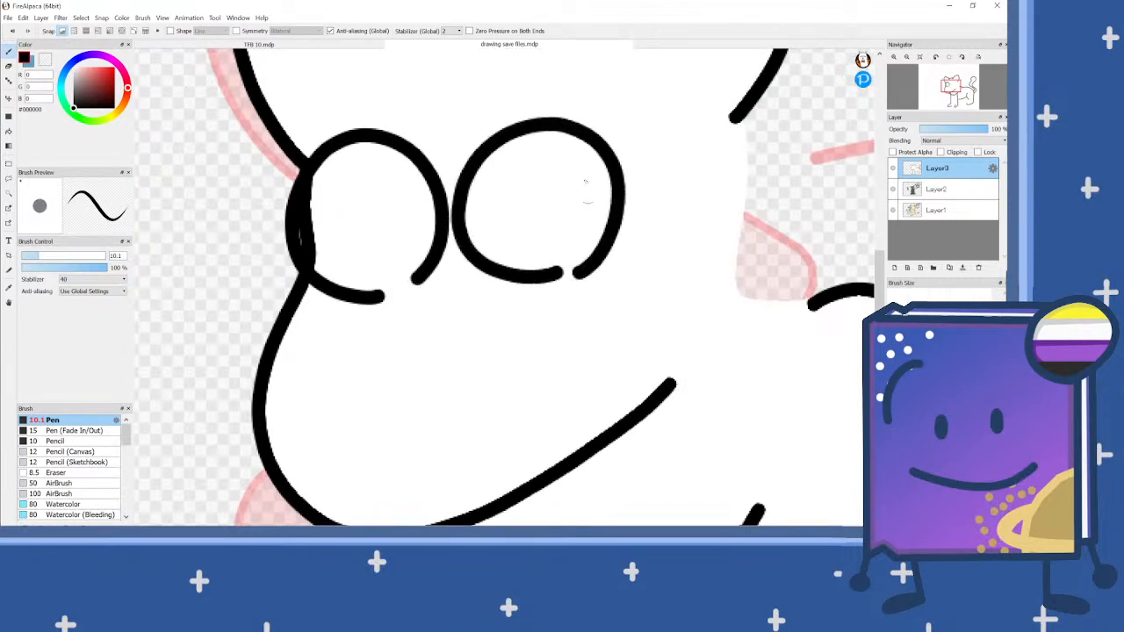
Step: Add a nearly straight, slightly slanted black brow stroke above each eye
{"action": "left_click_drag", "start_coordinate": [639, 111], "coordinate": [479, 121]}
{"action": "left_click_drag", "start_coordinate": [291, 100], "coordinate": [408, 82]}
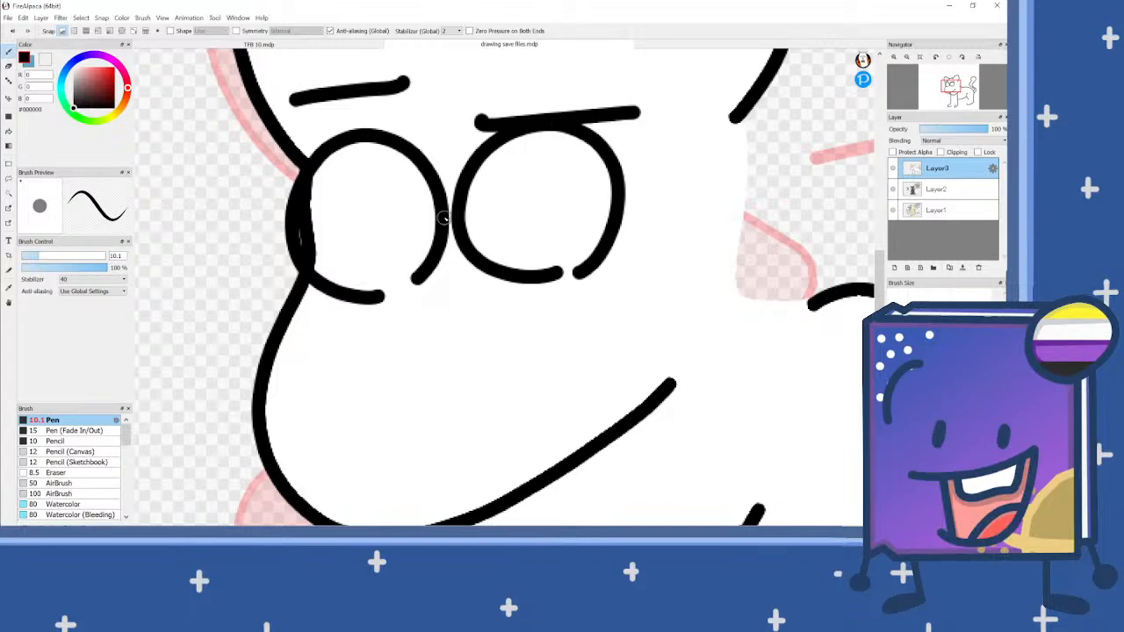
{"action": "scroll", "coordinate": [446, 217], "scroll_direction": "down", "scroll_amount": 5}
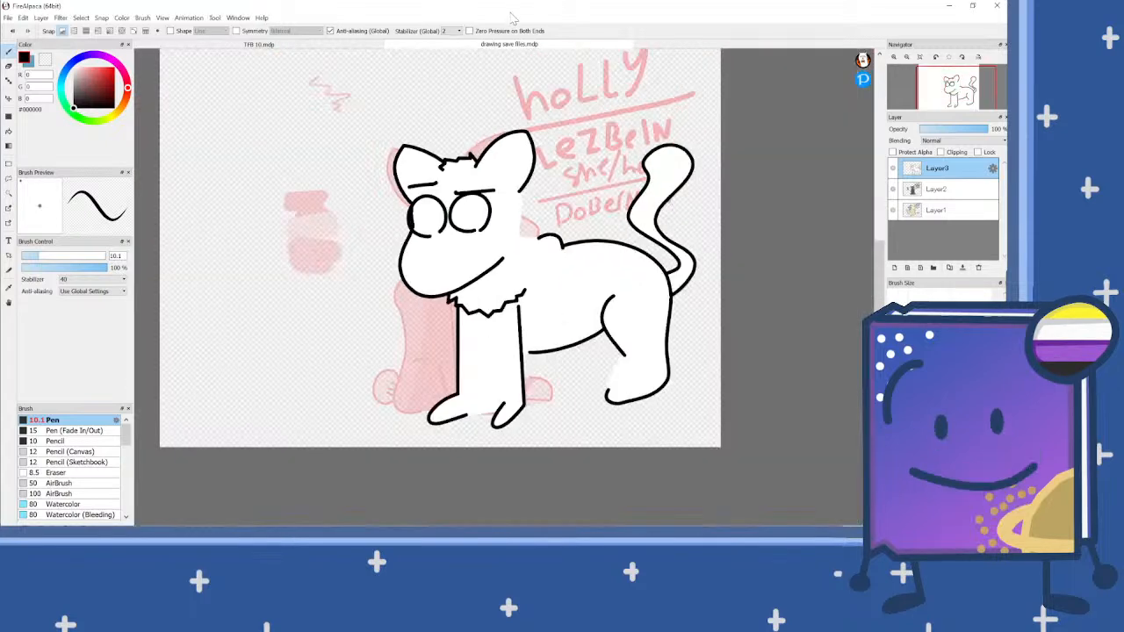
{"action": "scroll", "coordinate": [559, 233], "scroll_direction": "down", "scroll_amount": 2}
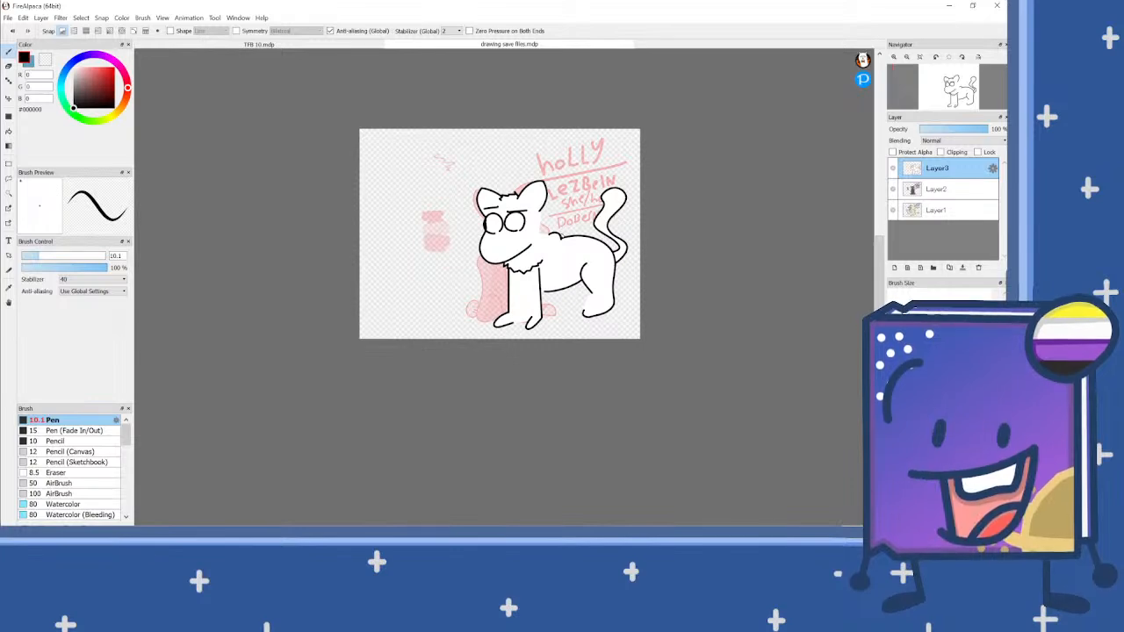
{"action": "scroll", "coordinate": [496, 210], "scroll_direction": "up", "scroll_amount": 2}
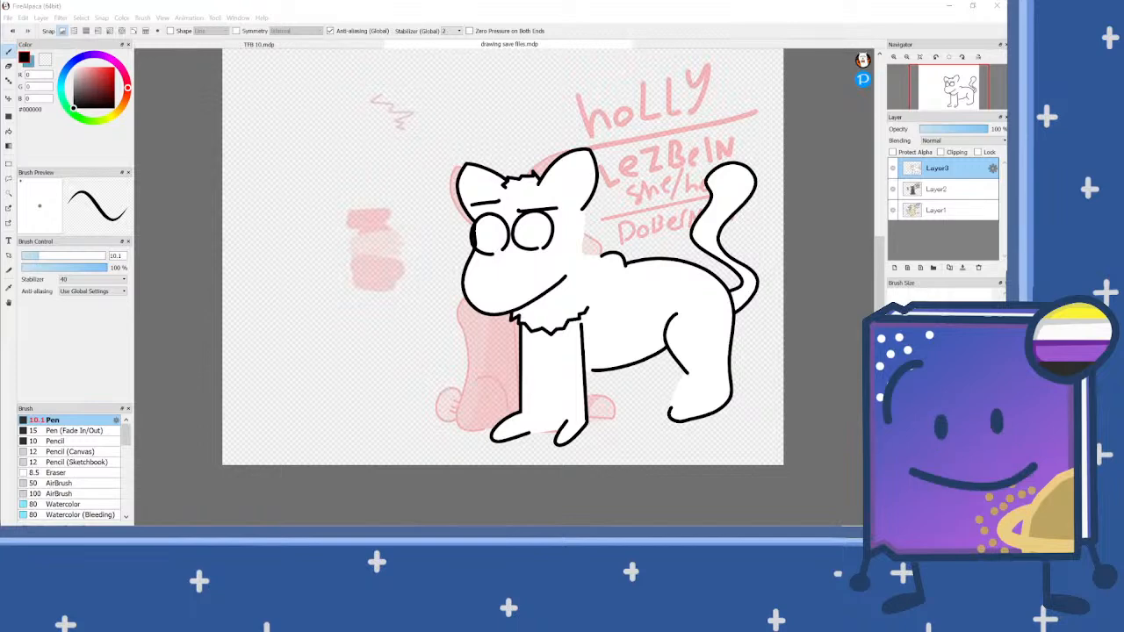
Step: Try placing the Shrek image on its own layer, enlarged to span the canvas width
{"action": "left_click", "coordinate": [567, 11]}
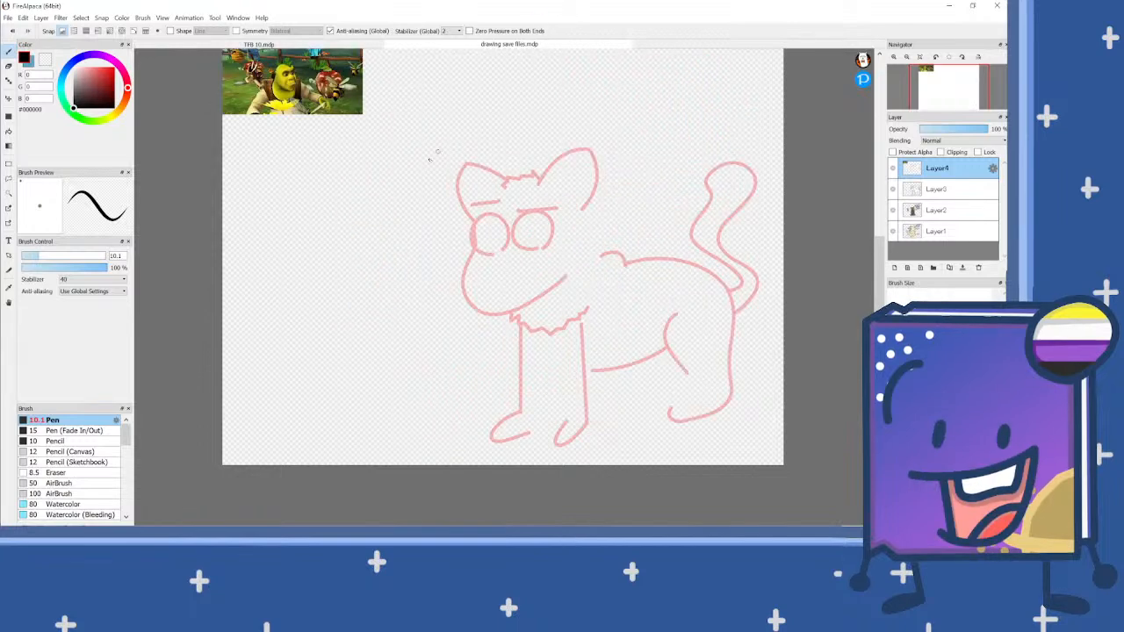
{"action": "key", "text": "ctrl+t"}
{"action": "scroll", "coordinate": [379, 152], "scroll_direction": "down", "scroll_amount": 1}
{"action": "mouse_move", "coordinate": [344, 90]}
{"action": "left_mouse_down"}
{"action": "mouse_move", "coordinate": [656, 320]}
{"action": "mouse_move", "coordinate": [796, 392]}
{"action": "left_mouse_up"}
{"action": "left_click_drag", "start_coordinate": [619, 279], "coordinate": [506, 241]}
{"action": "key", "text": "Return"}
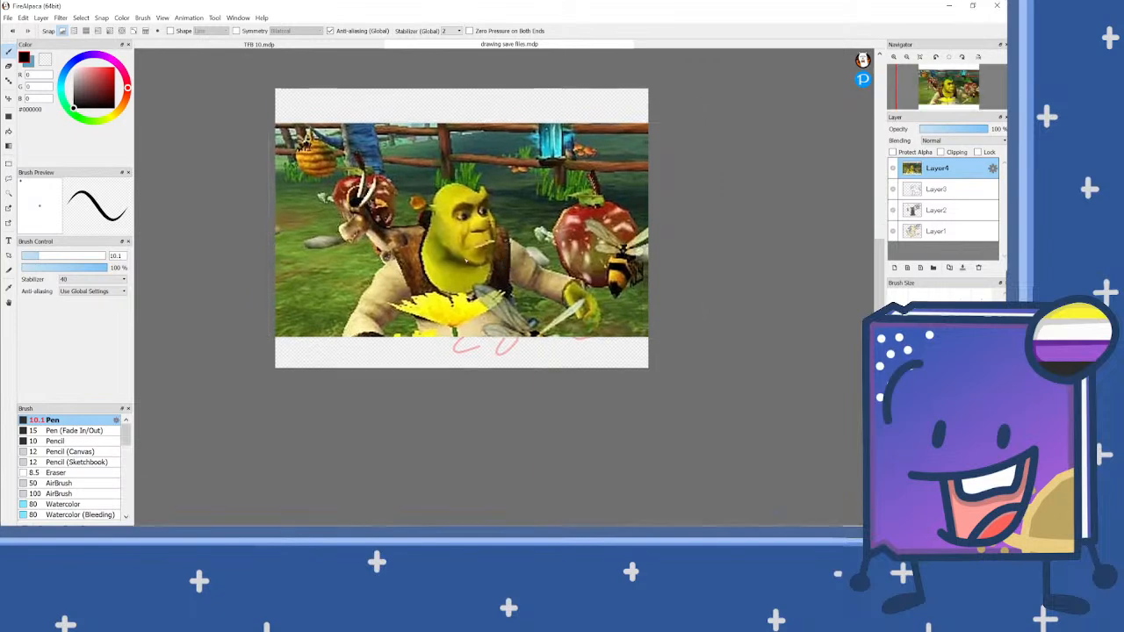
{"action": "scroll", "coordinate": [434, 252], "scroll_direction": "up", "scroll_amount": 1}
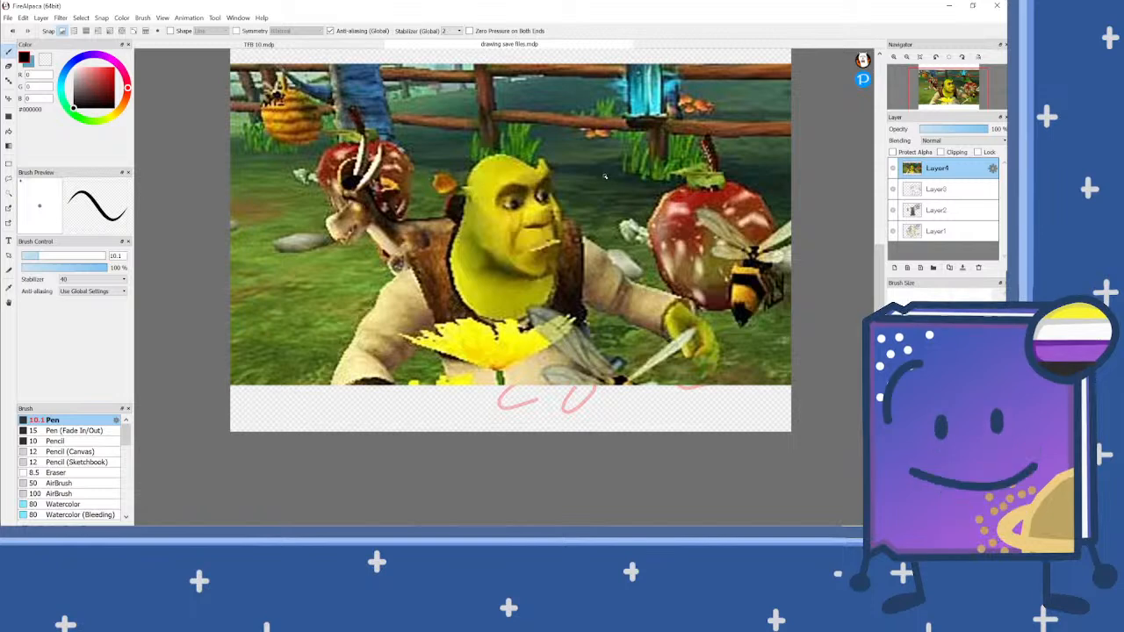
{"action": "scroll", "coordinate": [481, 218], "scroll_direction": "up", "scroll_amount": 1}
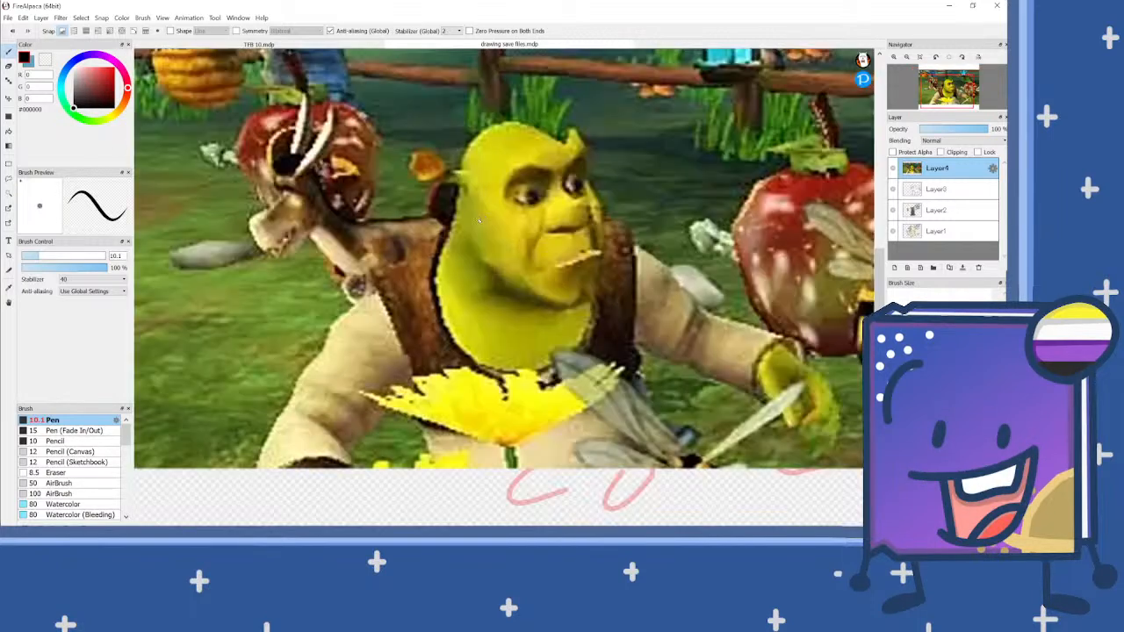
{"action": "mouse_move", "coordinate": [449, 231]}
{"action": "left_mouse_down"}
{"action": "mouse_move", "coordinate": [506, 288]}
{"action": "mouse_move", "coordinate": [542, 301]}
{"action": "mouse_move", "coordinate": [598, 280]}
{"action": "mouse_move", "coordinate": [599, 131]}
{"action": "mouse_move", "coordinate": [575, 126]}
{"action": "mouse_move", "coordinate": [564, 144]}
{"action": "mouse_move", "coordinate": [528, 112]}
{"action": "mouse_move", "coordinate": [479, 109]}
{"action": "mouse_move", "coordinate": [464, 155]}
{"action": "mouse_move", "coordinate": [431, 134]}
{"action": "mouse_move", "coordinate": [402, 157]}
{"action": "mouse_move", "coordinate": [459, 199]}
{"action": "mouse_move", "coordinate": [450, 230]}
{"action": "left_mouse_up"}
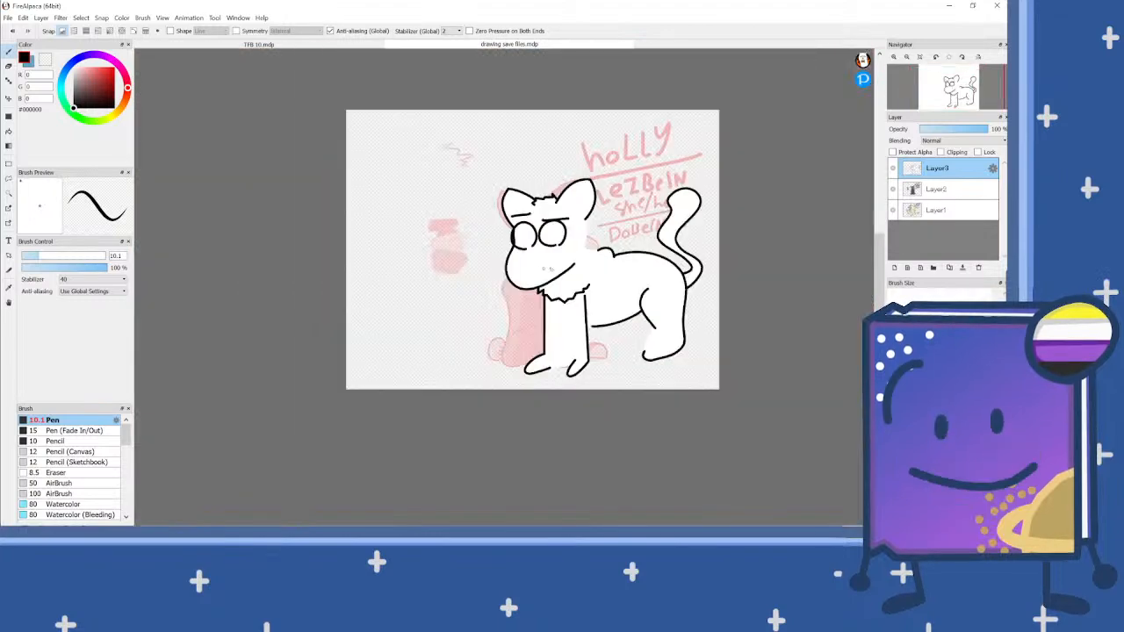
Step: Magic Wand-select the white face area on Layer3 and paint a green #25E52D iris along the left eye's inner edge
{"action": "scroll", "coordinate": [551, 269], "scroll_direction": "up", "scroll_amount": 5}
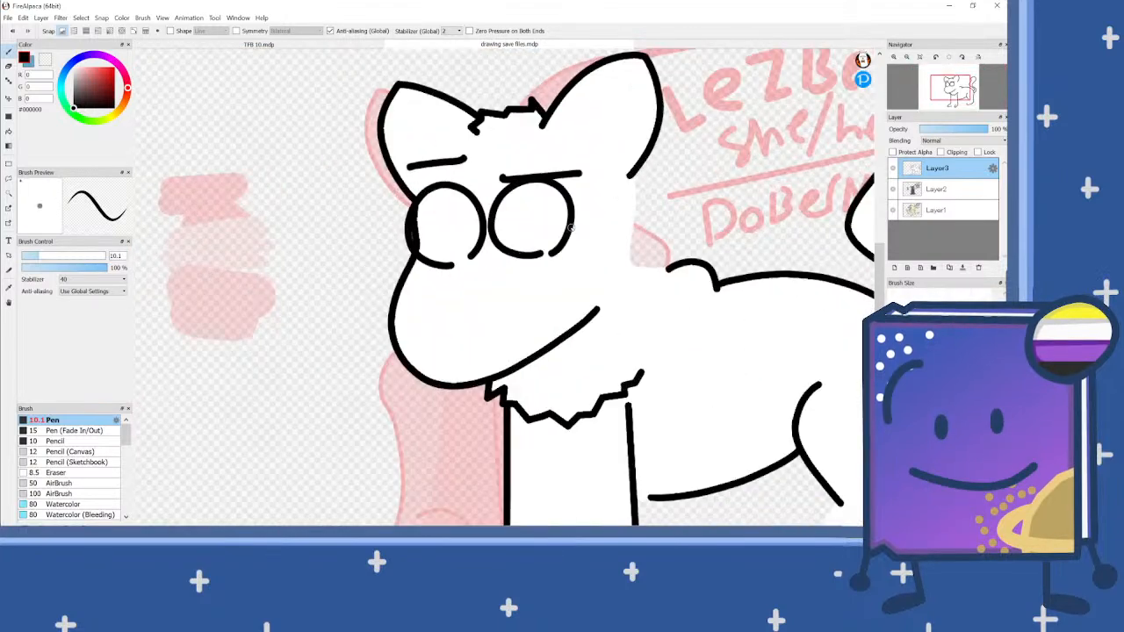
{"action": "left_click", "coordinate": [9, 191]}
{"action": "left_click", "coordinate": [309, 228]}
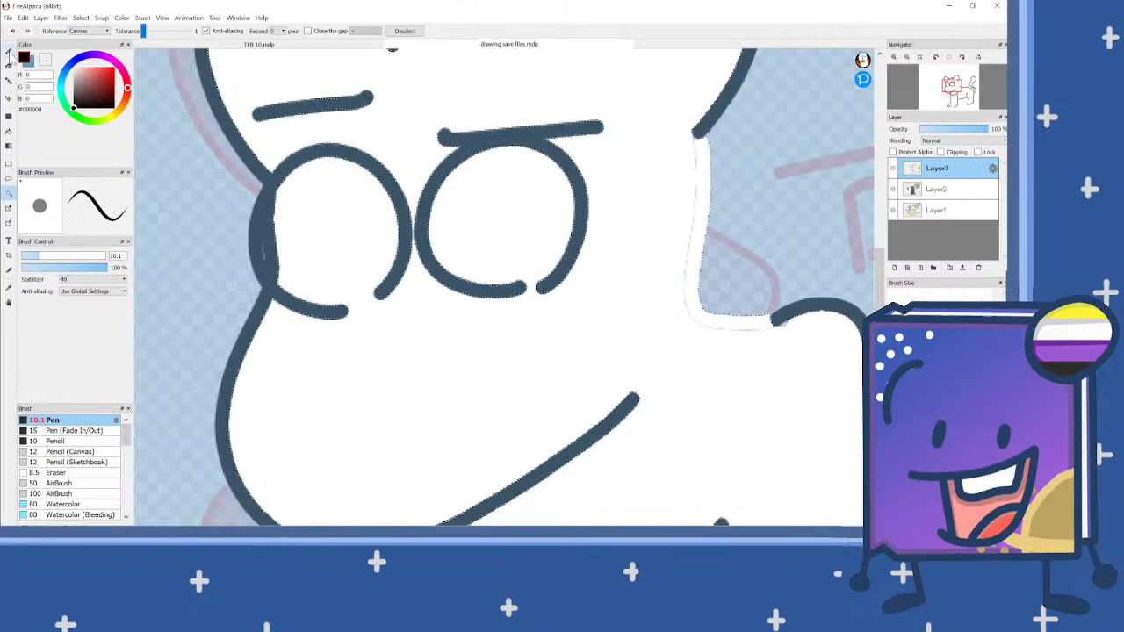
{"action": "left_click", "coordinate": [9, 51]}
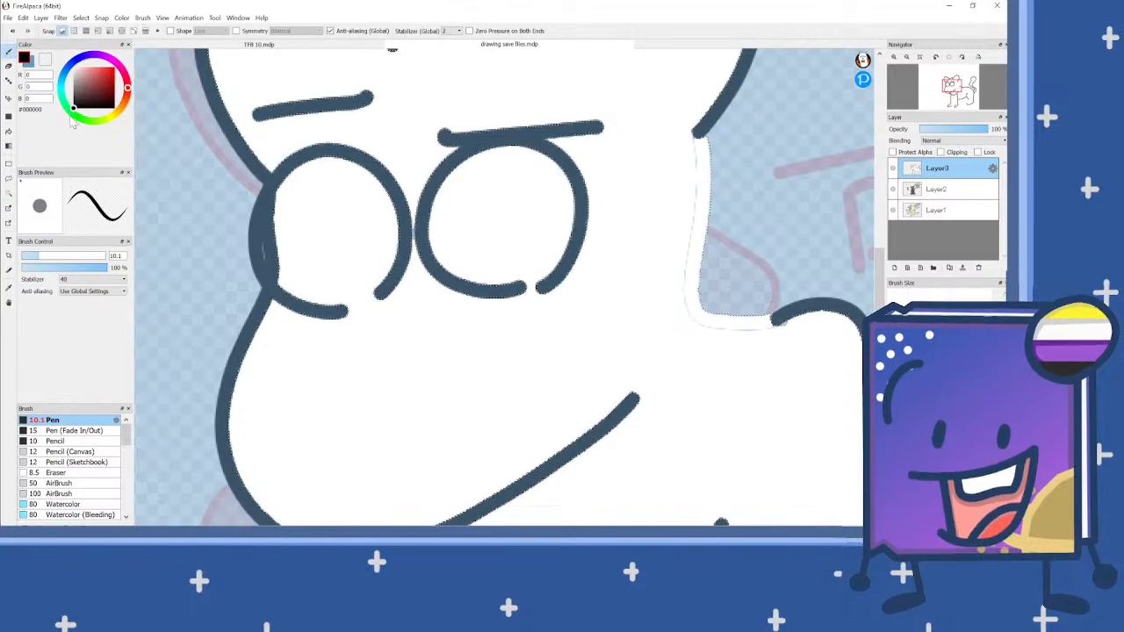
{"action": "left_click", "coordinate": [76, 116]}
{"action": "left_click_drag", "start_coordinate": [101, 82], "coordinate": [108, 74]}
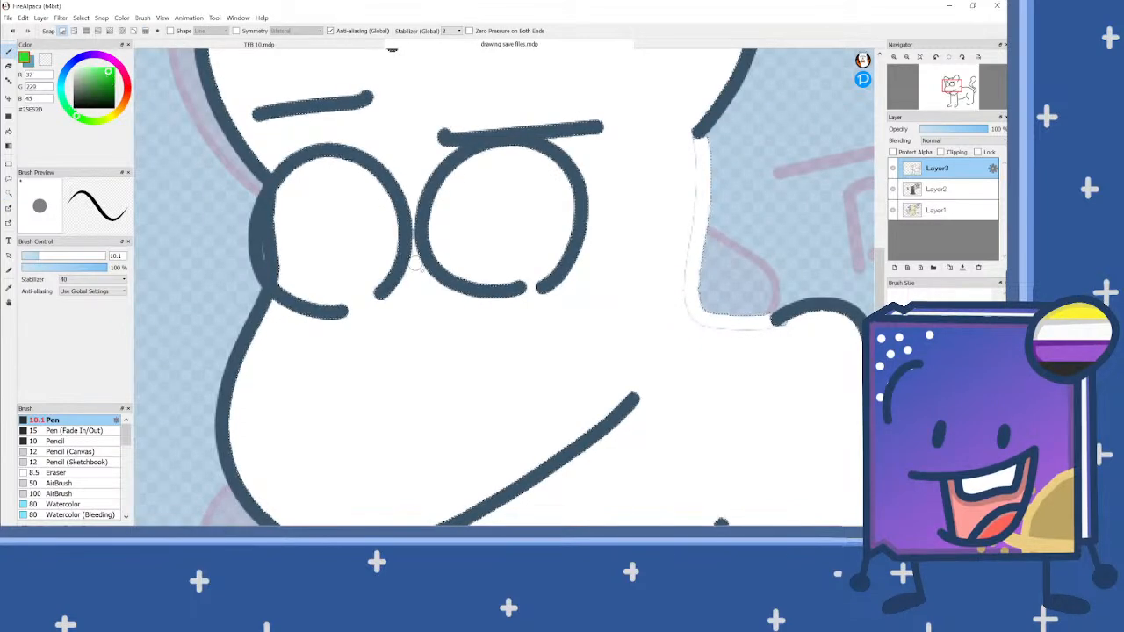
{"action": "mouse_move", "coordinate": [385, 285]}
{"action": "left_mouse_down"}
{"action": "mouse_move", "coordinate": [354, 258]}
{"action": "mouse_move", "coordinate": [370, 180]}
{"action": "mouse_move", "coordinate": [380, 185]}
{"action": "mouse_move", "coordinate": [345, 251]}
{"action": "mouse_move", "coordinate": [402, 365]}
{"action": "mouse_move", "coordinate": [351, 307]}
{"action": "left_mouse_up"}
{"action": "scroll", "coordinate": [379, 184], "scroll_direction": "up", "scroll_amount": 2}
{"action": "mouse_move", "coordinate": [390, 176]}
{"action": "left_mouse_down"}
{"action": "mouse_move", "coordinate": [364, 272]}
{"action": "mouse_move", "coordinate": [399, 338]}
{"action": "mouse_move", "coordinate": [390, 210]}
{"action": "mouse_move", "coordinate": [393, 272]}
{"action": "left_mouse_up"}
Step: Paint a blue #25A6E5 iris along the right edge of the other eye and clear the selection
{"action": "left_click_drag", "start_coordinate": [79, 114], "coordinate": [63, 78]}
{"action": "scroll", "coordinate": [240, 167], "scroll_direction": "down", "scroll_amount": 1}
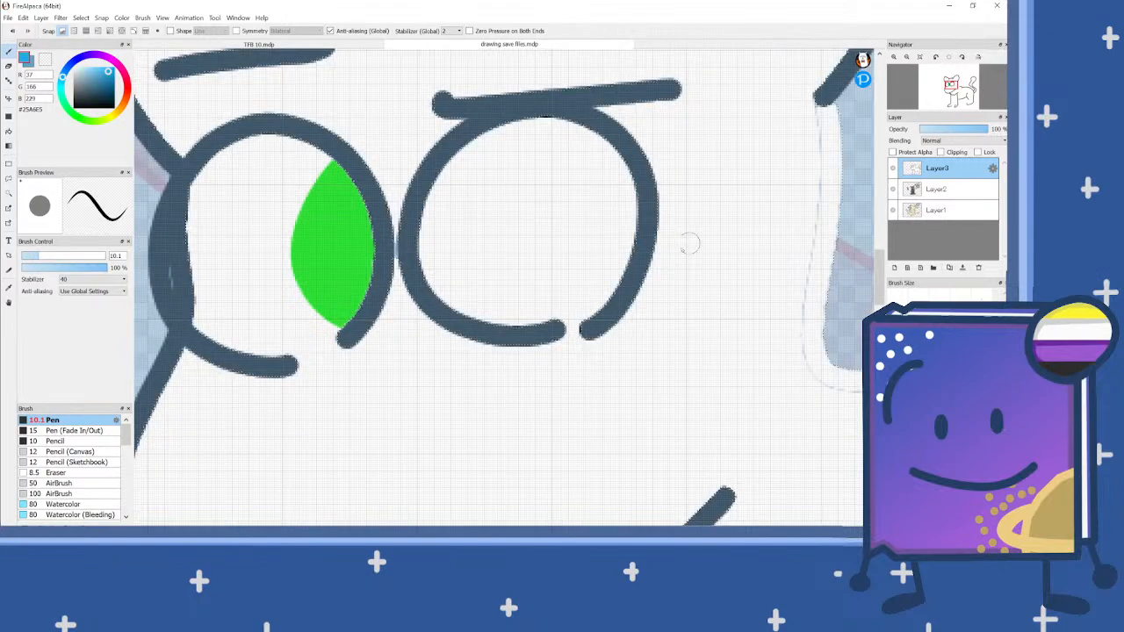
{"action": "scroll", "coordinate": [696, 238], "scroll_direction": "up", "scroll_amount": 1}
{"action": "mouse_move", "coordinate": [601, 308]}
{"action": "left_mouse_down"}
{"action": "mouse_move", "coordinate": [543, 275]}
{"action": "mouse_move", "coordinate": [531, 216]}
{"action": "mouse_move", "coordinate": [559, 149]}
{"action": "mouse_move", "coordinate": [594, 116]}
{"action": "mouse_move", "coordinate": [634, 237]}
{"action": "mouse_move", "coordinate": [606, 294]}
{"action": "mouse_move", "coordinate": [561, 284]}
{"action": "mouse_move", "coordinate": [548, 220]}
{"action": "mouse_move", "coordinate": [567, 158]}
{"action": "mouse_move", "coordinate": [589, 140]}
{"action": "mouse_move", "coordinate": [618, 220]}
{"action": "mouse_move", "coordinate": [597, 276]}
{"action": "mouse_move", "coordinate": [575, 253]}
{"action": "mouse_move", "coordinate": [589, 161]}
{"action": "mouse_move", "coordinate": [587, 275]}
{"action": "left_mouse_up"}
{"action": "scroll", "coordinate": [502, 264], "scroll_direction": "down", "scroll_amount": 5}
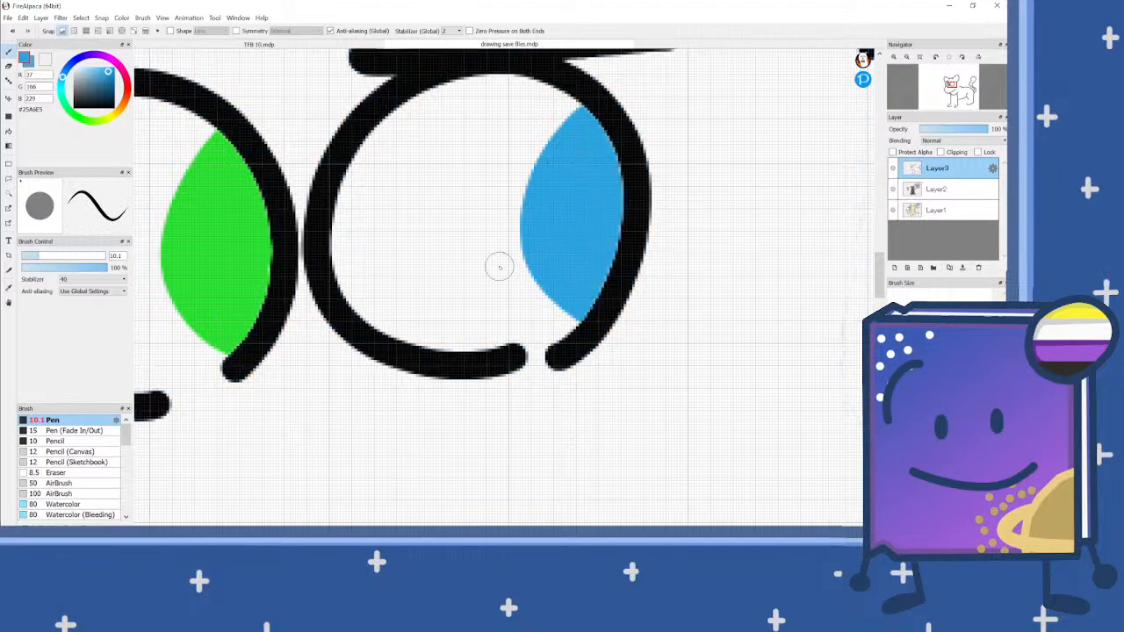
{"action": "scroll", "coordinate": [462, 285], "scroll_direction": "up", "scroll_amount": 4}
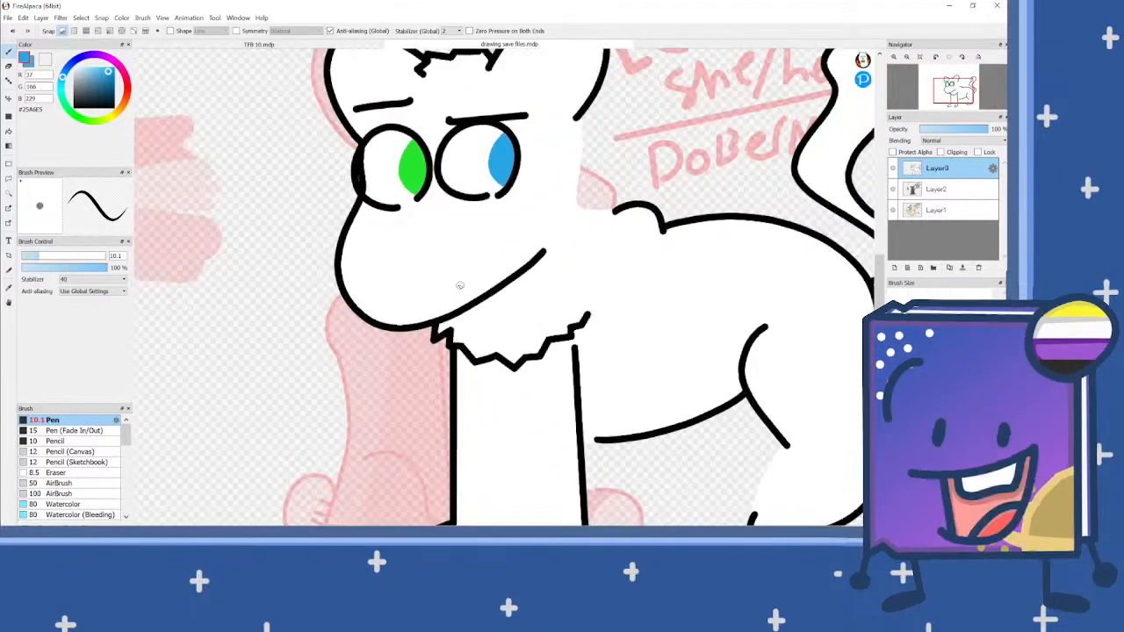
Step: Draw a straight diagonal black mouth line on the muzzle, parallel to the jawline
{"action": "left_click_drag", "start_coordinate": [97, 95], "coordinate": [71, 121]}
{"action": "left_click_drag", "start_coordinate": [414, 300], "coordinate": [495, 251]}
{"action": "scroll", "coordinate": [471, 213], "scroll_direction": "down", "scroll_amount": 1}
{"action": "scroll", "coordinate": [471, 213], "scroll_direction": "down", "scroll_amount": 4}
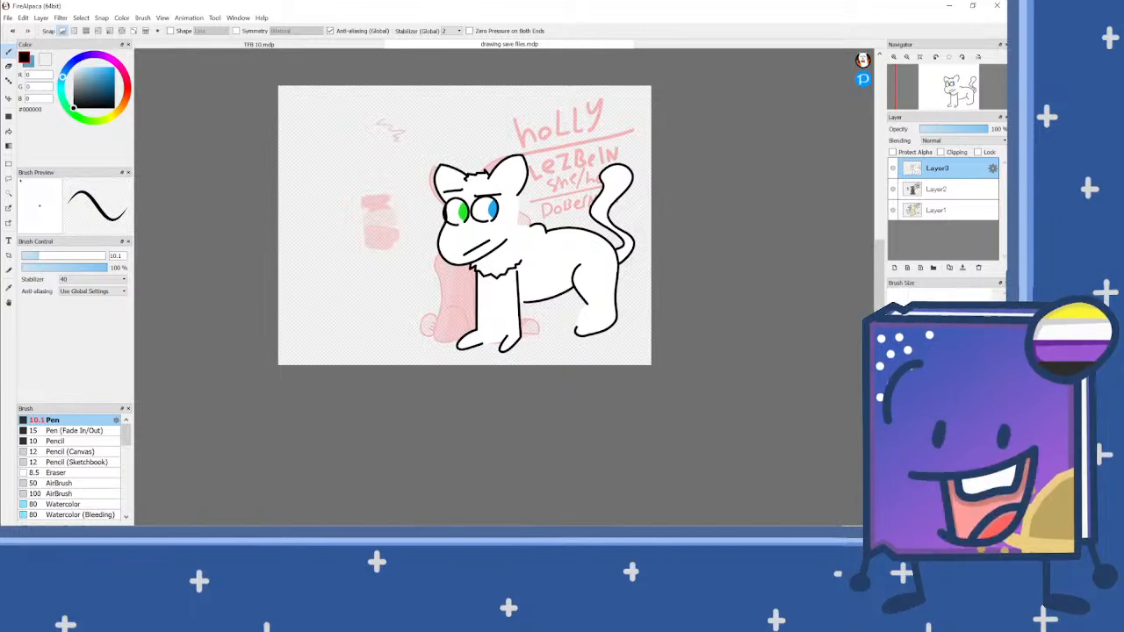
{"action": "scroll", "coordinate": [622, 225], "scroll_direction": "up", "scroll_amount": 2}
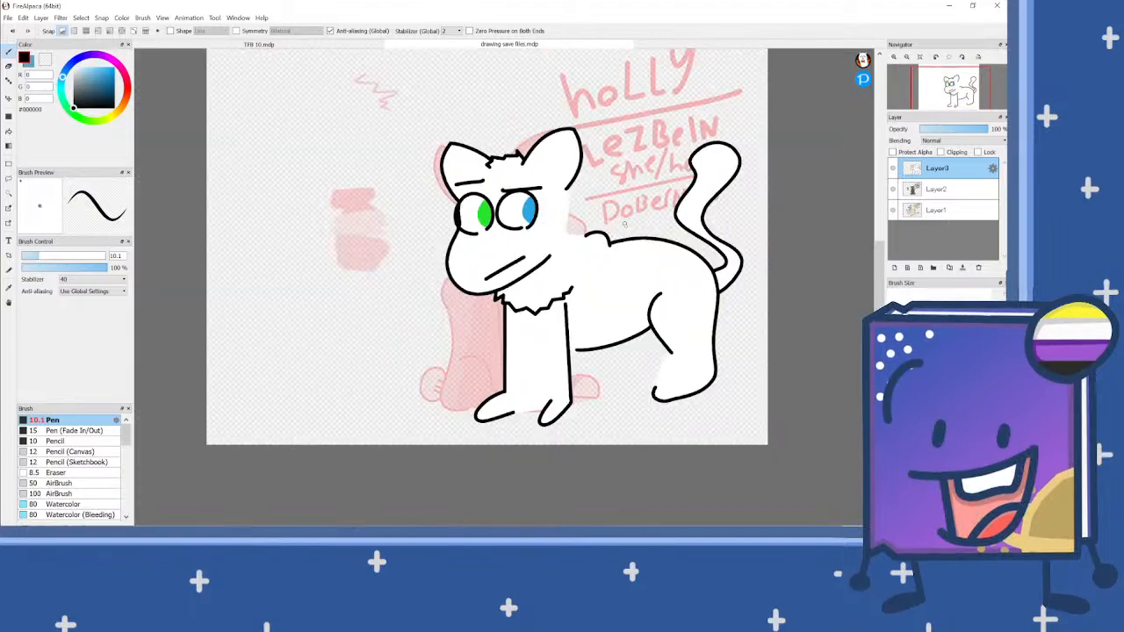
{"action": "scroll", "coordinate": [623, 224], "scroll_direction": "down", "scroll_amount": 1}
{"action": "scroll", "coordinate": [544, 221], "scroll_direction": "up", "scroll_amount": 3}
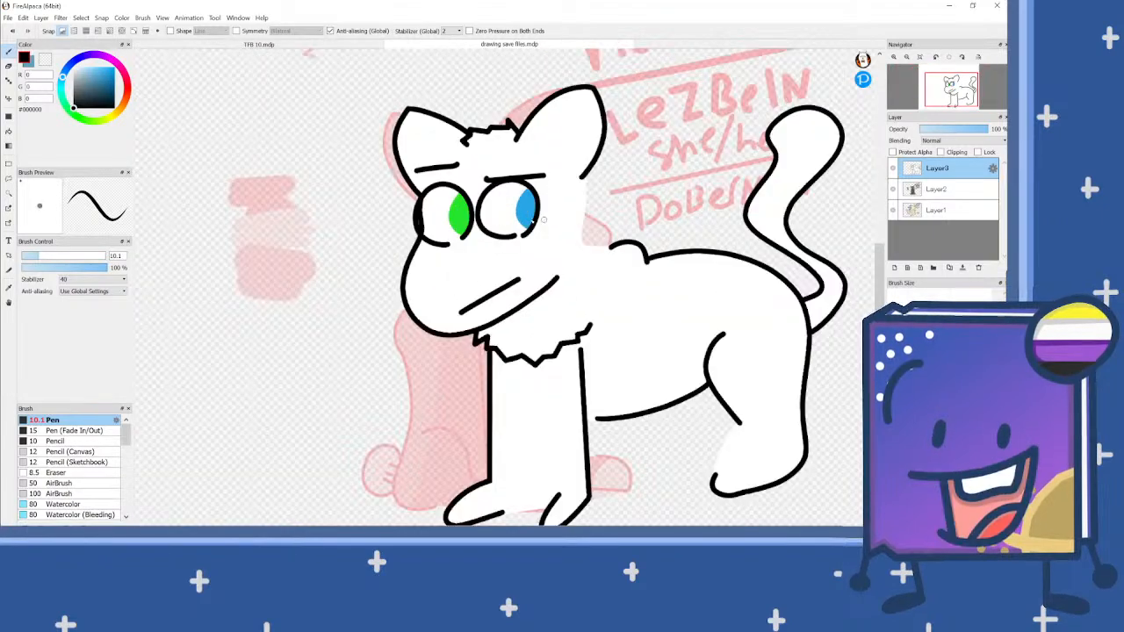
{"action": "scroll", "coordinate": [543, 220], "scroll_direction": "down", "scroll_amount": 1}
{"action": "scroll", "coordinate": [465, 285], "scroll_direction": "up", "scroll_amount": 1}
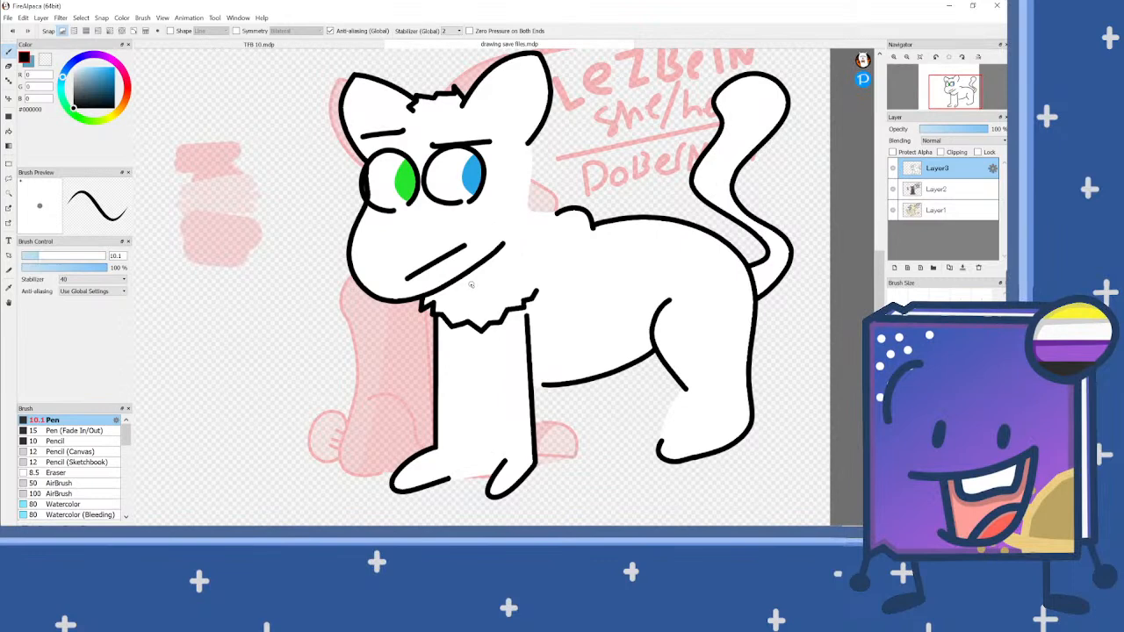
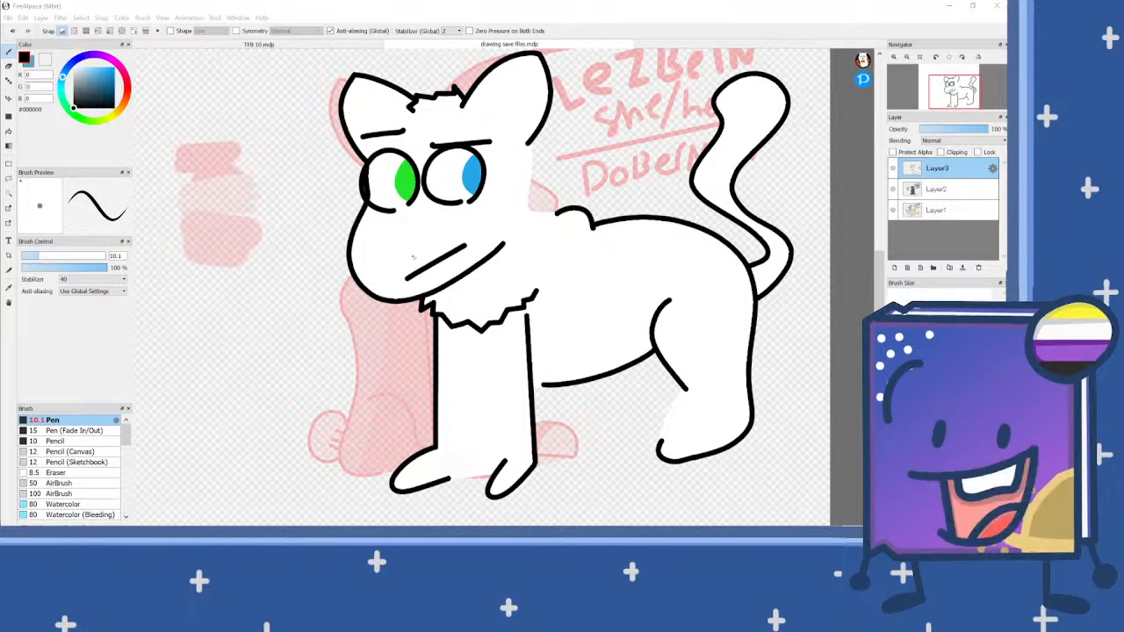
Step: Handwrite the title "Book" in black in the empty canvas area beside the cat's head and underline it with a rising diagonal line
{"action": "scroll", "coordinate": [651, 216], "scroll_direction": "down", "scroll_amount": 3}
{"action": "scroll", "coordinate": [466, 151], "scroll_direction": "up", "scroll_amount": 3}
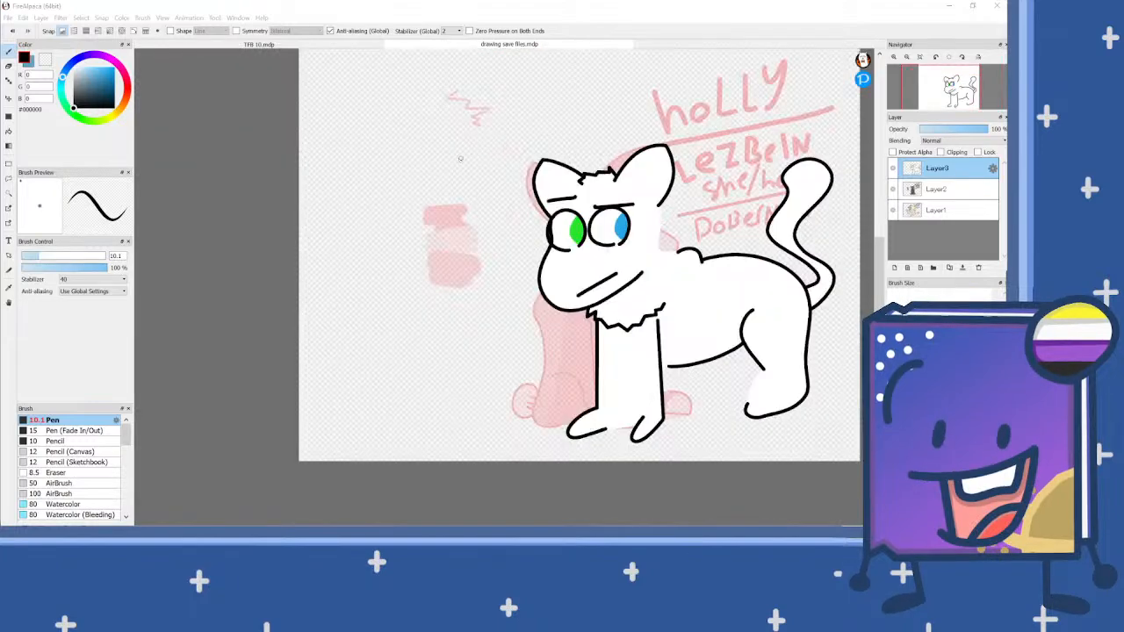
{"action": "left_click_drag", "start_coordinate": [290, 104], "coordinate": [333, 200]}
{"action": "mouse_move", "coordinate": [289, 104]}
{"action": "left_mouse_down"}
{"action": "mouse_move", "coordinate": [364, 80]}
{"action": "mouse_move", "coordinate": [360, 115]}
{"action": "mouse_move", "coordinate": [334, 126]}
{"action": "mouse_move", "coordinate": [403, 131]}
{"action": "mouse_move", "coordinate": [398, 171]}
{"action": "mouse_move", "coordinate": [354, 193]}
{"action": "left_mouse_up"}
{"action": "mouse_move", "coordinate": [439, 155]}
{"action": "left_mouse_down"}
{"action": "mouse_move", "coordinate": [425, 128]}
{"action": "mouse_move", "coordinate": [445, 128]}
{"action": "mouse_move", "coordinate": [439, 154]}
{"action": "mouse_move", "coordinate": [457, 121]}
{"action": "mouse_move", "coordinate": [474, 142]}
{"action": "left_mouse_up"}
{"action": "left_click_drag", "start_coordinate": [479, 68], "coordinate": [489, 99]}
{"action": "left_click_drag", "start_coordinate": [503, 141], "coordinate": [498, 142]}
{"action": "mouse_move", "coordinate": [530, 61]}
{"action": "left_mouse_down"}
{"action": "mouse_move", "coordinate": [503, 102]}
{"action": "mouse_move", "coordinate": [546, 138]}
{"action": "left_mouse_up"}
{"action": "scroll", "coordinate": [451, 164], "scroll_direction": "down", "scroll_amount": 3}
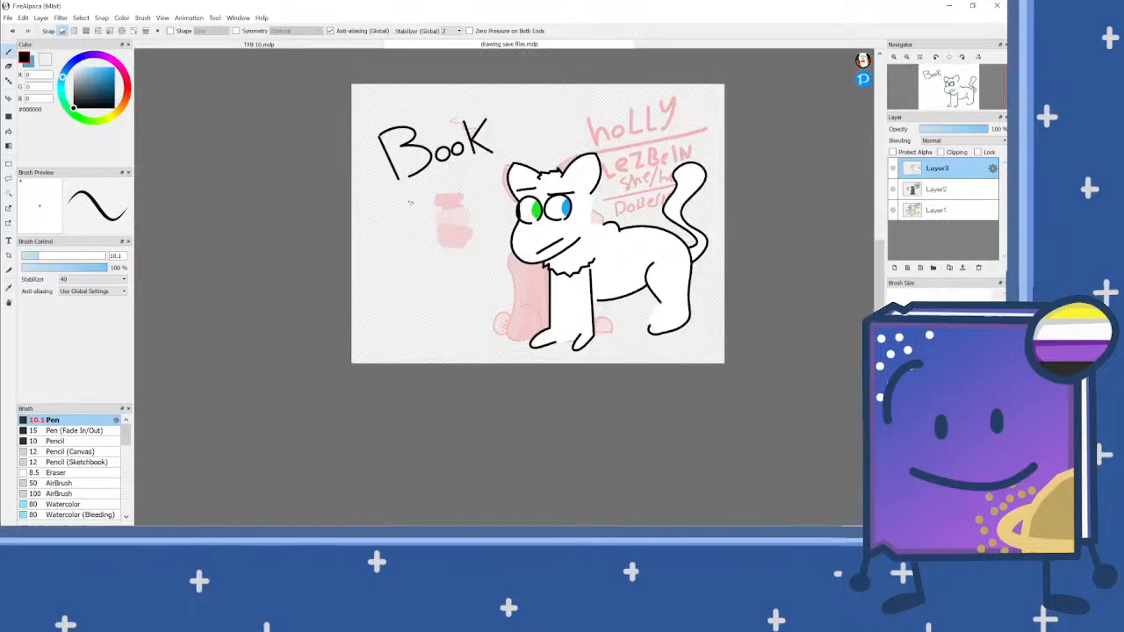
{"action": "scroll", "coordinate": [400, 197], "scroll_direction": "up", "scroll_amount": 2}
{"action": "left_click_drag", "start_coordinate": [381, 204], "coordinate": [557, 133]}
{"action": "scroll", "coordinate": [432, 168], "scroll_direction": "up", "scroll_amount": 4}
{"action": "mouse_move", "coordinate": [401, 189]}
{"action": "left_mouse_down"}
{"action": "mouse_move", "coordinate": [353, 218]}
{"action": "mouse_move", "coordinate": [361, 250]}
{"action": "mouse_move", "coordinate": [453, 229]}
{"action": "mouse_move", "coordinate": [452, 266]}
{"action": "mouse_move", "coordinate": [405, 293]}
{"action": "left_mouse_up"}
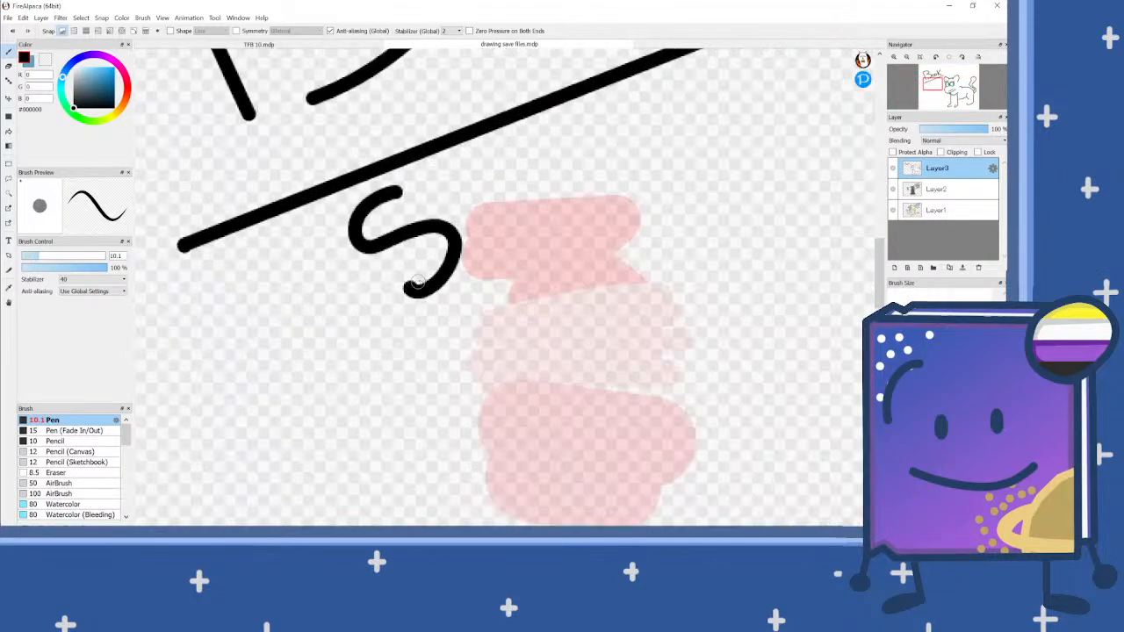
{"action": "mouse_move", "coordinate": [455, 166]}
{"action": "left_mouse_down"}
{"action": "mouse_move", "coordinate": [469, 267]}
{"action": "mouse_move", "coordinate": [494, 212]}
{"action": "mouse_move", "coordinate": [515, 245]}
{"action": "mouse_move", "coordinate": [559, 201]}
{"action": "mouse_move", "coordinate": [546, 195]}
{"action": "mouse_move", "coordinate": [534, 224]}
{"action": "mouse_move", "coordinate": [562, 239]}
{"action": "left_mouse_up"}
{"action": "left_click_drag", "start_coordinate": [620, 119], "coordinate": [582, 260]}
{"action": "scroll", "coordinate": [395, 258], "scroll_direction": "down", "scroll_amount": 1}
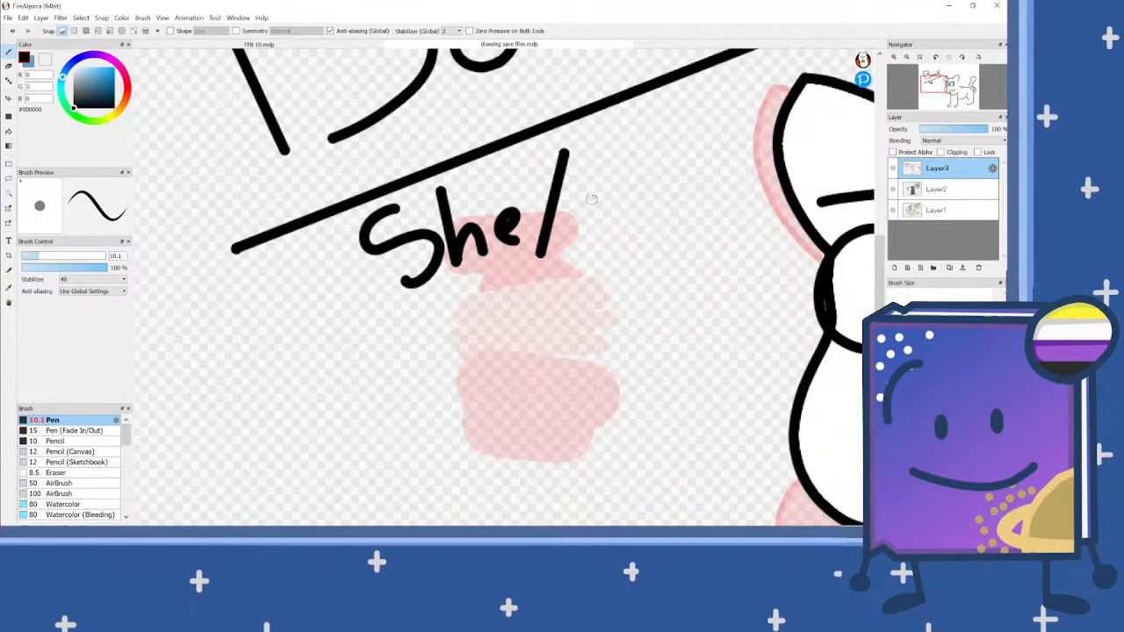
{"action": "key", "text": "ctrl+z"}
{"action": "key", "text": "ctrl+z"}
{"action": "key", "text": "ctrl+z"}
{"action": "key", "text": "ctrl+z"}
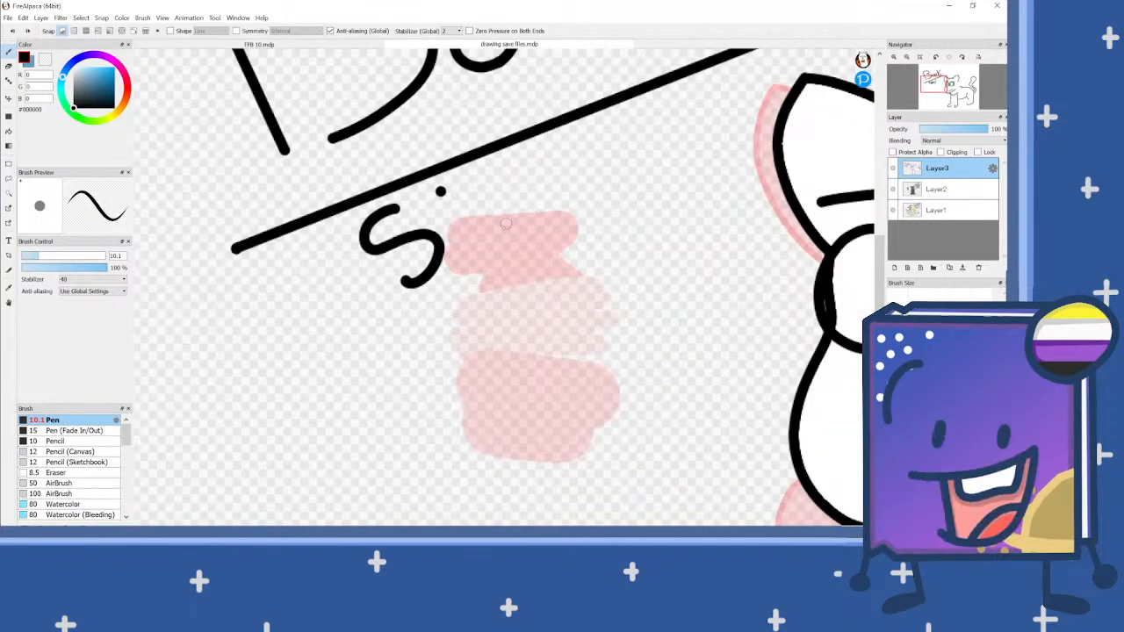
{"action": "key", "text": "ctrl+z"}
{"action": "key", "text": "ctrl+z"}
{"action": "left_click", "coordinate": [27, 31]}
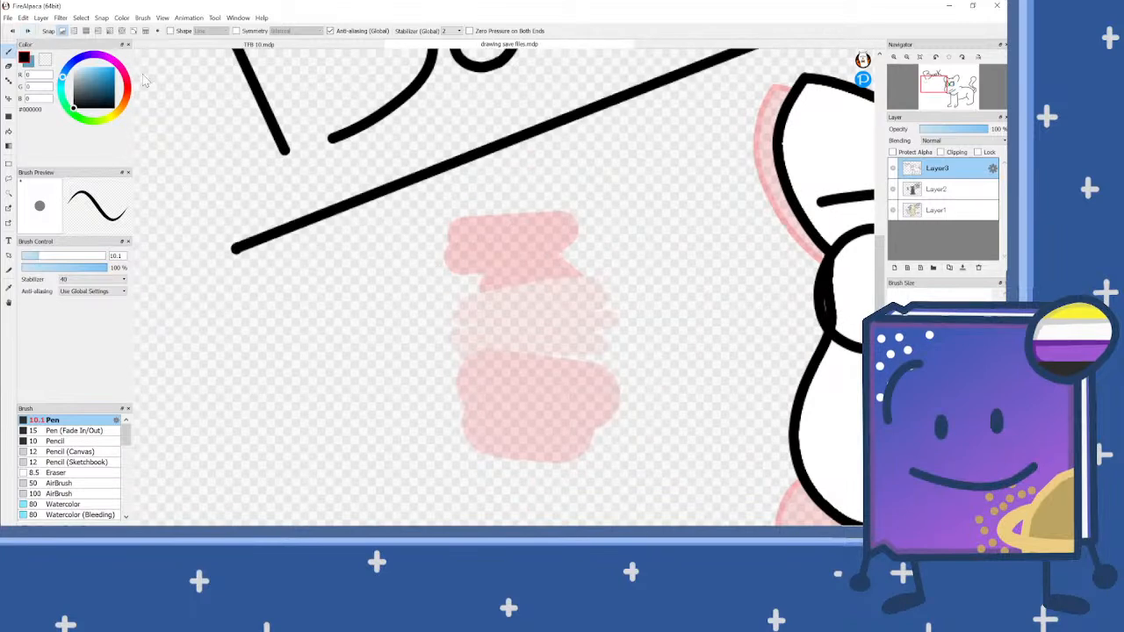
Step: Handwrite "ANY" below the title's underline and draw a second, parallel diagonal line beneath it
{"action": "mouse_move", "coordinate": [382, 293]}
{"action": "left_mouse_down"}
{"action": "mouse_move", "coordinate": [377, 236]}
{"action": "mouse_move", "coordinate": [412, 284]}
{"action": "mouse_move", "coordinate": [398, 267]}
{"action": "mouse_move", "coordinate": [428, 278]}
{"action": "mouse_move", "coordinate": [417, 236]}
{"action": "mouse_move", "coordinate": [447, 272]}
{"action": "mouse_move", "coordinate": [467, 225]}
{"action": "left_mouse_up"}
{"action": "mouse_move", "coordinate": [481, 179]}
{"action": "left_mouse_down"}
{"action": "mouse_move", "coordinate": [453, 311]}
{"action": "mouse_move", "coordinate": [420, 334]}
{"action": "left_mouse_up"}
{"action": "left_click", "coordinate": [521, 177]}
{"action": "left_click_drag", "start_coordinate": [526, 181], "coordinate": [472, 334]}
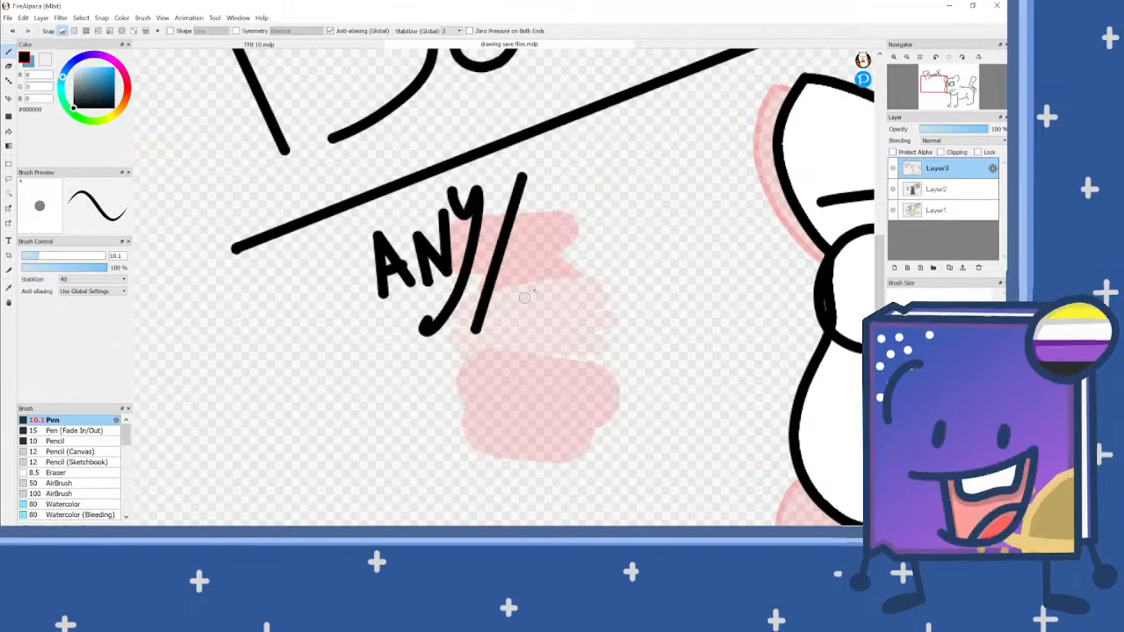
{"action": "key", "text": "ctrl+z"}
{"action": "key", "text": "ctrl+z"}
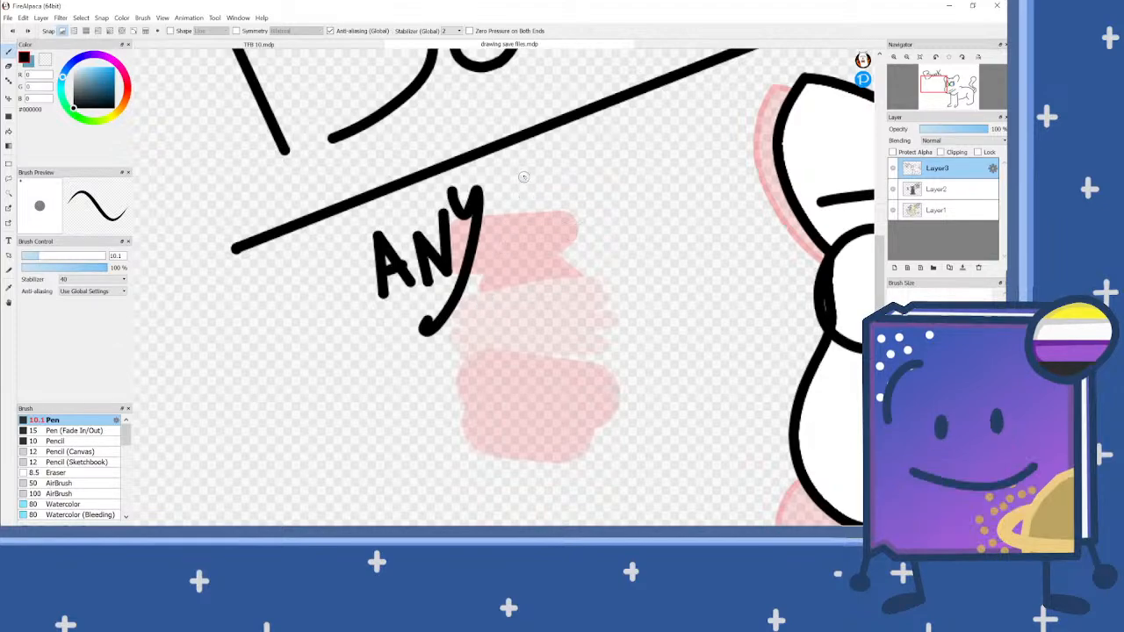
{"action": "scroll", "coordinate": [506, 202], "scroll_direction": "down", "scroll_amount": 3}
{"action": "left_click_drag", "start_coordinate": [432, 279], "coordinate": [590, 220]}
{"action": "scroll", "coordinate": [481, 261], "scroll_direction": "down", "scroll_amount": 2}
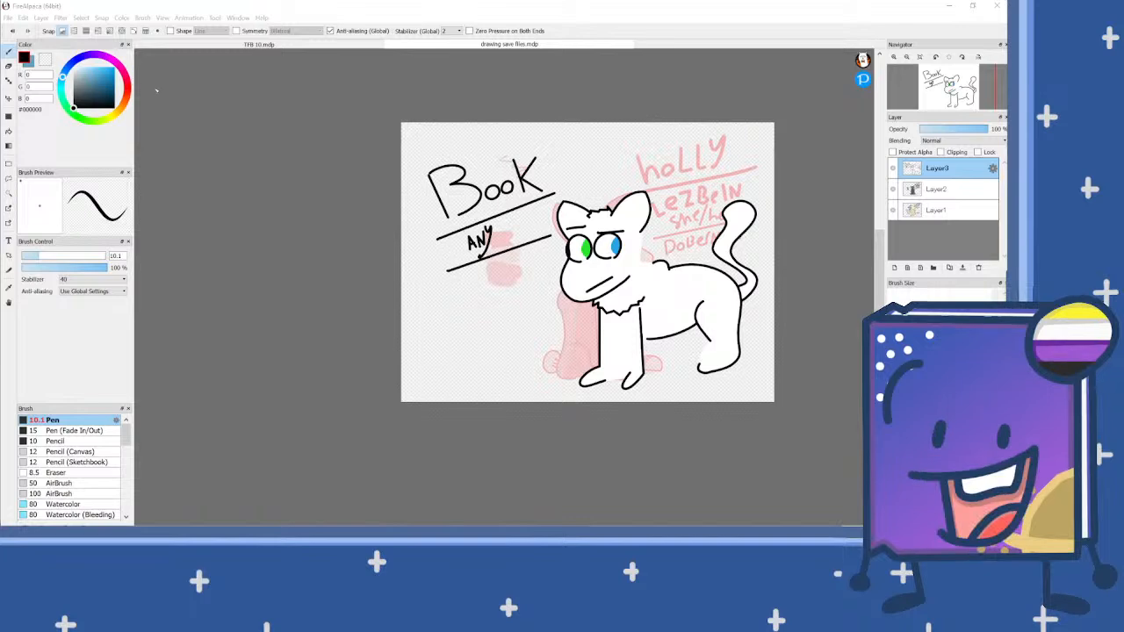
{"action": "left_click", "coordinate": [431, 45]}
{"action": "left_click", "coordinate": [369, 44]}
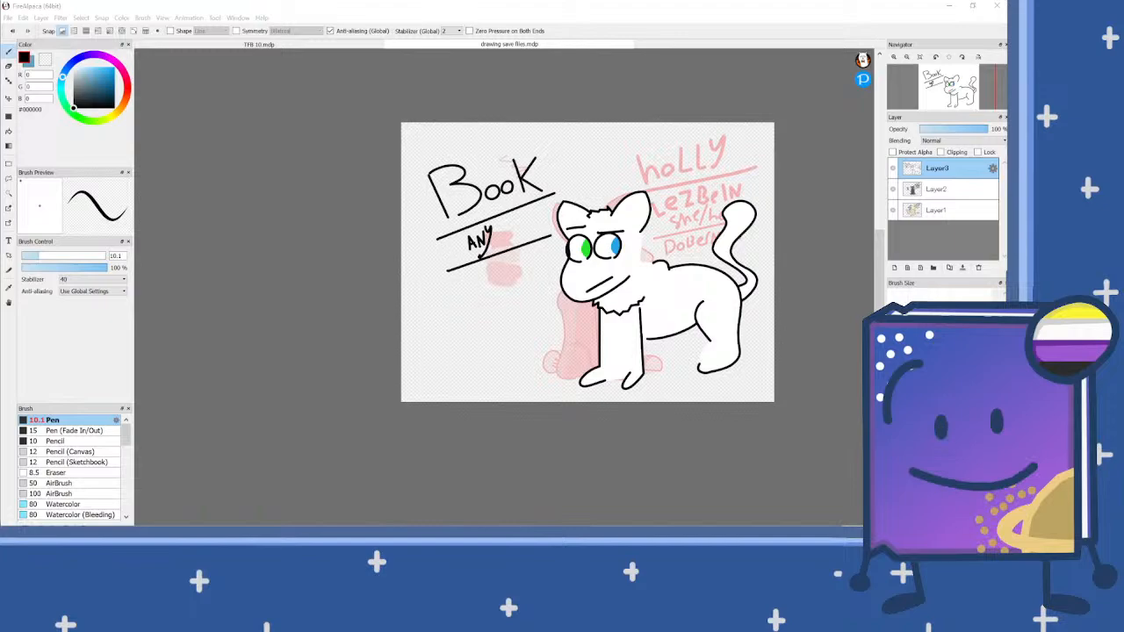
{"action": "scroll", "coordinate": [782, 403], "scroll_direction": "up", "scroll_amount": 3}
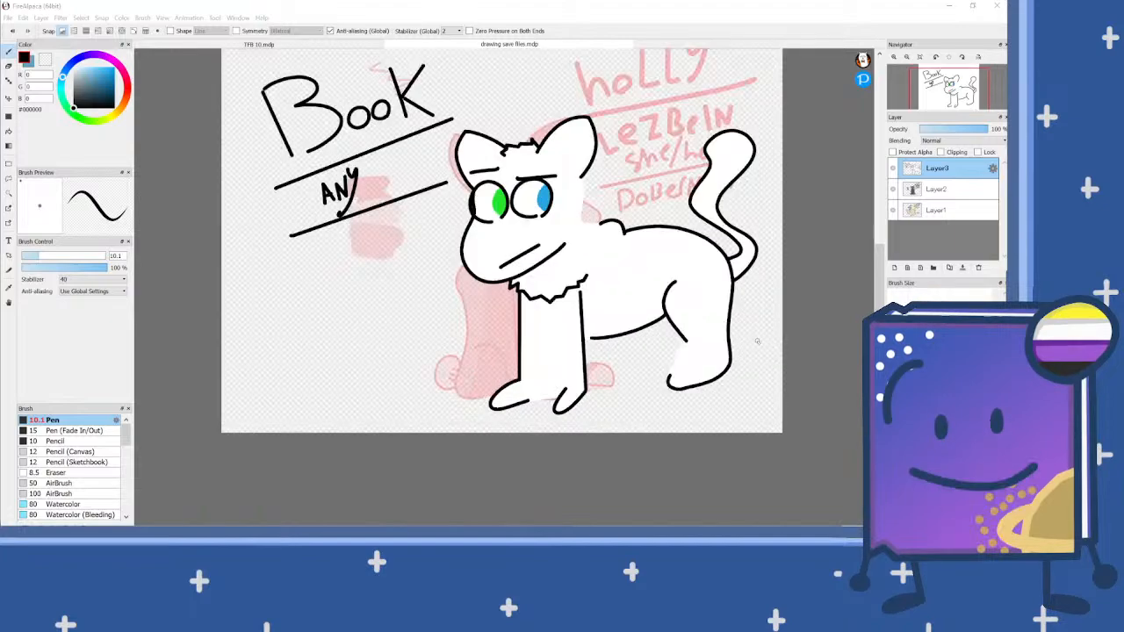
{"action": "scroll", "coordinate": [760, 393], "scroll_direction": "down", "scroll_amount": 3}
{"action": "scroll", "coordinate": [691, 269], "scroll_direction": "up", "scroll_amount": 3}
{"action": "scroll", "coordinate": [692, 269], "scroll_direction": "down", "scroll_amount": 1}
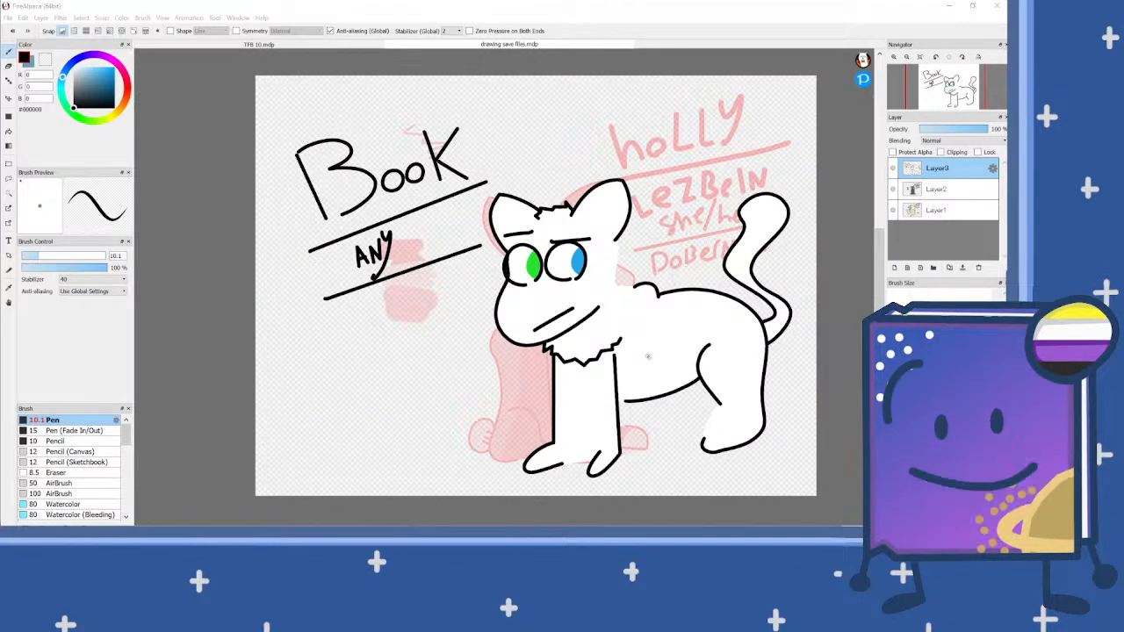
{"action": "scroll", "coordinate": [647, 356], "scroll_direction": "up", "scroll_amount": 1}
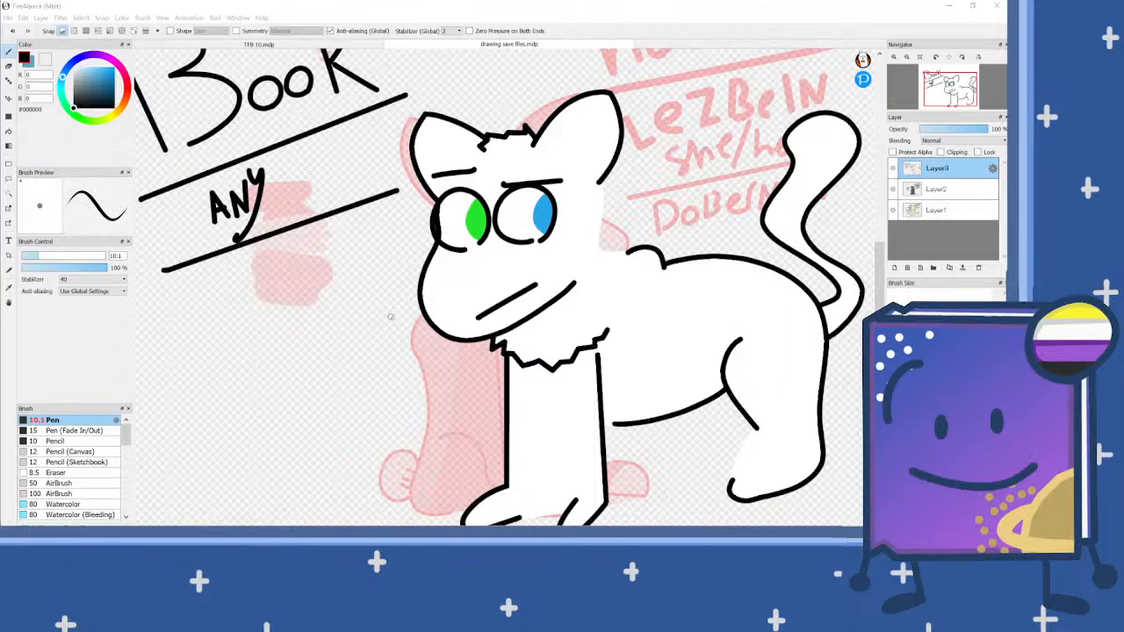
{"action": "scroll", "coordinate": [494, 253], "scroll_direction": "down", "scroll_amount": 2}
{"action": "scroll", "coordinate": [387, 275], "scroll_direction": "up", "scroll_amount": 1}
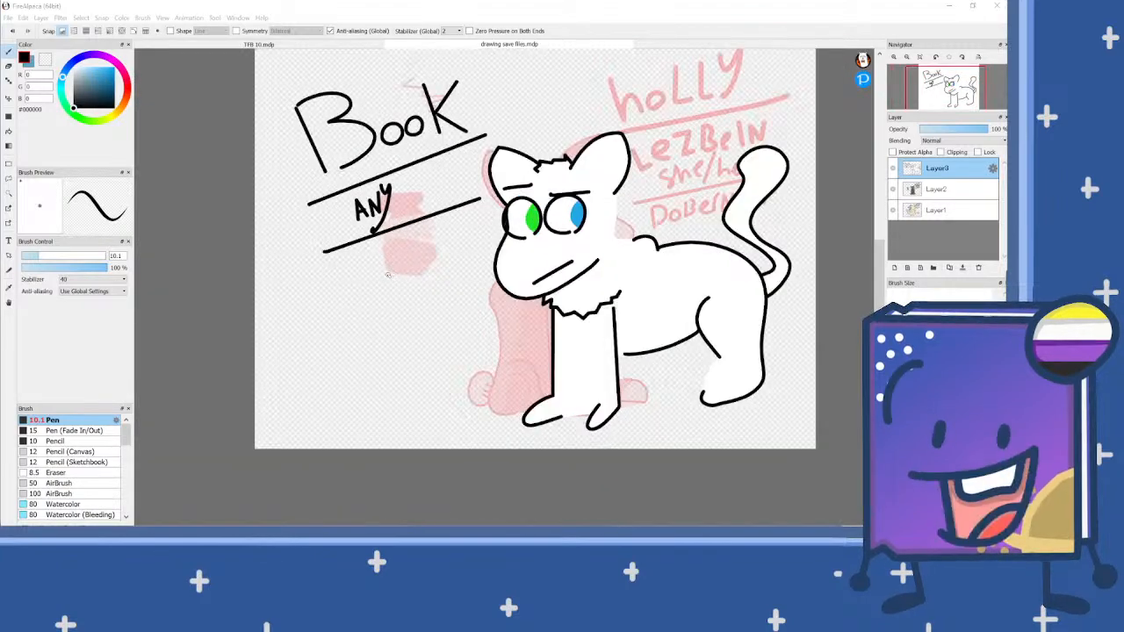
Step: Handwrite "STraIgTh" along the underside of the second diagonal line
{"action": "scroll", "coordinate": [387, 275], "scroll_direction": "up", "scroll_amount": 2}
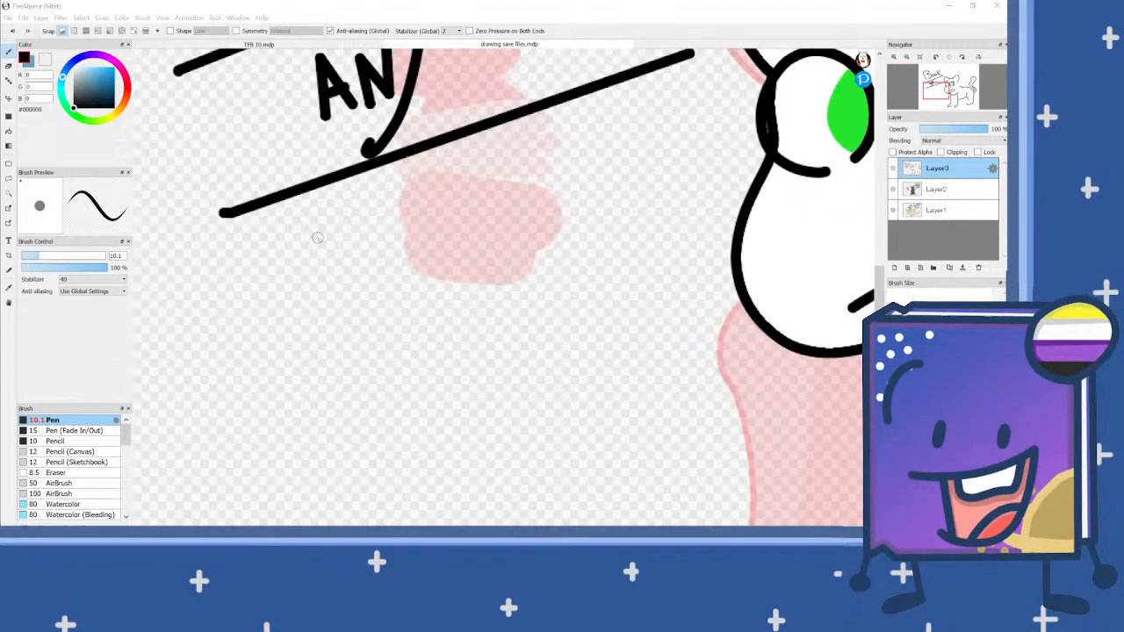
{"action": "scroll", "coordinate": [316, 238], "scroll_direction": "up", "scroll_amount": 2}
{"action": "mouse_move", "coordinate": [344, 189]}
{"action": "left_mouse_down"}
{"action": "mouse_move", "coordinate": [302, 220]}
{"action": "mouse_move", "coordinate": [385, 261]}
{"action": "mouse_move", "coordinate": [385, 307]}
{"action": "mouse_move", "coordinate": [329, 326]}
{"action": "left_mouse_up"}
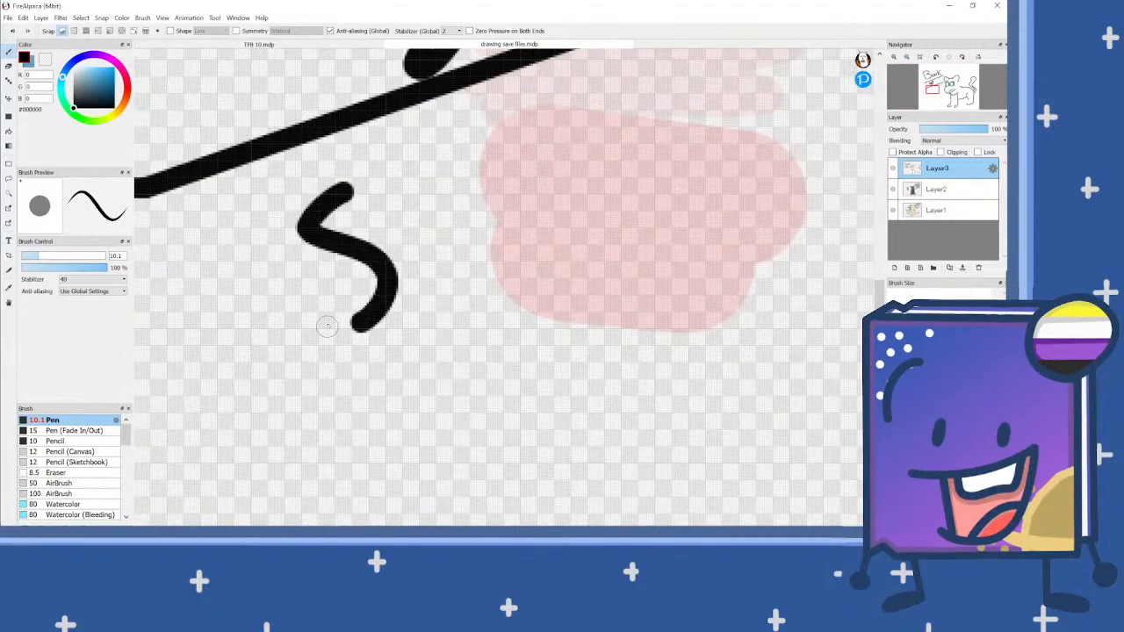
{"action": "left_click_drag", "start_coordinate": [382, 180], "coordinate": [457, 131]}
{"action": "left_click_drag", "start_coordinate": [414, 163], "coordinate": [447, 267]}
{"action": "mouse_move", "coordinate": [474, 158]}
{"action": "left_mouse_down"}
{"action": "mouse_move", "coordinate": [508, 230]}
{"action": "mouse_move", "coordinate": [531, 160]}
{"action": "mouse_move", "coordinate": [545, 197]}
{"action": "mouse_move", "coordinate": [587, 180]}
{"action": "mouse_move", "coordinate": [586, 221]}
{"action": "left_mouse_up"}
{"action": "left_click_drag", "start_coordinate": [587, 114], "coordinate": [639, 189]}
{"action": "mouse_move", "coordinate": [665, 124]}
{"action": "left_mouse_down"}
{"action": "mouse_move", "coordinate": [625, 114]}
{"action": "mouse_move", "coordinate": [655, 85]}
{"action": "mouse_move", "coordinate": [701, 149]}
{"action": "mouse_move", "coordinate": [671, 220]}
{"action": "left_mouse_up"}
{"action": "mouse_move", "coordinate": [693, 82]}
{"action": "left_mouse_down"}
{"action": "mouse_move", "coordinate": [742, 49]}
{"action": "mouse_move", "coordinate": [712, 160]}
{"action": "left_mouse_up"}
{"action": "mouse_move", "coordinate": [762, 55]}
{"action": "left_mouse_down"}
{"action": "mouse_move", "coordinate": [778, 123]}
{"action": "mouse_move", "coordinate": [792, 95]}
{"action": "mouse_move", "coordinate": [818, 114]}
{"action": "left_mouse_up"}
{"action": "scroll", "coordinate": [412, 264], "scroll_direction": "down", "scroll_amount": 5}
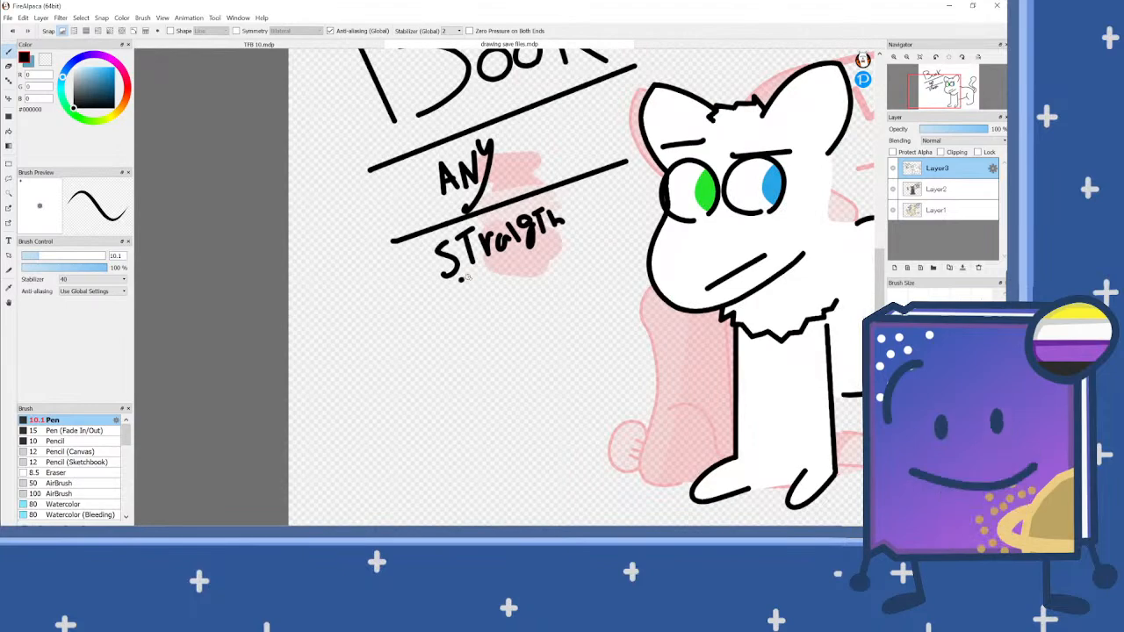
{"action": "left_click_drag", "start_coordinate": [443, 279], "coordinate": [555, 247]}
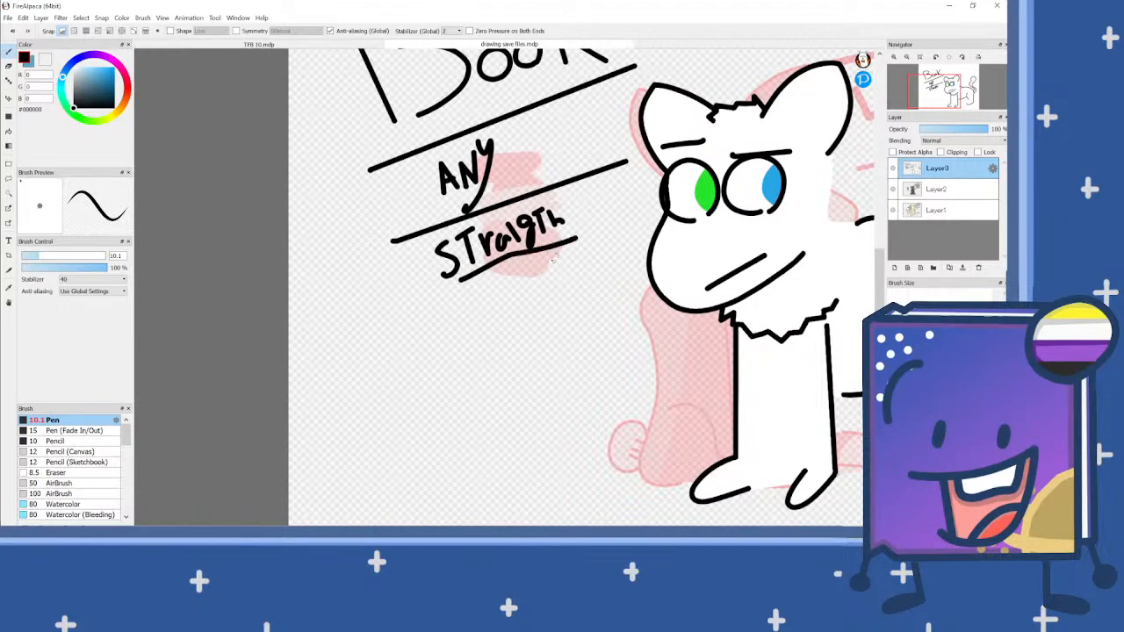
{"action": "scroll", "coordinate": [502, 309], "scroll_direction": "down", "scroll_amount": 3}
{"action": "scroll", "coordinate": [502, 309], "scroll_direction": "up", "scroll_amount": 3}
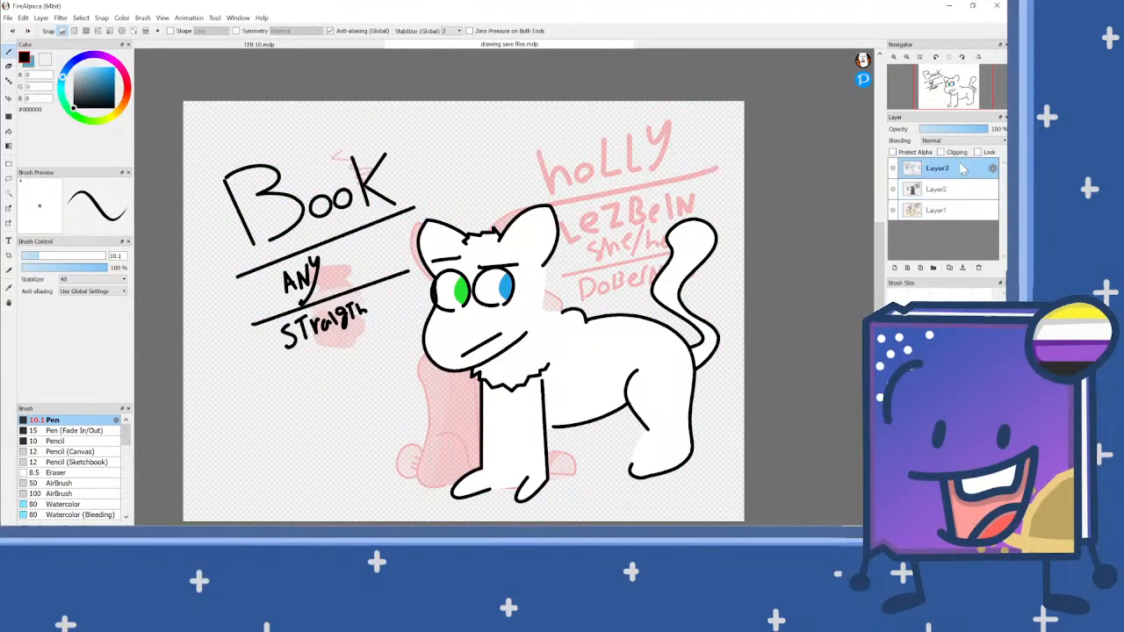
Step: Add a new layer above Layer3 and draw a new head's pointed ear, curly forehead tuft and ragged-edged second ear in black
{"action": "left_click", "coordinate": [894, 268]}
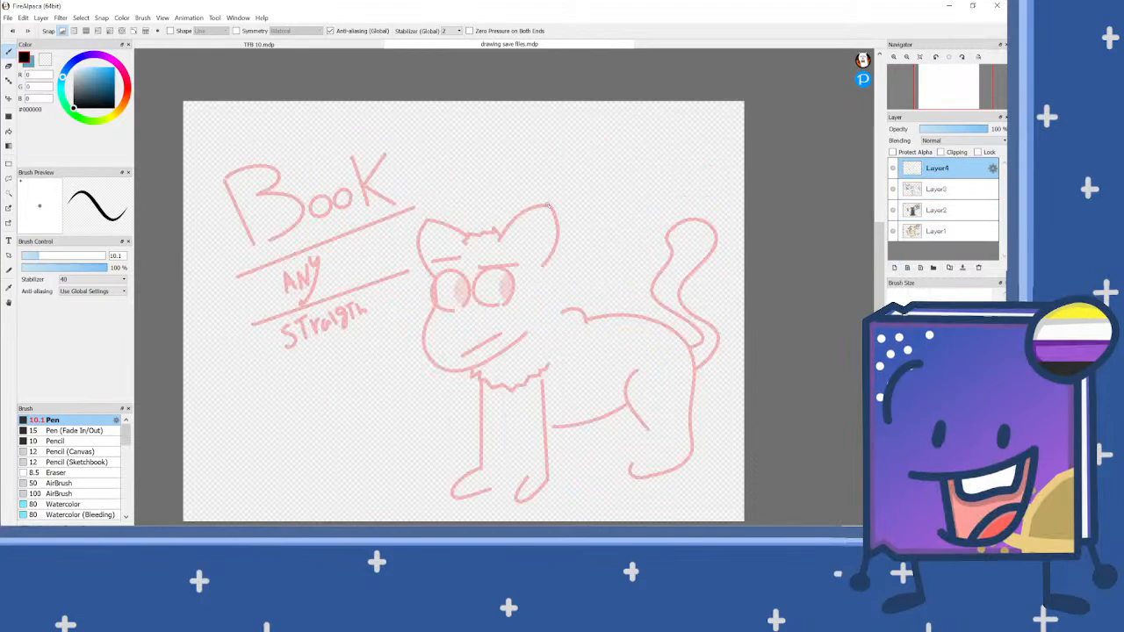
{"action": "scroll", "coordinate": [523, 296], "scroll_direction": "down", "scroll_amount": 1}
{"action": "scroll", "coordinate": [524, 295], "scroll_direction": "up", "scroll_amount": 1}
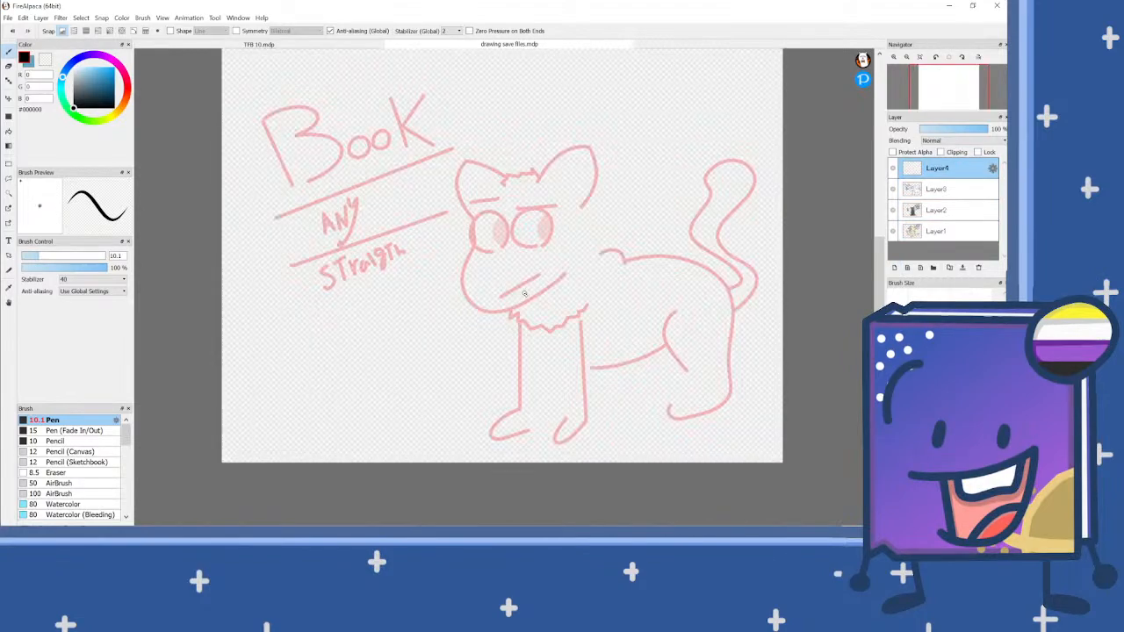
{"action": "scroll", "coordinate": [504, 233], "scroll_direction": "up", "scroll_amount": 1}
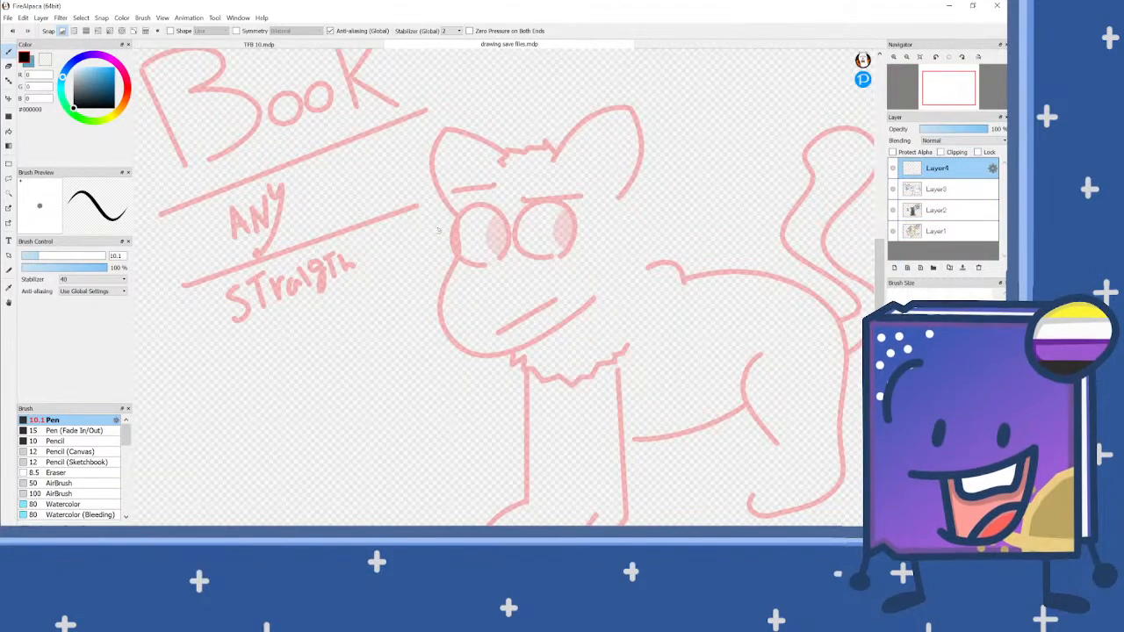
{"action": "mouse_move", "coordinate": [516, 144]}
{"action": "left_mouse_down"}
{"action": "mouse_move", "coordinate": [567, 102]}
{"action": "mouse_move", "coordinate": [579, 122]}
{"action": "mouse_move", "coordinate": [569, 188]}
{"action": "left_mouse_up"}
{"action": "mouse_move", "coordinate": [508, 156]}
{"action": "left_mouse_down"}
{"action": "mouse_move", "coordinate": [472, 138]}
{"action": "mouse_move", "coordinate": [460, 163]}
{"action": "mouse_move", "coordinate": [479, 163]}
{"action": "mouse_move", "coordinate": [461, 158]}
{"action": "mouse_move", "coordinate": [444, 179]}
{"action": "mouse_move", "coordinate": [476, 173]}
{"action": "mouse_move", "coordinate": [462, 184]}
{"action": "mouse_move", "coordinate": [469, 195]}
{"action": "mouse_move", "coordinate": [495, 181]}
{"action": "left_mouse_up"}
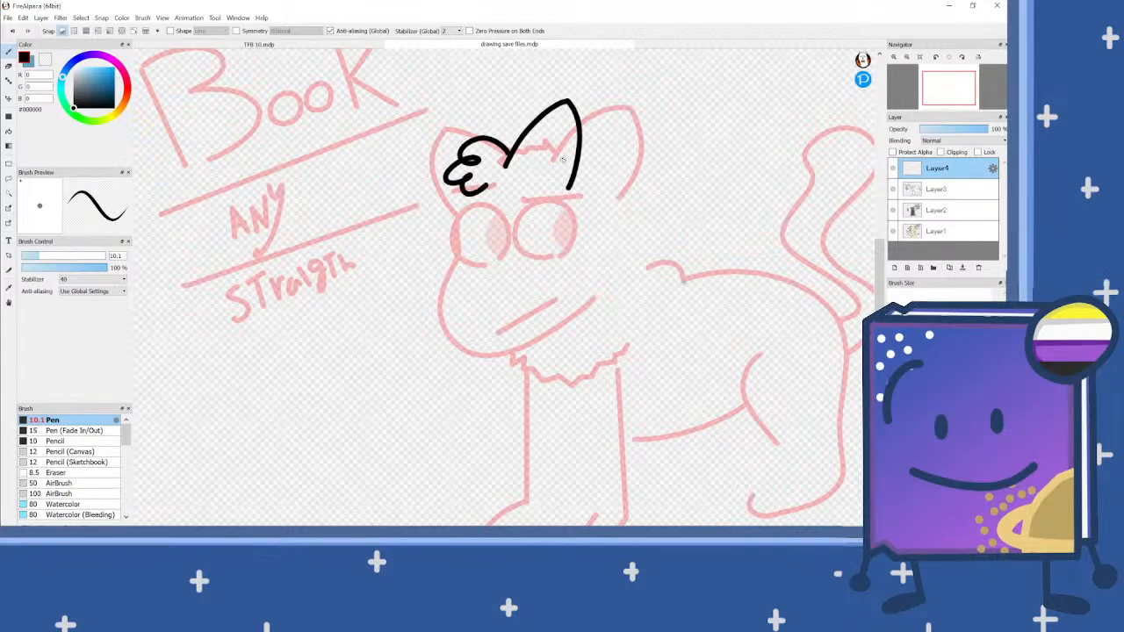
{"action": "mouse_move", "coordinate": [458, 130]}
{"action": "left_mouse_down"}
{"action": "mouse_move", "coordinate": [437, 119]}
{"action": "mouse_move", "coordinate": [432, 138]}
{"action": "mouse_move", "coordinate": [420, 136]}
{"action": "mouse_move", "coordinate": [391, 166]}
{"action": "mouse_move", "coordinate": [390, 188]}
{"action": "mouse_move", "coordinate": [412, 212]}
{"action": "left_mouse_up"}
Step: Draw two adjacent rounded, flat-topped eye outlines below the new head's ears
{"action": "scroll", "coordinate": [484, 187], "scroll_direction": "down", "scroll_amount": 2}
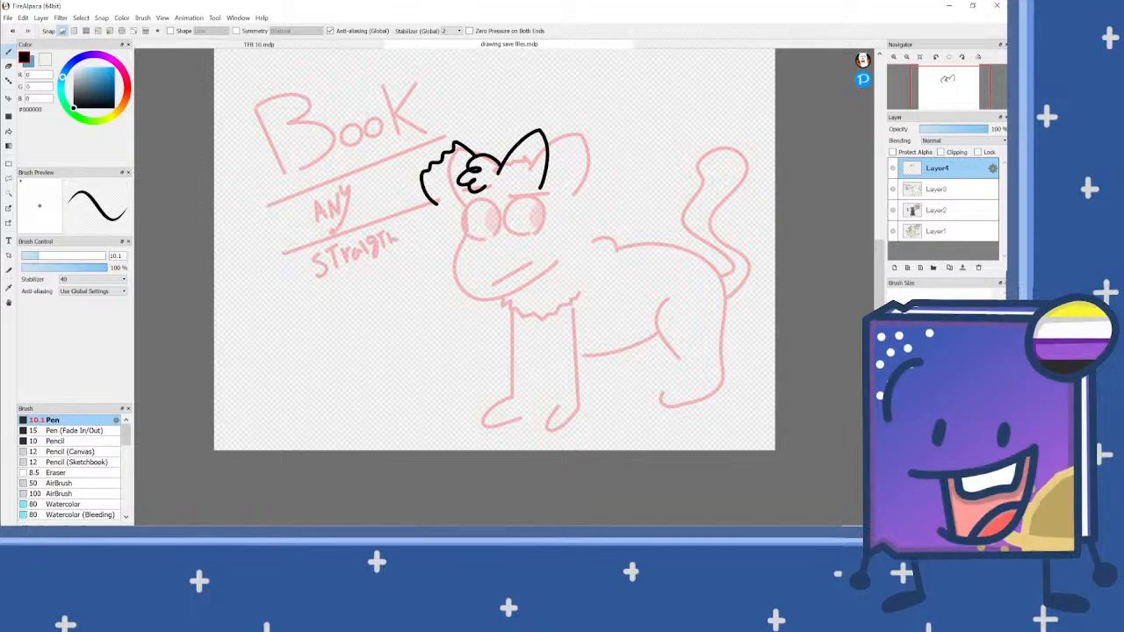
{"action": "scroll", "coordinate": [473, 208], "scroll_direction": "up", "scroll_amount": 1}
{"action": "scroll", "coordinate": [472, 208], "scroll_direction": "up", "scroll_amount": 3}
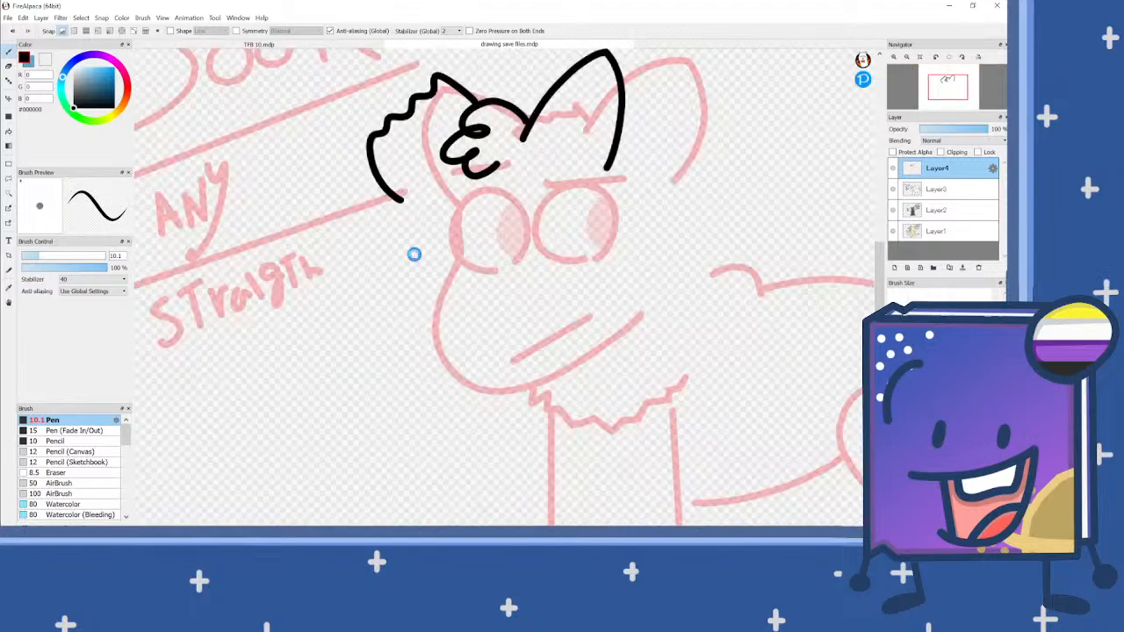
{"action": "mouse_move", "coordinate": [451, 290]}
{"action": "left_mouse_down"}
{"action": "mouse_move", "coordinate": [389, 277]}
{"action": "mouse_move", "coordinate": [389, 216]}
{"action": "mouse_move", "coordinate": [406, 191]}
{"action": "mouse_move", "coordinate": [525, 183]}
{"action": "mouse_move", "coordinate": [539, 214]}
{"action": "mouse_move", "coordinate": [519, 269]}
{"action": "mouse_move", "coordinate": [485, 284]}
{"action": "left_mouse_up"}
{"action": "mouse_move", "coordinate": [619, 272]}
{"action": "left_mouse_down"}
{"action": "mouse_move", "coordinate": [546, 203]}
{"action": "mouse_move", "coordinate": [561, 177]}
{"action": "mouse_move", "coordinate": [665, 168]}
{"action": "mouse_move", "coordinate": [679, 188]}
{"action": "mouse_move", "coordinate": [640, 263]}
{"action": "left_mouse_up"}
{"action": "scroll", "coordinate": [559, 229], "scroll_direction": "down", "scroll_amount": 2}
{"action": "scroll", "coordinate": [487, 268], "scroll_direction": "up", "scroll_amount": 2}
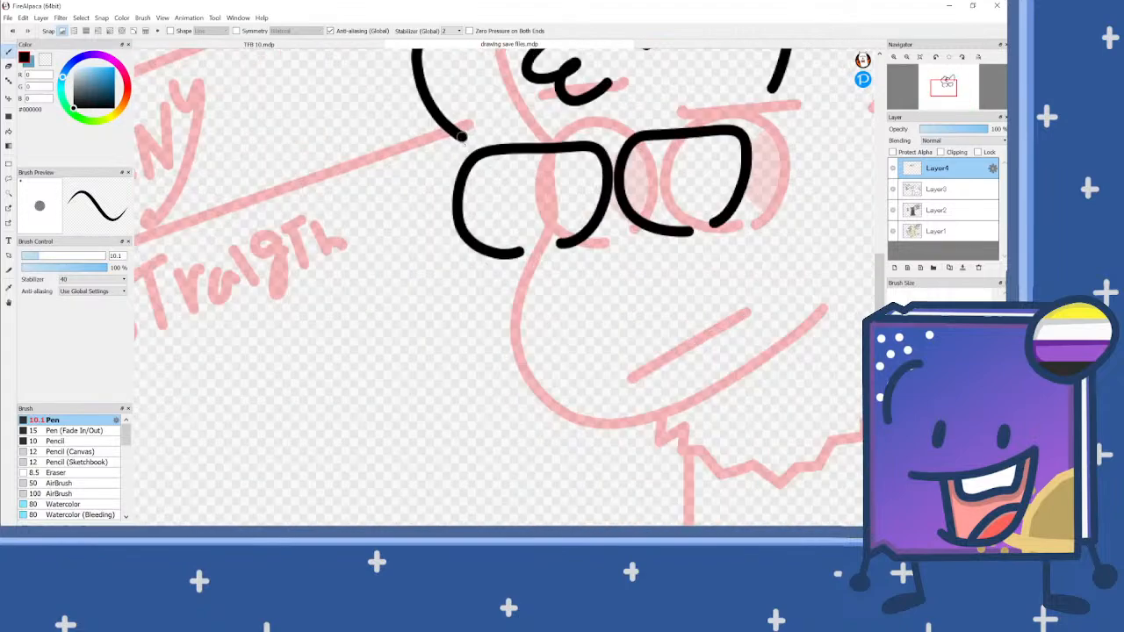
{"action": "mouse_move", "coordinate": [465, 262]}
{"action": "left_mouse_down"}
{"action": "mouse_move", "coordinate": [436, 335]}
{"action": "mouse_move", "coordinate": [460, 376]}
{"action": "mouse_move", "coordinate": [547, 388]}
{"action": "mouse_move", "coordinate": [681, 334]}
{"action": "left_mouse_up"}
{"action": "scroll", "coordinate": [529, 278], "scroll_direction": "down", "scroll_amount": 2}
{"action": "scroll", "coordinate": [516, 277], "scroll_direction": "up", "scroll_amount": 2}
{"action": "key", "text": "ctrl+z"}
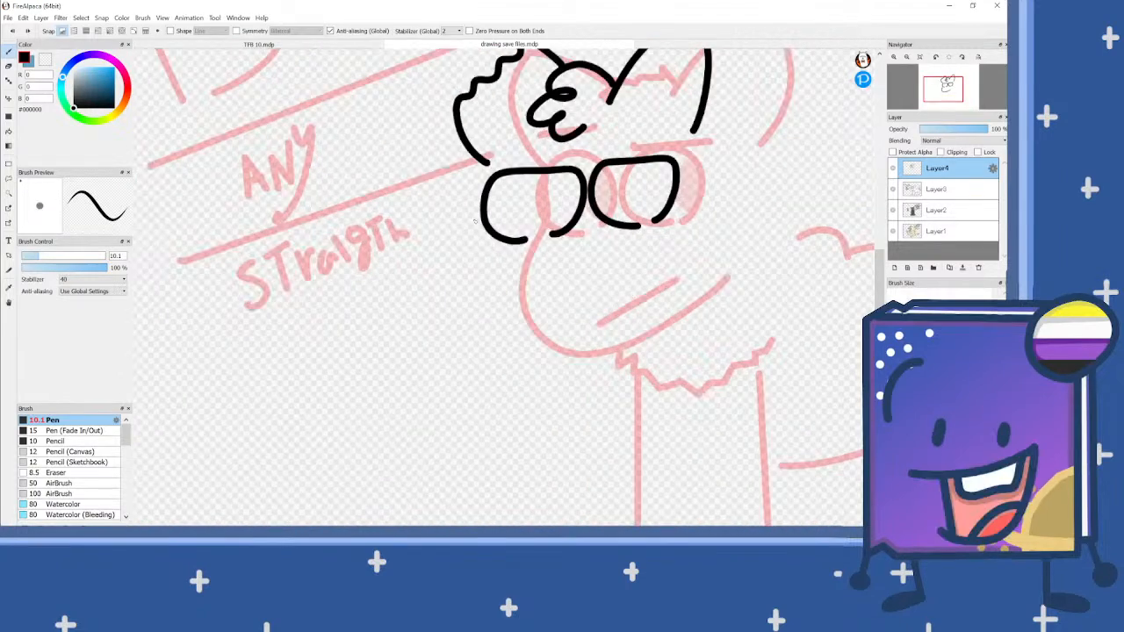
{"action": "mouse_move", "coordinate": [477, 261]}
{"action": "left_mouse_down"}
{"action": "mouse_move", "coordinate": [445, 323]}
{"action": "mouse_move", "coordinate": [471, 360]}
{"action": "mouse_move", "coordinate": [525, 374]}
{"action": "mouse_move", "coordinate": [665, 297]}
{"action": "left_mouse_up"}
{"action": "scroll", "coordinate": [664, 297], "scroll_direction": "down", "scroll_amount": 3}
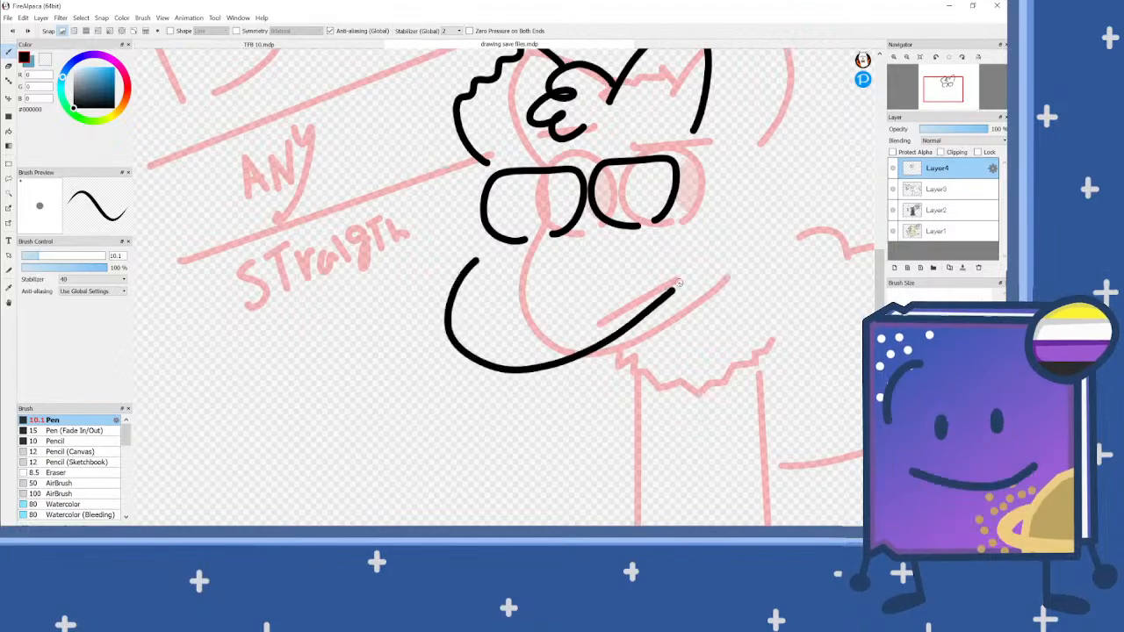
{"action": "scroll", "coordinate": [465, 243], "scroll_direction": "up", "scroll_amount": 4}
{"action": "key", "text": "ctrl+z"}
Step: Draw a wide curved muzzle outline beneath the eyes and a short, nearly flat eyebrow above each eye
{"action": "mouse_move", "coordinate": [444, 253]}
{"action": "left_mouse_down"}
{"action": "mouse_move", "coordinate": [425, 320]}
{"action": "mouse_move", "coordinate": [447, 362]}
{"action": "mouse_move", "coordinate": [547, 369]}
{"action": "mouse_move", "coordinate": [660, 330]}
{"action": "mouse_move", "coordinate": [746, 255]}
{"action": "left_mouse_up"}
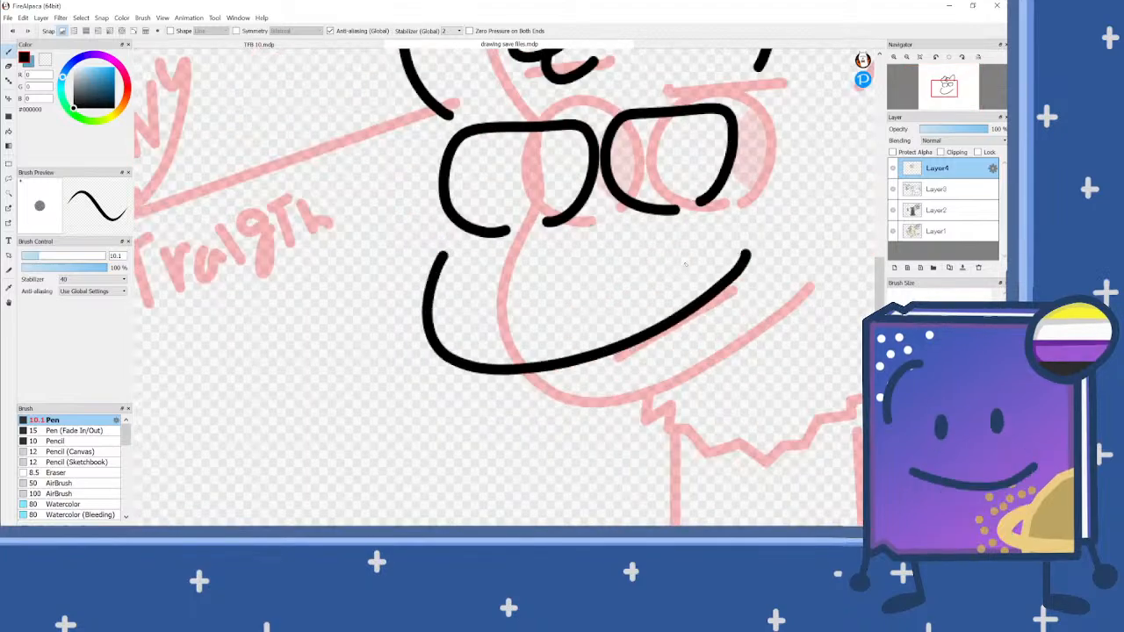
{"action": "scroll", "coordinate": [746, 255], "scroll_direction": "down", "scroll_amount": 2}
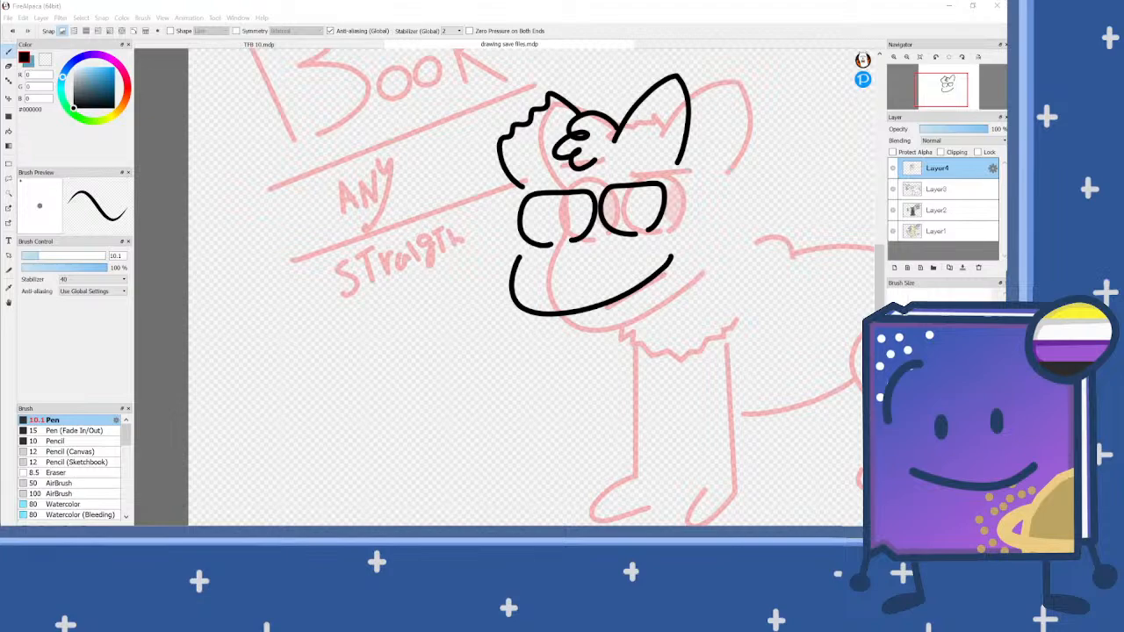
{"action": "scroll", "coordinate": [676, 202], "scroll_direction": "up", "scroll_amount": 2}
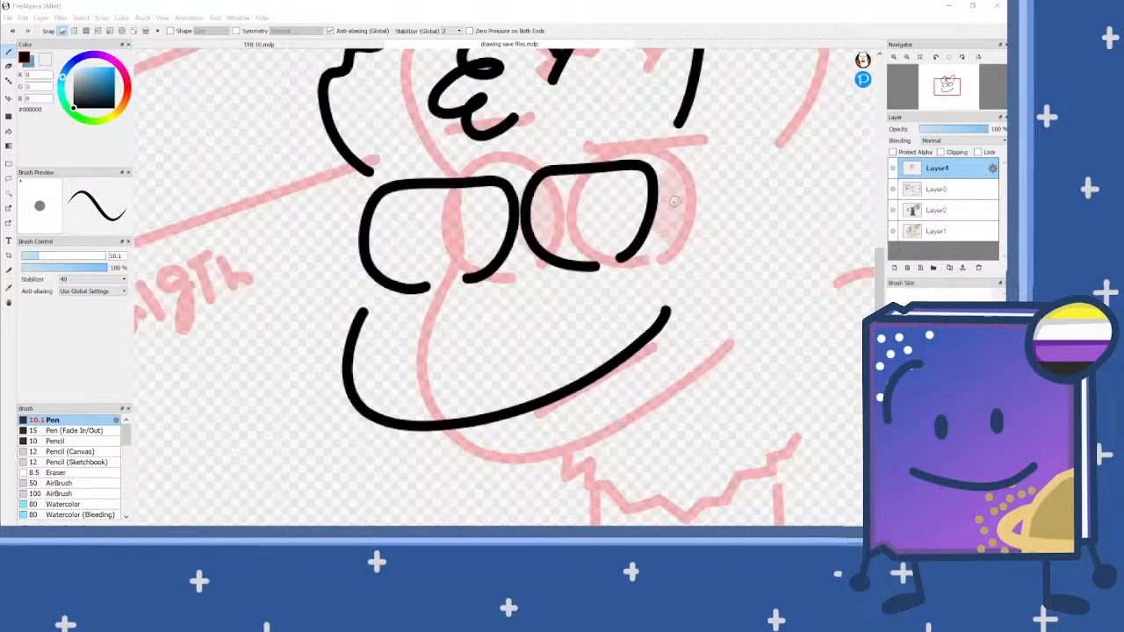
{"action": "left_click_drag", "start_coordinate": [391, 159], "coordinate": [474, 156]}
{"action": "left_click_drag", "start_coordinate": [569, 145], "coordinate": [651, 137]}
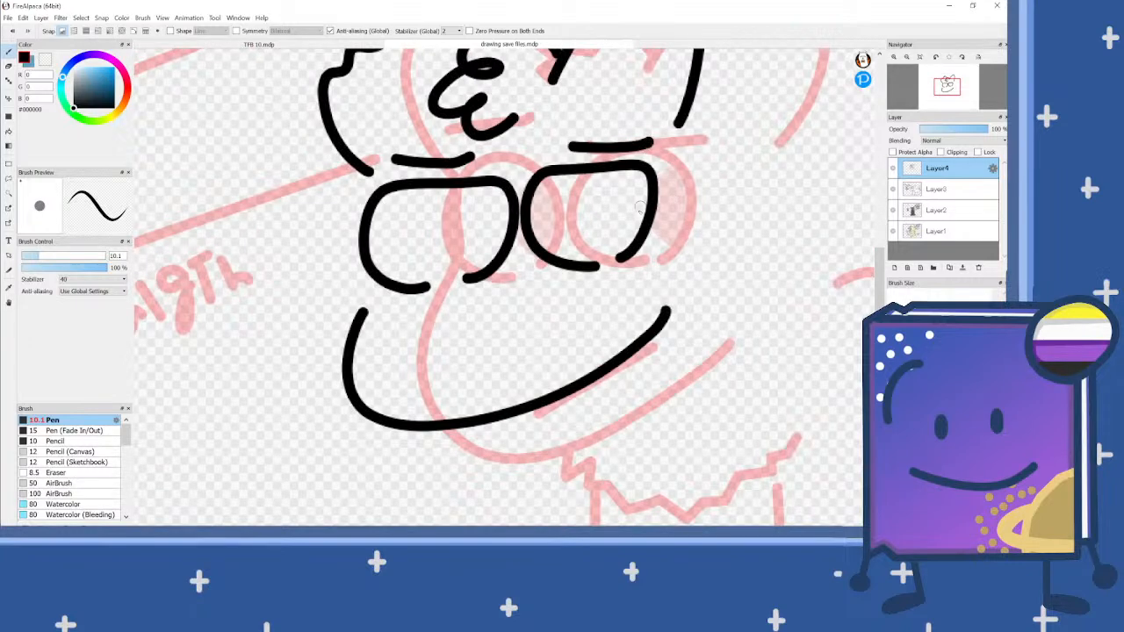
Step: Paint a solid black slanted oval pupil against the right edge of each eye
{"action": "scroll", "coordinate": [625, 241], "scroll_direction": "up", "scroll_amount": 1}
{"action": "mouse_move", "coordinate": [625, 241]}
{"action": "left_mouse_down"}
{"action": "mouse_move", "coordinate": [615, 252]}
{"action": "mouse_move", "coordinate": [623, 200]}
{"action": "mouse_move", "coordinate": [654, 165]}
{"action": "mouse_move", "coordinate": [623, 248]}
{"action": "mouse_move", "coordinate": [648, 174]}
{"action": "mouse_move", "coordinate": [634, 231]}
{"action": "mouse_move", "coordinate": [645, 184]}
{"action": "mouse_move", "coordinate": [646, 197]}
{"action": "left_mouse_up"}
{"action": "mouse_move", "coordinate": [441, 273]}
{"action": "left_mouse_down"}
{"action": "mouse_move", "coordinate": [428, 241]}
{"action": "mouse_move", "coordinate": [468, 185]}
{"action": "mouse_move", "coordinate": [466, 229]}
{"action": "mouse_move", "coordinate": [440, 273]}
{"action": "mouse_move", "coordinate": [464, 198]}
{"action": "mouse_move", "coordinate": [448, 263]}
{"action": "mouse_move", "coordinate": [444, 226]}
{"action": "left_mouse_up"}
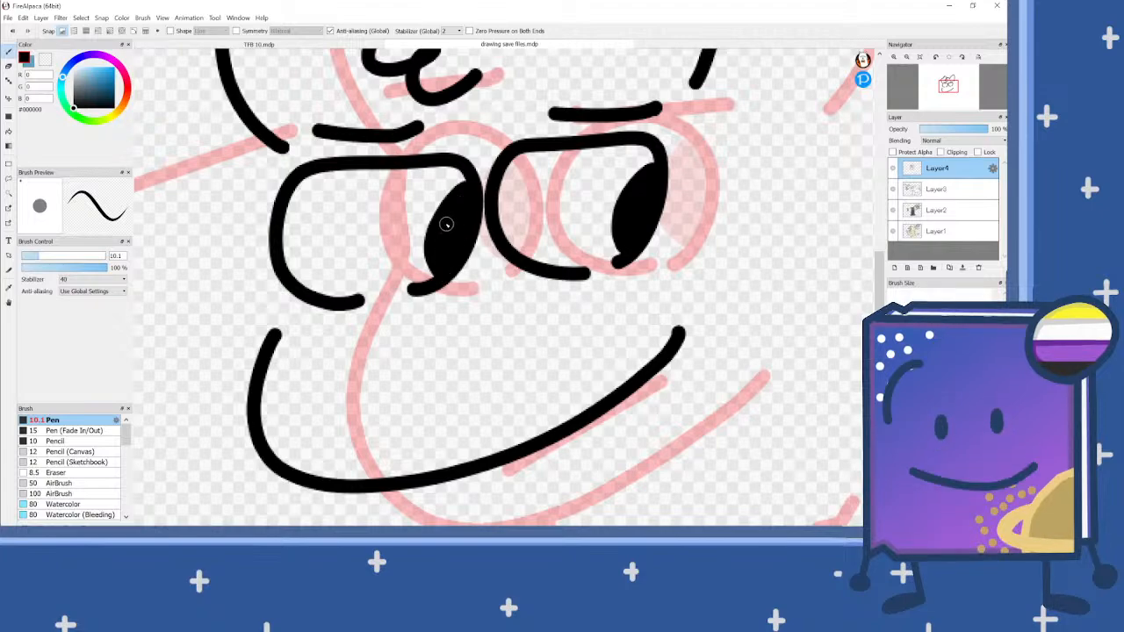
Step: Draw a gently curved, rising mouth line inside the muzzle, above its lower outline
{"action": "scroll", "coordinate": [455, 269], "scroll_direction": "down", "scroll_amount": 2}
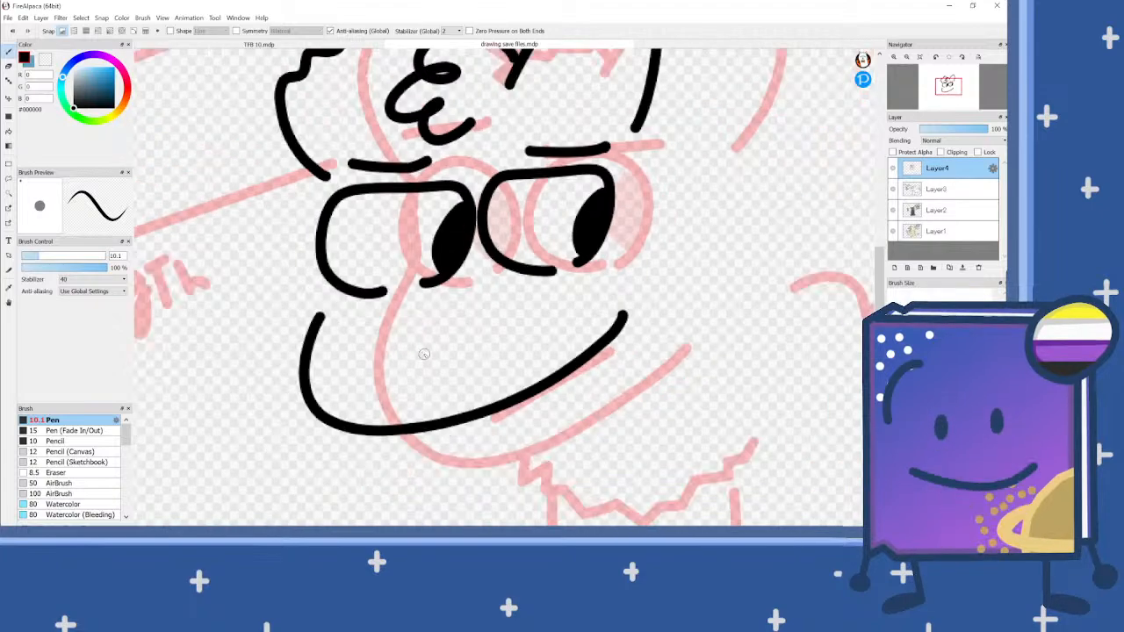
{"action": "scroll", "coordinate": [419, 367], "scroll_direction": "up", "scroll_amount": 2}
{"action": "mouse_move", "coordinate": [395, 399]}
{"action": "left_mouse_down"}
{"action": "mouse_move", "coordinate": [505, 376]}
{"action": "mouse_move", "coordinate": [575, 341]}
{"action": "left_mouse_up"}
{"action": "scroll", "coordinate": [458, 231], "scroll_direction": "down", "scroll_amount": 1}
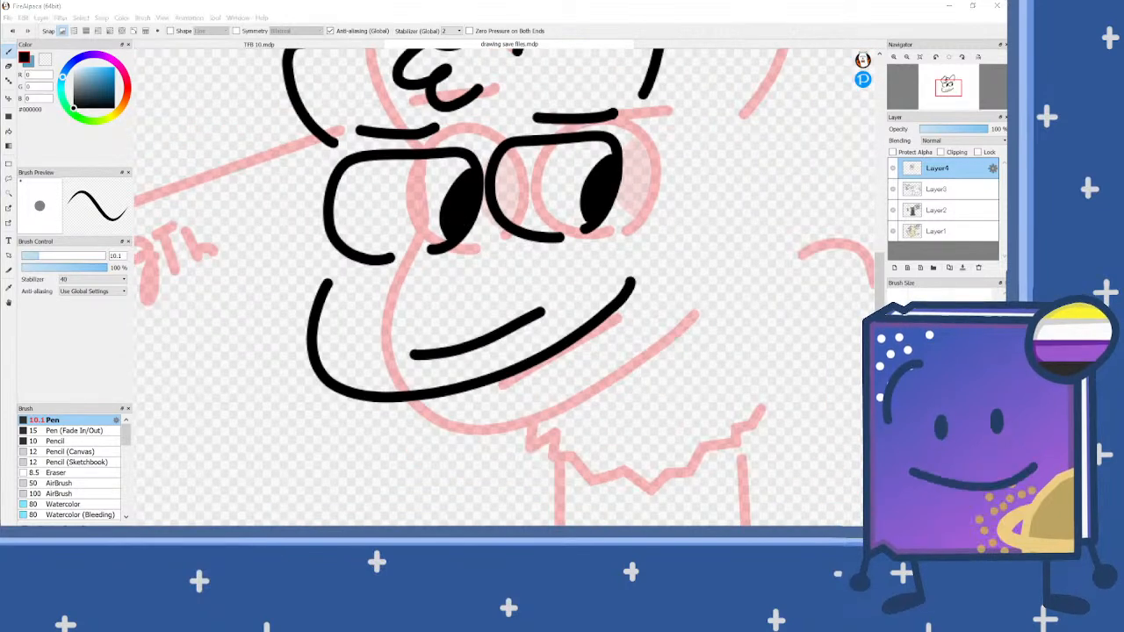
Step: Draw a wavy chest-fur edge below the muzzle and a long back line curving down around the rump
{"action": "scroll", "coordinate": [472, 303], "scroll_direction": "down", "scroll_amount": 1}
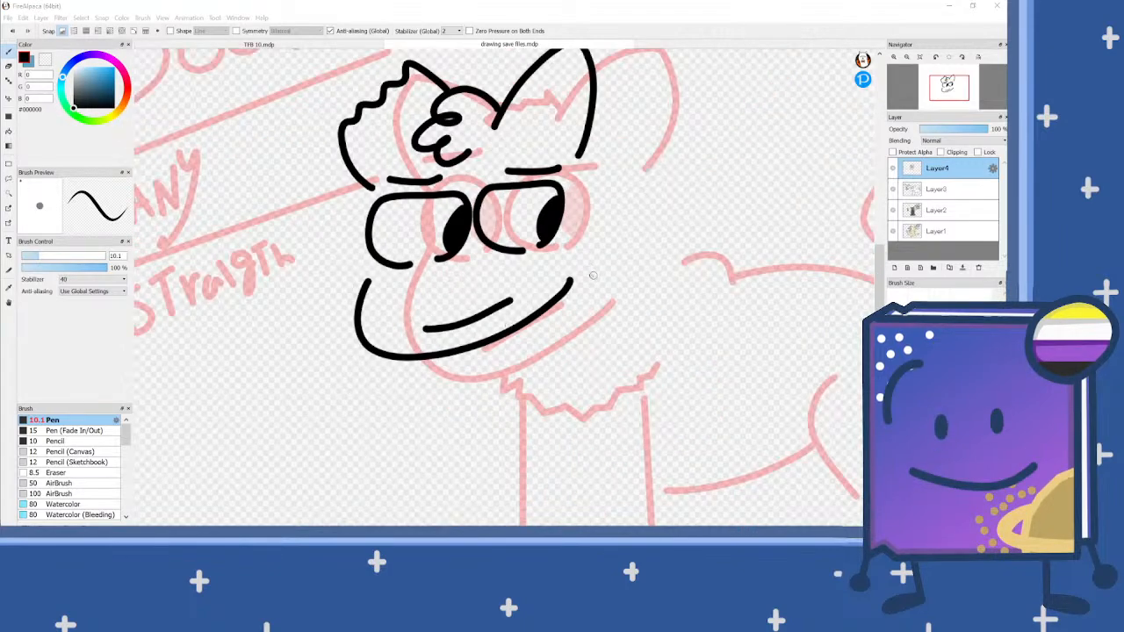
{"action": "mouse_move", "coordinate": [449, 355]}
{"action": "left_mouse_down"}
{"action": "mouse_move", "coordinate": [449, 389]}
{"action": "mouse_move", "coordinate": [463, 406]}
{"action": "mouse_move", "coordinate": [494, 392]}
{"action": "mouse_move", "coordinate": [494, 416]}
{"action": "mouse_move", "coordinate": [510, 426]}
{"action": "mouse_move", "coordinate": [544, 409]}
{"action": "mouse_move", "coordinate": [568, 421]}
{"action": "mouse_move", "coordinate": [616, 396]}
{"action": "left_mouse_up"}
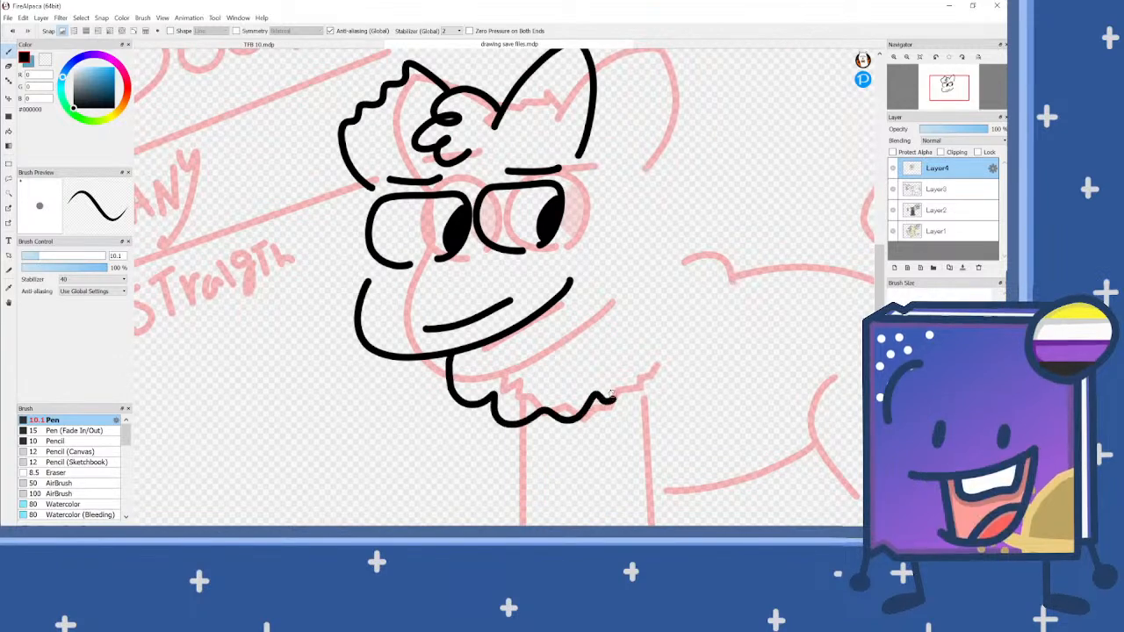
{"action": "mouse_move", "coordinate": [596, 276]}
{"action": "left_mouse_down"}
{"action": "mouse_move", "coordinate": [673, 296]}
{"action": "mouse_move", "coordinate": [770, 290]}
{"action": "mouse_move", "coordinate": [856, 338]}
{"action": "mouse_move", "coordinate": [861, 391]}
{"action": "mouse_move", "coordinate": [836, 483]}
{"action": "left_mouse_up"}
{"action": "scroll", "coordinate": [466, 214], "scroll_direction": "down", "scroll_amount": 3}
{"action": "scroll", "coordinate": [498, 284], "scroll_direction": "up", "scroll_amount": 3}
Step: Draw two slanted front legs with rounded, hooked paws beneath the chest fur
{"action": "left_click_drag", "start_coordinate": [396, 272], "coordinate": [410, 359]}
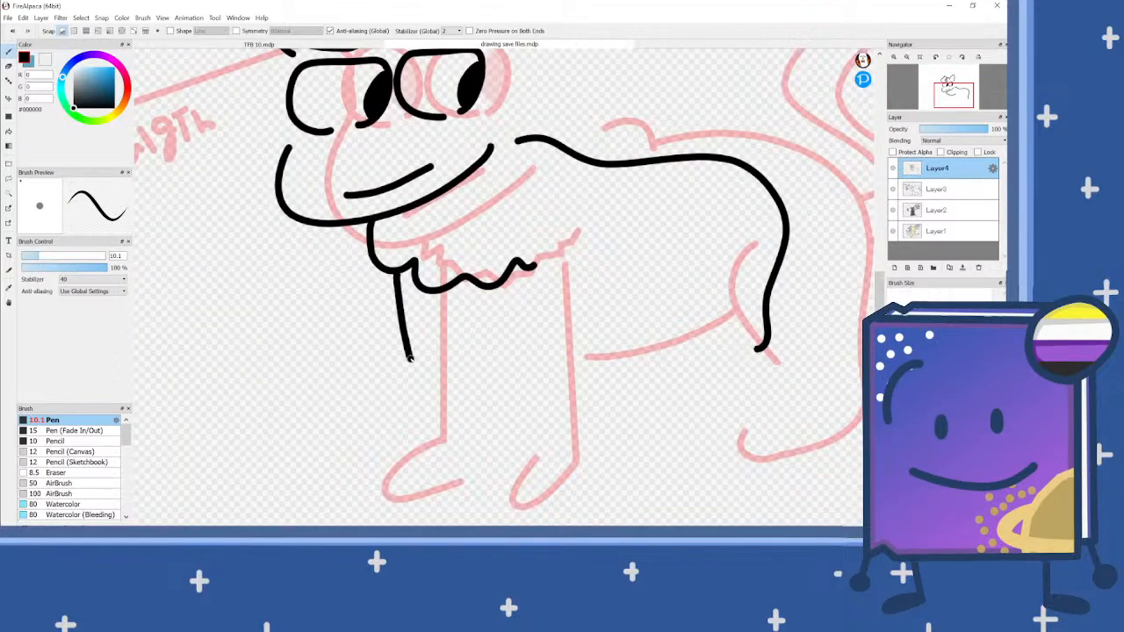
{"action": "key", "text": "ctrl+z"}
{"action": "mouse_move", "coordinate": [391, 274]}
{"action": "left_mouse_down"}
{"action": "mouse_move", "coordinate": [427, 377]}
{"action": "mouse_move", "coordinate": [397, 403]}
{"action": "mouse_move", "coordinate": [396, 424]}
{"action": "mouse_move", "coordinate": [450, 408]}
{"action": "left_mouse_up"}
{"action": "mouse_move", "coordinate": [524, 291]}
{"action": "left_mouse_down"}
{"action": "mouse_move", "coordinate": [534, 380]}
{"action": "mouse_move", "coordinate": [546, 392]}
{"action": "mouse_move", "coordinate": [504, 416]}
{"action": "mouse_move", "coordinate": [494, 403]}
{"action": "mouse_move", "coordinate": [512, 372]}
{"action": "left_mouse_up"}
Step: Draw a curved hind leg with a pointed foot and a gently sagging belly line joining it to the front legs
{"action": "mouse_move", "coordinate": [705, 259]}
{"action": "left_mouse_down"}
{"action": "mouse_move", "coordinate": [674, 290]}
{"action": "mouse_move", "coordinate": [673, 320]}
{"action": "mouse_move", "coordinate": [695, 345]}
{"action": "mouse_move", "coordinate": [673, 374]}
{"action": "mouse_move", "coordinate": [681, 383]}
{"action": "mouse_move", "coordinate": [746, 356]}
{"action": "left_mouse_up"}
{"action": "mouse_move", "coordinate": [671, 308]}
{"action": "left_mouse_down"}
{"action": "mouse_move", "coordinate": [618, 337]}
{"action": "mouse_move", "coordinate": [564, 327]}
{"action": "left_mouse_up"}
{"action": "scroll", "coordinate": [576, 314], "scroll_direction": "down", "scroll_amount": 1}
{"action": "key", "text": "ctrl+z"}
{"action": "scroll", "coordinate": [575, 309], "scroll_direction": "up", "scroll_amount": 2}
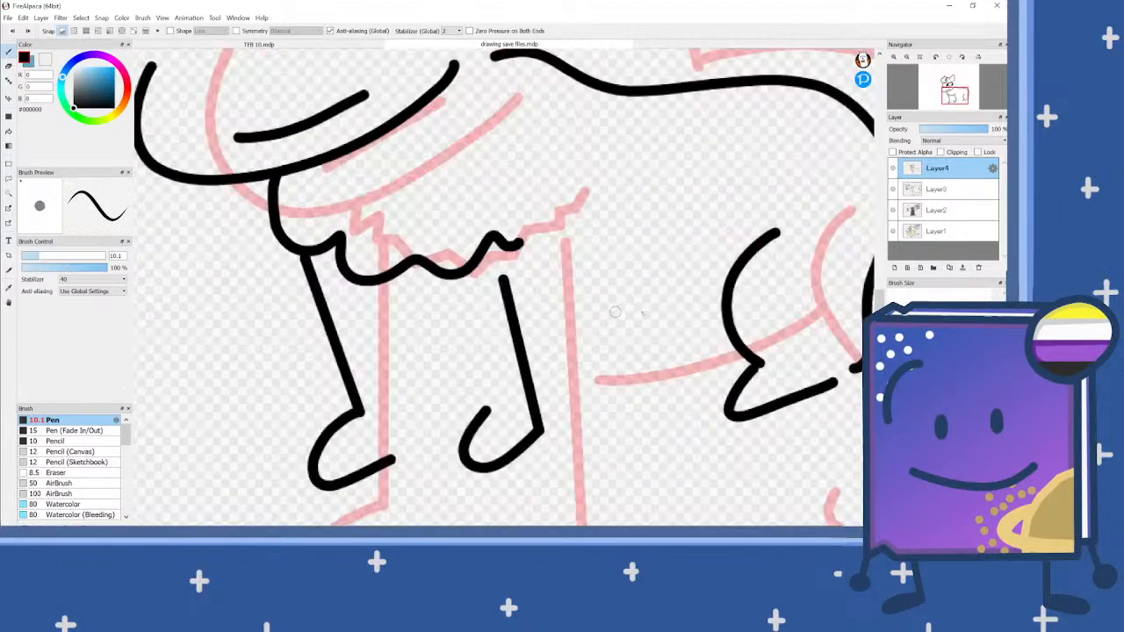
{"action": "mouse_move", "coordinate": [722, 306]}
{"action": "left_mouse_down"}
{"action": "mouse_move", "coordinate": [675, 328]}
{"action": "mouse_move", "coordinate": [544, 333]}
{"action": "mouse_move", "coordinate": [703, 303]}
{"action": "mouse_move", "coordinate": [732, 282]}
{"action": "left_mouse_up"}
{"action": "key", "text": "ctrl+z"}
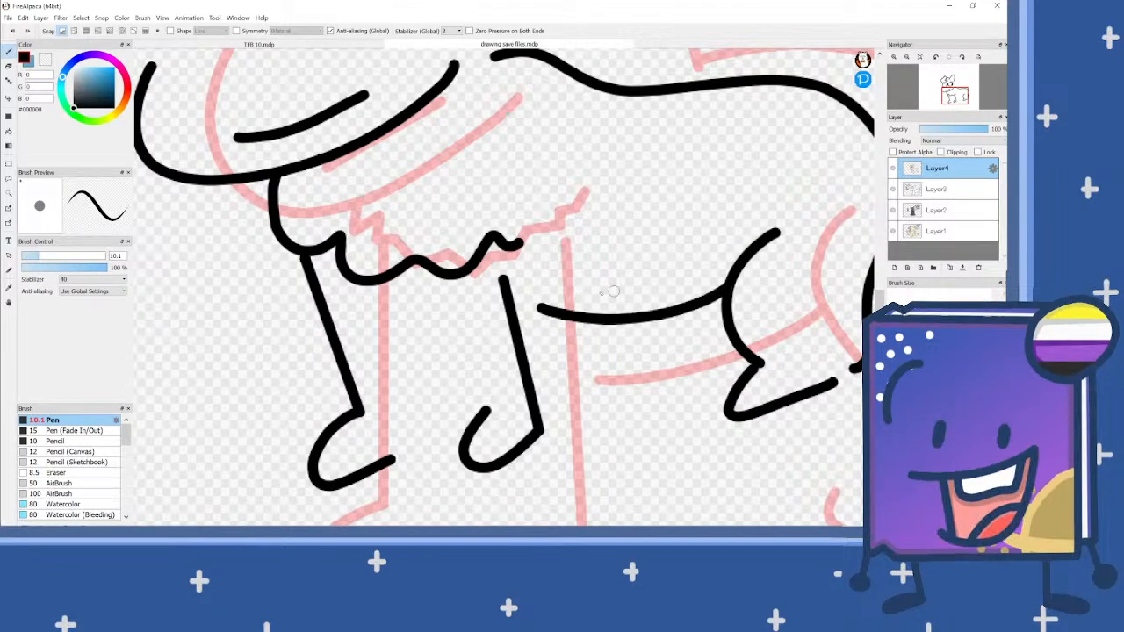
Step: Set the colour to brown #65391D and select the empty area around the black line art with the Magic Wand
{"action": "scroll", "coordinate": [653, 266], "scroll_direction": "down", "scroll_amount": 2}
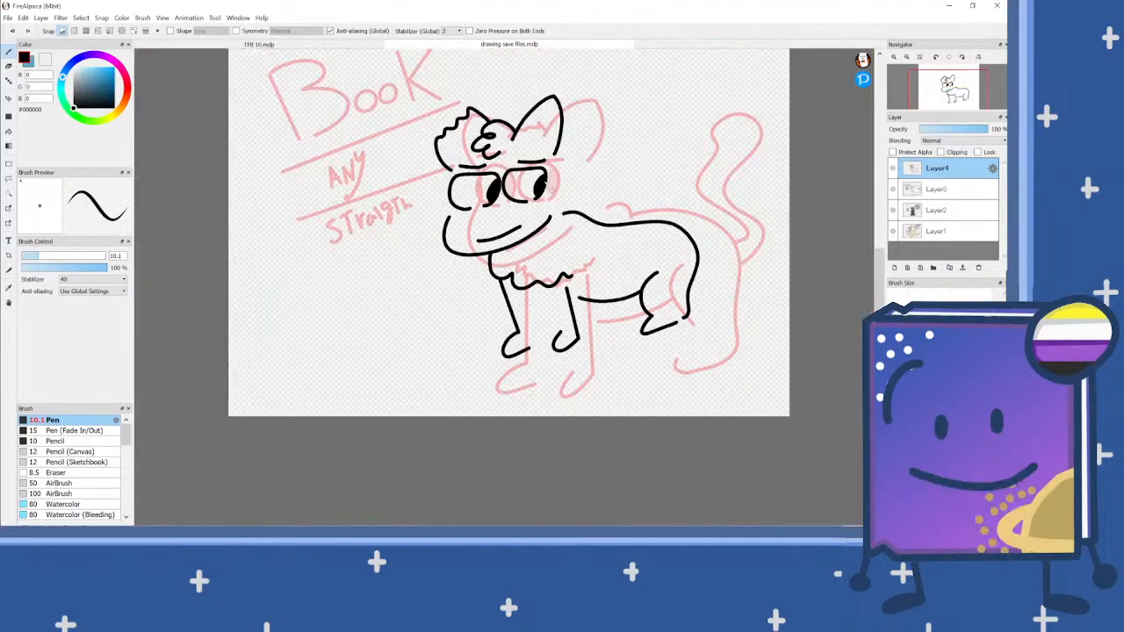
{"action": "scroll", "coordinate": [468, 197], "scroll_direction": "up", "scroll_amount": 2}
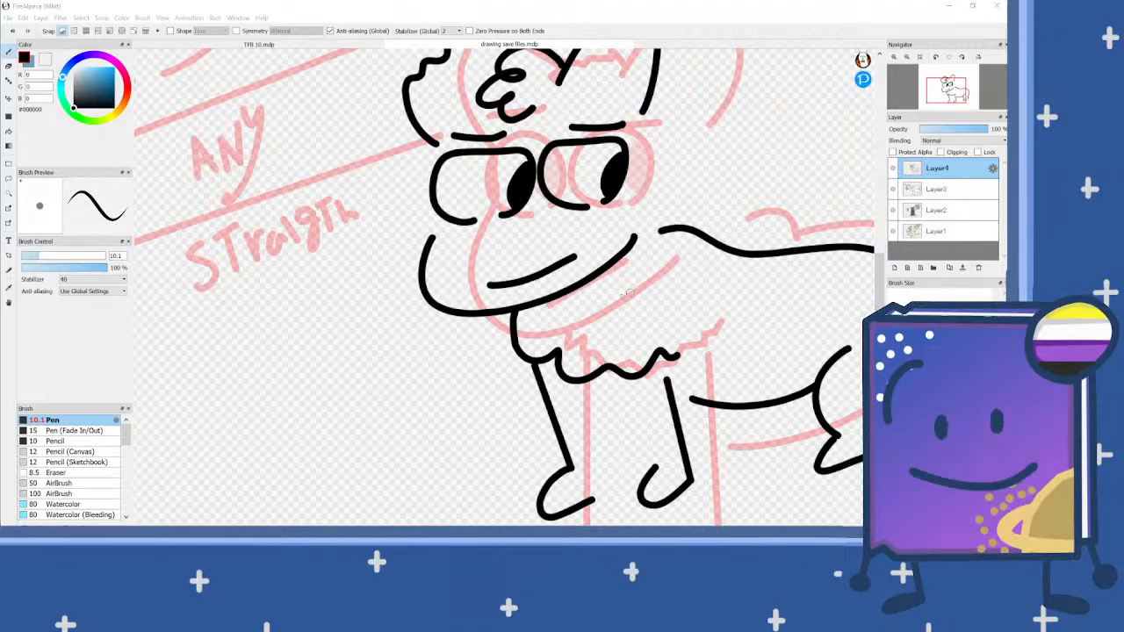
{"action": "scroll", "coordinate": [640, 292], "scroll_direction": "down", "scroll_amount": 1}
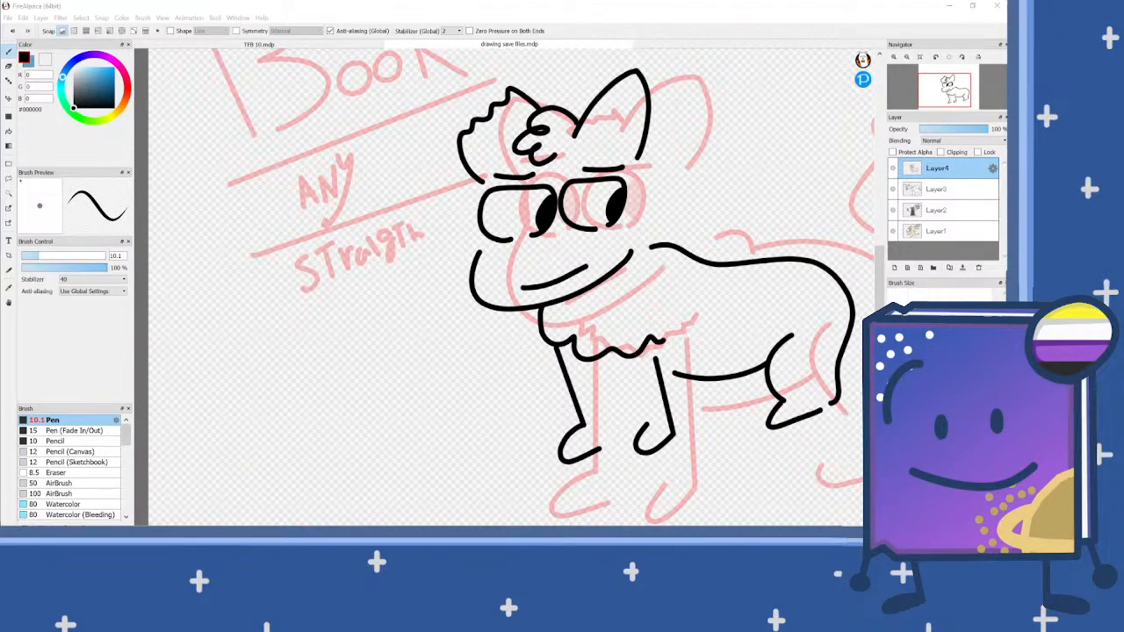
{"action": "scroll", "coordinate": [646, 303], "scroll_direction": "up", "scroll_amount": 1}
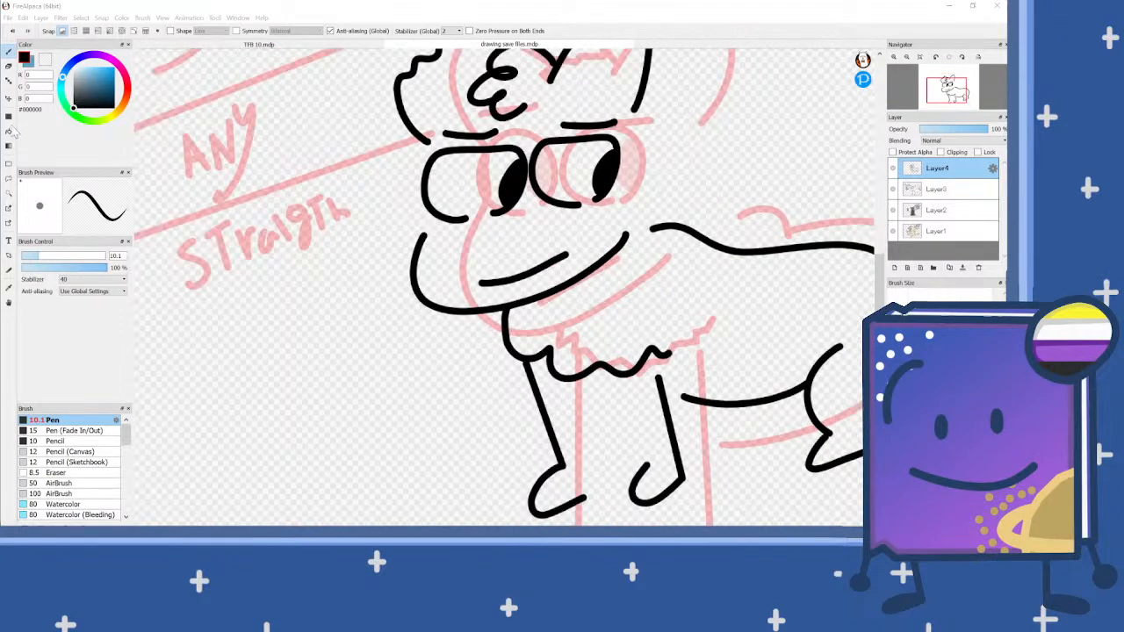
{"action": "left_click", "coordinate": [121, 101]}
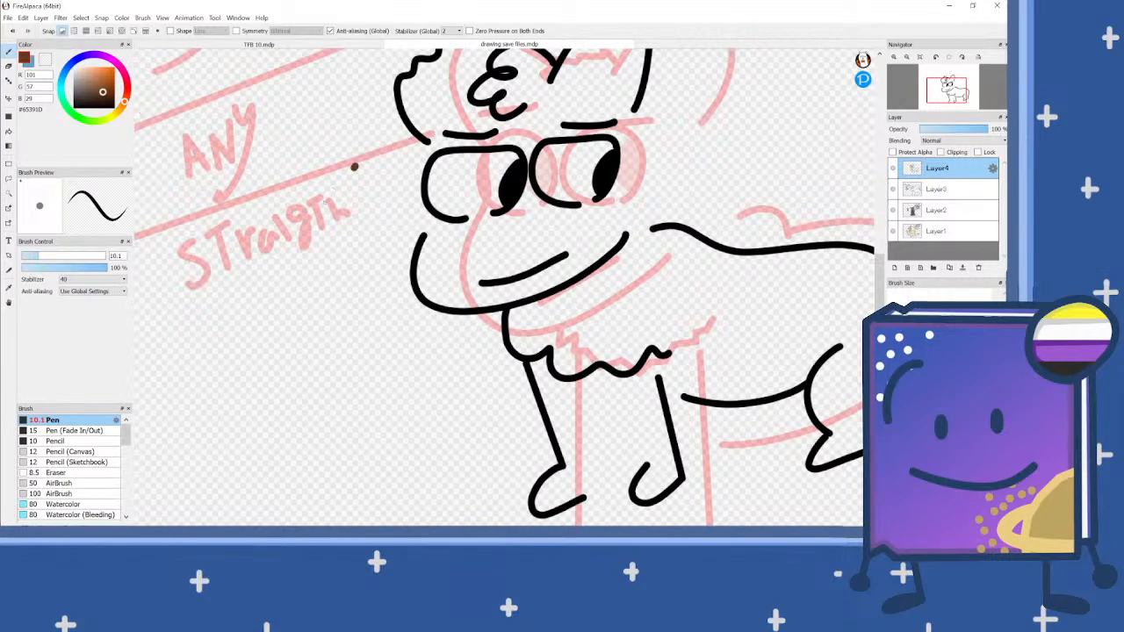
{"action": "mouse_move", "coordinate": [354, 166]}
{"action": "left_mouse_down"}
{"action": "mouse_move", "coordinate": [372, 229]}
{"action": "mouse_move", "coordinate": [345, 255]}
{"action": "left_mouse_up"}
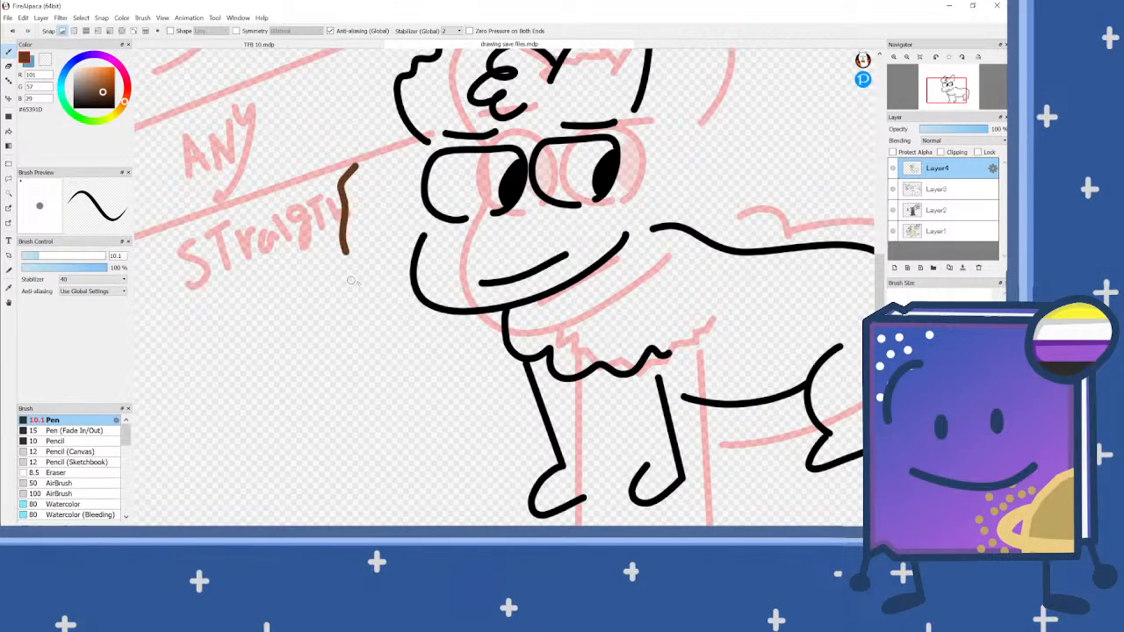
{"action": "key", "text": "ctrl+z"}
{"action": "left_click", "coordinate": [11, 195]}
{"action": "left_click", "coordinate": [677, 272]}
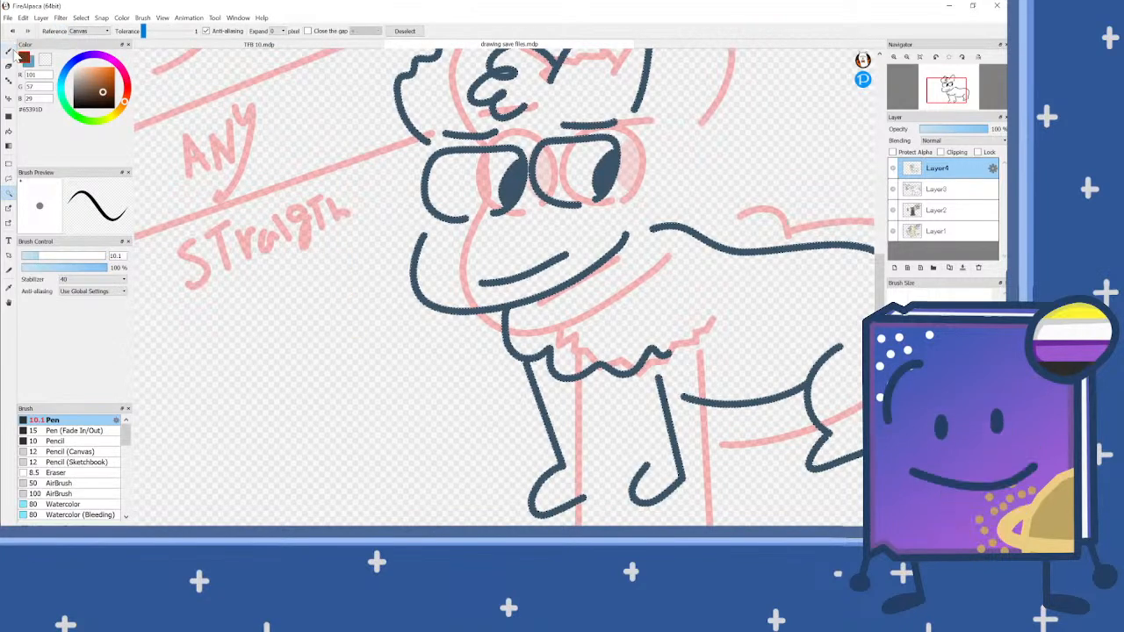
Step: With a 40 px Pen, paint the muzzle, the chest fur and a band along the upper back brown
{"action": "left_click", "coordinate": [9, 51]}
{"action": "left_click", "coordinate": [78, 255]}
{"action": "mouse_move", "coordinate": [553, 279]}
{"action": "left_mouse_down"}
{"action": "mouse_move", "coordinate": [449, 295]}
{"action": "mouse_move", "coordinate": [427, 273]}
{"action": "mouse_move", "coordinate": [440, 232]}
{"action": "mouse_move", "coordinate": [510, 224]}
{"action": "mouse_move", "coordinate": [533, 204]}
{"action": "mouse_move", "coordinate": [617, 216]}
{"action": "mouse_move", "coordinate": [606, 237]}
{"action": "mouse_move", "coordinate": [518, 282]}
{"action": "mouse_move", "coordinate": [479, 284]}
{"action": "mouse_move", "coordinate": [450, 261]}
{"action": "mouse_move", "coordinate": [584, 227]}
{"action": "mouse_move", "coordinate": [591, 241]}
{"action": "mouse_move", "coordinate": [469, 265]}
{"action": "mouse_move", "coordinate": [514, 283]}
{"action": "left_mouse_up"}
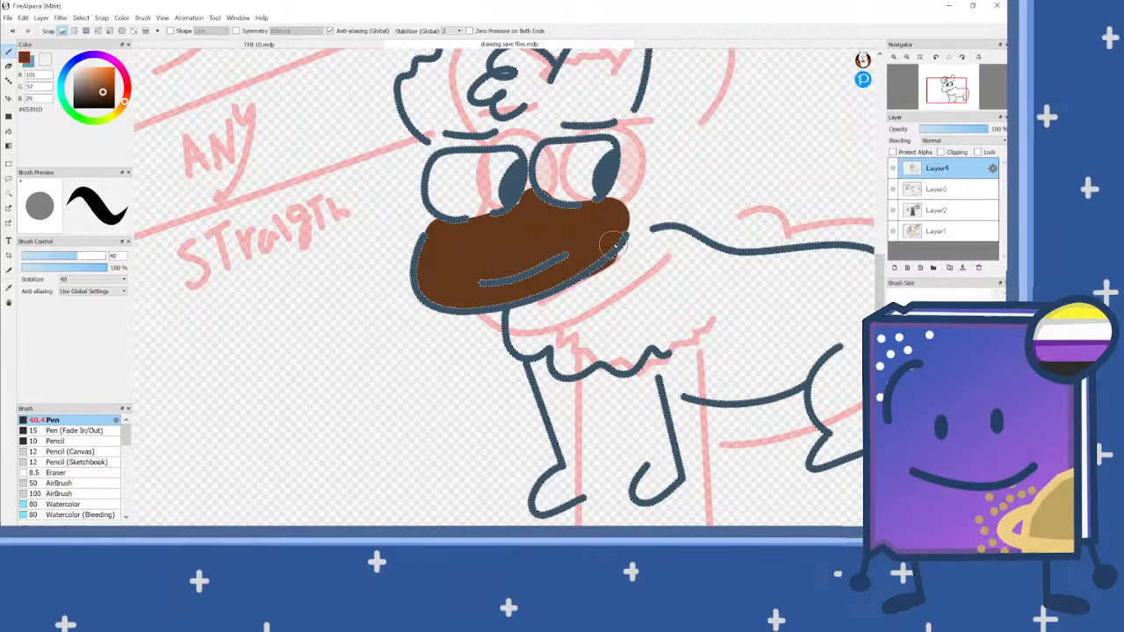
{"action": "mouse_move", "coordinate": [613, 246]}
{"action": "left_mouse_down"}
{"action": "mouse_move", "coordinate": [681, 242]}
{"action": "mouse_move", "coordinate": [825, 268]}
{"action": "mouse_move", "coordinate": [610, 276]}
{"action": "mouse_move", "coordinate": [832, 292]}
{"action": "mouse_move", "coordinate": [704, 269]}
{"action": "left_mouse_up"}
{"action": "mouse_move", "coordinate": [622, 270]}
{"action": "left_mouse_down"}
{"action": "mouse_move", "coordinate": [520, 320]}
{"action": "mouse_move", "coordinate": [521, 342]}
{"action": "mouse_move", "coordinate": [557, 336]}
{"action": "mouse_move", "coordinate": [577, 368]}
{"action": "mouse_move", "coordinate": [663, 340]}
{"action": "mouse_move", "coordinate": [704, 384]}
{"action": "mouse_move", "coordinate": [657, 373]}
{"action": "mouse_move", "coordinate": [611, 316]}
{"action": "mouse_move", "coordinate": [569, 332]}
{"action": "mouse_move", "coordinate": [564, 323]}
{"action": "mouse_move", "coordinate": [652, 276]}
{"action": "mouse_move", "coordinate": [557, 323]}
{"action": "mouse_move", "coordinate": [577, 346]}
{"action": "mouse_move", "coordinate": [665, 330]}
{"action": "mouse_move", "coordinate": [631, 293]}
{"action": "mouse_move", "coordinate": [605, 313]}
{"action": "mouse_move", "coordinate": [662, 285]}
{"action": "mouse_move", "coordinate": [780, 308]}
{"action": "mouse_move", "coordinate": [836, 275]}
{"action": "left_mouse_up"}
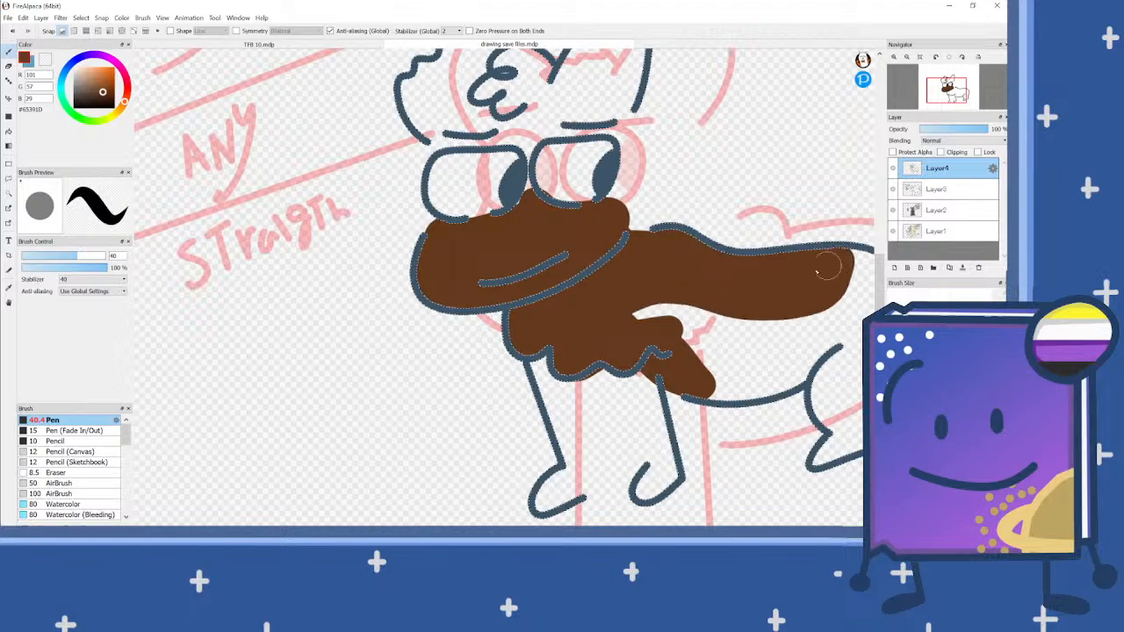
Step: Fill the rest of the torso and the hindquarters with brown, down to the hind foot
{"action": "scroll", "coordinate": [556, 306], "scroll_direction": "down", "scroll_amount": 2}
{"action": "scroll", "coordinate": [698, 318], "scroll_direction": "up", "scroll_amount": 3}
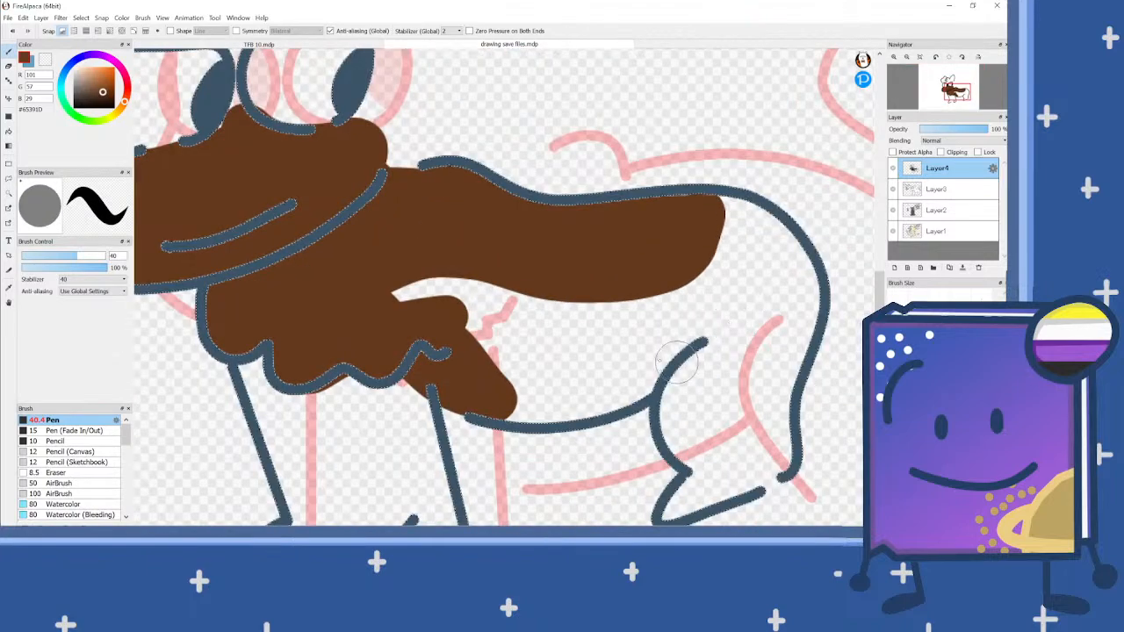
{"action": "mouse_move", "coordinate": [479, 413]}
{"action": "left_mouse_down"}
{"action": "mouse_move", "coordinate": [511, 393]}
{"action": "mouse_move", "coordinate": [523, 399]}
{"action": "mouse_move", "coordinate": [508, 406]}
{"action": "mouse_move", "coordinate": [584, 401]}
{"action": "mouse_move", "coordinate": [654, 378]}
{"action": "mouse_move", "coordinate": [716, 282]}
{"action": "mouse_move", "coordinate": [720, 226]}
{"action": "mouse_move", "coordinate": [698, 226]}
{"action": "left_mouse_up"}
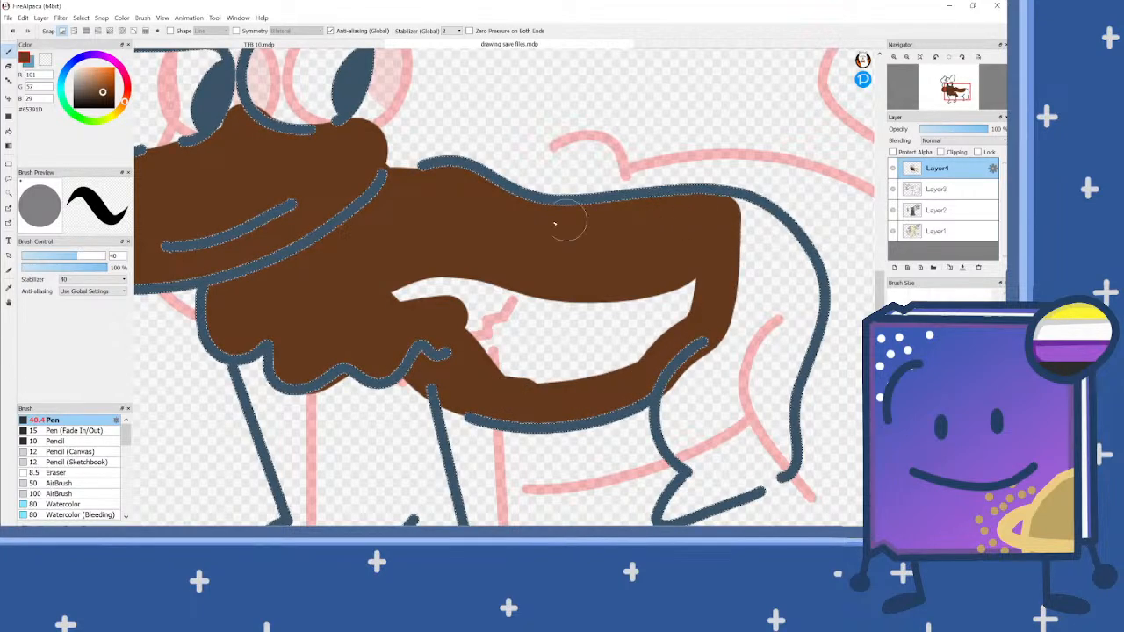
{"action": "mouse_move", "coordinate": [358, 281]}
{"action": "left_mouse_down"}
{"action": "mouse_move", "coordinate": [383, 295]}
{"action": "mouse_move", "coordinate": [649, 281]}
{"action": "mouse_move", "coordinate": [703, 294]}
{"action": "mouse_move", "coordinate": [425, 331]}
{"action": "mouse_move", "coordinate": [476, 360]}
{"action": "mouse_move", "coordinate": [690, 328]}
{"action": "mouse_move", "coordinate": [657, 355]}
{"action": "mouse_move", "coordinate": [483, 371]}
{"action": "left_mouse_up"}
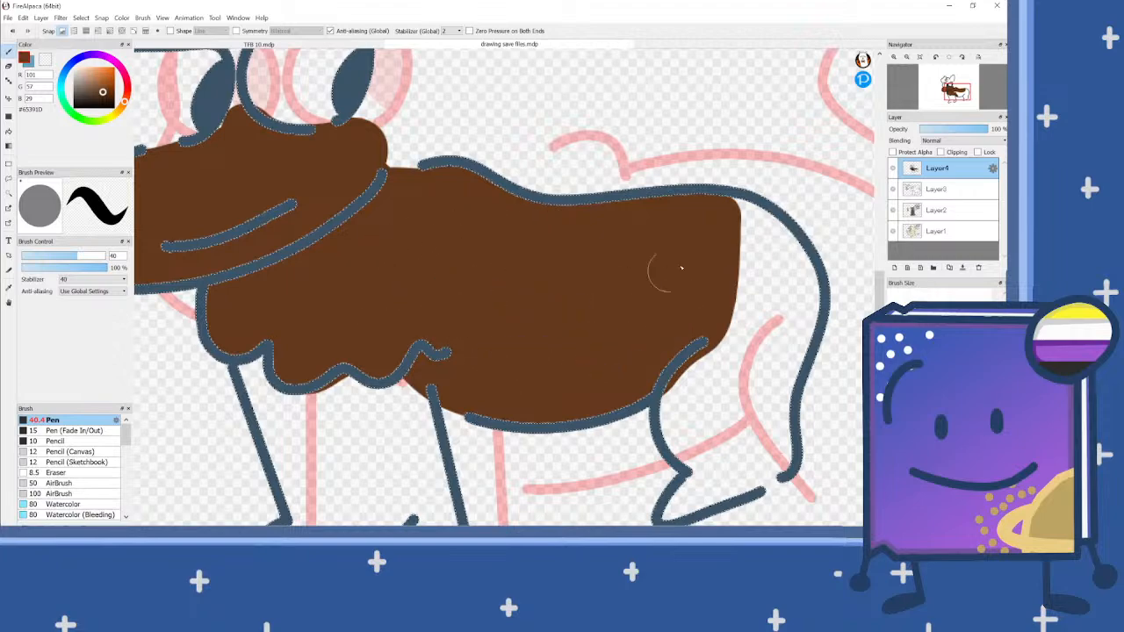
{"action": "scroll", "coordinate": [740, 252], "scroll_direction": "down", "scroll_amount": 3}
{"action": "scroll", "coordinate": [740, 252], "scroll_direction": "up", "scroll_amount": 4}
{"action": "scroll", "coordinate": [607, 180], "scroll_direction": "down", "scroll_amount": 2}
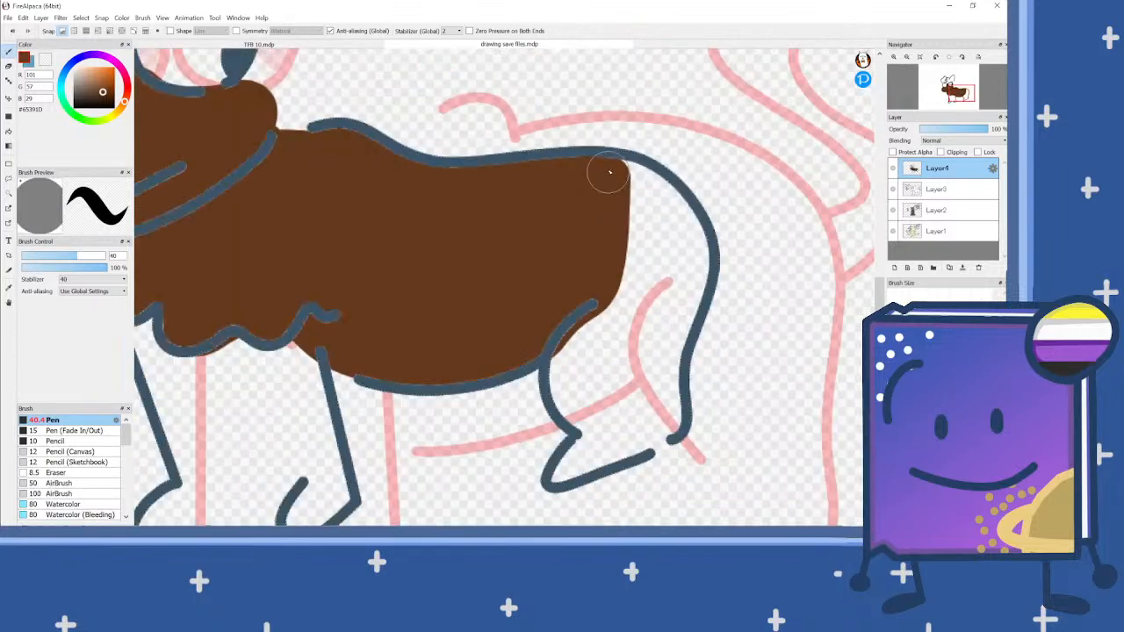
{"action": "mouse_move", "coordinate": [612, 177]}
{"action": "left_mouse_down"}
{"action": "mouse_move", "coordinate": [673, 203]}
{"action": "mouse_move", "coordinate": [692, 272]}
{"action": "mouse_move", "coordinate": [663, 360]}
{"action": "mouse_move", "coordinate": [664, 425]}
{"action": "mouse_move", "coordinate": [568, 473]}
{"action": "mouse_move", "coordinate": [594, 436]}
{"action": "mouse_move", "coordinate": [567, 385]}
{"action": "mouse_move", "coordinate": [574, 338]}
{"action": "mouse_move", "coordinate": [638, 217]}
{"action": "mouse_move", "coordinate": [654, 220]}
{"action": "mouse_move", "coordinate": [660, 301]}
{"action": "mouse_move", "coordinate": [613, 419]}
{"action": "mouse_move", "coordinate": [596, 344]}
{"action": "mouse_move", "coordinate": [652, 236]}
{"action": "left_mouse_up"}
{"action": "scroll", "coordinate": [672, 276], "scroll_direction": "down", "scroll_amount": 5}
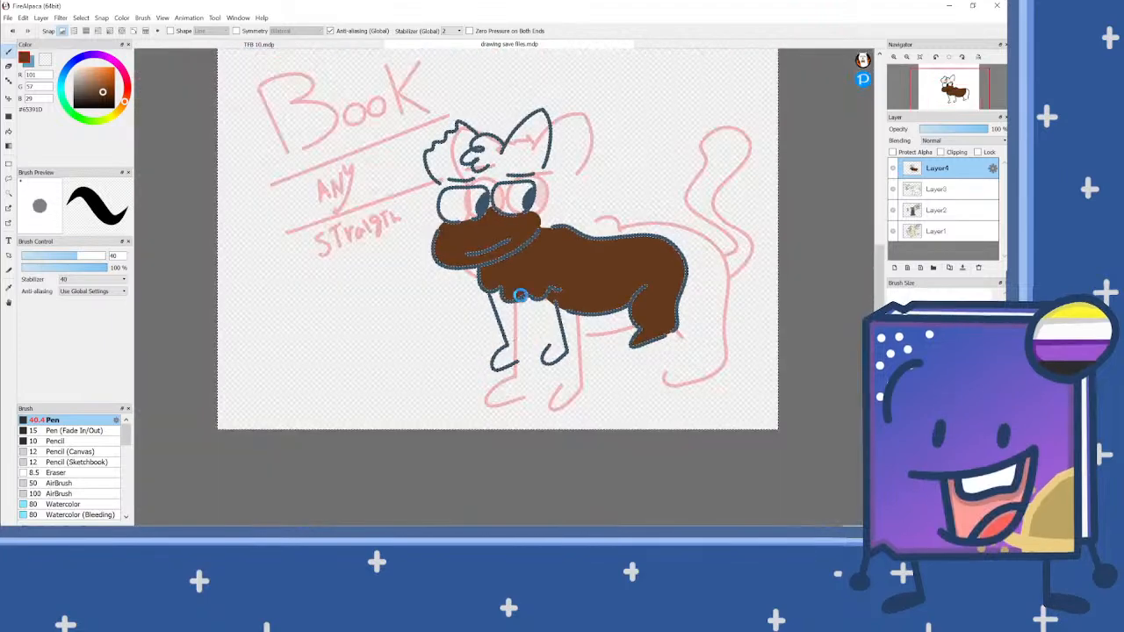
Step: Reduce the Pen to 20 px and paint brown along the rear front leg, between the paws and under the chest fur
{"action": "scroll", "coordinate": [540, 379], "scroll_direction": "up", "scroll_amount": 6}
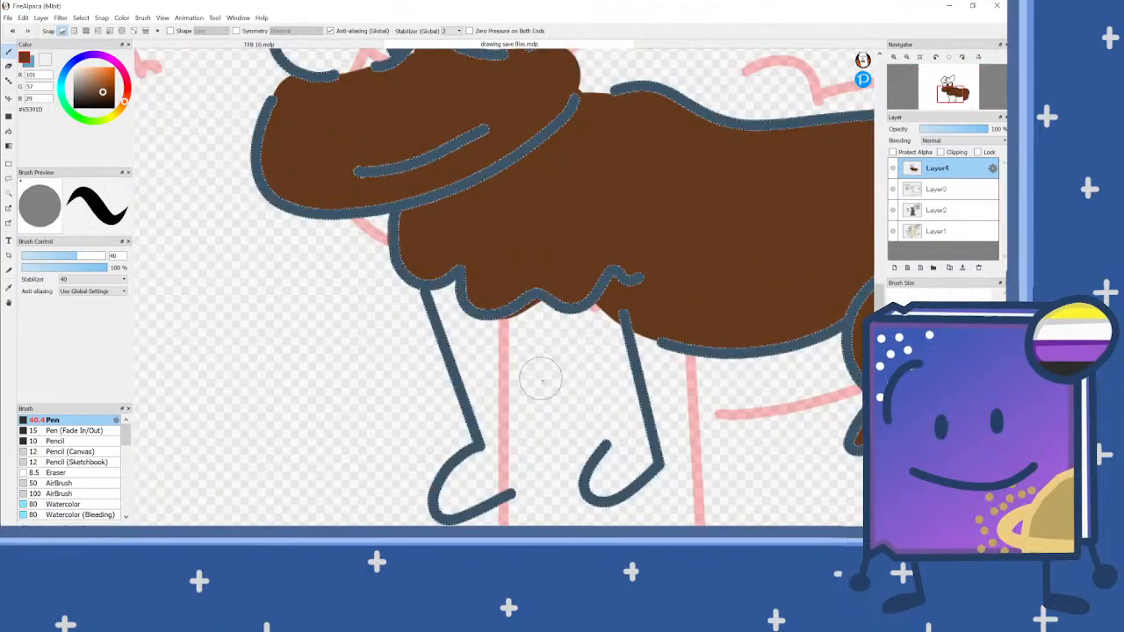
{"action": "left_click", "coordinate": [55, 256]}
{"action": "scroll", "coordinate": [464, 501], "scroll_direction": "up", "scroll_amount": 3}
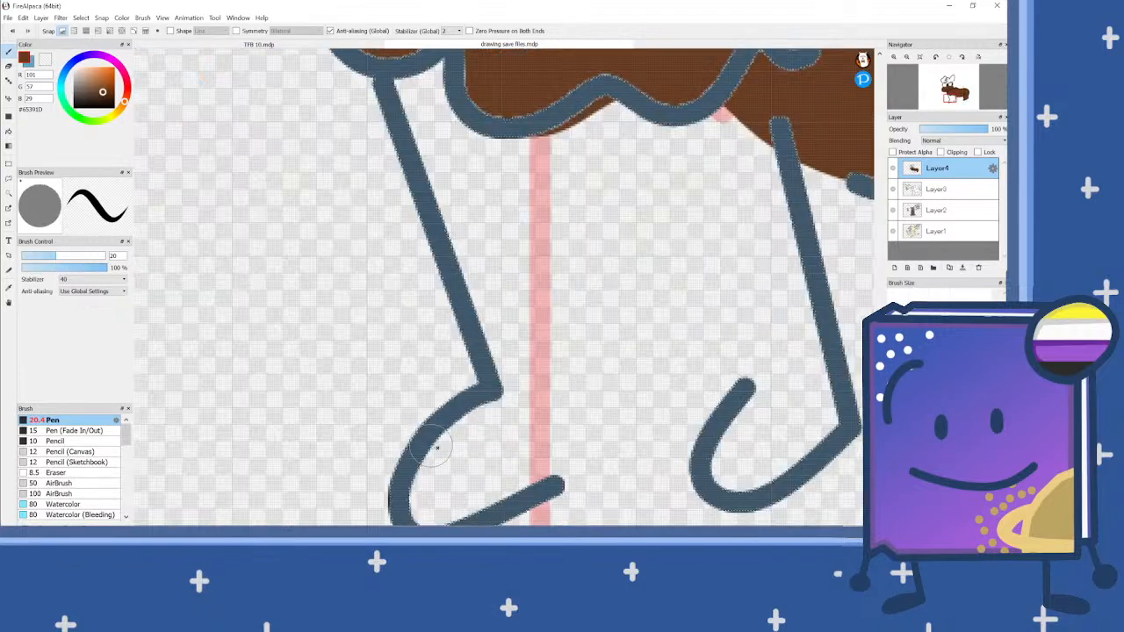
{"action": "scroll", "coordinate": [455, 486], "scroll_direction": "down", "scroll_amount": 1}
{"action": "left_click", "coordinate": [423, 478]}
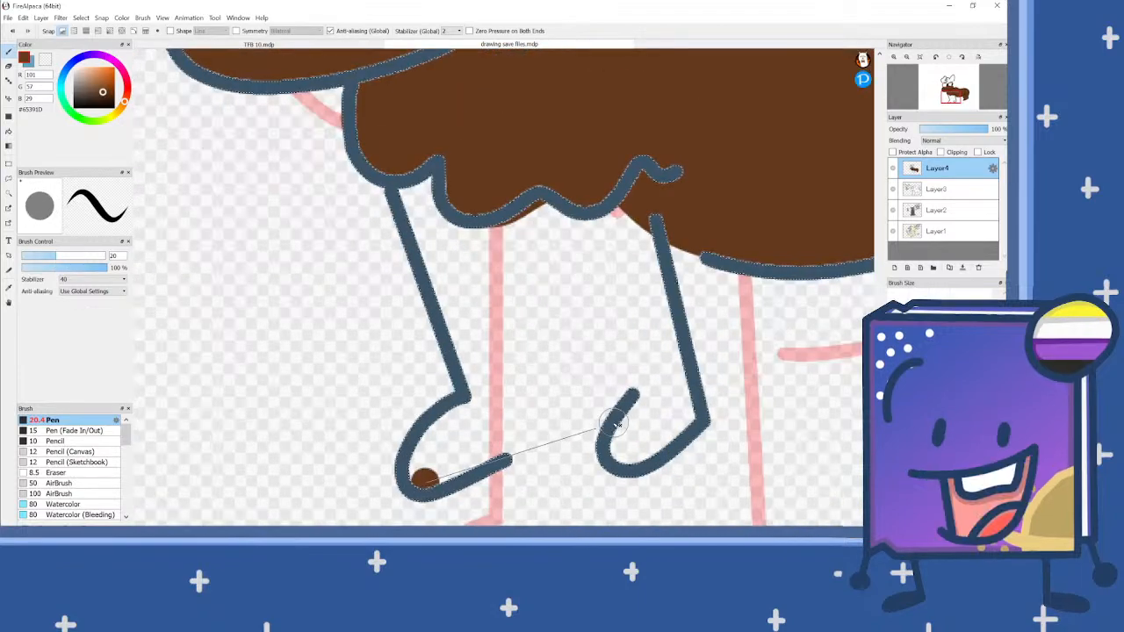
{"action": "left_click", "coordinate": [681, 377], "text": "shift"}
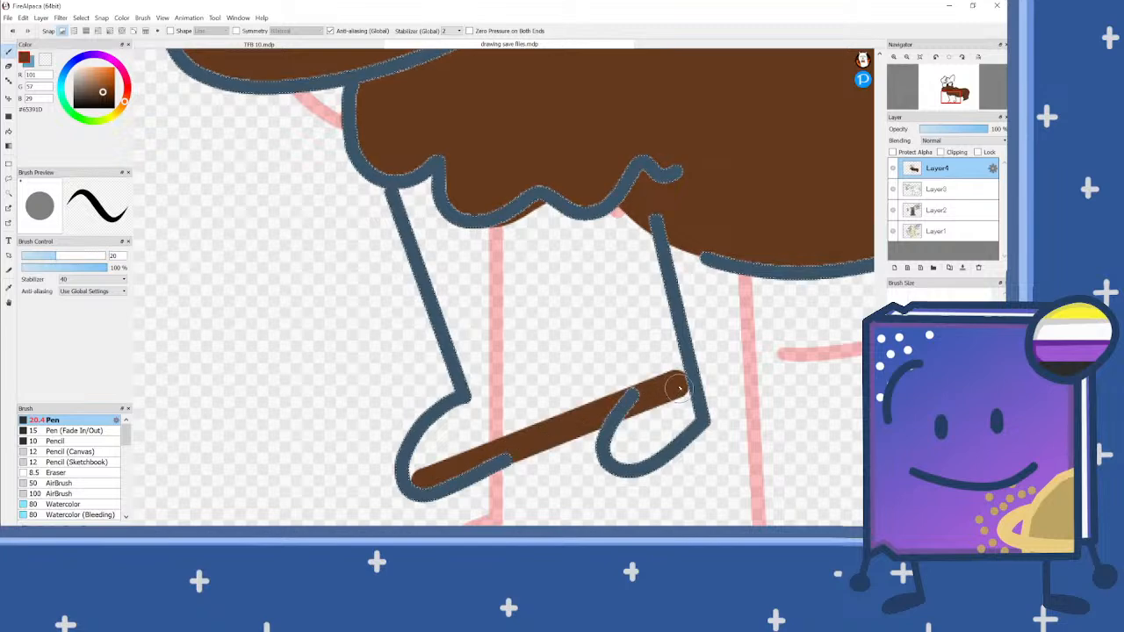
{"action": "mouse_move", "coordinate": [680, 412]}
{"action": "left_mouse_down"}
{"action": "mouse_move", "coordinate": [648, 451]}
{"action": "mouse_move", "coordinate": [616, 446]}
{"action": "mouse_move", "coordinate": [670, 395]}
{"action": "mouse_move", "coordinate": [674, 414]}
{"action": "mouse_move", "coordinate": [628, 449]}
{"action": "left_mouse_up"}
{"action": "mouse_move", "coordinate": [640, 219]}
{"action": "left_mouse_down"}
{"action": "mouse_move", "coordinate": [620, 203]}
{"action": "mouse_move", "coordinate": [648, 237]}
{"action": "mouse_move", "coordinate": [676, 352]}
{"action": "left_mouse_up"}
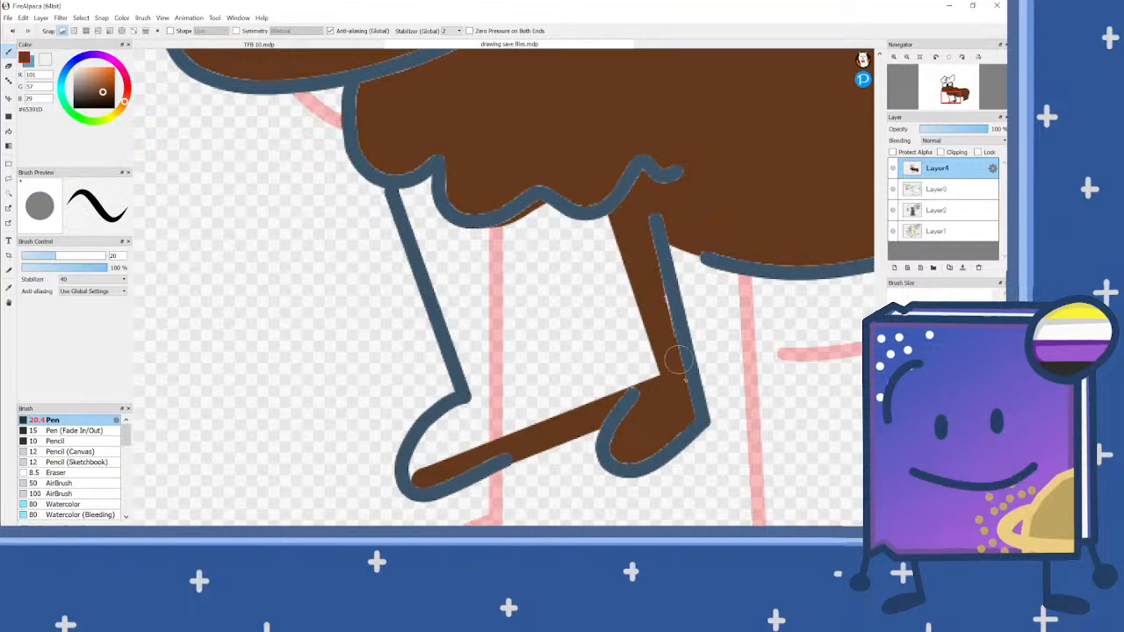
{"action": "left_click_drag", "start_coordinate": [690, 413], "coordinate": [665, 285]}
{"action": "mouse_move", "coordinate": [612, 213]}
{"action": "left_mouse_down"}
{"action": "mouse_move", "coordinate": [589, 231]}
{"action": "mouse_move", "coordinate": [542, 211]}
{"action": "mouse_move", "coordinate": [497, 237]}
{"action": "mouse_move", "coordinate": [462, 237]}
{"action": "mouse_move", "coordinate": [442, 224]}
{"action": "mouse_move", "coordinate": [430, 175]}
{"action": "left_mouse_up"}
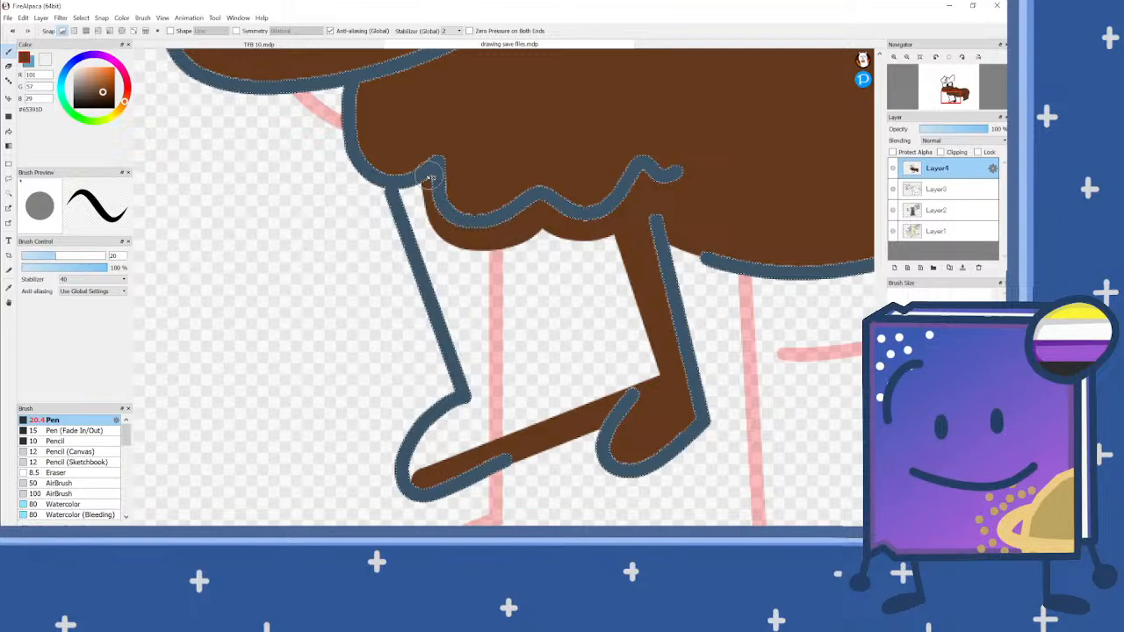
Step: Paint the foremost leg and its paw brown and fill the remaining gap between the two front legs
{"action": "mouse_move", "coordinate": [478, 356]}
{"action": "left_mouse_down"}
{"action": "mouse_move", "coordinate": [477, 397]}
{"action": "mouse_move", "coordinate": [675, 340]}
{"action": "mouse_move", "coordinate": [646, 350]}
{"action": "mouse_move", "coordinate": [657, 386]}
{"action": "mouse_move", "coordinate": [455, 451]}
{"action": "mouse_move", "coordinate": [421, 474]}
{"action": "mouse_move", "coordinate": [419, 445]}
{"action": "mouse_move", "coordinate": [450, 415]}
{"action": "mouse_move", "coordinate": [671, 361]}
{"action": "mouse_move", "coordinate": [431, 446]}
{"action": "left_mouse_up"}
{"action": "mouse_move", "coordinate": [507, 384]}
{"action": "left_mouse_down"}
{"action": "mouse_move", "coordinate": [426, 183]}
{"action": "mouse_move", "coordinate": [479, 237]}
{"action": "mouse_move", "coordinate": [525, 391]}
{"action": "mouse_move", "coordinate": [476, 327]}
{"action": "mouse_move", "coordinate": [468, 243]}
{"action": "left_mouse_up"}
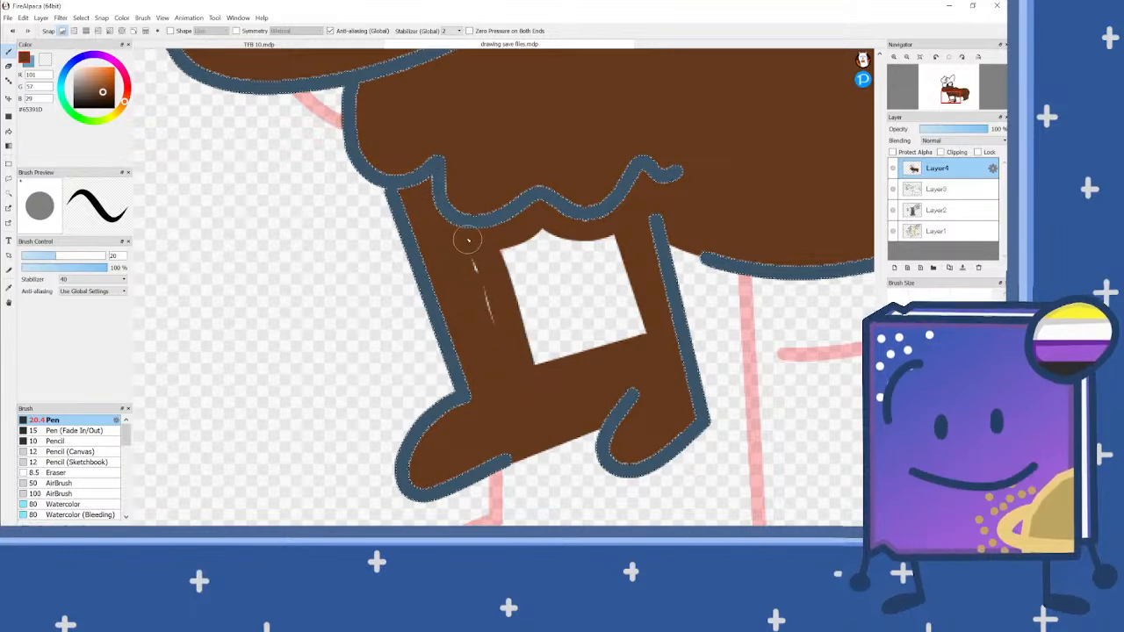
{"action": "mouse_move", "coordinate": [527, 362]}
{"action": "left_mouse_down"}
{"action": "mouse_move", "coordinate": [506, 250]}
{"action": "mouse_move", "coordinate": [514, 220]}
{"action": "mouse_move", "coordinate": [588, 374]}
{"action": "mouse_move", "coordinate": [575, 368]}
{"action": "mouse_move", "coordinate": [526, 236]}
{"action": "left_mouse_up"}
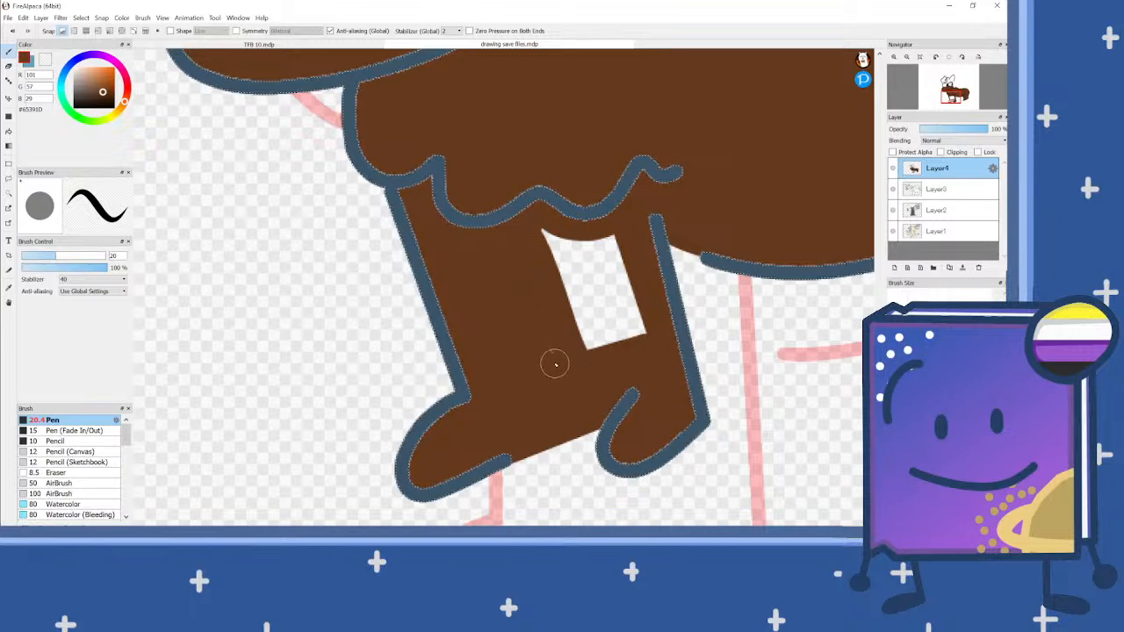
{"action": "mouse_move", "coordinate": [641, 330]}
{"action": "left_mouse_down"}
{"action": "mouse_move", "coordinate": [588, 345]}
{"action": "mouse_move", "coordinate": [637, 303]}
{"action": "mouse_move", "coordinate": [576, 339]}
{"action": "mouse_move", "coordinate": [625, 287]}
{"action": "mouse_move", "coordinate": [573, 314]}
{"action": "mouse_move", "coordinate": [638, 241]}
{"action": "mouse_move", "coordinate": [550, 306]}
{"action": "mouse_move", "coordinate": [577, 267]}
{"action": "left_mouse_up"}
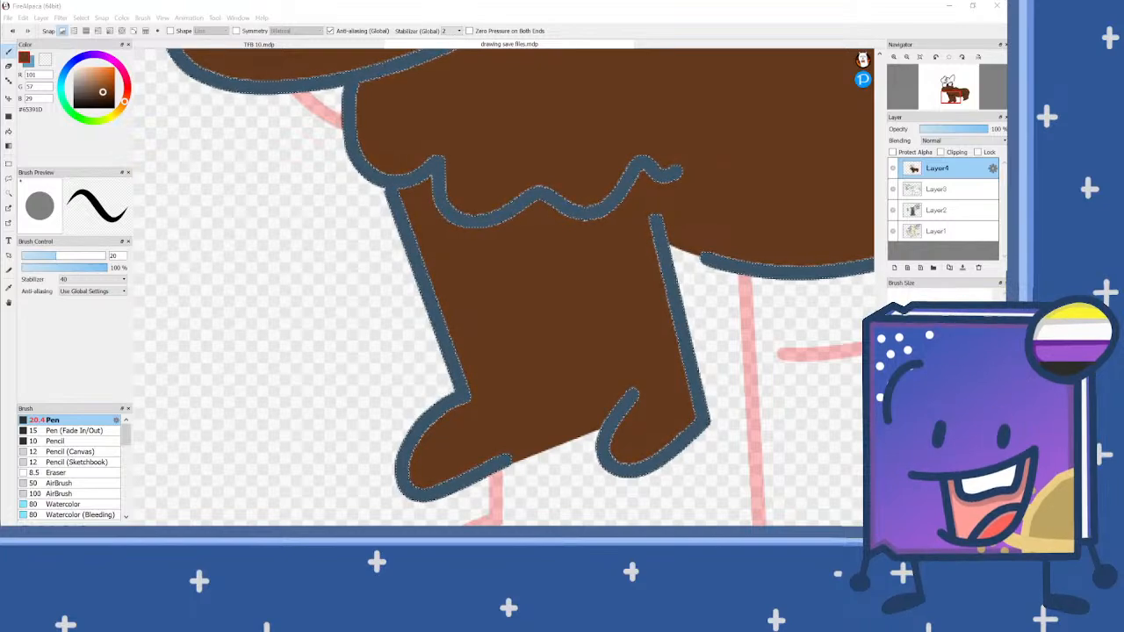
{"action": "scroll", "coordinate": [392, 268], "scroll_direction": "down", "scroll_amount": 4}
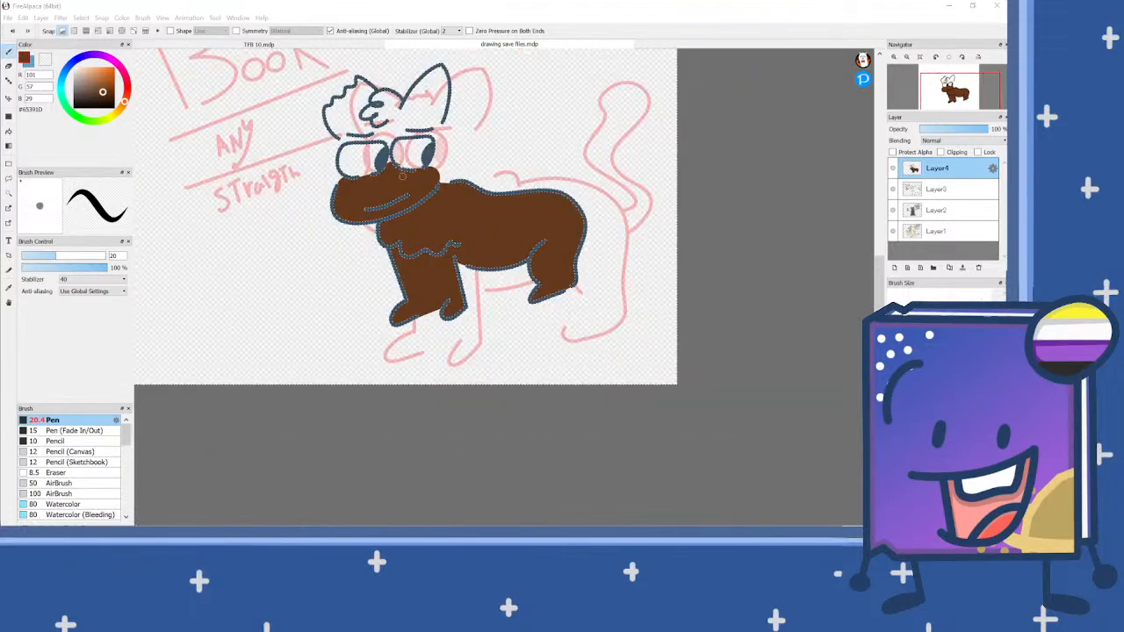
Step: Paint a brown strip behind the eyes, joining the neck to the base of the pointed ear
{"action": "scroll", "coordinate": [404, 179], "scroll_direction": "up", "scroll_amount": 5}
{"action": "scroll", "coordinate": [511, 275], "scroll_direction": "down", "scroll_amount": 2}
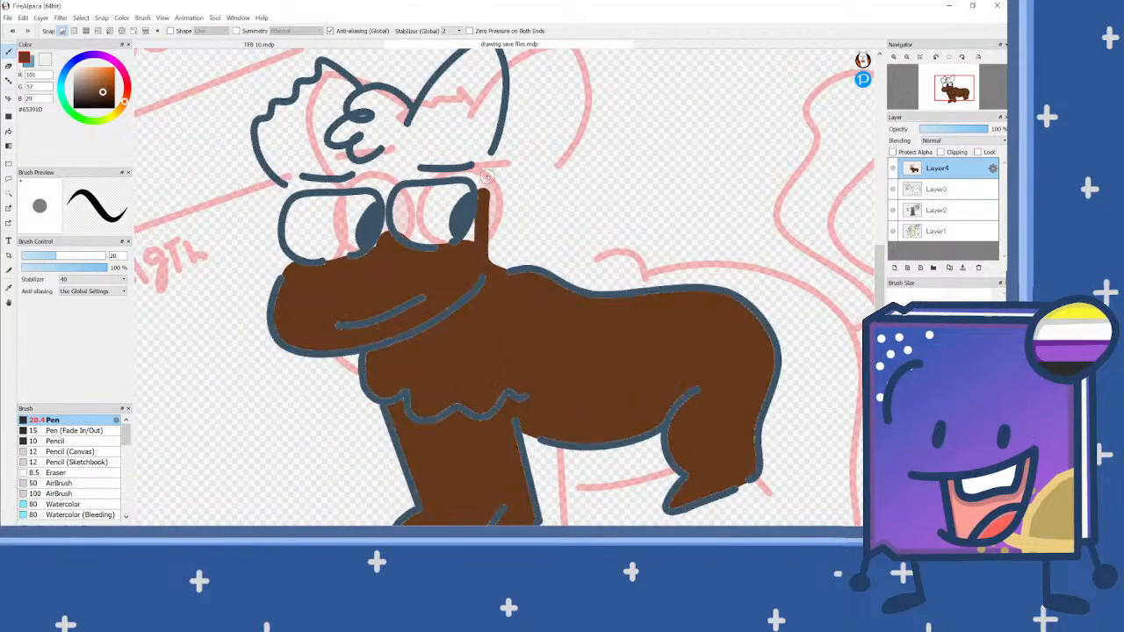
{"action": "mouse_move", "coordinate": [492, 152]}
{"action": "left_mouse_down"}
{"action": "mouse_move", "coordinate": [487, 109]}
{"action": "mouse_move", "coordinate": [501, 142]}
{"action": "mouse_move", "coordinate": [473, 211]}
{"action": "mouse_move", "coordinate": [485, 251]}
{"action": "mouse_move", "coordinate": [461, 314]}
{"action": "mouse_move", "coordinate": [480, 358]}
{"action": "left_mouse_up"}
{"action": "scroll", "coordinate": [484, 115], "scroll_direction": "up", "scroll_amount": 2}
{"action": "key", "text": "ctrl+z"}
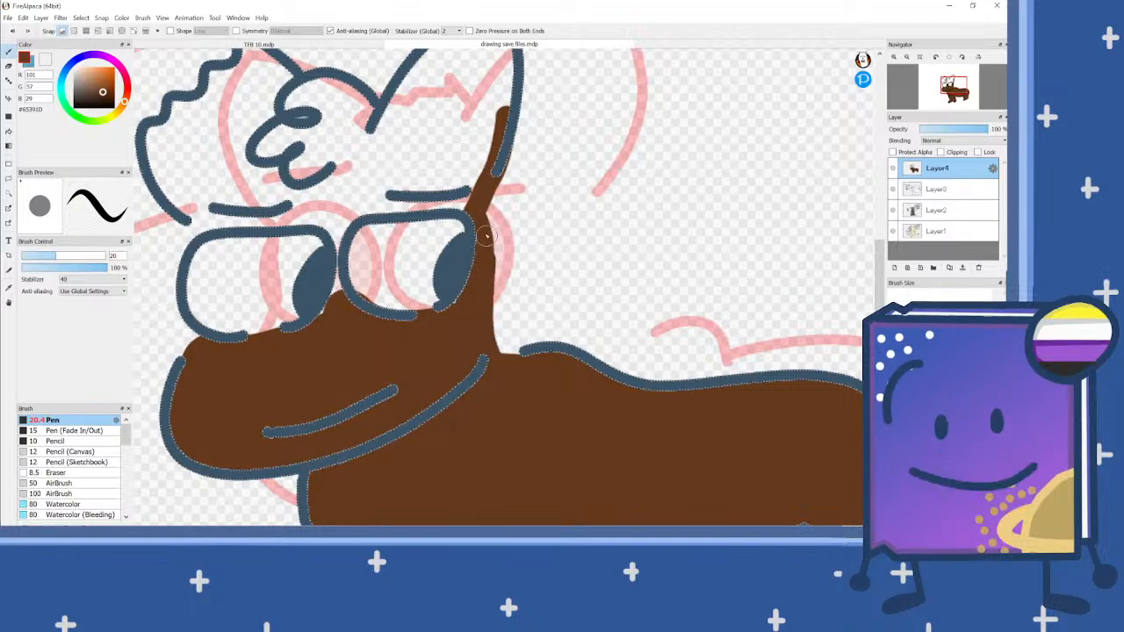
{"action": "left_click_drag", "start_coordinate": [482, 209], "coordinate": [489, 99]}
{"action": "scroll", "coordinate": [475, 169], "scroll_direction": "down", "scroll_amount": 2}
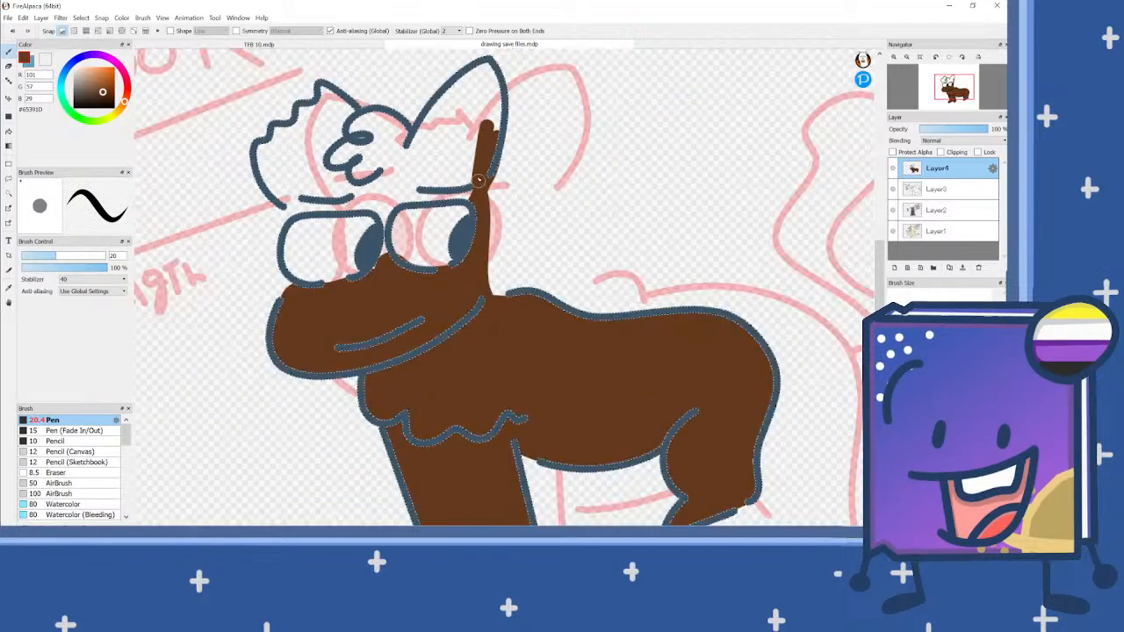
Step: Fill the inside of the tall pointed ear with brown, down to the eyebrow
{"action": "scroll", "coordinate": [472, 71], "scroll_direction": "up", "scroll_amount": 3}
{"action": "mouse_move", "coordinate": [360, 205]}
{"action": "left_mouse_down"}
{"action": "mouse_move", "coordinate": [495, 70]}
{"action": "mouse_move", "coordinate": [522, 186]}
{"action": "mouse_move", "coordinate": [498, 261]}
{"action": "left_mouse_up"}
{"action": "mouse_move", "coordinate": [491, 194]}
{"action": "left_mouse_down"}
{"action": "mouse_move", "coordinate": [488, 83]}
{"action": "mouse_move", "coordinate": [356, 224]}
{"action": "mouse_move", "coordinate": [400, 255]}
{"action": "mouse_move", "coordinate": [477, 251]}
{"action": "mouse_move", "coordinate": [474, 110]}
{"action": "left_mouse_up"}
{"action": "mouse_move", "coordinate": [433, 165]}
{"action": "left_mouse_down"}
{"action": "mouse_move", "coordinate": [383, 206]}
{"action": "mouse_move", "coordinate": [379, 238]}
{"action": "mouse_move", "coordinate": [471, 279]}
{"action": "left_mouse_up"}
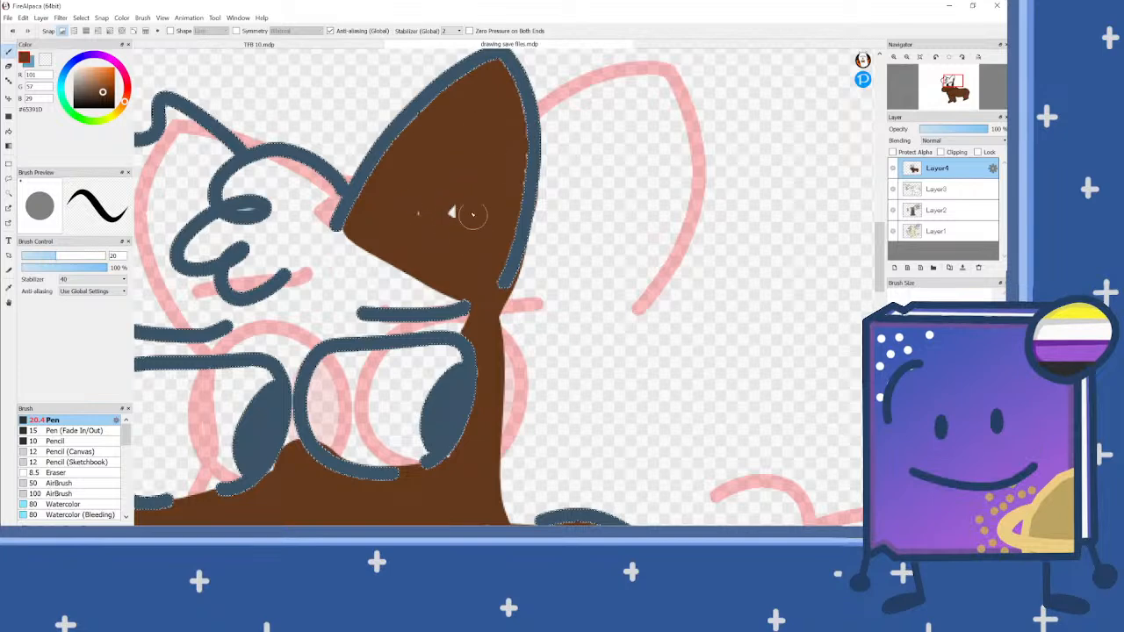
{"action": "scroll", "coordinate": [457, 211], "scroll_direction": "down", "scroll_amount": 2}
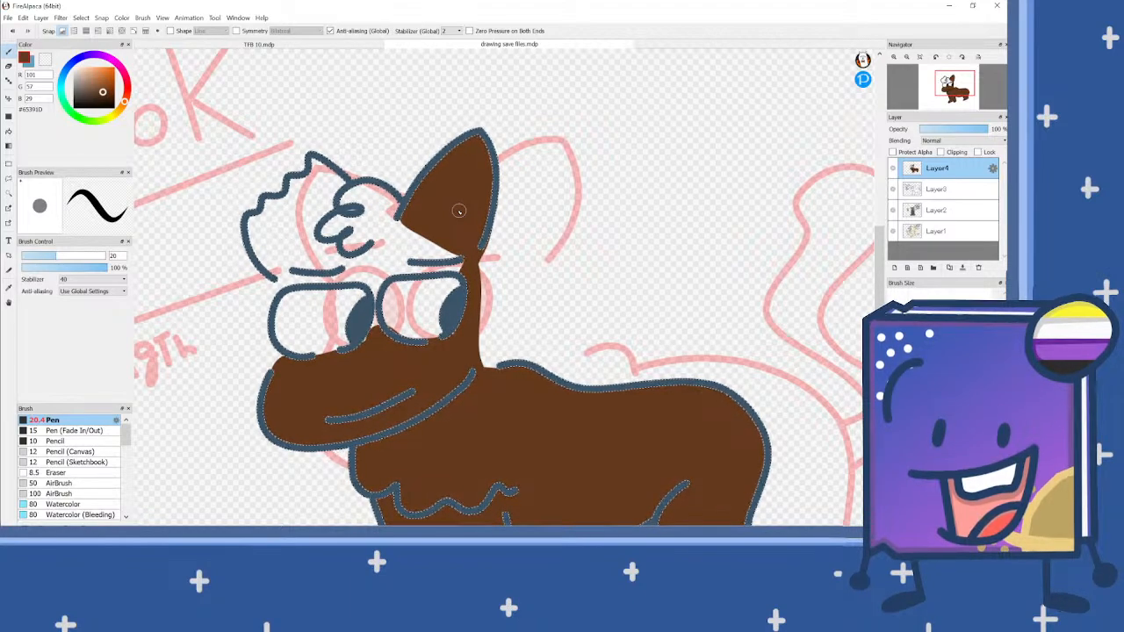
{"action": "scroll", "coordinate": [376, 240], "scroll_direction": "down", "scroll_amount": 2}
{"action": "scroll", "coordinate": [347, 252], "scroll_direction": "up", "scroll_amount": 3}
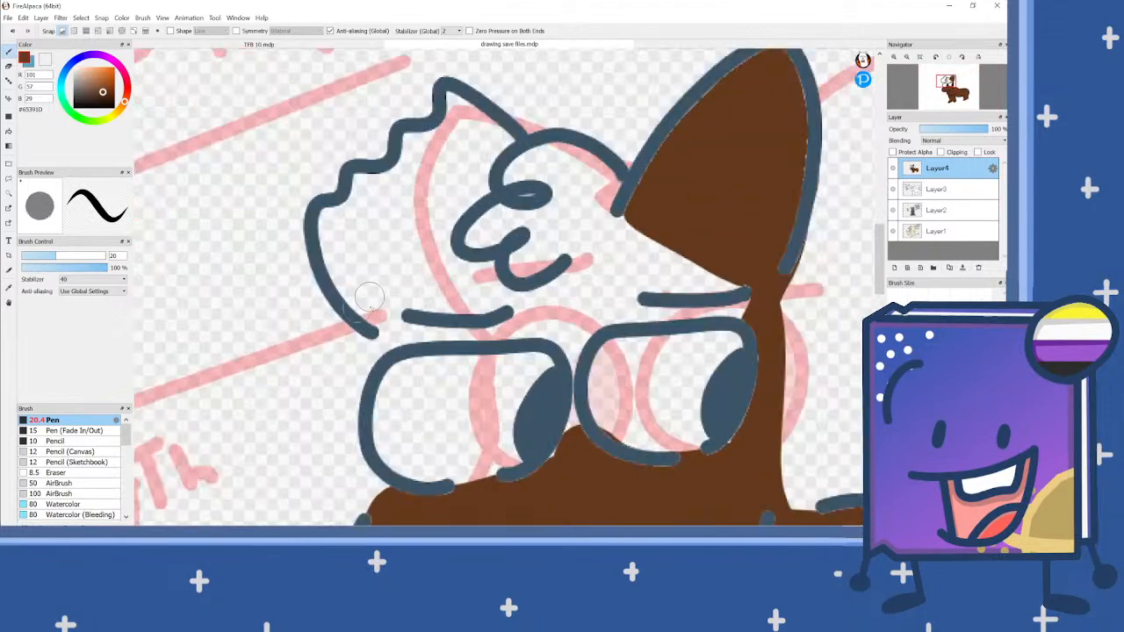
Step: Paint the jagged ear, the hair tuft and the forehead brown down to the eyes, closing the gap between the eyes
{"action": "left_click", "coordinate": [397, 339]}
{"action": "mouse_move", "coordinate": [384, 322]}
{"action": "left_mouse_down"}
{"action": "mouse_move", "coordinate": [359, 290]}
{"action": "mouse_move", "coordinate": [361, 306]}
{"action": "mouse_move", "coordinate": [331, 220]}
{"action": "mouse_move", "coordinate": [360, 182]}
{"action": "mouse_move", "coordinate": [391, 183]}
{"action": "mouse_move", "coordinate": [413, 140]}
{"action": "mouse_move", "coordinate": [446, 137]}
{"action": "mouse_move", "coordinate": [452, 98]}
{"action": "mouse_move", "coordinate": [505, 142]}
{"action": "mouse_move", "coordinate": [484, 186]}
{"action": "mouse_move", "coordinate": [534, 152]}
{"action": "mouse_move", "coordinate": [565, 154]}
{"action": "mouse_move", "coordinate": [630, 215]}
{"action": "mouse_move", "coordinate": [518, 172]}
{"action": "mouse_move", "coordinate": [455, 216]}
{"action": "mouse_move", "coordinate": [482, 139]}
{"action": "mouse_move", "coordinate": [438, 146]}
{"action": "mouse_move", "coordinate": [368, 209]}
{"action": "mouse_move", "coordinate": [352, 259]}
{"action": "mouse_move", "coordinate": [473, 143]}
{"action": "mouse_move", "coordinate": [354, 278]}
{"action": "mouse_move", "coordinate": [356, 292]}
{"action": "mouse_move", "coordinate": [476, 178]}
{"action": "mouse_move", "coordinate": [378, 294]}
{"action": "mouse_move", "coordinate": [382, 310]}
{"action": "mouse_move", "coordinate": [536, 191]}
{"action": "mouse_move", "coordinate": [604, 209]}
{"action": "mouse_move", "coordinate": [752, 307]}
{"action": "mouse_move", "coordinate": [606, 317]}
{"action": "mouse_move", "coordinate": [549, 343]}
{"action": "mouse_move", "coordinate": [399, 316]}
{"action": "left_mouse_up"}
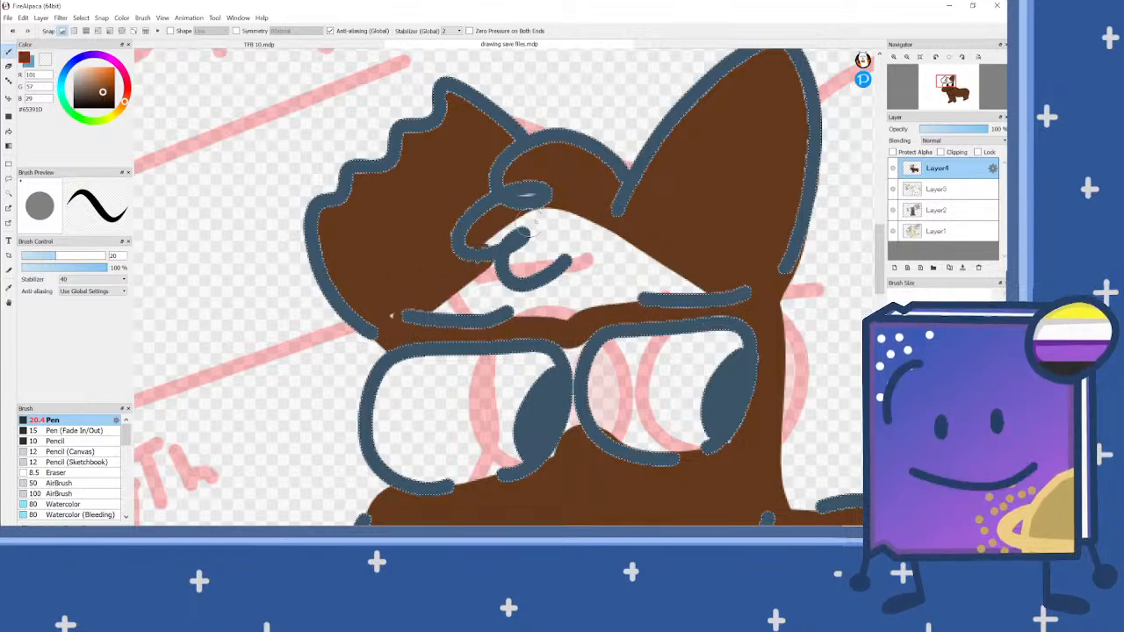
{"action": "mouse_move", "coordinate": [685, 304]}
{"action": "left_mouse_down"}
{"action": "mouse_move", "coordinate": [393, 315]}
{"action": "mouse_move", "coordinate": [563, 244]}
{"action": "mouse_move", "coordinate": [673, 255]}
{"action": "mouse_move", "coordinate": [696, 279]}
{"action": "mouse_move", "coordinate": [440, 314]}
{"action": "mouse_move", "coordinate": [450, 300]}
{"action": "mouse_move", "coordinate": [588, 261]}
{"action": "mouse_move", "coordinate": [685, 261]}
{"action": "mouse_move", "coordinate": [594, 238]}
{"action": "mouse_move", "coordinate": [527, 247]}
{"action": "left_mouse_up"}
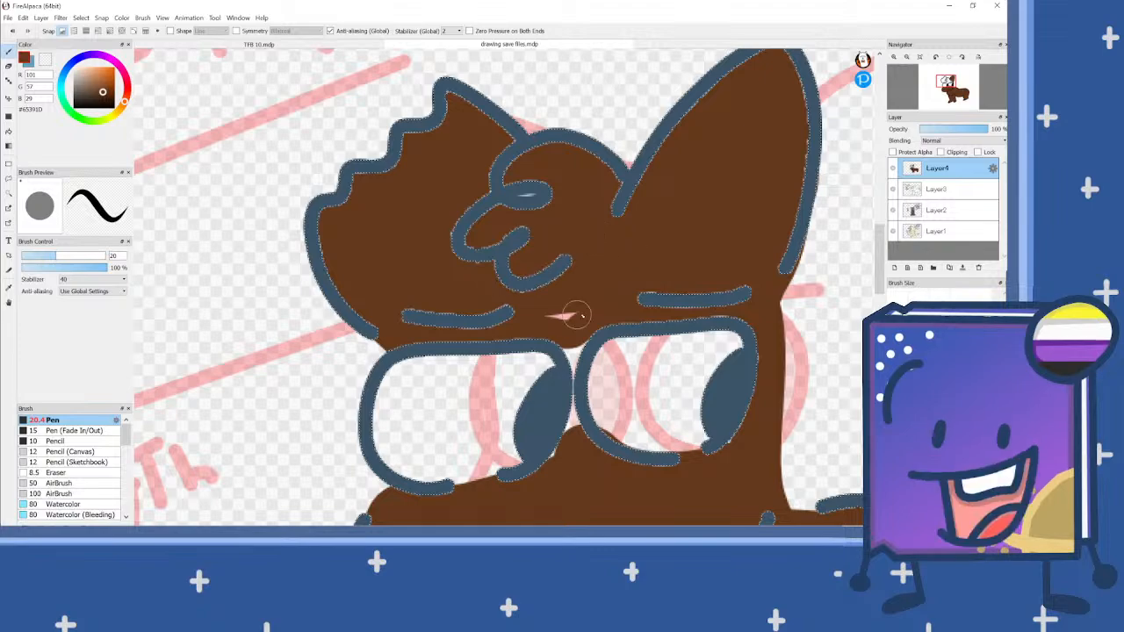
{"action": "scroll", "coordinate": [550, 245], "scroll_direction": "down", "scroll_amount": 2}
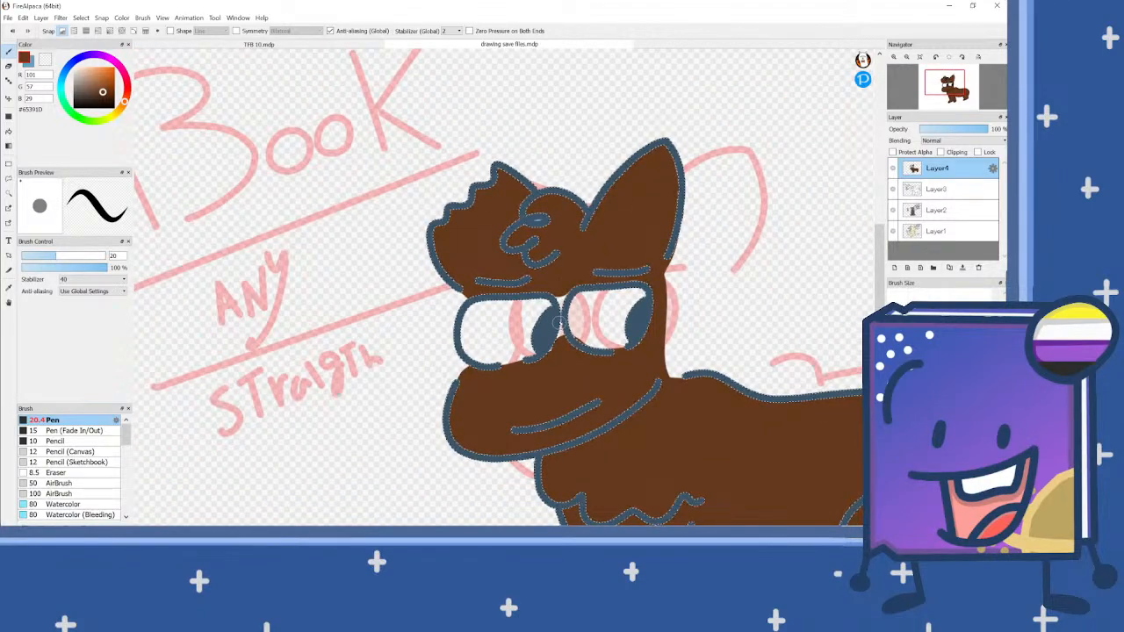
{"action": "scroll", "coordinate": [550, 245], "scroll_direction": "up", "scroll_amount": 3}
{"action": "mouse_move", "coordinate": [549, 377]}
{"action": "left_mouse_down"}
{"action": "mouse_move", "coordinate": [567, 381]}
{"action": "mouse_move", "coordinate": [554, 376]}
{"action": "left_mouse_up"}
Step: Bucket-fill the thin gap inside the forehead curl with brown, undoing the surplus fill
{"action": "key", "text": "g"}
{"action": "scroll", "coordinate": [525, 115], "scroll_direction": "up", "scroll_amount": 2}
{"action": "scroll", "coordinate": [525, 115], "scroll_direction": "up", "scroll_amount": 2}
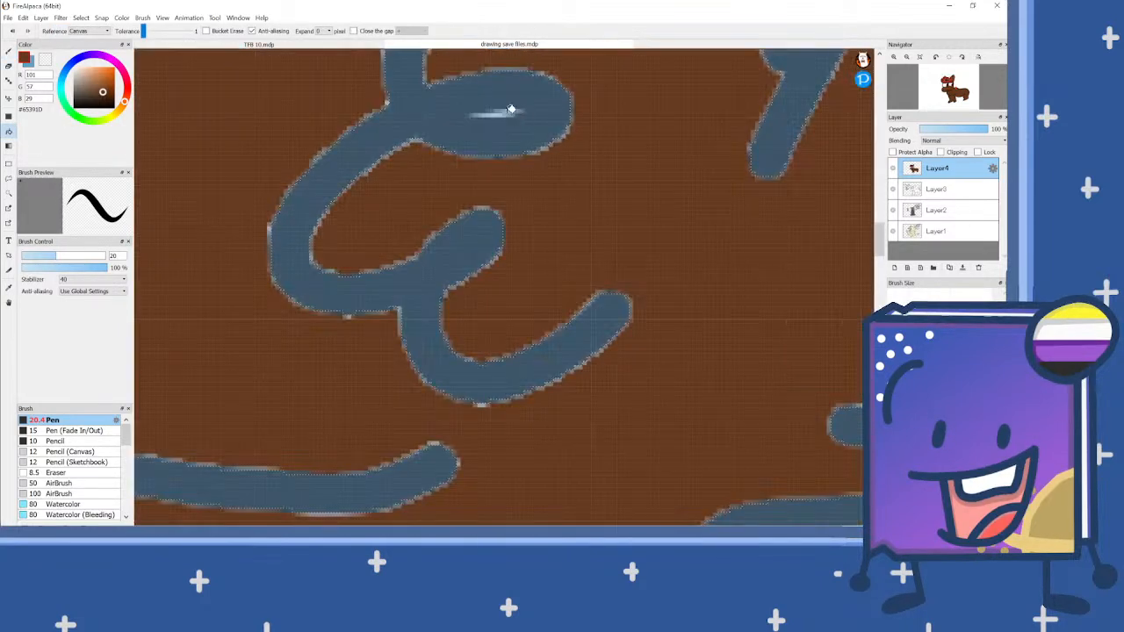
{"action": "key", "text": "ctrl+z"}
{"action": "left_click", "coordinate": [499, 113]}
{"action": "left_click", "coordinate": [482, 115]}
{"action": "left_click", "coordinate": [507, 114]}
{"action": "key", "text": "ctrl+z"}
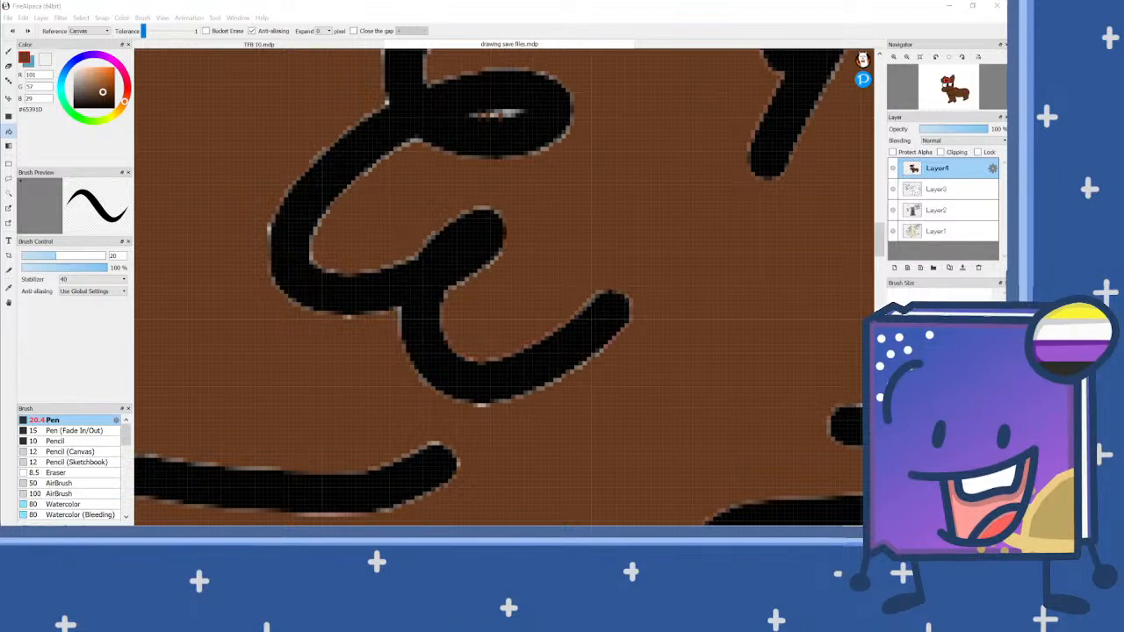
Step: Inspect the brown colouring on the character's head, eyes, body and legs
{"action": "scroll", "coordinate": [602, 291], "scroll_direction": "down", "scroll_amount": 5}
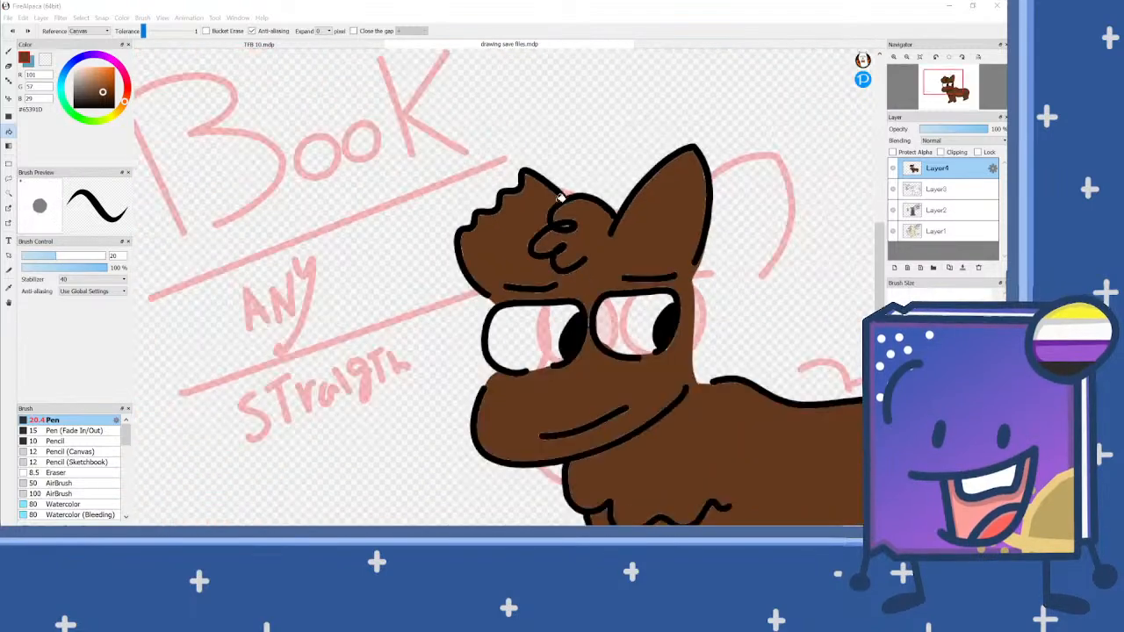
{"action": "scroll", "coordinate": [566, 345], "scroll_direction": "up", "scroll_amount": 3}
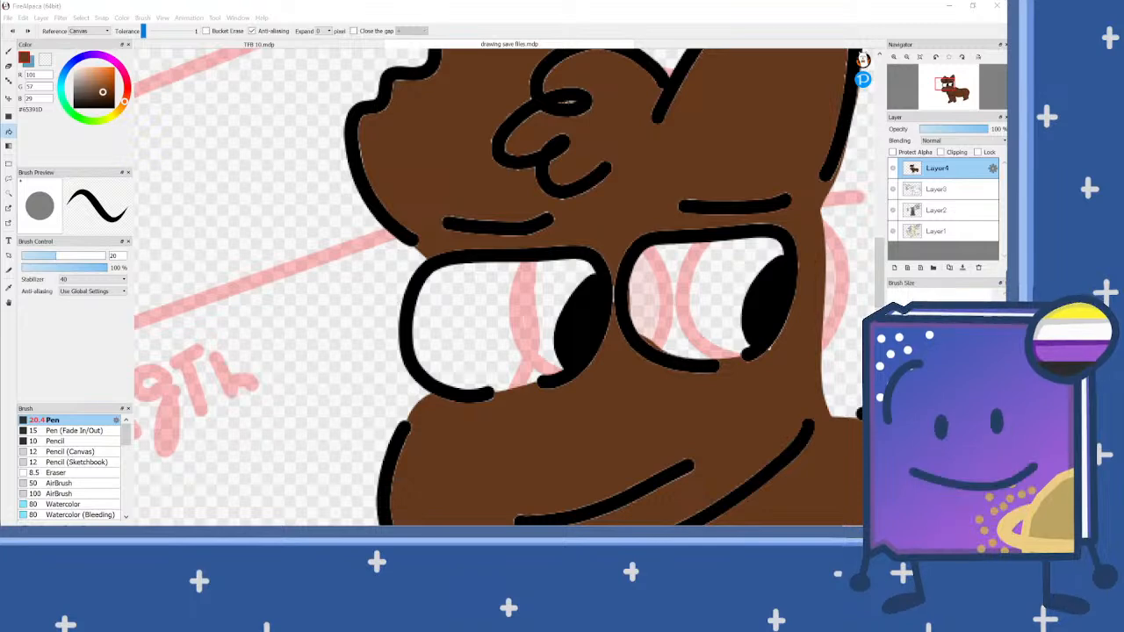
{"action": "scroll", "coordinate": [509, 237], "scroll_direction": "down", "scroll_amount": 3}
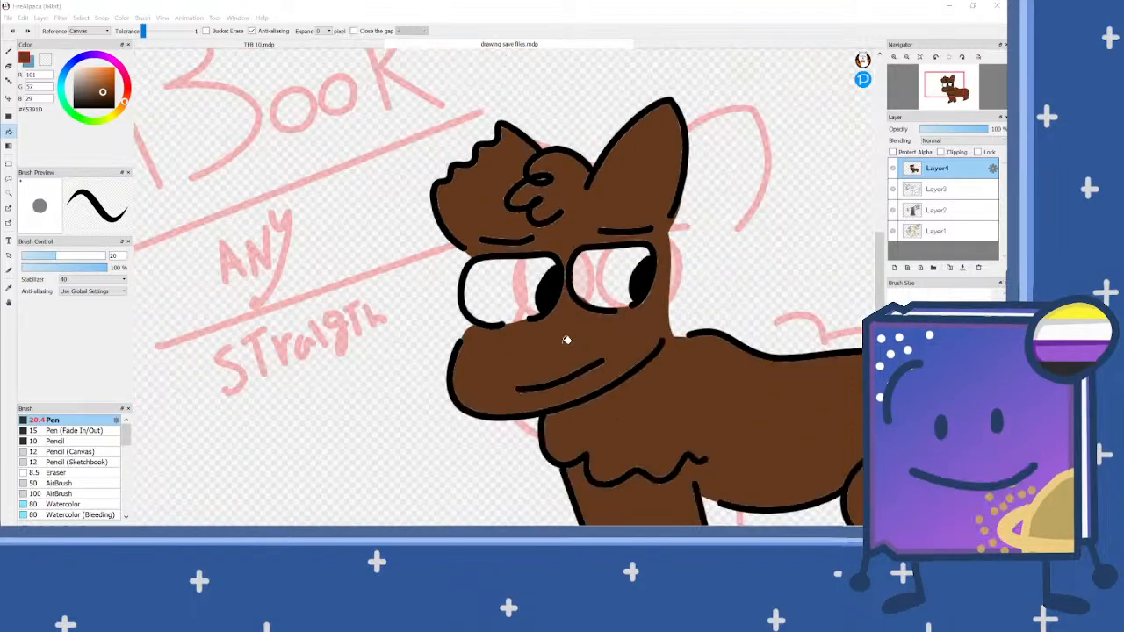
{"action": "scroll", "coordinate": [580, 326], "scroll_direction": "down", "scroll_amount": 2}
{"action": "scroll", "coordinate": [580, 327], "scroll_direction": "up", "scroll_amount": 3}
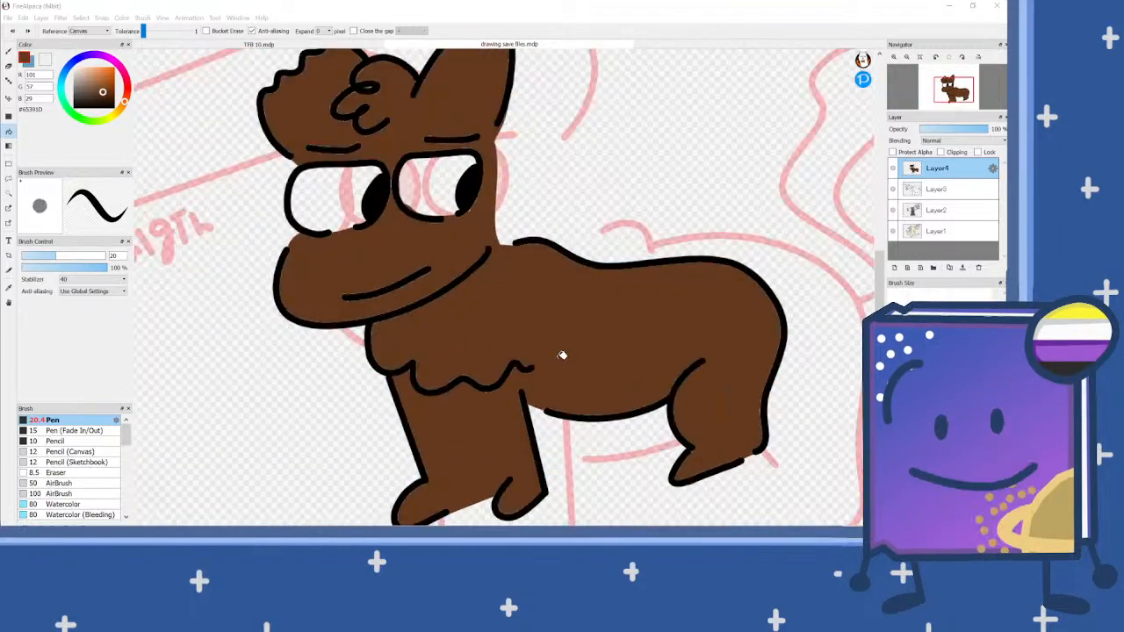
{"action": "scroll", "coordinate": [577, 296], "scroll_direction": "down", "scroll_amount": 1}
{"action": "scroll", "coordinate": [577, 298], "scroll_direction": "up", "scroll_amount": 1}
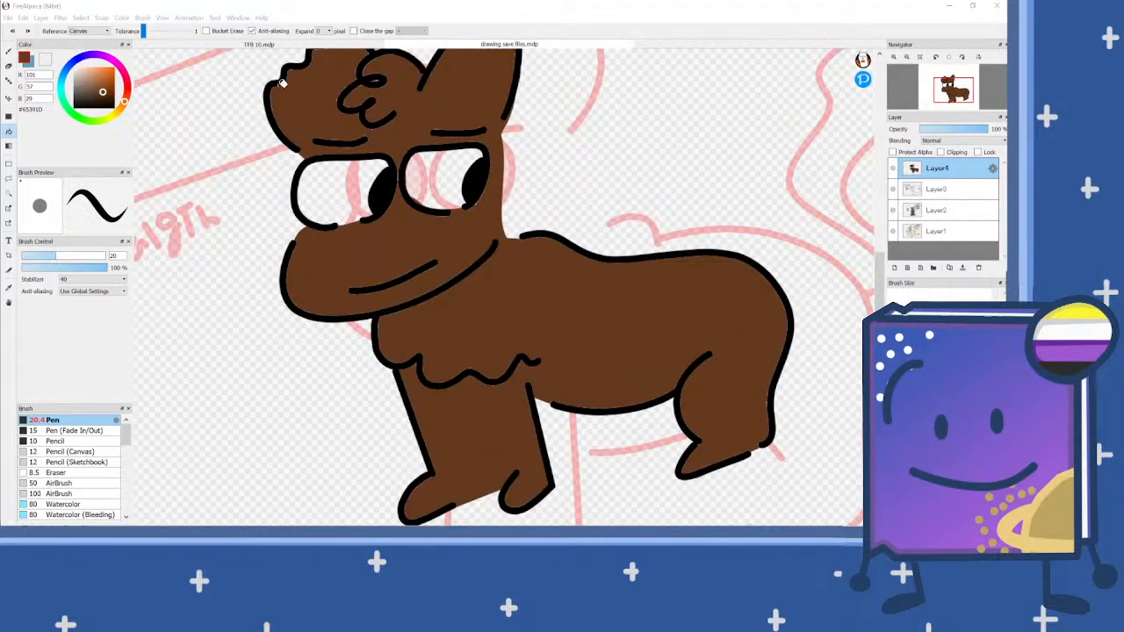
{"action": "scroll", "coordinate": [291, 101], "scroll_direction": "up", "scroll_amount": 1}
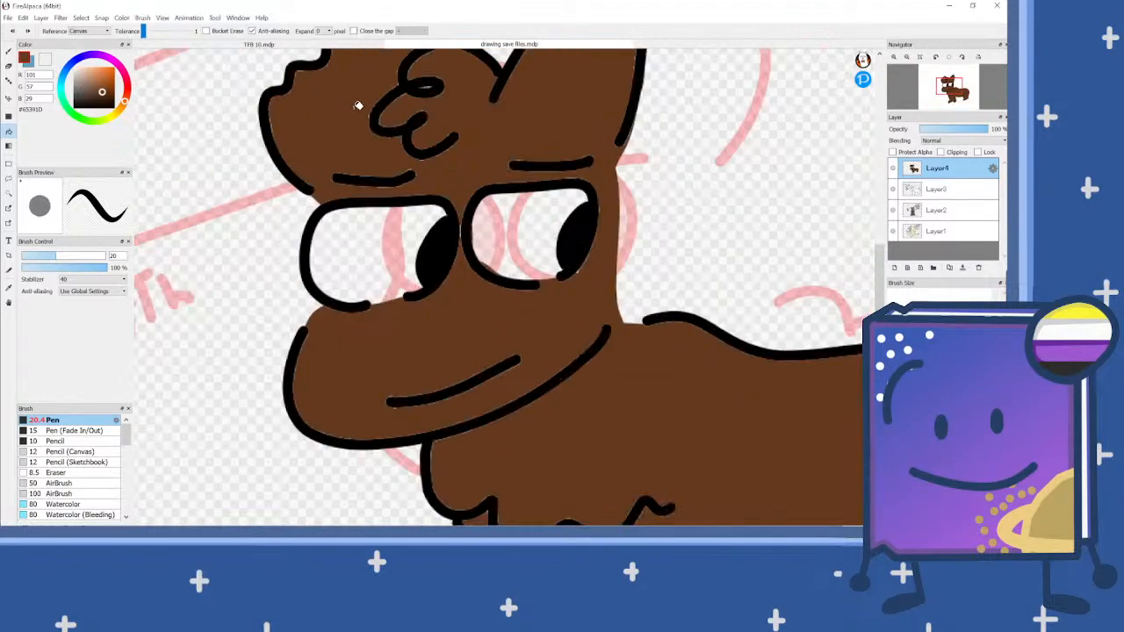
{"action": "scroll", "coordinate": [338, 105], "scroll_direction": "down", "scroll_amount": 1}
{"action": "scroll", "coordinate": [338, 105], "scroll_direction": "up", "scroll_amount": 1}
Step: Select the brown body area with the Magic Wand and paint the muzzle greyish brown #A4968E with the 20 px Pen
{"action": "left_click", "coordinate": [79, 85]}
{"action": "scroll", "coordinate": [580, 211], "scroll_direction": "down", "scroll_amount": 1}
{"action": "left_click", "coordinate": [10, 53]}
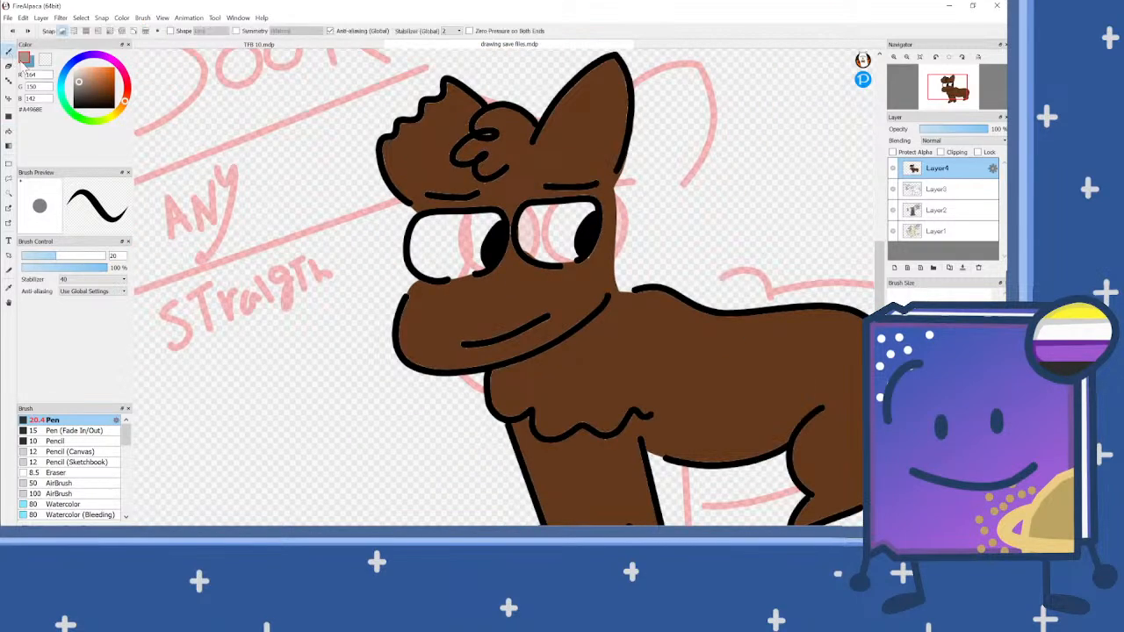
{"action": "left_click", "coordinate": [9, 193]}
{"action": "left_click", "coordinate": [435, 314]}
{"action": "key", "text": "b"}
{"action": "scroll", "coordinate": [569, 338], "scroll_direction": "up", "scroll_amount": 2}
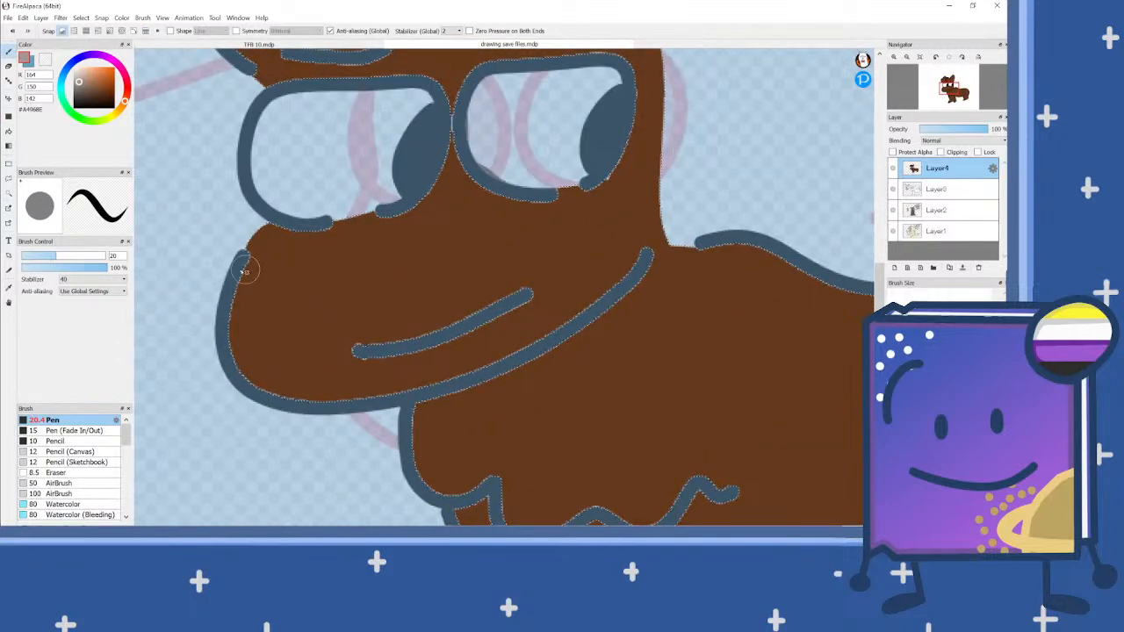
{"action": "mouse_move", "coordinate": [252, 235]}
{"action": "left_mouse_down"}
{"action": "mouse_move", "coordinate": [491, 219]}
{"action": "mouse_move", "coordinate": [532, 238]}
{"action": "mouse_move", "coordinate": [580, 305]}
{"action": "mouse_move", "coordinate": [434, 365]}
{"action": "mouse_move", "coordinate": [256, 399]}
{"action": "mouse_move", "coordinate": [279, 405]}
{"action": "mouse_move", "coordinate": [492, 359]}
{"action": "mouse_move", "coordinate": [546, 316]}
{"action": "mouse_move", "coordinate": [553, 282]}
{"action": "mouse_move", "coordinate": [496, 235]}
{"action": "mouse_move", "coordinate": [364, 257]}
{"action": "mouse_move", "coordinate": [234, 258]}
{"action": "mouse_move", "coordinate": [515, 249]}
{"action": "mouse_move", "coordinate": [545, 291]}
{"action": "mouse_move", "coordinate": [494, 319]}
{"action": "mouse_move", "coordinate": [235, 390]}
{"action": "mouse_move", "coordinate": [313, 379]}
{"action": "mouse_move", "coordinate": [492, 322]}
{"action": "mouse_move", "coordinate": [525, 295]}
{"action": "mouse_move", "coordinate": [525, 279]}
{"action": "mouse_move", "coordinate": [426, 310]}
{"action": "mouse_move", "coordinate": [234, 390]}
{"action": "mouse_move", "coordinate": [215, 365]}
{"action": "mouse_move", "coordinate": [237, 286]}
{"action": "mouse_move", "coordinate": [457, 244]}
{"action": "mouse_move", "coordinate": [515, 250]}
{"action": "mouse_move", "coordinate": [483, 269]}
{"action": "mouse_move", "coordinate": [300, 298]}
{"action": "mouse_move", "coordinate": [254, 320]}
{"action": "mouse_move", "coordinate": [247, 356]}
{"action": "mouse_move", "coordinate": [513, 279]}
{"action": "left_mouse_up"}
{"action": "mouse_move", "coordinate": [428, 288]}
{"action": "left_mouse_down"}
{"action": "mouse_move", "coordinate": [219, 365]}
{"action": "mouse_move", "coordinate": [303, 283]}
{"action": "mouse_move", "coordinate": [282, 339]}
{"action": "mouse_move", "coordinate": [263, 292]}
{"action": "mouse_move", "coordinate": [288, 319]}
{"action": "left_mouse_up"}
{"action": "scroll", "coordinate": [388, 292], "scroll_direction": "down", "scroll_amount": 2}
{"action": "scroll", "coordinate": [434, 294], "scroll_direction": "down", "scroll_amount": 3}
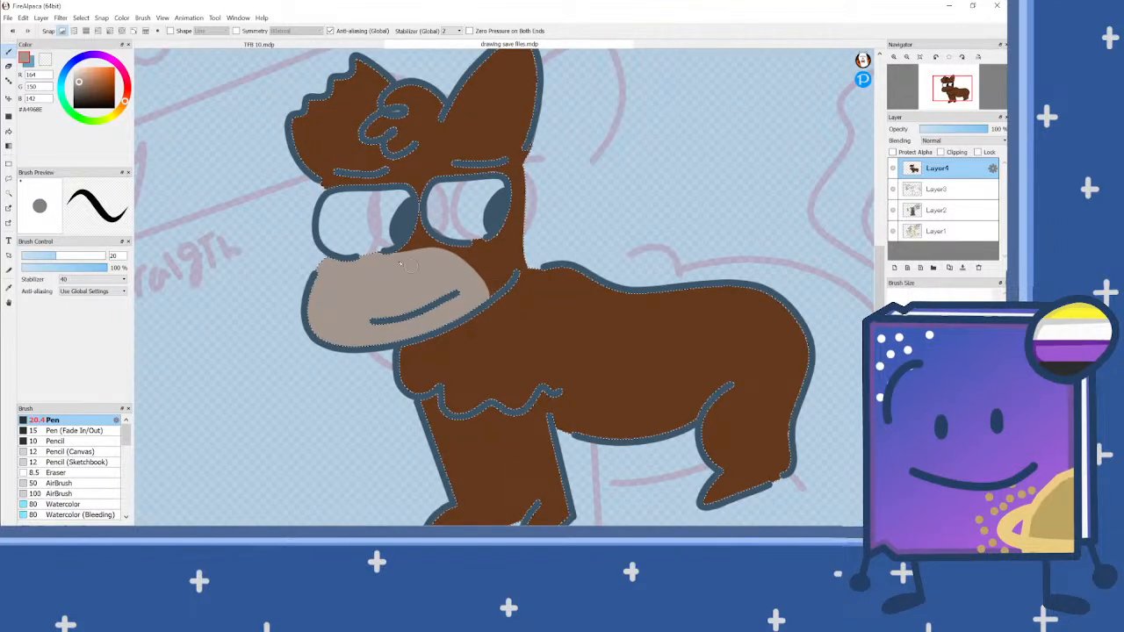
Step: Paint curved greyish-brown bands across the ankles of the two front legs to mark the tops of the paws
{"action": "scroll", "coordinate": [456, 395], "scroll_direction": "up", "scroll_amount": 5}
{"action": "mouse_move", "coordinate": [317, 323]}
{"action": "left_mouse_down"}
{"action": "mouse_move", "coordinate": [422, 344]}
{"action": "mouse_move", "coordinate": [466, 367]}
{"action": "left_mouse_up"}
{"action": "mouse_move", "coordinate": [439, 328]}
{"action": "left_mouse_down"}
{"action": "mouse_move", "coordinate": [489, 317]}
{"action": "mouse_move", "coordinate": [584, 345]}
{"action": "left_mouse_up"}
{"action": "mouse_move", "coordinate": [524, 323]}
{"action": "left_mouse_down"}
{"action": "mouse_move", "coordinate": [477, 318]}
{"action": "mouse_move", "coordinate": [390, 378]}
{"action": "left_mouse_up"}
{"action": "scroll", "coordinate": [428, 351], "scroll_direction": "up", "scroll_amount": 2}
{"action": "key", "text": "ctrl+z"}
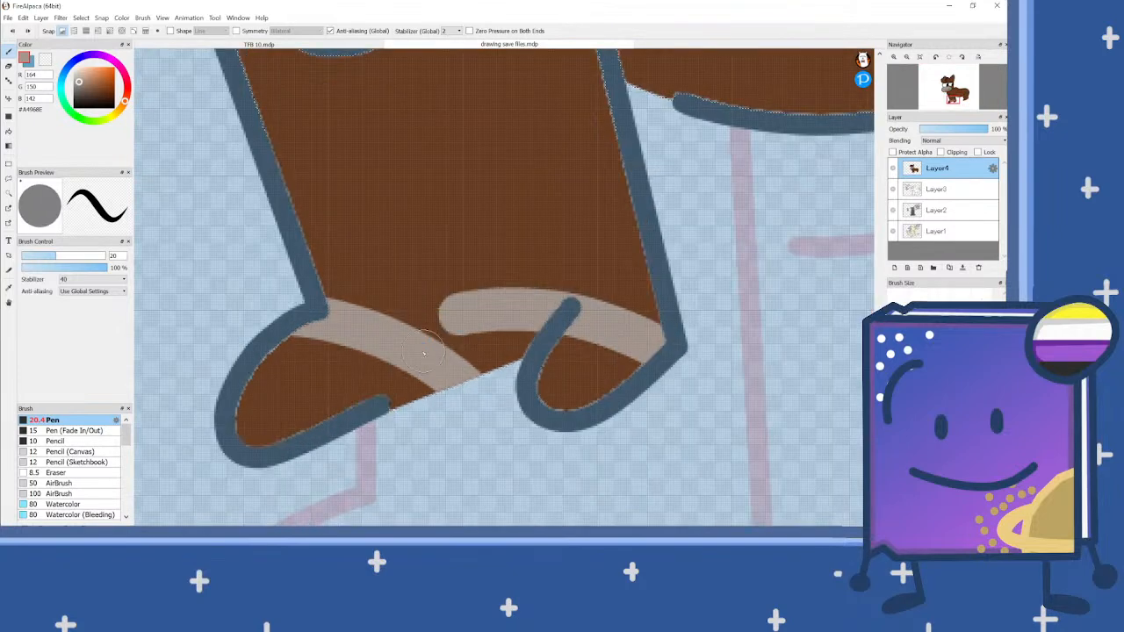
{"action": "key", "text": "ctrl+z"}
{"action": "key", "text": "ctrl+y"}
{"action": "key", "text": "ctrl+y"}
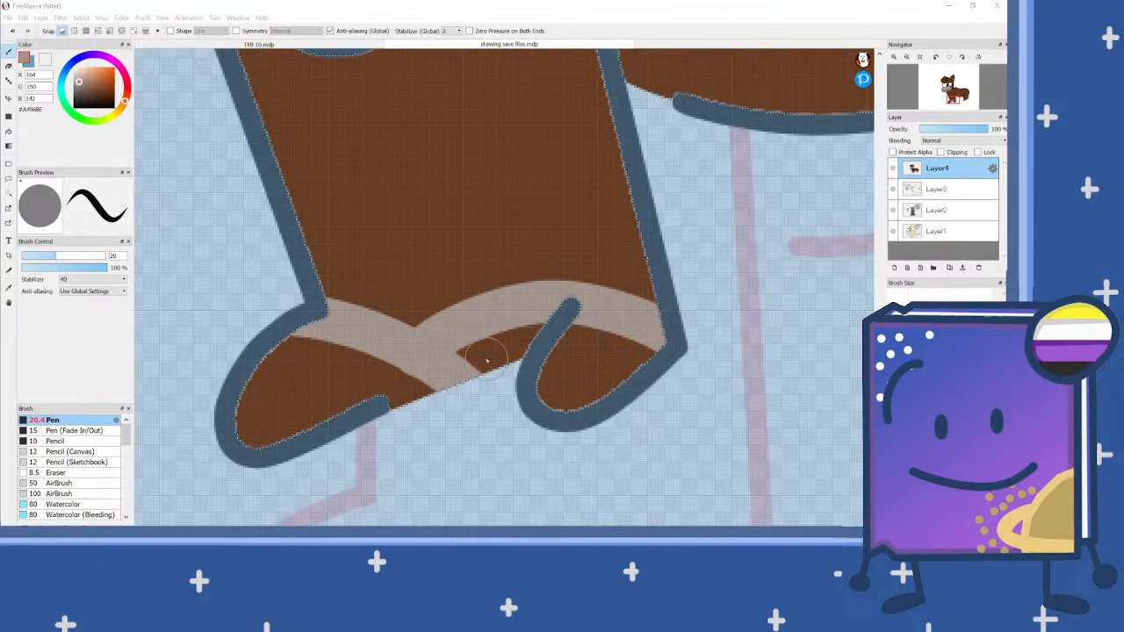
Step: Fill both front paws below the ankle bands with greyish brown
{"action": "mouse_move", "coordinate": [472, 353]}
{"action": "left_mouse_down"}
{"action": "mouse_move", "coordinate": [593, 328]}
{"action": "mouse_move", "coordinate": [672, 390]}
{"action": "mouse_move", "coordinate": [613, 363]}
{"action": "mouse_move", "coordinate": [516, 348]}
{"action": "mouse_move", "coordinate": [460, 375]}
{"action": "mouse_move", "coordinate": [641, 416]}
{"action": "mouse_move", "coordinate": [601, 394]}
{"action": "mouse_move", "coordinate": [439, 389]}
{"action": "mouse_move", "coordinate": [260, 334]}
{"action": "mouse_move", "coordinate": [489, 427]}
{"action": "mouse_move", "coordinate": [228, 343]}
{"action": "left_mouse_up"}
{"action": "mouse_move", "coordinate": [389, 428]}
{"action": "left_mouse_down"}
{"action": "mouse_move", "coordinate": [212, 365]}
{"action": "mouse_move", "coordinate": [346, 462]}
{"action": "mouse_move", "coordinate": [281, 430]}
{"action": "left_mouse_up"}
{"action": "left_click_drag", "start_coordinate": [218, 412], "coordinate": [267, 442]}
{"action": "scroll", "coordinate": [562, 360], "scroll_direction": "down", "scroll_amount": 5}
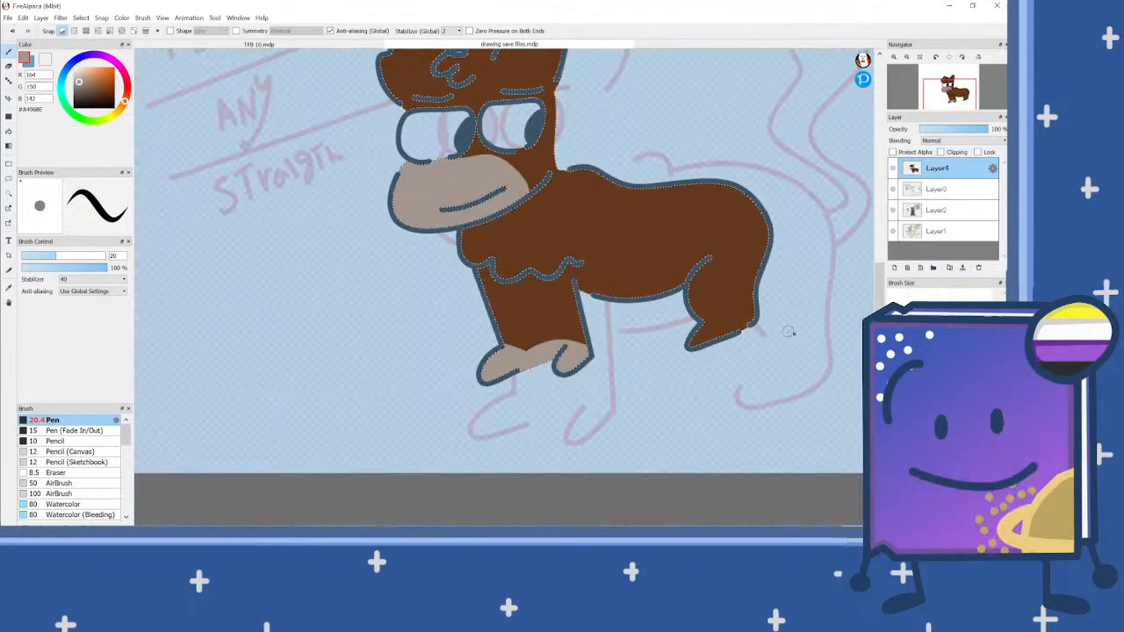
Step: Paint the hind paw greyish brown from the ankle down to the toe
{"action": "scroll", "coordinate": [789, 331], "scroll_direction": "up", "scroll_amount": 5}
{"action": "mouse_move", "coordinate": [707, 369]}
{"action": "left_mouse_down"}
{"action": "mouse_move", "coordinate": [619, 336]}
{"action": "mouse_move", "coordinate": [571, 333]}
{"action": "left_mouse_up"}
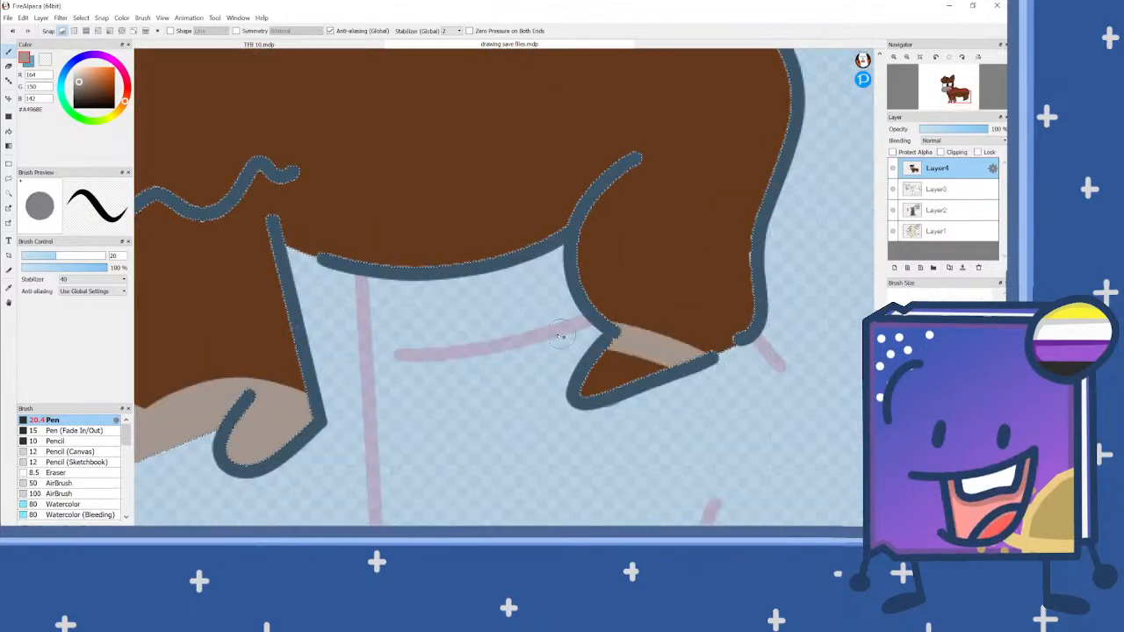
{"action": "mouse_move", "coordinate": [650, 363]}
{"action": "left_mouse_down"}
{"action": "mouse_move", "coordinate": [720, 396]}
{"action": "mouse_move", "coordinate": [534, 360]}
{"action": "mouse_move", "coordinate": [590, 388]}
{"action": "mouse_move", "coordinate": [657, 396]}
{"action": "left_mouse_up"}
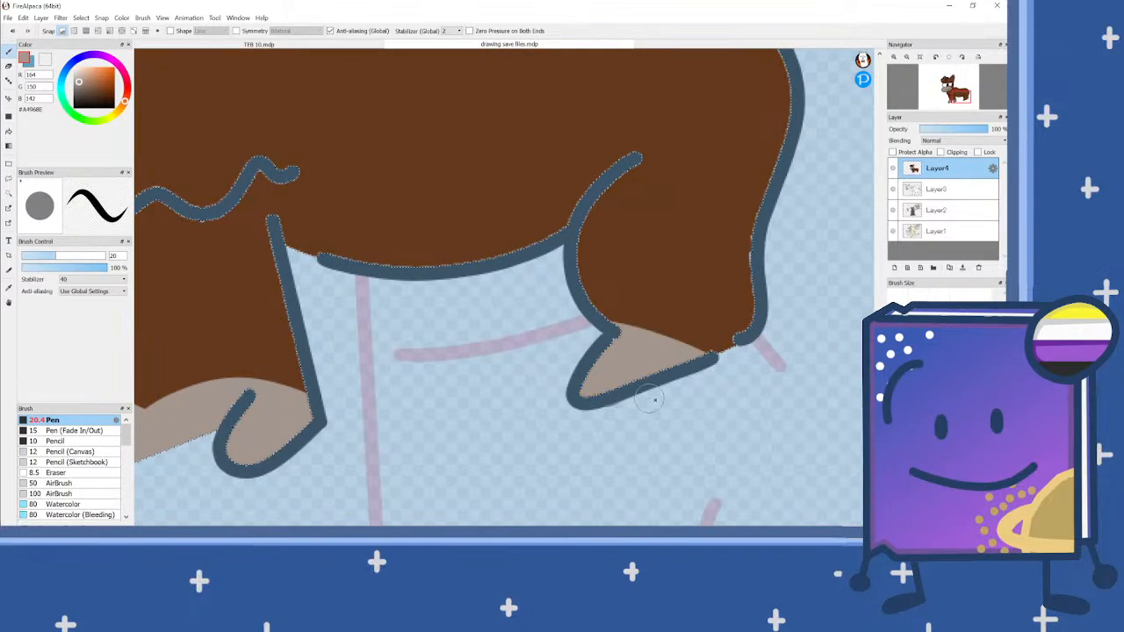
{"action": "scroll", "coordinate": [570, 372], "scroll_direction": "down", "scroll_amount": 5}
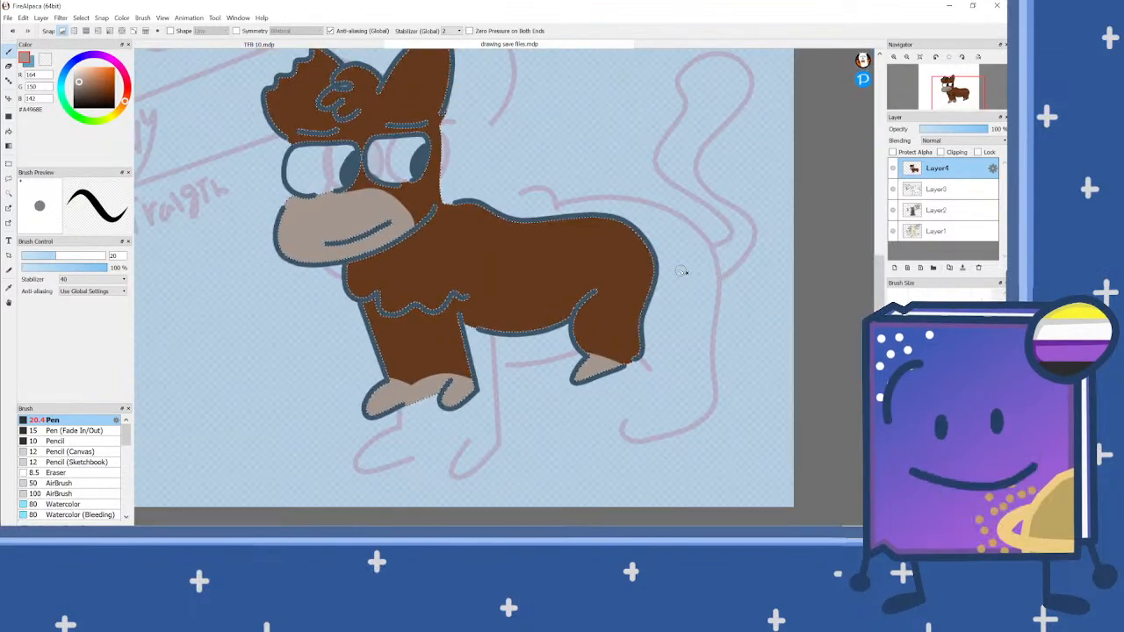
Step: Clear the selection and bucket-fill both eyes with white
{"action": "left_click", "coordinate": [9, 131]}
{"action": "left_click", "coordinate": [44, 59]}
{"action": "key", "text": "ctrl+d"}
{"action": "left_click", "coordinate": [338, 167]}
{"action": "left_click", "coordinate": [404, 151]}
{"action": "scroll", "coordinate": [537, 282], "scroll_direction": "down", "scroll_amount": 2}
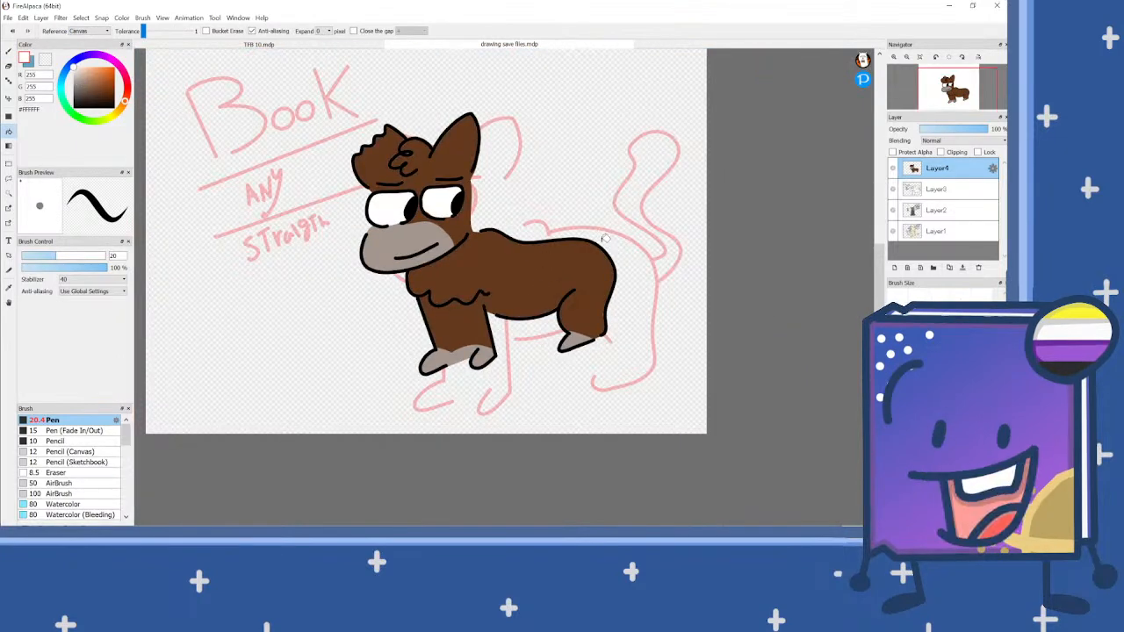
{"action": "scroll", "coordinate": [602, 238], "scroll_direction": "down", "scroll_amount": 2}
{"action": "scroll", "coordinate": [541, 211], "scroll_direction": "up", "scroll_amount": 2}
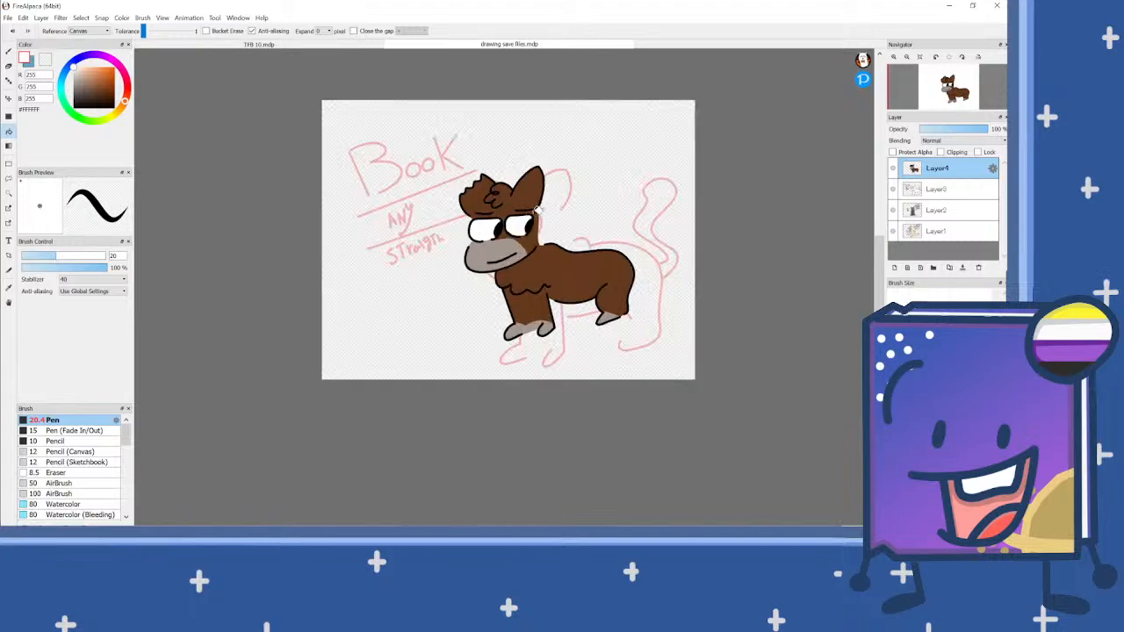
{"action": "scroll", "coordinate": [556, 213], "scroll_direction": "down", "scroll_amount": 1}
{"action": "scroll", "coordinate": [596, 225], "scroll_direction": "up", "scroll_amount": 3}
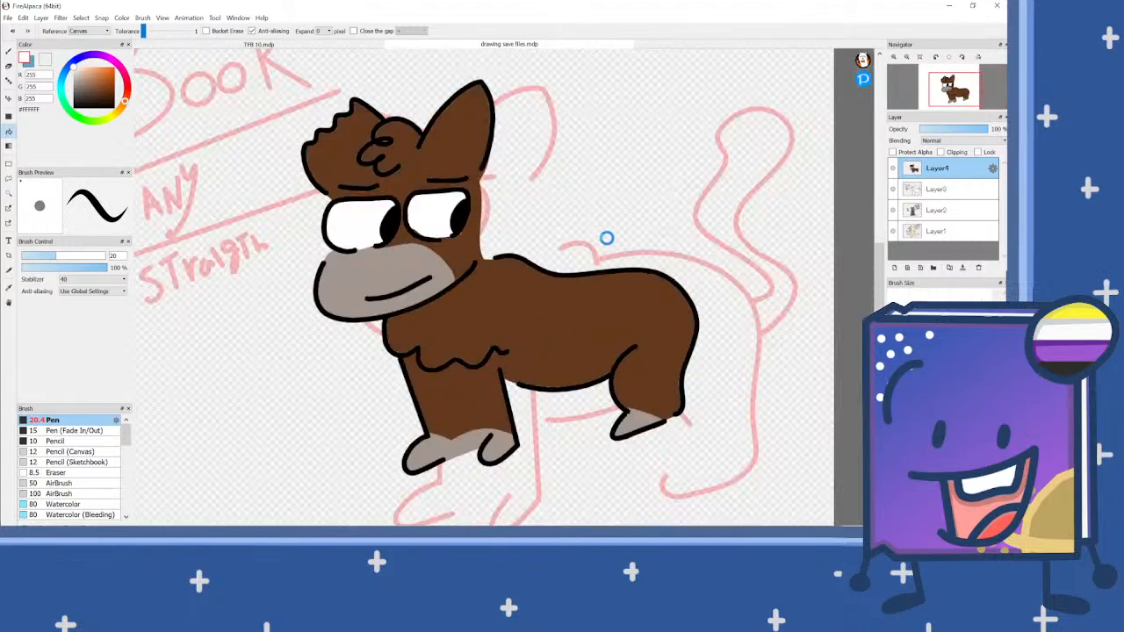
Step: Switch to the Pen with black at a size of 7.6 px for the tail outline
{"action": "left_click", "coordinate": [657, 277], "text": "alt"}
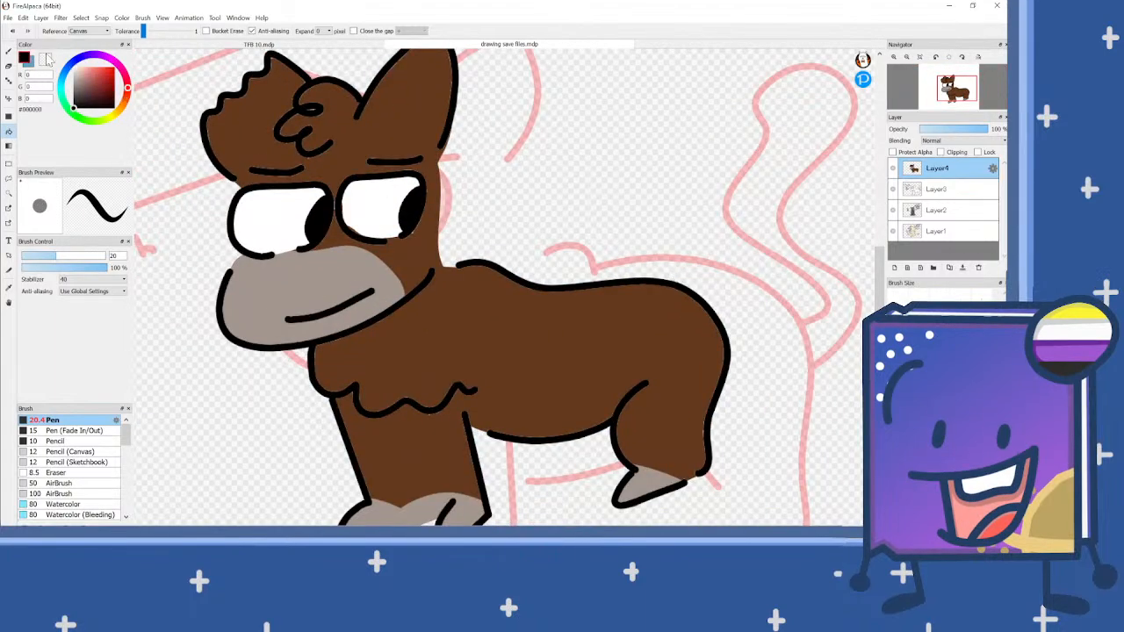
{"action": "key", "text": "b"}
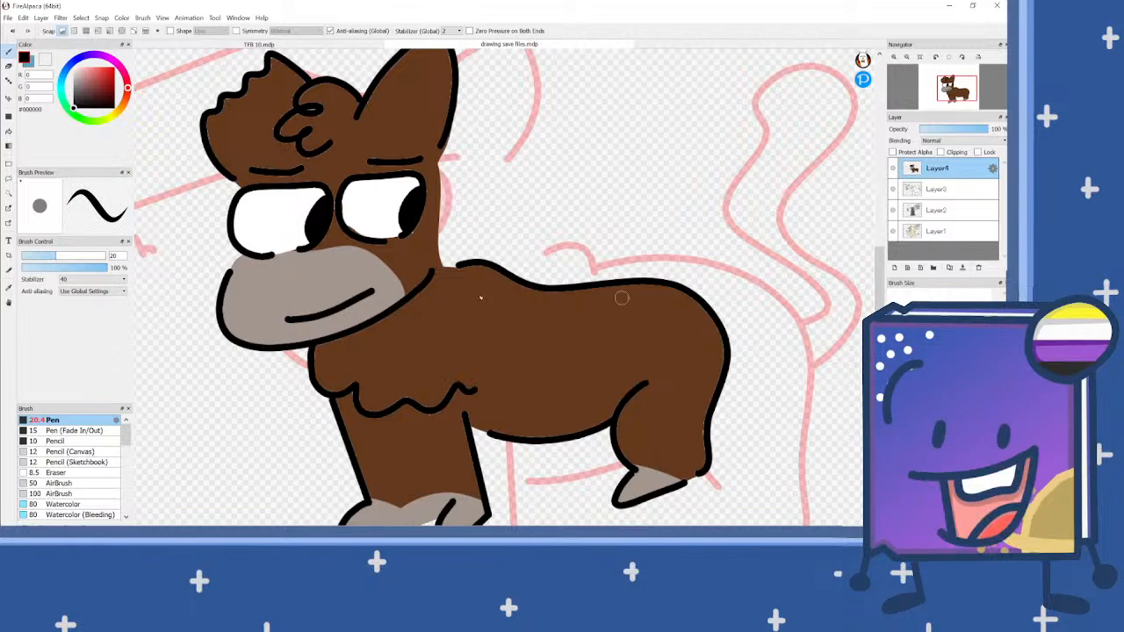
{"action": "left_click", "coordinate": [34, 256]}
{"action": "scroll", "coordinate": [727, 299], "scroll_direction": "up", "scroll_amount": 2}
{"action": "mouse_move", "coordinate": [702, 319]}
{"action": "left_mouse_down"}
{"action": "mouse_move", "coordinate": [742, 287]}
{"action": "mouse_move", "coordinate": [614, 210]}
{"action": "mouse_move", "coordinate": [687, 177]}
{"action": "mouse_move", "coordinate": [810, 151]}
{"action": "mouse_move", "coordinate": [781, 125]}
{"action": "mouse_move", "coordinate": [656, 122]}
{"action": "mouse_move", "coordinate": [681, 55]}
{"action": "mouse_move", "coordinate": [790, 28]}
{"action": "mouse_move", "coordinate": [842, 55]}
{"action": "mouse_move", "coordinate": [868, 114]}
{"action": "mouse_move", "coordinate": [846, 190]}
{"action": "mouse_move", "coordinate": [857, 249]}
{"action": "mouse_move", "coordinate": [759, 234]}
{"action": "mouse_move", "coordinate": [764, 274]}
{"action": "mouse_move", "coordinate": [817, 327]}
{"action": "mouse_move", "coordinate": [794, 361]}
{"action": "mouse_move", "coordinate": [725, 376]}
{"action": "left_mouse_up"}
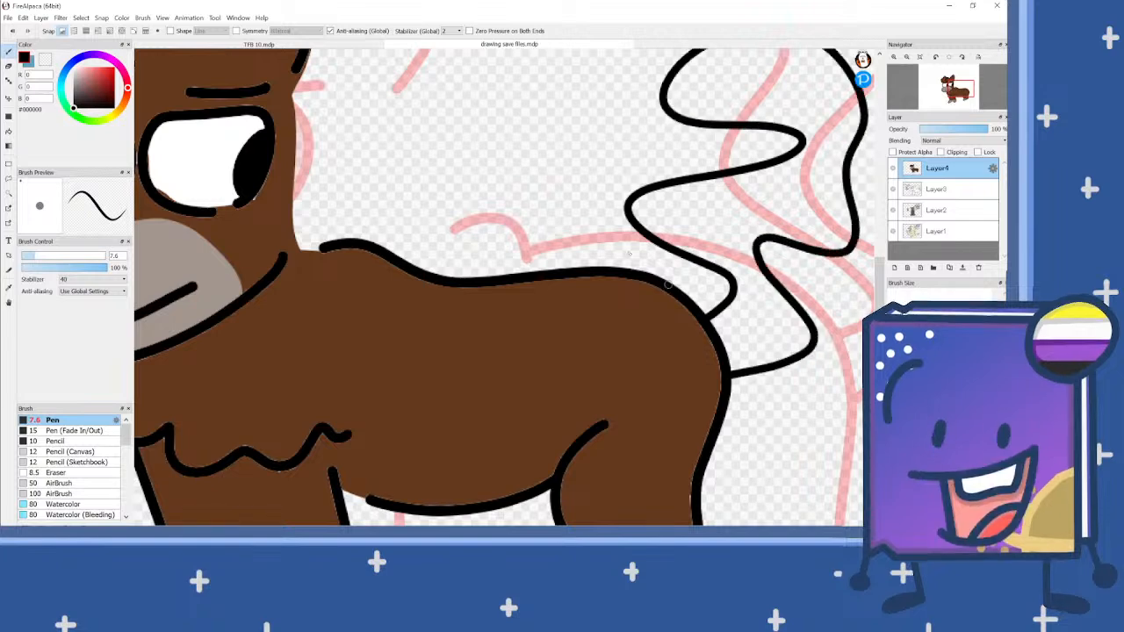
{"action": "scroll", "coordinate": [626, 243], "scroll_direction": "down", "scroll_amount": 2}
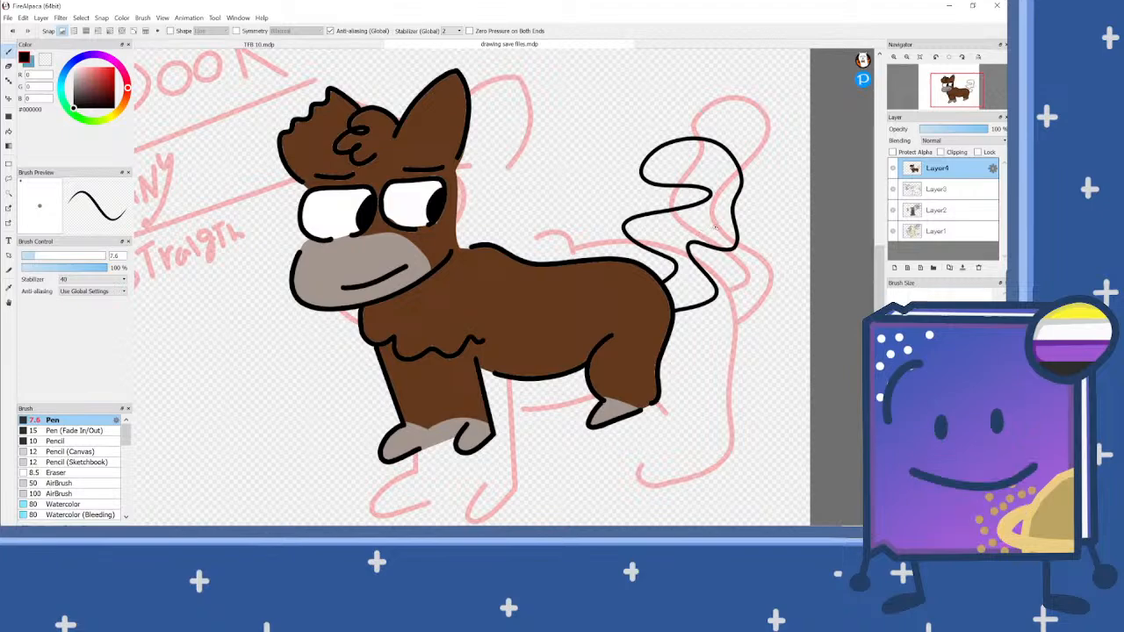
{"action": "scroll", "coordinate": [718, 217], "scroll_direction": "up", "scroll_amount": 1}
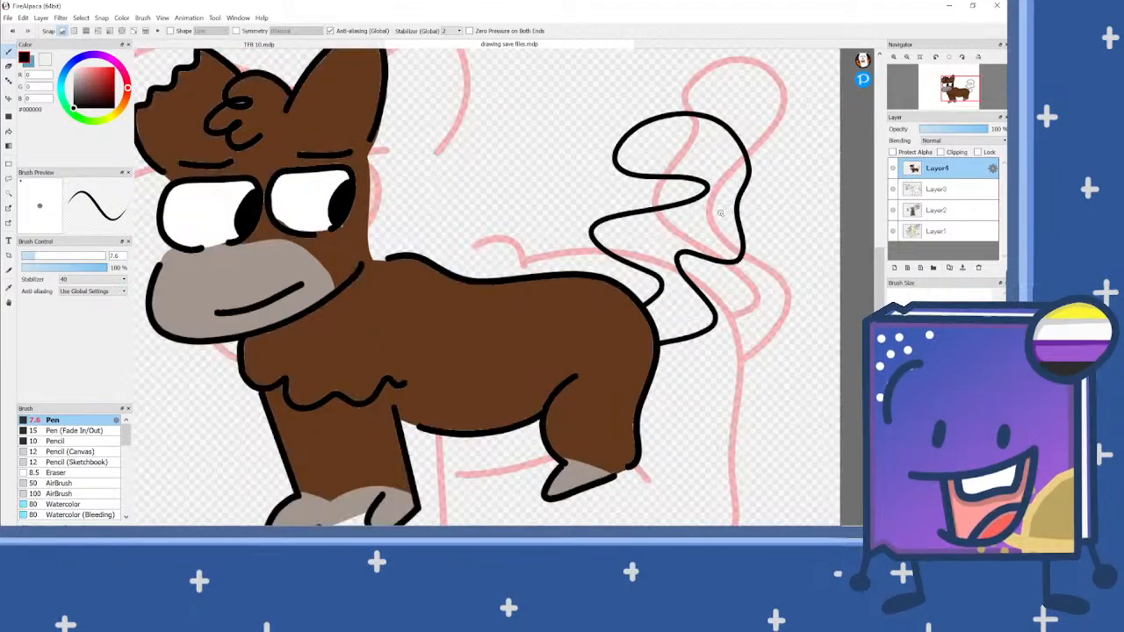
{"action": "key", "text": "ctrl+z"}
Step: Outline a large, rounded oval tail rising from the character's rump in black
{"action": "mouse_move", "coordinate": [669, 365]}
{"action": "left_mouse_down"}
{"action": "mouse_move", "coordinate": [762, 283]}
{"action": "mouse_move", "coordinate": [772, 155]}
{"action": "mouse_move", "coordinate": [719, 114]}
{"action": "mouse_move", "coordinate": [668, 122]}
{"action": "mouse_move", "coordinate": [626, 160]}
{"action": "mouse_move", "coordinate": [593, 265]}
{"action": "left_mouse_up"}
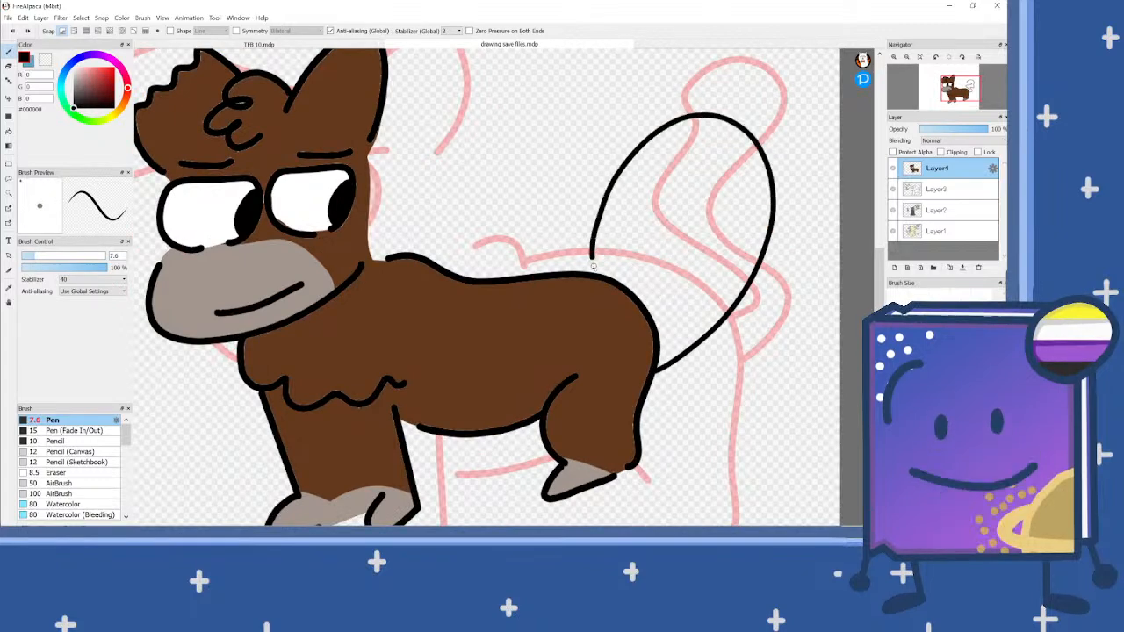
{"action": "scroll", "coordinate": [609, 255], "scroll_direction": "down", "scroll_amount": 3}
{"action": "scroll", "coordinate": [619, 228], "scroll_direction": "up", "scroll_amount": 3}
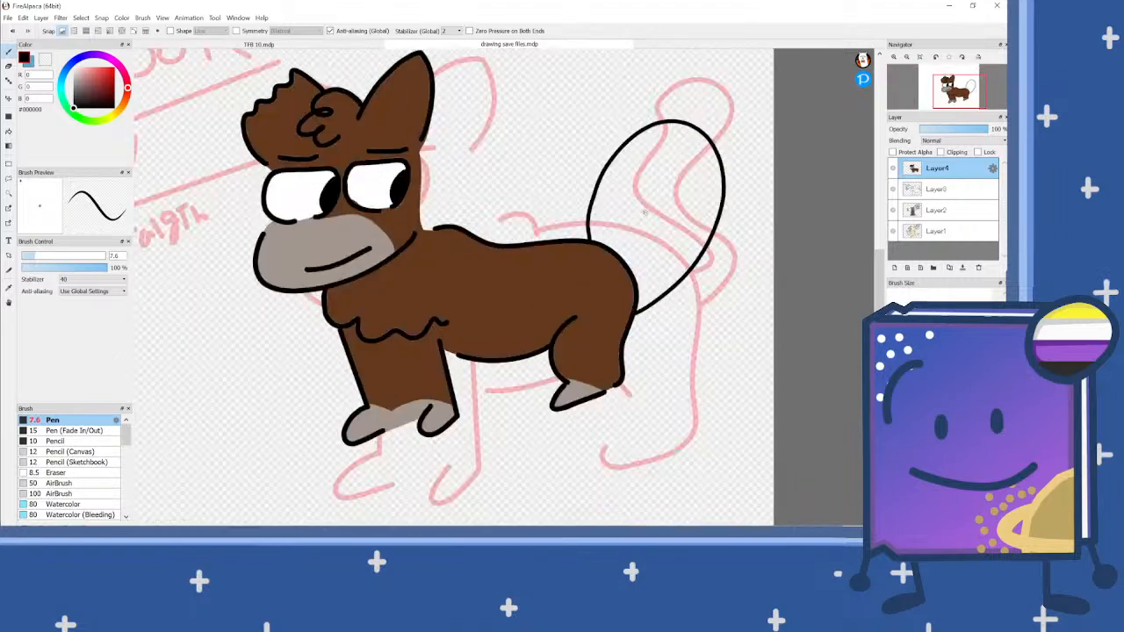
Step: Select the inside of the tail with the Magic Wand and set the Pen to the muzzle's greyish brown at 21 px
{"action": "scroll", "coordinate": [612, 218], "scroll_direction": "up", "scroll_amount": 2}
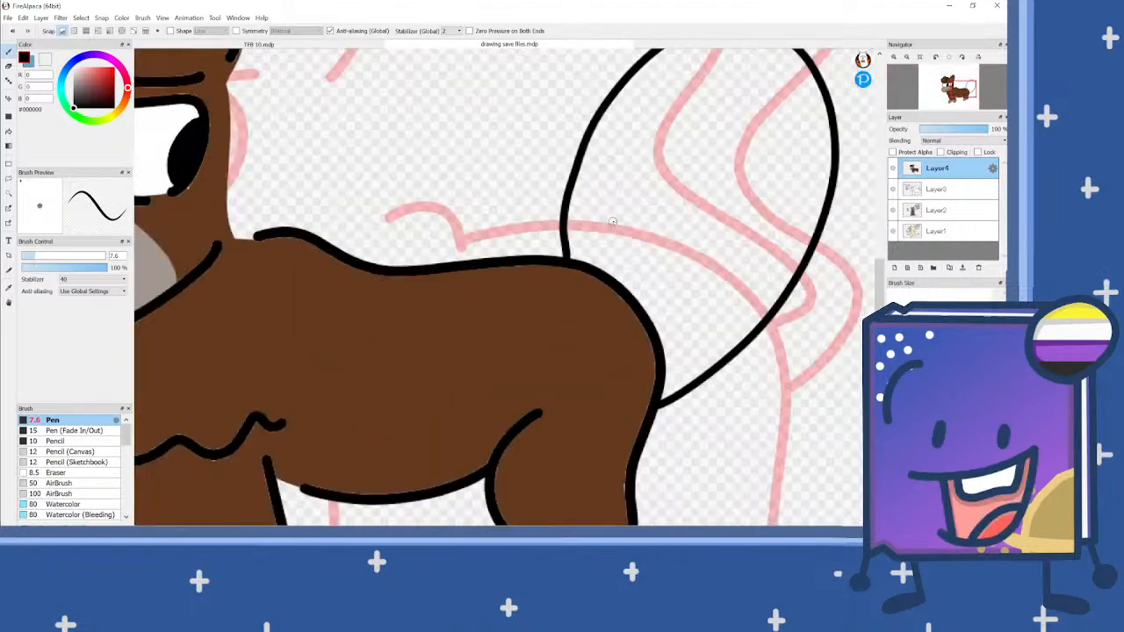
{"action": "left_click", "coordinate": [8, 194]}
{"action": "left_click", "coordinate": [643, 192]}
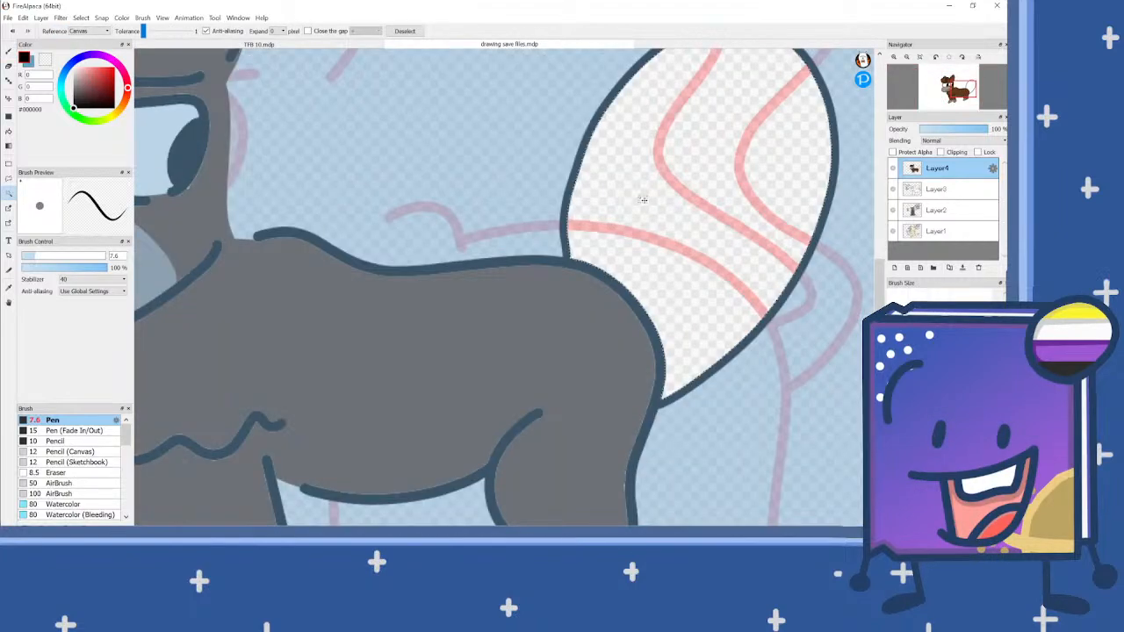
{"action": "scroll", "coordinate": [643, 193], "scroll_direction": "down", "scroll_amount": 3}
{"action": "right_click", "coordinate": [459, 215]}
{"action": "left_click", "coordinate": [9, 53]}
{"action": "left_click", "coordinate": [57, 255]}
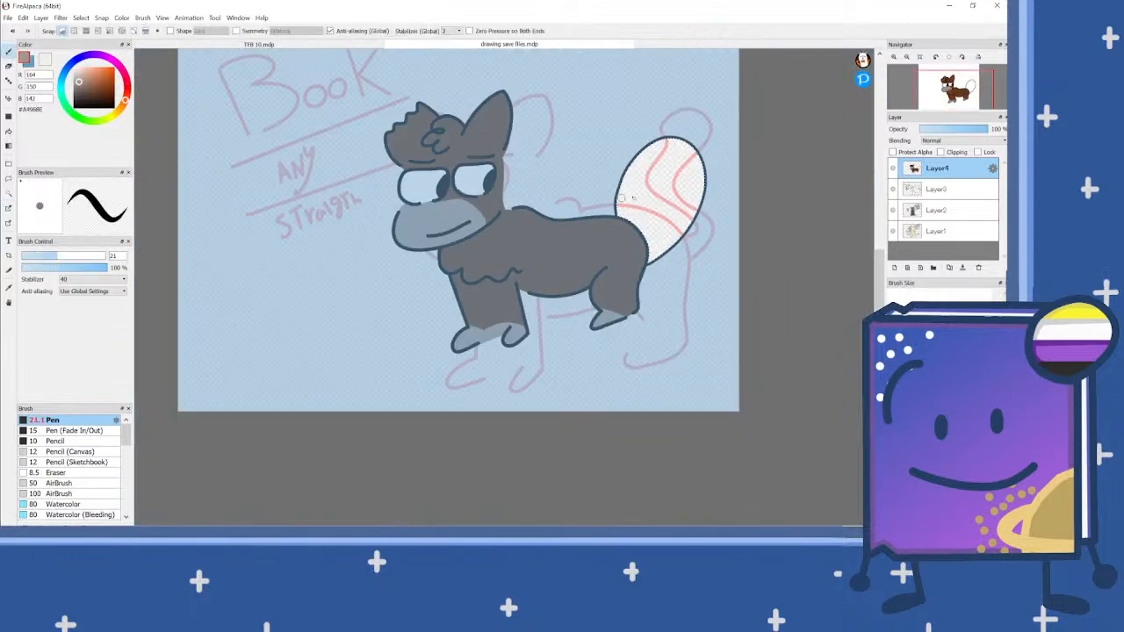
Step: Paint five parallel diagonal greyish-brown stripes across the selected tail
{"action": "scroll", "coordinate": [617, 203], "scroll_direction": "up", "scroll_amount": 3}
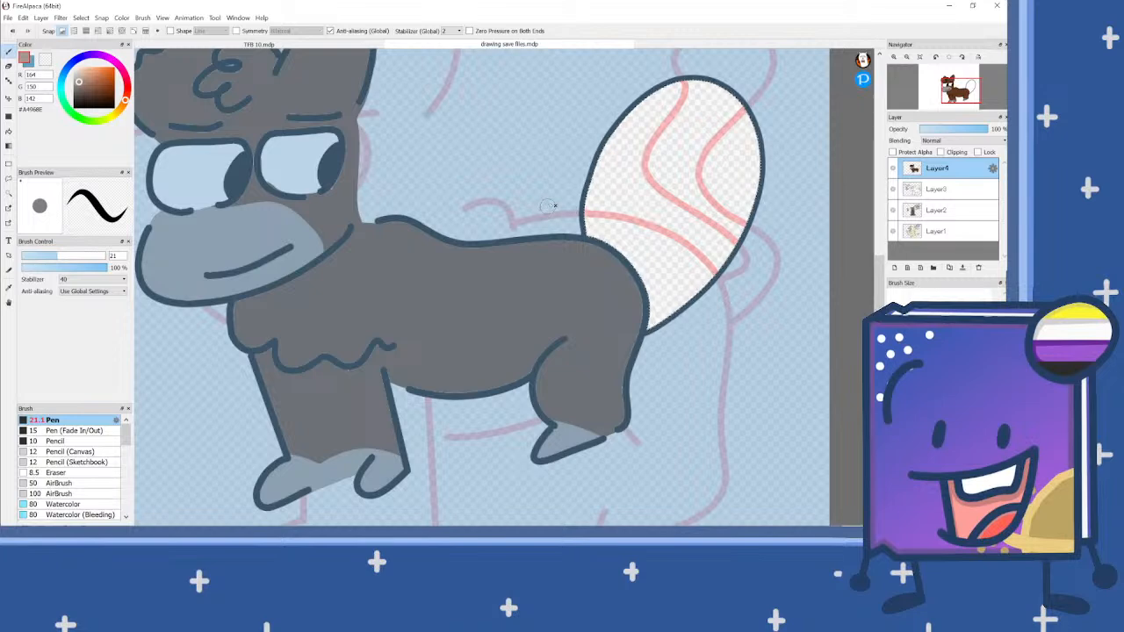
{"action": "left_click_drag", "start_coordinate": [583, 218], "coordinate": [696, 311]}
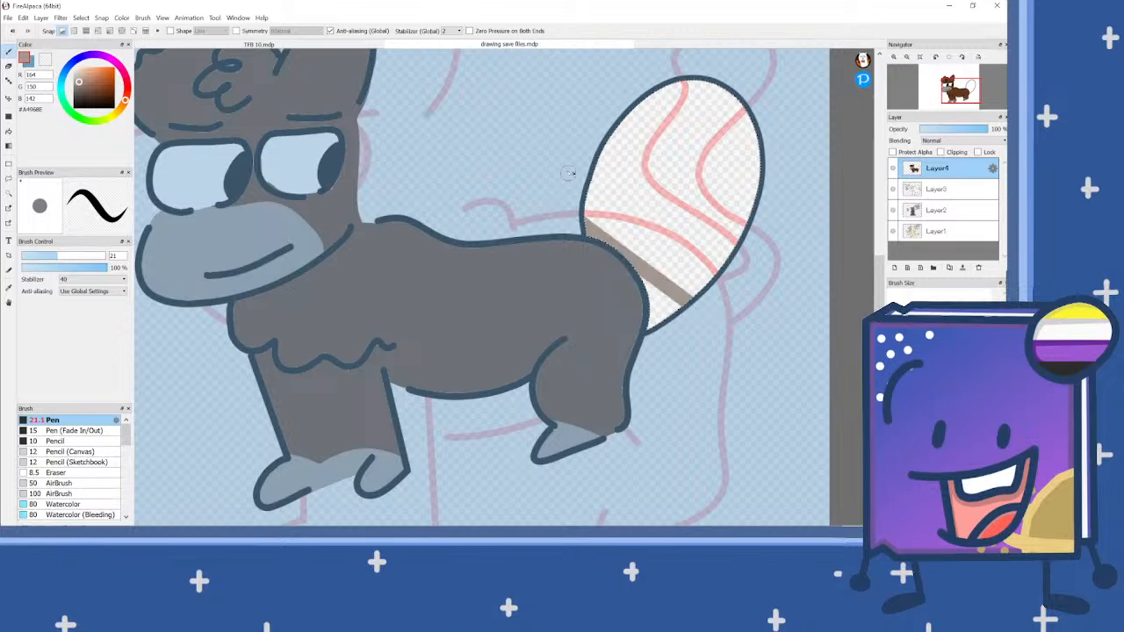
{"action": "mouse_move", "coordinate": [575, 159]}
{"action": "left_mouse_down"}
{"action": "mouse_move", "coordinate": [698, 268]}
{"action": "mouse_move", "coordinate": [747, 281]}
{"action": "mouse_move", "coordinate": [766, 303]}
{"action": "left_mouse_up"}
{"action": "left_click_drag", "start_coordinate": [588, 112], "coordinate": [788, 265]}
{"action": "left_click_drag", "start_coordinate": [593, 86], "coordinate": [783, 215]}
{"action": "left_click_drag", "start_coordinate": [652, 70], "coordinate": [793, 160]}
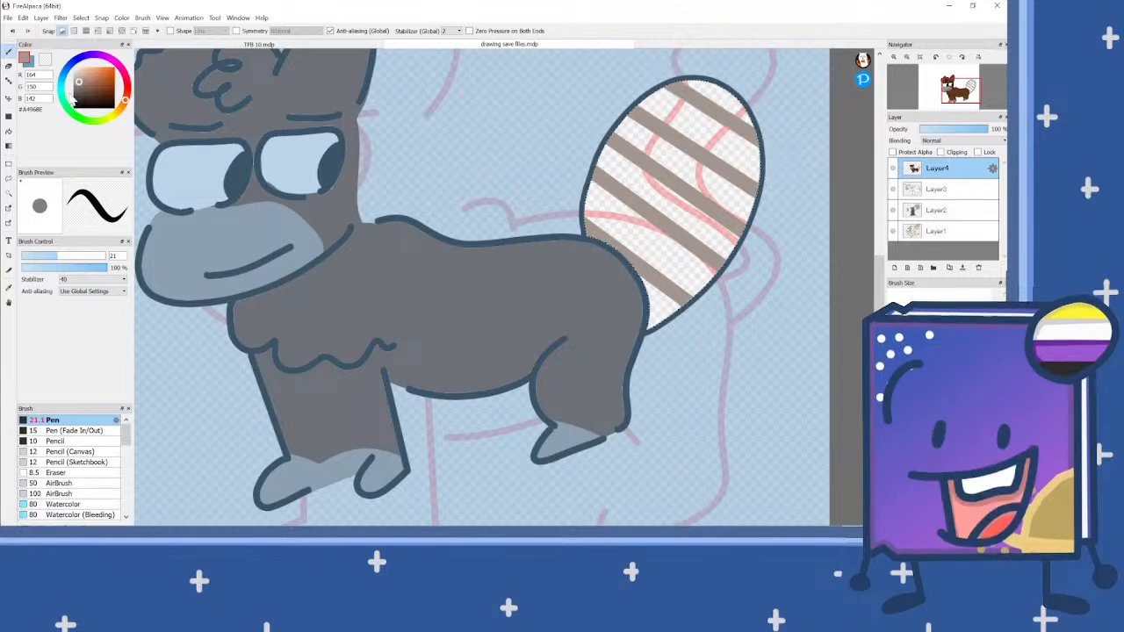
Step: Bucket-fill the gaps between the tail stripes with light peach #EABDA5 and clear the selection
{"action": "left_click", "coordinate": [85, 70]}
{"action": "left_click", "coordinate": [9, 131]}
{"action": "left_click", "coordinate": [689, 213]}
{"action": "left_click", "coordinate": [669, 251]}
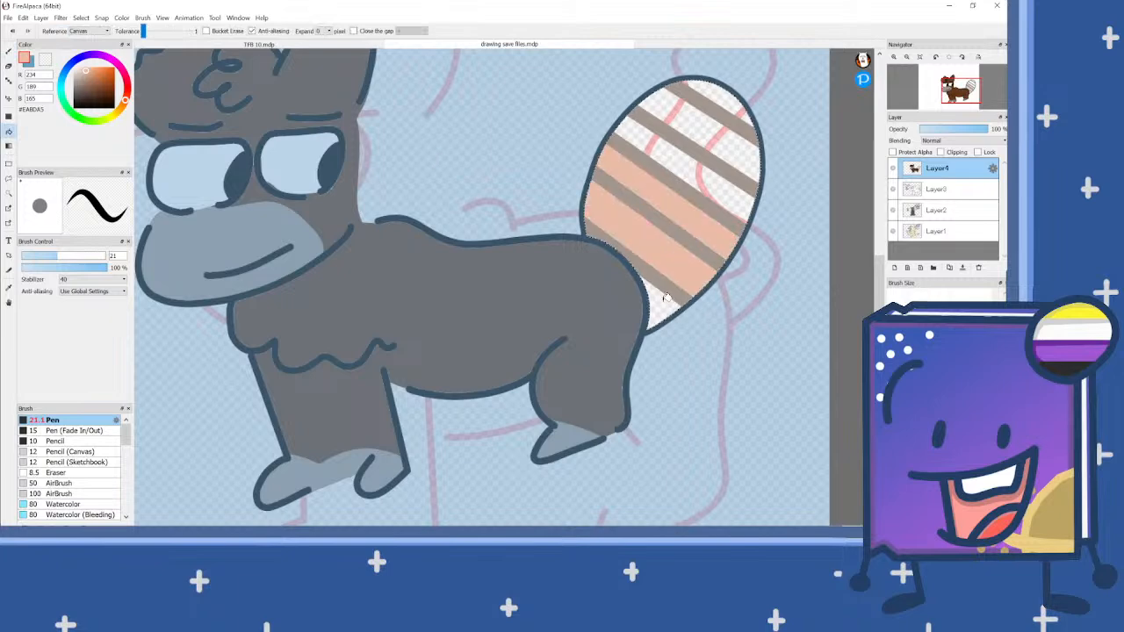
{"action": "left_click", "coordinate": [667, 301]}
{"action": "left_click", "coordinate": [733, 191]}
{"action": "left_click", "coordinate": [748, 158]}
{"action": "left_click", "coordinate": [745, 107]}
{"action": "key", "text": "ctrl+d"}
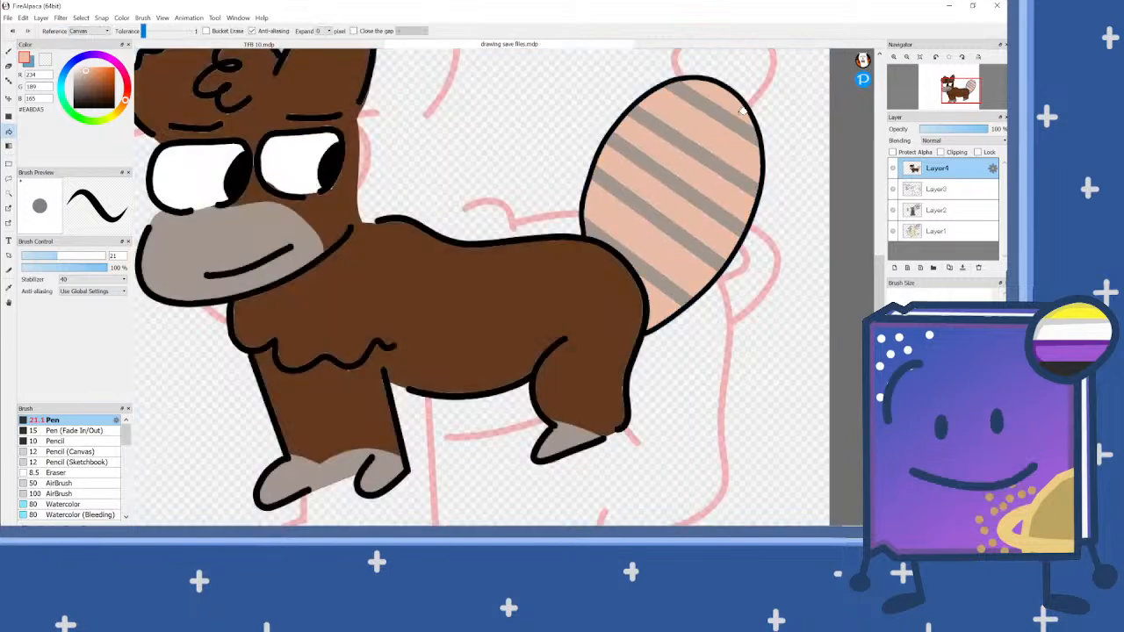
Step: Select the muzzle with the Magic Wand and set the Pen to light grey #DDDDDD at 9.2 px, undoing an oversized test dab
{"action": "scroll", "coordinate": [627, 200], "scroll_direction": "down", "scroll_amount": 3}
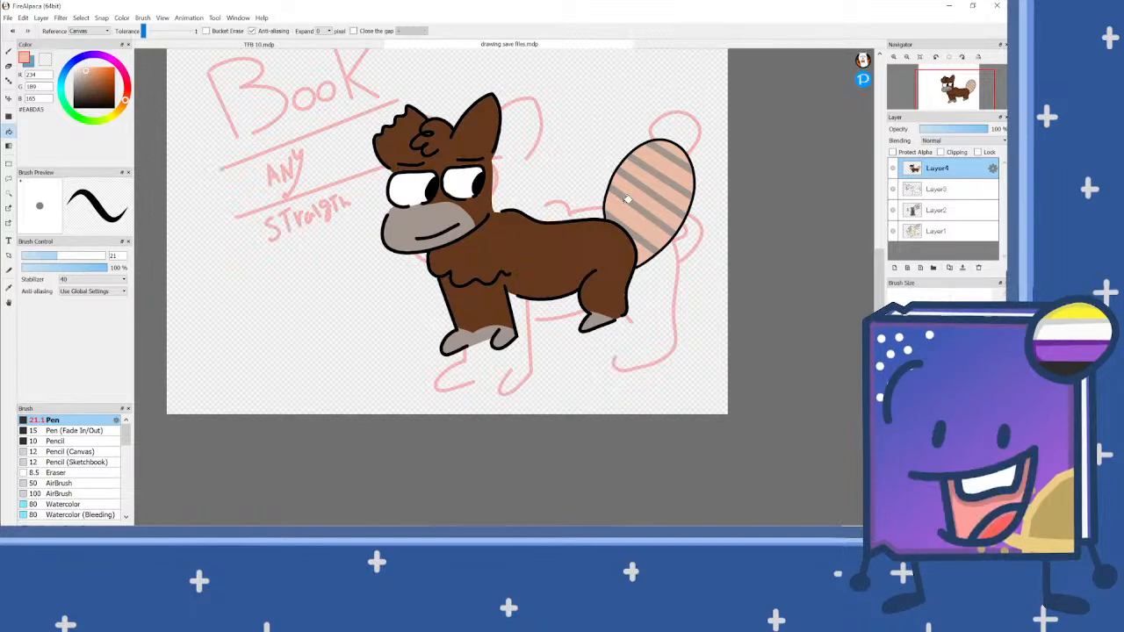
{"action": "scroll", "coordinate": [478, 222], "scroll_direction": "up", "scroll_amount": 6}
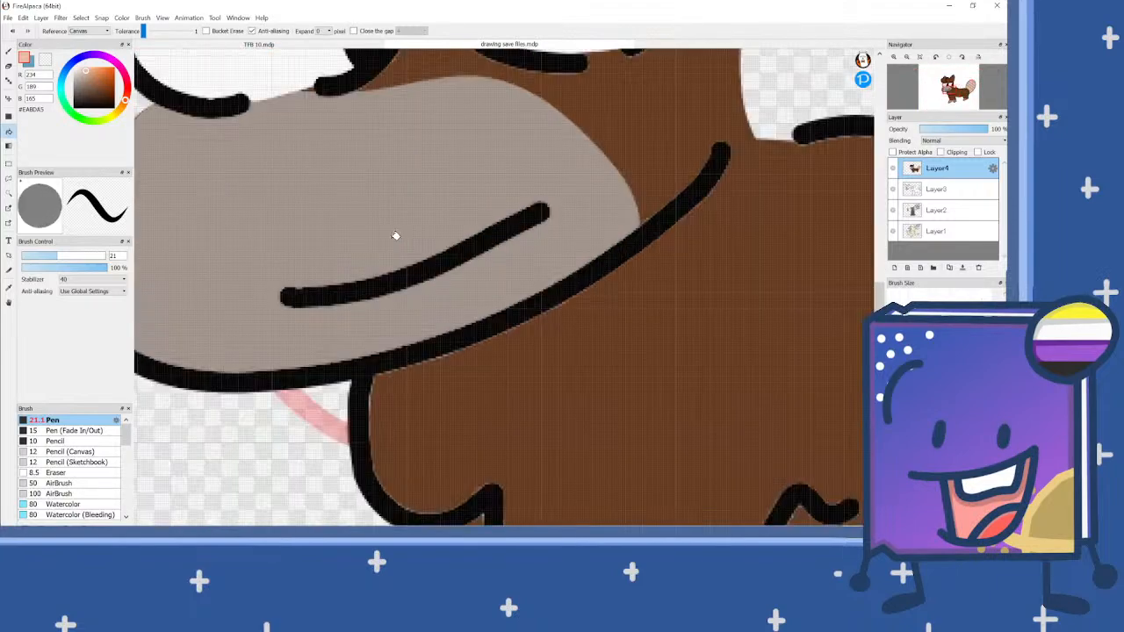
{"action": "left_click", "coordinate": [11, 194]}
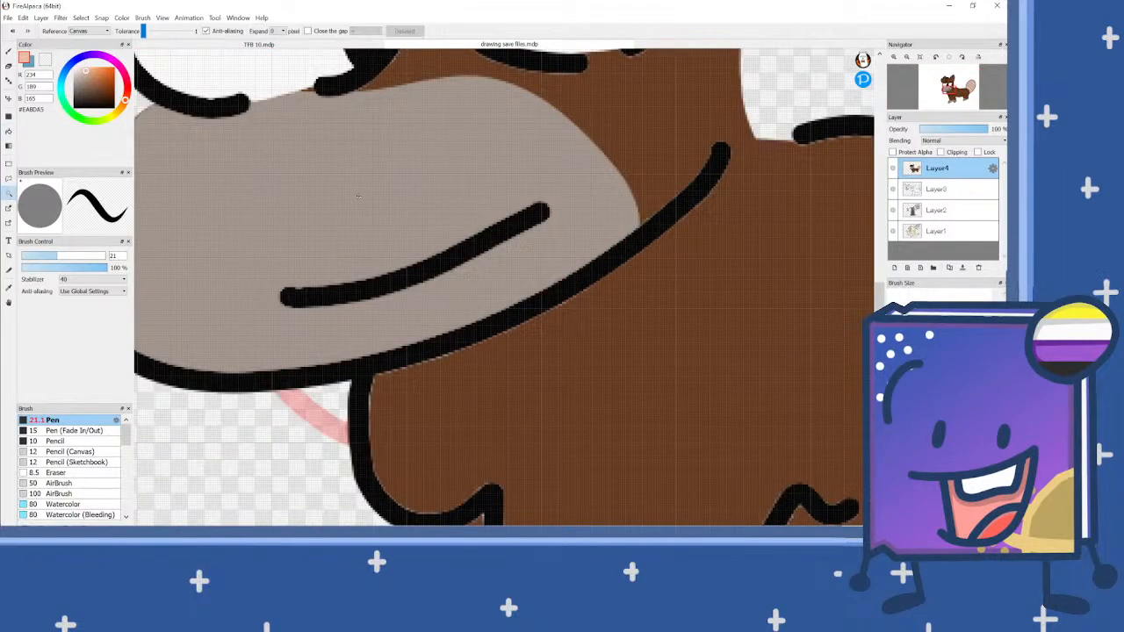
{"action": "left_click", "coordinate": [255, 193]}
{"action": "left_click_drag", "start_coordinate": [82, 74], "coordinate": [51, 74]}
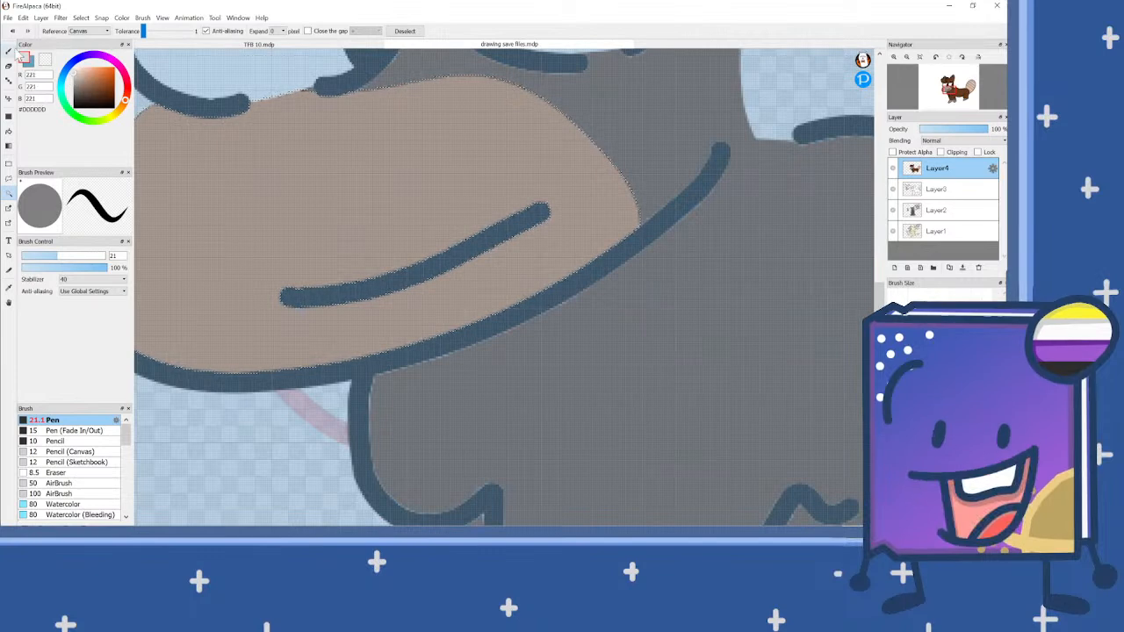
{"action": "left_click", "coordinate": [9, 50]}
{"action": "left_click", "coordinate": [484, 253]}
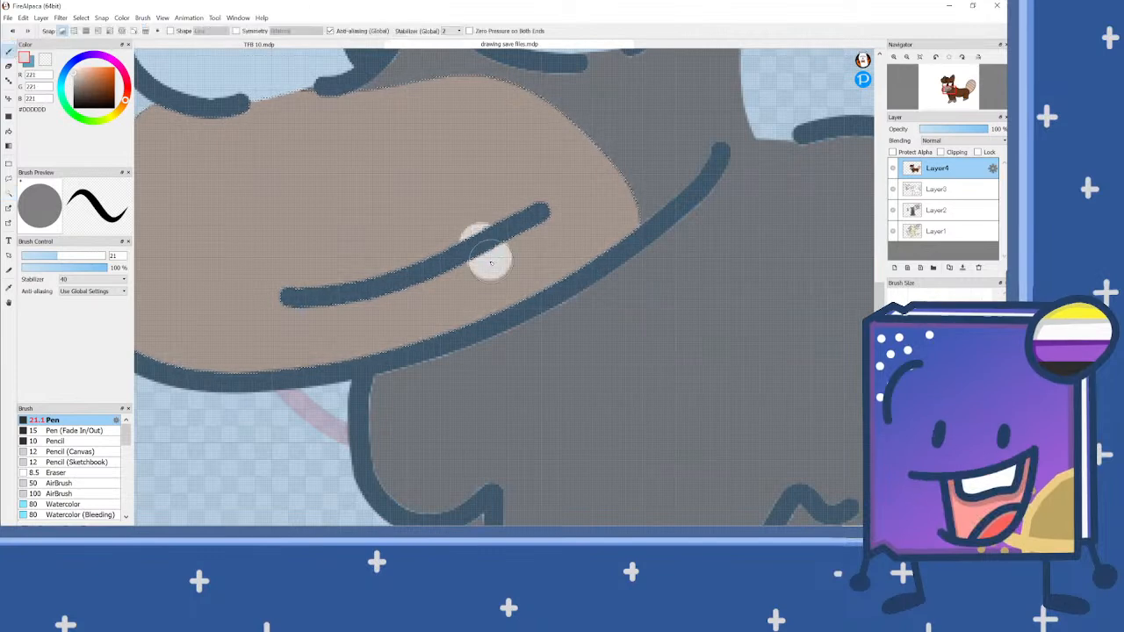
{"action": "left_click", "coordinate": [32, 256]}
{"action": "key", "text": "ctrl+z"}
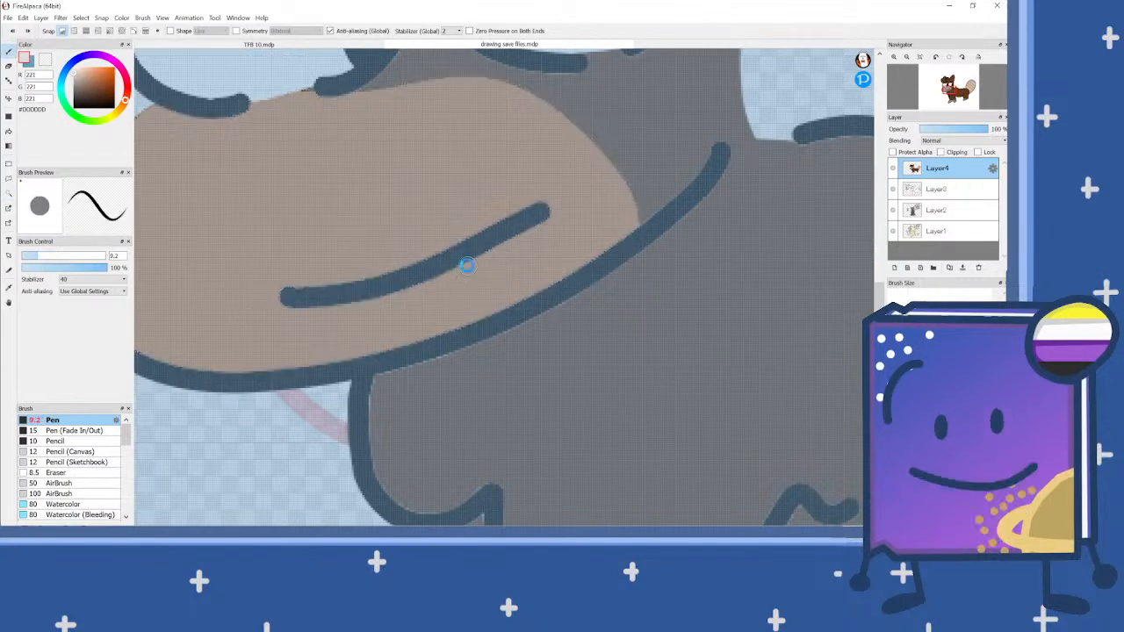
Step: Paint two light-grey square teeth hanging below the mouth line and clear the selection
{"action": "scroll", "coordinate": [470, 264], "scroll_direction": "up", "scroll_amount": 2}
{"action": "mouse_move", "coordinate": [520, 226]}
{"action": "left_mouse_down"}
{"action": "mouse_move", "coordinate": [553, 279]}
{"action": "mouse_move", "coordinate": [475, 328]}
{"action": "mouse_move", "coordinate": [439, 274]}
{"action": "mouse_move", "coordinate": [496, 259]}
{"action": "mouse_move", "coordinate": [525, 267]}
{"action": "mouse_move", "coordinate": [500, 291]}
{"action": "mouse_move", "coordinate": [470, 282]}
{"action": "left_mouse_up"}
{"action": "scroll", "coordinate": [470, 283], "scroll_direction": "down", "scroll_amount": 2}
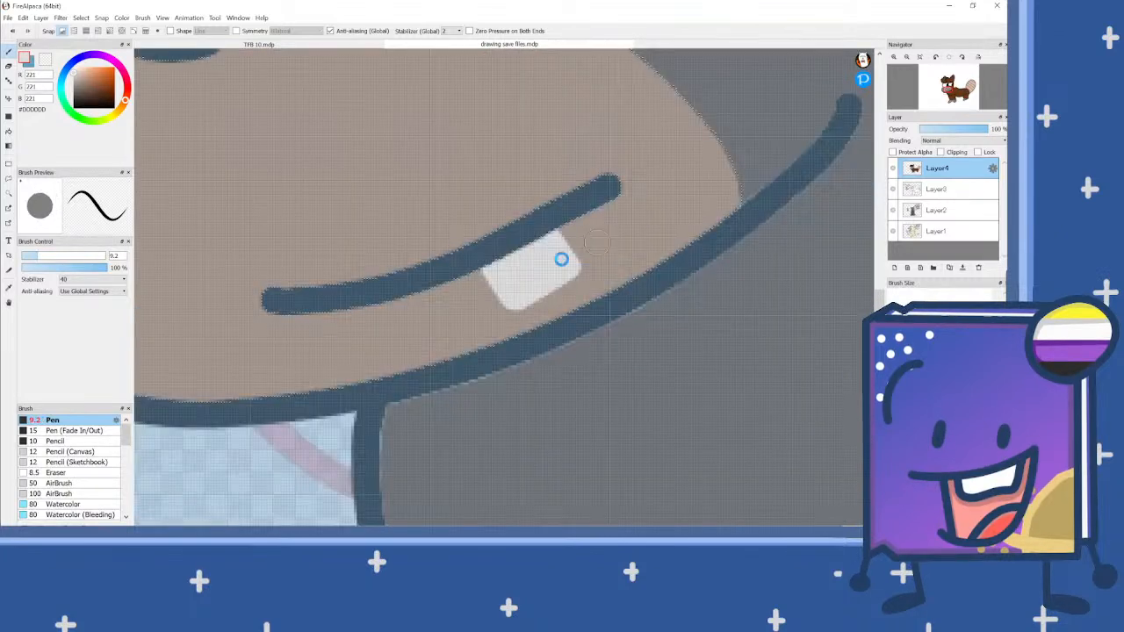
{"action": "scroll", "coordinate": [437, 285], "scroll_direction": "up", "scroll_amount": 3}
{"action": "mouse_move", "coordinate": [462, 335]}
{"action": "left_mouse_down"}
{"action": "mouse_move", "coordinate": [479, 350]}
{"action": "mouse_move", "coordinate": [543, 316]}
{"action": "mouse_move", "coordinate": [509, 253]}
{"action": "mouse_move", "coordinate": [472, 299]}
{"action": "left_mouse_up"}
{"action": "scroll", "coordinate": [472, 299], "scroll_direction": "down", "scroll_amount": 5}
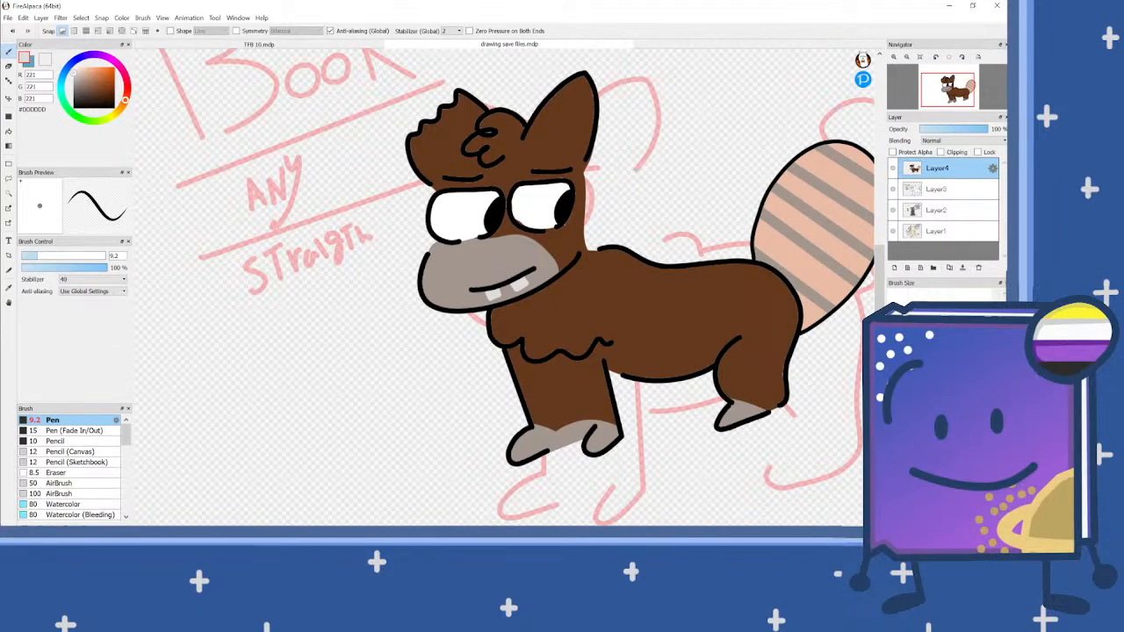
{"action": "scroll", "coordinate": [364, 304], "scroll_direction": "down", "scroll_amount": 3}
{"action": "scroll", "coordinate": [401, 295], "scroll_direction": "up", "scroll_amount": 2}
{"action": "scroll", "coordinate": [497, 226], "scroll_direction": "down", "scroll_amount": 1}
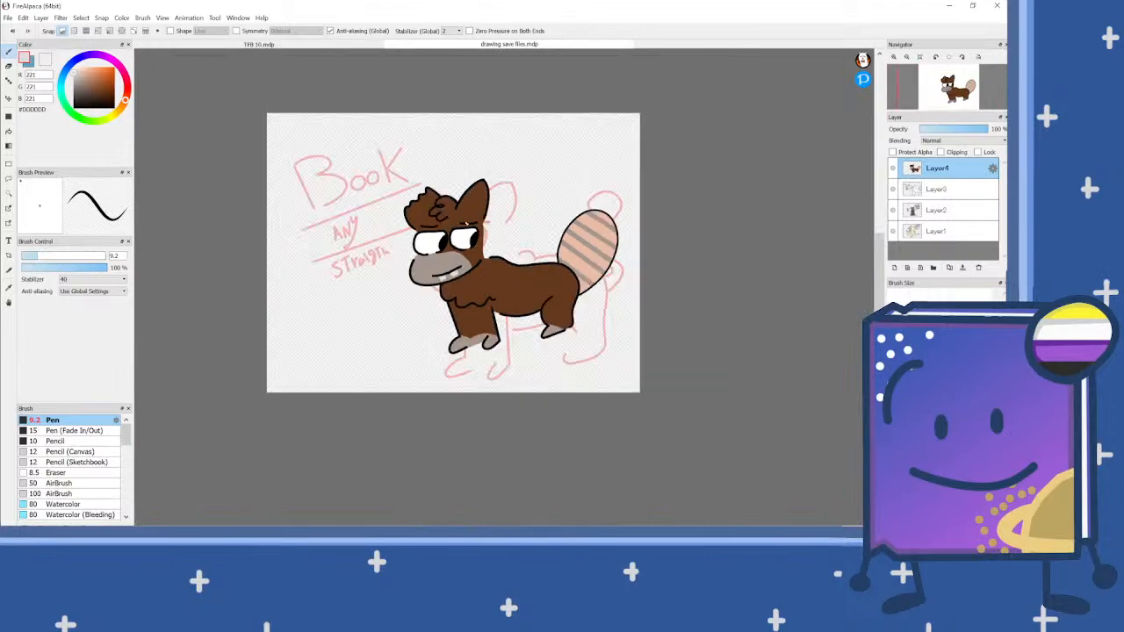
Step: Letter "NOÁWOLF" in black with the Pen over the pink sketched "Book" title beside the character's head
{"action": "scroll", "coordinate": [292, 188], "scroll_direction": "up", "scroll_amount": 1}
{"action": "scroll", "coordinate": [292, 188], "scroll_direction": "up", "scroll_amount": 2}
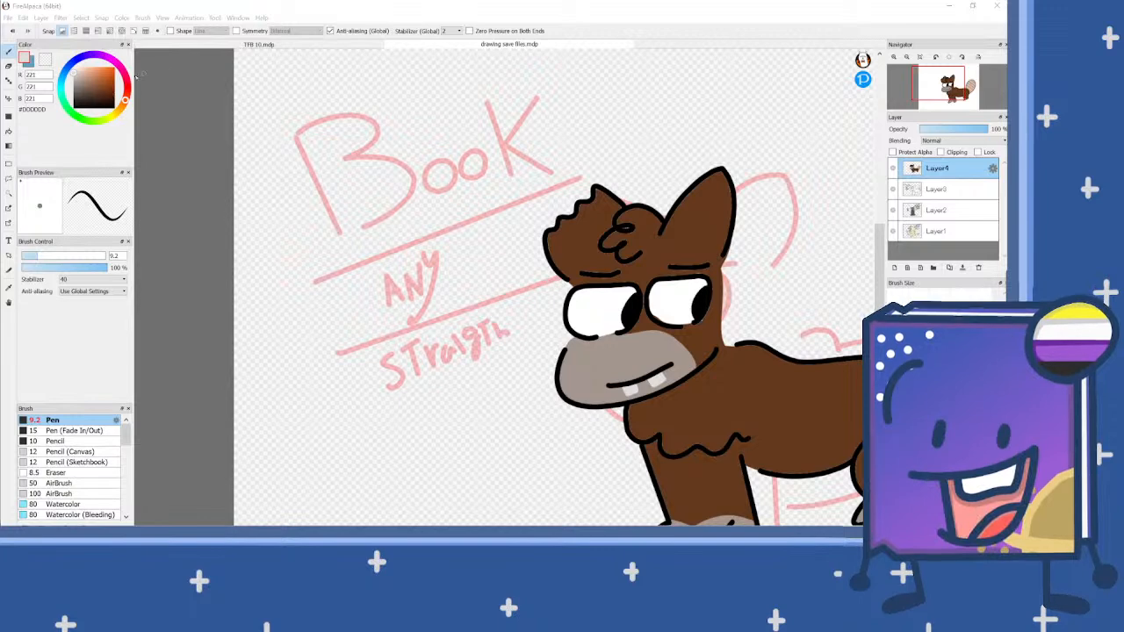
{"action": "left_click", "coordinate": [73, 108]}
{"action": "scroll", "coordinate": [315, 200], "scroll_direction": "up", "scroll_amount": 1}
{"action": "mouse_move", "coordinate": [336, 261]}
{"action": "left_mouse_down"}
{"action": "mouse_move", "coordinate": [322, 164]}
{"action": "mouse_move", "coordinate": [364, 250]}
{"action": "mouse_move", "coordinate": [351, 151]}
{"action": "left_mouse_up"}
{"action": "mouse_move", "coordinate": [396, 241]}
{"action": "left_mouse_down"}
{"action": "mouse_move", "coordinate": [378, 226]}
{"action": "mouse_move", "coordinate": [416, 216]}
{"action": "left_mouse_up"}
{"action": "mouse_move", "coordinate": [407, 242]}
{"action": "left_mouse_down"}
{"action": "mouse_move", "coordinate": [413, 169]}
{"action": "mouse_move", "coordinate": [419, 138]}
{"action": "mouse_move", "coordinate": [467, 230]}
{"action": "left_mouse_up"}
{"action": "left_click_drag", "start_coordinate": [426, 195], "coordinate": [456, 179]}
{"action": "mouse_move", "coordinate": [435, 113]}
{"action": "left_mouse_down"}
{"action": "mouse_move", "coordinate": [428, 128]}
{"action": "mouse_move", "coordinate": [481, 223]}
{"action": "mouse_move", "coordinate": [496, 145]}
{"action": "mouse_move", "coordinate": [515, 216]}
{"action": "mouse_move", "coordinate": [526, 142]}
{"action": "left_mouse_up"}
{"action": "left_click", "coordinate": [466, 149]}
{"action": "mouse_move", "coordinate": [567, 186]}
{"action": "left_mouse_down"}
{"action": "mouse_move", "coordinate": [537, 194]}
{"action": "mouse_move", "coordinate": [546, 165]}
{"action": "mouse_move", "coordinate": [569, 169]}
{"action": "mouse_move", "coordinate": [566, 195]}
{"action": "left_mouse_up"}
{"action": "mouse_move", "coordinate": [581, 129]}
{"action": "left_mouse_down"}
{"action": "mouse_move", "coordinate": [581, 183]}
{"action": "mouse_move", "coordinate": [613, 182]}
{"action": "mouse_move", "coordinate": [629, 164]}
{"action": "mouse_move", "coordinate": [617, 108]}
{"action": "left_mouse_up"}
{"action": "mouse_move", "coordinate": [618, 108]}
{"action": "left_mouse_down"}
{"action": "mouse_move", "coordinate": [640, 104]}
{"action": "mouse_move", "coordinate": [639, 139]}
{"action": "left_mouse_up"}
{"action": "scroll", "coordinate": [487, 173], "scroll_direction": "down", "scroll_amount": 5}
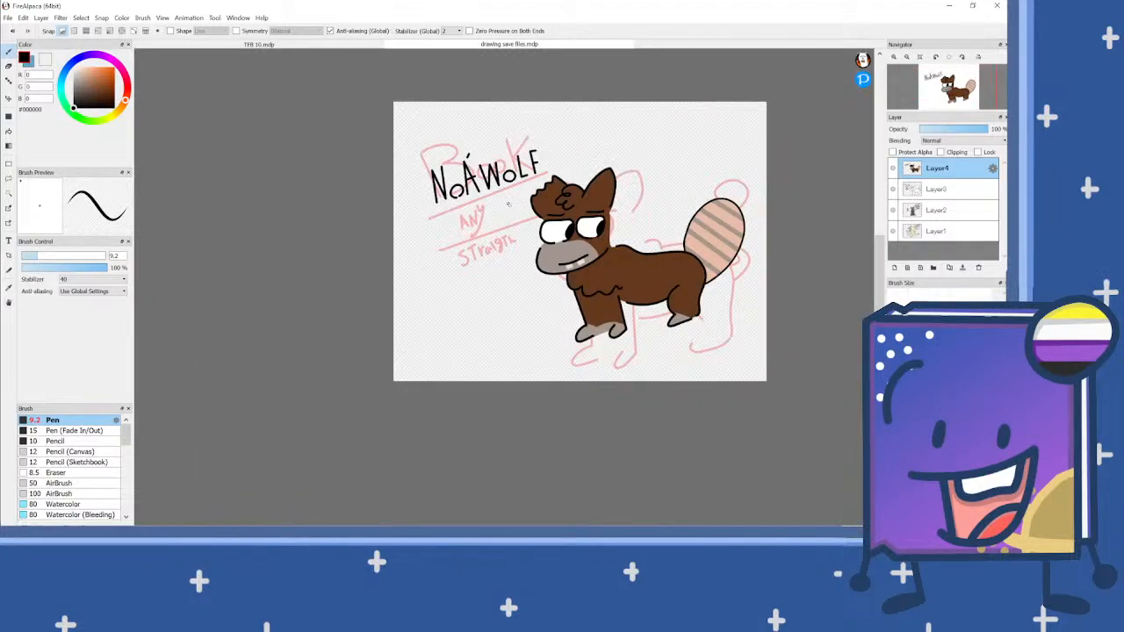
Step: Draw two slanted black divider lines below the name, with a question mark under each
{"action": "scroll", "coordinate": [450, 202], "scroll_direction": "up", "scroll_amount": 5}
{"action": "left_click_drag", "start_coordinate": [414, 249], "coordinate": [650, 185]}
{"action": "mouse_move", "coordinate": [537, 239]}
{"action": "left_mouse_down"}
{"action": "mouse_move", "coordinate": [555, 238]}
{"action": "mouse_move", "coordinate": [550, 268]}
{"action": "left_mouse_up"}
{"action": "left_click", "coordinate": [557, 278]}
{"action": "left_click_drag", "start_coordinate": [428, 348], "coordinate": [651, 272]}
{"action": "mouse_move", "coordinate": [551, 327]}
{"action": "left_mouse_down"}
{"action": "mouse_move", "coordinate": [563, 332]}
{"action": "mouse_move", "coordinate": [561, 352]}
{"action": "left_mouse_up"}
{"action": "left_click", "coordinate": [570, 366]}
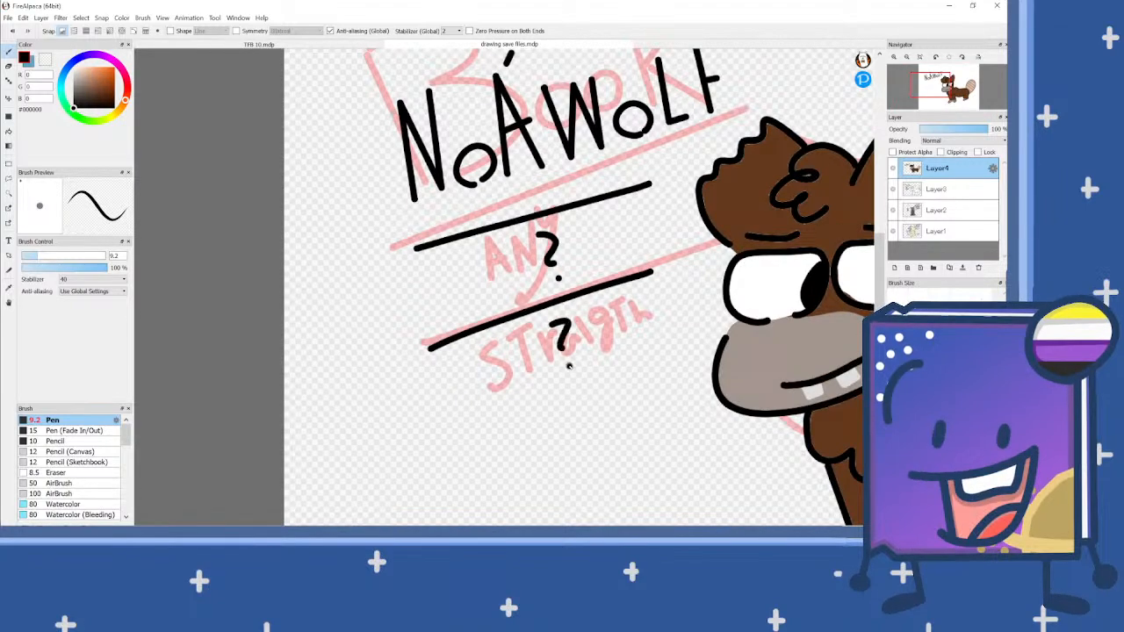
{"action": "scroll", "coordinate": [570, 366], "scroll_direction": "down", "scroll_amount": 6}
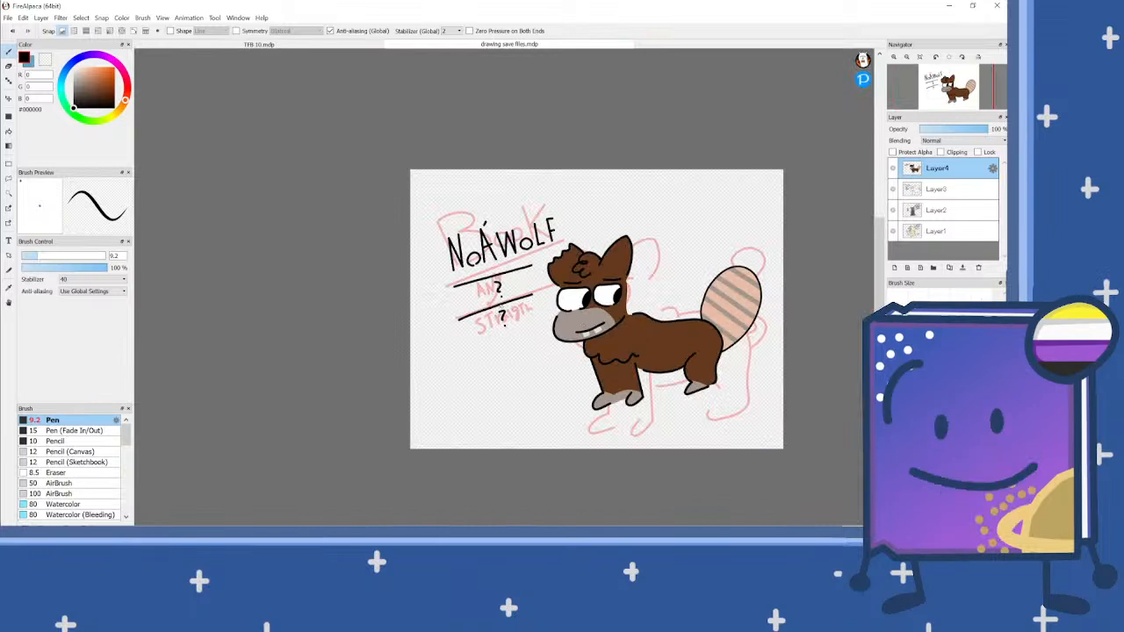
Step: Erase the upper question mark between the two divider lines
{"action": "scroll", "coordinate": [500, 296], "scroll_direction": "up", "scroll_amount": 4}
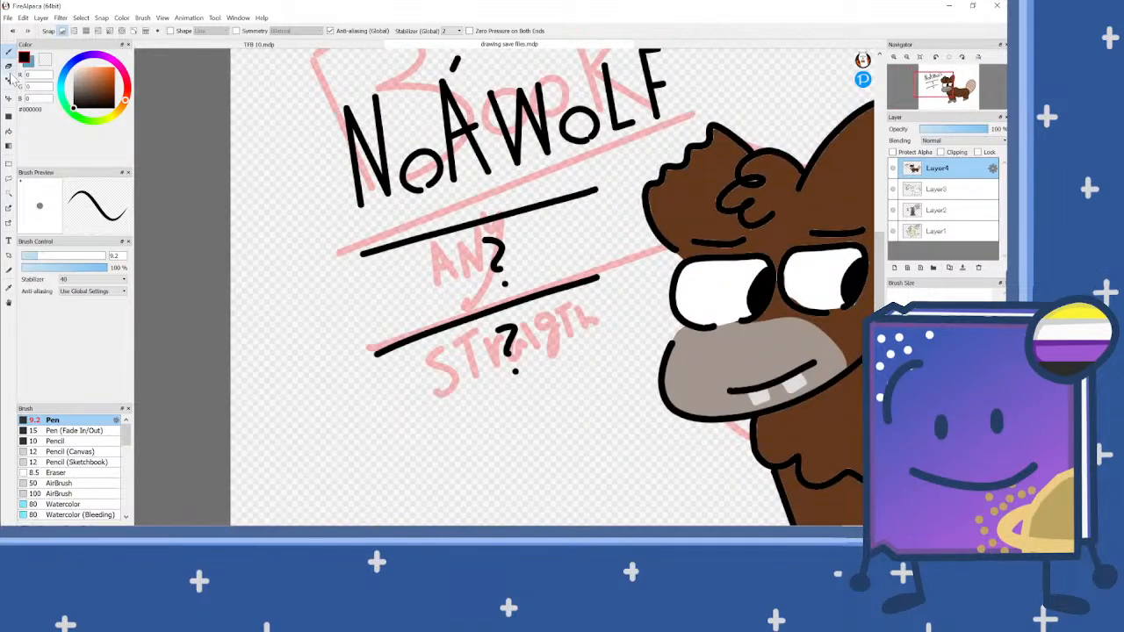
{"action": "left_click", "coordinate": [9, 66]}
{"action": "left_click_drag", "start_coordinate": [490, 248], "coordinate": [502, 268]}
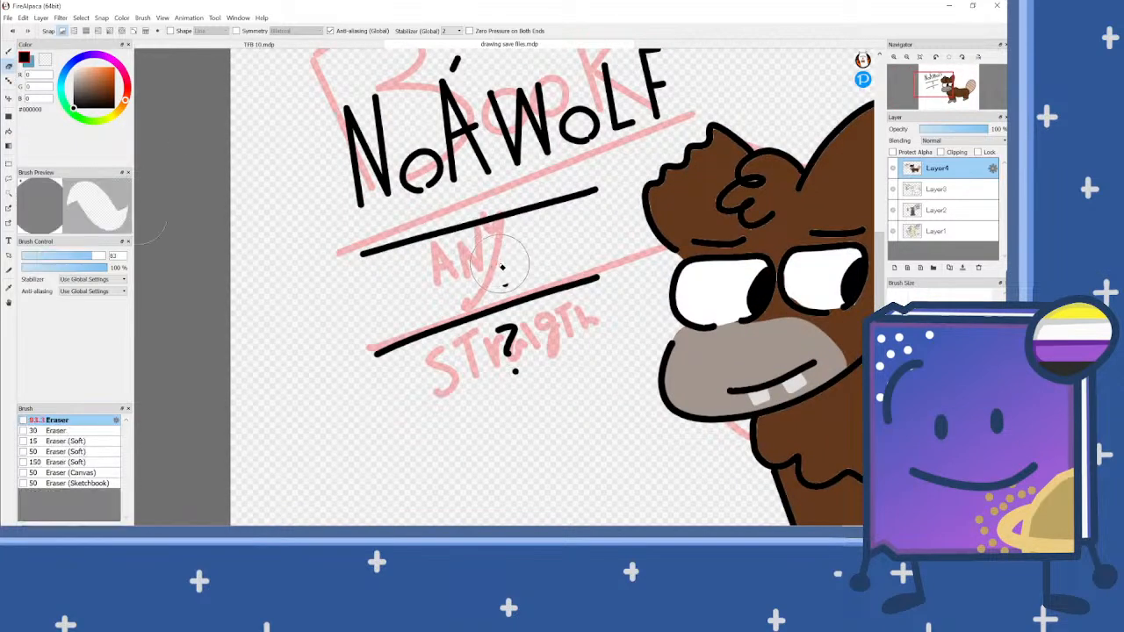
Step: Write "he/him" in black with the Pen between the two divider lines, undoing a first wrong letter
{"action": "left_click", "coordinate": [8, 51]}
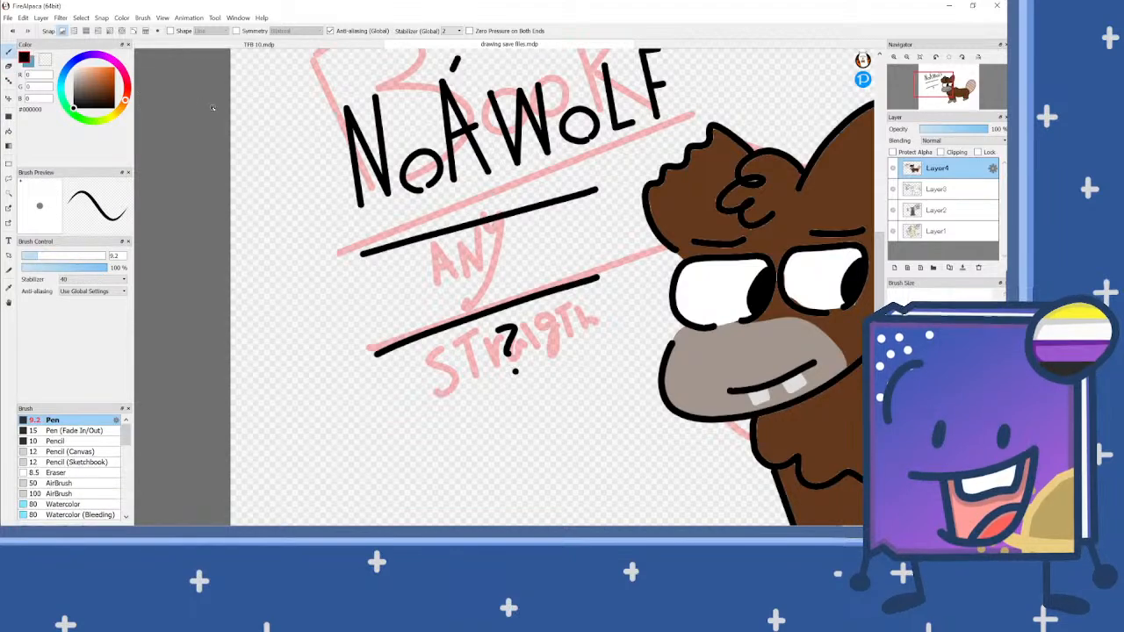
{"action": "scroll", "coordinate": [416, 271], "scroll_direction": "up", "scroll_amount": 2}
{"action": "mouse_move", "coordinate": [442, 212]}
{"action": "left_mouse_down"}
{"action": "mouse_move", "coordinate": [422, 247]}
{"action": "mouse_move", "coordinate": [460, 256]}
{"action": "mouse_move", "coordinate": [486, 288]}
{"action": "mouse_move", "coordinate": [451, 310]}
{"action": "left_mouse_up"}
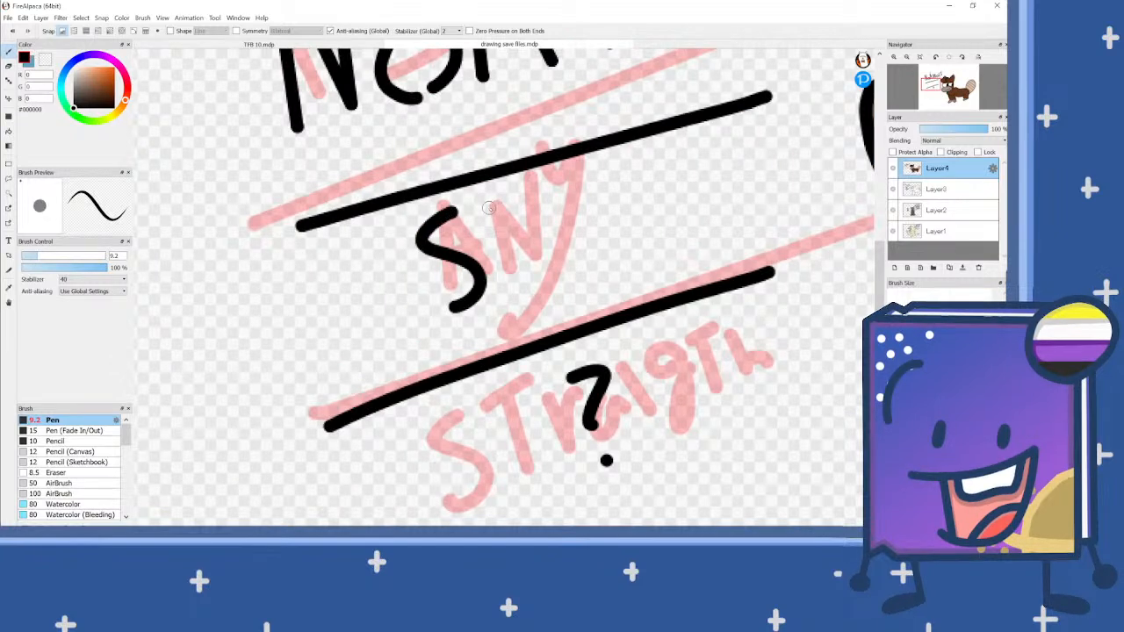
{"action": "key", "text": "ctrl+z"}
{"action": "mouse_move", "coordinate": [430, 228]}
{"action": "left_mouse_down"}
{"action": "mouse_move", "coordinate": [445, 320]}
{"action": "mouse_move", "coordinate": [455, 298]}
{"action": "mouse_move", "coordinate": [474, 313]}
{"action": "mouse_move", "coordinate": [510, 291]}
{"action": "mouse_move", "coordinate": [516, 272]}
{"action": "mouse_move", "coordinate": [493, 278]}
{"action": "mouse_move", "coordinate": [511, 309]}
{"action": "left_mouse_up"}
{"action": "mouse_move", "coordinate": [549, 218]}
{"action": "left_mouse_down"}
{"action": "mouse_move", "coordinate": [531, 318]}
{"action": "mouse_move", "coordinate": [569, 251]}
{"action": "mouse_move", "coordinate": [575, 280]}
{"action": "mouse_move", "coordinate": [637, 248]}
{"action": "mouse_move", "coordinate": [676, 263]}
{"action": "left_mouse_up"}
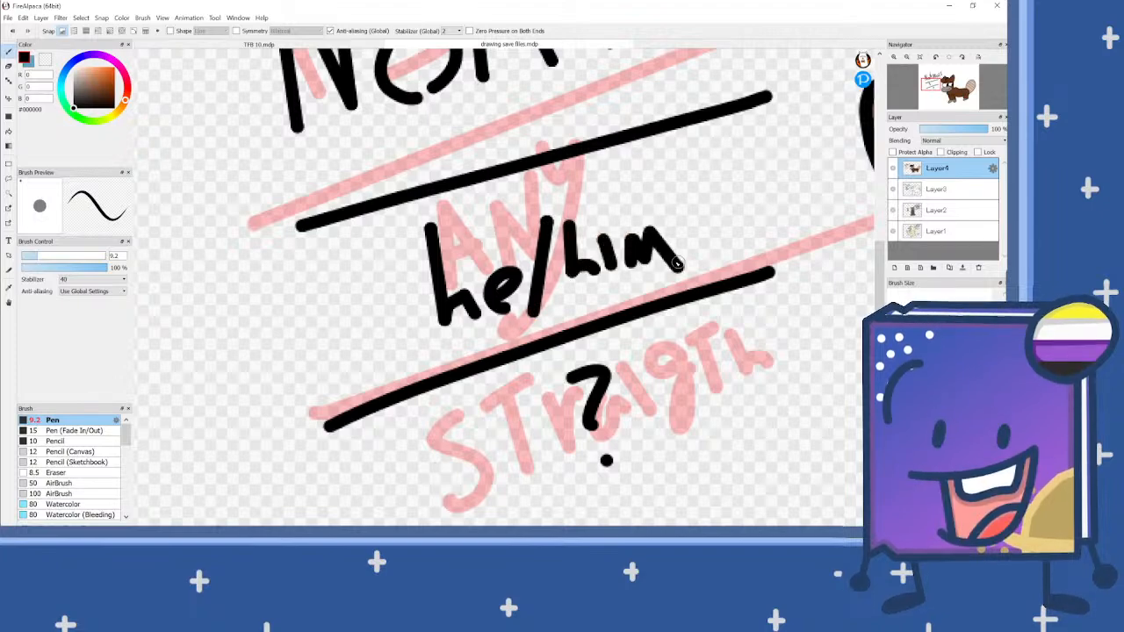
{"action": "scroll", "coordinate": [676, 264], "scroll_direction": "down", "scroll_amount": 5}
{"action": "scroll", "coordinate": [645, 248], "scroll_direction": "up", "scroll_amount": 3}
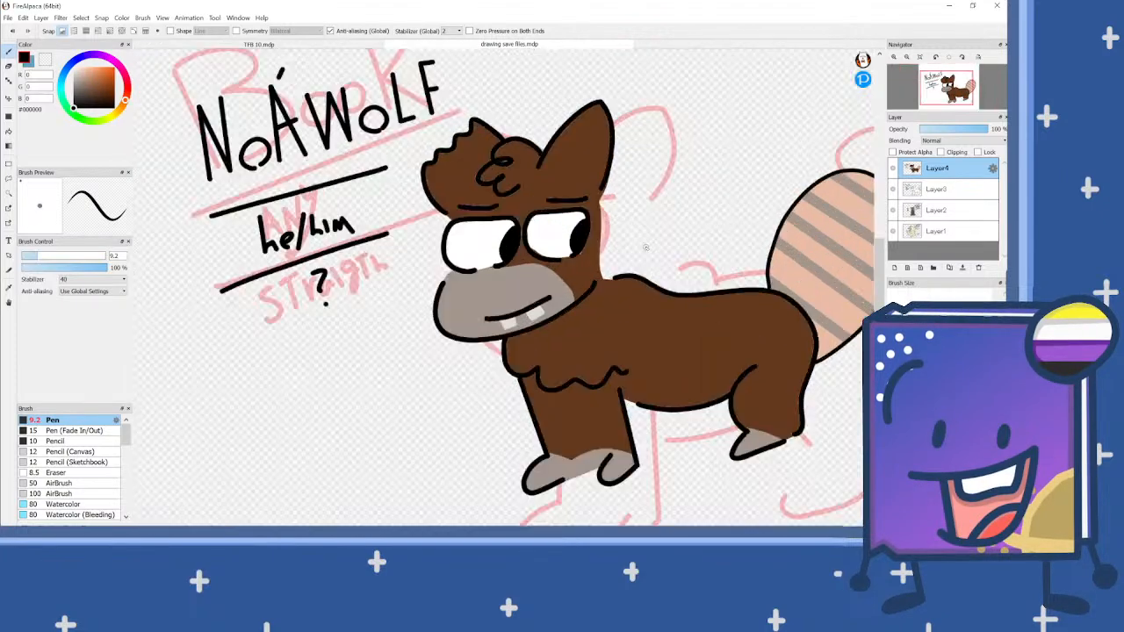
{"action": "key", "text": "alt+Tab"}
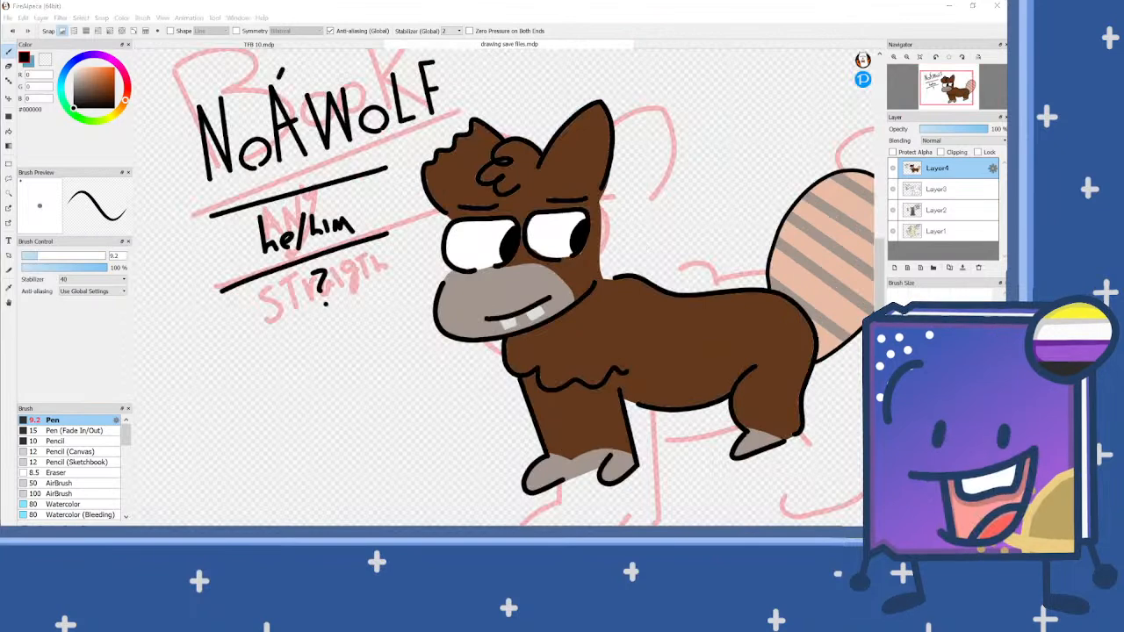
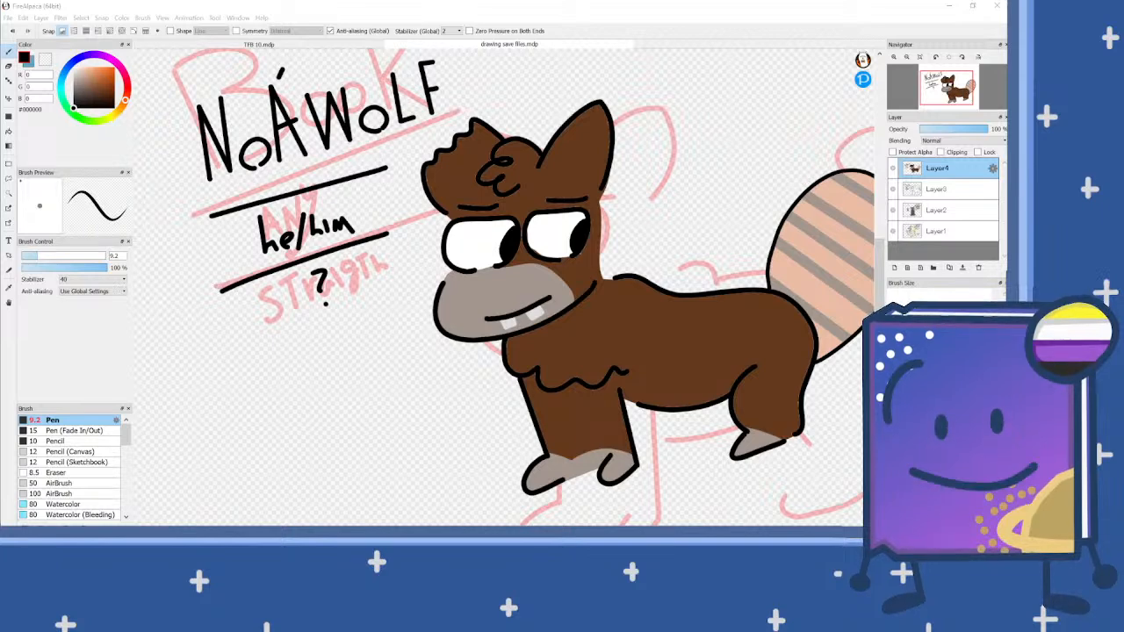
Step: Select the character's brown fur and paint lighter brown #8E5837 shading along the inner edge of the jagged hair tuft with the Pen
{"action": "scroll", "coordinate": [444, 195], "scroll_direction": "down", "scroll_amount": 1}
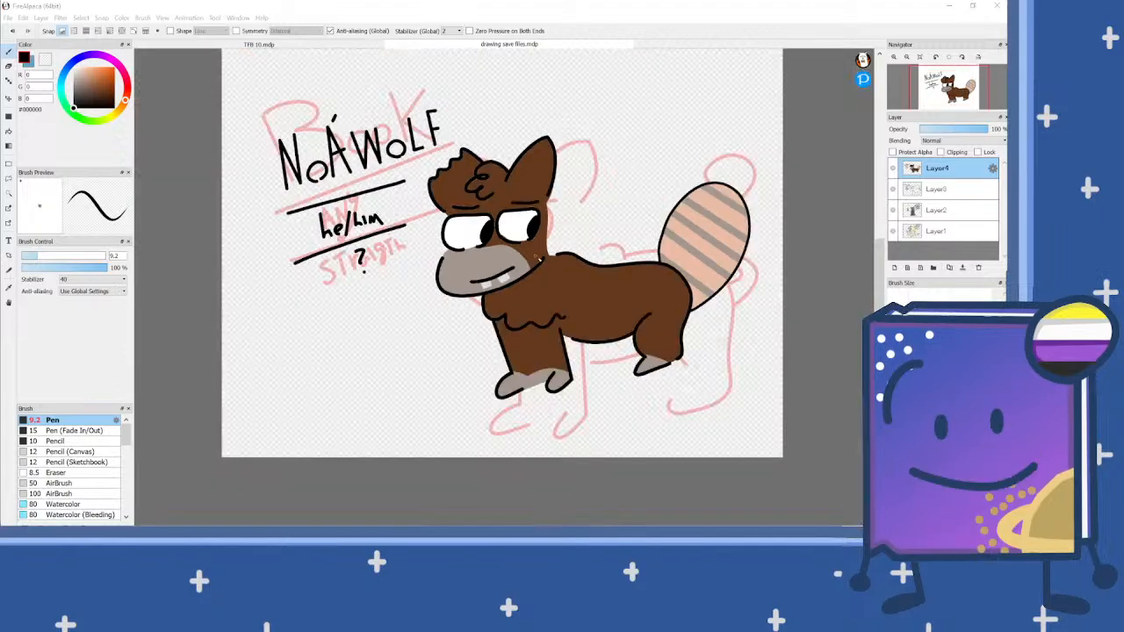
{"action": "scroll", "coordinate": [548, 254], "scroll_direction": "up", "scroll_amount": 2}
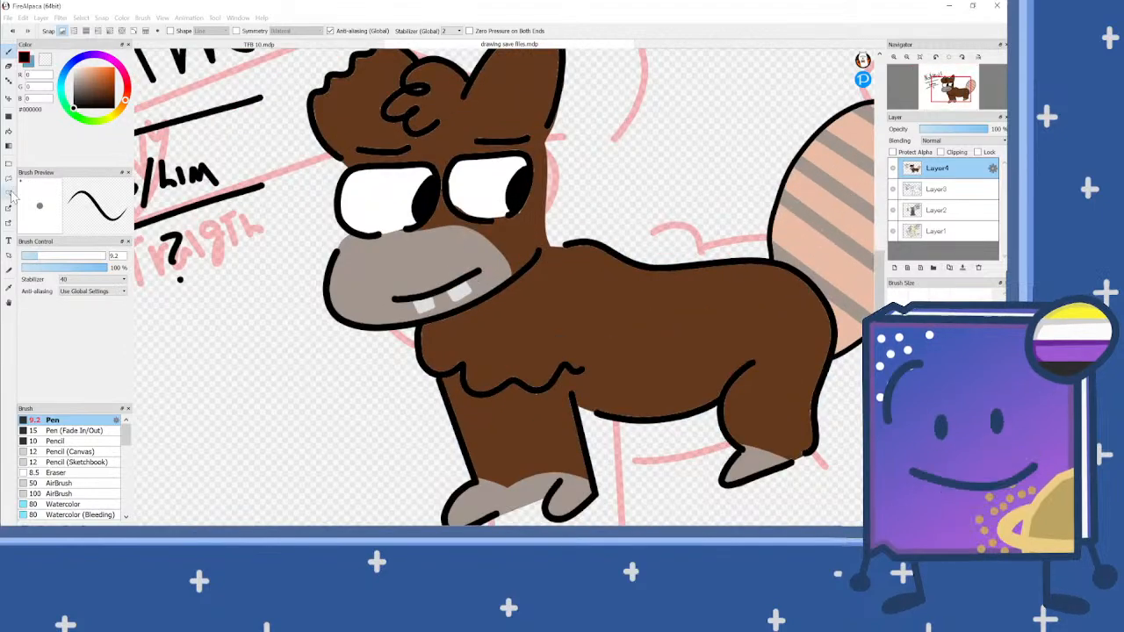
{"action": "left_click", "coordinate": [9, 193]}
{"action": "left_click", "coordinate": [652, 326]}
{"action": "left_click", "coordinate": [653, 326], "text": "alt"}
{"action": "left_click", "coordinate": [98, 85]}
{"action": "left_click", "coordinate": [9, 52]}
{"action": "scroll", "coordinate": [322, 173], "scroll_direction": "down", "scroll_amount": 2}
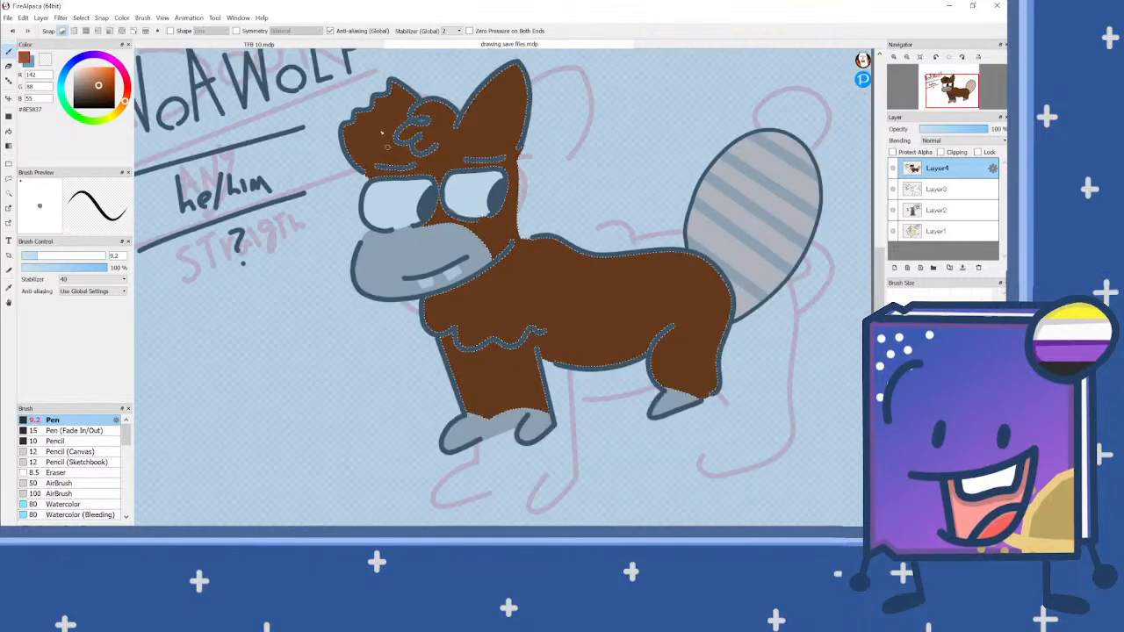
{"action": "scroll", "coordinate": [357, 253], "scroll_direction": "up", "scroll_amount": 3}
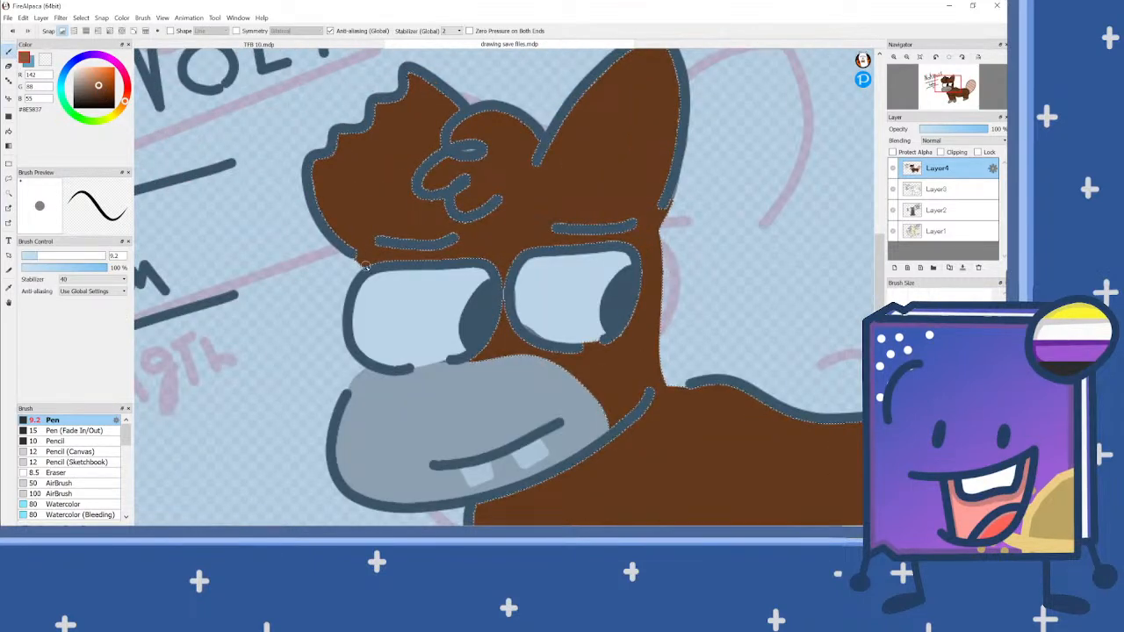
{"action": "mouse_move", "coordinate": [356, 259]}
{"action": "left_mouse_down"}
{"action": "mouse_move", "coordinate": [316, 196]}
{"action": "mouse_move", "coordinate": [312, 161]}
{"action": "mouse_move", "coordinate": [329, 163]}
{"action": "mouse_move", "coordinate": [339, 135]}
{"action": "mouse_move", "coordinate": [371, 136]}
{"action": "mouse_move", "coordinate": [375, 110]}
{"action": "mouse_move", "coordinate": [399, 104]}
{"action": "mouse_move", "coordinate": [409, 73]}
{"action": "mouse_move", "coordinate": [467, 111]}
{"action": "left_mouse_up"}
{"action": "scroll", "coordinate": [496, 94], "scroll_direction": "up", "scroll_amount": 1}
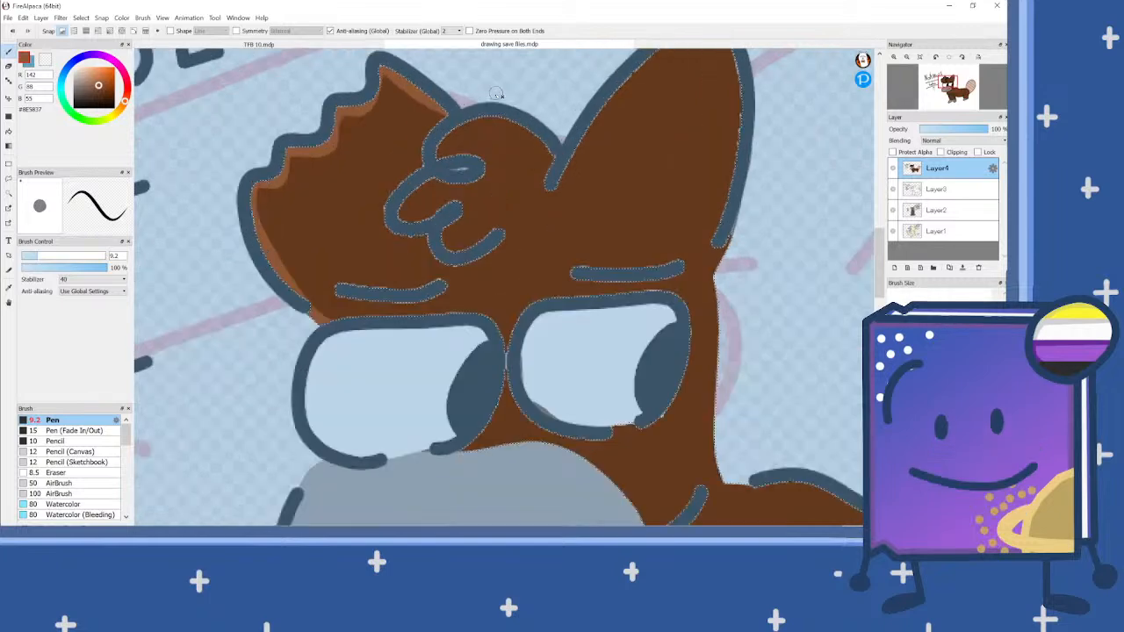
Step: Add the lighter brown shading inside the curls of the forelock and clear the selection
{"action": "mouse_move", "coordinate": [559, 159]}
{"action": "left_mouse_down"}
{"action": "mouse_move", "coordinate": [505, 115]}
{"action": "mouse_move", "coordinate": [445, 132]}
{"action": "mouse_move", "coordinate": [441, 156]}
{"action": "mouse_move", "coordinate": [481, 159]}
{"action": "mouse_move", "coordinate": [484, 180]}
{"action": "mouse_move", "coordinate": [428, 181]}
{"action": "mouse_move", "coordinate": [401, 210]}
{"action": "mouse_move", "coordinate": [405, 223]}
{"action": "mouse_move", "coordinate": [460, 200]}
{"action": "mouse_move", "coordinate": [448, 245]}
{"action": "mouse_move", "coordinate": [501, 237]}
{"action": "left_mouse_up"}
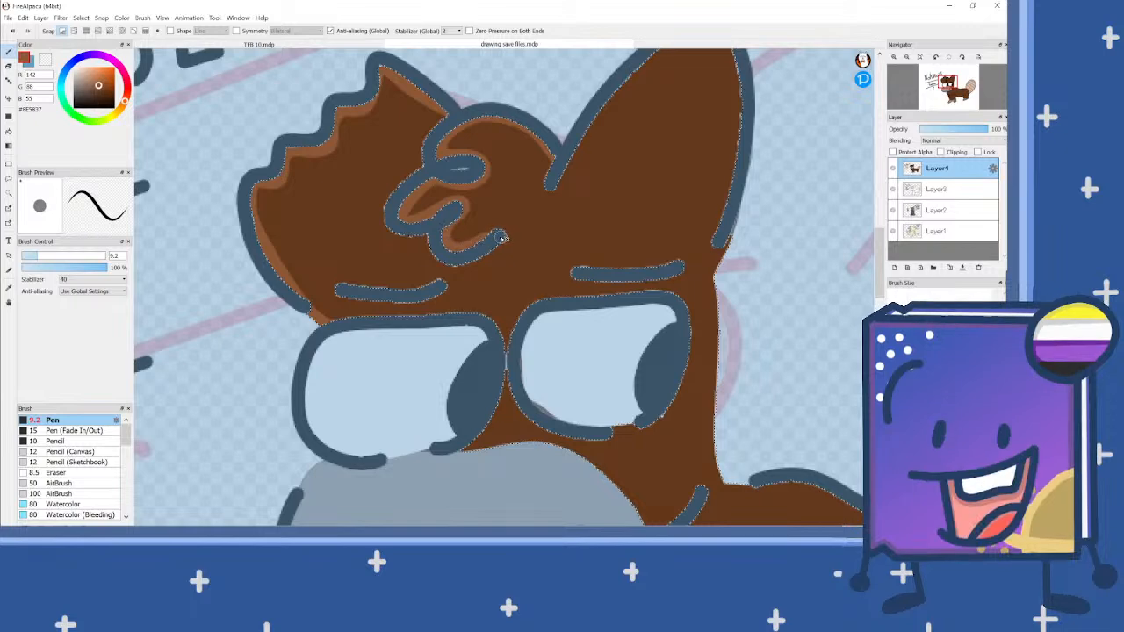
{"action": "key", "text": "ctrl+d"}
{"action": "scroll", "coordinate": [514, 219], "scroll_direction": "down", "scroll_amount": 3}
{"action": "scroll", "coordinate": [558, 215], "scroll_direction": "up", "scroll_amount": 2}
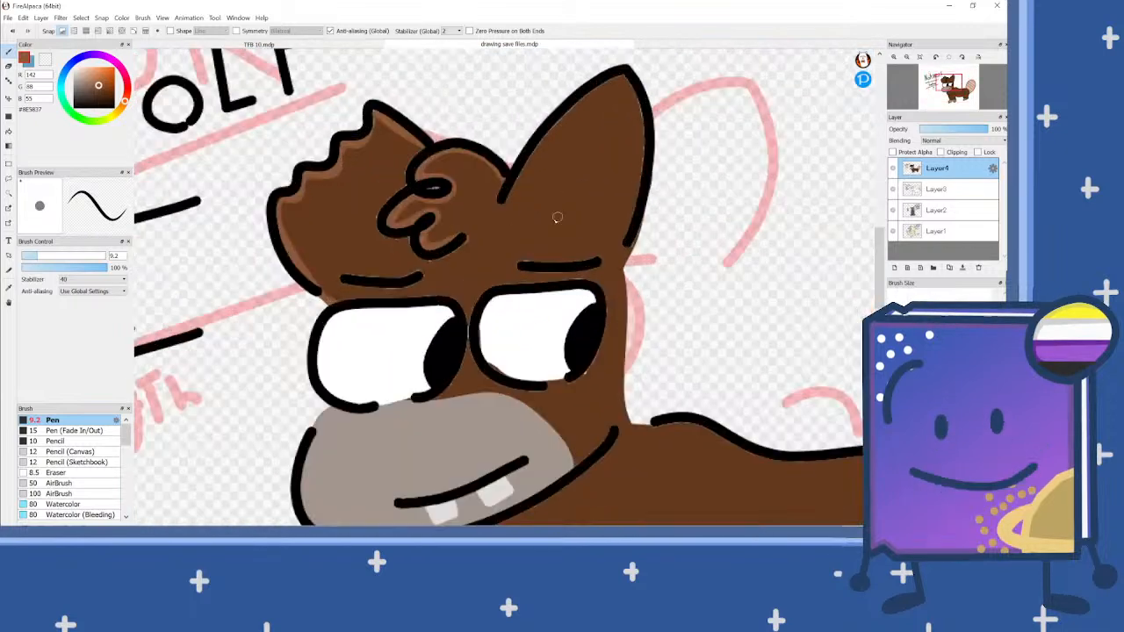
Step: Select the brown fur again, set the Pen size to 22 and paint lighter brown shading along the ear and back of the neck
{"action": "left_click", "coordinate": [9, 194]}
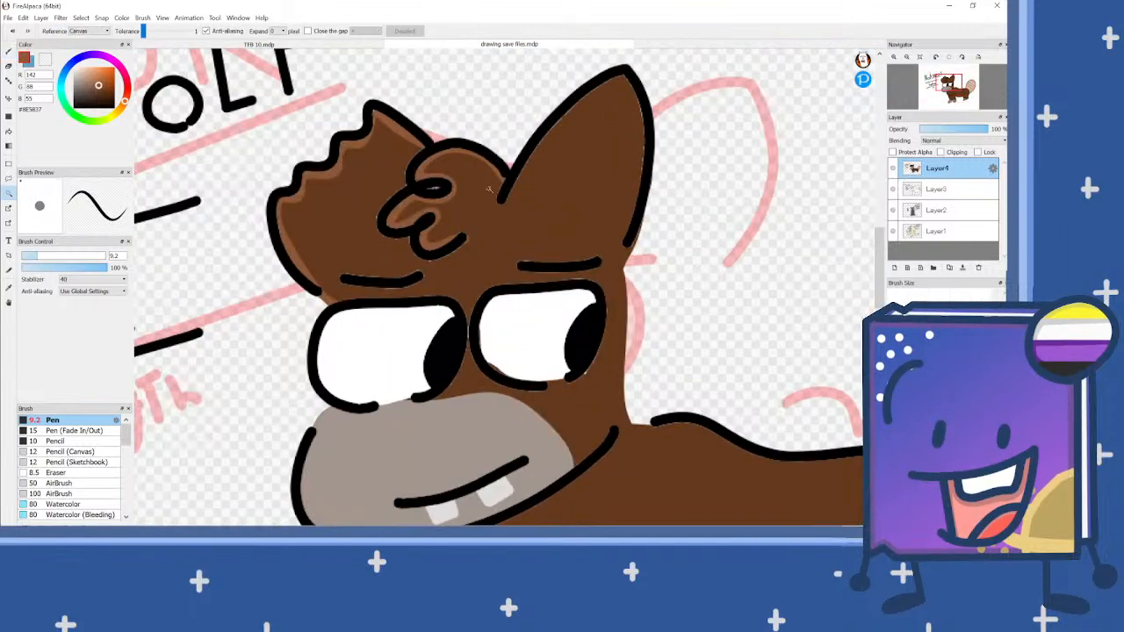
{"action": "left_click", "coordinate": [624, 203]}
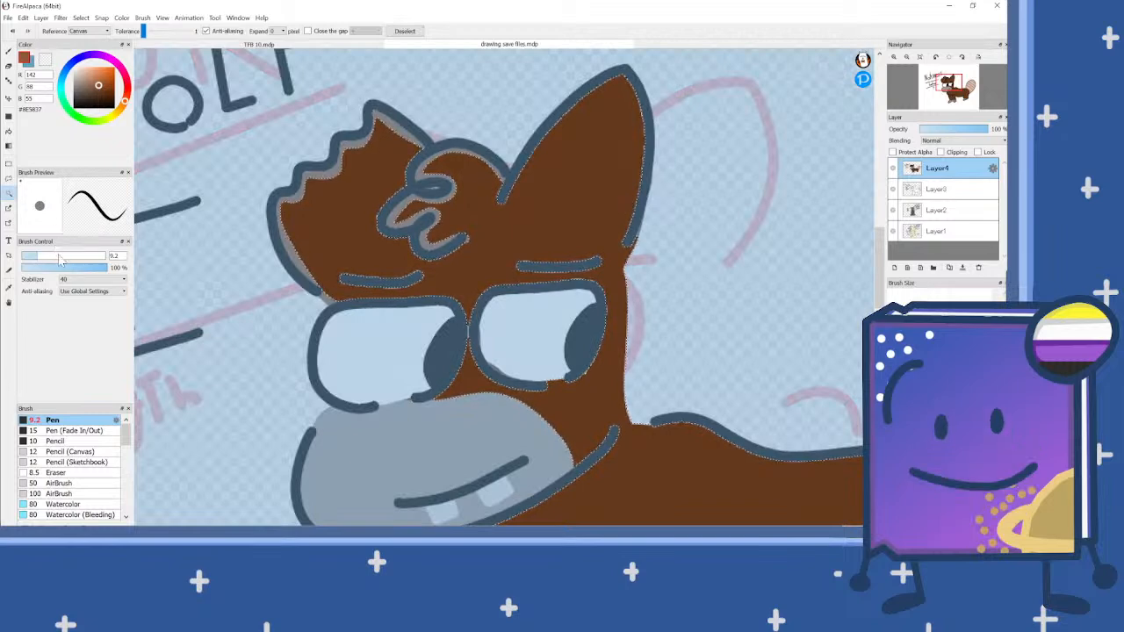
{"action": "left_click", "coordinate": [59, 256]}
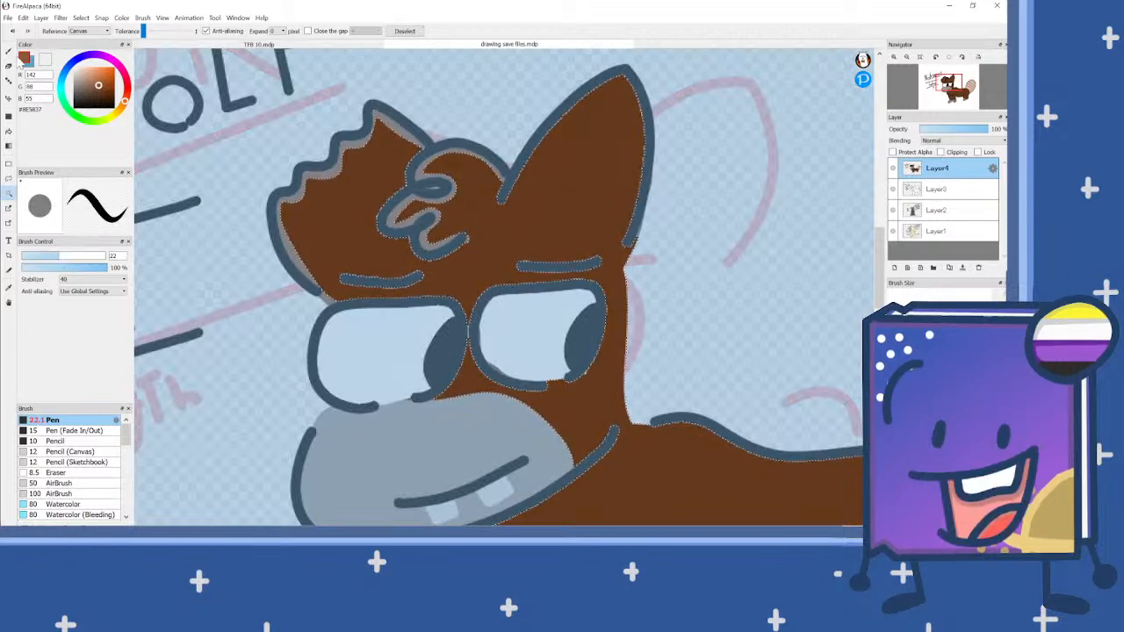
{"action": "left_click", "coordinate": [8, 50]}
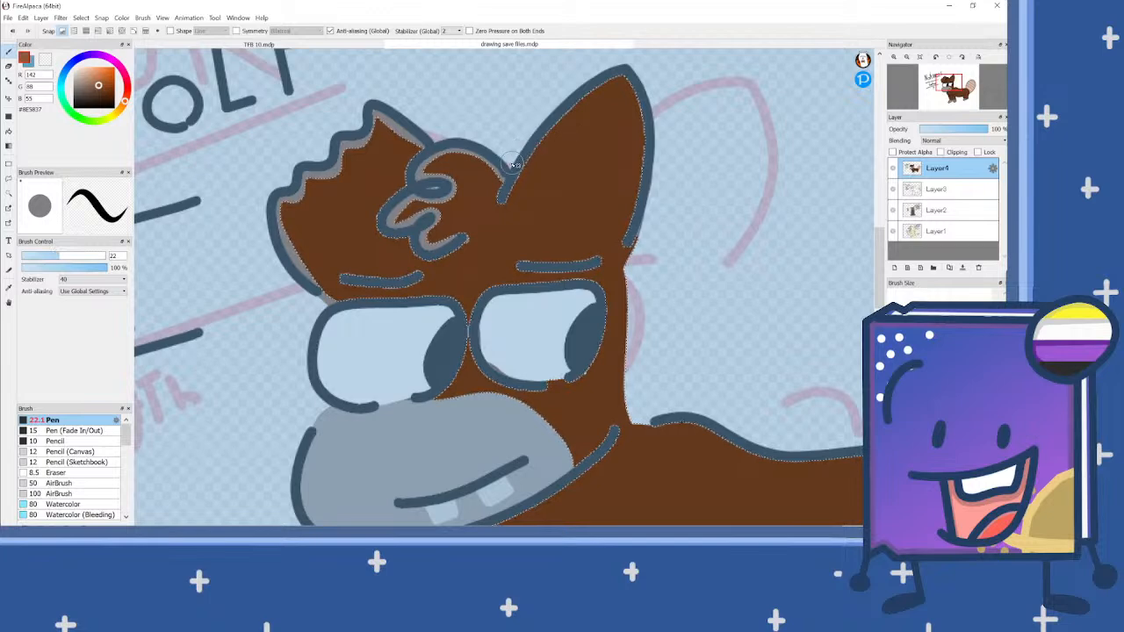
{"action": "mouse_move", "coordinate": [518, 168]}
{"action": "left_mouse_down"}
{"action": "mouse_move", "coordinate": [575, 99]}
{"action": "mouse_move", "coordinate": [614, 74]}
{"action": "mouse_move", "coordinate": [641, 118]}
{"action": "mouse_move", "coordinate": [619, 237]}
{"action": "mouse_move", "coordinate": [615, 382]}
{"action": "mouse_move", "coordinate": [685, 423]}
{"action": "mouse_move", "coordinate": [821, 425]}
{"action": "left_mouse_up"}
Step: Paint lighter brown shading along the chest fluff, belly and hind leg edges, and clear the selection
{"action": "scroll", "coordinate": [474, 199], "scroll_direction": "down", "scroll_amount": 2}
{"action": "scroll", "coordinate": [474, 198], "scroll_direction": "down", "scroll_amount": 3}
{"action": "scroll", "coordinate": [658, 330], "scroll_direction": "up", "scroll_amount": 3}
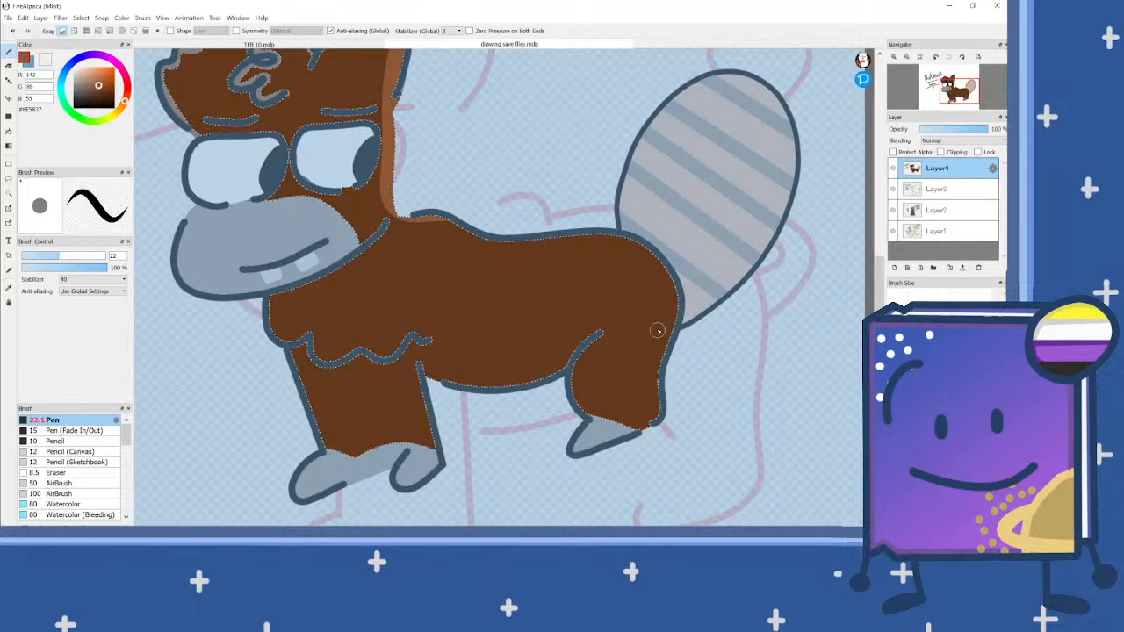
{"action": "scroll", "coordinate": [326, 381], "scroll_direction": "up", "scroll_amount": 2}
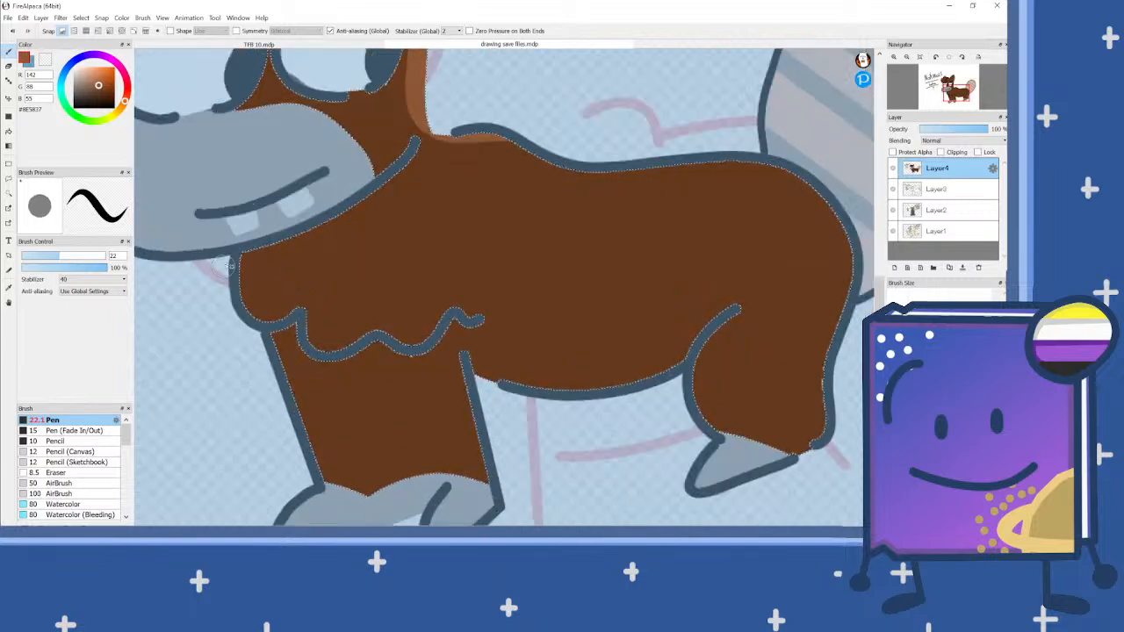
{"action": "mouse_move", "coordinate": [244, 240]}
{"action": "left_mouse_down"}
{"action": "mouse_move", "coordinate": [239, 298]}
{"action": "mouse_move", "coordinate": [274, 328]}
{"action": "mouse_move", "coordinate": [303, 318]}
{"action": "mouse_move", "coordinate": [323, 356]}
{"action": "mouse_move", "coordinate": [376, 335]}
{"action": "mouse_move", "coordinate": [409, 352]}
{"action": "mouse_move", "coordinate": [447, 319]}
{"action": "mouse_move", "coordinate": [471, 325]}
{"action": "mouse_move", "coordinate": [496, 379]}
{"action": "mouse_move", "coordinate": [602, 393]}
{"action": "mouse_move", "coordinate": [700, 370]}
{"action": "mouse_move", "coordinate": [743, 463]}
{"action": "left_mouse_up"}
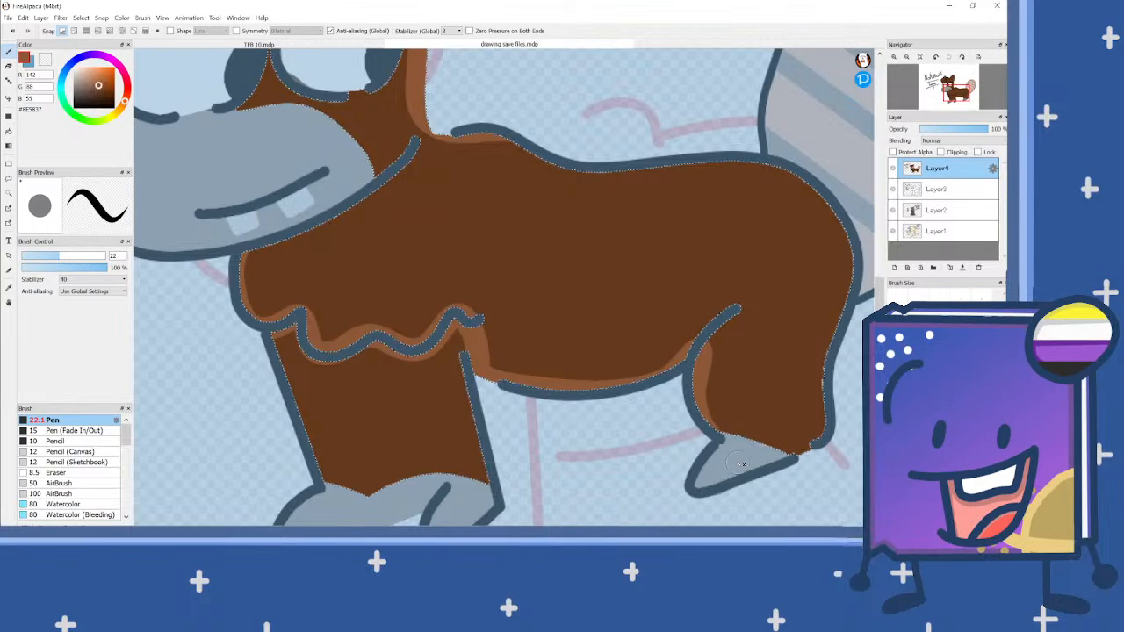
{"action": "key", "text": "ctrl+d"}
{"action": "scroll", "coordinate": [511, 328], "scroll_direction": "down", "scroll_amount": 2}
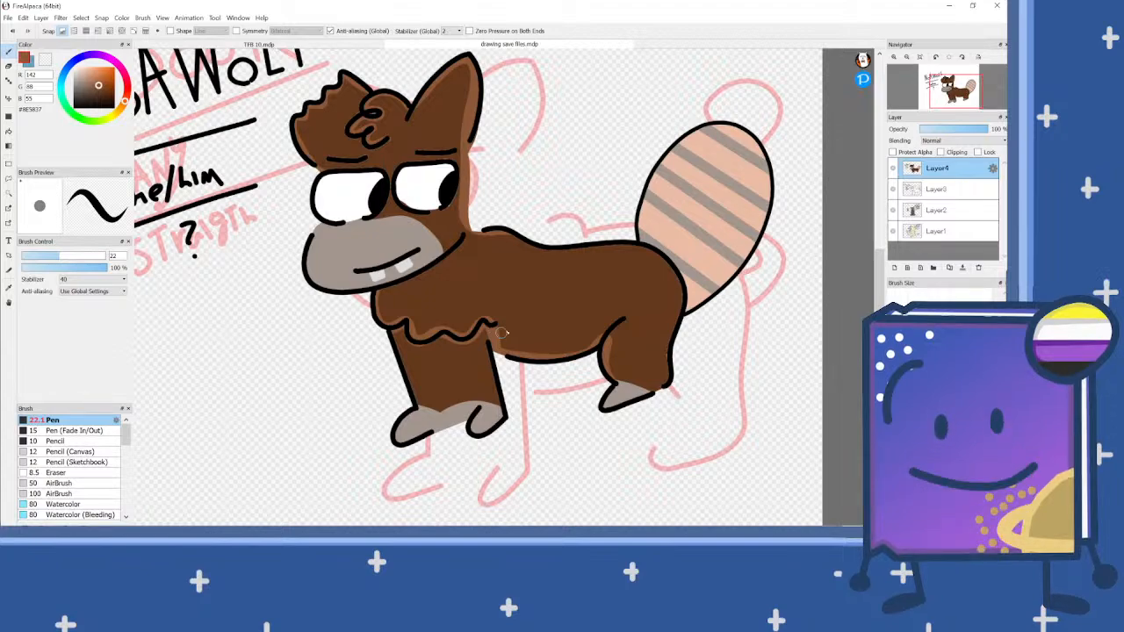
{"action": "scroll", "coordinate": [502, 329], "scroll_direction": "down", "scroll_amount": 4}
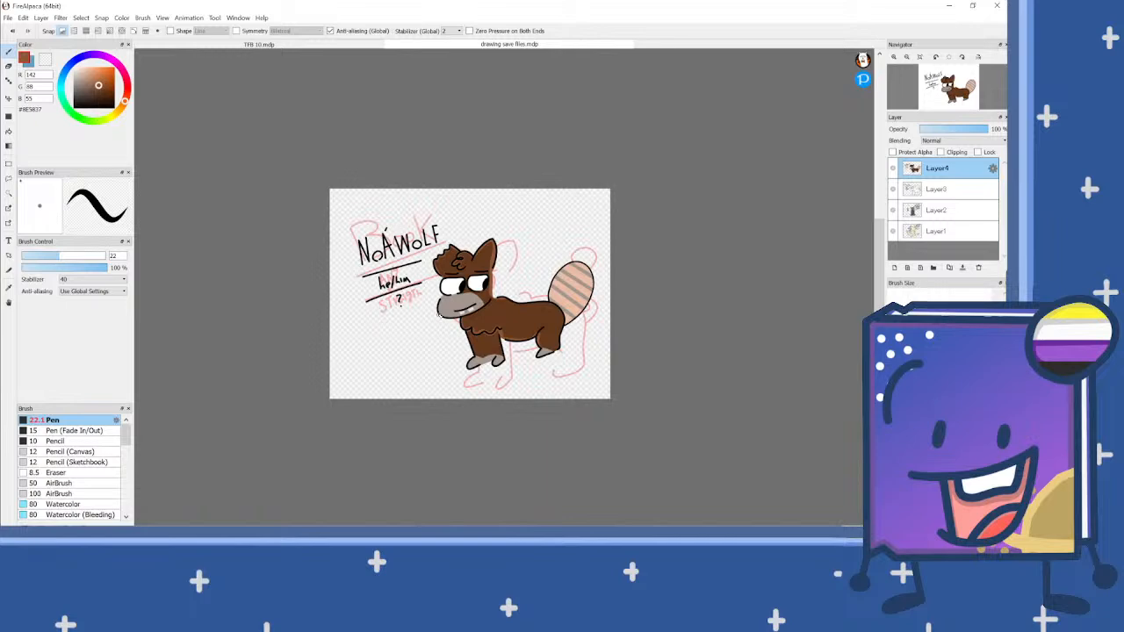
{"action": "scroll", "coordinate": [485, 316], "scroll_direction": "up", "scroll_amount": 3}
{"action": "scroll", "coordinate": [545, 279], "scroll_direction": "down", "scroll_amount": 1}
Step: Select the tail's peach areas and stripes, paint a #D0AE9A shade along its edge facing the head, and clear the selection
{"action": "scroll", "coordinate": [684, 248], "scroll_direction": "up", "scroll_amount": 1}
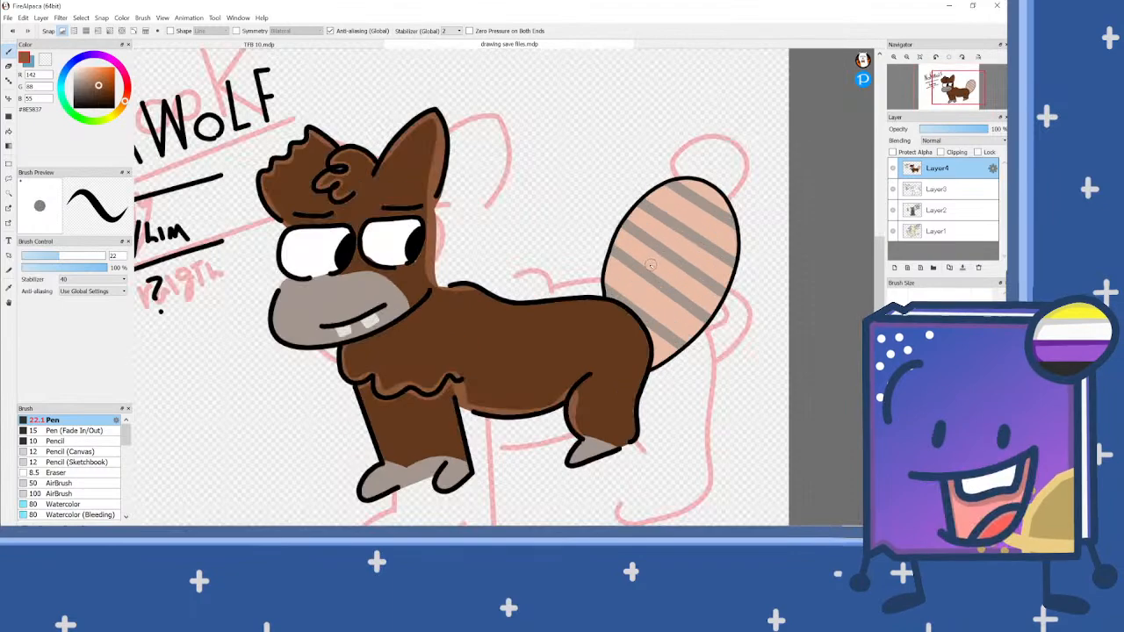
{"action": "left_click", "coordinate": [9, 193]}
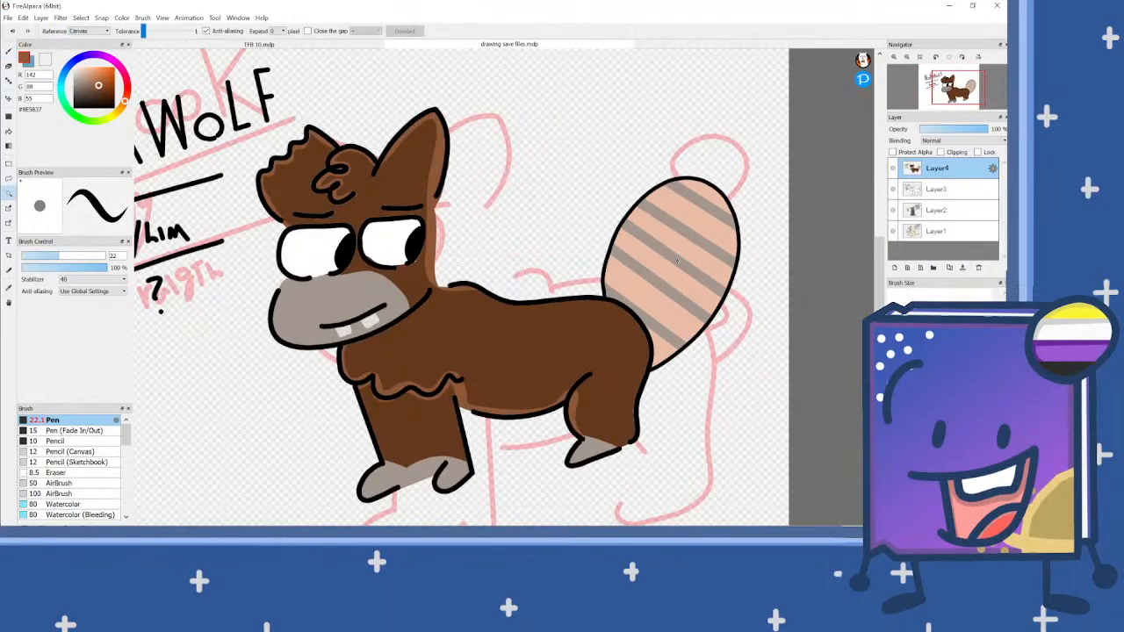
{"action": "scroll", "coordinate": [671, 309], "scroll_direction": "up", "scroll_amount": 1}
{"action": "left_click", "coordinate": [673, 362]}
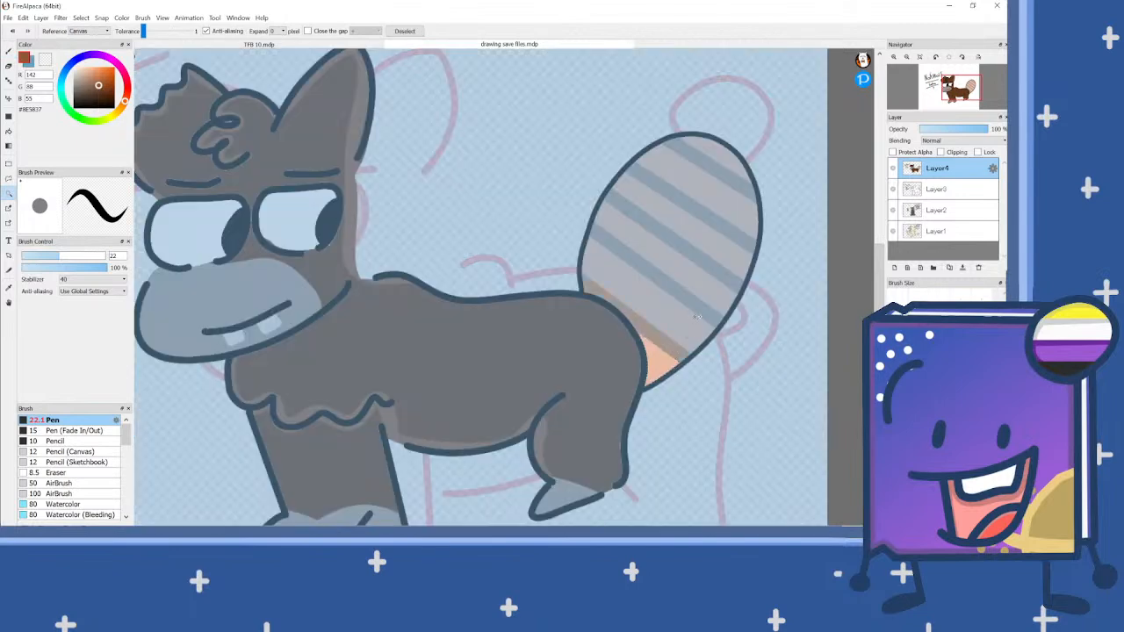
{"action": "mouse_move", "coordinate": [696, 318]}
{"action": "left_mouse_down"}
{"action": "mouse_move", "coordinate": [632, 263]}
{"action": "mouse_move", "coordinate": [740, 235]}
{"action": "mouse_move", "coordinate": [741, 179]}
{"action": "mouse_move", "coordinate": [693, 153]}
{"action": "mouse_move", "coordinate": [714, 258]}
{"action": "left_mouse_up"}
{"action": "left_click", "coordinate": [9, 53]}
{"action": "left_click", "coordinate": [659, 311]}
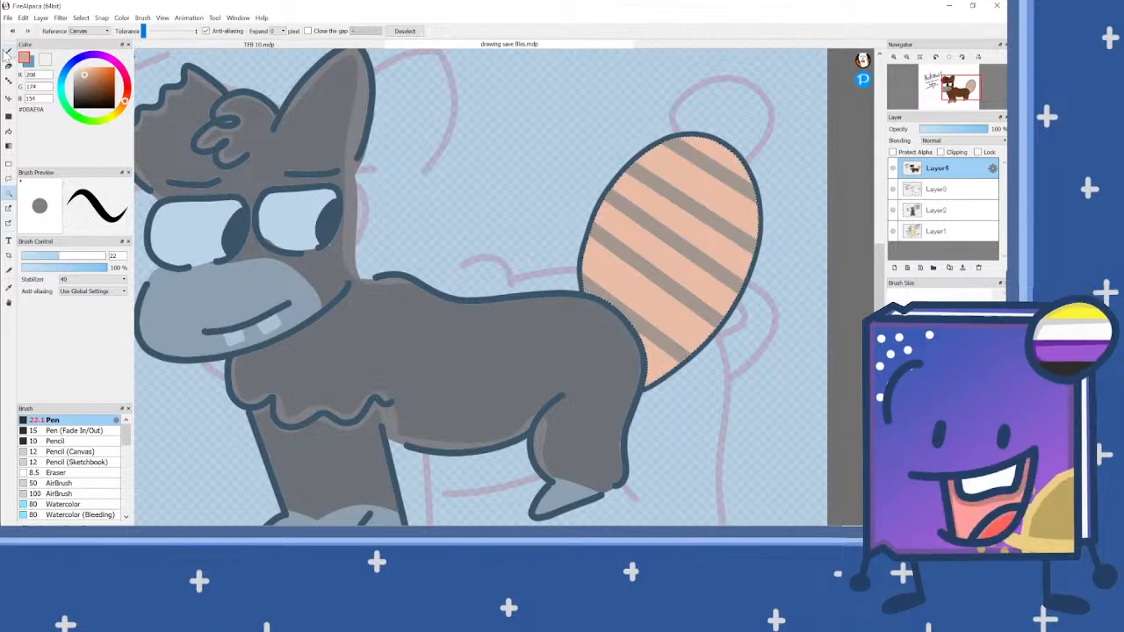
{"action": "left_click", "coordinate": [9, 52]}
{"action": "left_click_drag", "start_coordinate": [597, 315], "coordinate": [587, 246]}
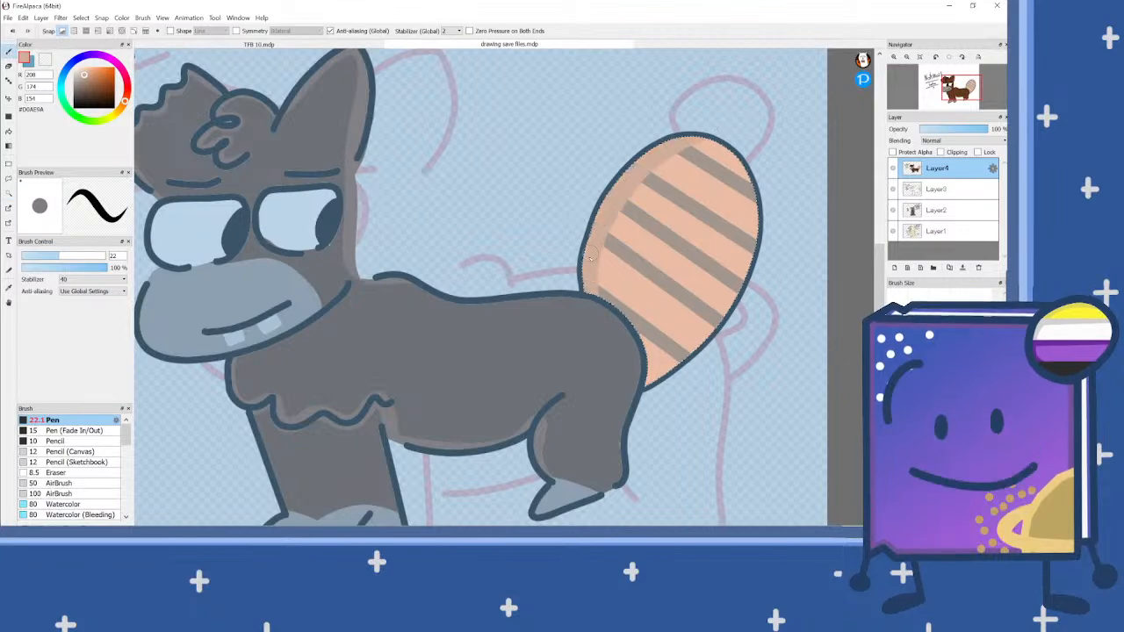
{"action": "key", "text": "ctrl+d"}
{"action": "scroll", "coordinate": [691, 258], "scroll_direction": "down", "scroll_amount": 4}
{"action": "scroll", "coordinate": [691, 258], "scroll_direction": "up", "scroll_amount": 5}
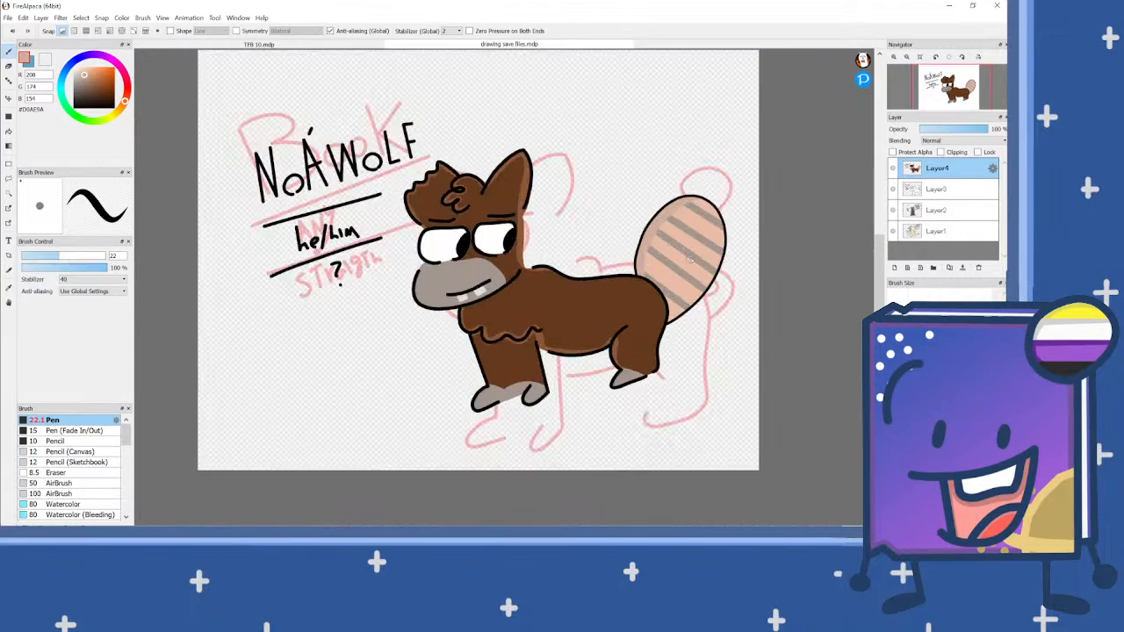
Step: Sample the body's dark brown #65391D and scribble a colour swatch with it below the question mark
{"action": "scroll", "coordinate": [652, 227], "scroll_direction": "down", "scroll_amount": 5}
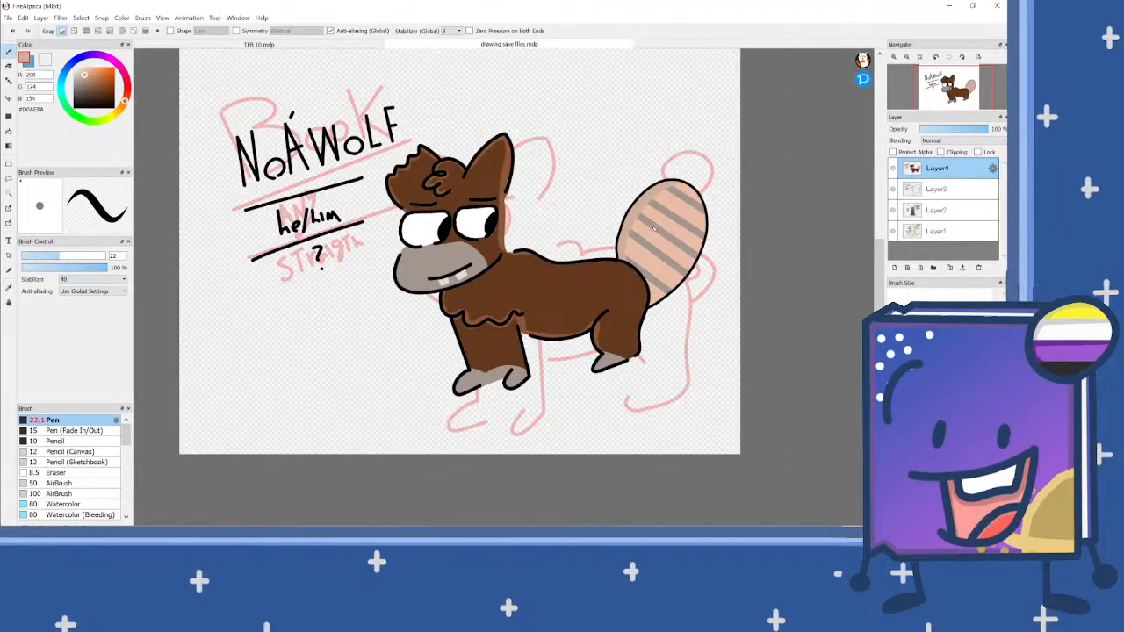
{"action": "scroll", "coordinate": [616, 206], "scroll_direction": "up", "scroll_amount": 3}
{"action": "scroll", "coordinate": [632, 209], "scroll_direction": "down", "scroll_amount": 3}
{"action": "scroll", "coordinate": [556, 244], "scroll_direction": "up", "scroll_amount": 3}
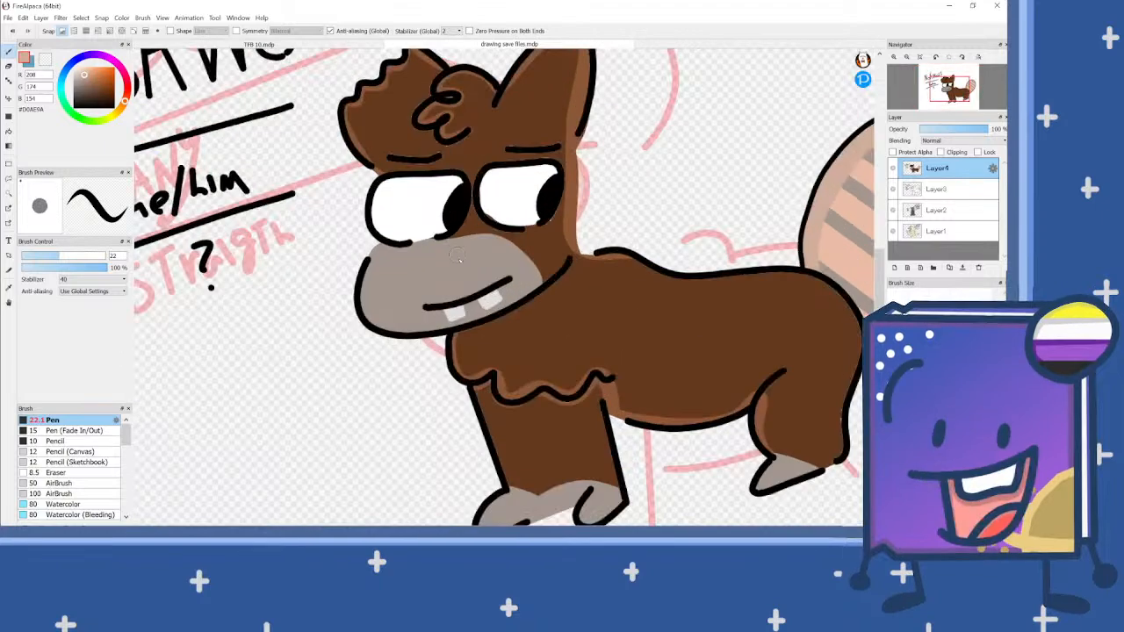
{"action": "left_click", "coordinate": [602, 294], "text": "alt"}
{"action": "scroll", "coordinate": [602, 293], "scroll_direction": "down", "scroll_amount": 3}
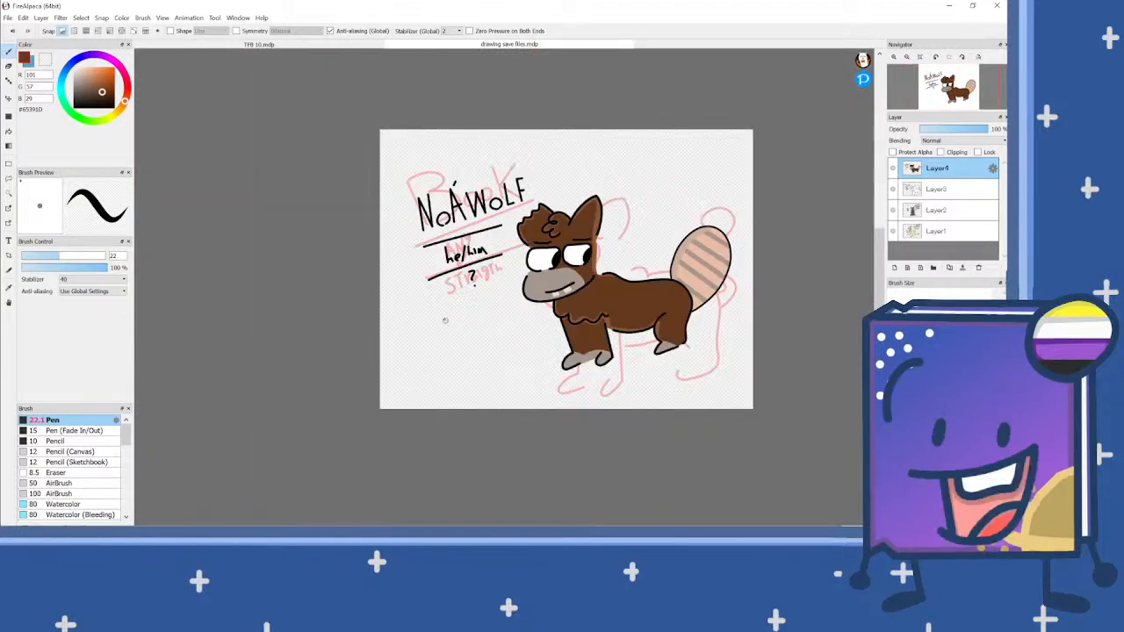
{"action": "scroll", "coordinate": [477, 273], "scroll_direction": "up", "scroll_amount": 4}
{"action": "left_click_drag", "start_coordinate": [419, 269], "coordinate": [542, 266]}
{"action": "mouse_move", "coordinate": [425, 283]}
{"action": "left_mouse_down"}
{"action": "mouse_move", "coordinate": [519, 284]}
{"action": "mouse_move", "coordinate": [446, 294]}
{"action": "mouse_move", "coordinate": [522, 296]}
{"action": "mouse_move", "coordinate": [450, 296]}
{"action": "left_mouse_up"}
{"action": "scroll", "coordinate": [450, 296], "scroll_direction": "down", "scroll_amount": 1}
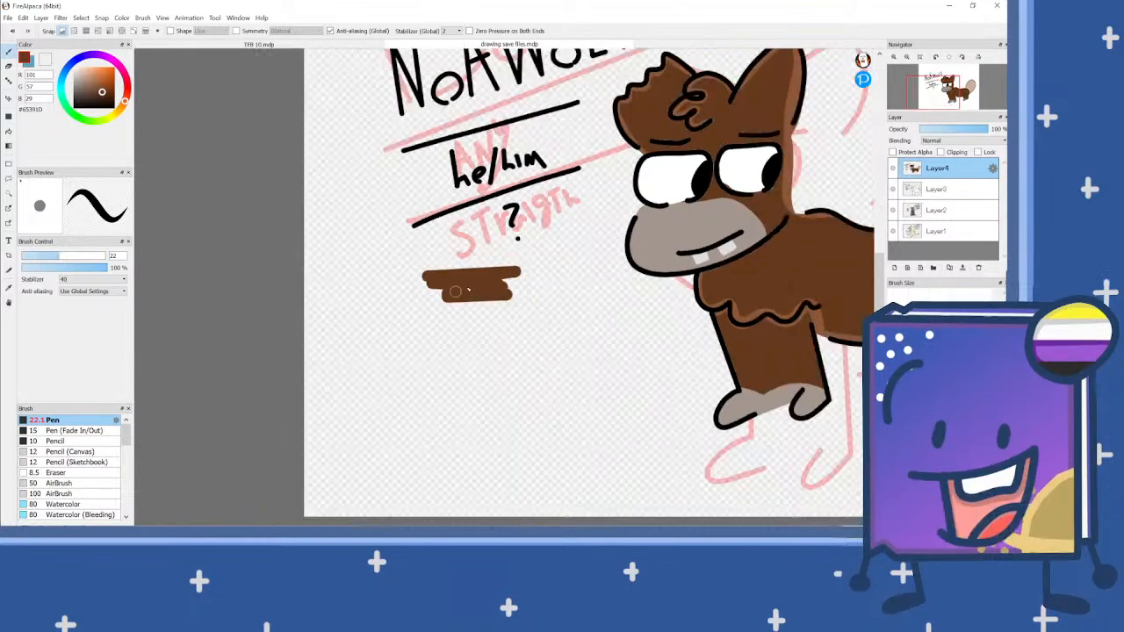
Step: Sample the lighter brown #8E5837 from the fur shading and scribble its swatch directly beneath the dark brown one
{"action": "left_click", "coordinate": [794, 111], "text": "alt"}
{"action": "scroll", "coordinate": [465, 298], "scroll_direction": "up", "scroll_amount": 4}
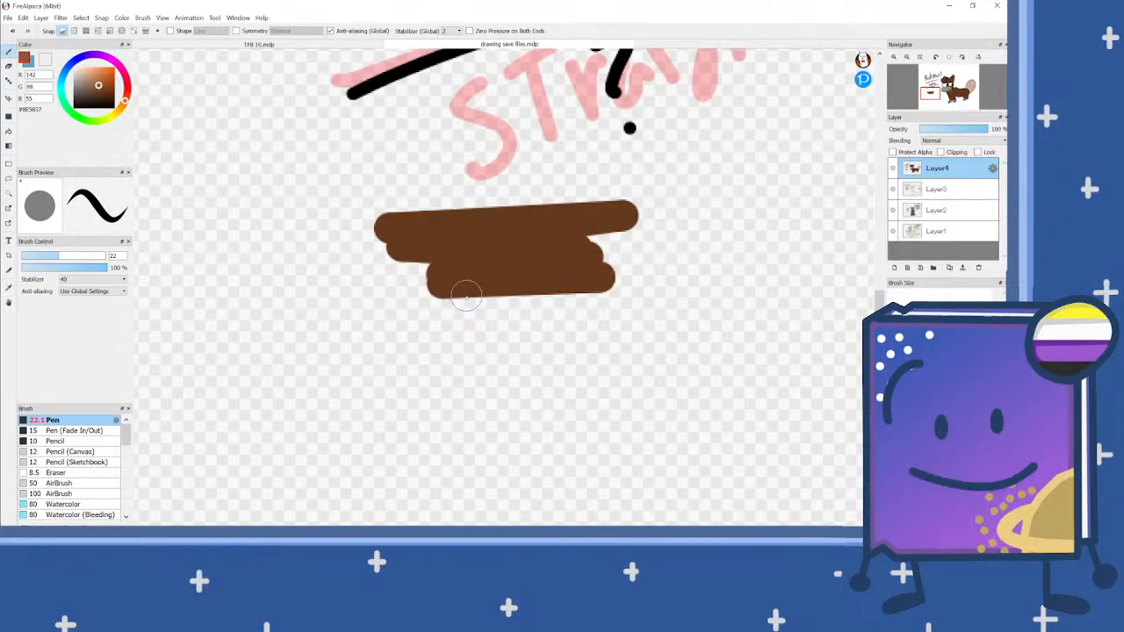
{"action": "mouse_move", "coordinate": [441, 299]}
{"action": "left_mouse_down"}
{"action": "mouse_move", "coordinate": [612, 290]}
{"action": "mouse_move", "coordinate": [431, 312]}
{"action": "mouse_move", "coordinate": [608, 307]}
{"action": "mouse_move", "coordinate": [482, 314]}
{"action": "mouse_move", "coordinate": [662, 317]}
{"action": "mouse_move", "coordinate": [482, 341]}
{"action": "mouse_move", "coordinate": [577, 335]}
{"action": "mouse_move", "coordinate": [459, 334]}
{"action": "left_mouse_up"}
{"action": "scroll", "coordinate": [459, 334], "scroll_direction": "down", "scroll_amount": 3}
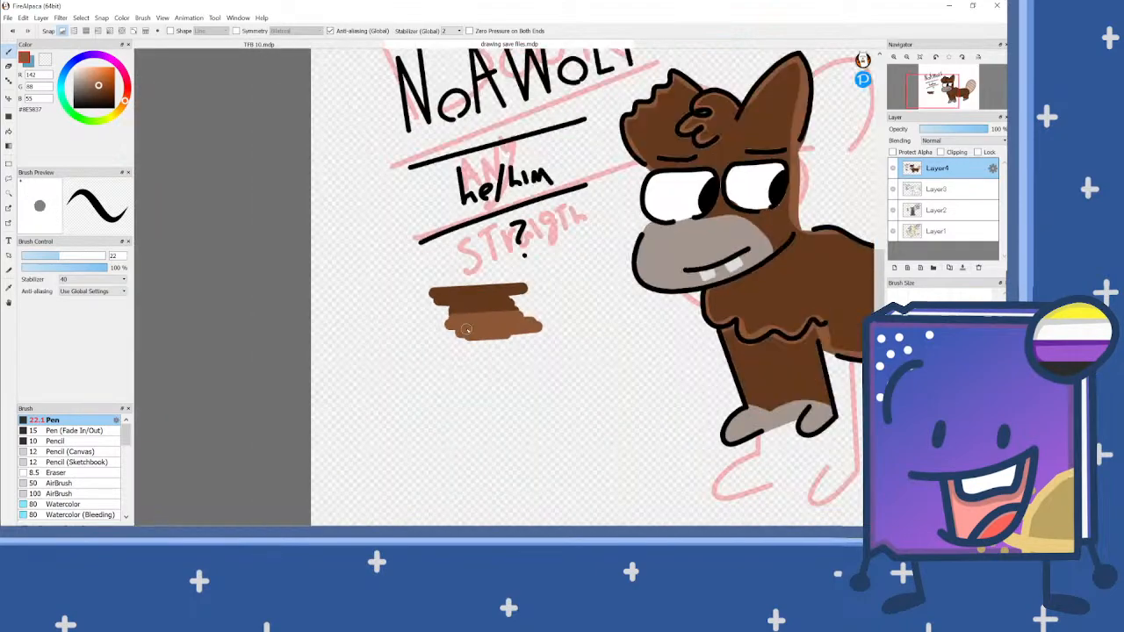
{"action": "scroll", "coordinate": [573, 288], "scroll_direction": "down", "scroll_amount": 1}
{"action": "scroll", "coordinate": [653, 225], "scroll_direction": "up", "scroll_amount": 1}
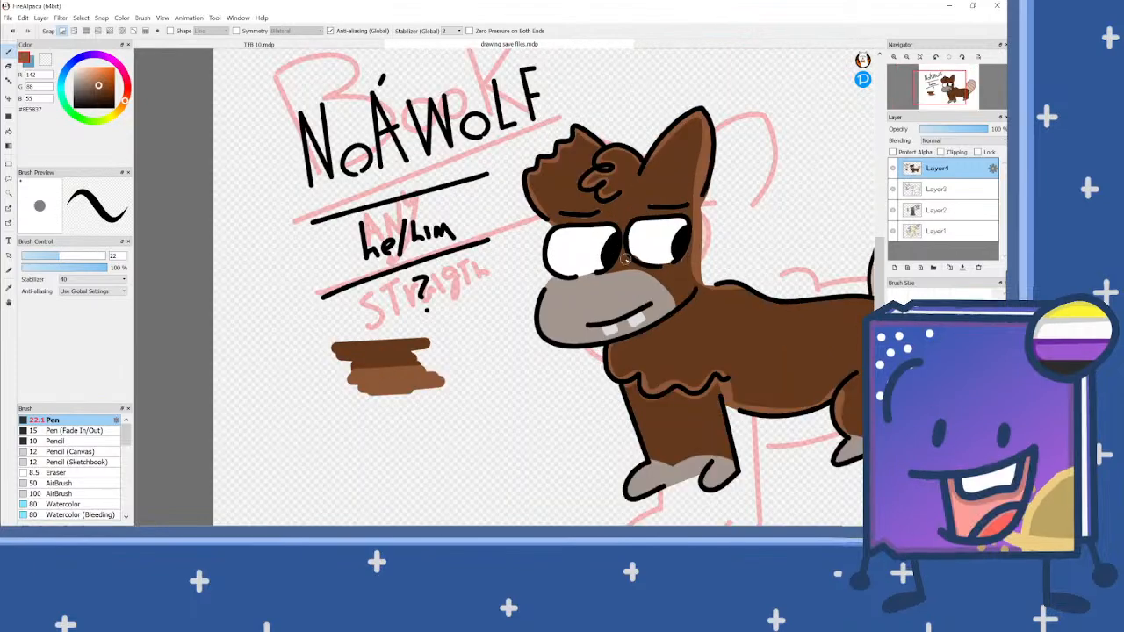
Step: Sample the muzzle's grey #A4968E and scribble its swatch beneath the lighter brown one
{"action": "right_click", "coordinate": [612, 308]}
{"action": "scroll", "coordinate": [612, 308], "scroll_direction": "down", "scroll_amount": 1}
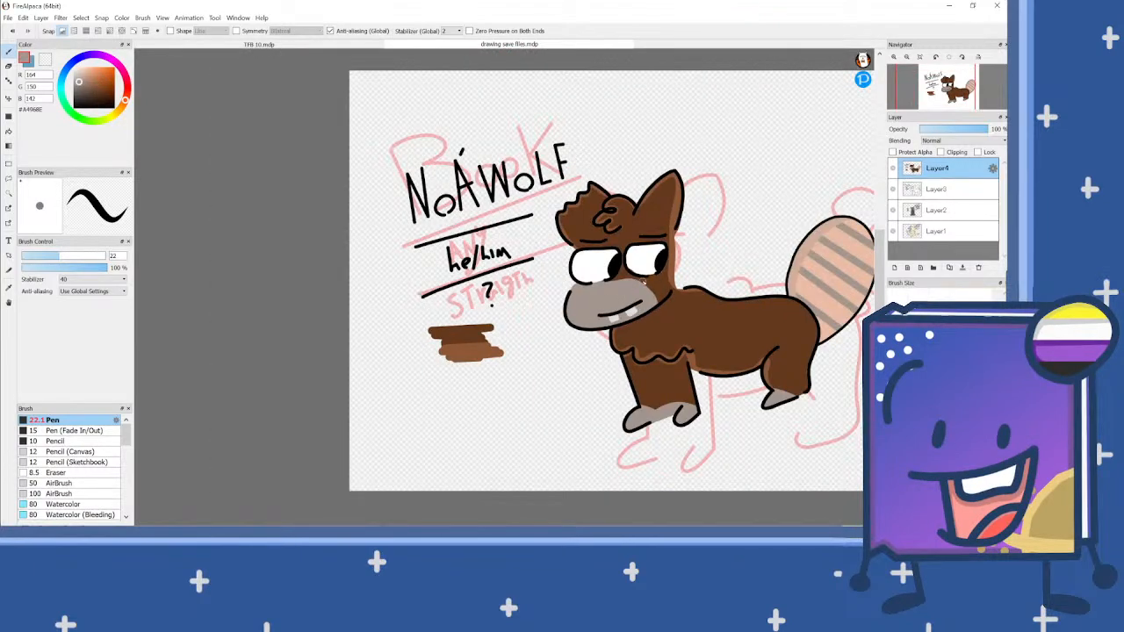
{"action": "scroll", "coordinate": [461, 356], "scroll_direction": "up", "scroll_amount": 4}
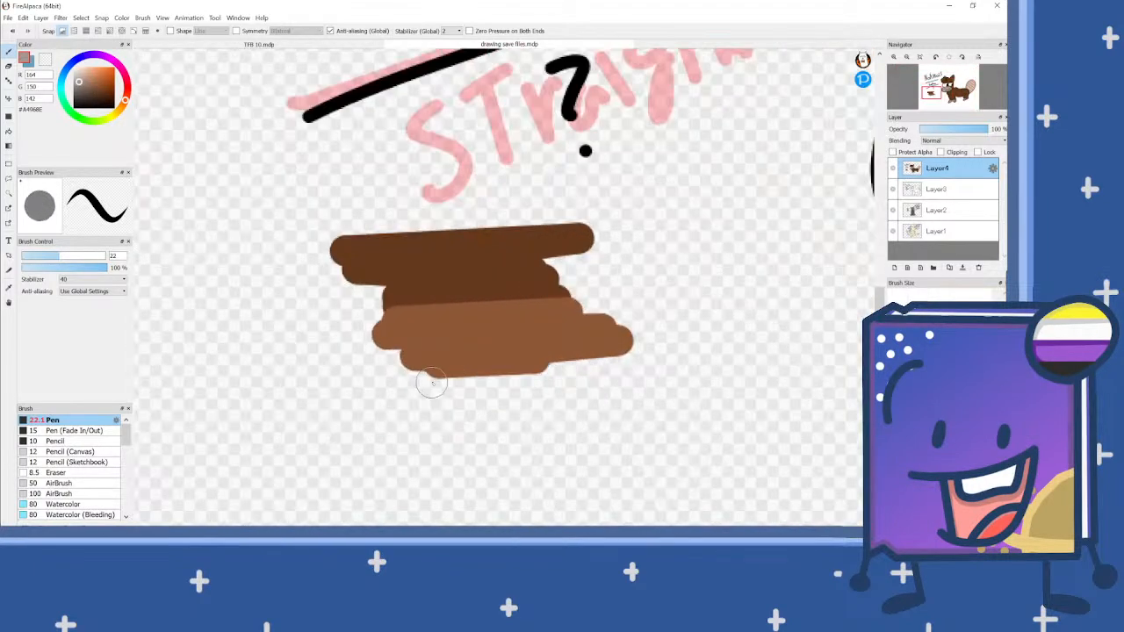
{"action": "mouse_move", "coordinate": [414, 376]}
{"action": "left_mouse_down"}
{"action": "mouse_move", "coordinate": [585, 367]}
{"action": "mouse_move", "coordinate": [610, 351]}
{"action": "mouse_move", "coordinate": [421, 390]}
{"action": "mouse_move", "coordinate": [549, 388]}
{"action": "mouse_move", "coordinate": [424, 416]}
{"action": "mouse_move", "coordinate": [571, 380]}
{"action": "mouse_move", "coordinate": [412, 422]}
{"action": "mouse_move", "coordinate": [546, 421]}
{"action": "left_mouse_up"}
{"action": "scroll", "coordinate": [481, 350], "scroll_direction": "down", "scroll_amount": 5}
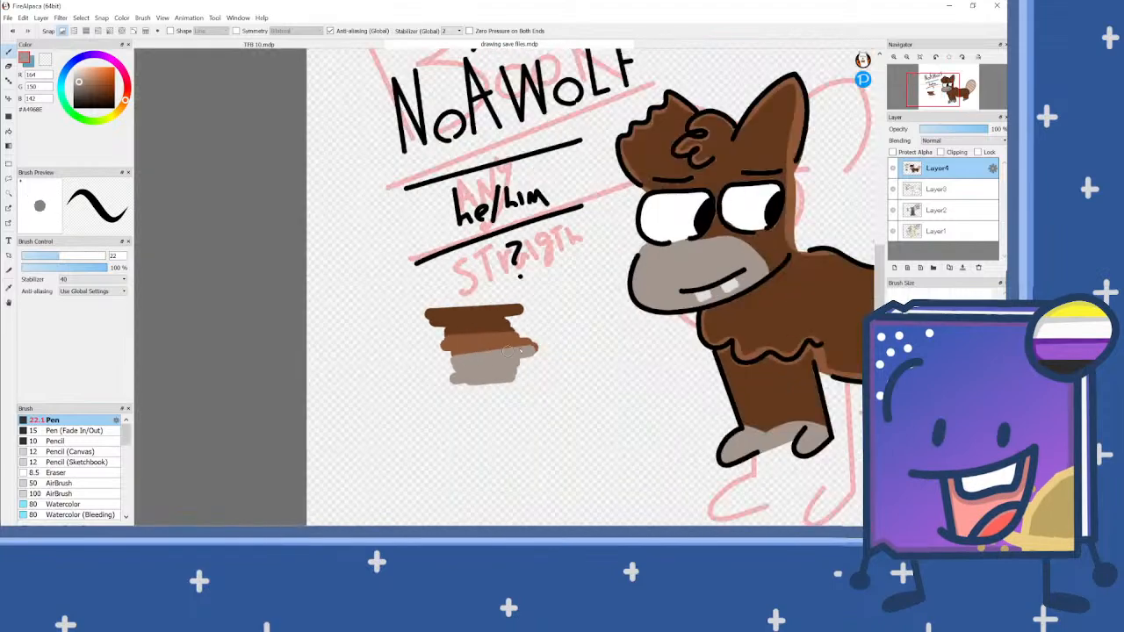
Step: Sample the tail's shading colour #D0AE9A and scribble its swatch beneath the grey one
{"action": "scroll", "coordinate": [643, 265], "scroll_direction": "up", "scroll_amount": 4}
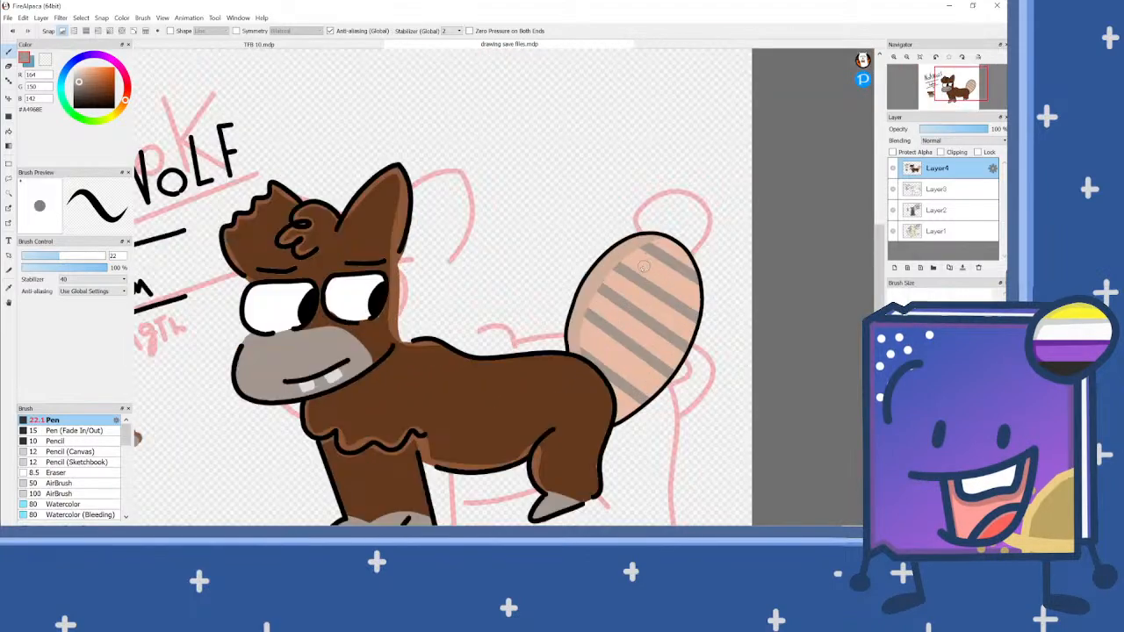
{"action": "right_click", "coordinate": [603, 261]}
{"action": "scroll", "coordinate": [650, 262], "scroll_direction": "down", "scroll_amount": 4}
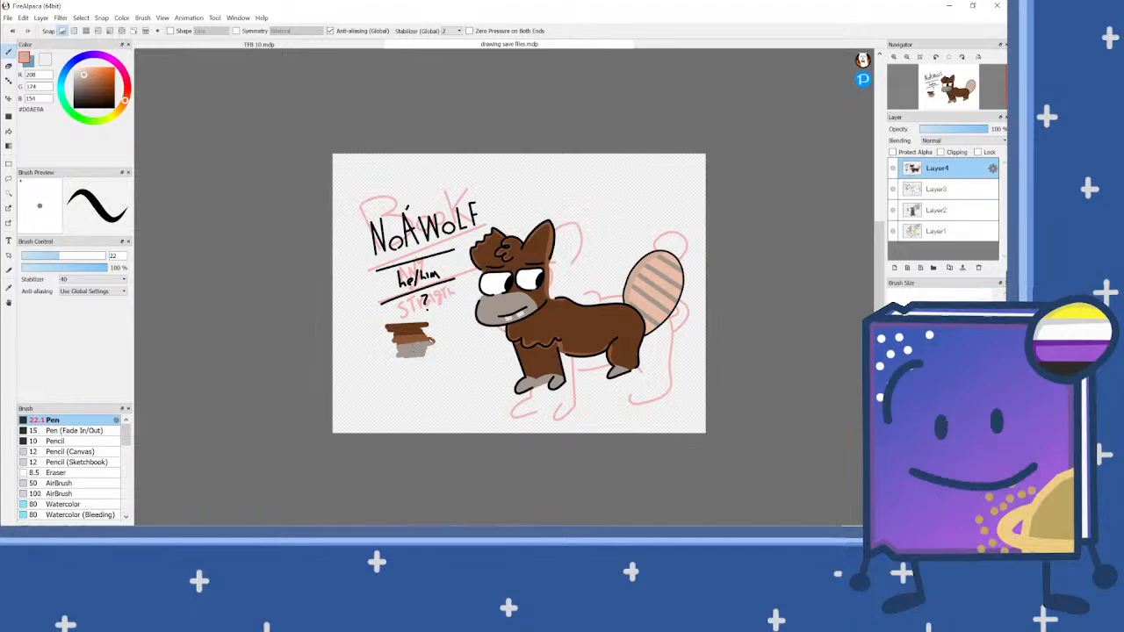
{"action": "scroll", "coordinate": [452, 328], "scroll_direction": "up", "scroll_amount": 5}
{"action": "left_click", "coordinate": [330, 383]}
{"action": "mouse_move", "coordinate": [470, 367]}
{"action": "left_mouse_down"}
{"action": "mouse_move", "coordinate": [373, 387]}
{"action": "mouse_move", "coordinate": [474, 377]}
{"action": "mouse_move", "coordinate": [325, 400]}
{"action": "mouse_move", "coordinate": [466, 393]}
{"action": "mouse_move", "coordinate": [353, 412]}
{"action": "mouse_move", "coordinate": [466, 405]}
{"action": "mouse_move", "coordinate": [329, 439]}
{"action": "mouse_move", "coordinate": [359, 411]}
{"action": "mouse_move", "coordinate": [472, 414]}
{"action": "mouse_move", "coordinate": [349, 432]}
{"action": "left_mouse_up"}
{"action": "scroll", "coordinate": [404, 371], "scroll_direction": "down", "scroll_amount": 5}
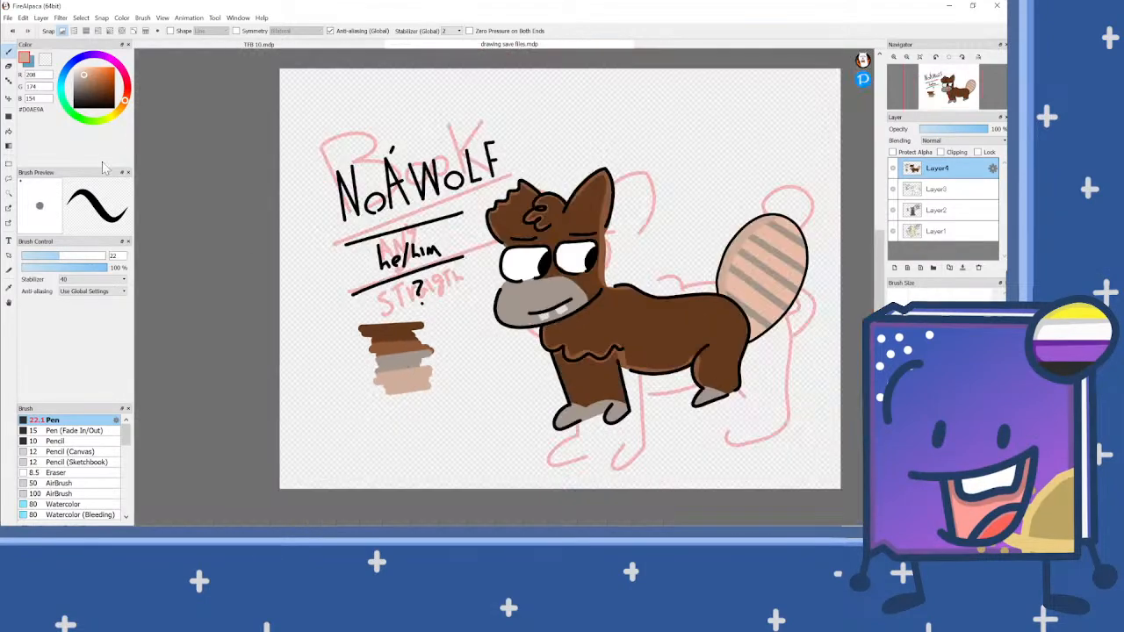
Step: Set the drawing colour to black #000000 and switch from the brown character's layer to Layer1 with the hyena design
{"action": "left_click_drag", "start_coordinate": [92, 104], "coordinate": [65, 115]}
{"action": "scroll", "coordinate": [323, 215], "scroll_direction": "down", "scroll_amount": 3}
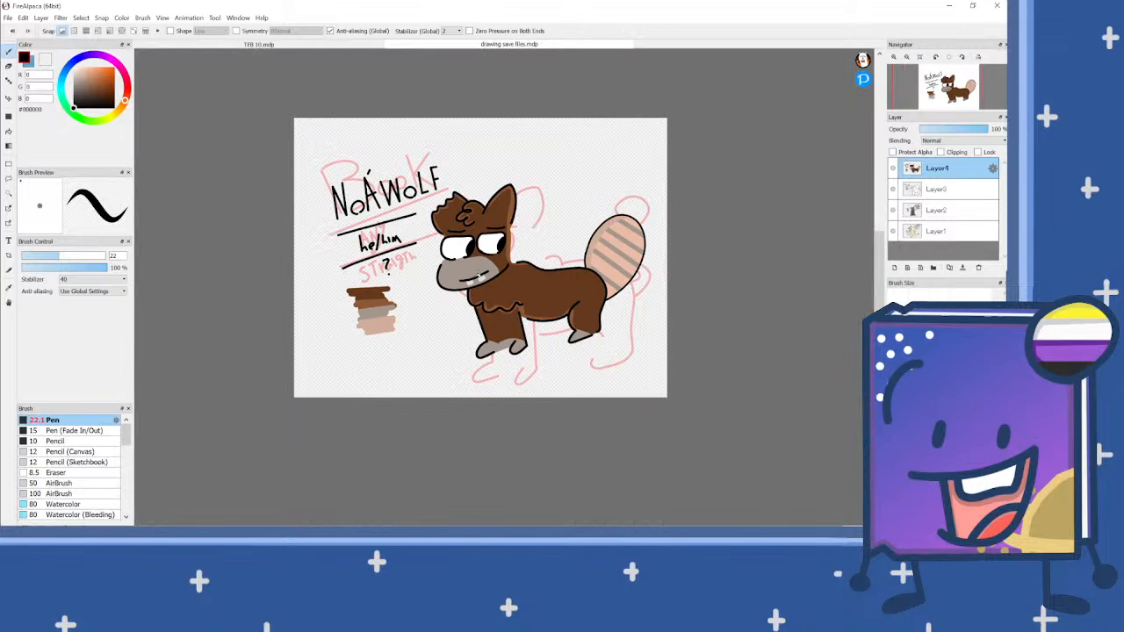
{"action": "scroll", "coordinate": [478, 276], "scroll_direction": "up", "scroll_amount": 2}
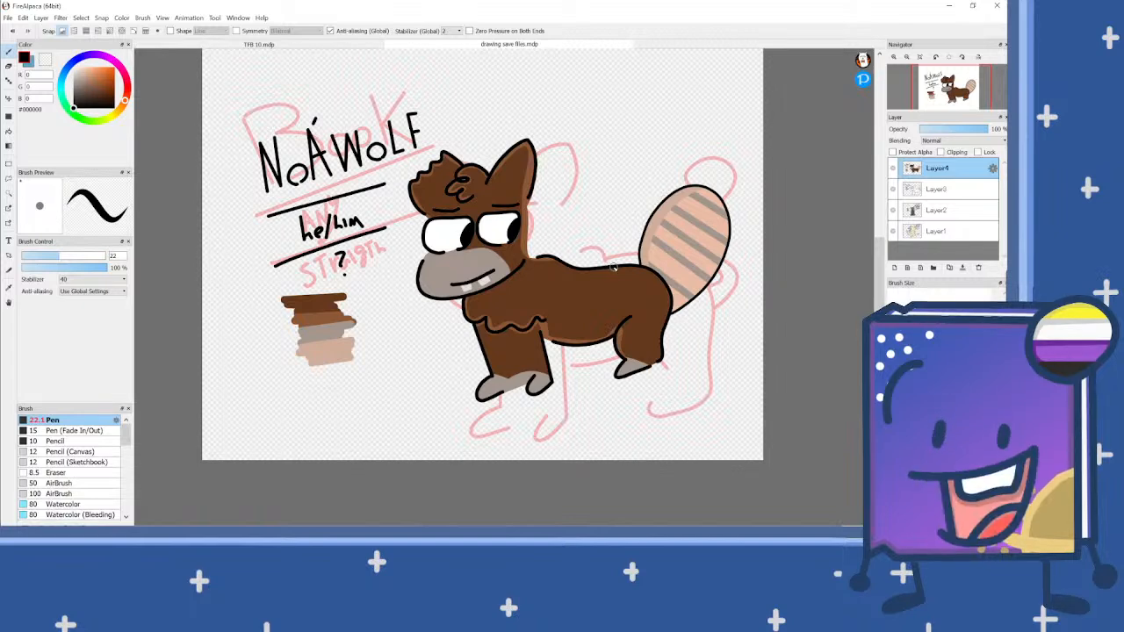
{"action": "scroll", "coordinate": [470, 256], "scroll_direction": "up", "scroll_amount": 3}
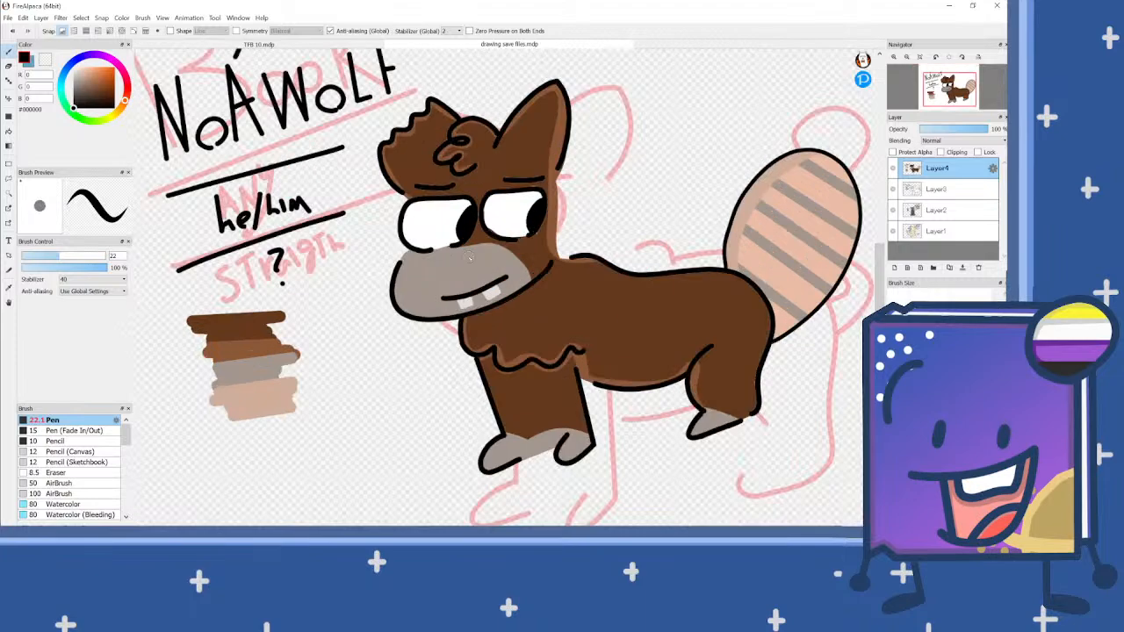
{"action": "left_click", "coordinate": [965, 189]}
{"action": "left_click", "coordinate": [965, 210]}
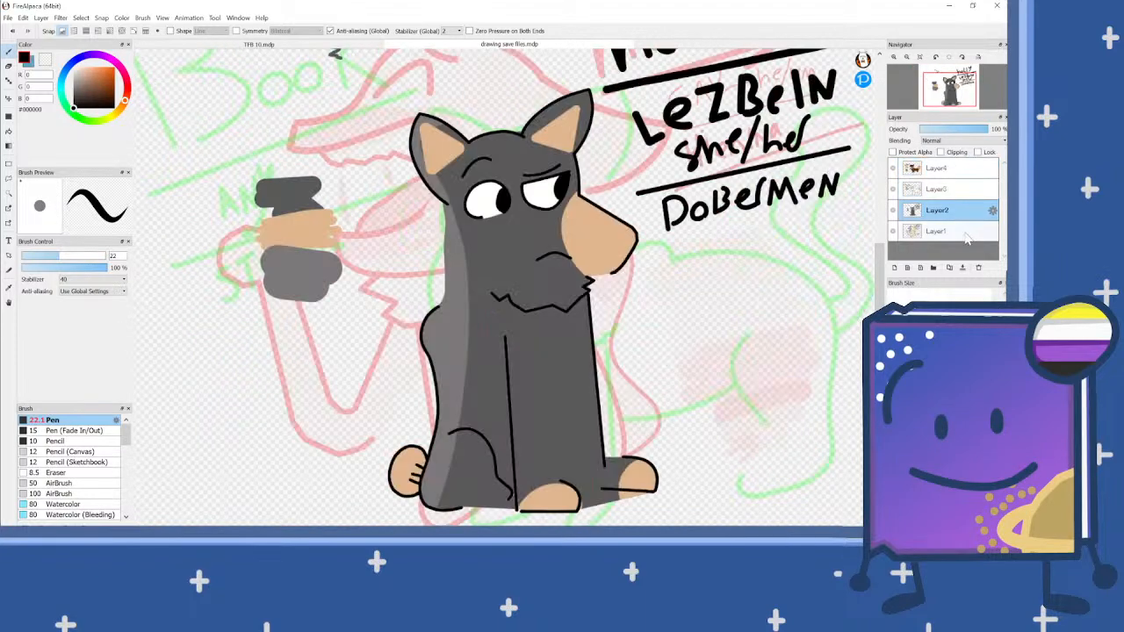
{"action": "left_click", "coordinate": [965, 233]}
{"action": "scroll", "coordinate": [659, 233], "scroll_direction": "down", "scroll_amount": 2}
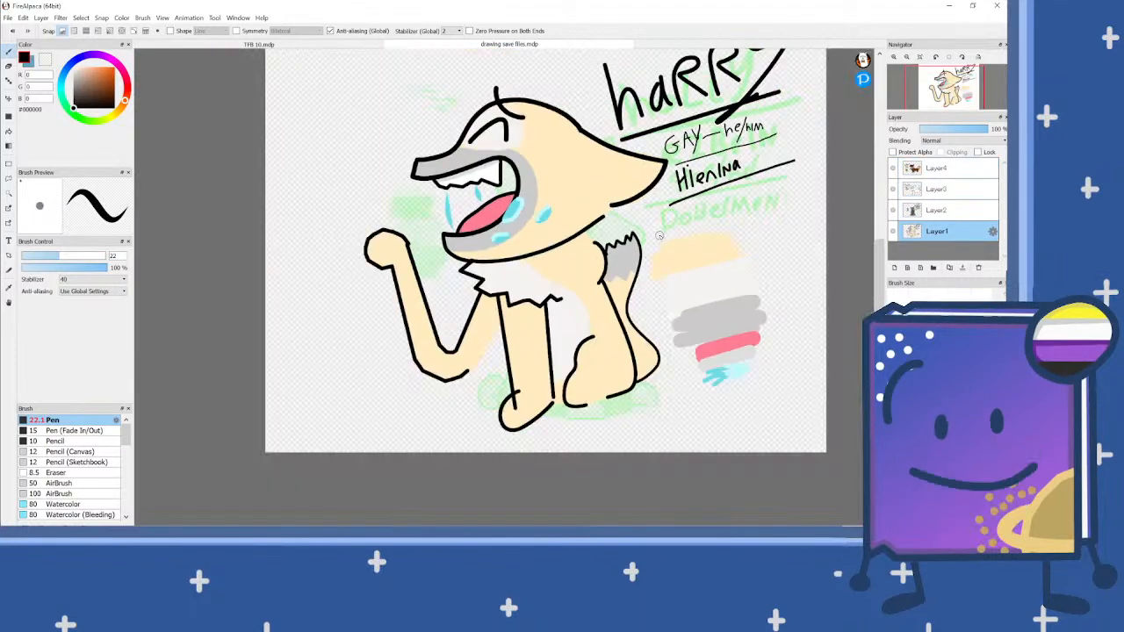
Step: Export all layers as separate images into the pack's characters > final designs folder, without a transparent background
{"action": "left_click", "coordinate": [8, 17]}
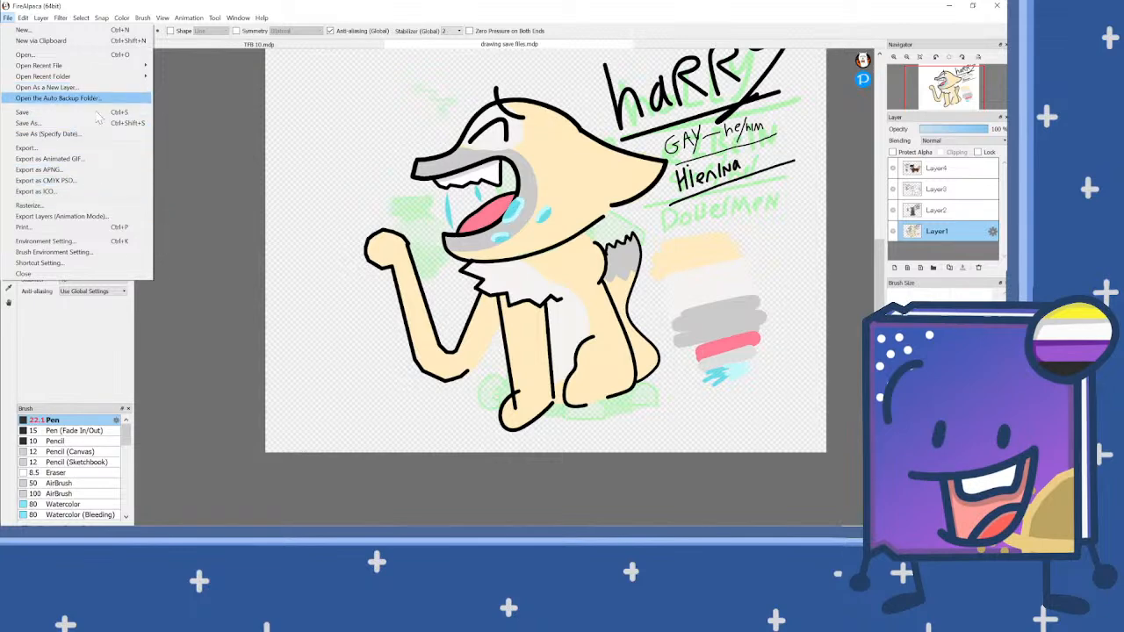
{"action": "left_click", "coordinate": [95, 216]}
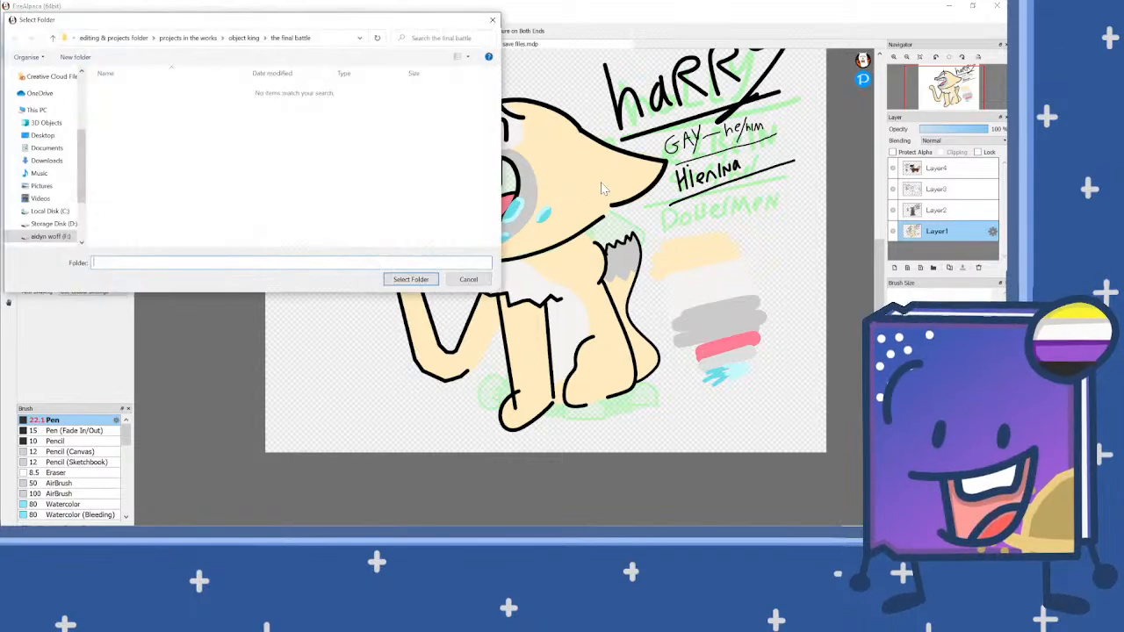
{"action": "left_click", "coordinate": [195, 38]}
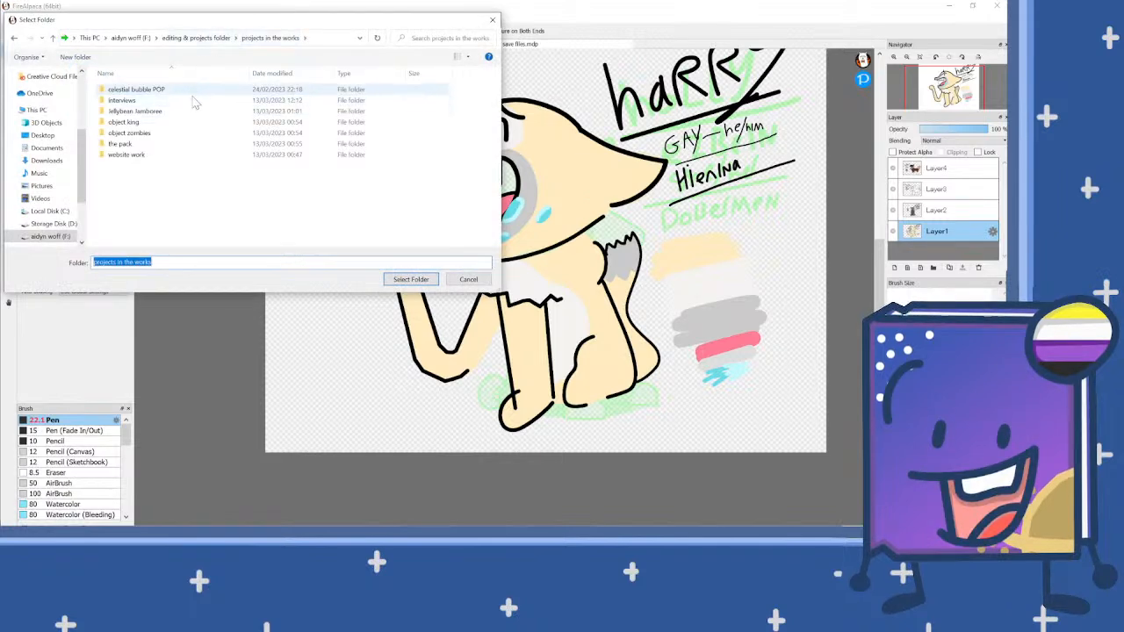
{"action": "left_click", "coordinate": [194, 125]}
{"action": "double_click", "coordinate": [123, 143]}
{"action": "double_click", "coordinate": [150, 90]}
{"action": "double_click", "coordinate": [151, 89]}
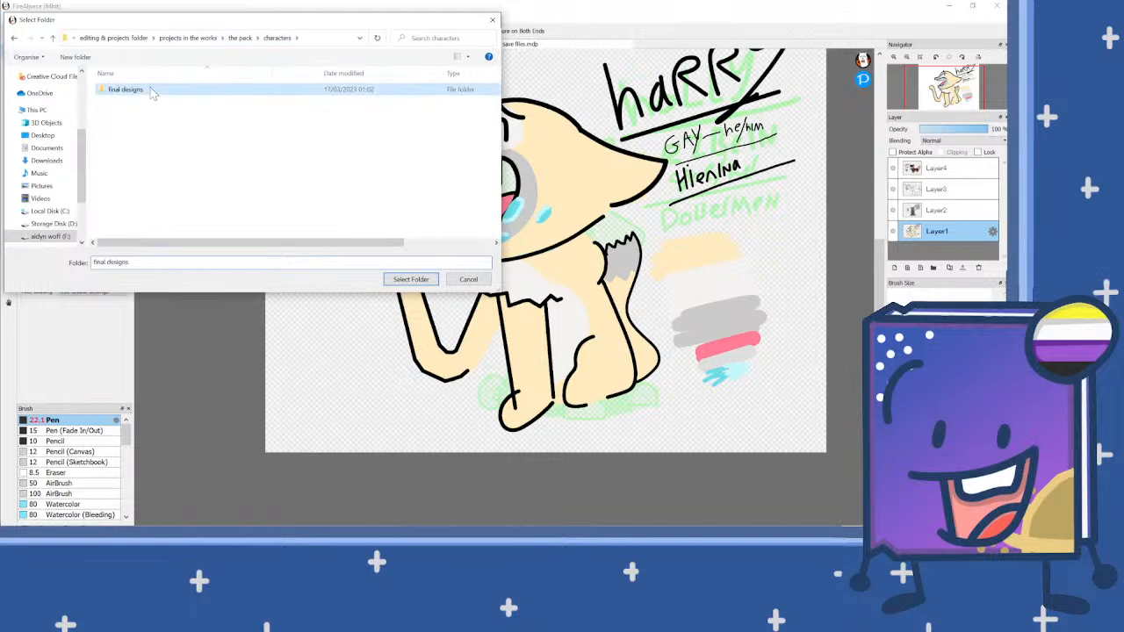
{"action": "left_click", "coordinate": [411, 279]}
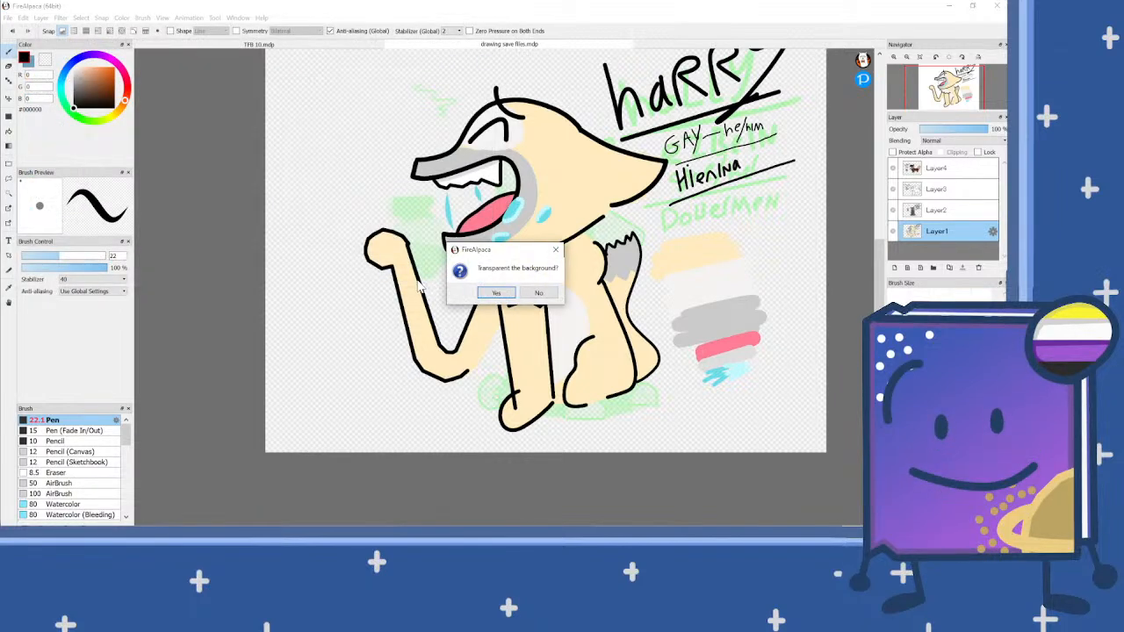
{"action": "left_click", "coordinate": [545, 294]}
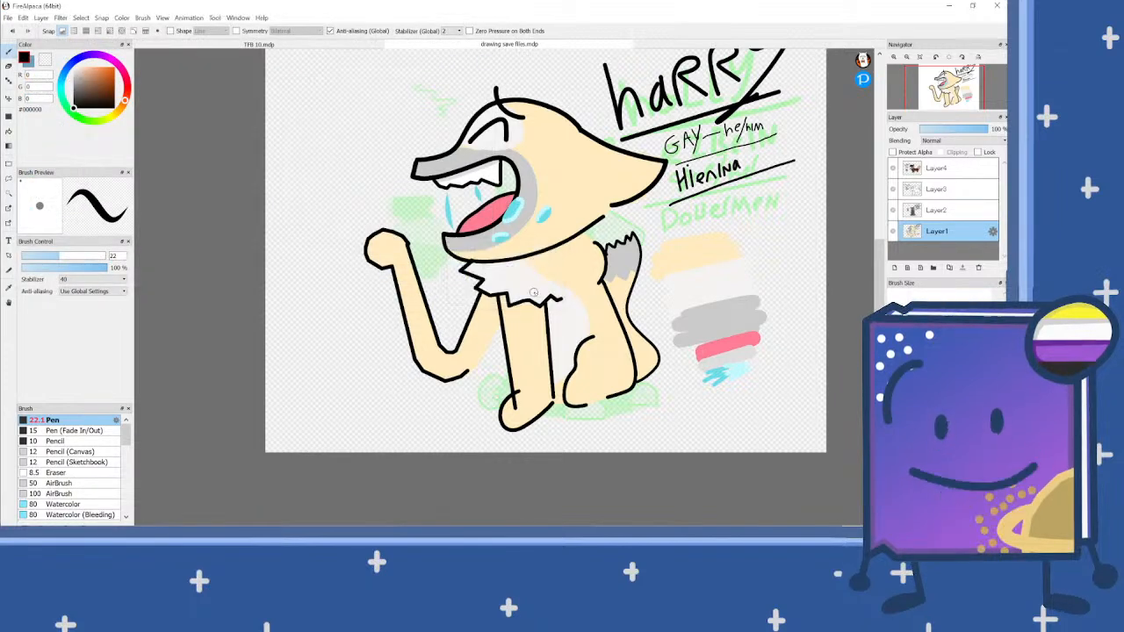
Step: Select Layer3 with the Book design, then switch to the File Explorer window of the final designs folder and maximise it
{"action": "scroll", "coordinate": [535, 292], "scroll_direction": "down", "scroll_amount": 2}
{"action": "scroll", "coordinate": [606, 210], "scroll_direction": "up", "scroll_amount": 2}
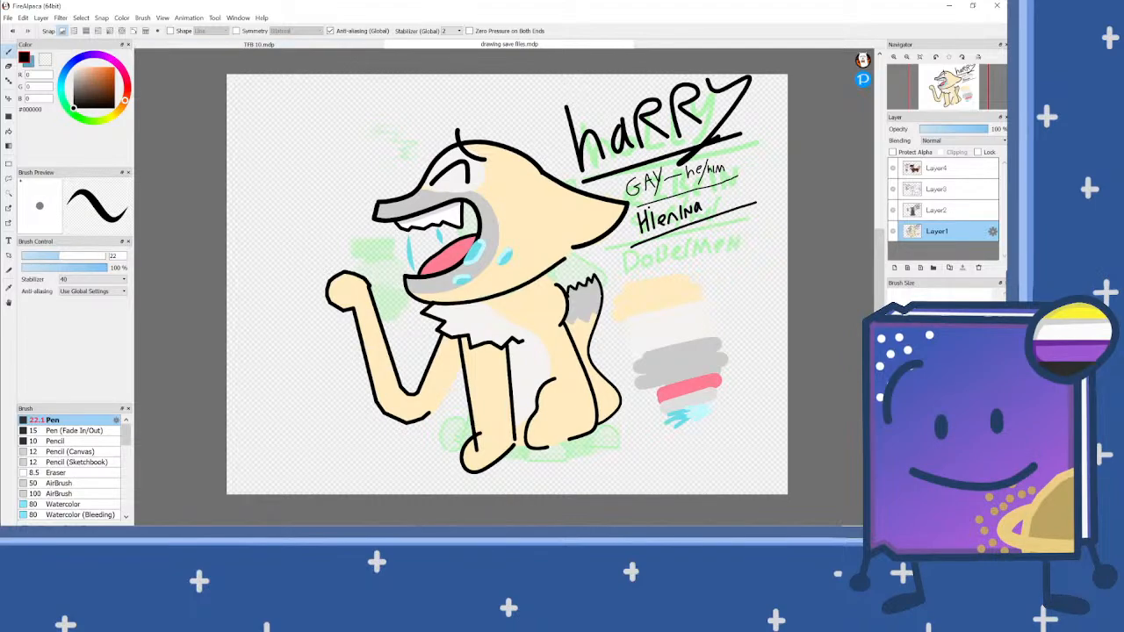
{"action": "left_click", "coordinate": [968, 209]}
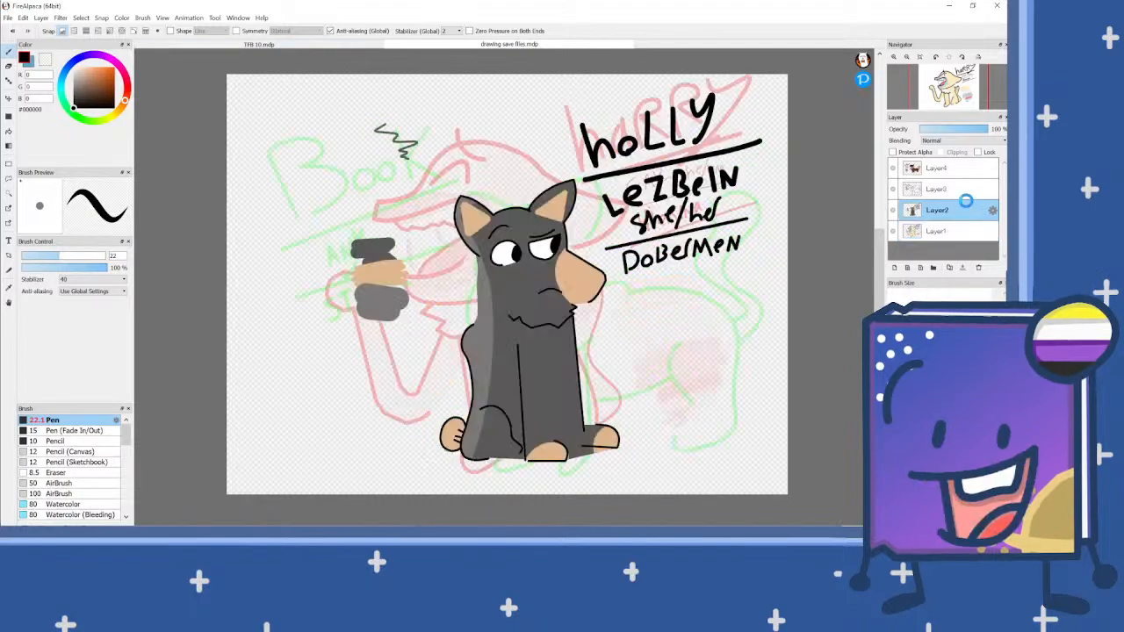
{"action": "left_click", "coordinate": [965, 192]}
{"action": "left_click", "coordinate": [407, 536]}
{"action": "left_click", "coordinate": [636, 396]}
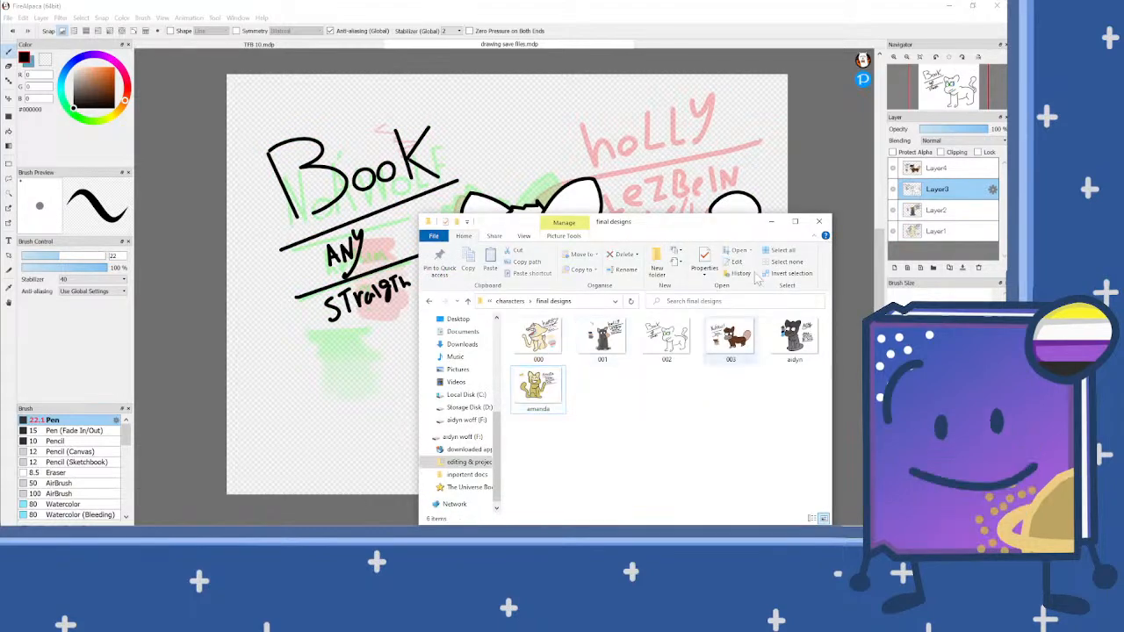
{"action": "left_click", "coordinate": [795, 222]}
Step: Rename the exported image 000 as harry
{"action": "right_click", "coordinate": [129, 127]}
{"action": "left_click", "coordinate": [77, 390]}
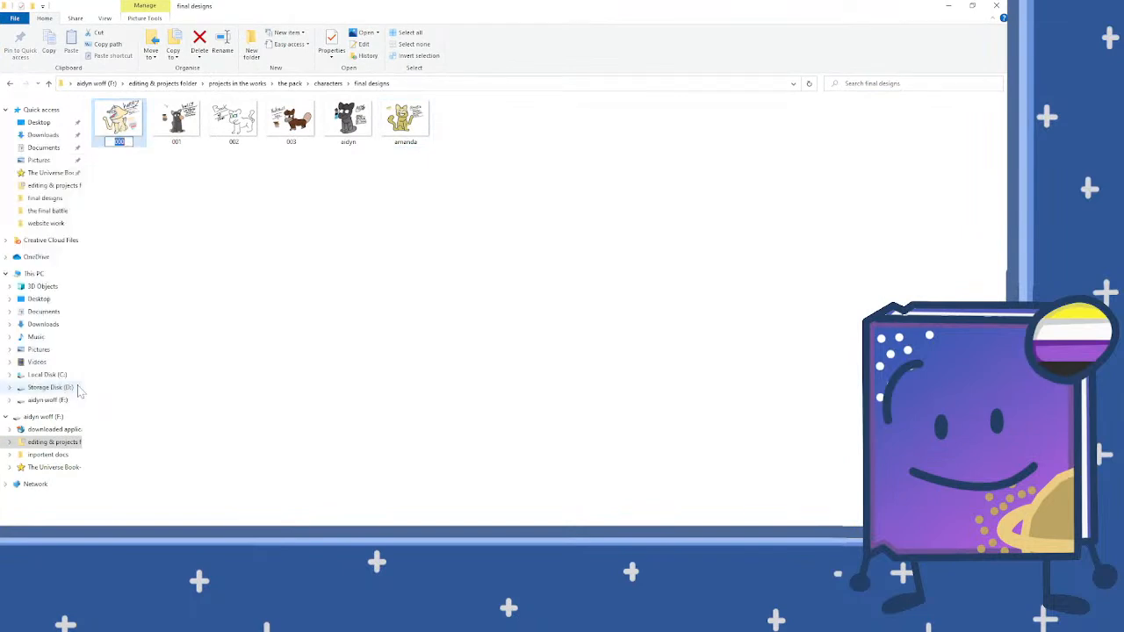
{"action": "type", "text": "harry"}
{"action": "key", "text": "Return"}
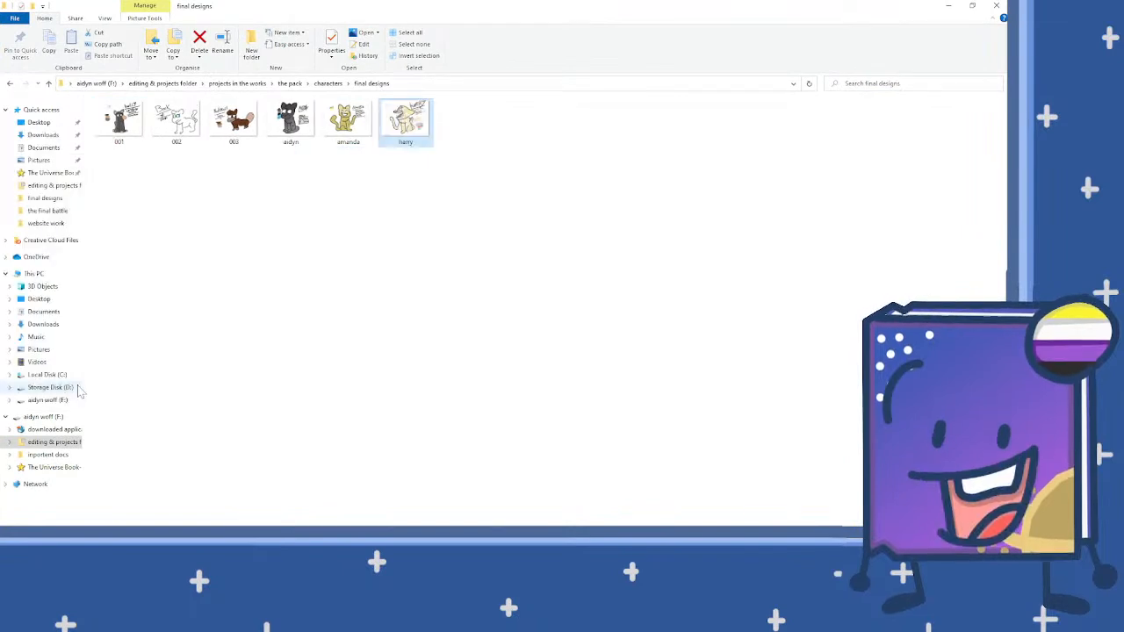
Step: Rename the exported image 001 as holly
{"action": "right_click", "coordinate": [123, 124]}
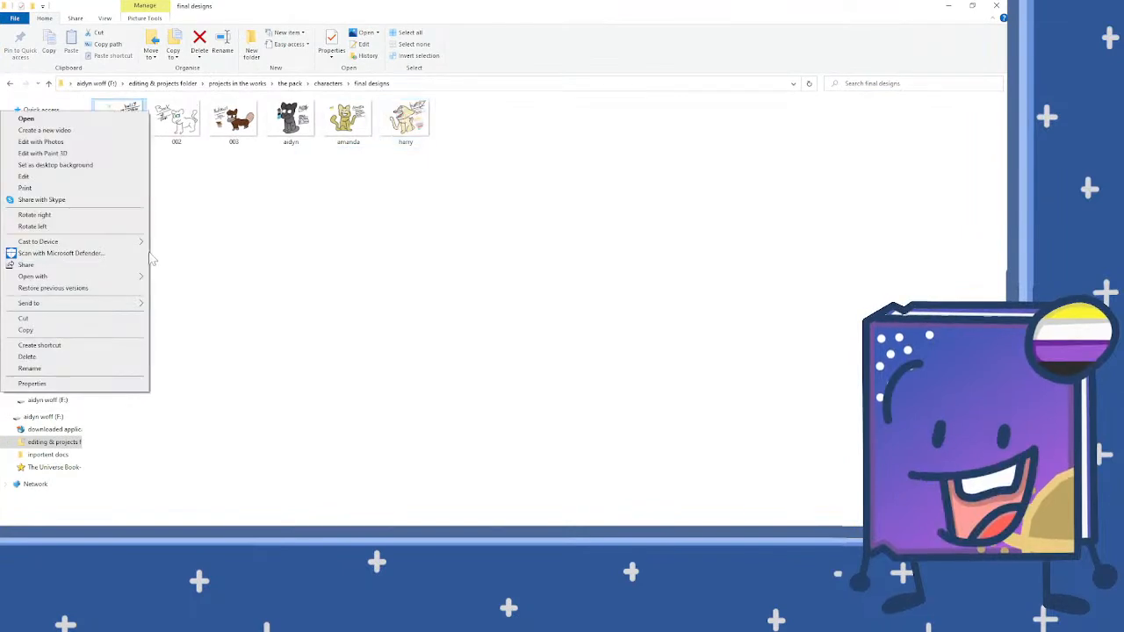
{"action": "left_click", "coordinate": [92, 371]}
{"action": "type", "text": "holly"}
{"action": "key", "text": "Return"}
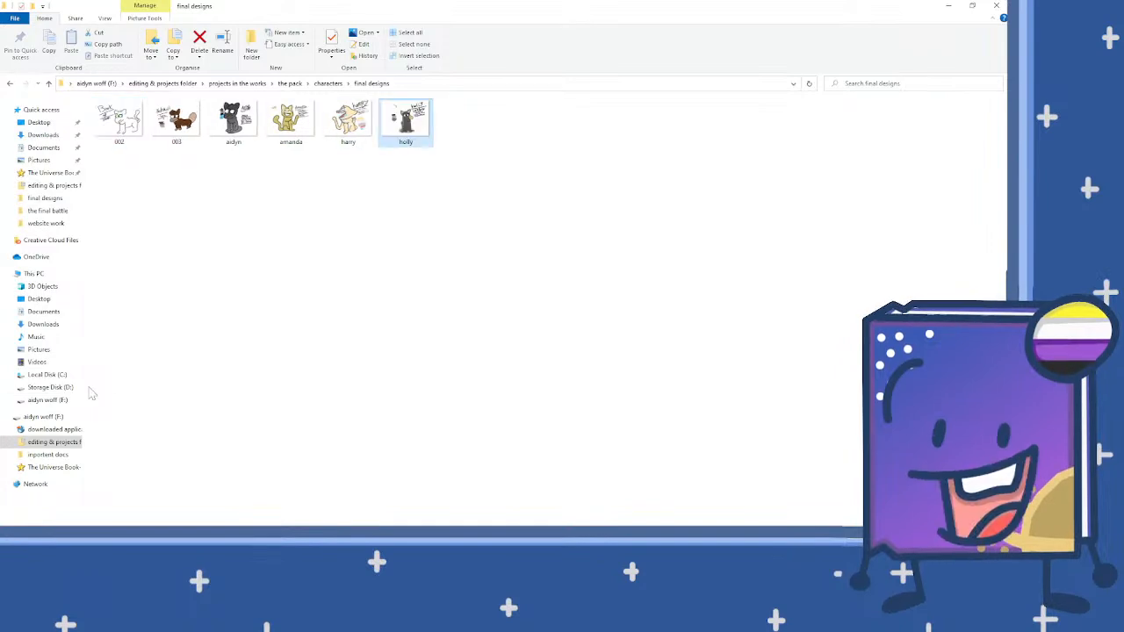
Step: Rename the exported image 002 as book
{"action": "left_click", "coordinate": [123, 140]}
{"action": "right_click", "coordinate": [125, 143]}
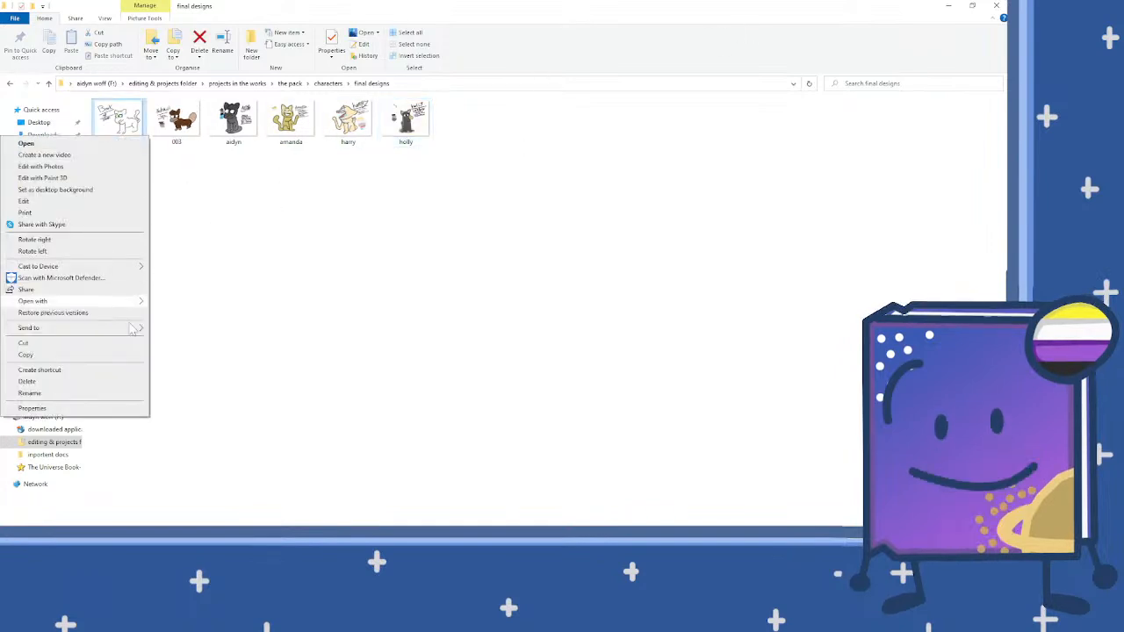
{"action": "left_click", "coordinate": [77, 394]}
{"action": "type", "text": "book"}
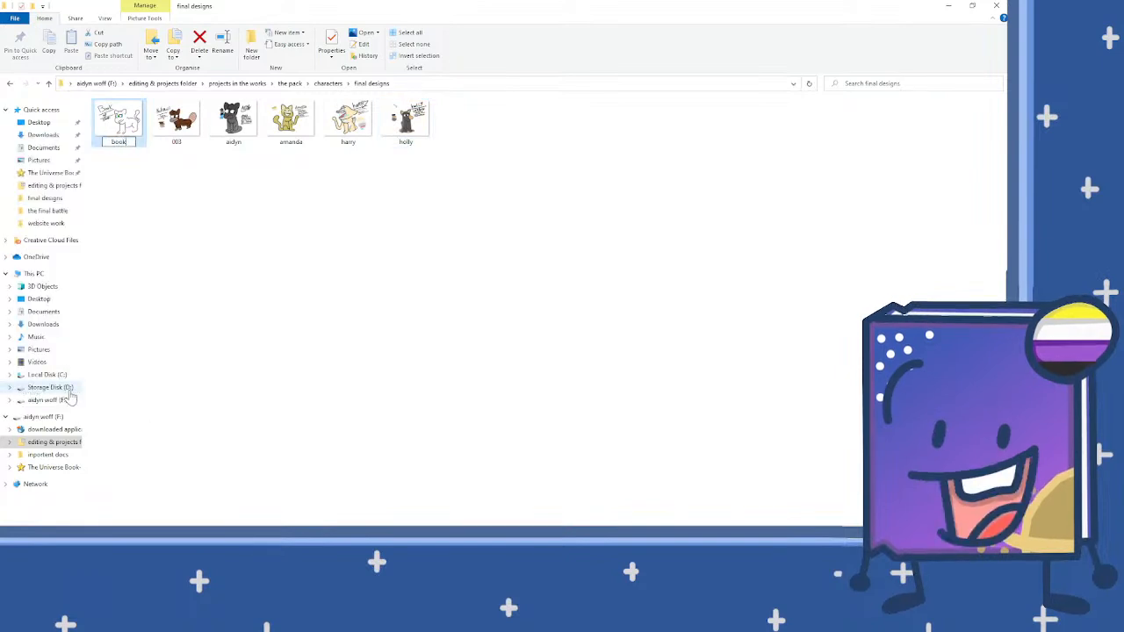
{"action": "key", "text": "Return"}
Step: Rename the exported image 003 as noAwolf
{"action": "left_click", "coordinate": [123, 145]}
{"action": "right_click", "coordinate": [125, 140]}
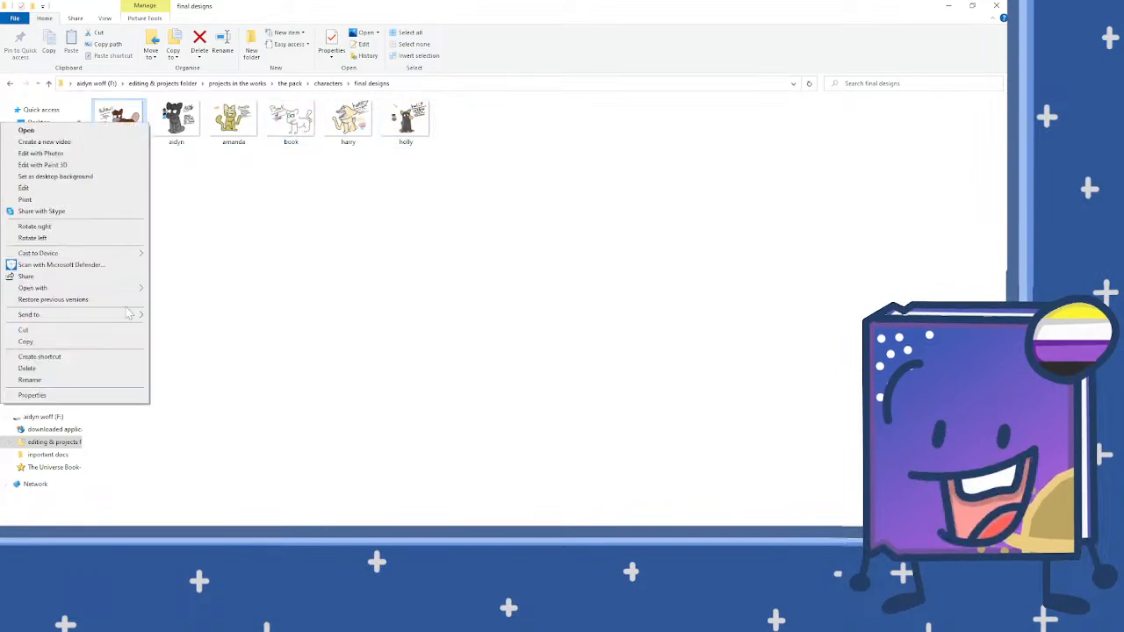
{"action": "left_click", "coordinate": [70, 381]}
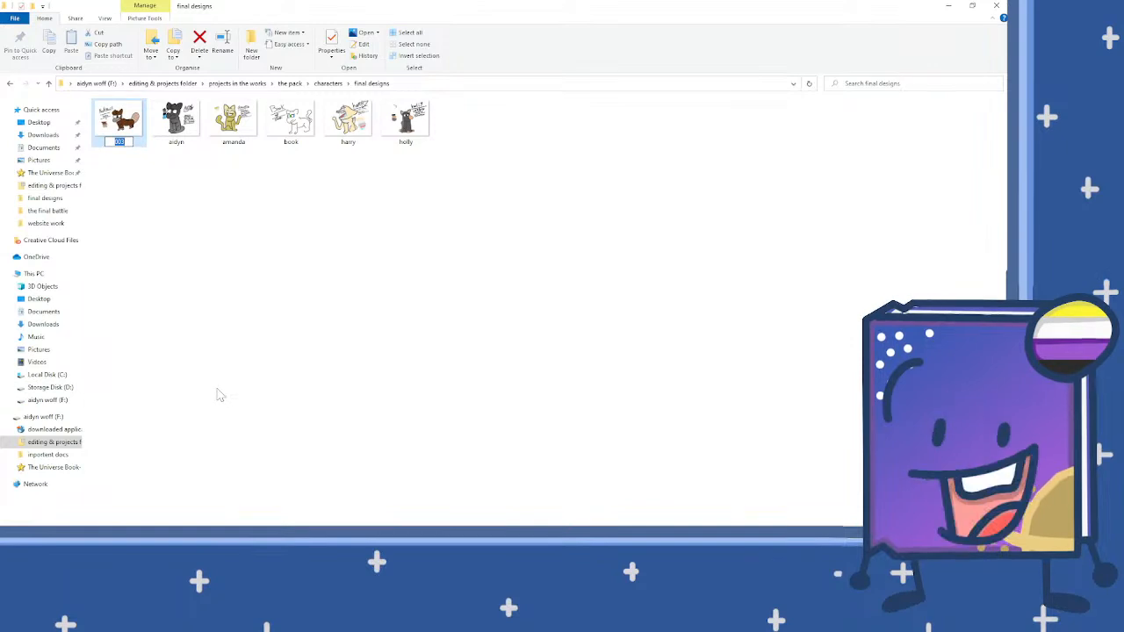
{"action": "type", "text": "noAwoll"}
{"action": "key", "text": "Return"}
{"action": "left_click", "coordinate": [470, 234]}
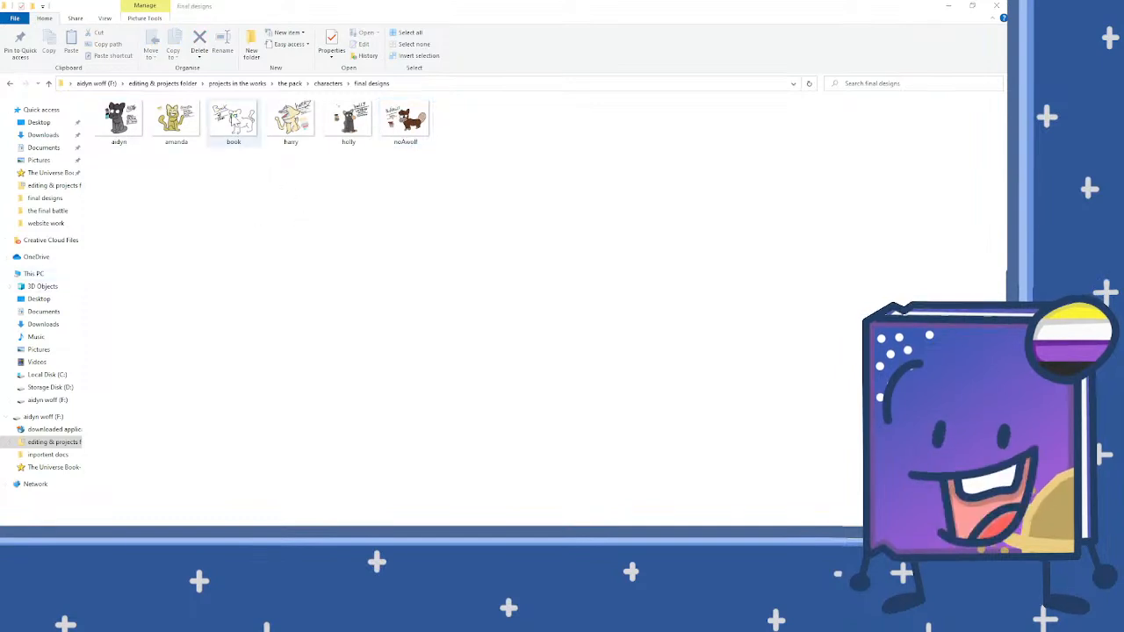
Step: Minimise the final designs folder window and return to the character drawing in FireAlpaca
{"action": "left_click", "coordinate": [233, 121]}
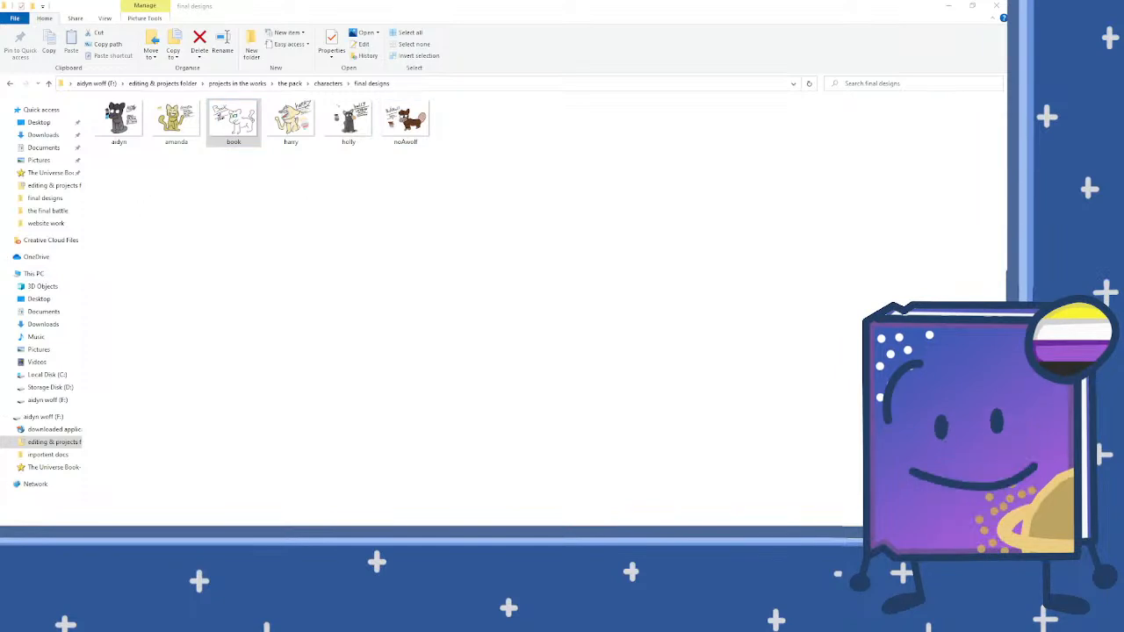
{"action": "left_click", "coordinate": [411, 230]}
{"action": "left_click", "coordinate": [954, 9]}
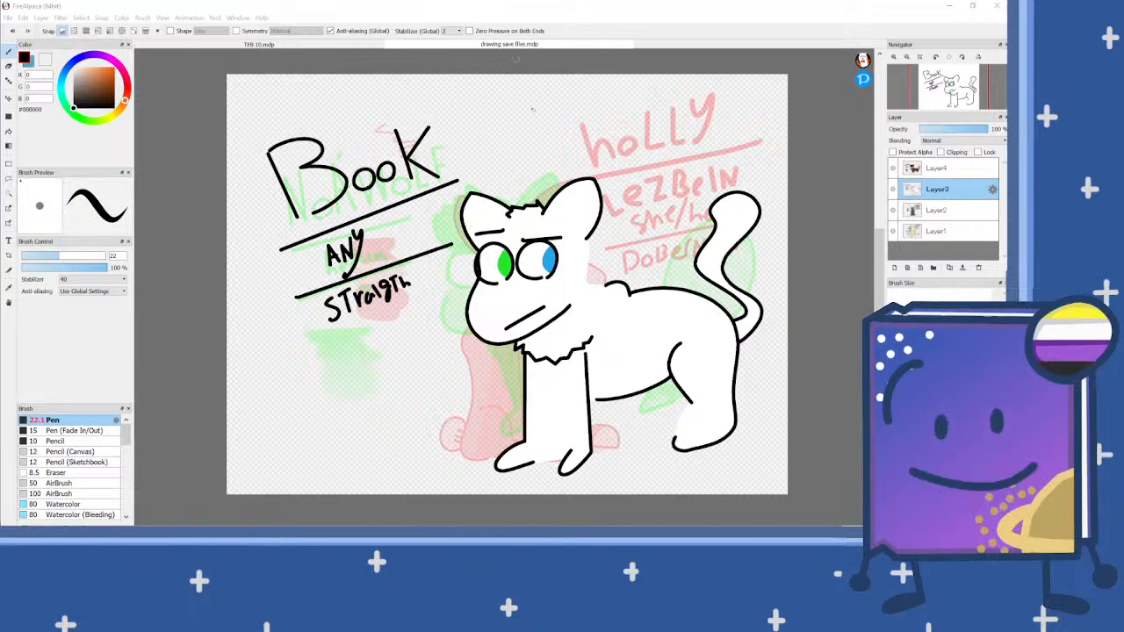
{"action": "scroll", "coordinate": [546, 293], "scroll_direction": "up", "scroll_amount": 3}
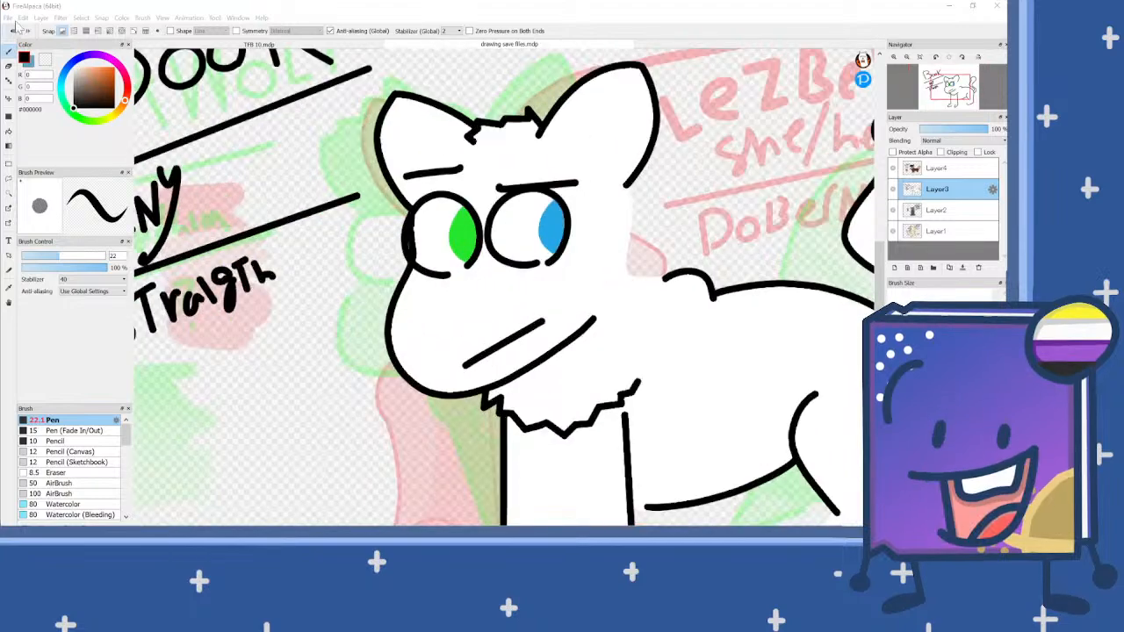
Step: Create a new 1600 × 1200 pixel image at 350 dpi with a transparent background
{"action": "left_click", "coordinate": [9, 18]}
{"action": "key", "text": "Escape"}
{"action": "left_click", "coordinate": [20, 36]}
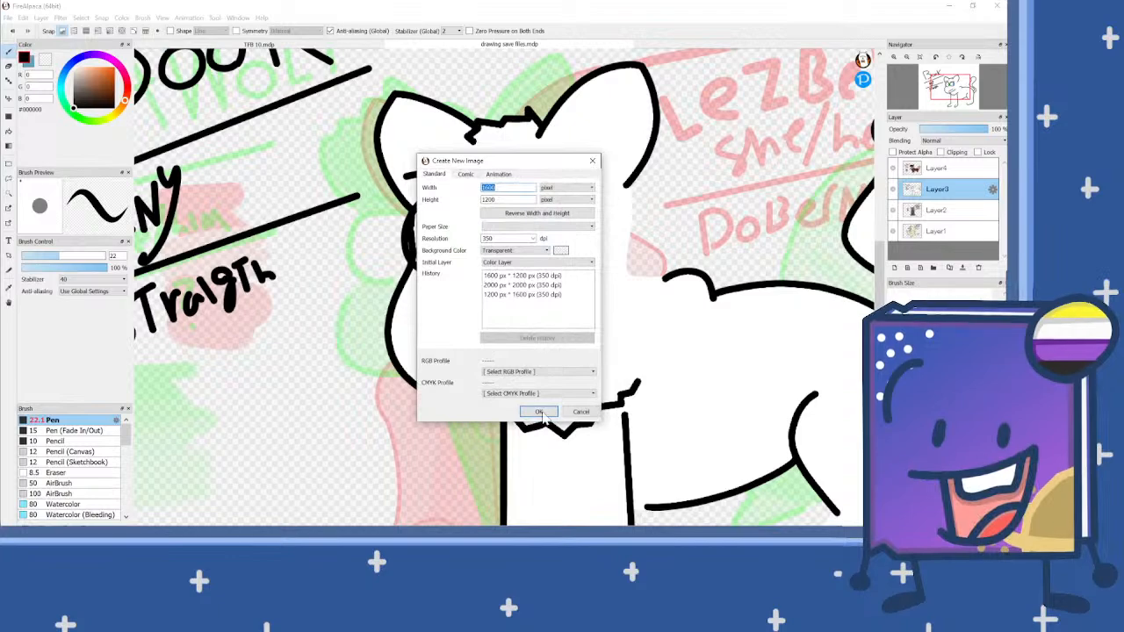
{"action": "left_click", "coordinate": [538, 411]}
{"action": "scroll", "coordinate": [456, 252], "scroll_direction": "down", "scroll_amount": 2}
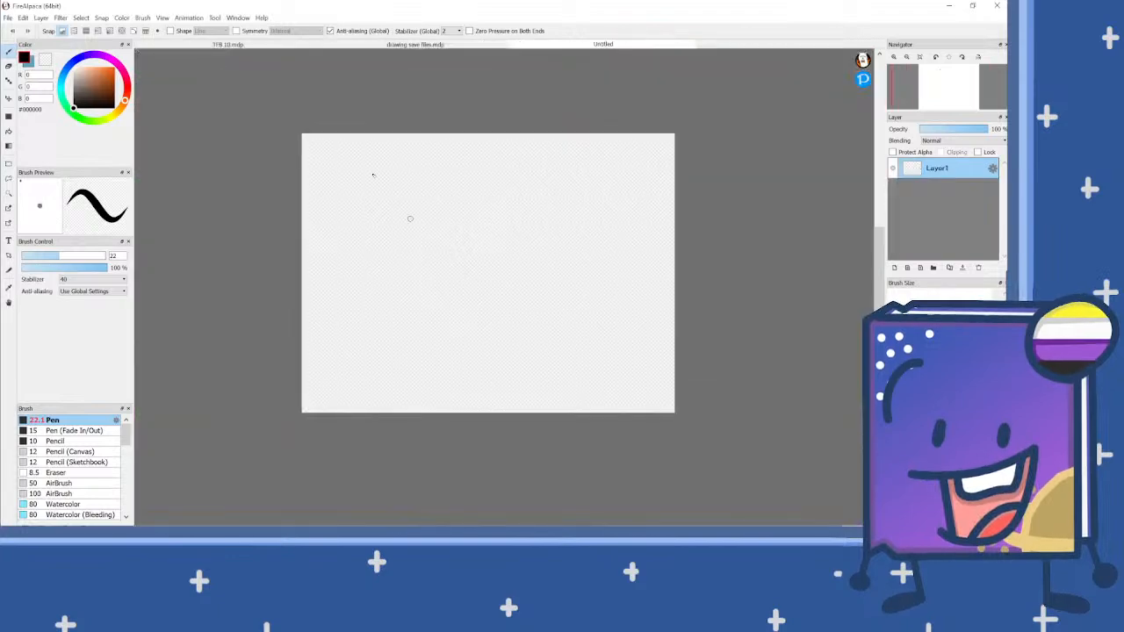
Step: Turn on crisscross snapping and reduce the pen size to 5.1
{"action": "left_click", "coordinate": [86, 30]}
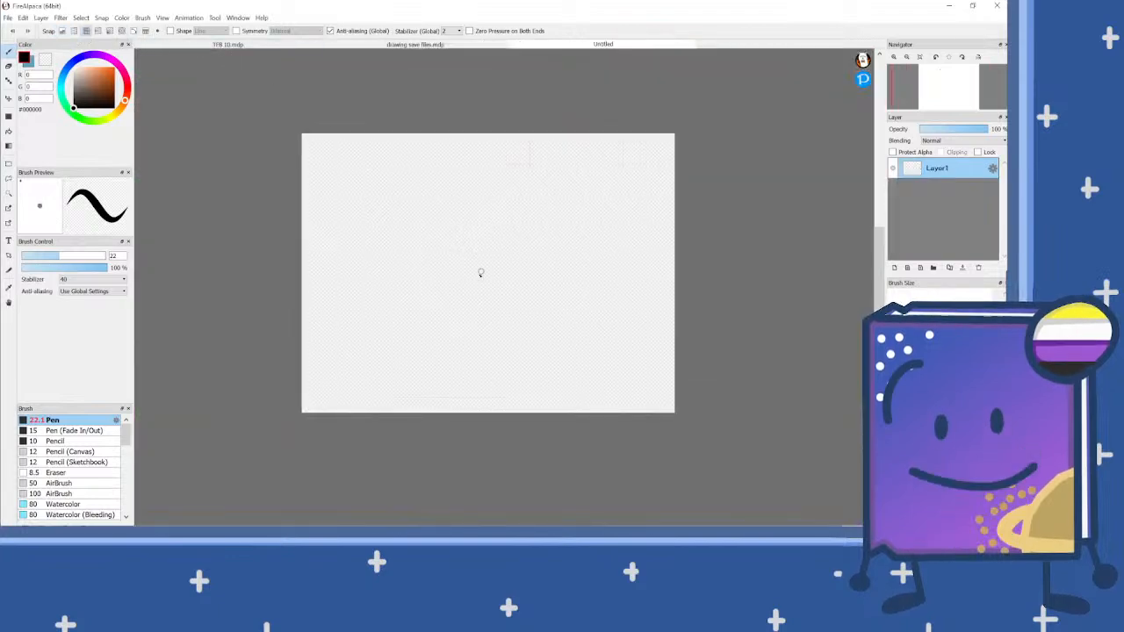
{"action": "left_click", "coordinate": [30, 256]}
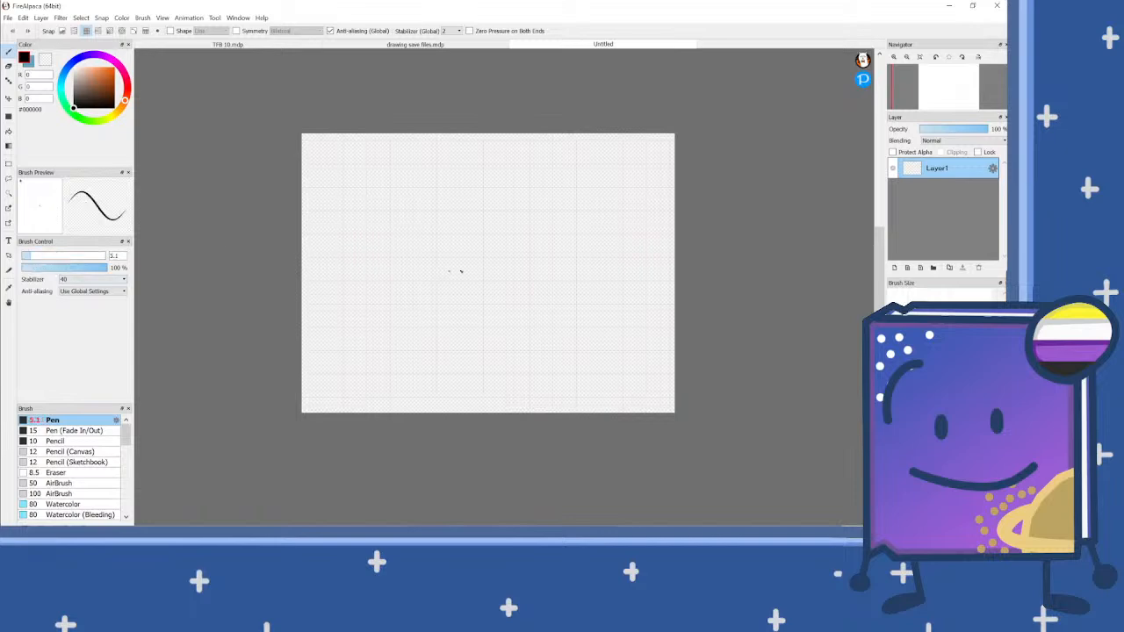
Step: Try to divide the canvas into eight panels with three horizontal lines and one vertical line through the middle
{"action": "mouse_move", "coordinate": [484, 279]}
{"action": "left_mouse_down"}
{"action": "mouse_move", "coordinate": [230, 283]}
{"action": "mouse_move", "coordinate": [821, 283]}
{"action": "left_mouse_up"}
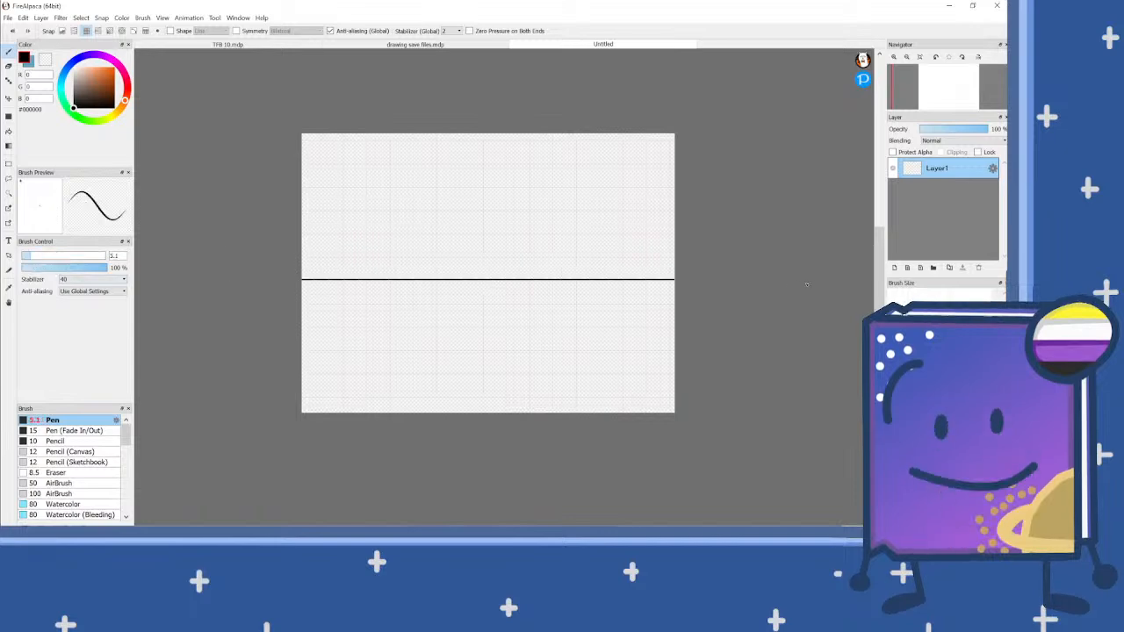
{"action": "left_click_drag", "start_coordinate": [254, 195], "coordinate": [791, 196]}
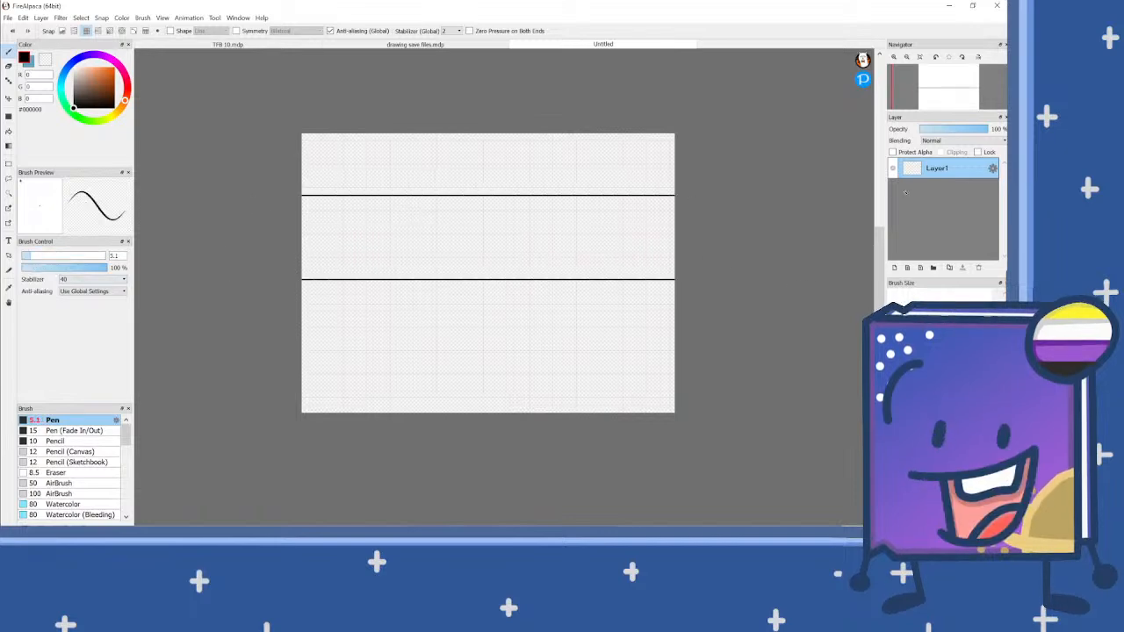
{"action": "key", "text": "ctrl+z"}
{"action": "left_click_drag", "start_coordinate": [272, 205], "coordinate": [853, 185]}
{"action": "left_click_drag", "start_coordinate": [257, 340], "coordinate": [702, 340]}
{"action": "left_click_drag", "start_coordinate": [497, 134], "coordinate": [451, 514]}
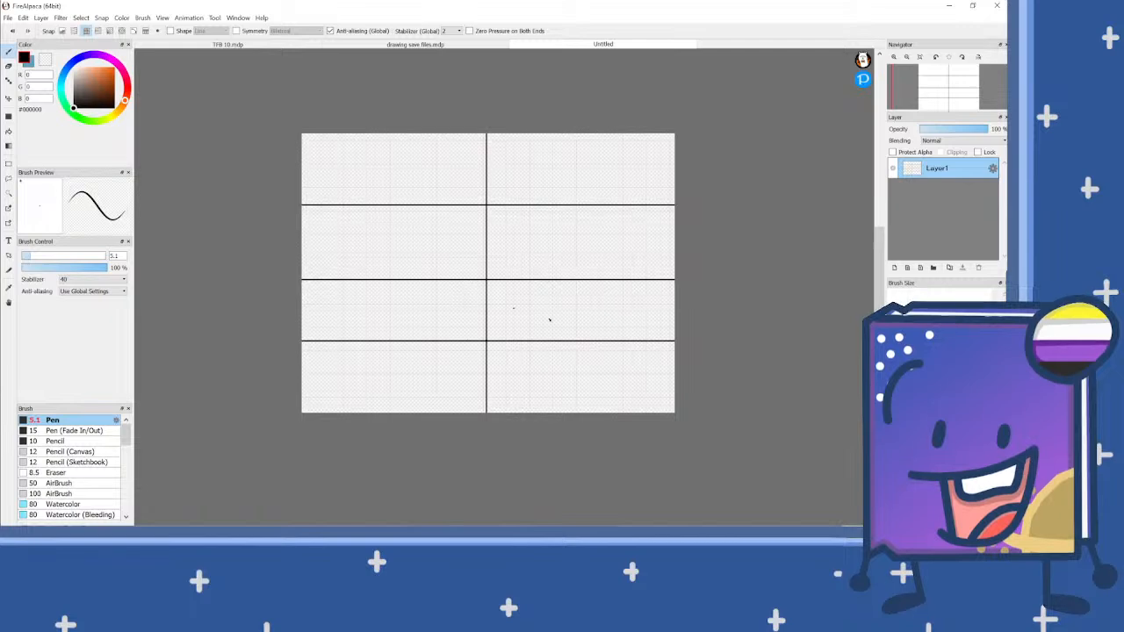
Step: Undo the vertical and lowest horizontal lines, try the lowest one again slightly further down, and undo all dividing lines
{"action": "key", "text": "ctrl+z"}
{"action": "key", "text": "ctrl+z"}
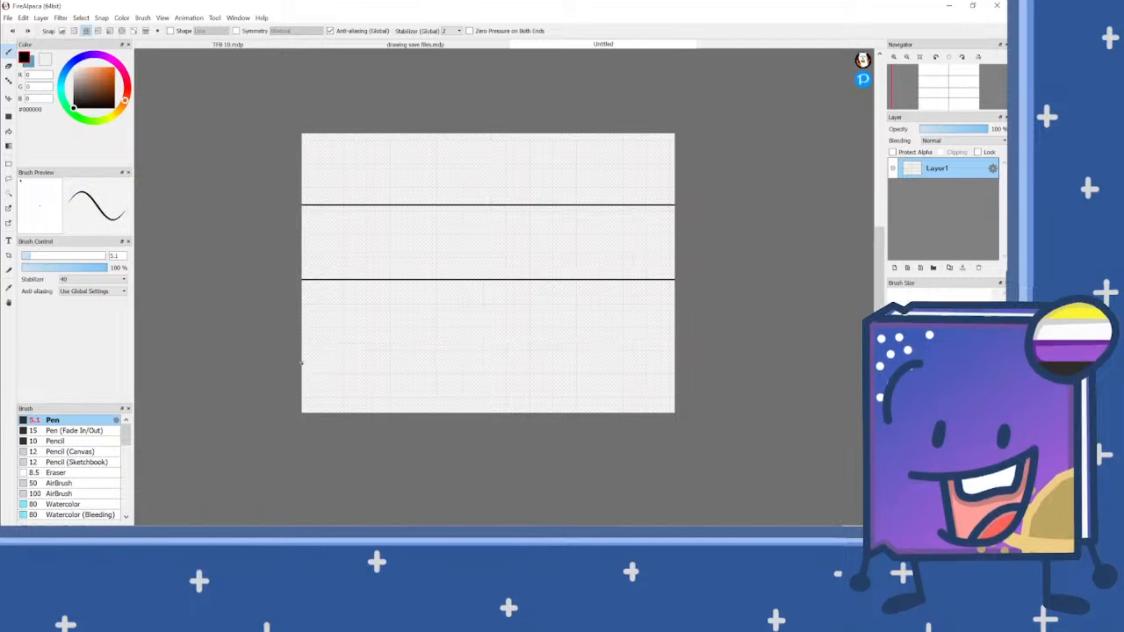
{"action": "left_click_drag", "start_coordinate": [280, 346], "coordinate": [693, 344]}
{"action": "key", "text": "ctrl+z"}
{"action": "key", "text": "ctrl+z"}
{"action": "key", "text": "ctrl+z"}
{"action": "scroll", "coordinate": [474, 294], "scroll_direction": "up", "scroll_amount": 5}
{"action": "scroll", "coordinate": [480, 278], "scroll_direction": "down", "scroll_amount": 5}
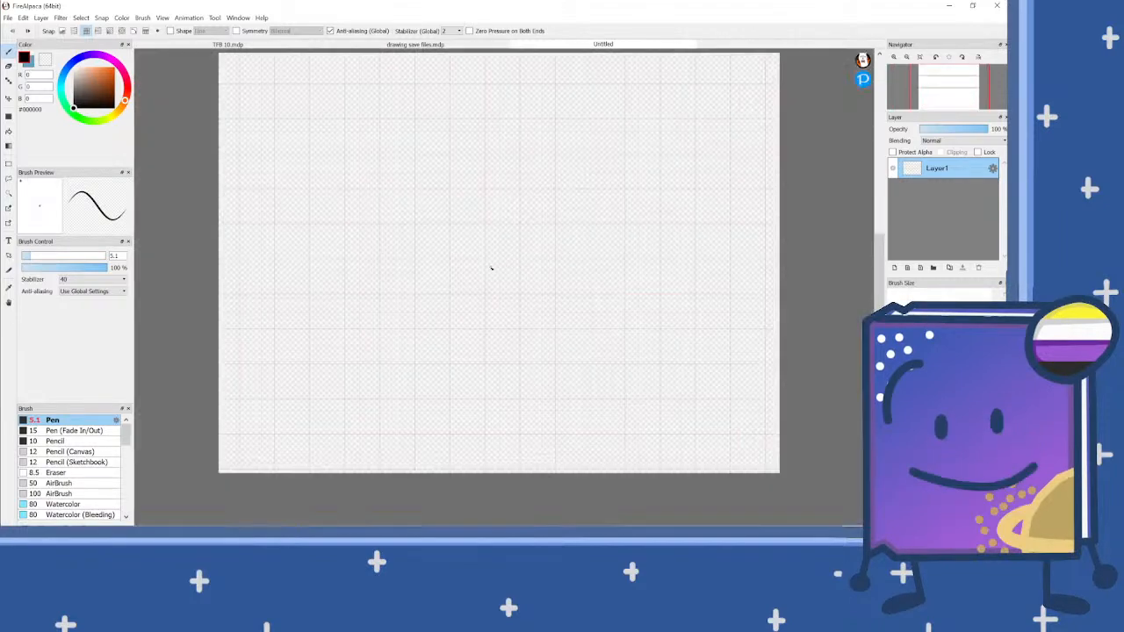
Step: Divide the canvas into sixteen panels with three horizontal and three vertical lines, and turn snapping off
{"action": "mouse_move", "coordinate": [494, 271]}
{"action": "left_mouse_down"}
{"action": "mouse_move", "coordinate": [309, 271]}
{"action": "mouse_move", "coordinate": [683, 271]}
{"action": "left_mouse_up"}
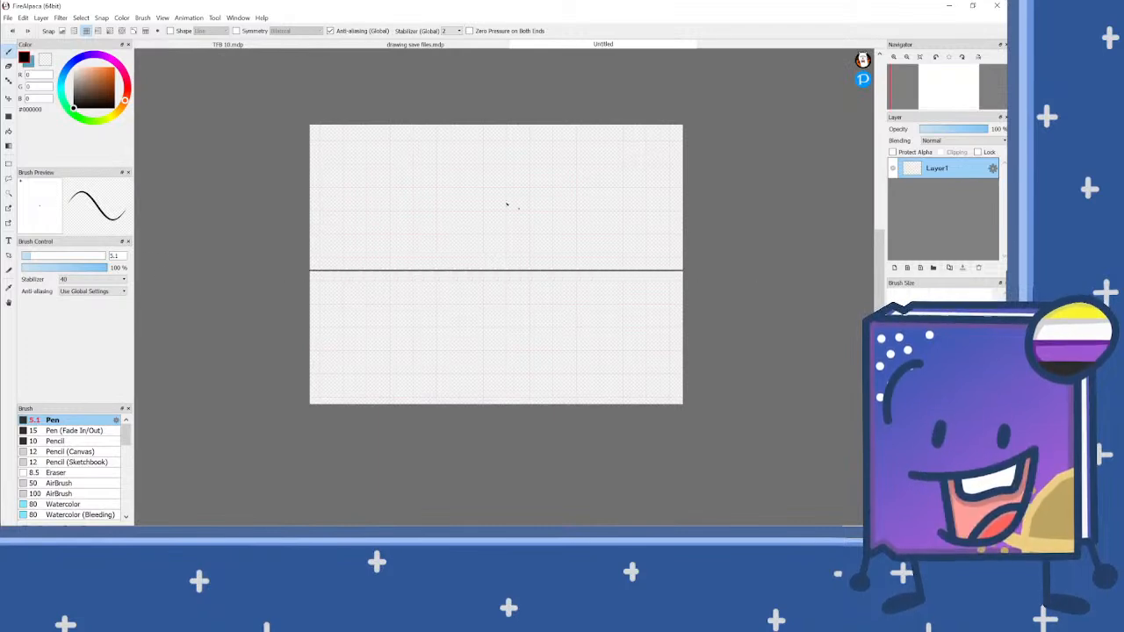
{"action": "left_click_drag", "start_coordinate": [503, 121], "coordinate": [503, 409]}
{"action": "key", "text": "ctrl+z"}
{"action": "left_click_drag", "start_coordinate": [493, 121], "coordinate": [493, 410]}
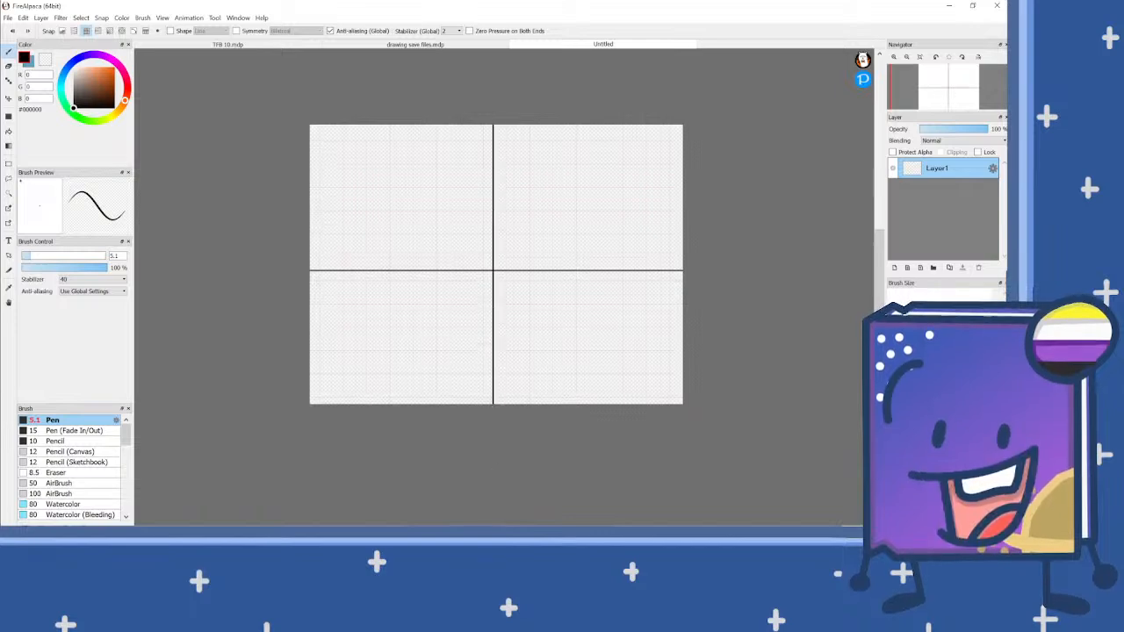
{"action": "left_click_drag", "start_coordinate": [302, 193], "coordinate": [702, 192]}
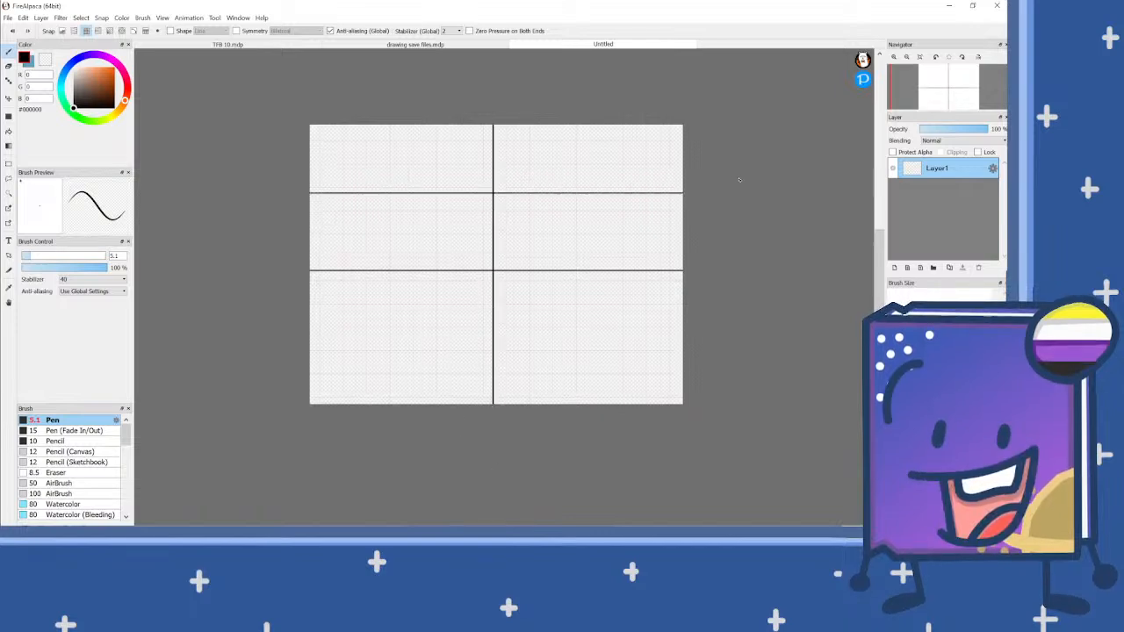
{"action": "left_click_drag", "start_coordinate": [281, 343], "coordinate": [702, 344]}
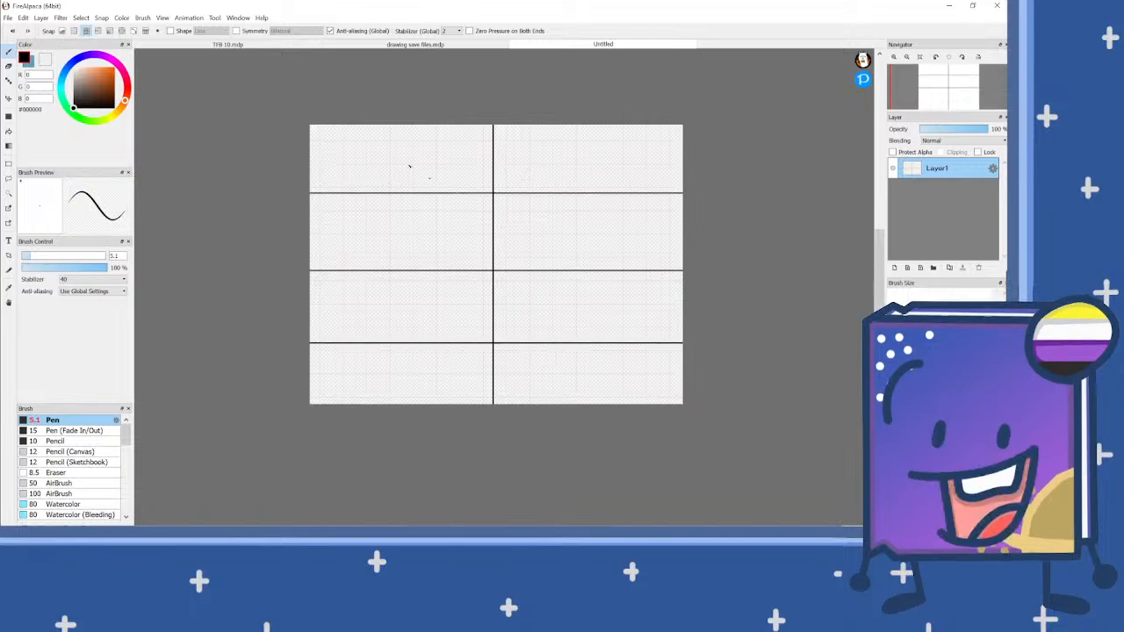
{"action": "left_click_drag", "start_coordinate": [394, 99], "coordinate": [396, 413]}
{"action": "left_click_drag", "start_coordinate": [586, 98], "coordinate": [586, 413]}
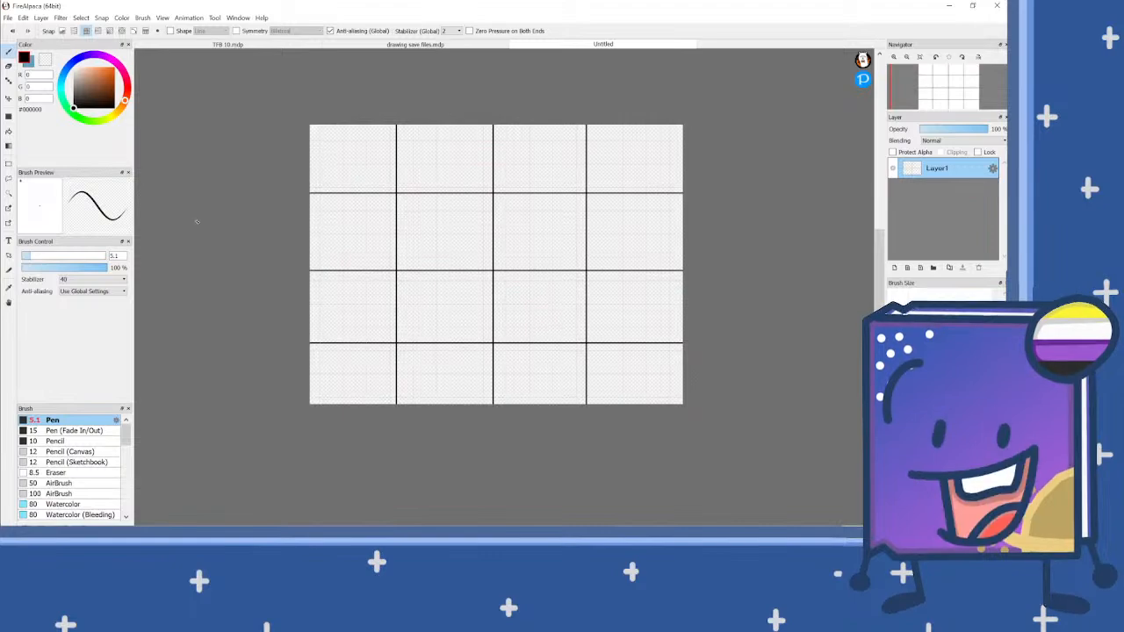
{"action": "left_click", "coordinate": [63, 30]}
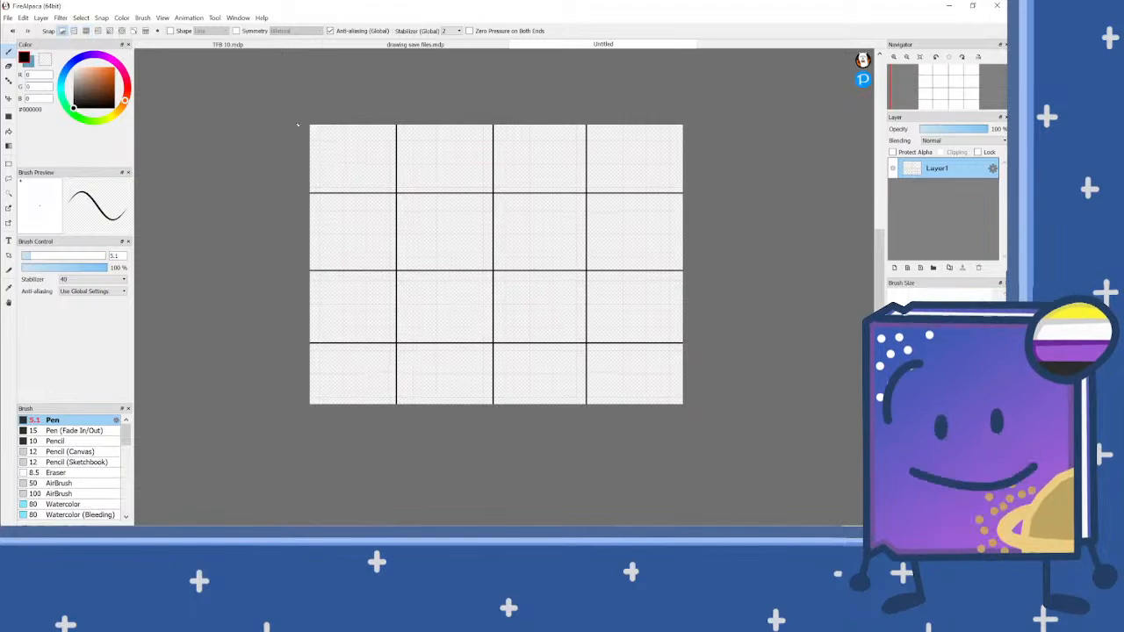
Step: Draw a cat-like face in the upper-left panel: an angular cheek and jaw line, two squinting eye lines and two slanted brows
{"action": "scroll", "coordinate": [311, 132], "scroll_direction": "up", "scroll_amount": 5}
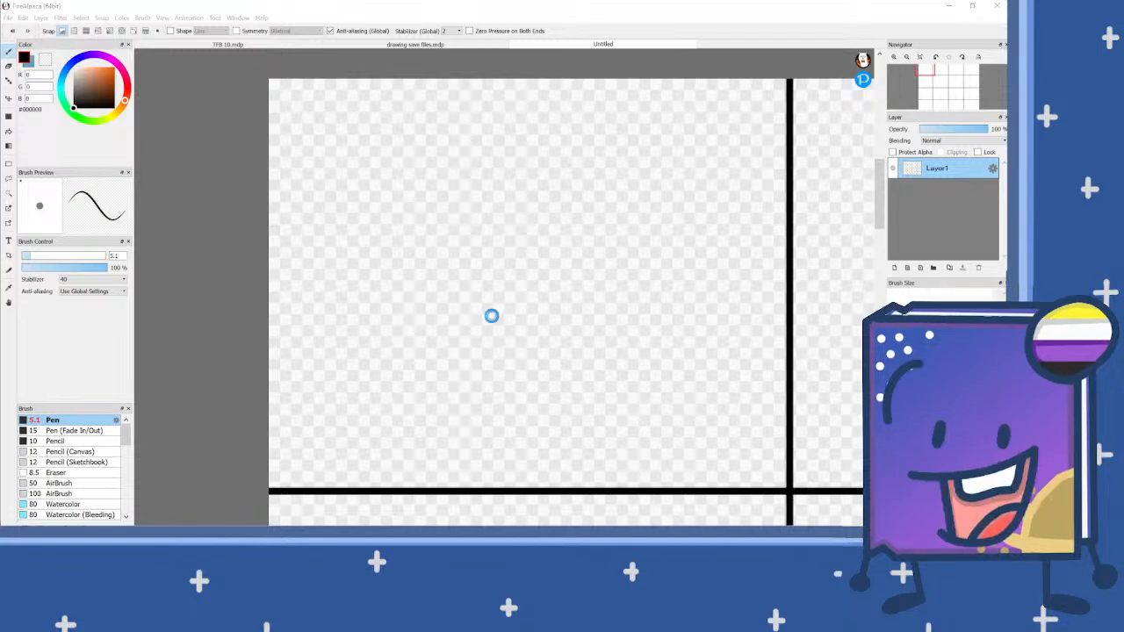
{"action": "scroll", "coordinate": [492, 316], "scroll_direction": "down", "scroll_amount": 1}
{"action": "scroll", "coordinate": [500, 365], "scroll_direction": "up", "scroll_amount": 2}
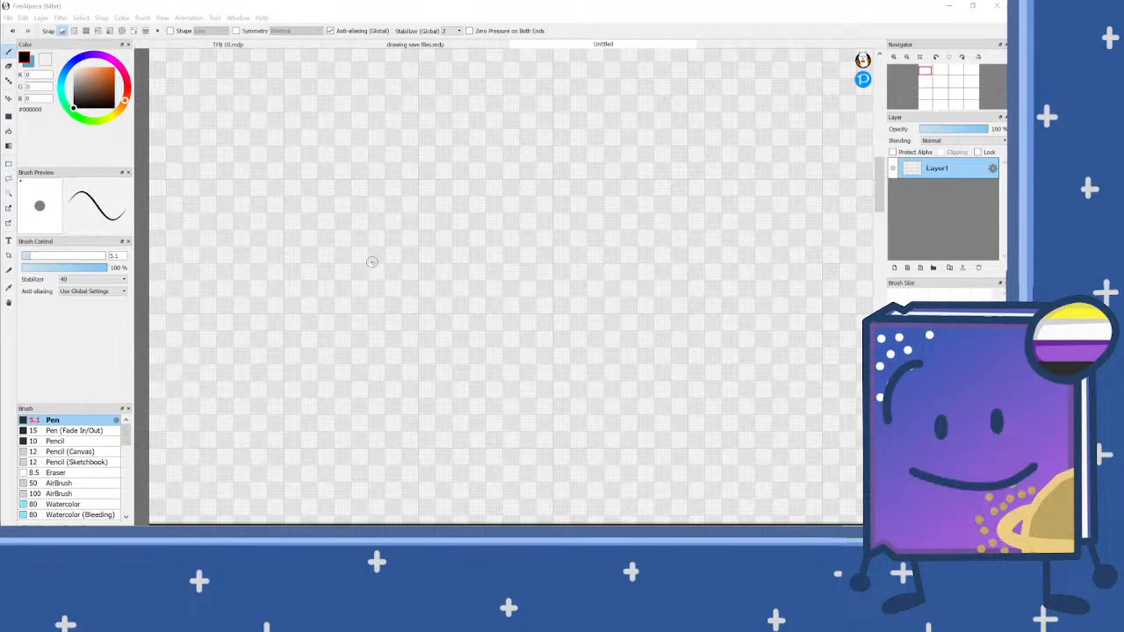
{"action": "scroll", "coordinate": [217, 223], "scroll_direction": "down", "scroll_amount": 1}
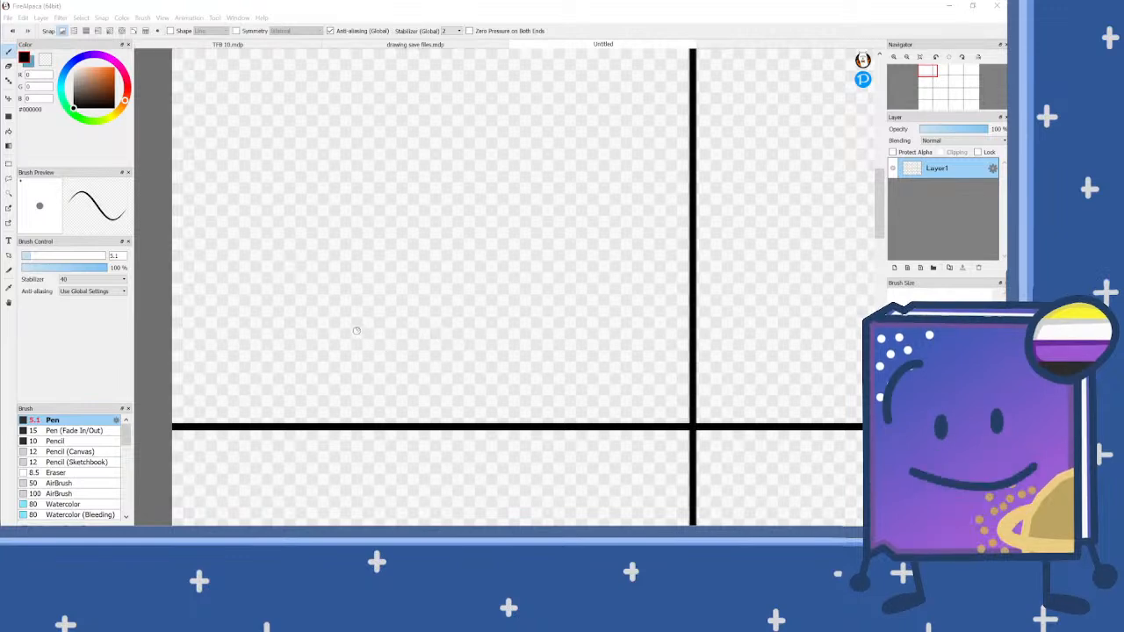
{"action": "mouse_move", "coordinate": [371, 284]}
{"action": "left_mouse_down"}
{"action": "mouse_move", "coordinate": [323, 318]}
{"action": "mouse_move", "coordinate": [327, 342]}
{"action": "mouse_move", "coordinate": [360, 381]}
{"action": "mouse_move", "coordinate": [413, 389]}
{"action": "left_mouse_up"}
{"action": "scroll", "coordinate": [389, 264], "scroll_direction": "up", "scroll_amount": 1}
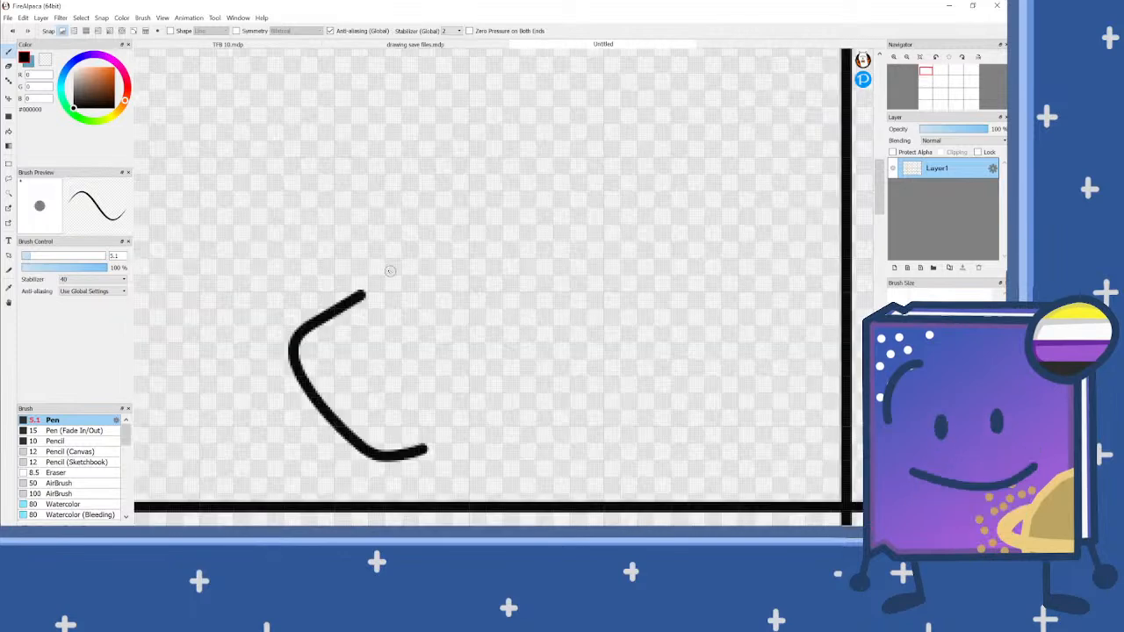
{"action": "mouse_move", "coordinate": [347, 242]}
{"action": "left_mouse_down"}
{"action": "mouse_move", "coordinate": [443, 266]}
{"action": "mouse_move", "coordinate": [344, 237]}
{"action": "left_mouse_up"}
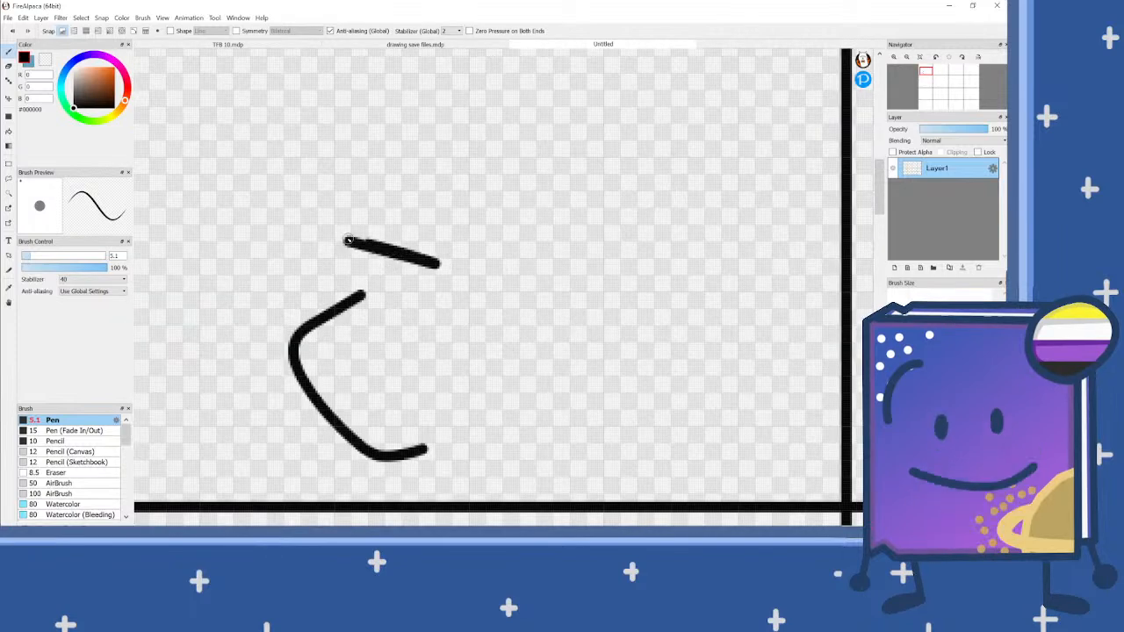
{"action": "left_click_drag", "start_coordinate": [349, 172], "coordinate": [439, 227]}
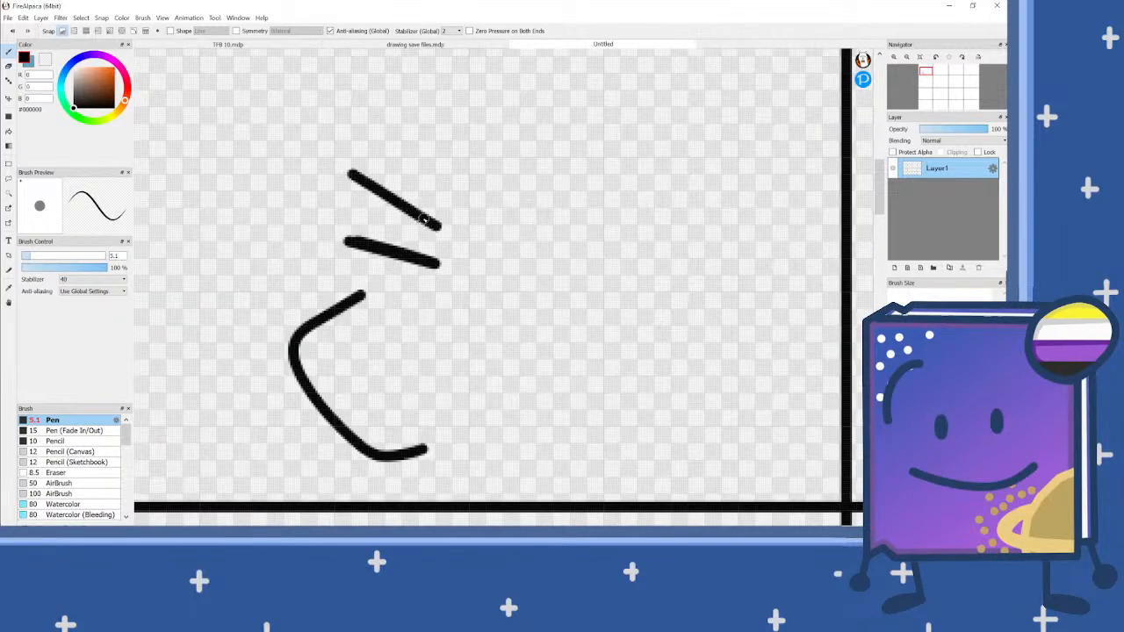
{"action": "left_click_drag", "start_coordinate": [582, 193], "coordinate": [509, 234]}
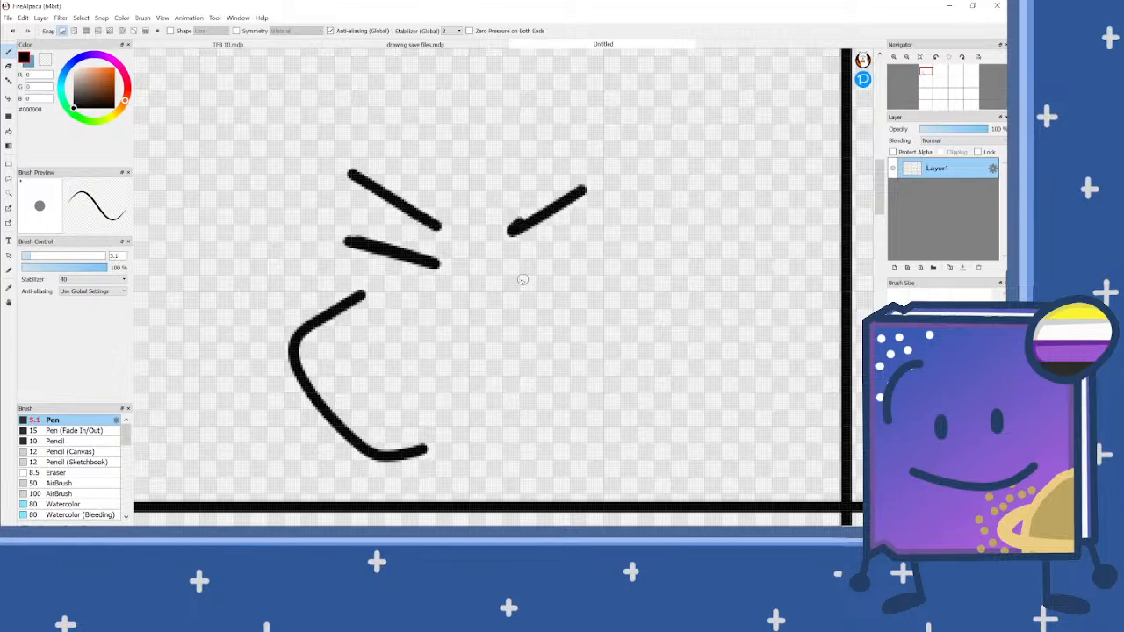
{"action": "mouse_move", "coordinate": [498, 281]}
{"action": "left_mouse_down"}
{"action": "mouse_move", "coordinate": [592, 235]}
{"action": "mouse_move", "coordinate": [503, 277]}
{"action": "left_mouse_up"}
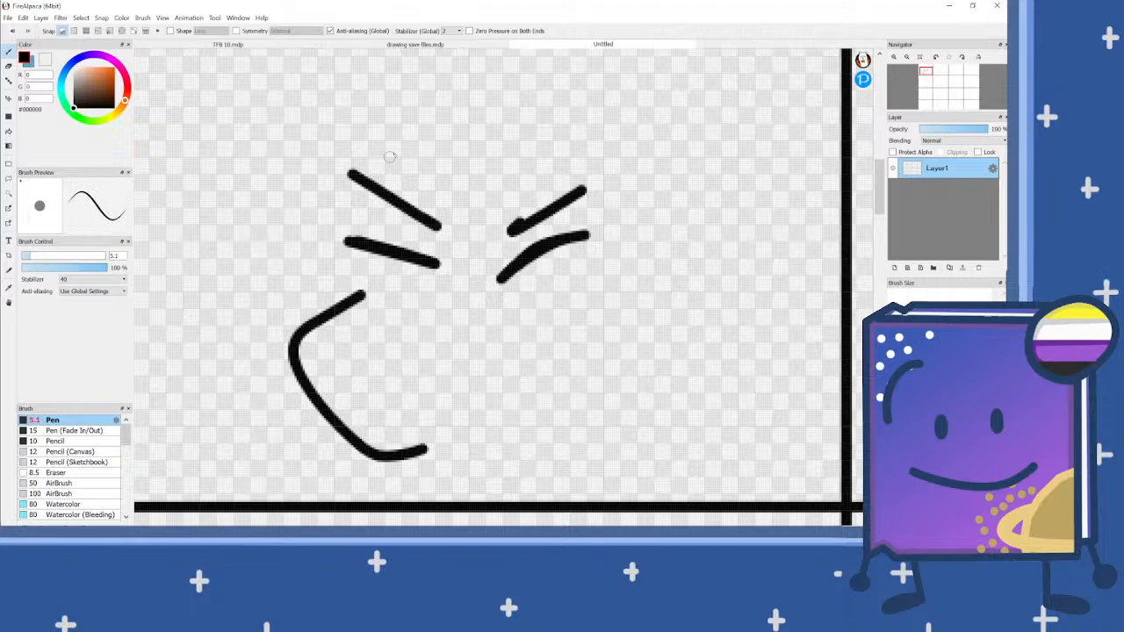
Step: Draw a pointed ear on each side of the face above the brows
{"action": "mouse_move", "coordinate": [403, 145]}
{"action": "left_mouse_down"}
{"action": "mouse_move", "coordinate": [275, 129]}
{"action": "mouse_move", "coordinate": [270, 164]}
{"action": "mouse_move", "coordinate": [314, 236]}
{"action": "left_mouse_up"}
{"action": "mouse_move", "coordinate": [596, 118]}
{"action": "left_mouse_down"}
{"action": "mouse_move", "coordinate": [692, 147]}
{"action": "mouse_move", "coordinate": [647, 206]}
{"action": "left_mouse_up"}
{"action": "scroll", "coordinate": [399, 195], "scroll_direction": "down", "scroll_amount": 2}
{"action": "scroll", "coordinate": [474, 249], "scroll_direction": "up", "scroll_amount": 1}
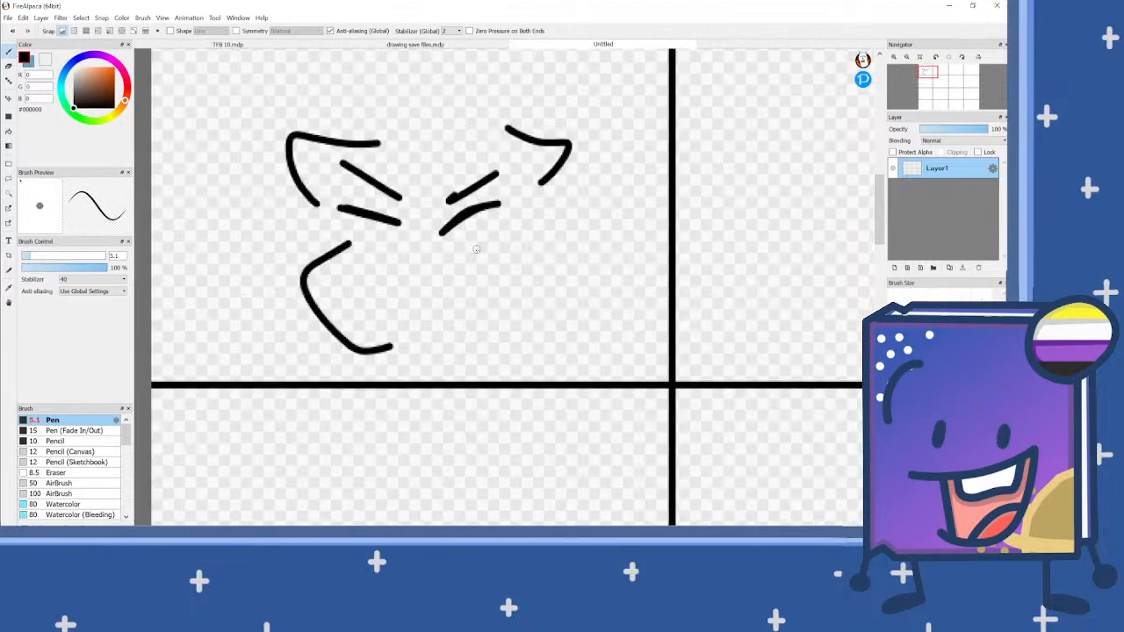
Step: Draw a long foreleg with its paw, a short second paw behind the jaw, and a back line reaching the panel's vertical border
{"action": "scroll", "coordinate": [476, 368], "scroll_direction": "up", "scroll_amount": 2}
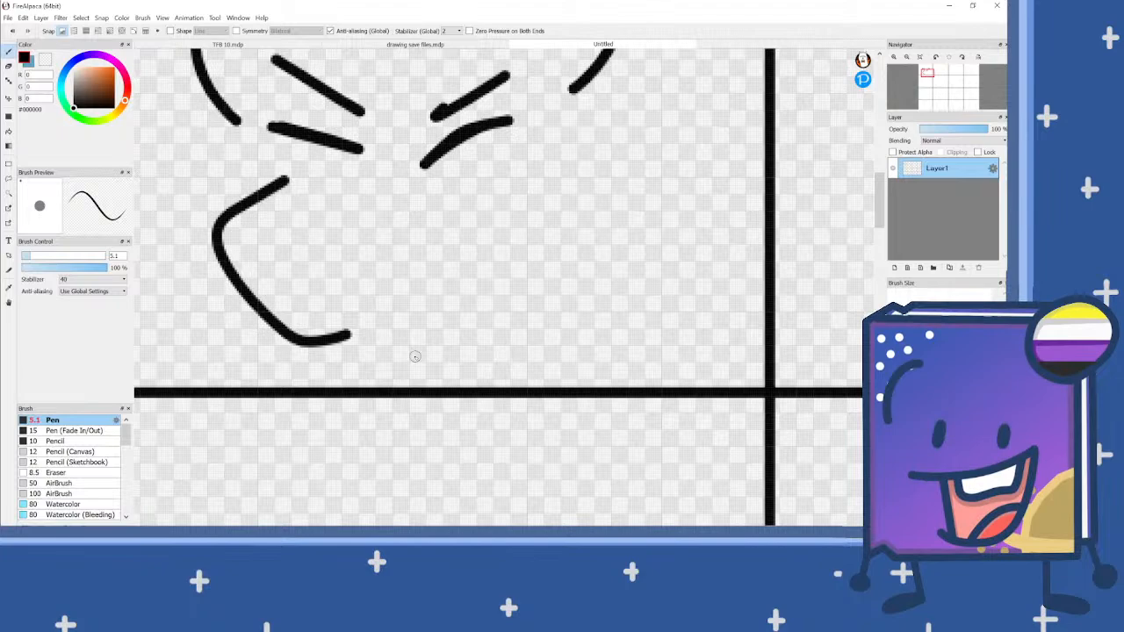
{"action": "mouse_move", "coordinate": [408, 357]}
{"action": "left_mouse_down"}
{"action": "mouse_move", "coordinate": [375, 331]}
{"action": "mouse_move", "coordinate": [376, 303]}
{"action": "mouse_move", "coordinate": [398, 294]}
{"action": "mouse_move", "coordinate": [637, 294]}
{"action": "left_mouse_up"}
{"action": "scroll", "coordinate": [540, 291], "scroll_direction": "down", "scroll_amount": 2}
{"action": "scroll", "coordinate": [360, 297], "scroll_direction": "up", "scroll_amount": 2}
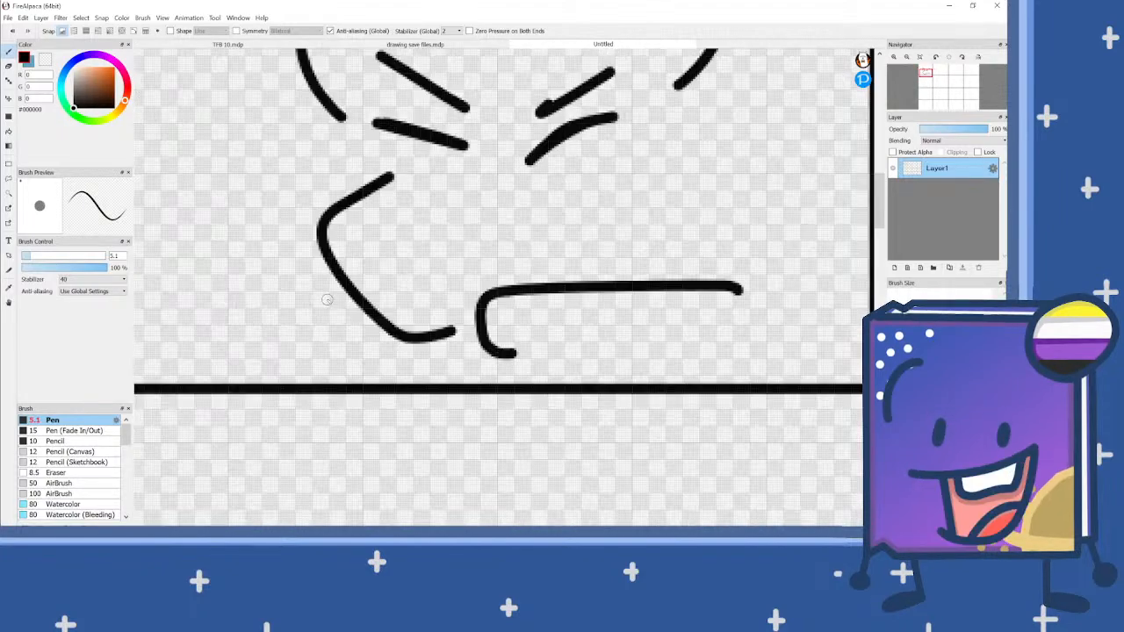
{"action": "mouse_move", "coordinate": [350, 288]}
{"action": "left_mouse_down"}
{"action": "mouse_move", "coordinate": [309, 288]}
{"action": "mouse_move", "coordinate": [283, 307]}
{"action": "mouse_move", "coordinate": [280, 347]}
{"action": "mouse_move", "coordinate": [305, 351]}
{"action": "left_mouse_up"}
{"action": "scroll", "coordinate": [485, 285], "scroll_direction": "down", "scroll_amount": 2}
{"action": "scroll", "coordinate": [647, 215], "scroll_direction": "up", "scroll_amount": 2}
{"action": "left_click_drag", "start_coordinate": [535, 219], "coordinate": [742, 258]}
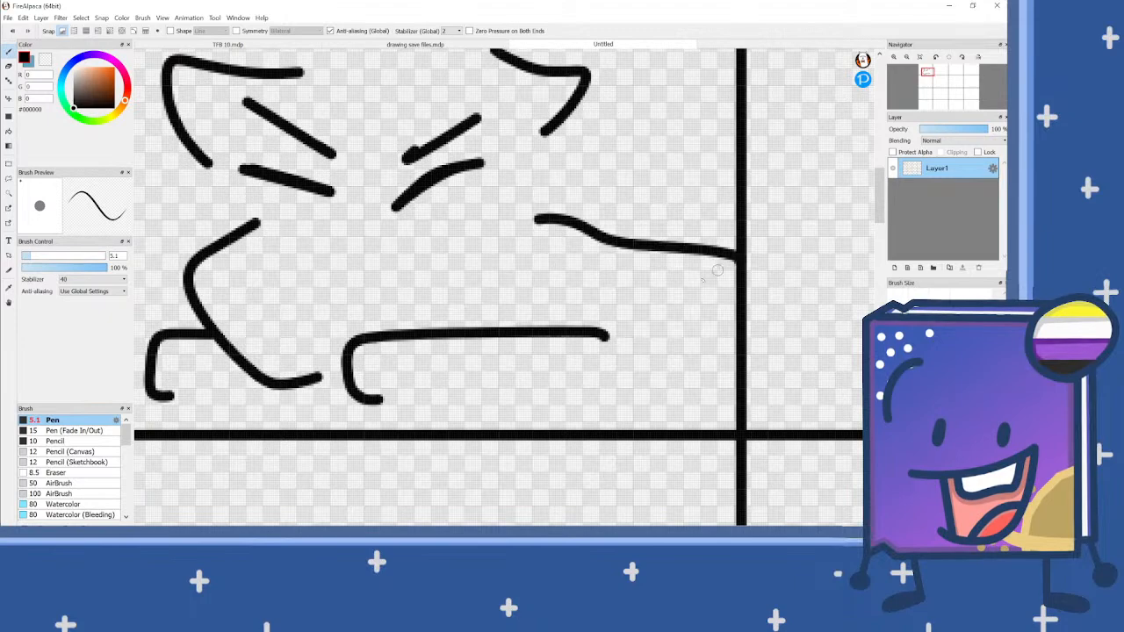
Step: Draw a slanted mouth line above the jaw's end and add a short toe mark inside each front paw
{"action": "scroll", "coordinate": [703, 290], "scroll_direction": "down", "scroll_amount": 2}
{"action": "scroll", "coordinate": [664, 316], "scroll_direction": "down", "scroll_amount": 1}
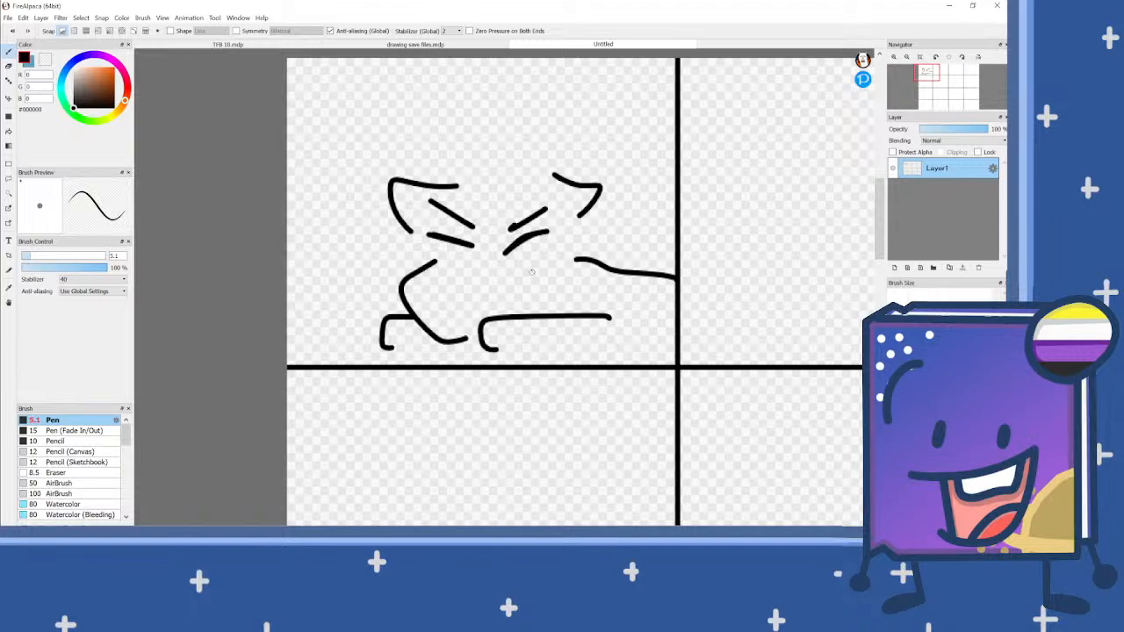
{"action": "scroll", "coordinate": [482, 293], "scroll_direction": "up", "scroll_amount": 2}
{"action": "left_click", "coordinate": [430, 346]}
{"action": "left_click_drag", "start_coordinate": [449, 339], "coordinate": [567, 293]}
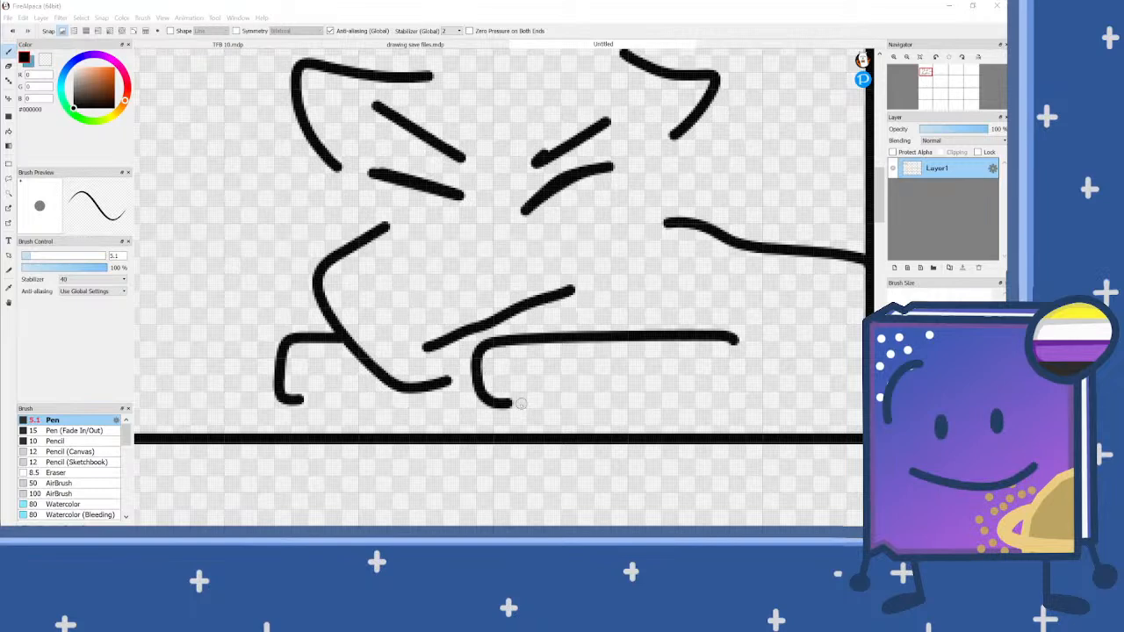
{"action": "left_click_drag", "start_coordinate": [506, 382], "coordinate": [518, 364]}
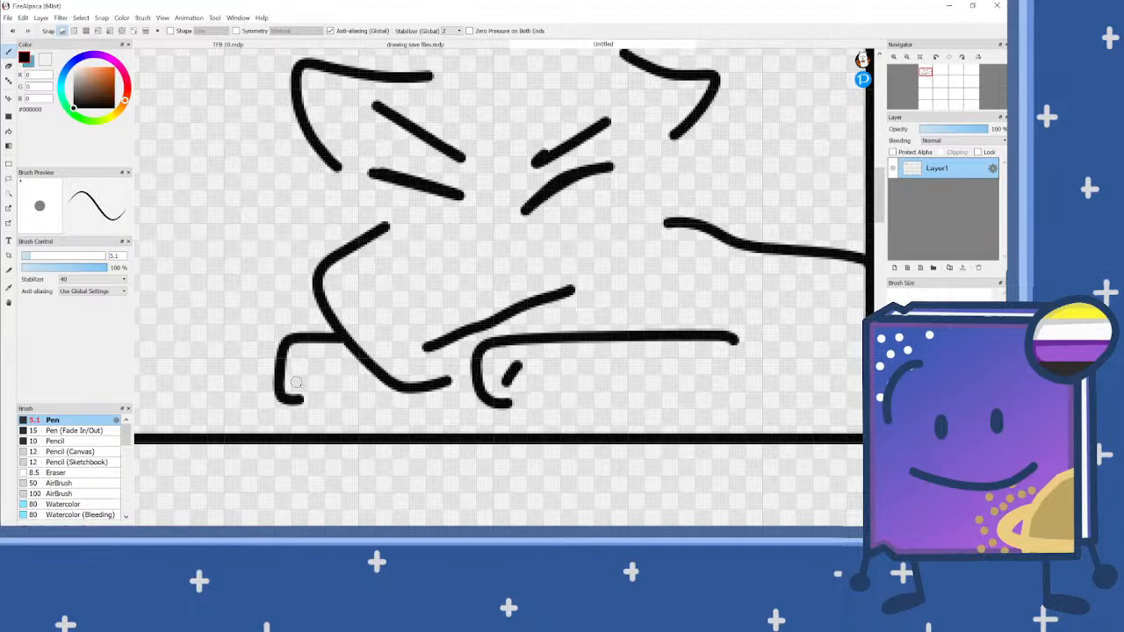
{"action": "left_click_drag", "start_coordinate": [294, 381], "coordinate": [303, 353]}
Step: Retrace the left eye line and draw a wavy, rounded tail rising from the end of the back line
{"action": "scroll", "coordinate": [535, 276], "scroll_direction": "down", "scroll_amount": 2}
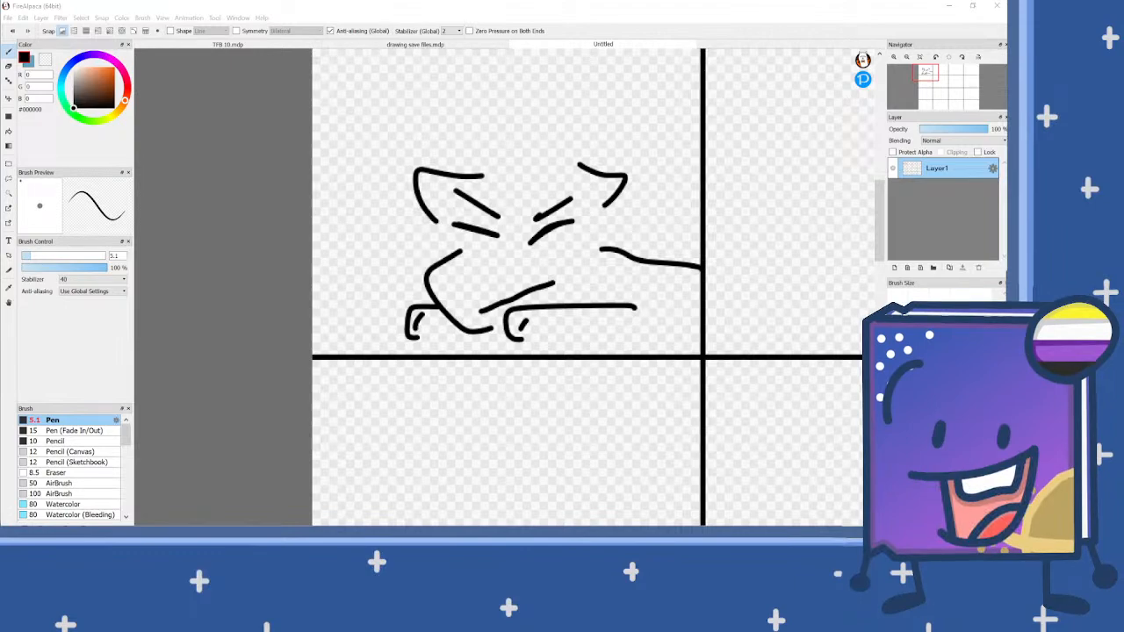
{"action": "scroll", "coordinate": [339, 240], "scroll_direction": "down", "scroll_amount": 1}
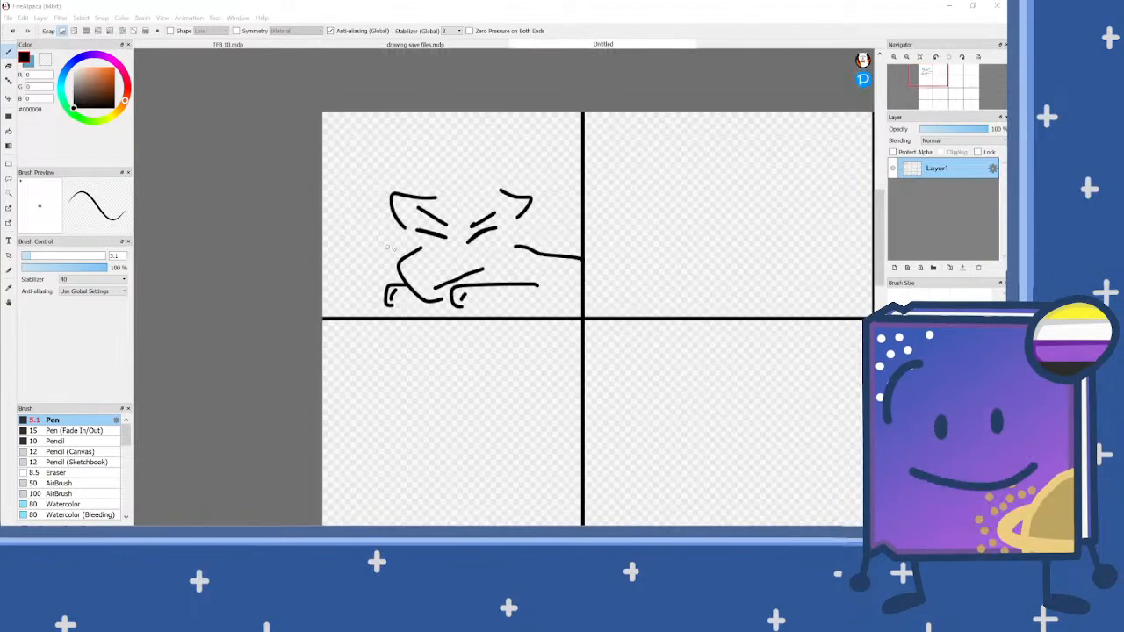
{"action": "scroll", "coordinate": [430, 233], "scroll_direction": "up", "scroll_amount": 3}
{"action": "left_click_drag", "start_coordinate": [362, 233], "coordinate": [480, 263]}
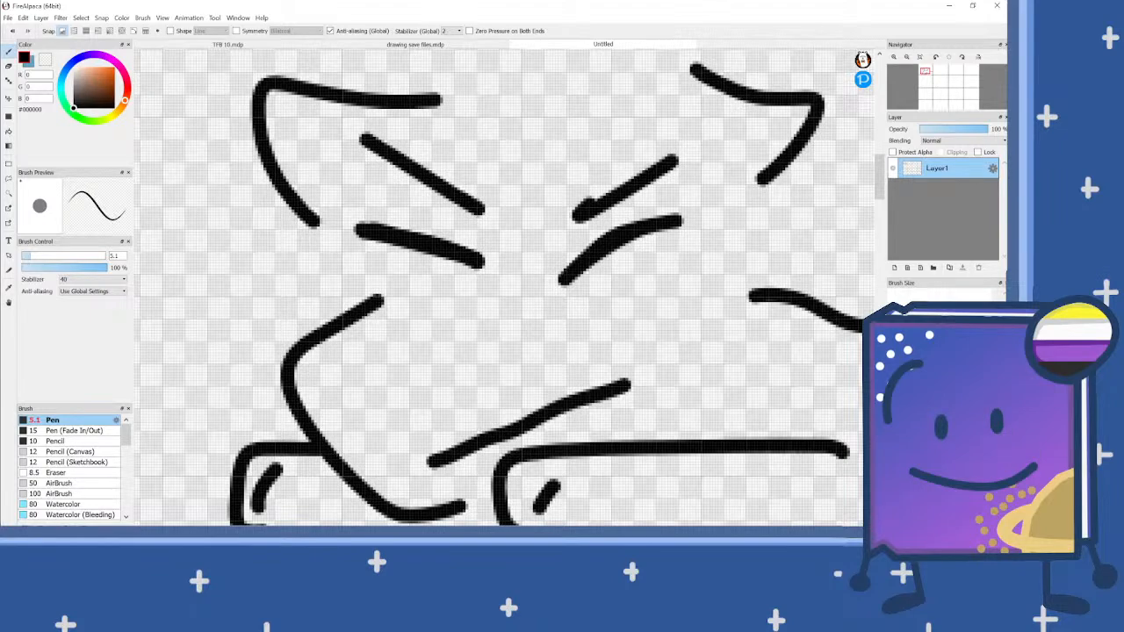
{"action": "scroll", "coordinate": [665, 319], "scroll_direction": "down", "scroll_amount": 2}
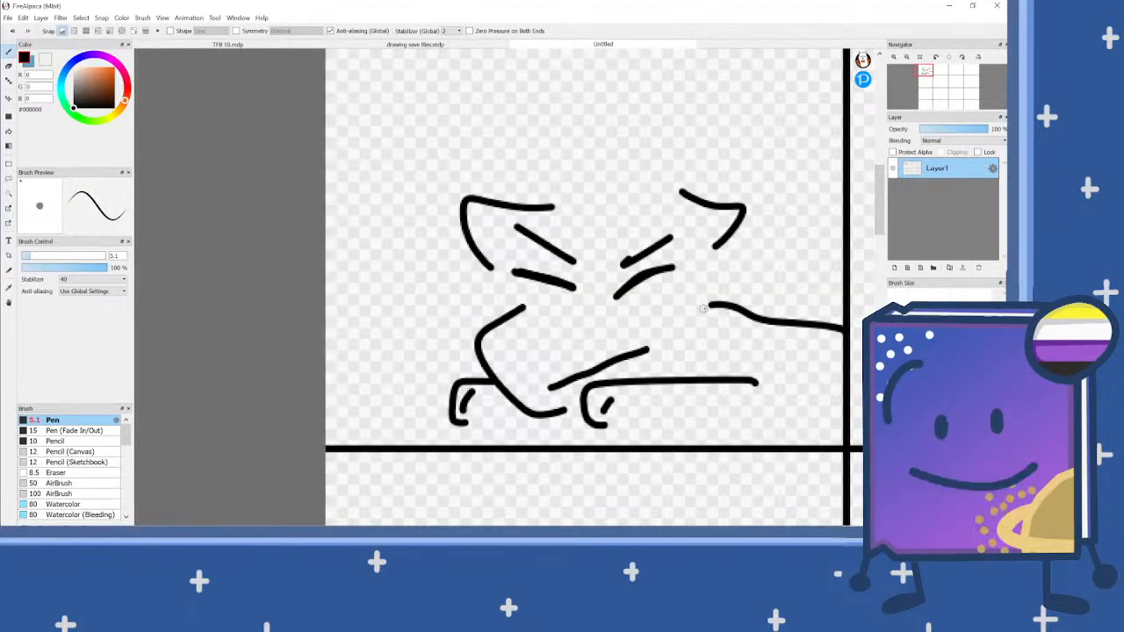
{"action": "mouse_move", "coordinate": [841, 327]}
{"action": "left_mouse_down"}
{"action": "mouse_move", "coordinate": [780, 284]}
{"action": "mouse_move", "coordinate": [807, 219]}
{"action": "mouse_move", "coordinate": [772, 184]}
{"action": "mouse_move", "coordinate": [795, 153]}
{"action": "mouse_move", "coordinate": [817, 150]}
{"action": "mouse_move", "coordinate": [843, 189]}
{"action": "mouse_move", "coordinate": [838, 286]}
{"action": "left_mouse_up"}
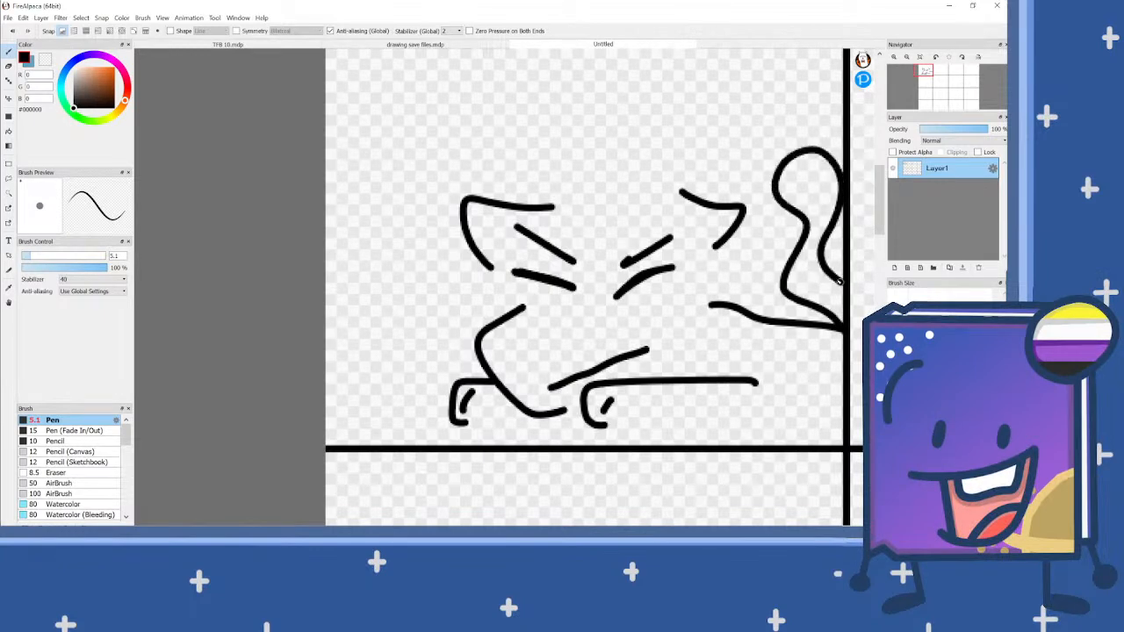
Step: Draw jagged chest fur below the jaw and extend it as a belly line with jagged tufts along the panel's lower edge
{"action": "scroll", "coordinate": [778, 271], "scroll_direction": "down", "scroll_amount": 1}
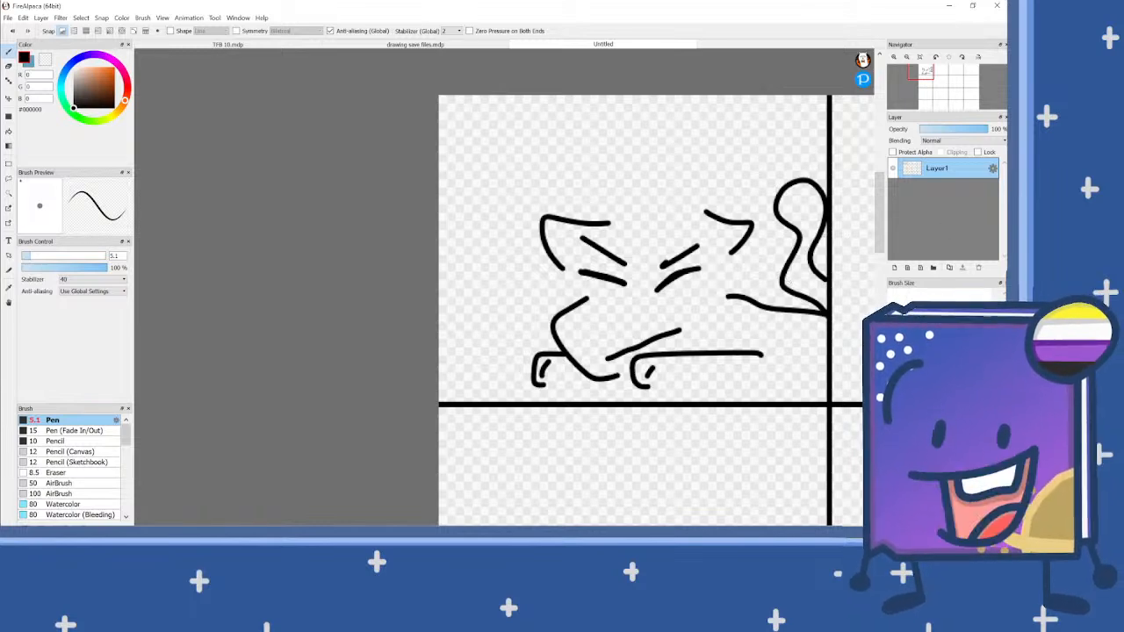
{"action": "scroll", "coordinate": [673, 390], "scroll_direction": "down", "scroll_amount": 2}
{"action": "scroll", "coordinate": [709, 392], "scroll_direction": "up", "scroll_amount": 4}
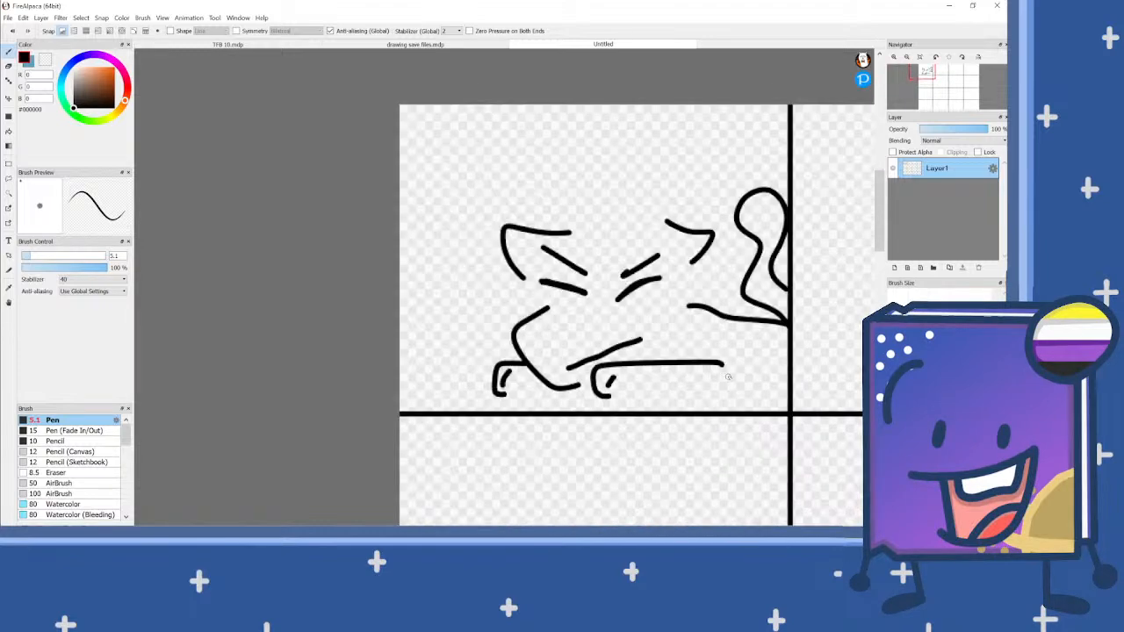
{"action": "mouse_move", "coordinate": [430, 398]}
{"action": "left_mouse_down"}
{"action": "mouse_move", "coordinate": [407, 418]}
{"action": "mouse_move", "coordinate": [413, 427]}
{"action": "left_mouse_up"}
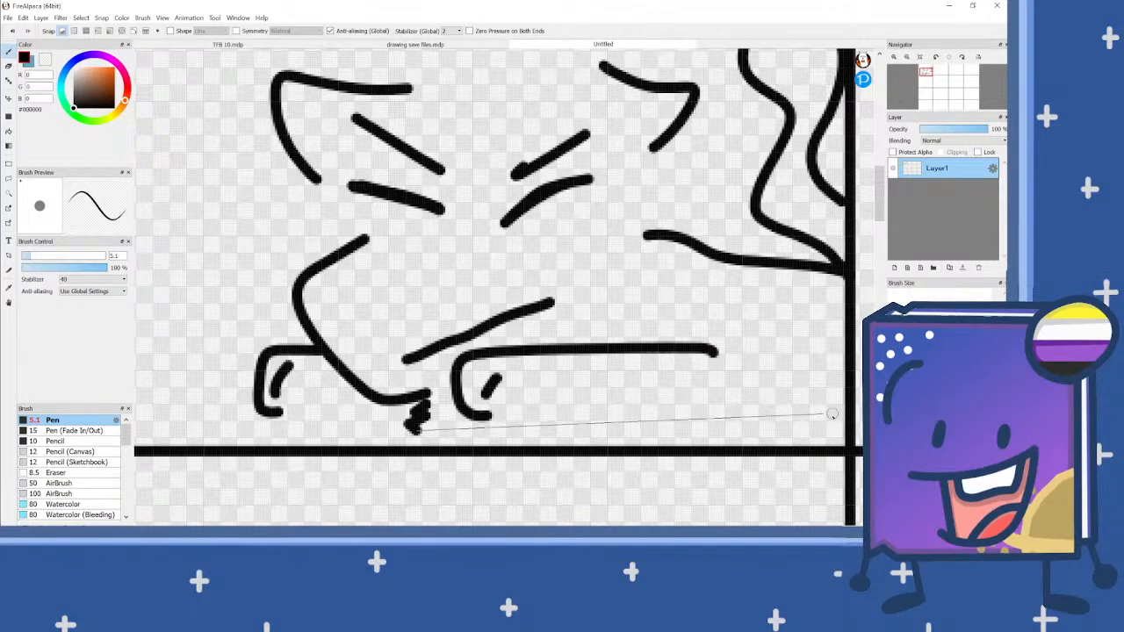
{"action": "mouse_move", "coordinate": [644, 424]}
{"action": "left_mouse_down"}
{"action": "mouse_move", "coordinate": [830, 426]}
{"action": "mouse_move", "coordinate": [781, 430]}
{"action": "left_mouse_up"}
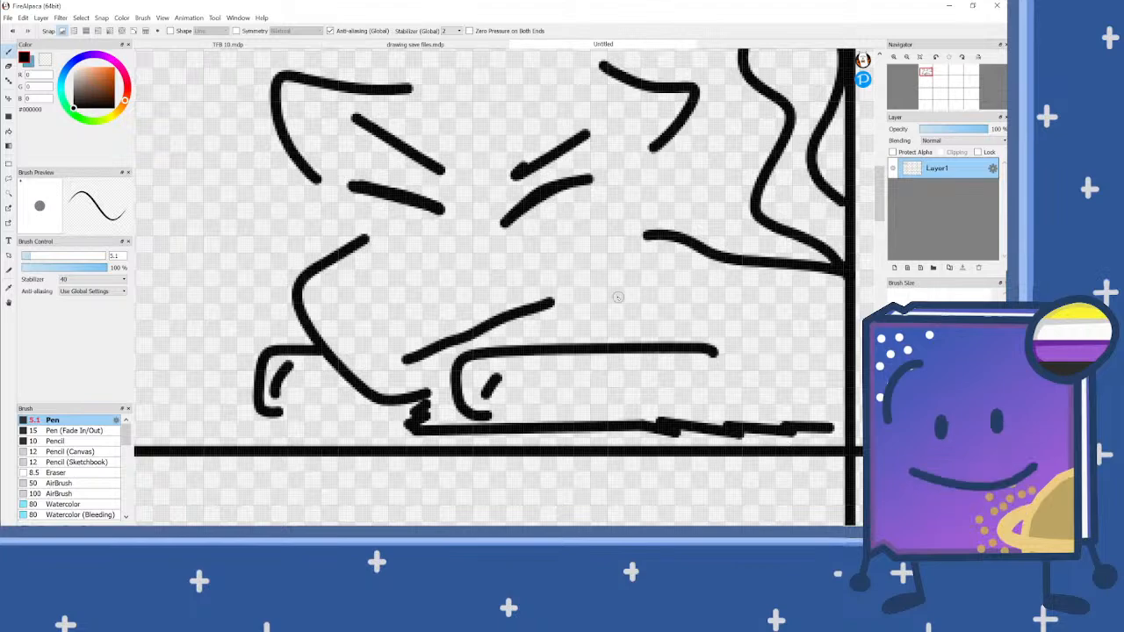
Step: Reduce the pen size to 3.8 and draw two small drops beside the right brow and right eye
{"action": "scroll", "coordinate": [541, 281], "scroll_direction": "down", "scroll_amount": 1}
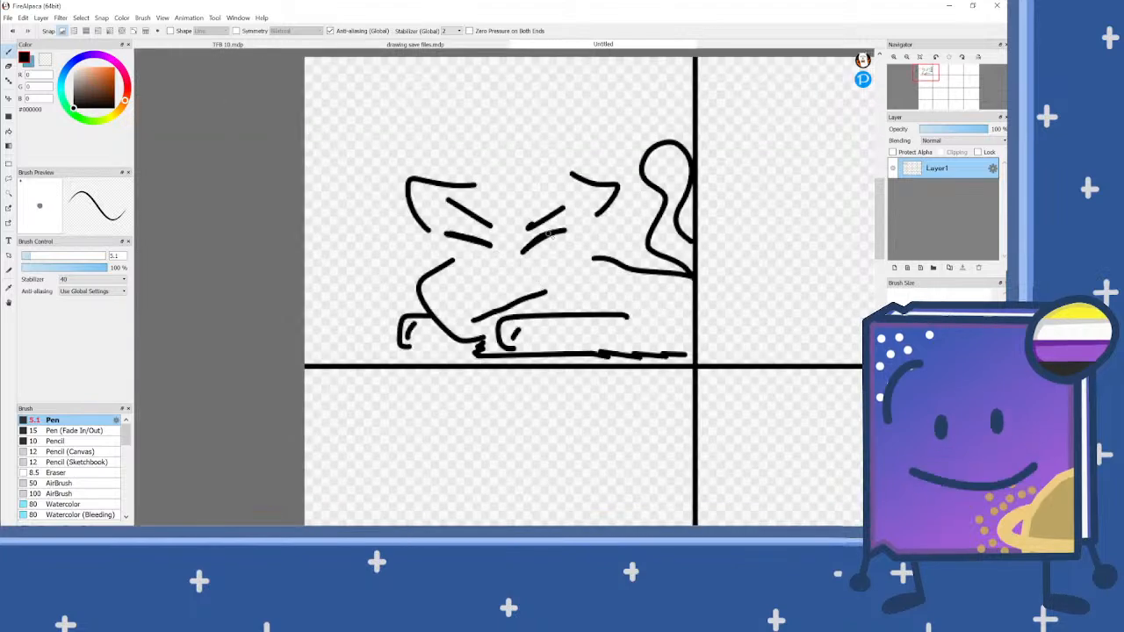
{"action": "scroll", "coordinate": [575, 202], "scroll_direction": "up", "scroll_amount": 1}
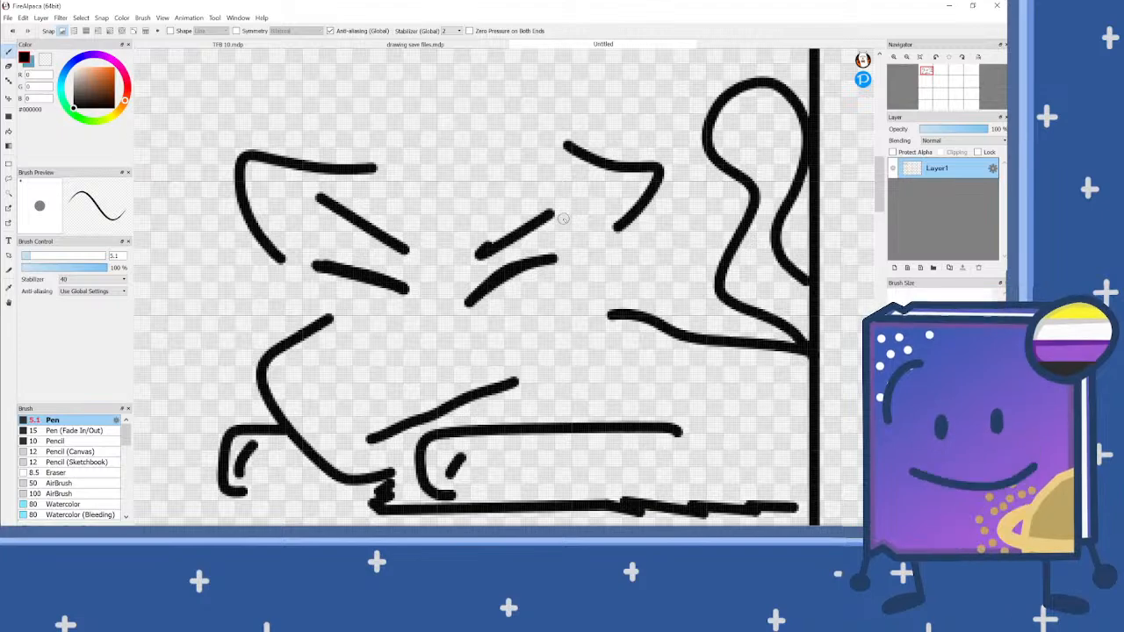
{"action": "scroll", "coordinate": [558, 223], "scroll_direction": "up", "scroll_amount": 2}
{"action": "left_click", "coordinate": [29, 255]}
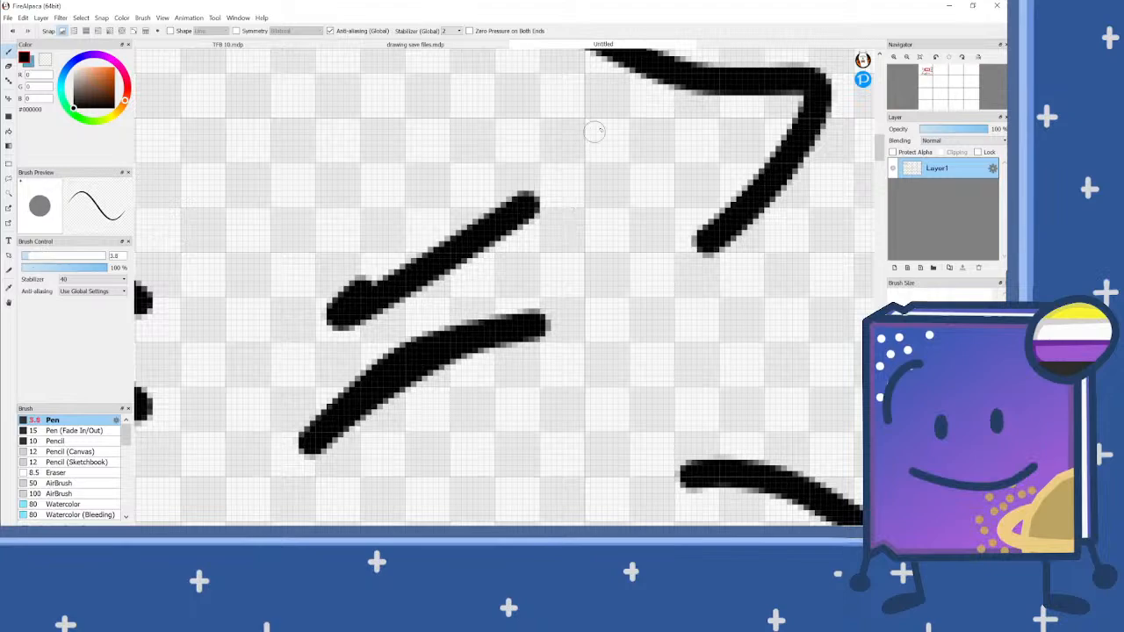
{"action": "left_click_drag", "start_coordinate": [590, 106], "coordinate": [654, 189]}
{"action": "mouse_move", "coordinate": [579, 239]}
{"action": "left_mouse_down"}
{"action": "mouse_move", "coordinate": [563, 203]}
{"action": "mouse_move", "coordinate": [583, 114]}
{"action": "left_mouse_up"}
{"action": "scroll", "coordinate": [583, 172], "scroll_direction": "down", "scroll_amount": 3}
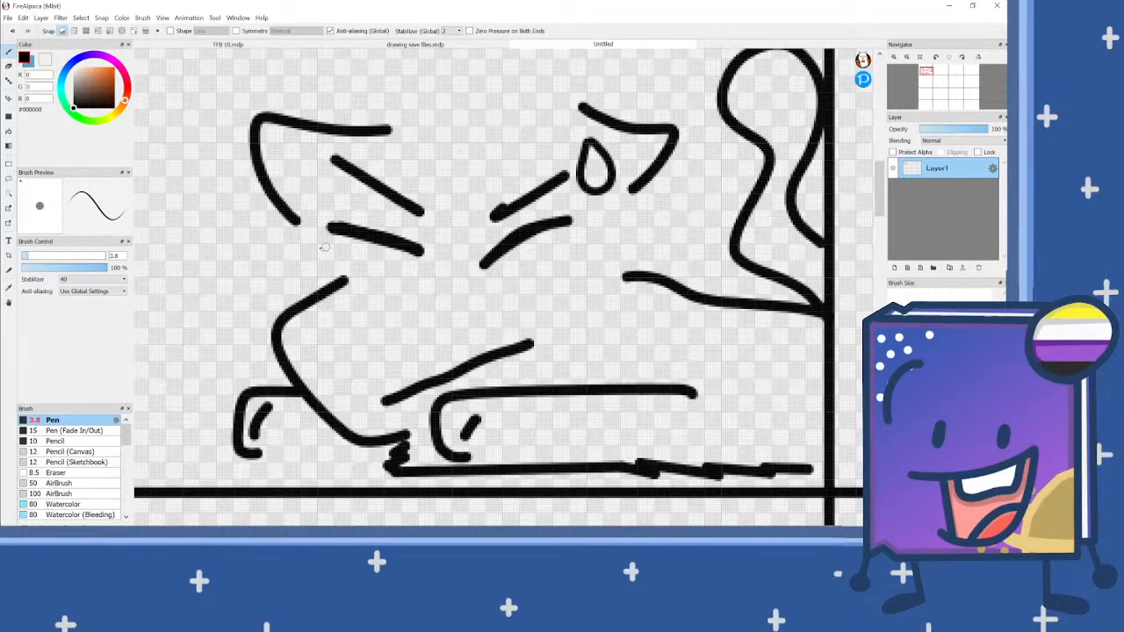
{"action": "scroll", "coordinate": [306, 248], "scroll_direction": "up", "scroll_amount": 3}
{"action": "scroll", "coordinate": [413, 210], "scroll_direction": "down", "scroll_amount": 4}
{"action": "scroll", "coordinate": [514, 209], "scroll_direction": "up", "scroll_amount": 3}
{"action": "mouse_move", "coordinate": [519, 218]}
{"action": "left_mouse_down"}
{"action": "mouse_move", "coordinate": [532, 253]}
{"action": "mouse_move", "coordinate": [519, 278]}
{"action": "mouse_move", "coordinate": [499, 274]}
{"action": "mouse_move", "coordinate": [517, 227]}
{"action": "left_mouse_up"}
{"action": "scroll", "coordinate": [466, 213], "scroll_direction": "down", "scroll_amount": 5}
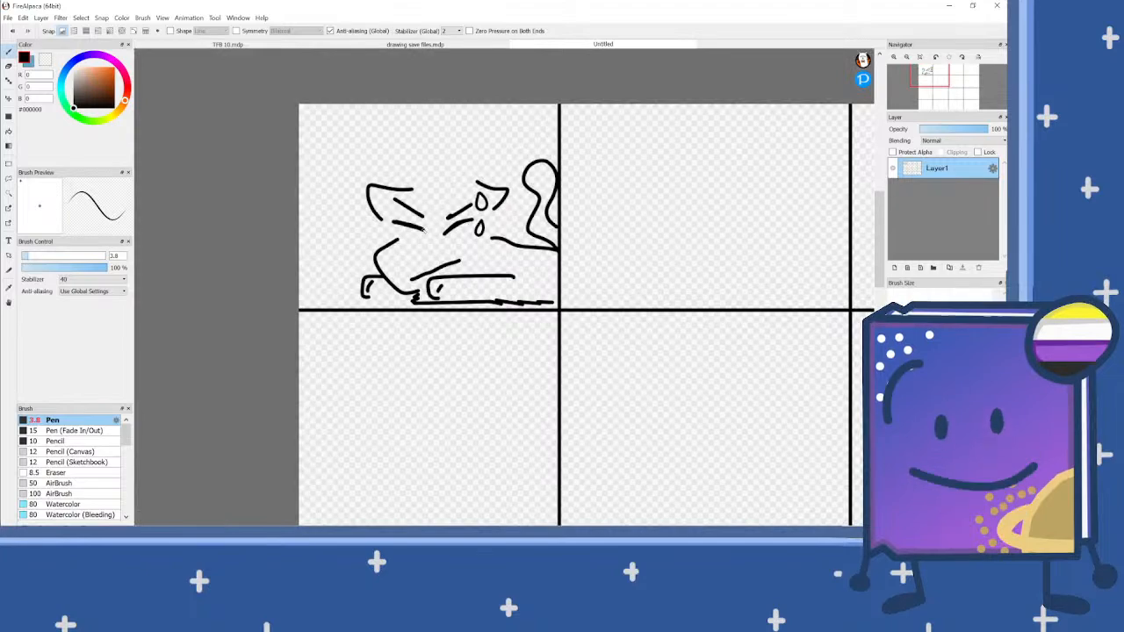
{"action": "scroll", "coordinate": [475, 220], "scroll_direction": "down", "scroll_amount": 1}
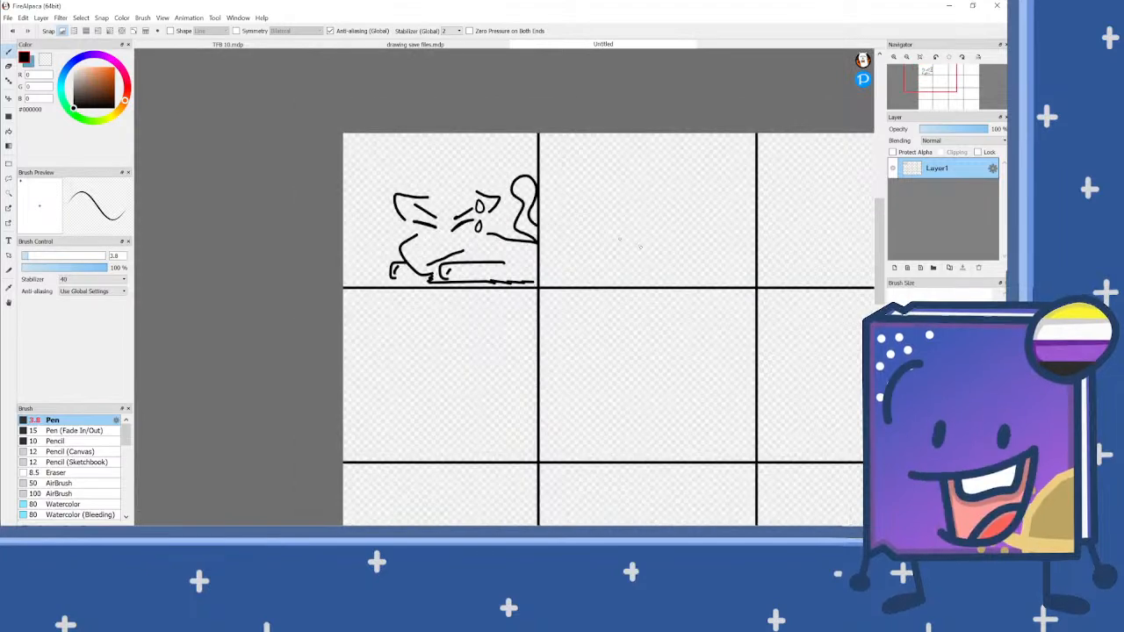
{"action": "scroll", "coordinate": [620, 241], "scroll_direction": "up", "scroll_amount": 3}
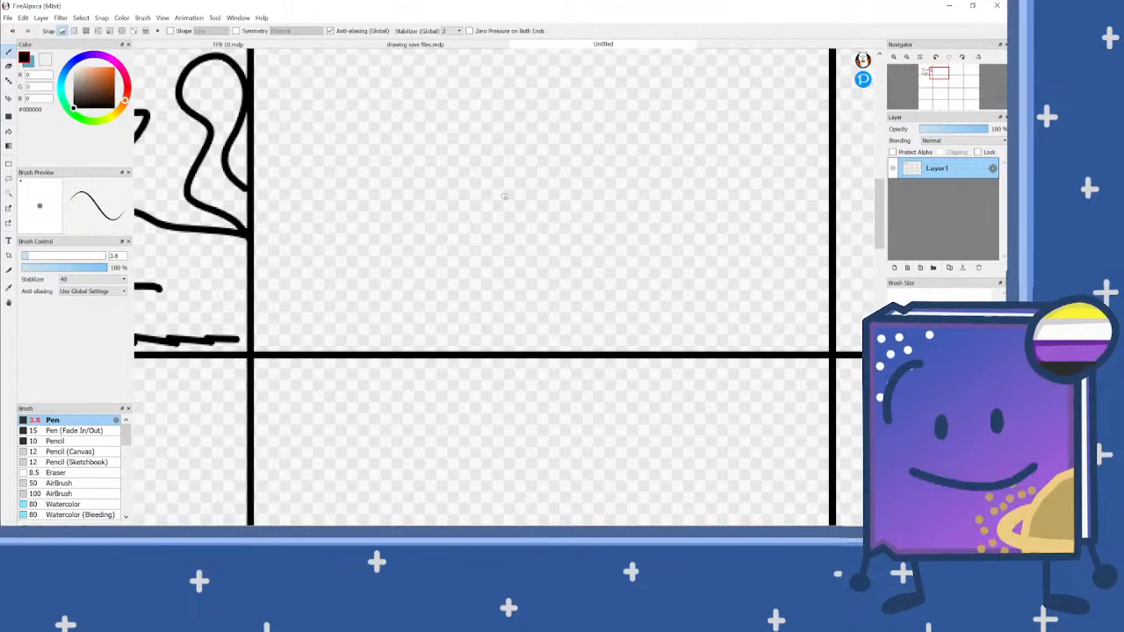
{"action": "mouse_move", "coordinate": [505, 196]}
{"action": "left_mouse_down"}
{"action": "mouse_move", "coordinate": [470, 213]}
{"action": "mouse_move", "coordinate": [469, 244]}
{"action": "mouse_move", "coordinate": [519, 309]}
{"action": "left_mouse_up"}
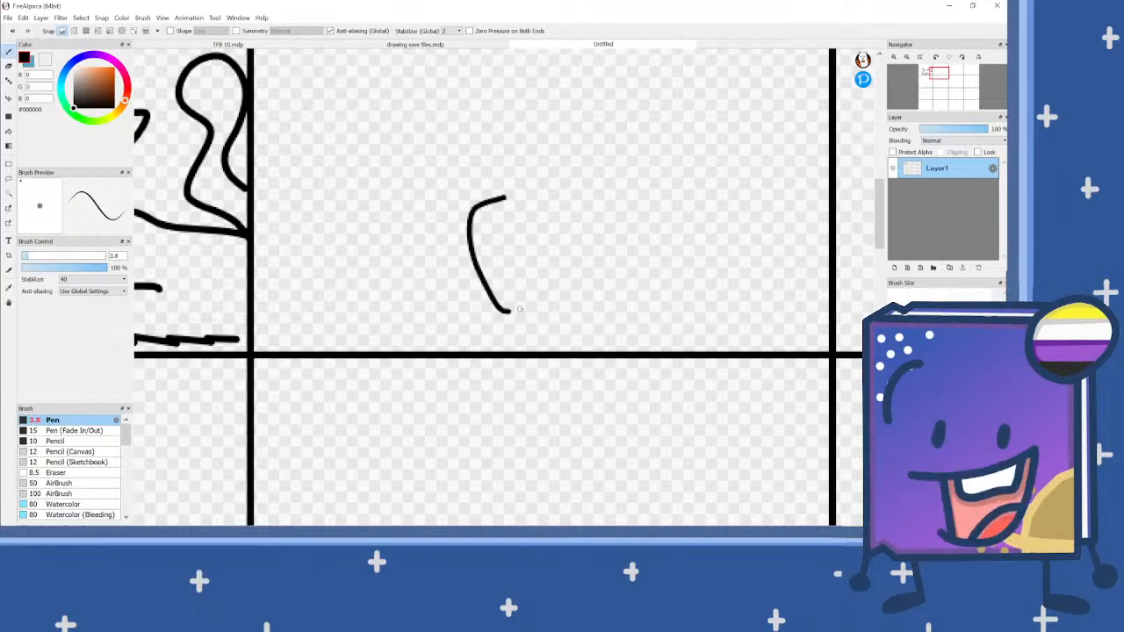
{"action": "mouse_move", "coordinate": [582, 291]}
{"action": "left_mouse_down"}
{"action": "mouse_move", "coordinate": [551, 247]}
{"action": "mouse_move", "coordinate": [597, 225]}
{"action": "mouse_move", "coordinate": [651, 228]}
{"action": "mouse_move", "coordinate": [638, 274]}
{"action": "left_mouse_up"}
{"action": "scroll", "coordinate": [559, 291], "scroll_direction": "down", "scroll_amount": 1}
{"action": "scroll", "coordinate": [600, 167], "scroll_direction": "up", "scroll_amount": 1}
{"action": "key", "text": "ctrl+z"}
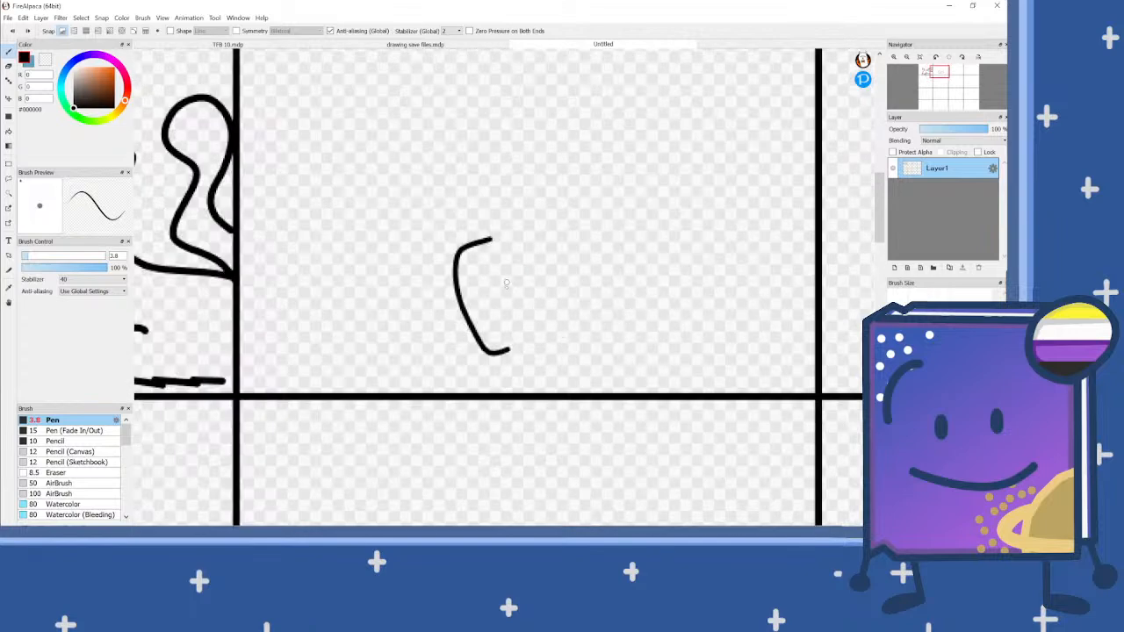
{"action": "key", "text": "ctrl+z"}
Step: Draw a drooping right ear in the upper right part of the top row's second panel
{"action": "mouse_move", "coordinate": [593, 172]}
{"action": "left_mouse_down"}
{"action": "mouse_move", "coordinate": [620, 160]}
{"action": "mouse_move", "coordinate": [706, 220]}
{"action": "mouse_move", "coordinate": [677, 253]}
{"action": "mouse_move", "coordinate": [634, 249]}
{"action": "left_mouse_up"}
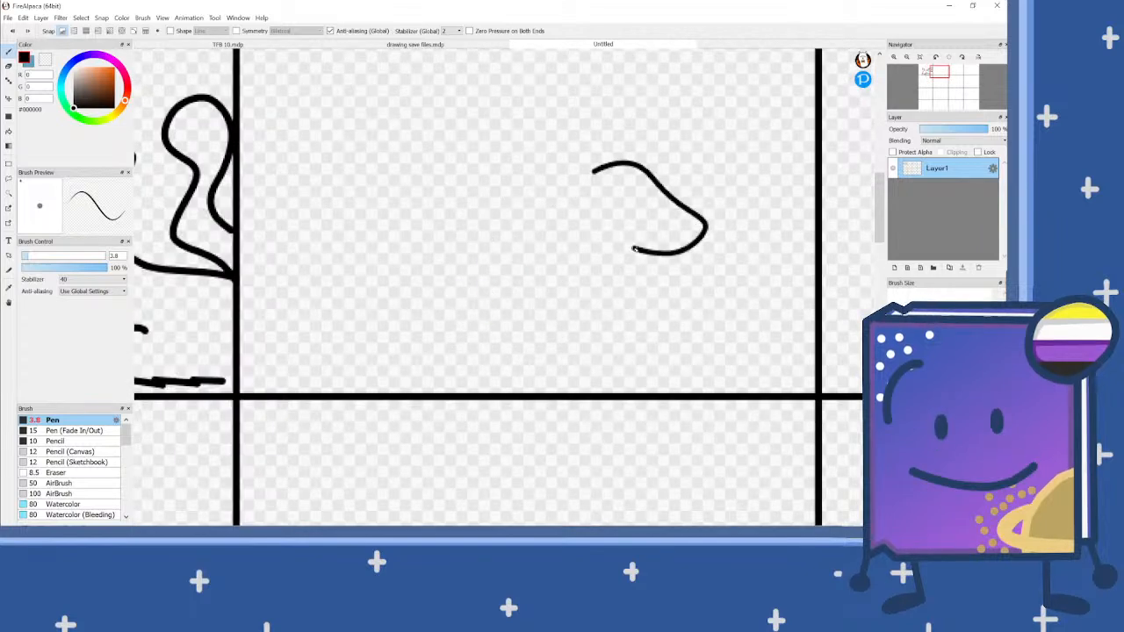
{"action": "scroll", "coordinate": [597, 211], "scroll_direction": "down", "scroll_amount": 2}
{"action": "scroll", "coordinate": [245, 177], "scroll_direction": "up", "scroll_amount": 1}
Step: Draw a fluffy, curly hair tuft between the ears of the first panel's character, starting at the right ear
{"action": "scroll", "coordinate": [255, 178], "scroll_direction": "up", "scroll_amount": 2}
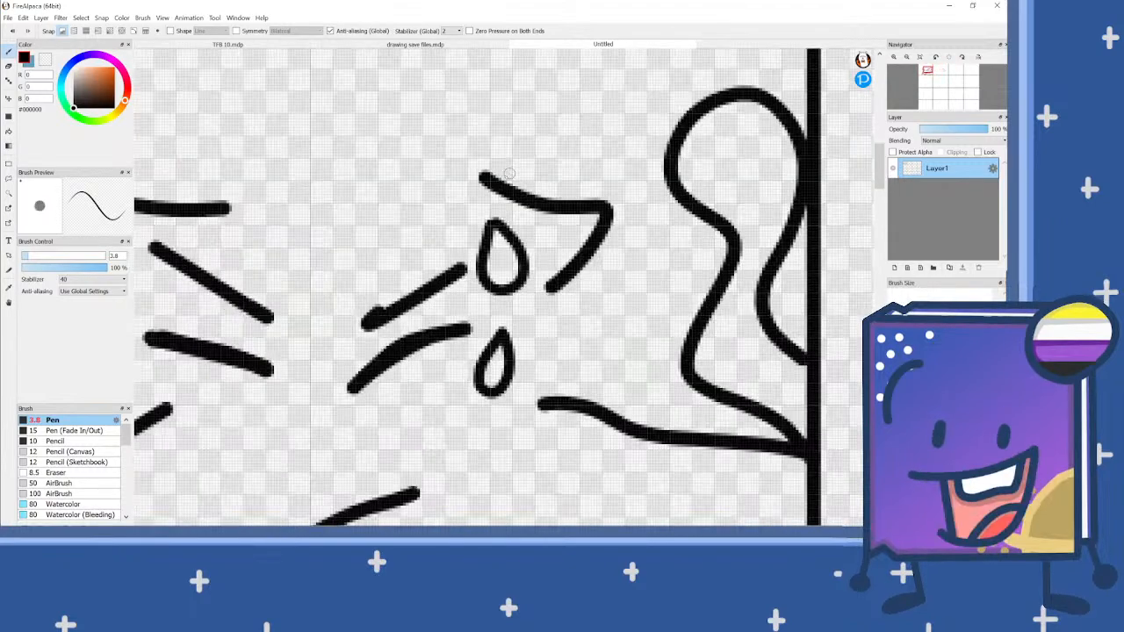
{"action": "mouse_move", "coordinate": [485, 178]}
{"action": "left_mouse_down"}
{"action": "mouse_move", "coordinate": [458, 136]}
{"action": "mouse_move", "coordinate": [430, 127]}
{"action": "mouse_move", "coordinate": [412, 136]}
{"action": "mouse_move", "coordinate": [418, 154]}
{"action": "mouse_move", "coordinate": [368, 137]}
{"action": "mouse_move", "coordinate": [331, 142]}
{"action": "mouse_move", "coordinate": [309, 163]}
{"action": "mouse_move", "coordinate": [329, 178]}
{"action": "mouse_move", "coordinate": [281, 187]}
{"action": "mouse_move", "coordinate": [256, 222]}
{"action": "mouse_move", "coordinate": [303, 267]}
{"action": "left_mouse_up"}
{"action": "scroll", "coordinate": [393, 249], "scroll_direction": "down", "scroll_amount": 3}
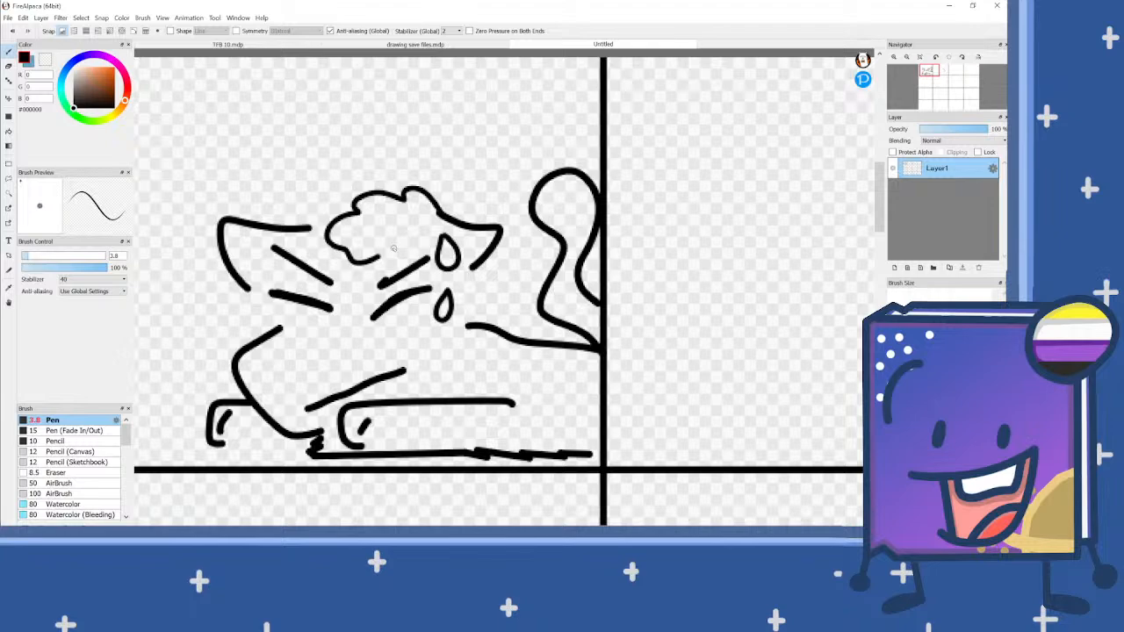
{"action": "scroll", "coordinate": [394, 248], "scroll_direction": "down", "scroll_amount": 3}
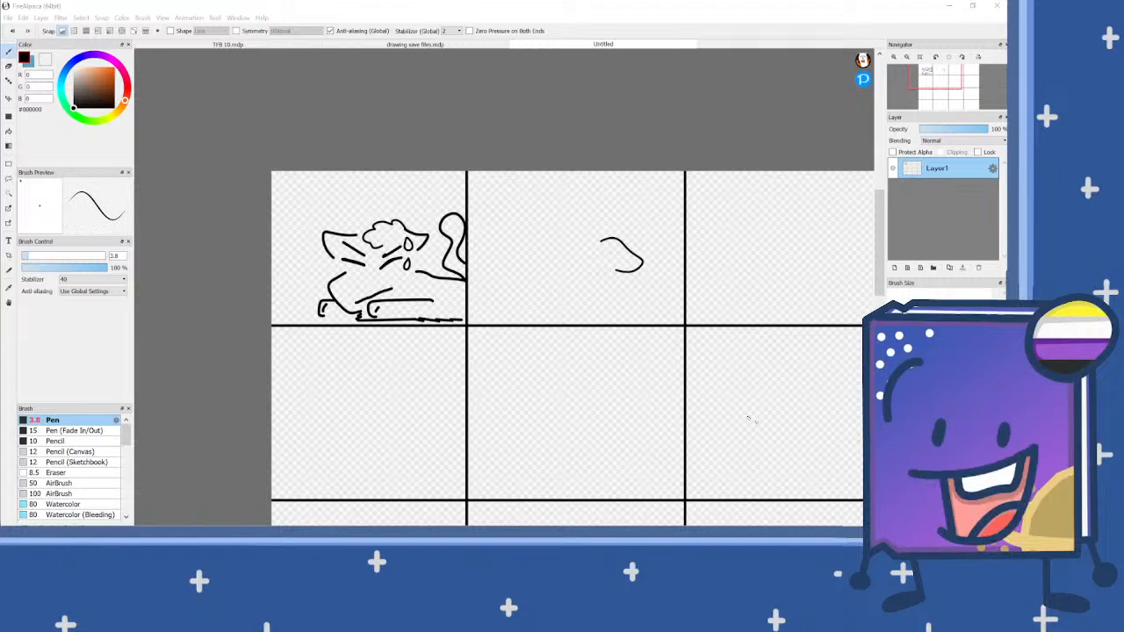
Step: Draw a bumpy hair tuft extending from the inner end of the second panel's right ear
{"action": "scroll", "coordinate": [585, 237], "scroll_direction": "up", "scroll_amount": 2}
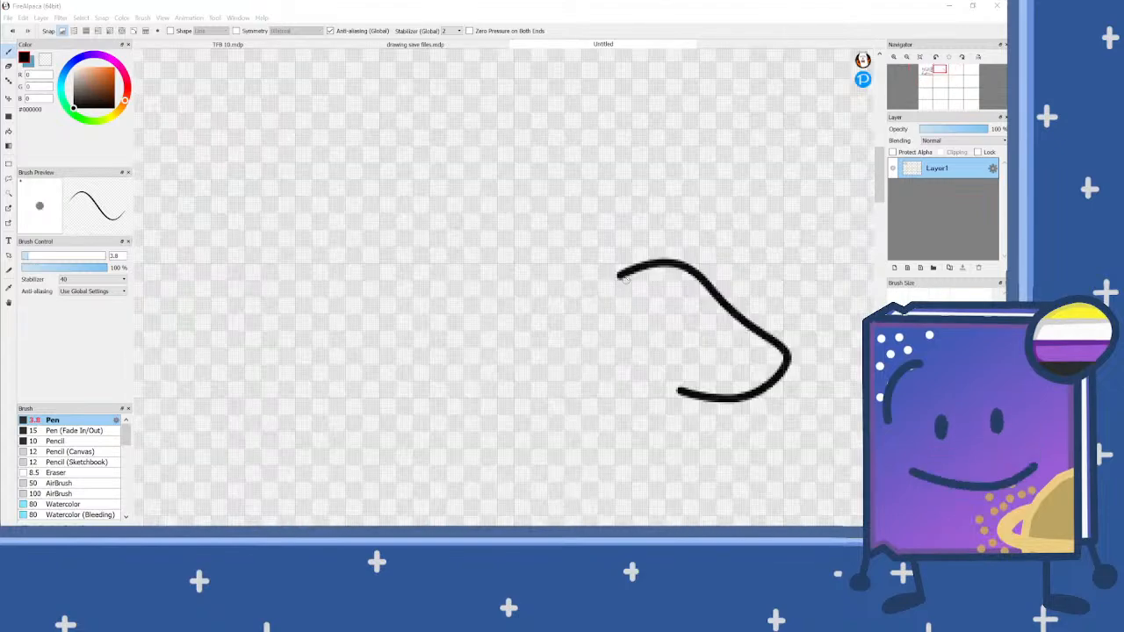
{"action": "mouse_move", "coordinate": [619, 273]}
{"action": "left_mouse_down"}
{"action": "mouse_move", "coordinate": [577, 241]}
{"action": "mouse_move", "coordinate": [567, 259]}
{"action": "mouse_move", "coordinate": [519, 269]}
{"action": "mouse_move", "coordinate": [513, 292]}
{"action": "mouse_move", "coordinate": [550, 346]}
{"action": "left_mouse_up"}
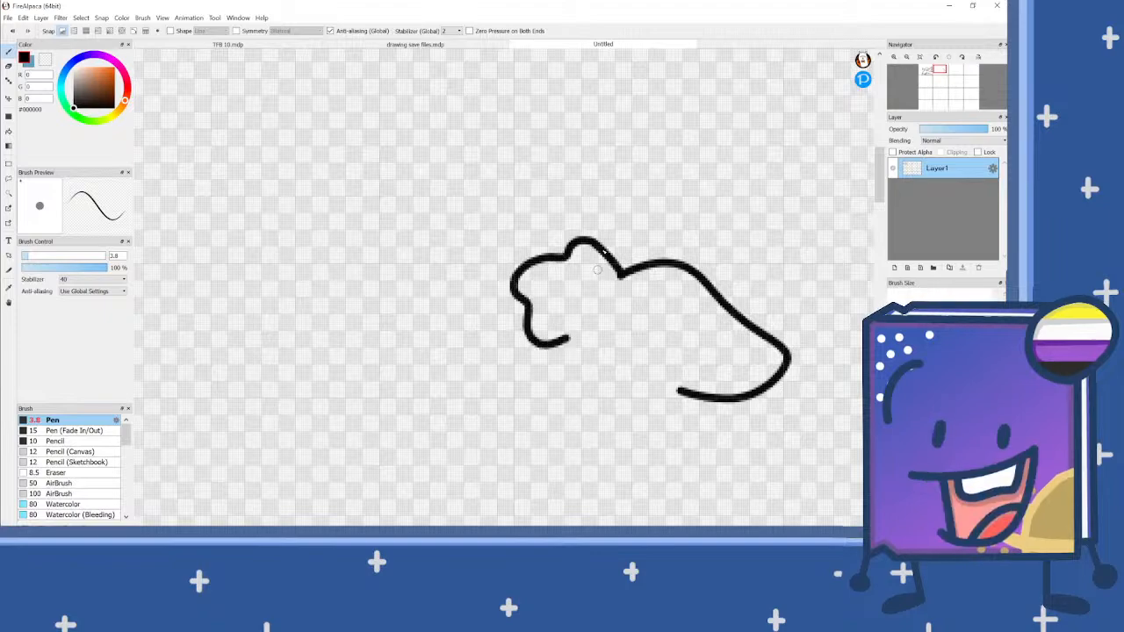
{"action": "scroll", "coordinate": [597, 263], "scroll_direction": "down", "scroll_amount": 2}
{"action": "scroll", "coordinate": [565, 328], "scroll_direction": "up", "scroll_amount": 1}
{"action": "scroll", "coordinate": [565, 329], "scroll_direction": "up", "scroll_amount": 1}
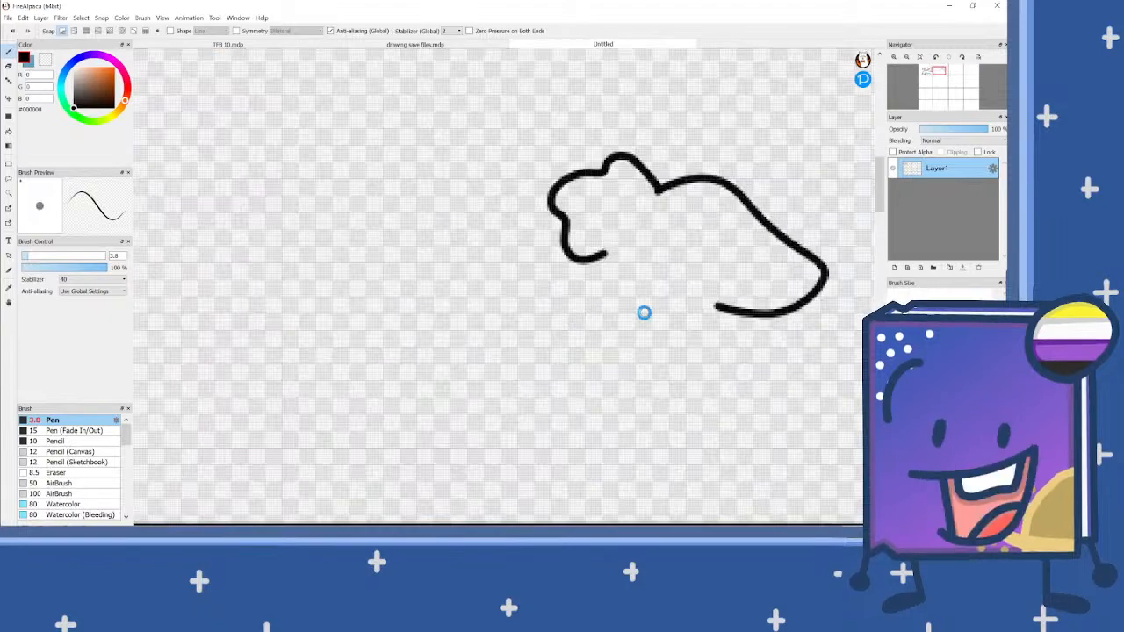
{"action": "scroll", "coordinate": [642, 311], "scroll_direction": "up", "scroll_amount": 1}
{"action": "mouse_move", "coordinate": [622, 373]}
{"action": "left_mouse_down"}
{"action": "mouse_move", "coordinate": [581, 383]}
{"action": "mouse_move", "coordinate": [541, 359]}
{"action": "mouse_move", "coordinate": [540, 294]}
{"action": "mouse_move", "coordinate": [583, 255]}
{"action": "mouse_move", "coordinate": [635, 257]}
{"action": "mouse_move", "coordinate": [663, 290]}
{"action": "mouse_move", "coordinate": [662, 334]}
{"action": "mouse_move", "coordinate": [648, 353]}
{"action": "mouse_move", "coordinate": [620, 351]}
{"action": "mouse_move", "coordinate": [556, 325]}
{"action": "left_mouse_up"}
{"action": "scroll", "coordinate": [535, 369], "scroll_direction": "up", "scroll_amount": 1}
{"action": "scroll", "coordinate": [558, 320], "scroll_direction": "down", "scroll_amount": 3}
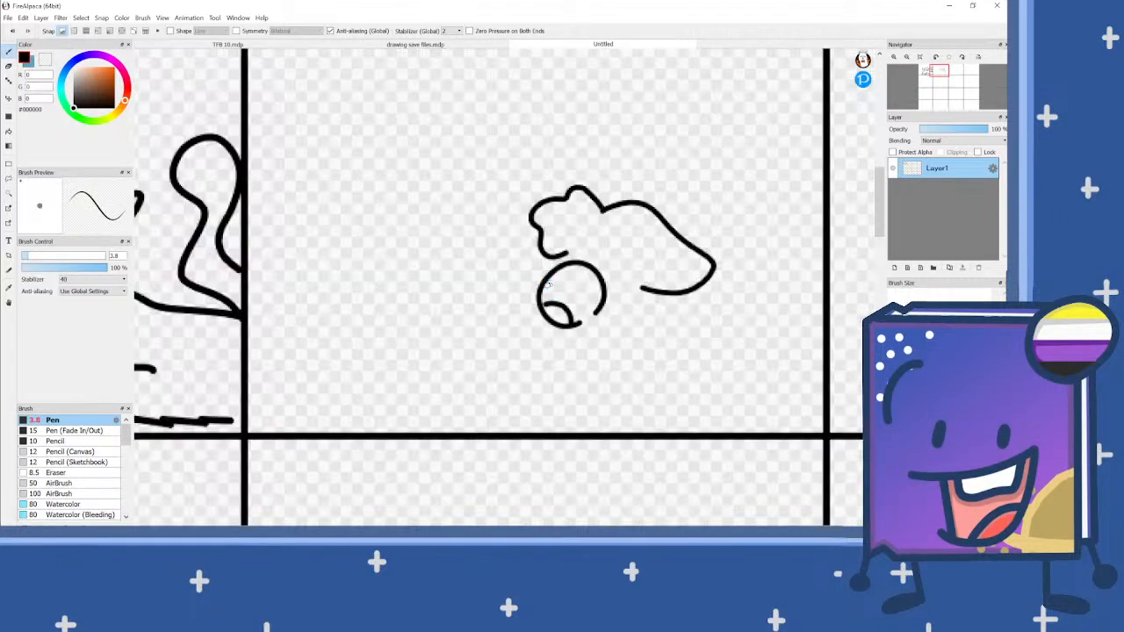
{"action": "scroll", "coordinate": [563, 323], "scroll_direction": "up", "scroll_amount": 3}
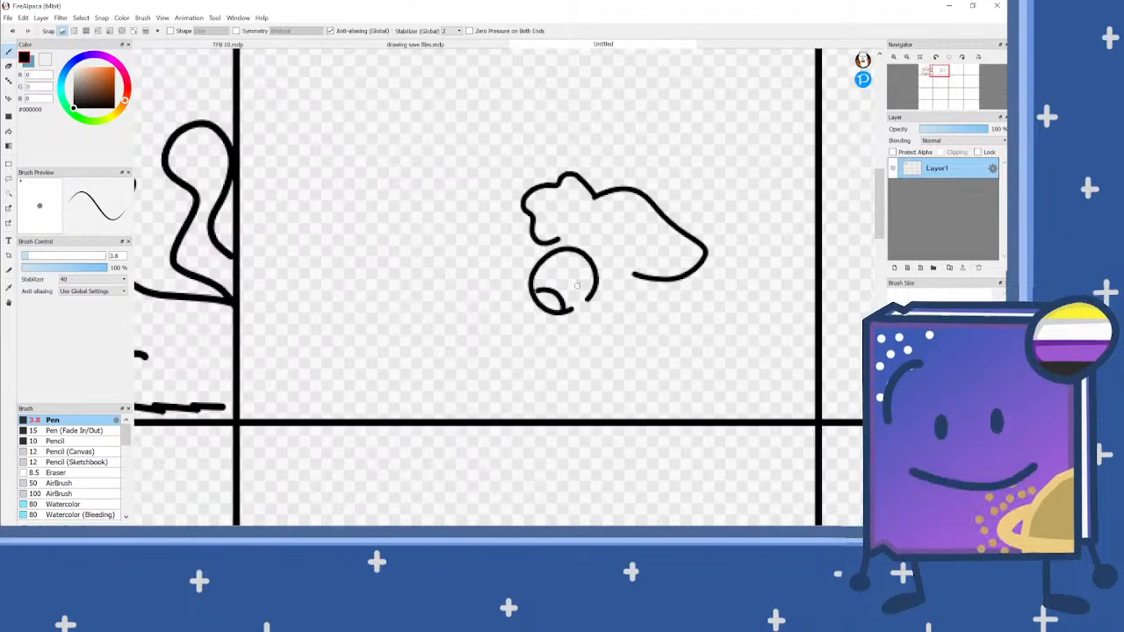
{"action": "mouse_move", "coordinate": [425, 135]}
{"action": "left_mouse_down"}
{"action": "mouse_move", "coordinate": [364, 119]}
{"action": "mouse_move", "coordinate": [303, 140]}
{"action": "left_mouse_up"}
{"action": "key", "text": "ctrl+z"}
{"action": "left_click_drag", "start_coordinate": [419, 158], "coordinate": [354, 154]}
{"action": "key", "text": "ctrl+z"}
{"action": "mouse_move", "coordinate": [418, 140]}
{"action": "left_mouse_down"}
{"action": "mouse_move", "coordinate": [347, 128]}
{"action": "mouse_move", "coordinate": [243, 183]}
{"action": "mouse_move", "coordinate": [222, 204]}
{"action": "mouse_move", "coordinate": [252, 241]}
{"action": "left_mouse_up"}
{"action": "scroll", "coordinate": [484, 232], "scroll_direction": "down", "scroll_amount": 2}
{"action": "key", "text": "ctrl+z"}
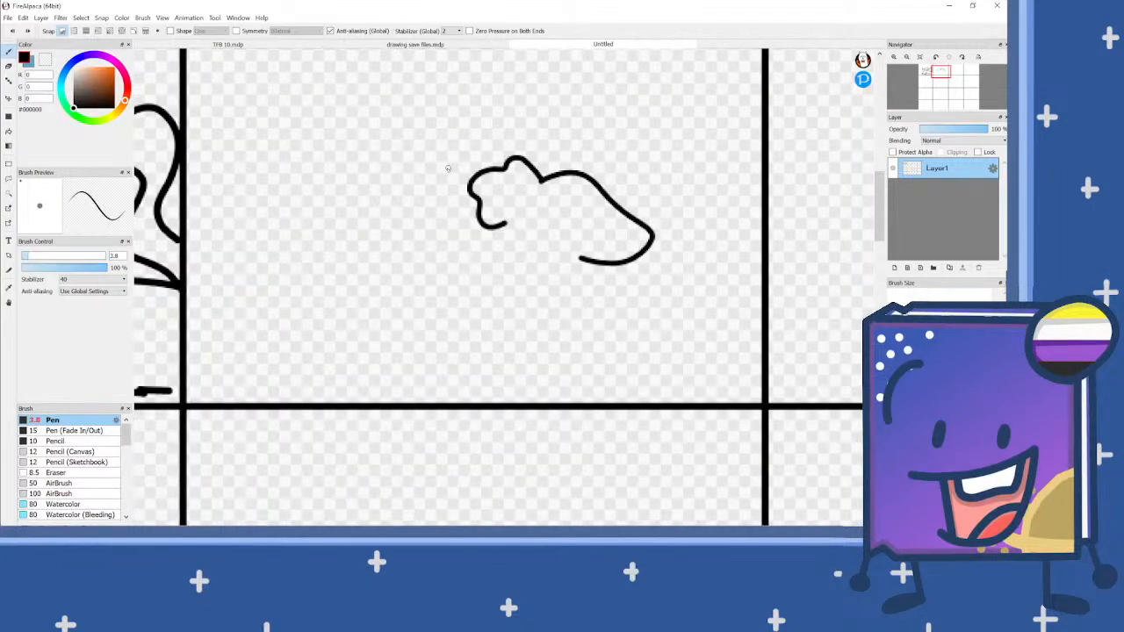
Step: Draw a drooping left ear beside the second panel's hair tuft, ending in a short hooked tip
{"action": "scroll", "coordinate": [469, 184], "scroll_direction": "up", "scroll_amount": 2}
{"action": "mouse_move", "coordinate": [474, 191]}
{"action": "left_mouse_down"}
{"action": "mouse_move", "coordinate": [432, 183]}
{"action": "mouse_move", "coordinate": [307, 236]}
{"action": "mouse_move", "coordinate": [323, 275]}
{"action": "left_mouse_up"}
{"action": "scroll", "coordinate": [542, 224], "scroll_direction": "down", "scroll_amount": 2}
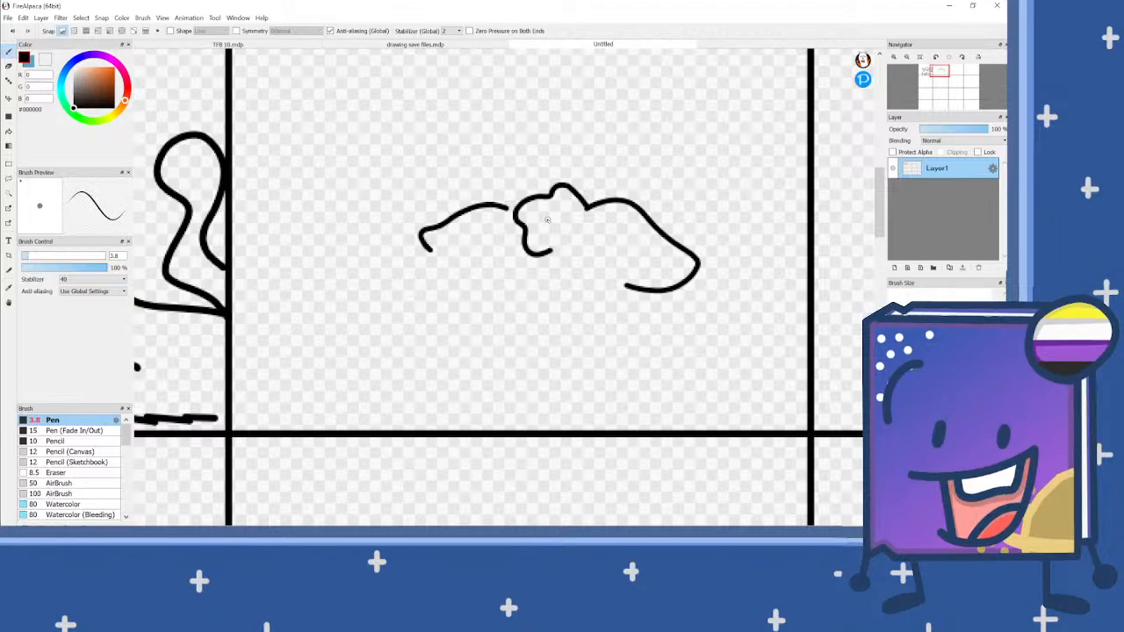
{"action": "scroll", "coordinate": [640, 146], "scroll_direction": "down", "scroll_amount": 1}
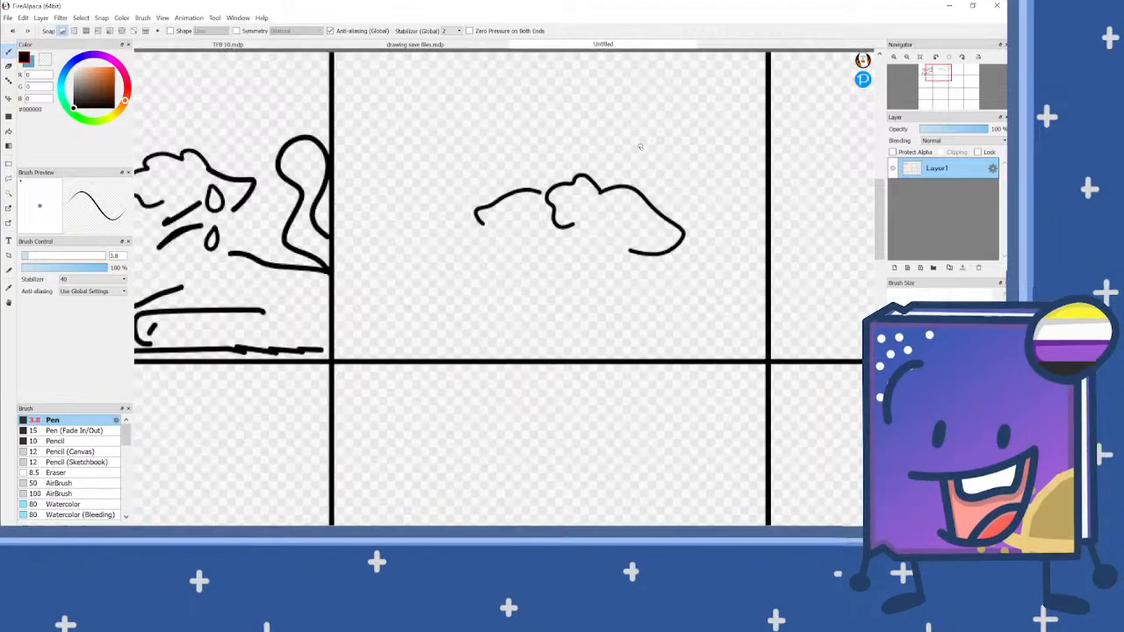
Step: Draw a rounded jaw line below the second panel's hair and ears, plus a flat-topped right front leg beside it
{"action": "scroll", "coordinate": [570, 263], "scroll_direction": "up", "scroll_amount": 2}
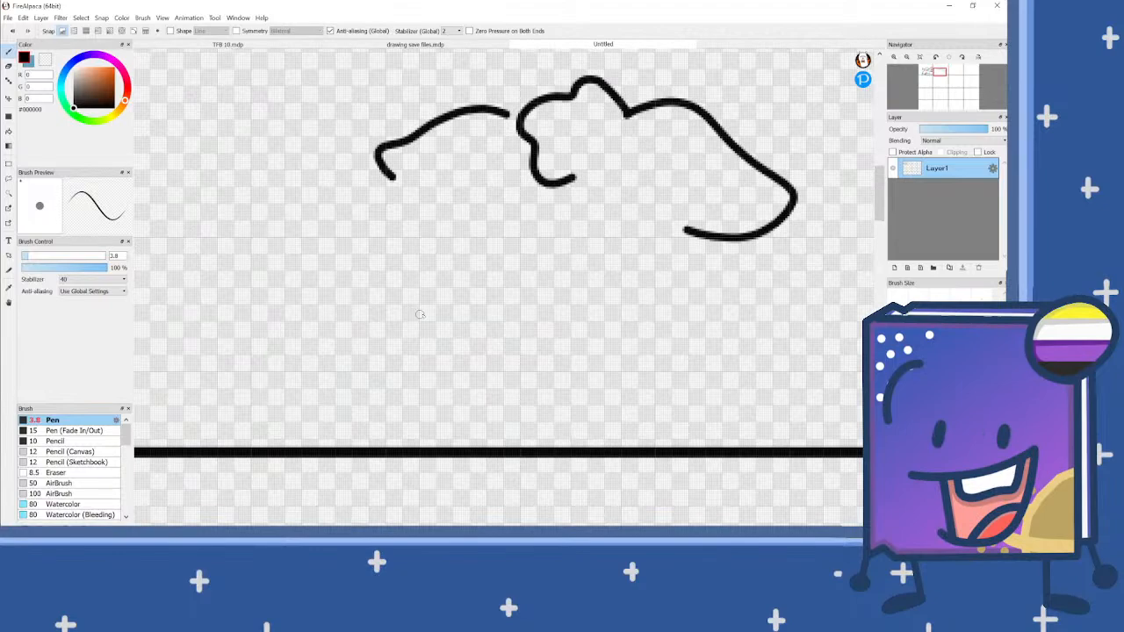
{"action": "mouse_move", "coordinate": [465, 292]}
{"action": "left_mouse_down"}
{"action": "mouse_move", "coordinate": [434, 308]}
{"action": "mouse_move", "coordinate": [427, 331]}
{"action": "mouse_move", "coordinate": [447, 369]}
{"action": "mouse_move", "coordinate": [511, 397]}
{"action": "mouse_move", "coordinate": [594, 387]}
{"action": "left_mouse_up"}
{"action": "scroll", "coordinate": [594, 387], "scroll_direction": "down", "scroll_amount": 2}
{"action": "scroll", "coordinate": [650, 353], "scroll_direction": "up", "scroll_amount": 1}
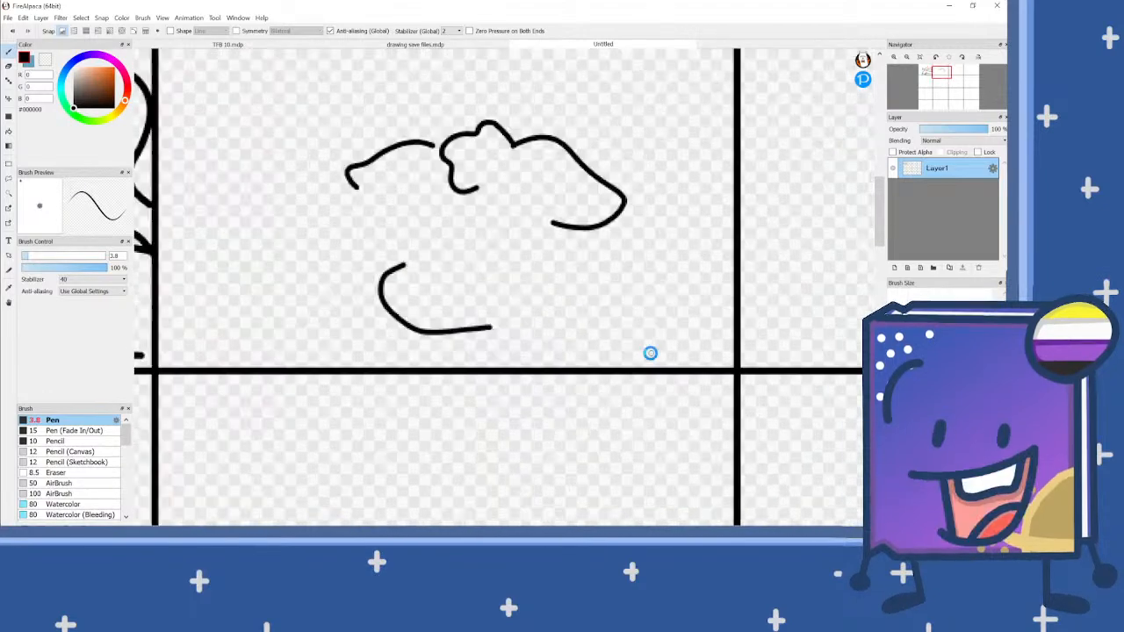
{"action": "scroll", "coordinate": [621, 342], "scroll_direction": "up", "scroll_amount": 1}
{"action": "scroll", "coordinate": [503, 324], "scroll_direction": "up", "scroll_amount": 1}
{"action": "mouse_move", "coordinate": [682, 302]}
{"action": "left_mouse_down"}
{"action": "mouse_move", "coordinate": [455, 301]}
{"action": "mouse_move", "coordinate": [437, 315]}
{"action": "mouse_move", "coordinate": [414, 379]}
{"action": "left_mouse_up"}
{"action": "scroll", "coordinate": [816, 298], "scroll_direction": "down", "scroll_amount": 1}
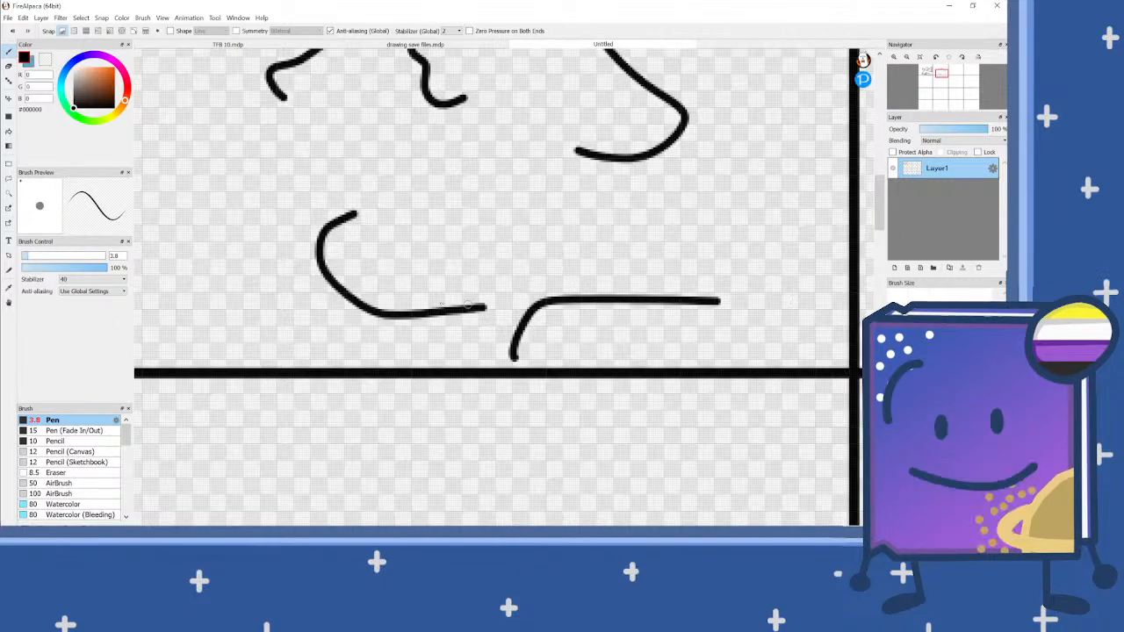
{"action": "scroll", "coordinate": [325, 298], "scroll_direction": "up", "scroll_amount": 1}
{"action": "mouse_move", "coordinate": [329, 293]}
{"action": "left_mouse_down"}
{"action": "mouse_move", "coordinate": [171, 293]}
{"action": "mouse_move", "coordinate": [113, 334]}
{"action": "left_mouse_up"}
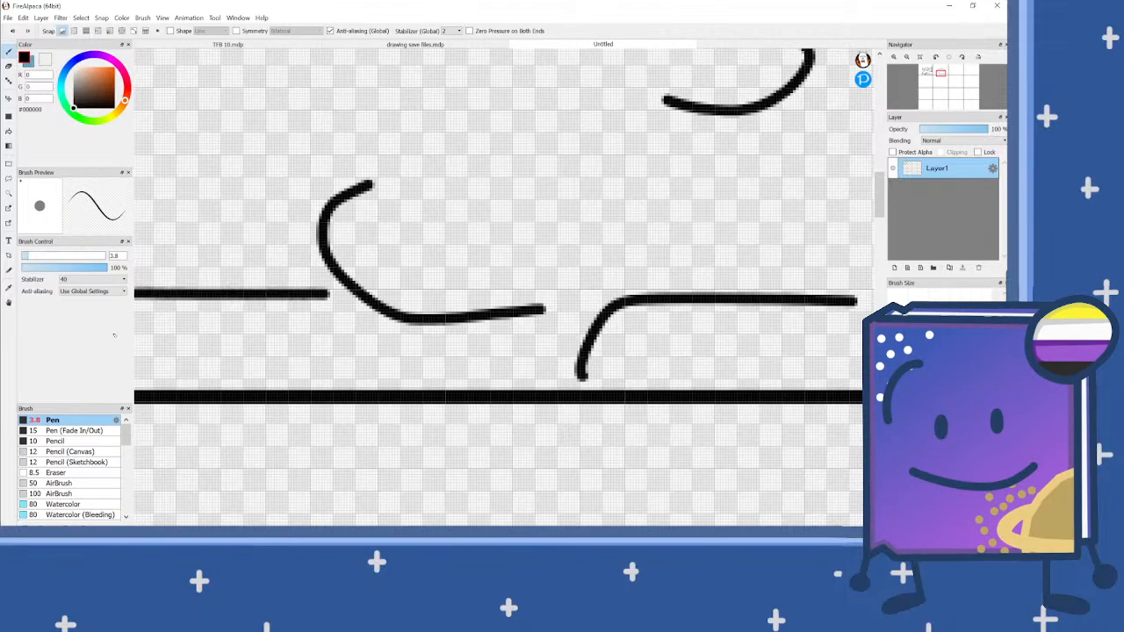
{"action": "scroll", "coordinate": [507, 299], "scroll_direction": "down", "scroll_amount": 1}
{"action": "scroll", "coordinate": [250, 281], "scroll_direction": "up", "scroll_amount": 1}
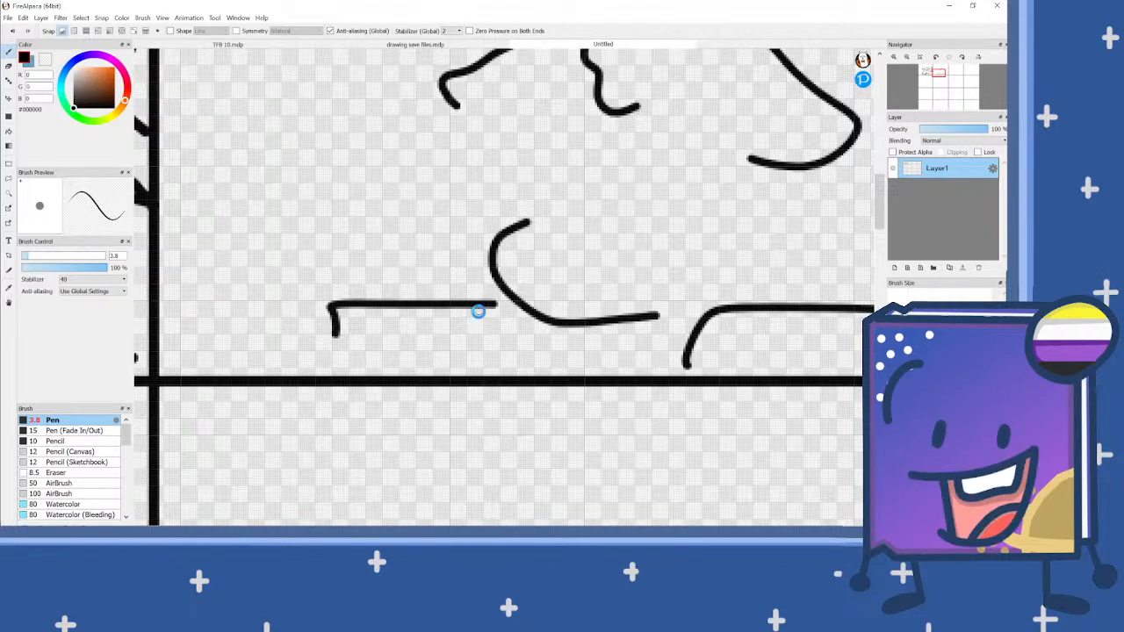
{"action": "key", "text": "ctrl+z"}
Step: Draw a flat-topped left front leg with a slanted end beside the jaw, and a sloping back line beneath the right ear
{"action": "scroll", "coordinate": [480, 311], "scroll_direction": "up", "scroll_amount": 1}
{"action": "mouse_move", "coordinate": [497, 304]}
{"action": "left_mouse_down"}
{"action": "mouse_move", "coordinate": [313, 306]}
{"action": "mouse_move", "coordinate": [274, 353]}
{"action": "left_mouse_up"}
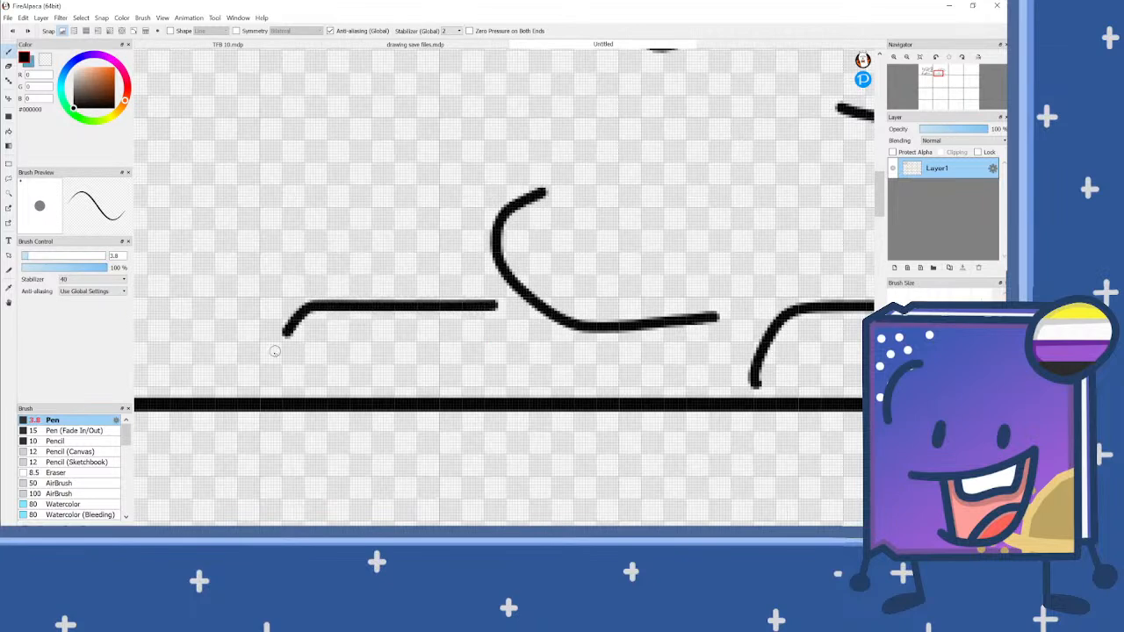
{"action": "scroll", "coordinate": [369, 309], "scroll_direction": "down", "scroll_amount": 2}
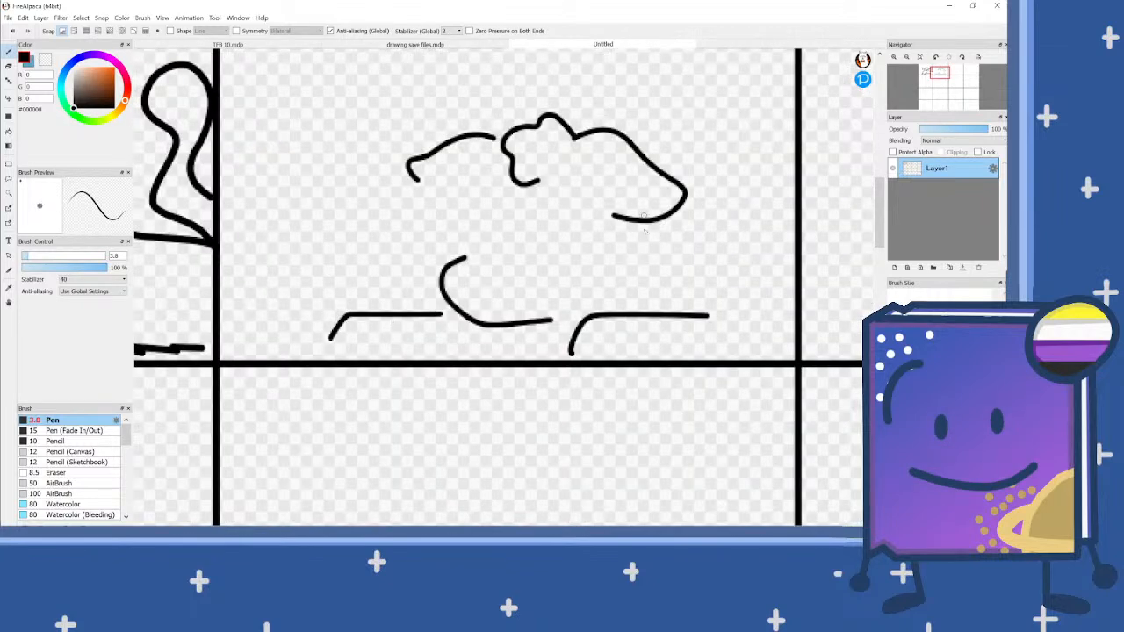
{"action": "left_click_drag", "start_coordinate": [668, 226], "coordinate": [754, 248]}
{"action": "scroll", "coordinate": [679, 251], "scroll_direction": "down", "scroll_amount": 2}
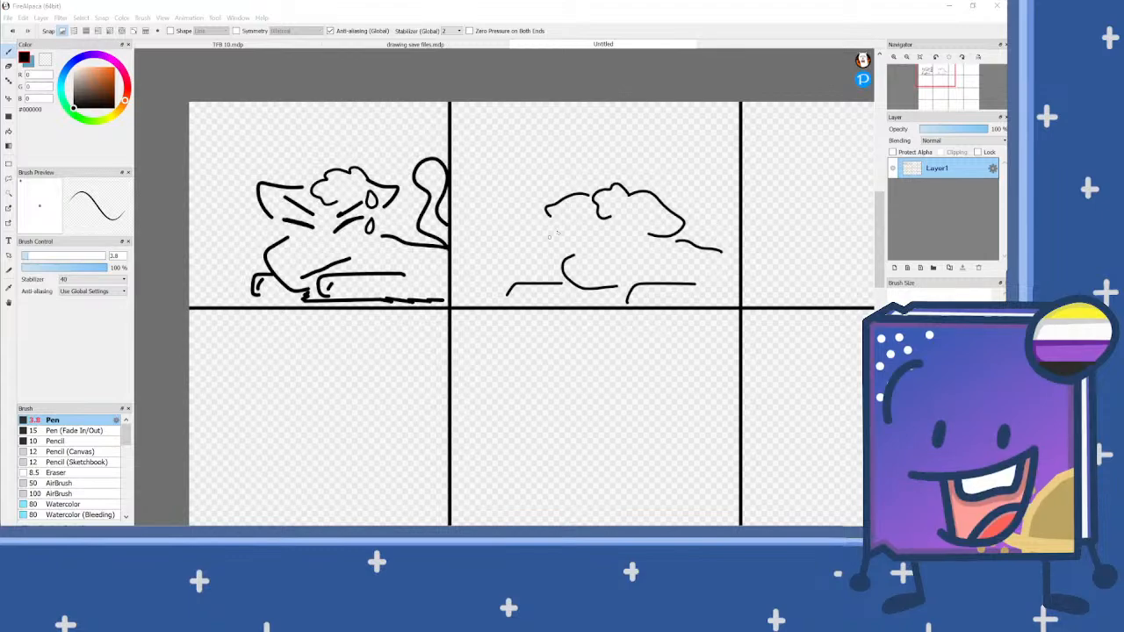
Step: Draw two large round eye outlines above the second panel's jaw, with a short curved mark beside the right eye
{"action": "scroll", "coordinate": [548, 243], "scroll_direction": "up", "scroll_amount": 3}
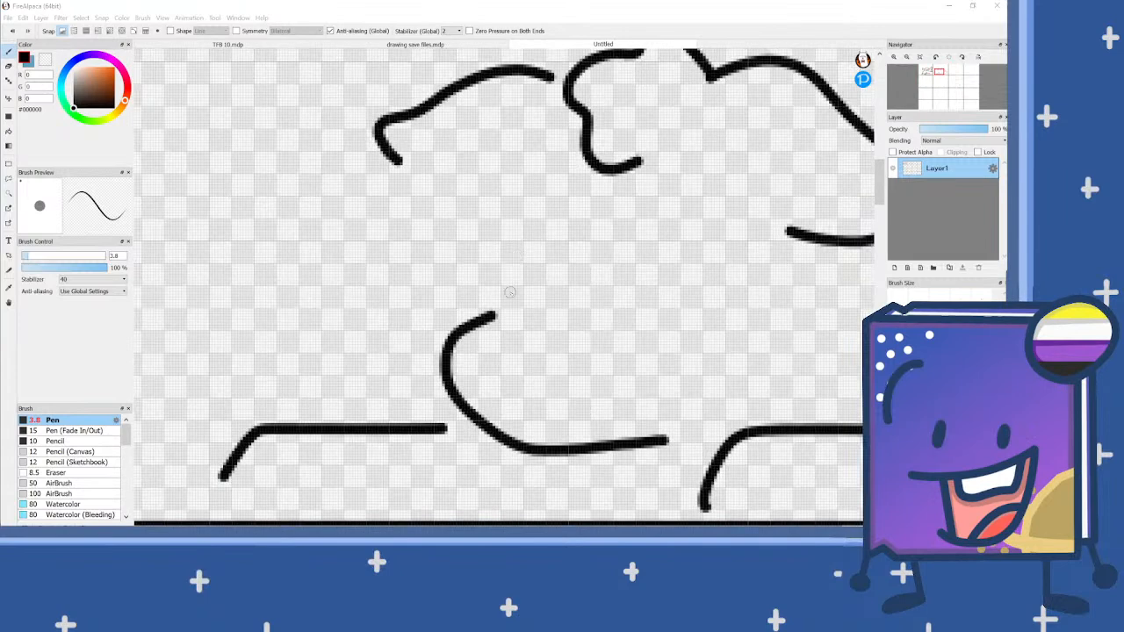
{"action": "mouse_move", "coordinate": [509, 291]}
{"action": "left_mouse_down"}
{"action": "mouse_move", "coordinate": [457, 219]}
{"action": "mouse_move", "coordinate": [495, 187]}
{"action": "mouse_move", "coordinate": [539, 183]}
{"action": "mouse_move", "coordinate": [572, 199]}
{"action": "mouse_move", "coordinate": [587, 232]}
{"action": "mouse_move", "coordinate": [575, 276]}
{"action": "left_mouse_up"}
{"action": "mouse_move", "coordinate": [694, 301]}
{"action": "left_mouse_down"}
{"action": "mouse_move", "coordinate": [640, 299]}
{"action": "mouse_move", "coordinate": [608, 255]}
{"action": "mouse_move", "coordinate": [627, 206]}
{"action": "mouse_move", "coordinate": [674, 187]}
{"action": "mouse_move", "coordinate": [724, 215]}
{"action": "mouse_move", "coordinate": [730, 270]}
{"action": "mouse_move", "coordinate": [748, 278]}
{"action": "mouse_move", "coordinate": [707, 310]}
{"action": "left_mouse_up"}
{"action": "scroll", "coordinate": [466, 226], "scroll_direction": "up", "scroll_amount": 2}
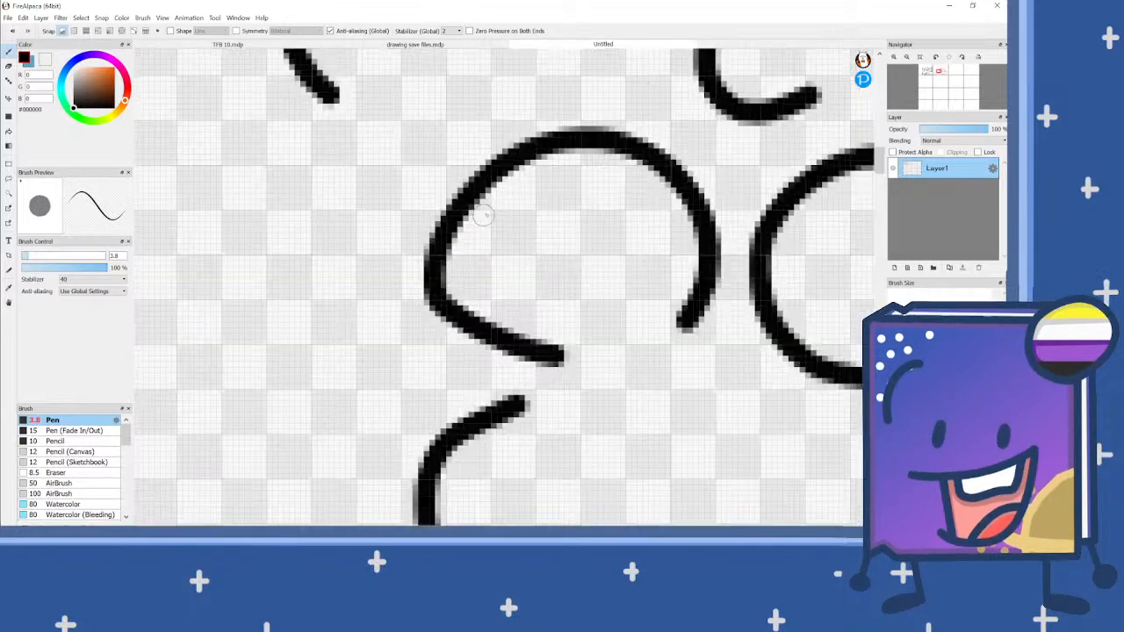
{"action": "left_click_drag", "start_coordinate": [499, 178], "coordinate": [526, 238]}
{"action": "scroll", "coordinate": [469, 243], "scroll_direction": "down", "scroll_amount": 4}
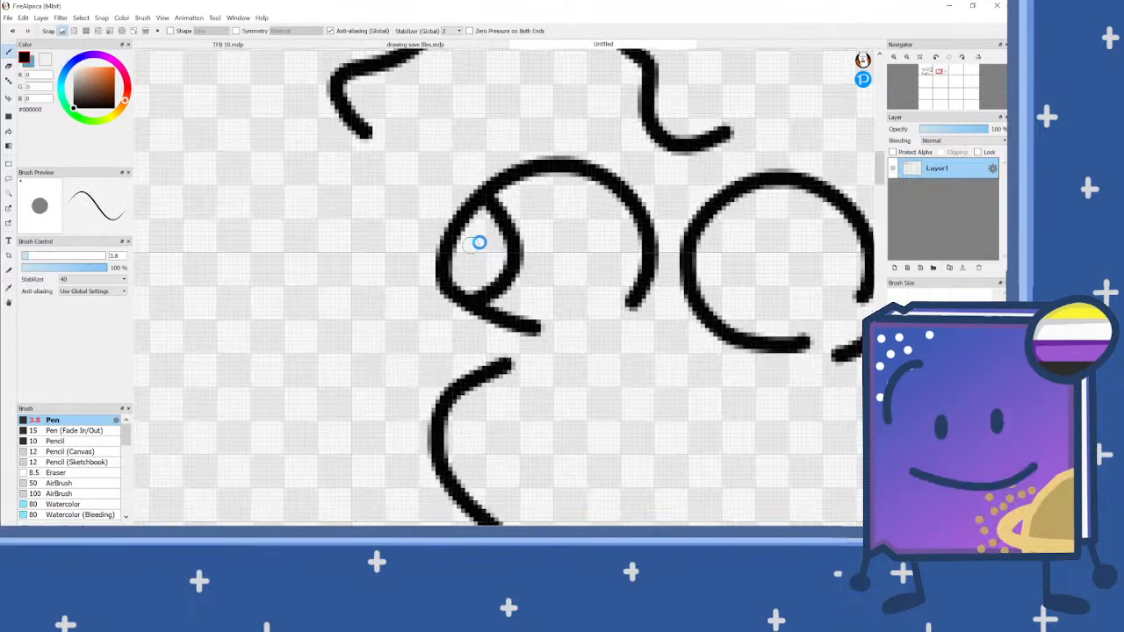
{"action": "scroll", "coordinate": [633, 270], "scroll_direction": "up", "scroll_amount": 4}
{"action": "mouse_move", "coordinate": [634, 208]}
{"action": "left_mouse_down"}
{"action": "mouse_move", "coordinate": [660, 238]}
{"action": "mouse_move", "coordinate": [662, 274]}
{"action": "mouse_move", "coordinate": [647, 298]}
{"action": "mouse_move", "coordinate": [685, 301]}
{"action": "mouse_move", "coordinate": [666, 277]}
{"action": "mouse_move", "coordinate": [676, 254]}
{"action": "mouse_move", "coordinate": [701, 248]}
{"action": "mouse_move", "coordinate": [722, 264]}
{"action": "mouse_move", "coordinate": [720, 290]}
{"action": "mouse_move", "coordinate": [687, 301]}
{"action": "left_mouse_up"}
{"action": "key", "text": "ctrl+z"}
{"action": "key", "text": "ctrl+z"}
Step: Draw small ring pupils inside both eyes and a slanted line between the left eye and left ear
{"action": "mouse_move", "coordinate": [450, 275]}
{"action": "left_mouse_down"}
{"action": "mouse_move", "coordinate": [435, 261]}
{"action": "mouse_move", "coordinate": [474, 237]}
{"action": "mouse_move", "coordinate": [483, 268]}
{"action": "mouse_move", "coordinate": [461, 279]}
{"action": "left_mouse_up"}
{"action": "scroll", "coordinate": [369, 252], "scroll_direction": "down", "scroll_amount": 1}
{"action": "left_click_drag", "start_coordinate": [332, 165], "coordinate": [441, 143]}
{"action": "scroll", "coordinate": [466, 244], "scroll_direction": "down", "scroll_amount": 2}
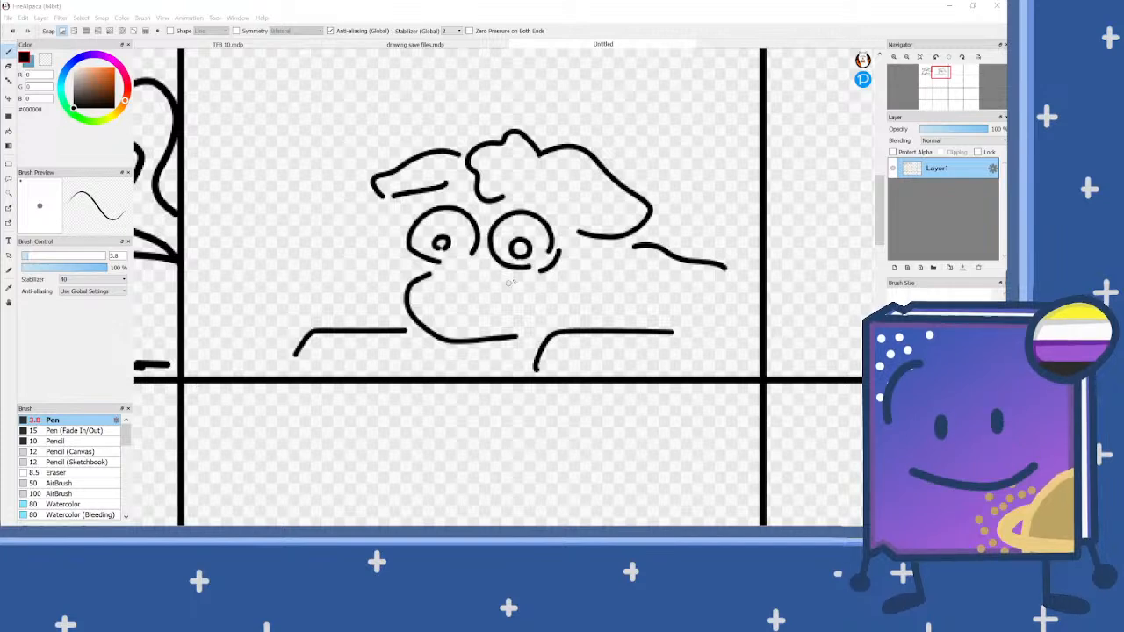
Step: Draw a narrow, open mouth above the jaw and a short hooked brow line above the right eye
{"action": "scroll", "coordinate": [508, 283], "scroll_direction": "up", "scroll_amount": 2}
{"action": "mouse_move", "coordinate": [392, 343]}
{"action": "left_mouse_down"}
{"action": "mouse_move", "coordinate": [541, 331]}
{"action": "mouse_move", "coordinate": [573, 350]}
{"action": "mouse_move", "coordinate": [533, 367]}
{"action": "mouse_move", "coordinate": [427, 372]}
{"action": "mouse_move", "coordinate": [397, 344]}
{"action": "left_mouse_up"}
{"action": "scroll", "coordinate": [542, 289], "scroll_direction": "down", "scroll_amount": 2}
{"action": "left_click_drag", "start_coordinate": [578, 207], "coordinate": [535, 194]}
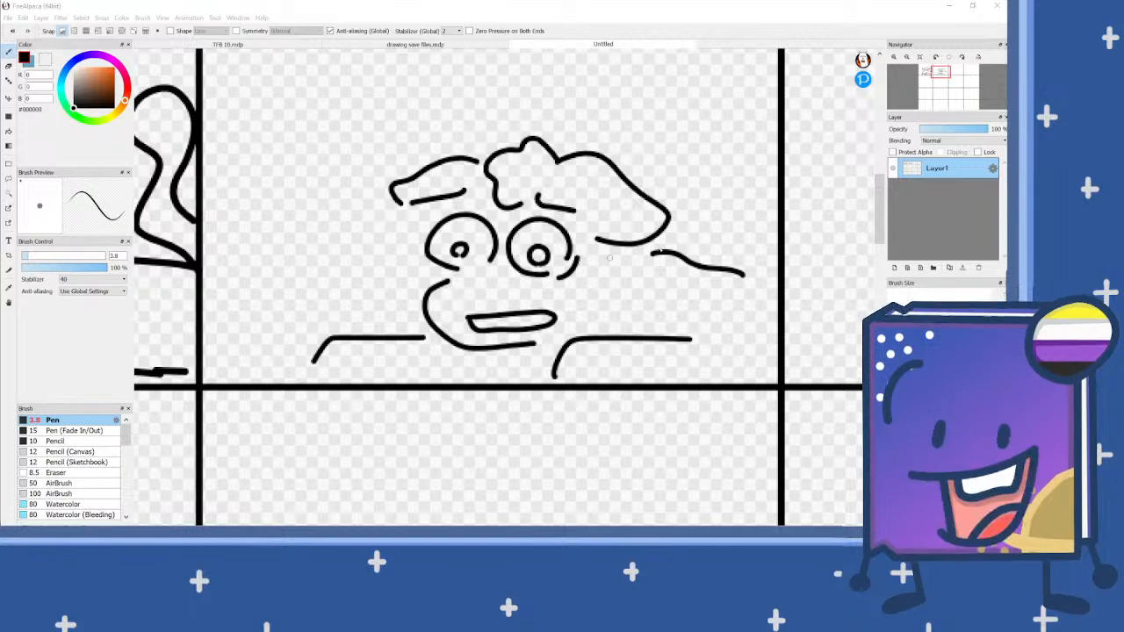
Step: Draw a curled tail above the end of the back line at the second panel's right border
{"action": "mouse_move", "coordinate": [772, 236]}
{"action": "left_mouse_down"}
{"action": "mouse_move", "coordinate": [740, 227]}
{"action": "mouse_move", "coordinate": [754, 164]}
{"action": "mouse_move", "coordinate": [736, 159]}
{"action": "mouse_move", "coordinate": [707, 185]}
{"action": "mouse_move", "coordinate": [732, 247]}
{"action": "left_mouse_up"}
{"action": "scroll", "coordinate": [745, 223], "scroll_direction": "down", "scroll_amount": 1}
{"action": "scroll", "coordinate": [481, 325], "scroll_direction": "down", "scroll_amount": 1}
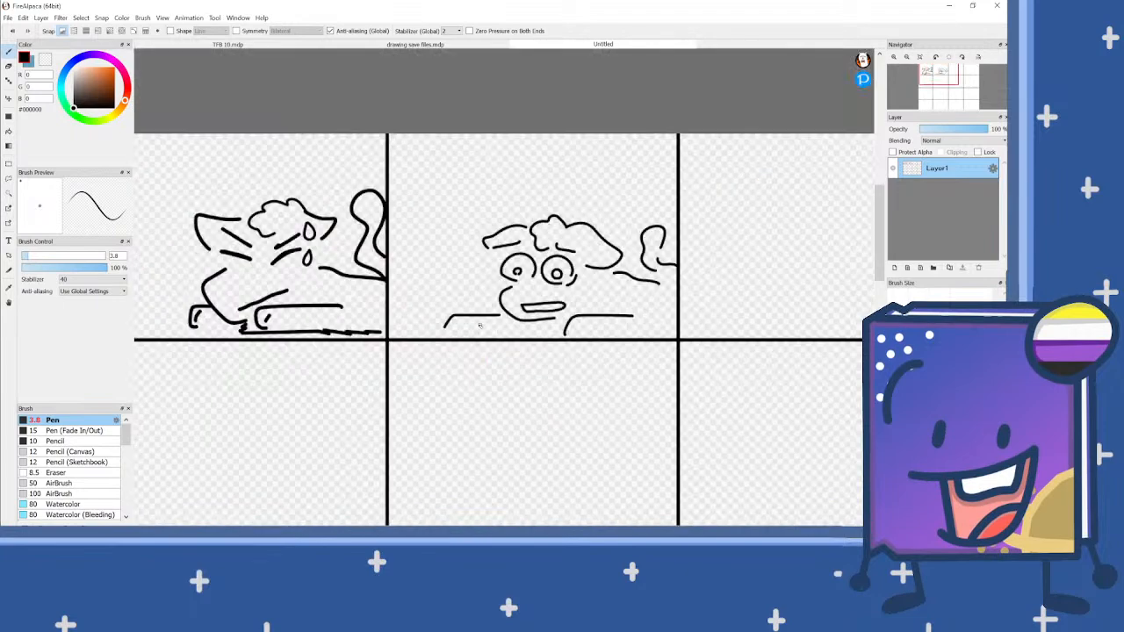
Step: Draw three diagonal lines in the second panel's upper left area, slanting down toward the character's head
{"action": "scroll", "coordinate": [409, 201], "scroll_direction": "up", "scroll_amount": 2}
{"action": "left_click_drag", "start_coordinate": [433, 132], "coordinate": [547, 161]}
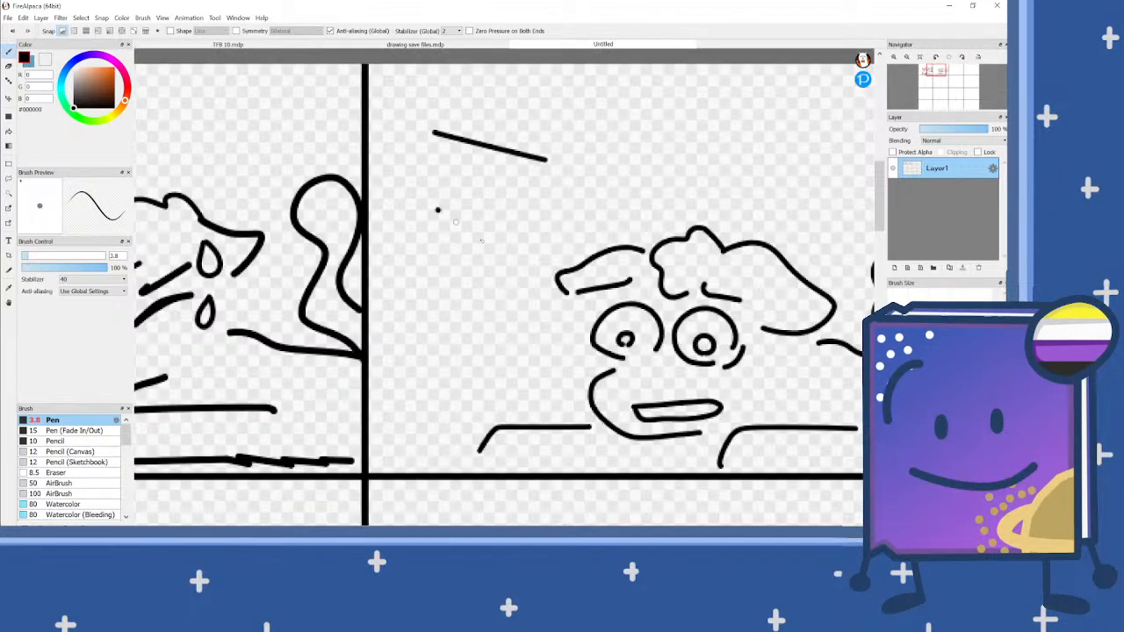
{"action": "left_click_drag", "start_coordinate": [437, 209], "coordinate": [529, 269]}
{"action": "left_click_drag", "start_coordinate": [421, 285], "coordinate": [491, 335]}
{"action": "scroll", "coordinate": [414, 268], "scroll_direction": "down", "scroll_amount": 1}
{"action": "scroll", "coordinate": [413, 268], "scroll_direction": "down", "scroll_amount": 1}
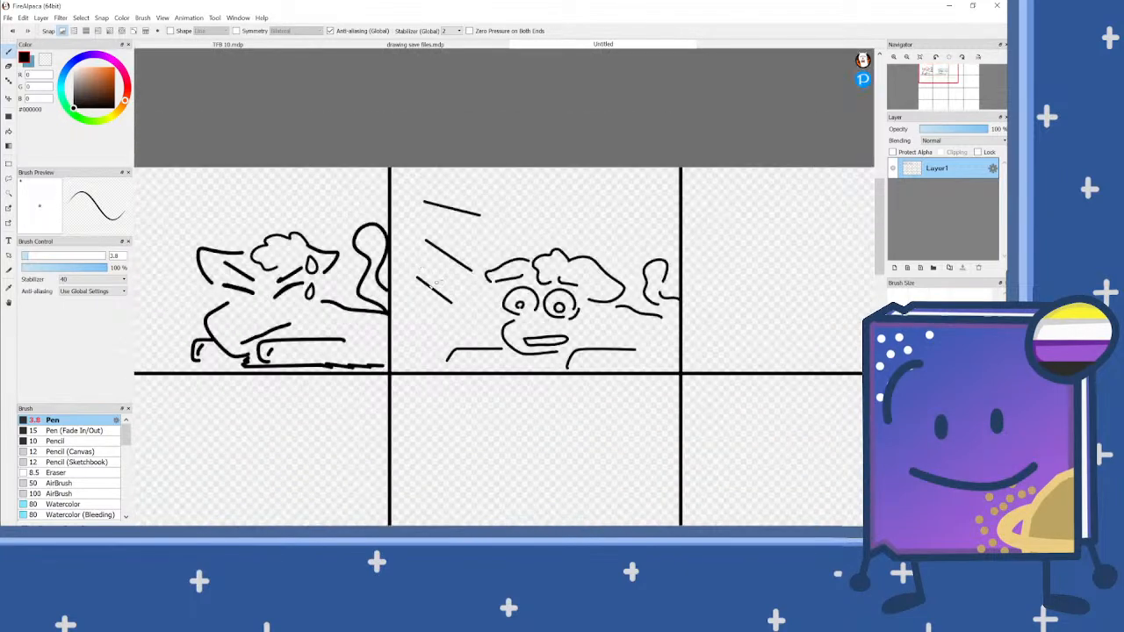
Step: Draw an arched curve right of centre in the third panel's lower half, undoing the stroke extending from its end
{"action": "scroll", "coordinate": [438, 282], "scroll_direction": "down", "scroll_amount": 1}
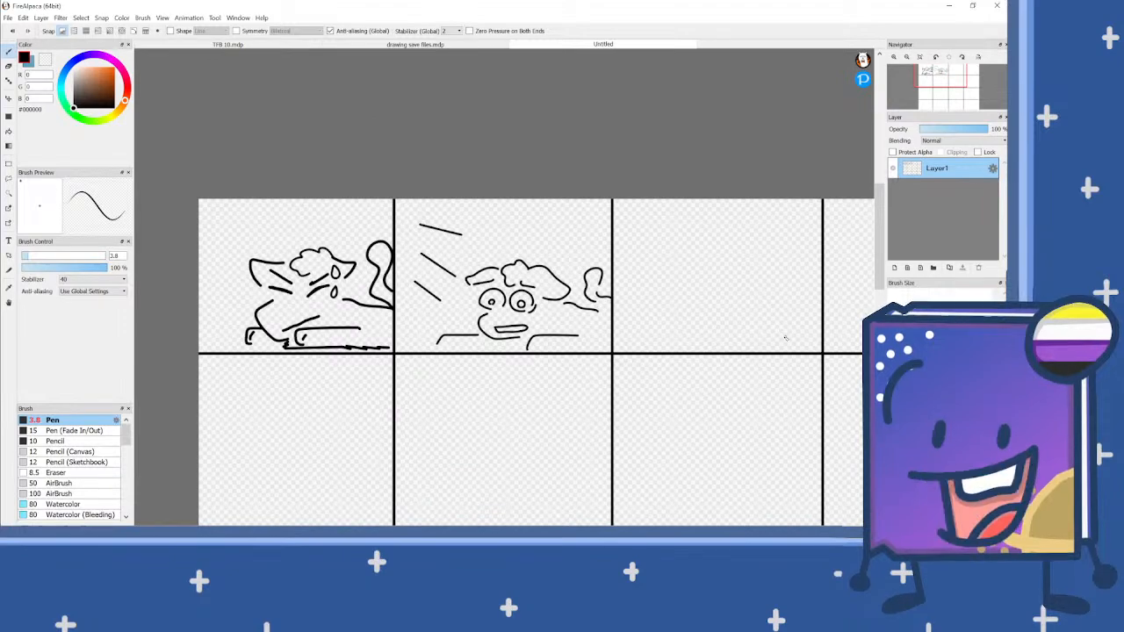
{"action": "scroll", "coordinate": [786, 338], "scroll_direction": "up", "scroll_amount": 1}
{"action": "scroll", "coordinate": [579, 344], "scroll_direction": "down", "scroll_amount": 1}
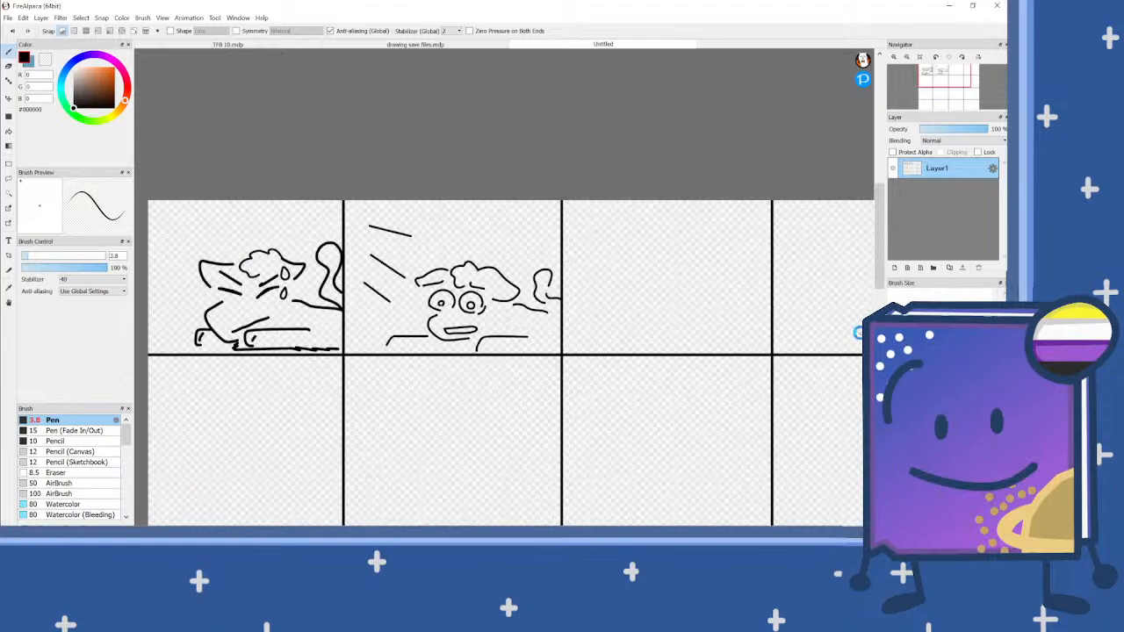
{"action": "scroll", "coordinate": [858, 334], "scroll_direction": "up", "scroll_amount": 2}
{"action": "scroll", "coordinate": [540, 360], "scroll_direction": "up", "scroll_amount": 1}
{"action": "mouse_move", "coordinate": [541, 357]}
{"action": "left_mouse_down"}
{"action": "mouse_move", "coordinate": [504, 273]}
{"action": "mouse_move", "coordinate": [515, 241]}
{"action": "mouse_move", "coordinate": [544, 240]}
{"action": "mouse_move", "coordinate": [609, 285]}
{"action": "mouse_move", "coordinate": [623, 260]}
{"action": "mouse_move", "coordinate": [696, 251]}
{"action": "left_mouse_up"}
{"action": "key", "text": "ctrl+z"}
{"action": "left_click_drag", "start_coordinate": [608, 282], "coordinate": [708, 253]}
{"action": "key", "text": "ctrl+z"}
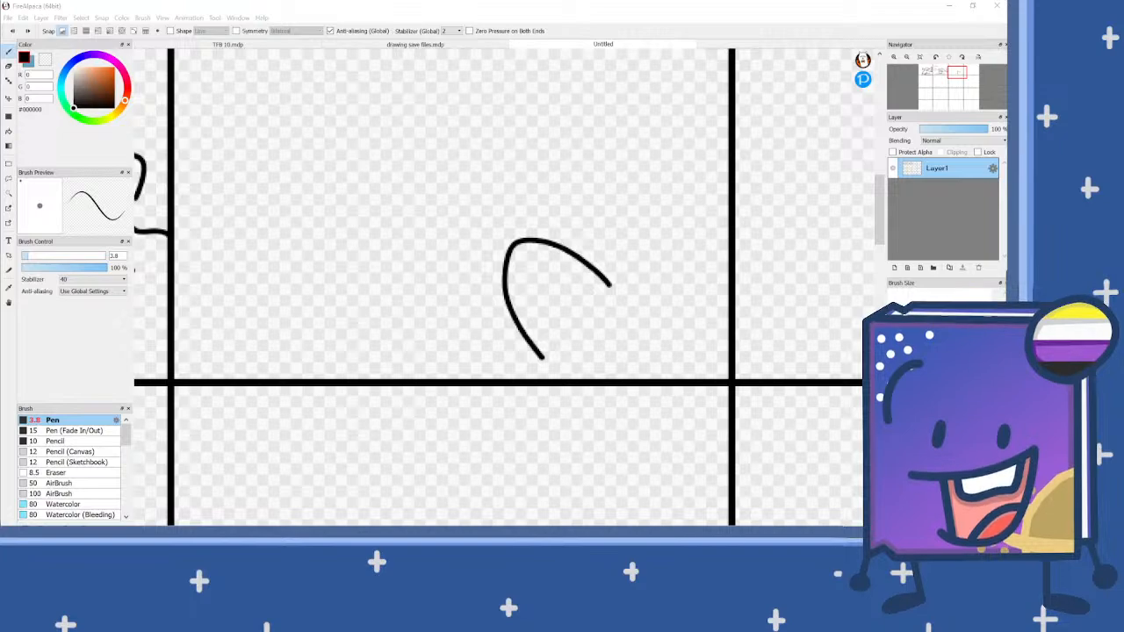
Step: Undo the arch in the third panel and redraw it with a pointed peak in the panel's lower right area
{"action": "left_click", "coordinate": [613, 7]}
{"action": "key", "text": "ctrl+z"}
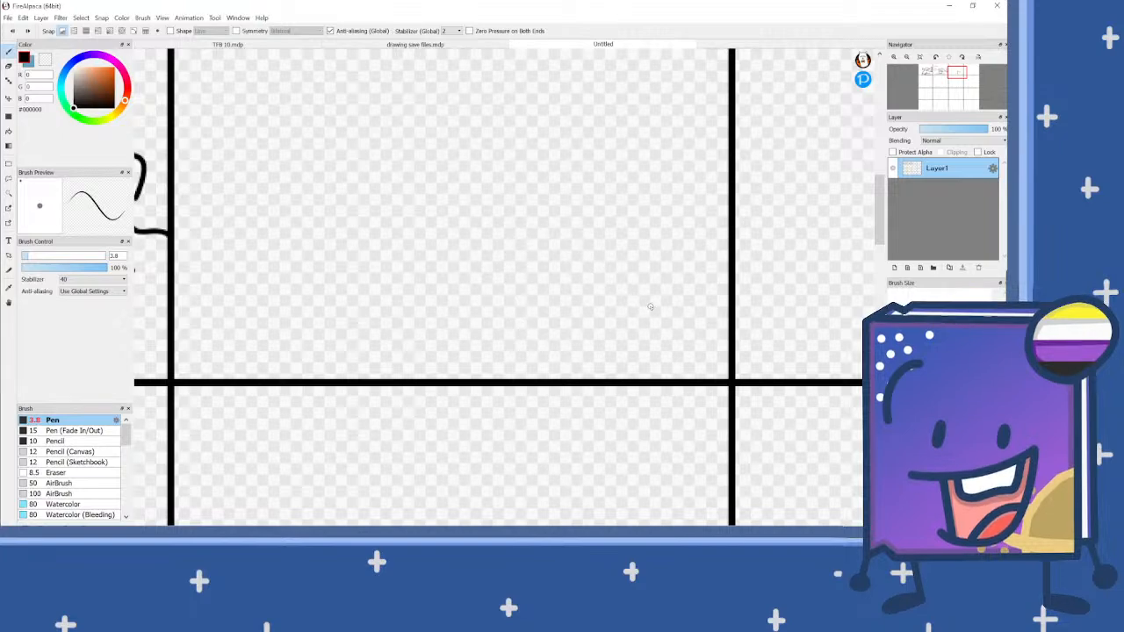
{"action": "scroll", "coordinate": [562, 347], "scroll_direction": "down", "scroll_amount": 2}
{"action": "scroll", "coordinate": [580, 331], "scroll_direction": "up", "scroll_amount": 2}
{"action": "scroll", "coordinate": [584, 349], "scroll_direction": "up", "scroll_amount": 1}
{"action": "mouse_move", "coordinate": [633, 313]}
{"action": "left_mouse_down"}
{"action": "mouse_move", "coordinate": [564, 231]}
{"action": "mouse_move", "coordinate": [468, 205]}
{"action": "mouse_move", "coordinate": [429, 283]}
{"action": "mouse_move", "coordinate": [427, 336]}
{"action": "mouse_move", "coordinate": [447, 387]}
{"action": "left_mouse_up"}
{"action": "scroll", "coordinate": [448, 386], "scroll_direction": "down", "scroll_amount": 1}
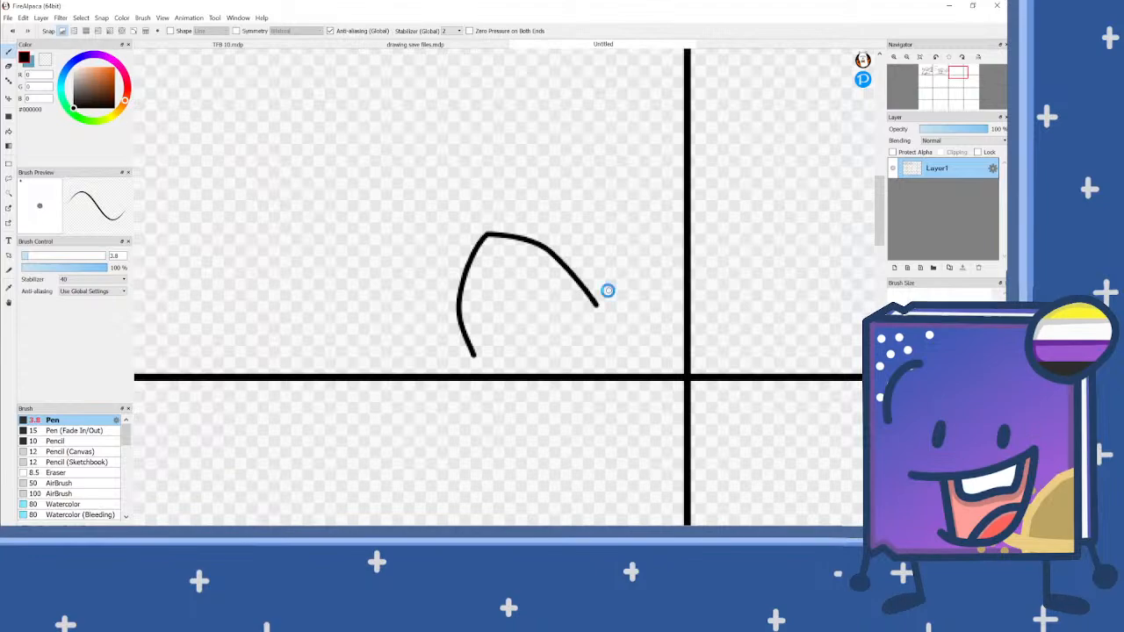
{"action": "scroll", "coordinate": [382, 223], "scroll_direction": "up", "scroll_amount": 2}
{"action": "key", "text": "ctrl+z"}
{"action": "mouse_move", "coordinate": [362, 178]}
{"action": "left_mouse_down"}
{"action": "mouse_move", "coordinate": [324, 296]}
{"action": "mouse_move", "coordinate": [367, 413]}
{"action": "left_mouse_up"}
Step: Draw a rising curve from the arch's lower end and a steep curve crossing its tip up to the third panel's right border, redoing the steep one
{"action": "mouse_move", "coordinate": [566, 282]}
{"action": "left_mouse_down"}
{"action": "mouse_move", "coordinate": [648, 229]}
{"action": "mouse_move", "coordinate": [722, 214]}
{"action": "left_mouse_up"}
{"action": "mouse_move", "coordinate": [704, 290]}
{"action": "left_mouse_down"}
{"action": "mouse_move", "coordinate": [720, 180]}
{"action": "mouse_move", "coordinate": [758, 117]}
{"action": "left_mouse_up"}
{"action": "scroll", "coordinate": [663, 222], "scroll_direction": "down", "scroll_amount": 4}
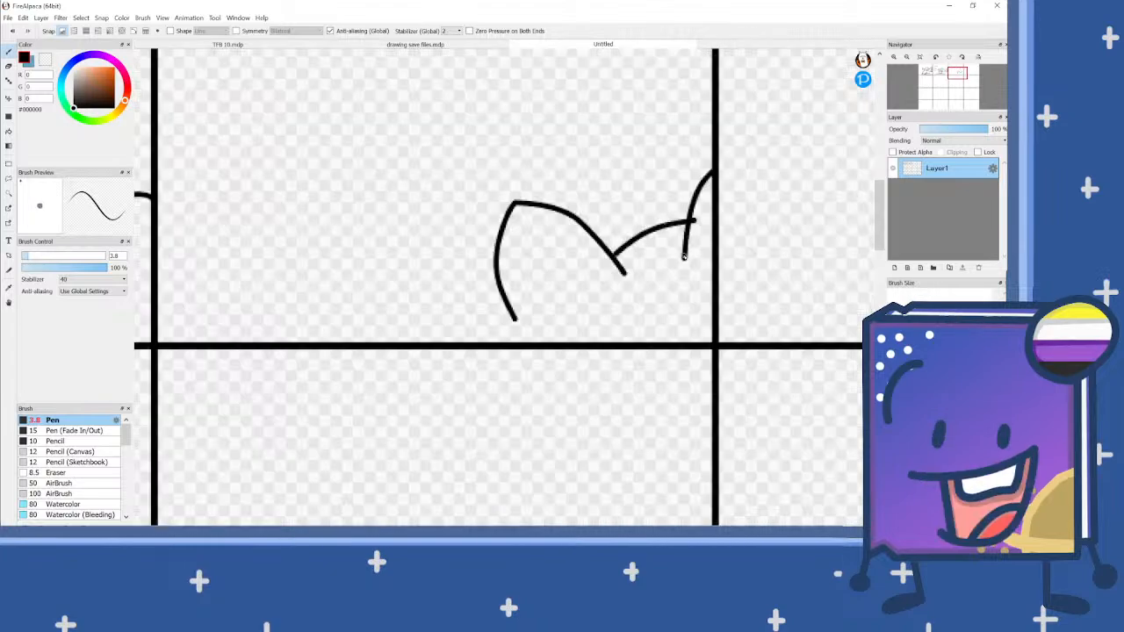
{"action": "scroll", "coordinate": [530, 183], "scroll_direction": "up", "scroll_amount": 2}
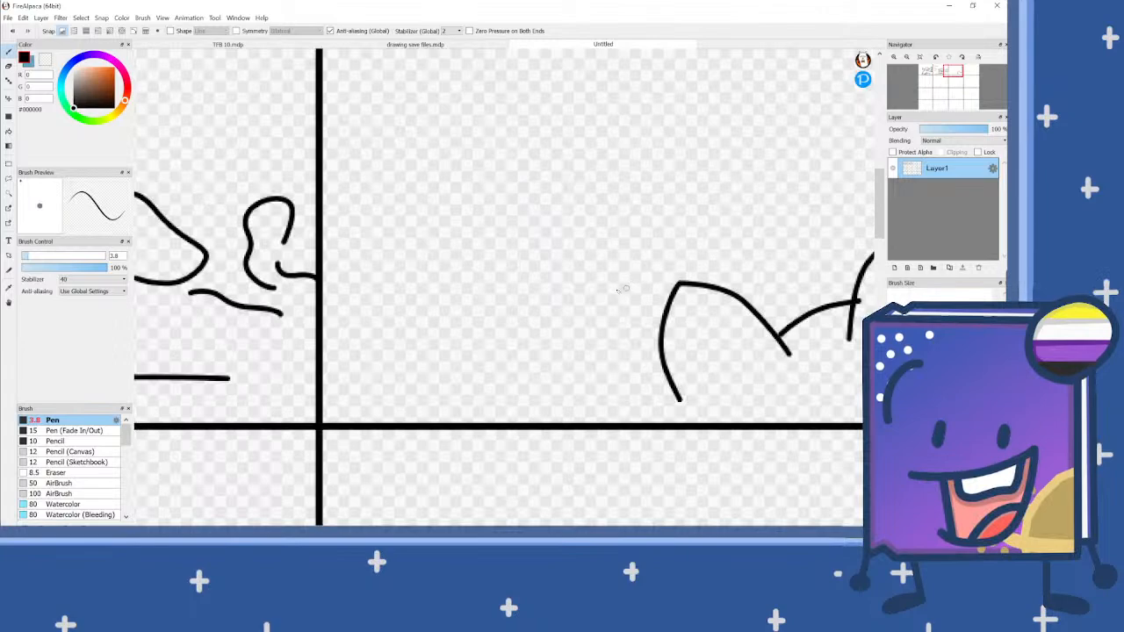
{"action": "scroll", "coordinate": [501, 317], "scroll_direction": "down", "scroll_amount": 2}
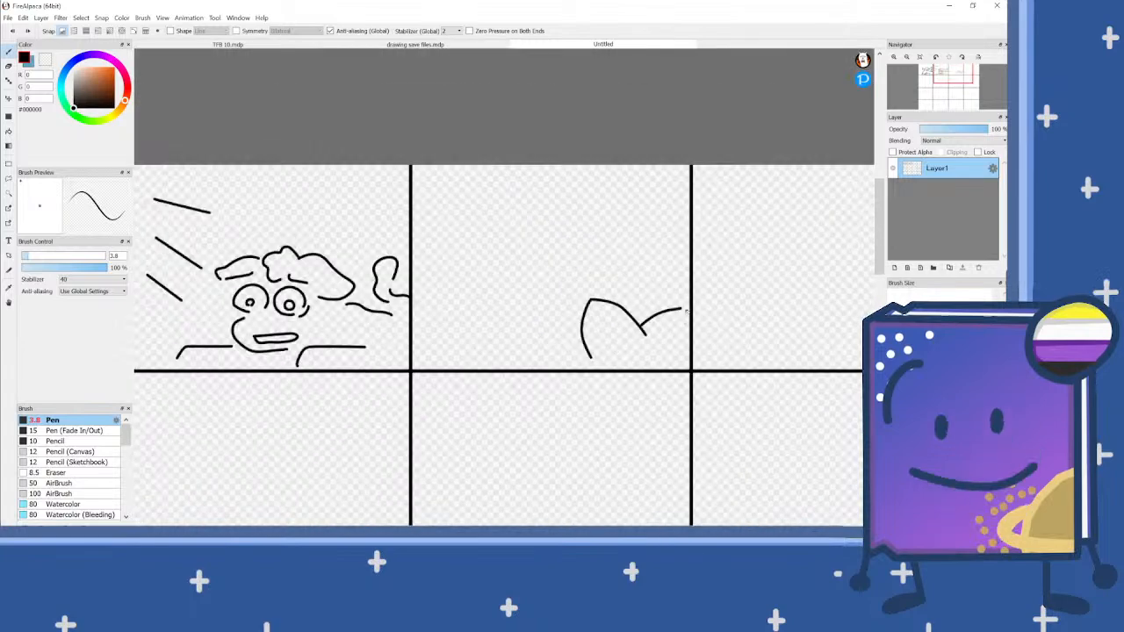
{"action": "scroll", "coordinate": [670, 324], "scroll_direction": "up", "scroll_amount": 2}
{"action": "left_click_drag", "start_coordinate": [670, 312], "coordinate": [687, 210]}
{"action": "key", "text": "ctrl+z"}
{"action": "left_click_drag", "start_coordinate": [673, 336], "coordinate": [695, 235]}
{"action": "scroll", "coordinate": [659, 293], "scroll_direction": "down", "scroll_amount": 3}
{"action": "scroll", "coordinate": [600, 292], "scroll_direction": "up", "scroll_amount": 3}
Step: Set the colour to dark grey #5C5C5C and outline a large jagged opening with a flat base behind the arch in the third panel
{"action": "left_click_drag", "start_coordinate": [74, 107], "coordinate": [73, 93]}
{"action": "scroll", "coordinate": [438, 266], "scroll_direction": "down", "scroll_amount": 3}
{"action": "scroll", "coordinate": [421, 288], "scroll_direction": "up", "scroll_amount": 2}
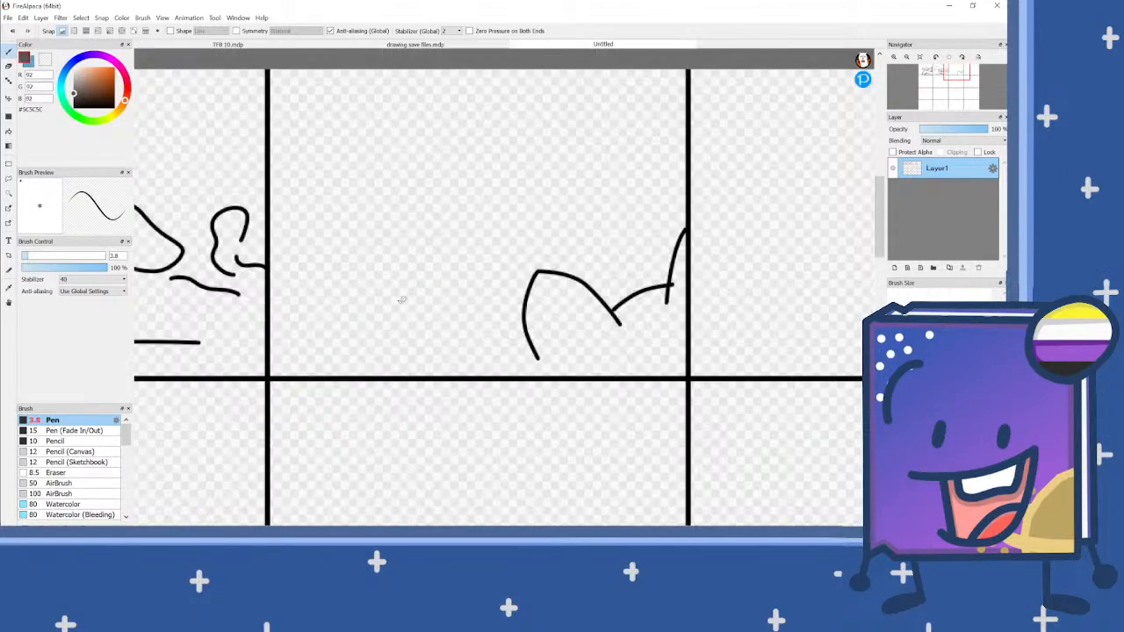
{"action": "mouse_move", "coordinate": [336, 314]}
{"action": "left_mouse_down"}
{"action": "mouse_move", "coordinate": [489, 295]}
{"action": "mouse_move", "coordinate": [518, 312]}
{"action": "left_mouse_up"}
{"action": "mouse_move", "coordinate": [339, 308]}
{"action": "left_mouse_down"}
{"action": "mouse_move", "coordinate": [319, 214]}
{"action": "mouse_move", "coordinate": [360, 130]}
{"action": "mouse_move", "coordinate": [407, 79]}
{"action": "mouse_move", "coordinate": [546, 75]}
{"action": "mouse_move", "coordinate": [595, 95]}
{"action": "mouse_move", "coordinate": [589, 108]}
{"action": "mouse_move", "coordinate": [619, 142]}
{"action": "mouse_move", "coordinate": [601, 204]}
{"action": "mouse_move", "coordinate": [621, 279]}
{"action": "left_mouse_up"}
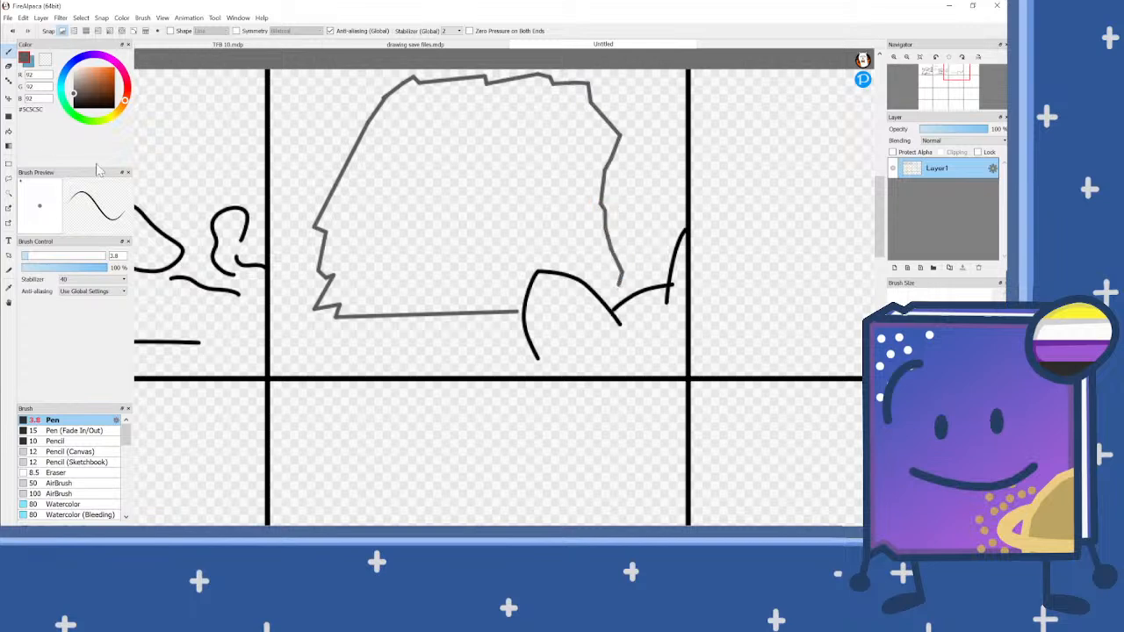
Step: In black, draw a cat's head outline with one pointed ear inside the jagged opening's left edge, plus wavy chest fur below the jaw
{"action": "left_click_drag", "start_coordinate": [85, 98], "coordinate": [73, 107]}
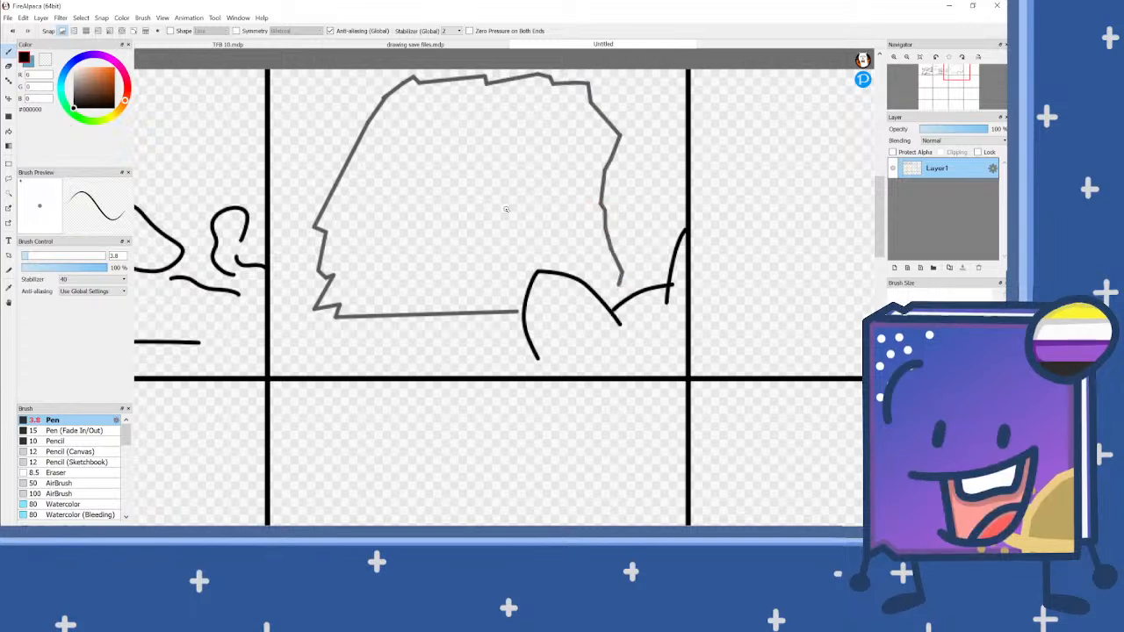
{"action": "scroll", "coordinate": [451, 242], "scroll_direction": "up", "scroll_amount": 1}
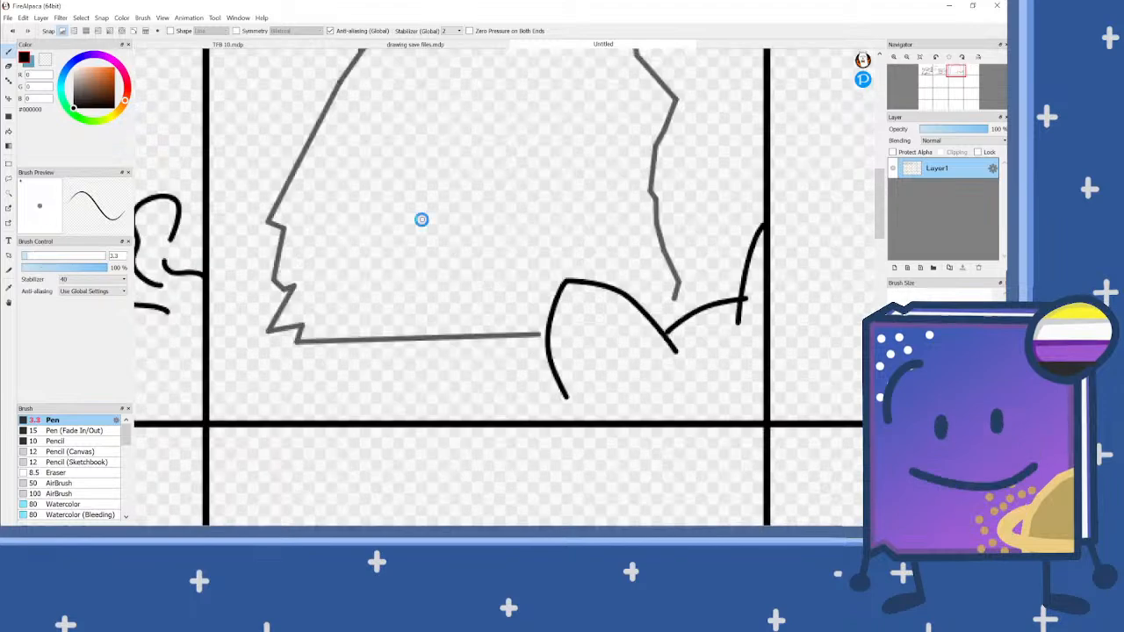
{"action": "scroll", "coordinate": [421, 219], "scroll_direction": "up", "scroll_amount": 1}
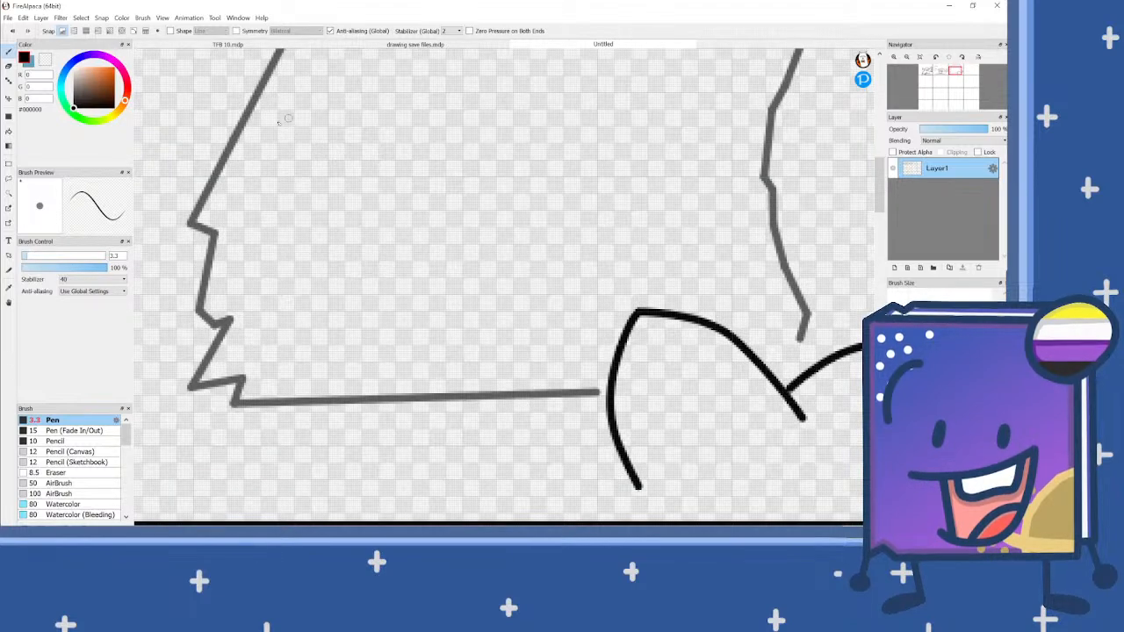
{"action": "mouse_move", "coordinate": [270, 123]}
{"action": "left_mouse_down"}
{"action": "mouse_move", "coordinate": [340, 136]}
{"action": "mouse_move", "coordinate": [323, 106]}
{"action": "mouse_move", "coordinate": [391, 68]}
{"action": "mouse_move", "coordinate": [407, 92]}
{"action": "mouse_move", "coordinate": [392, 146]}
{"action": "mouse_move", "coordinate": [421, 239]}
{"action": "mouse_move", "coordinate": [398, 300]}
{"action": "mouse_move", "coordinate": [369, 325]}
{"action": "mouse_move", "coordinate": [275, 311]}
{"action": "left_mouse_up"}
{"action": "scroll", "coordinate": [345, 214], "scroll_direction": "up", "scroll_amount": 1}
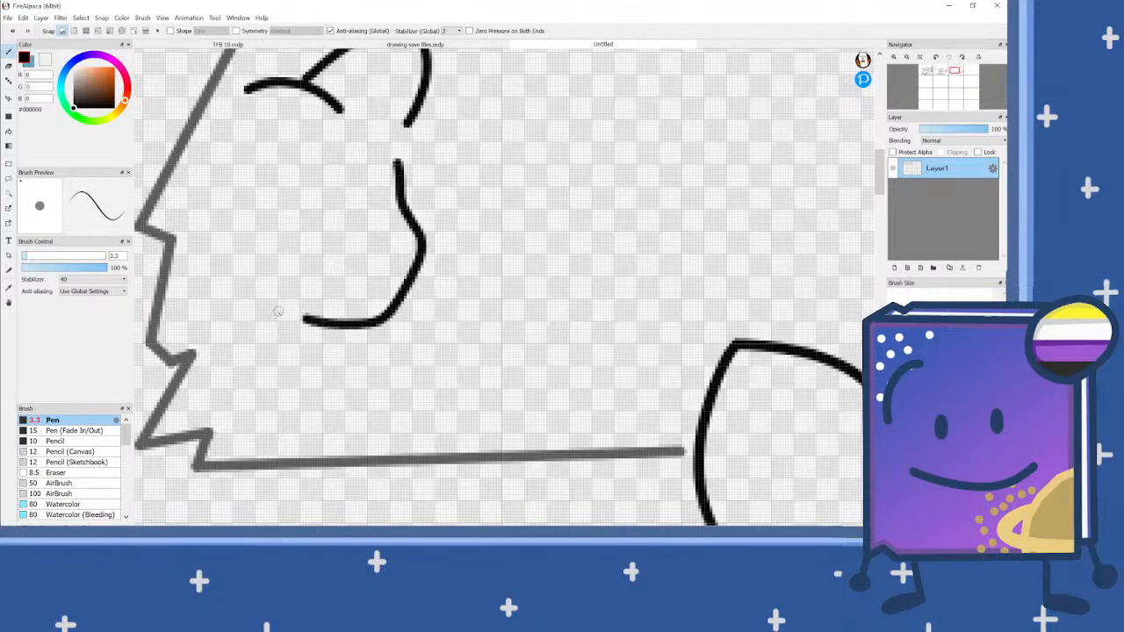
{"action": "scroll", "coordinate": [451, 230], "scroll_direction": "down", "scroll_amount": 2}
{"action": "scroll", "coordinate": [381, 295], "scroll_direction": "up", "scroll_amount": 3}
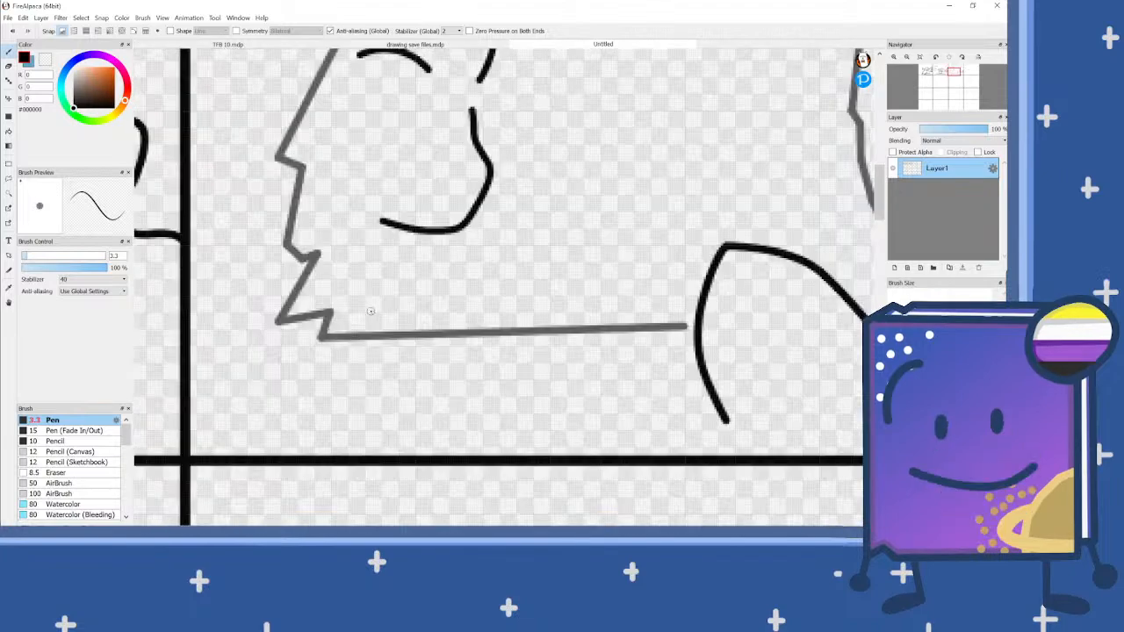
{"action": "mouse_move", "coordinate": [409, 151]}
{"action": "left_mouse_down"}
{"action": "mouse_move", "coordinate": [437, 167]}
{"action": "mouse_move", "coordinate": [434, 184]}
{"action": "mouse_move", "coordinate": [412, 186]}
{"action": "mouse_move", "coordinate": [418, 217]}
{"action": "mouse_move", "coordinate": [401, 227]}
{"action": "mouse_move", "coordinate": [373, 217]}
{"action": "mouse_move", "coordinate": [363, 238]}
{"action": "mouse_move", "coordinate": [338, 247]}
{"action": "mouse_move", "coordinate": [284, 238]}
{"action": "left_mouse_up"}
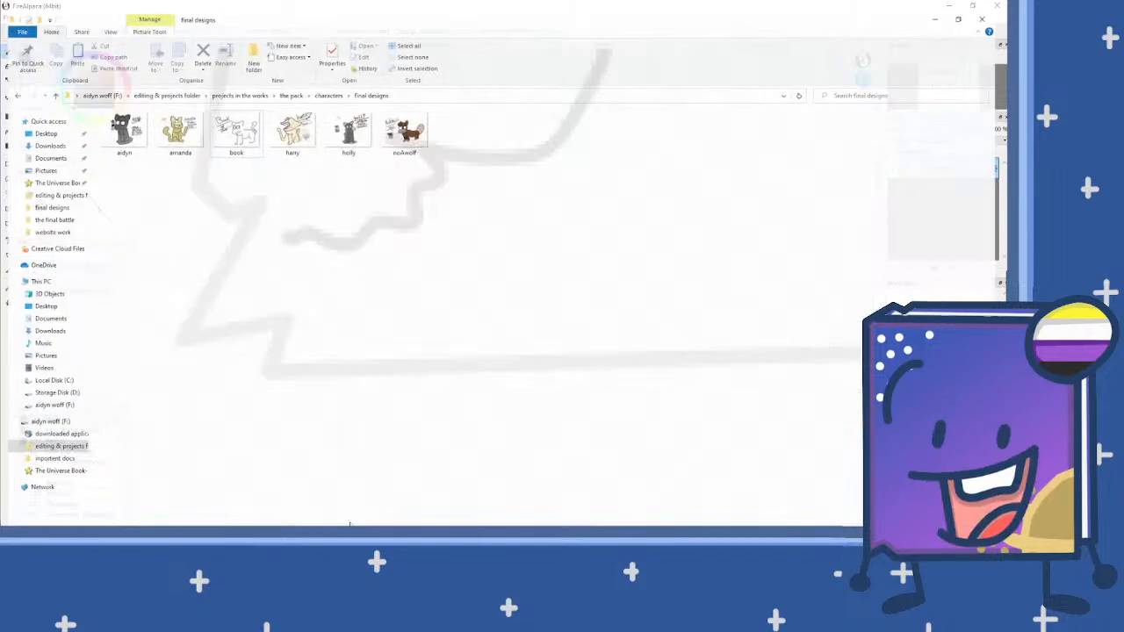
Step: View the amanda.png reference in the final designs folder, enlarge the folder's thumbnails, and return to the FireAlpaca drawing
{"action": "double_click", "coordinate": [175, 120]}
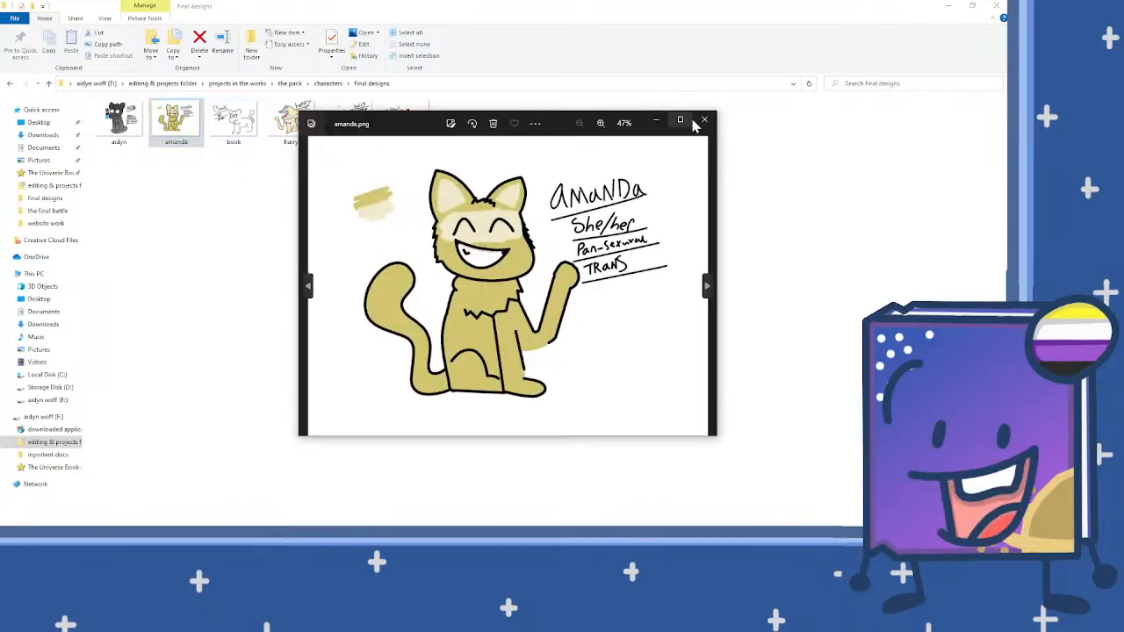
{"action": "left_click", "coordinate": [703, 121]}
{"action": "scroll", "coordinate": [414, 300], "scroll_direction": "up", "scroll_amount": 5, "text": "ctrl"}
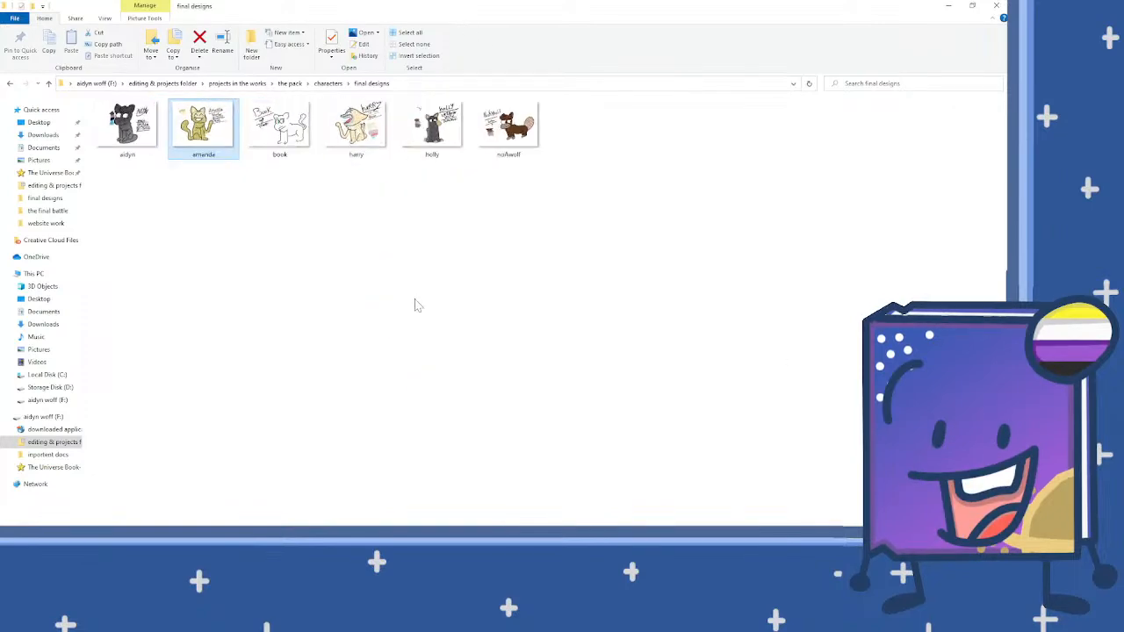
{"action": "left_click_drag", "start_coordinate": [575, 7], "coordinate": [558, 85]}
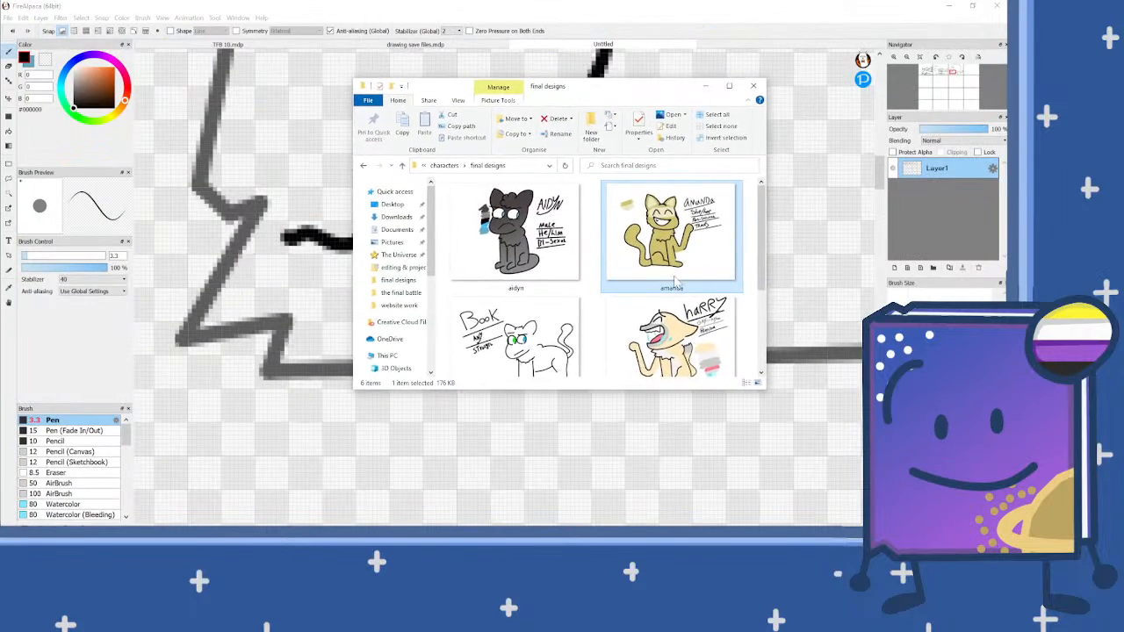
{"action": "left_click", "coordinate": [702, 6]}
Step: Draw a straight front leg with a rounded paw below the cat's chest fur, undoing a stray stroke
{"action": "scroll", "coordinate": [414, 281], "scroll_direction": "down", "scroll_amount": 1}
{"action": "scroll", "coordinate": [412, 281], "scroll_direction": "down", "scroll_amount": 2}
{"action": "scroll", "coordinate": [402, 284], "scroll_direction": "up", "scroll_amount": 2}
{"action": "mouse_move", "coordinate": [384, 248]}
{"action": "left_mouse_down"}
{"action": "mouse_move", "coordinate": [395, 330]}
{"action": "mouse_move", "coordinate": [424, 353]}
{"action": "mouse_move", "coordinate": [339, 326]}
{"action": "mouse_move", "coordinate": [434, 338]}
{"action": "mouse_move", "coordinate": [430, 359]}
{"action": "mouse_move", "coordinate": [408, 371]}
{"action": "mouse_move", "coordinate": [325, 356]}
{"action": "left_mouse_up"}
{"action": "scroll", "coordinate": [389, 290], "scroll_direction": "up", "scroll_amount": 1}
{"action": "key", "text": "ctrl+z"}
{"action": "scroll", "coordinate": [412, 299], "scroll_direction": "down", "scroll_amount": 4}
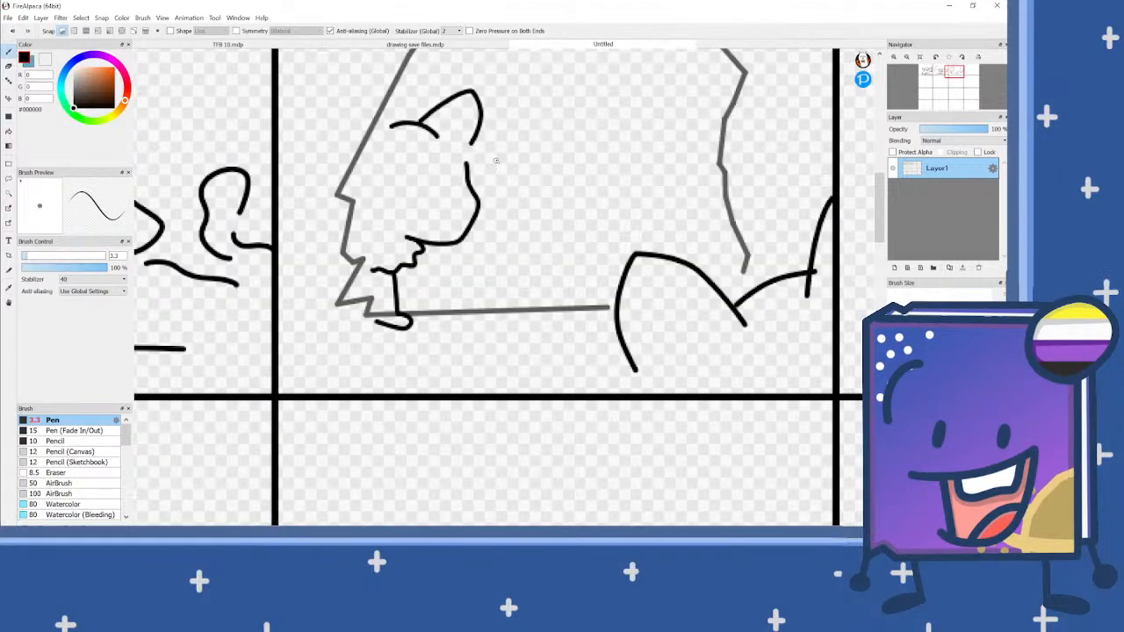
Step: Add a short curved ear line at the left end of the cat's forehead and two large round eyes beneath it
{"action": "scroll", "coordinate": [390, 123], "scroll_direction": "up", "scroll_amount": 2}
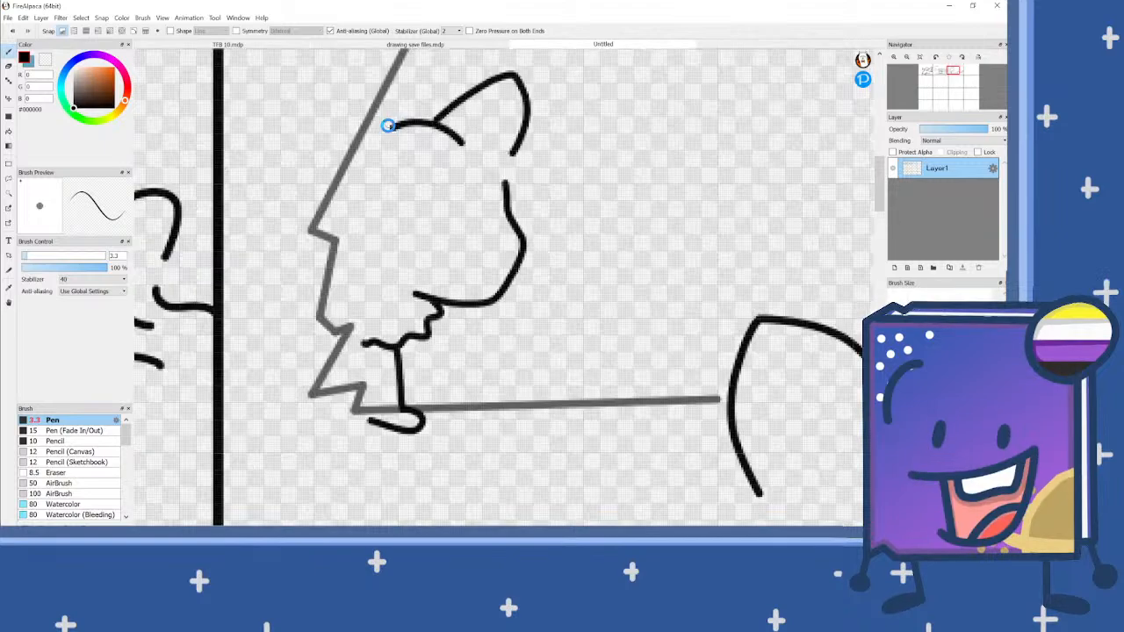
{"action": "left_click_drag", "start_coordinate": [399, 151], "coordinate": [376, 125]}
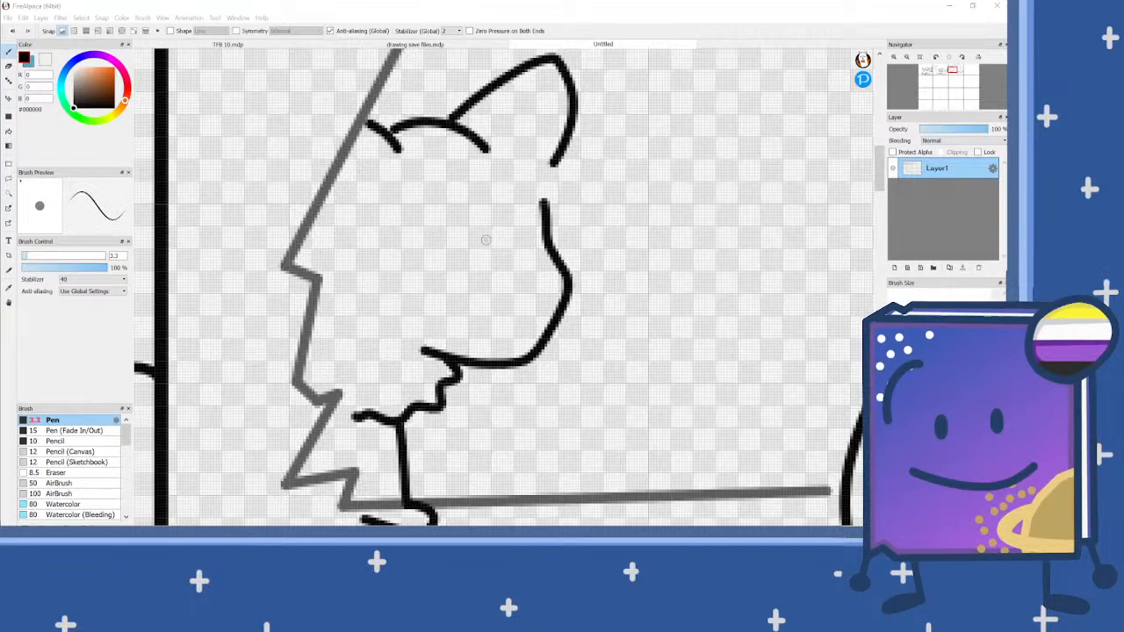
{"action": "scroll", "coordinate": [482, 232], "scroll_direction": "up", "scroll_amount": 1}
{"action": "mouse_move", "coordinate": [504, 269]}
{"action": "left_mouse_down"}
{"action": "mouse_move", "coordinate": [421, 247]}
{"action": "mouse_move", "coordinate": [442, 174]}
{"action": "mouse_move", "coordinate": [492, 140]}
{"action": "mouse_move", "coordinate": [534, 158]}
{"action": "mouse_move", "coordinate": [549, 188]}
{"action": "mouse_move", "coordinate": [552, 242]}
{"action": "mouse_move", "coordinate": [527, 268]}
{"action": "left_mouse_up"}
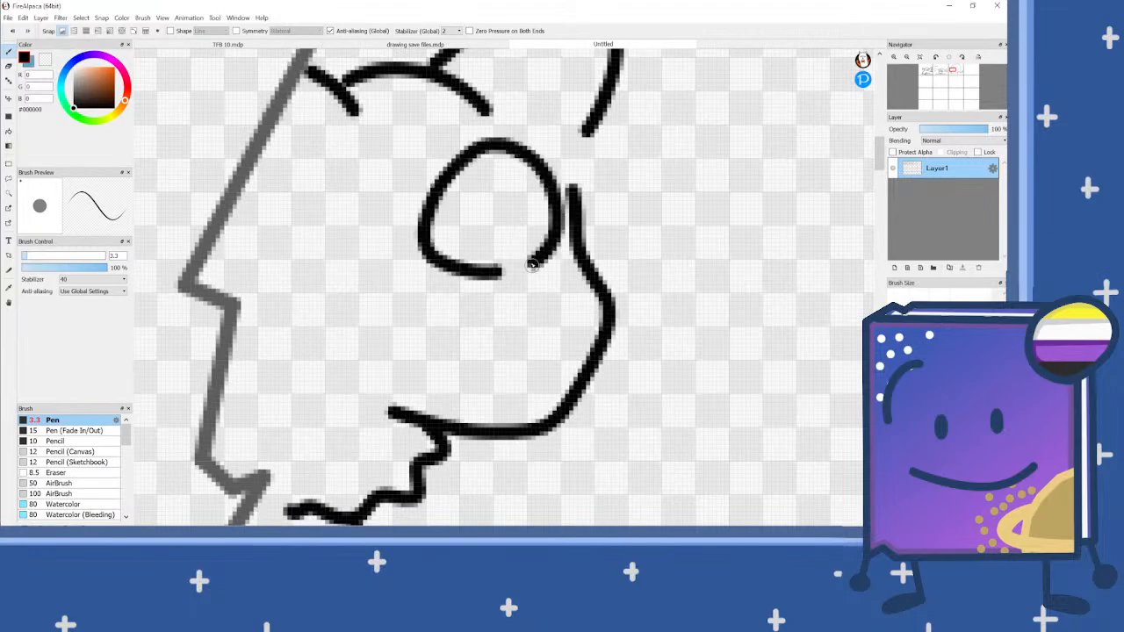
{"action": "scroll", "coordinate": [520, 272], "scroll_direction": "down", "scroll_amount": 2}
{"action": "scroll", "coordinate": [433, 249], "scroll_direction": "up", "scroll_amount": 2}
{"action": "mouse_move", "coordinate": [433, 274]}
{"action": "left_mouse_down"}
{"action": "mouse_move", "coordinate": [352, 269]}
{"action": "mouse_move", "coordinate": [335, 216]}
{"action": "mouse_move", "coordinate": [375, 152]}
{"action": "mouse_move", "coordinate": [411, 143]}
{"action": "mouse_move", "coordinate": [462, 164]}
{"action": "mouse_move", "coordinate": [489, 201]}
{"action": "mouse_move", "coordinate": [480, 256]}
{"action": "mouse_move", "coordinate": [453, 276]}
{"action": "left_mouse_up"}
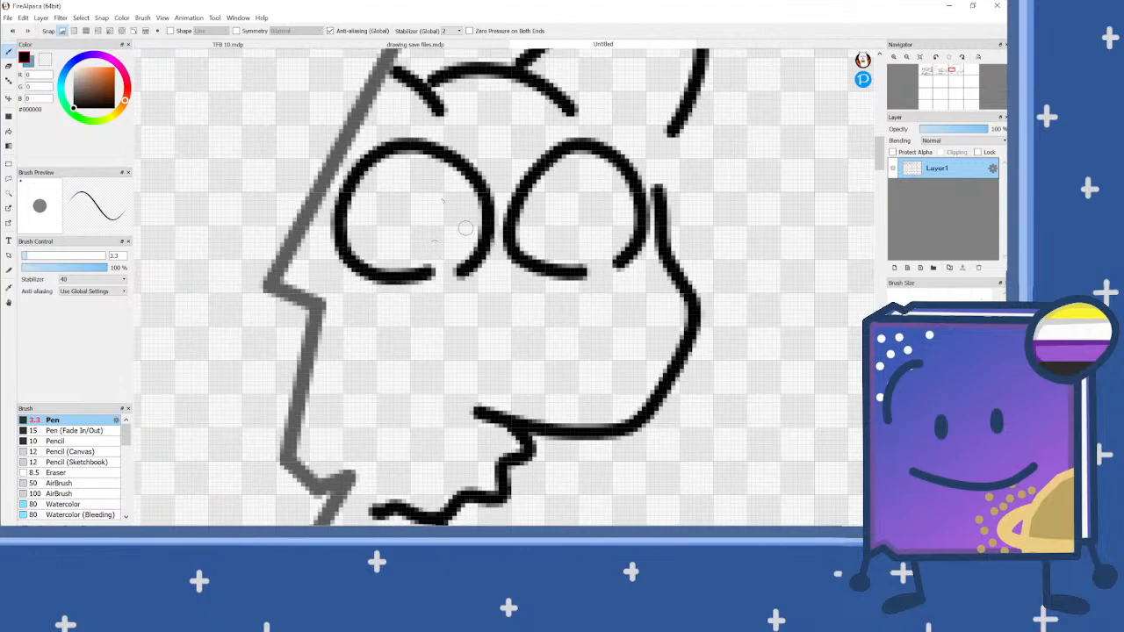
Step: Draw a short inner curve in the cat's pointed ear and a small oval pupil in each eye
{"action": "scroll", "coordinate": [394, 115], "scroll_direction": "down", "scroll_amount": 2}
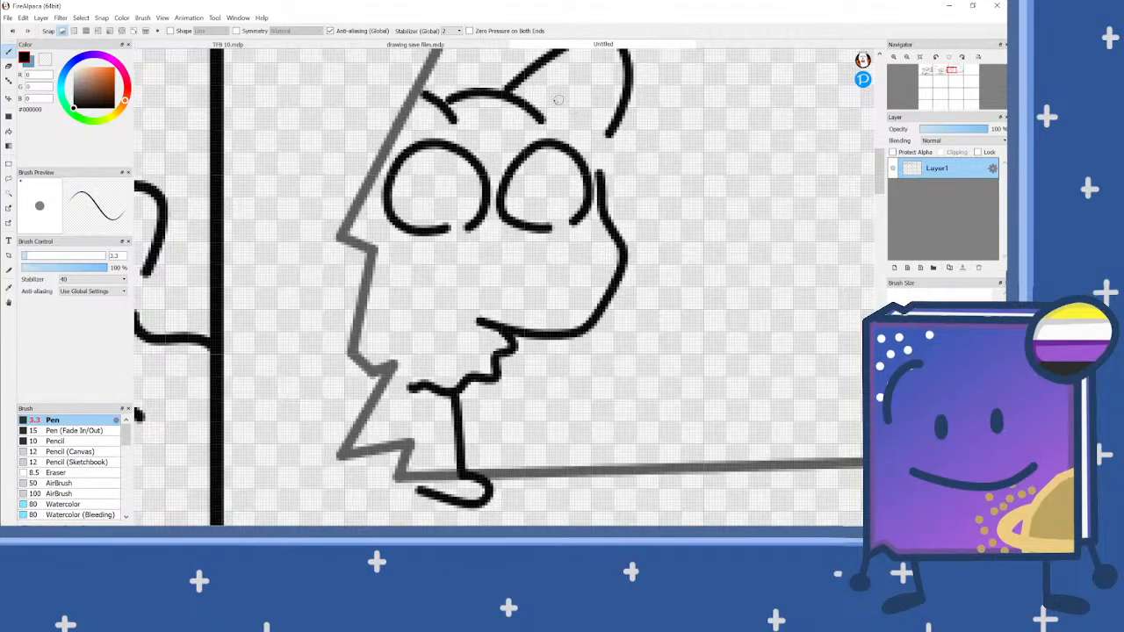
{"action": "scroll", "coordinate": [558, 206], "scroll_direction": "up", "scroll_amount": 2}
{"action": "mouse_move", "coordinate": [554, 180]}
{"action": "left_mouse_down"}
{"action": "mouse_move", "coordinate": [556, 194]}
{"action": "mouse_move", "coordinate": [555, 177]}
{"action": "left_mouse_up"}
{"action": "mouse_move", "coordinate": [411, 181]}
{"action": "left_mouse_down"}
{"action": "mouse_move", "coordinate": [406, 208]}
{"action": "mouse_move", "coordinate": [411, 181]}
{"action": "left_mouse_up"}
{"action": "scroll", "coordinate": [470, 200], "scroll_direction": "down", "scroll_amount": 2}
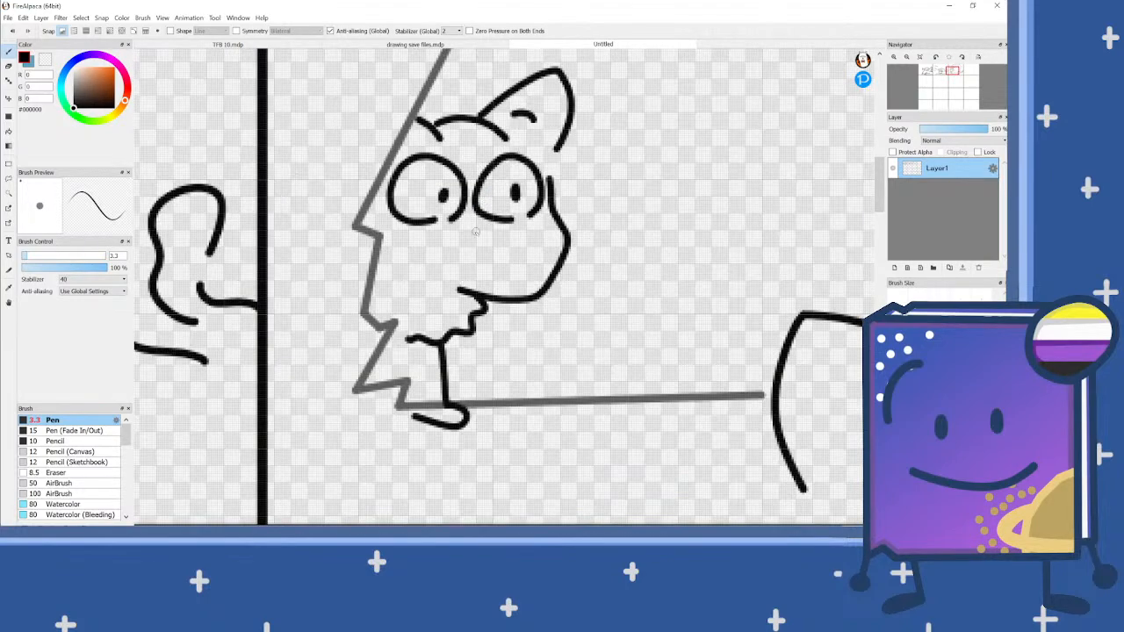
Step: Draw a wide open smiling mouth below the cat's eyes
{"action": "mouse_move", "coordinate": [412, 235]}
{"action": "left_mouse_down"}
{"action": "mouse_move", "coordinate": [453, 248]}
{"action": "mouse_move", "coordinate": [501, 237]}
{"action": "left_mouse_up"}
{"action": "mouse_move", "coordinate": [415, 238]}
{"action": "left_mouse_down"}
{"action": "mouse_move", "coordinate": [419, 275]}
{"action": "mouse_move", "coordinate": [442, 286]}
{"action": "mouse_move", "coordinate": [503, 234]}
{"action": "left_mouse_up"}
{"action": "scroll", "coordinate": [472, 221], "scroll_direction": "down", "scroll_amount": 2}
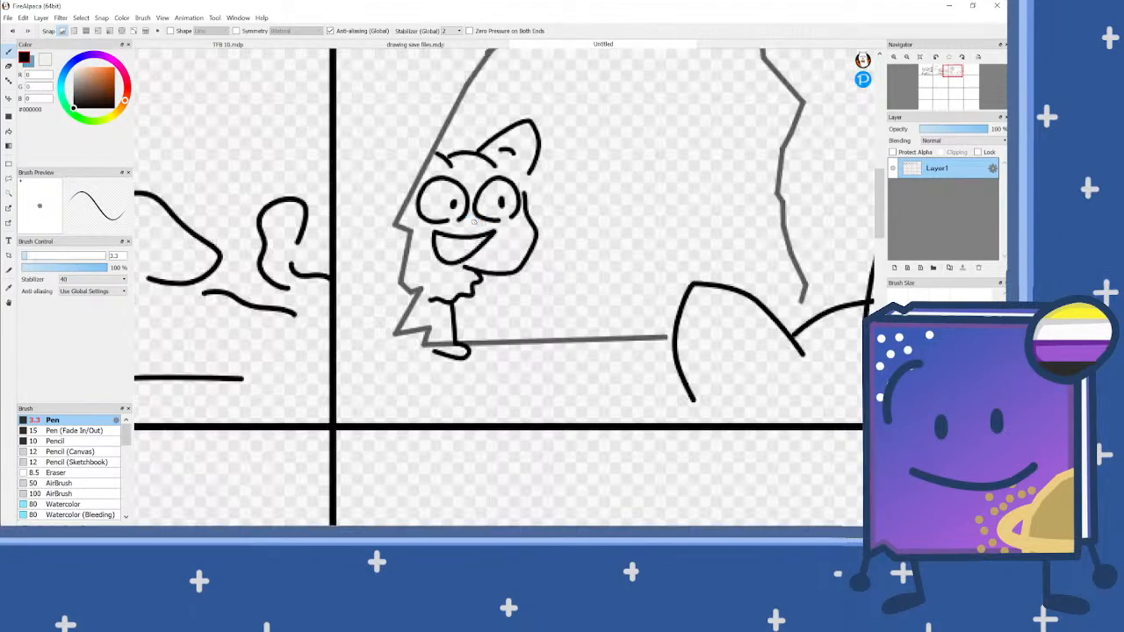
{"action": "scroll", "coordinate": [472, 220], "scroll_direction": "down", "scroll_amount": 2}
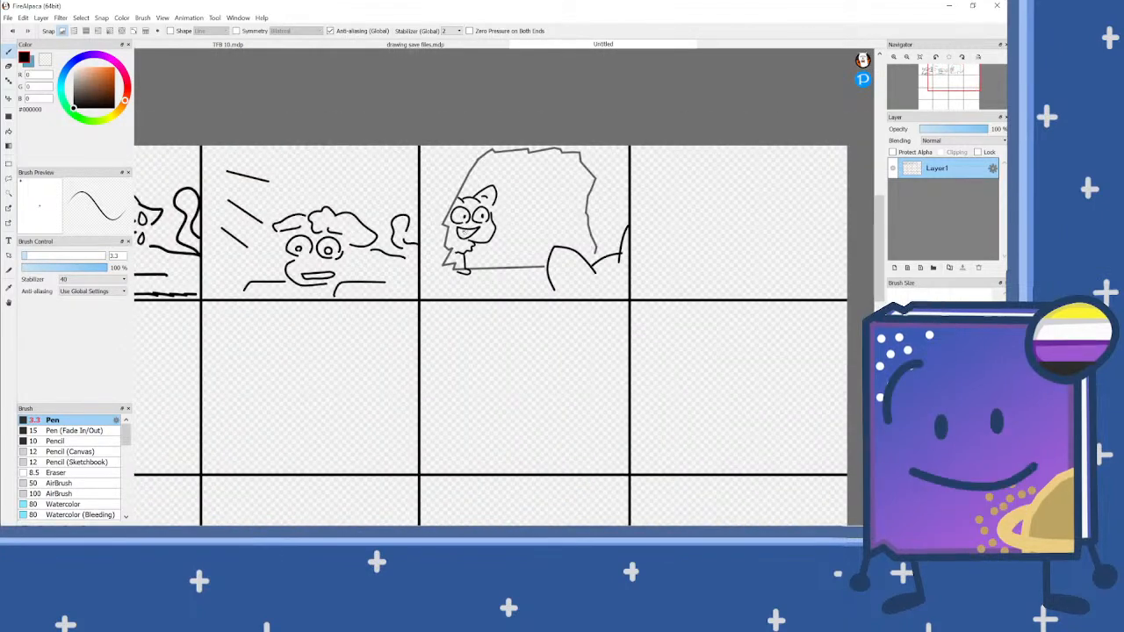
Step: Capture a screen snip of the second panel's character from its shoulders up to its hair and tail
{"action": "scroll", "coordinate": [266, 257], "scroll_direction": "up", "scroll_amount": 2}
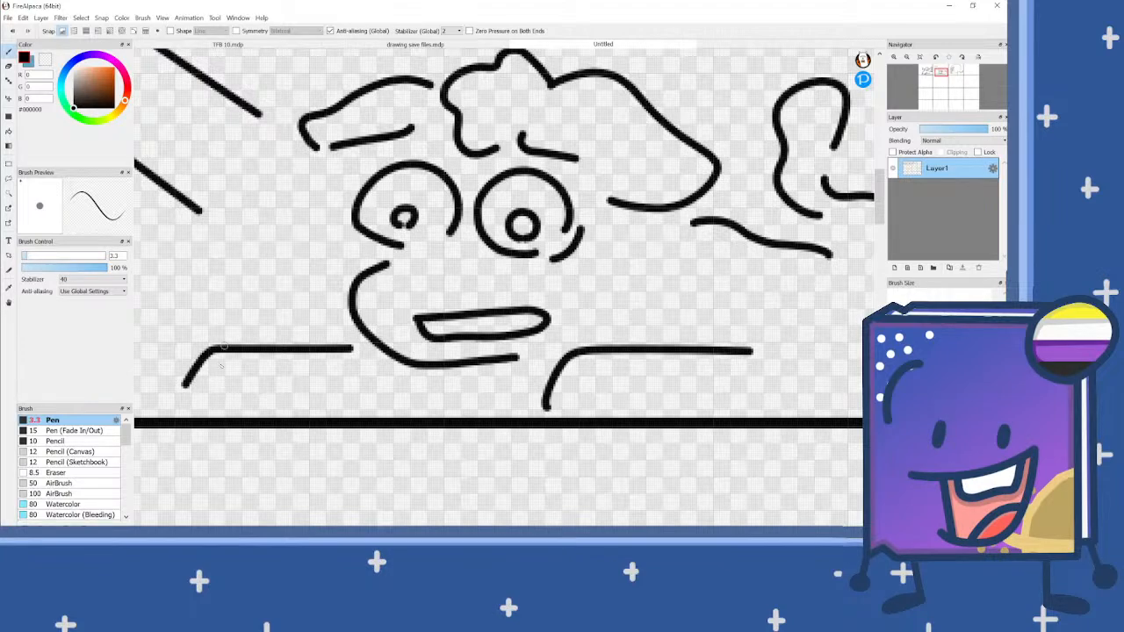
{"action": "key", "text": "super+shift+s"}
{"action": "mouse_move", "coordinate": [173, 417]}
{"action": "left_mouse_down"}
{"action": "mouse_move", "coordinate": [687, 132]}
{"action": "mouse_move", "coordinate": [852, 57]}
{"action": "left_mouse_up"}
{"action": "left_click", "coordinate": [875, 8]}
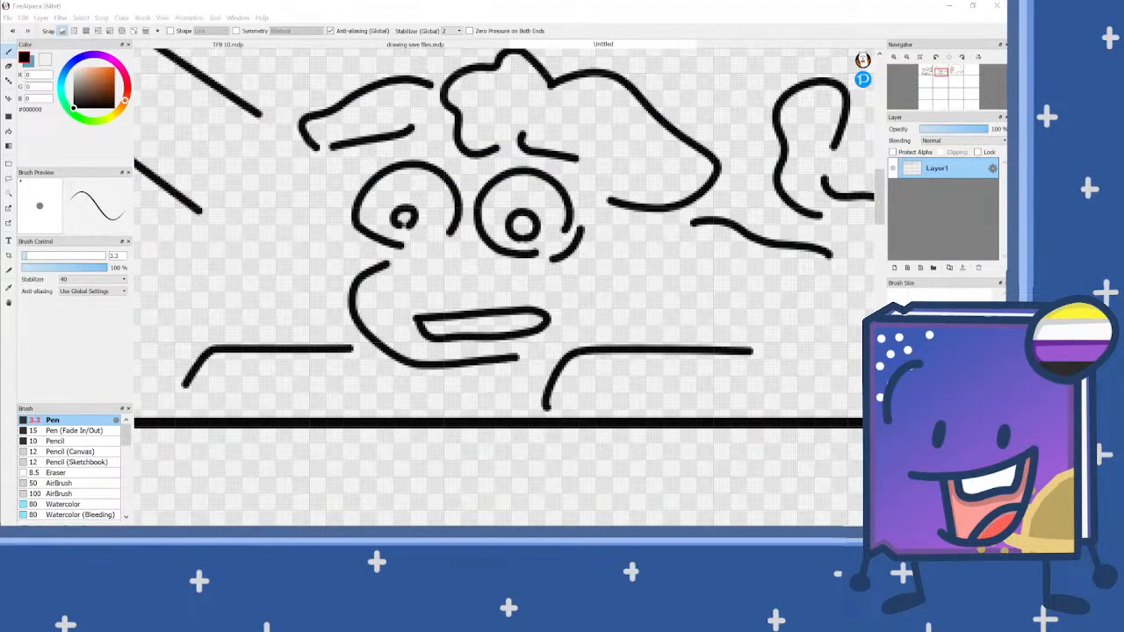
{"action": "left_click", "coordinate": [719, 5]}
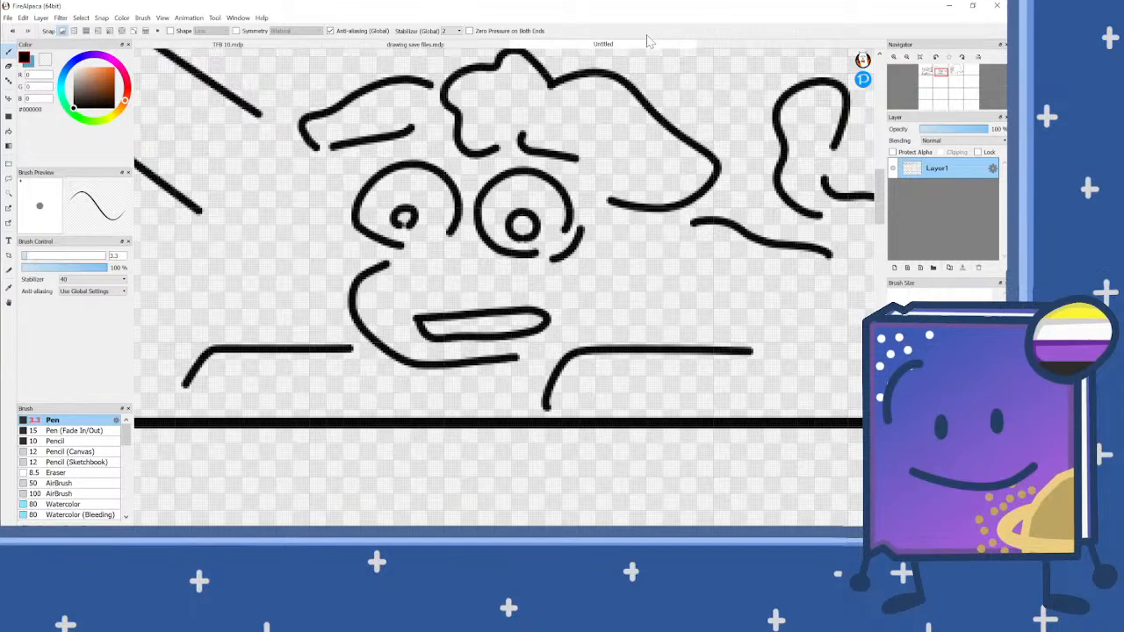
{"action": "scroll", "coordinate": [492, 363], "scroll_direction": "down", "scroll_amount": 2}
{"action": "scroll", "coordinate": [490, 364], "scroll_direction": "down", "scroll_amount": 2}
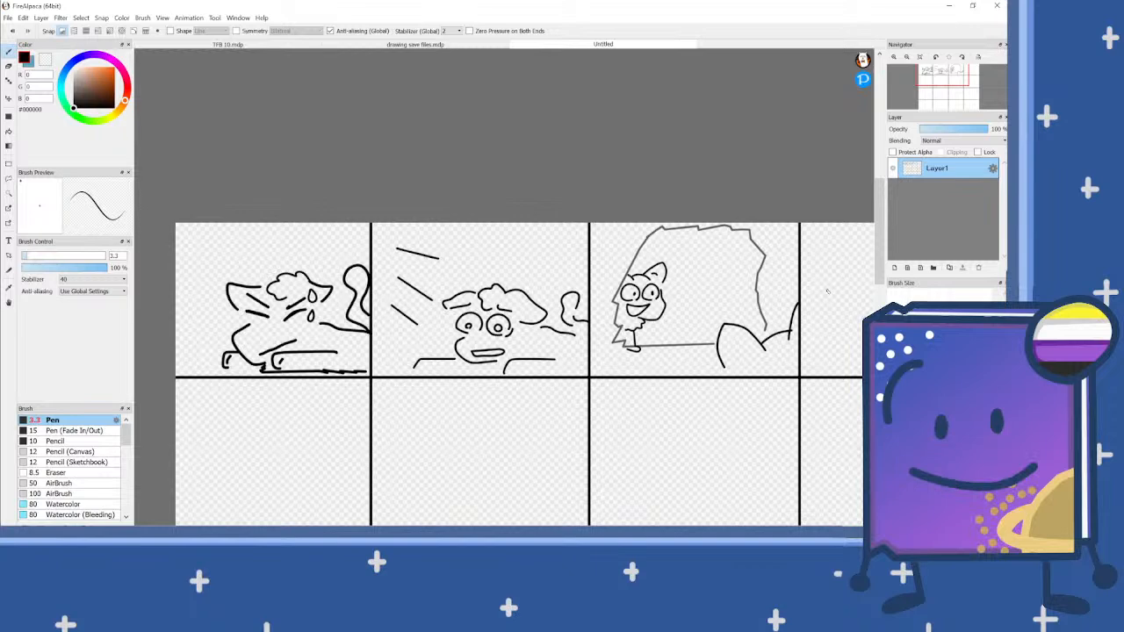
{"action": "scroll", "coordinate": [490, 364], "scroll_direction": "down", "scroll_amount": 2}
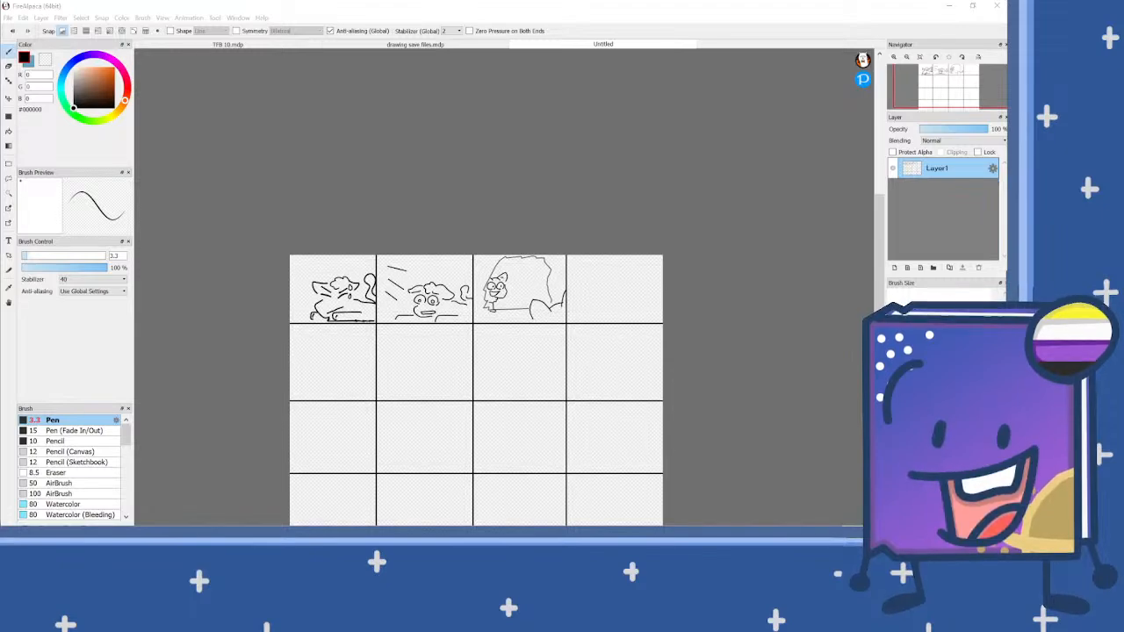
{"action": "scroll", "coordinate": [371, 293], "scroll_direction": "up", "scroll_amount": 3}
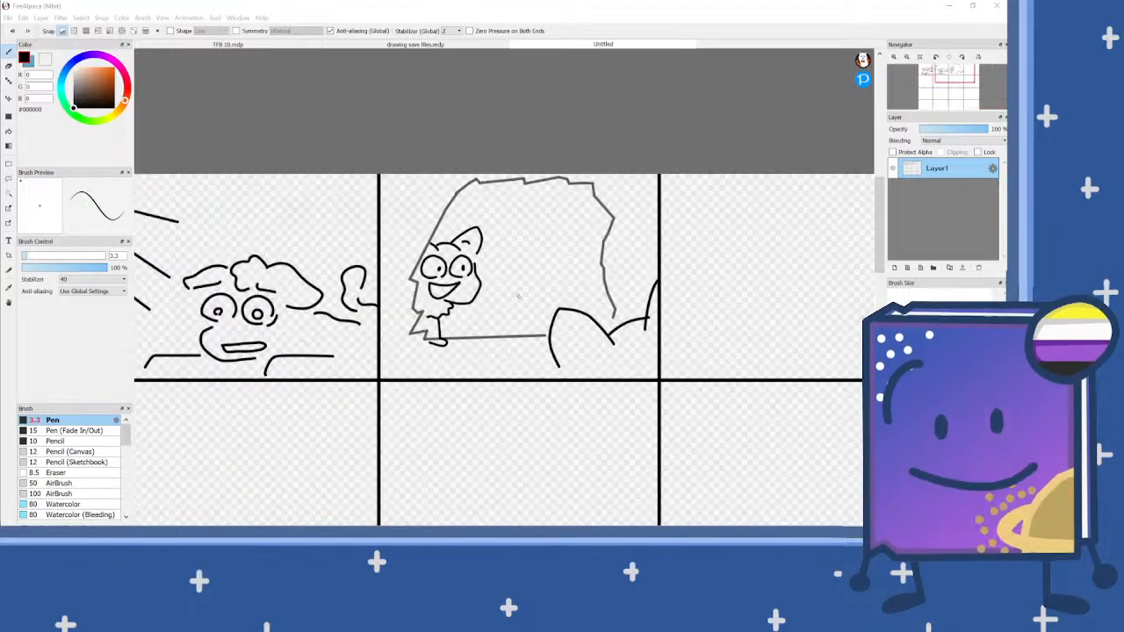
{"action": "scroll", "coordinate": [371, 293], "scroll_direction": "down", "scroll_amount": 1}
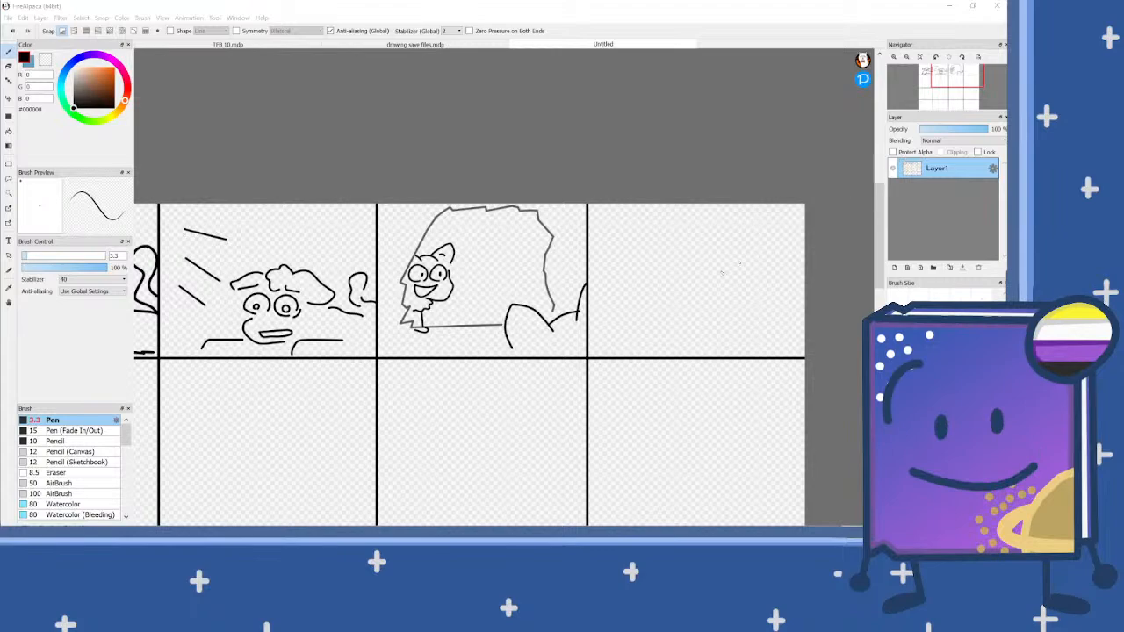
{"action": "scroll", "coordinate": [553, 329], "scroll_direction": "up", "scroll_amount": 1}
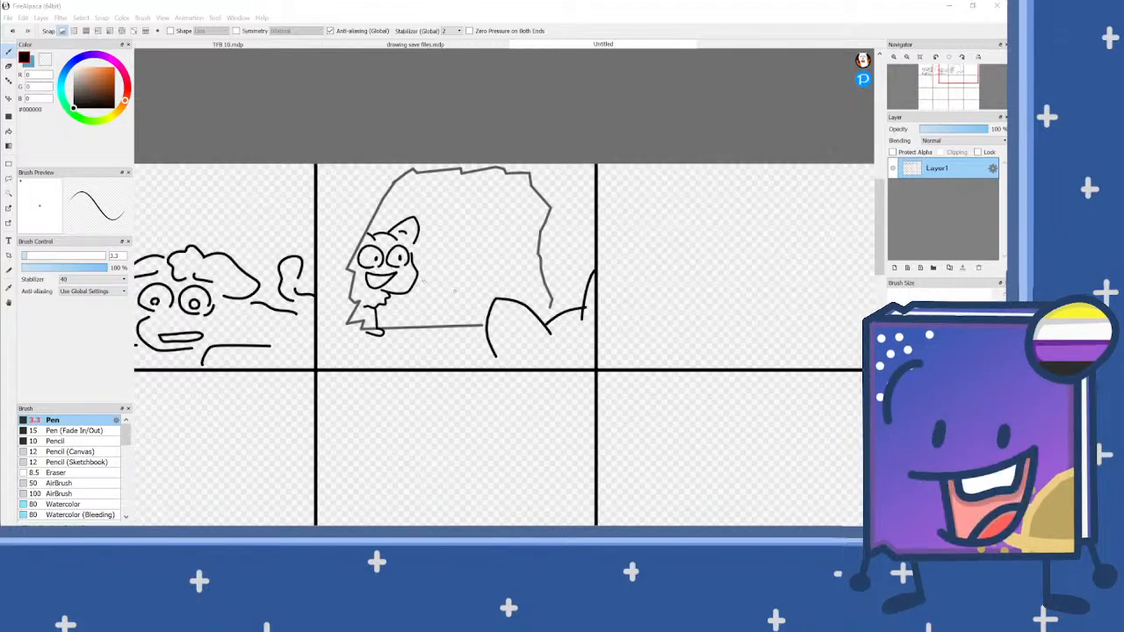
{"action": "scroll", "coordinate": [564, 282], "scroll_direction": "down", "scroll_amount": 1}
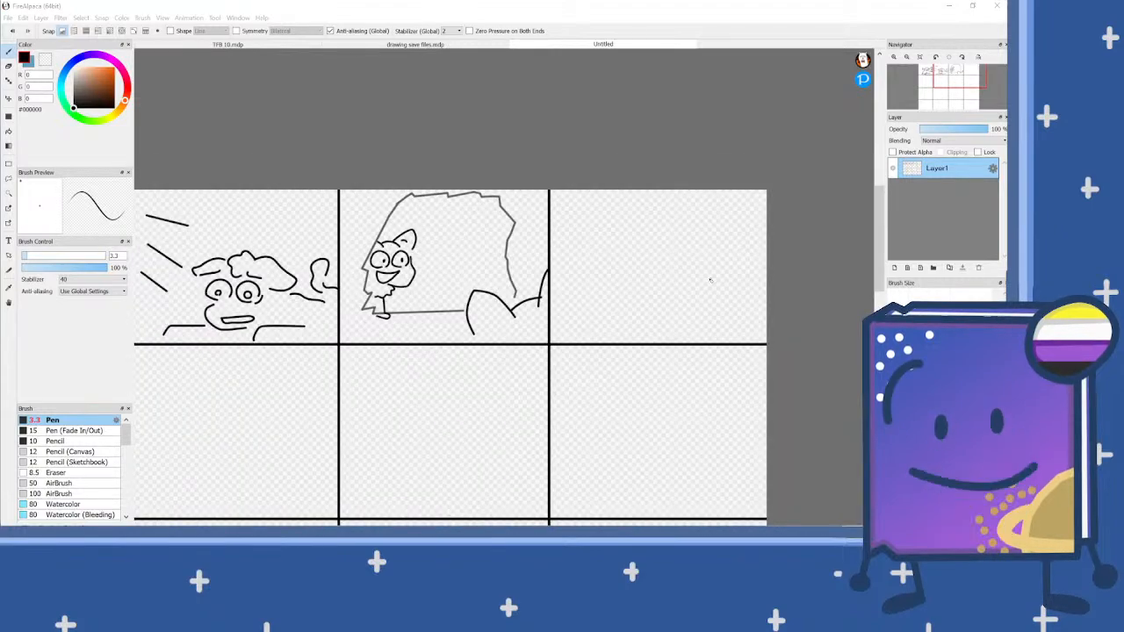
{"action": "scroll", "coordinate": [540, 232], "scroll_direction": "down", "scroll_amount": 1}
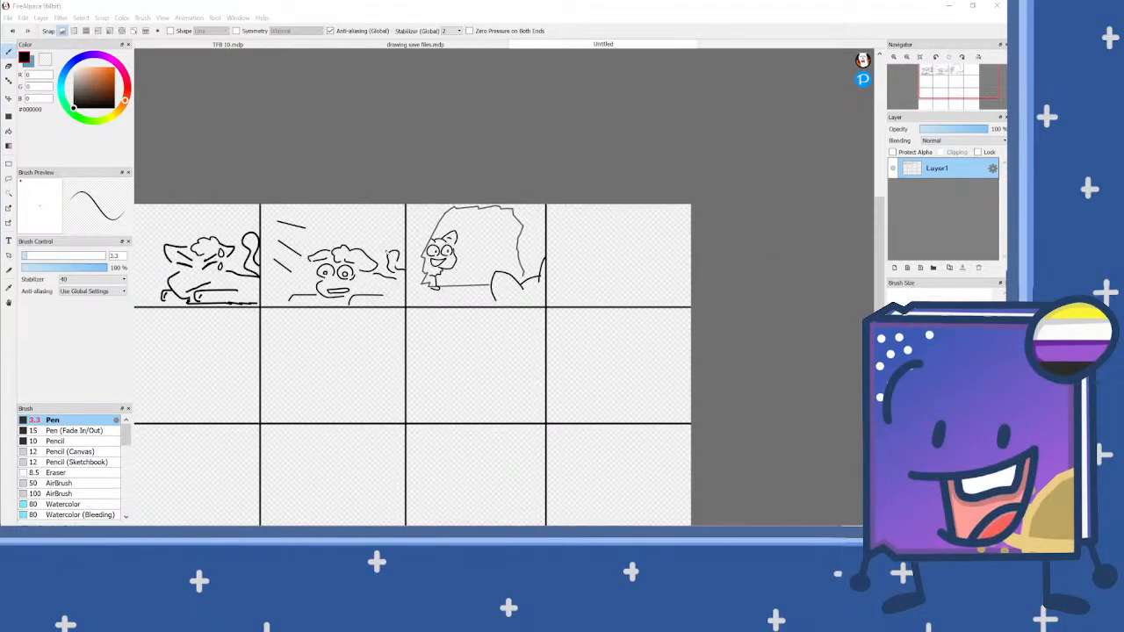
Step: Draw a curved cheek line for a new character's face in the top row's fourth panel
{"action": "scroll", "coordinate": [675, 266], "scroll_direction": "up", "scroll_amount": 1}
{"action": "scroll", "coordinate": [675, 266], "scroll_direction": "down", "scroll_amount": 1}
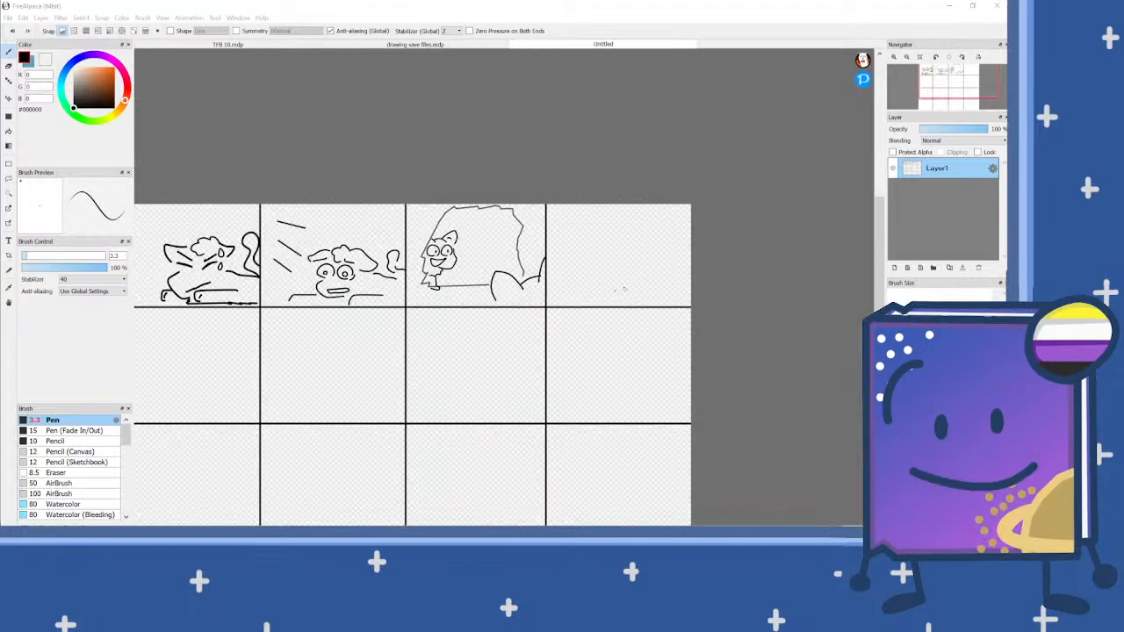
{"action": "scroll", "coordinate": [620, 288], "scroll_direction": "up", "scroll_amount": 2}
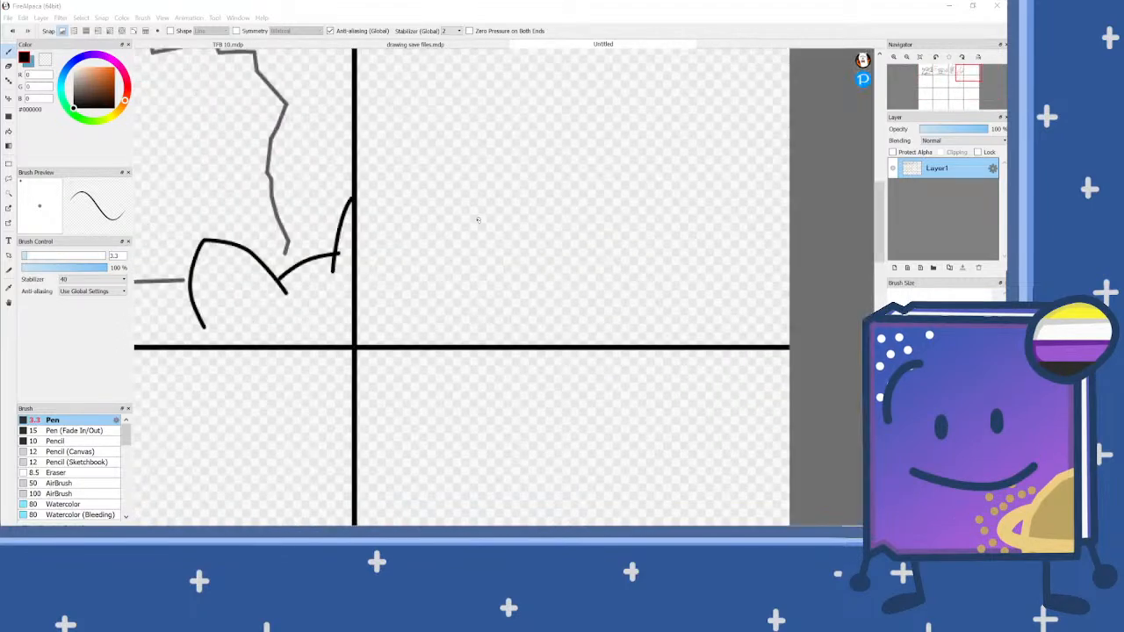
{"action": "mouse_move", "coordinate": [464, 219]}
{"action": "left_mouse_down"}
{"action": "mouse_move", "coordinate": [442, 250]}
{"action": "mouse_move", "coordinate": [461, 295]}
{"action": "mouse_move", "coordinate": [475, 295]}
{"action": "left_mouse_up"}
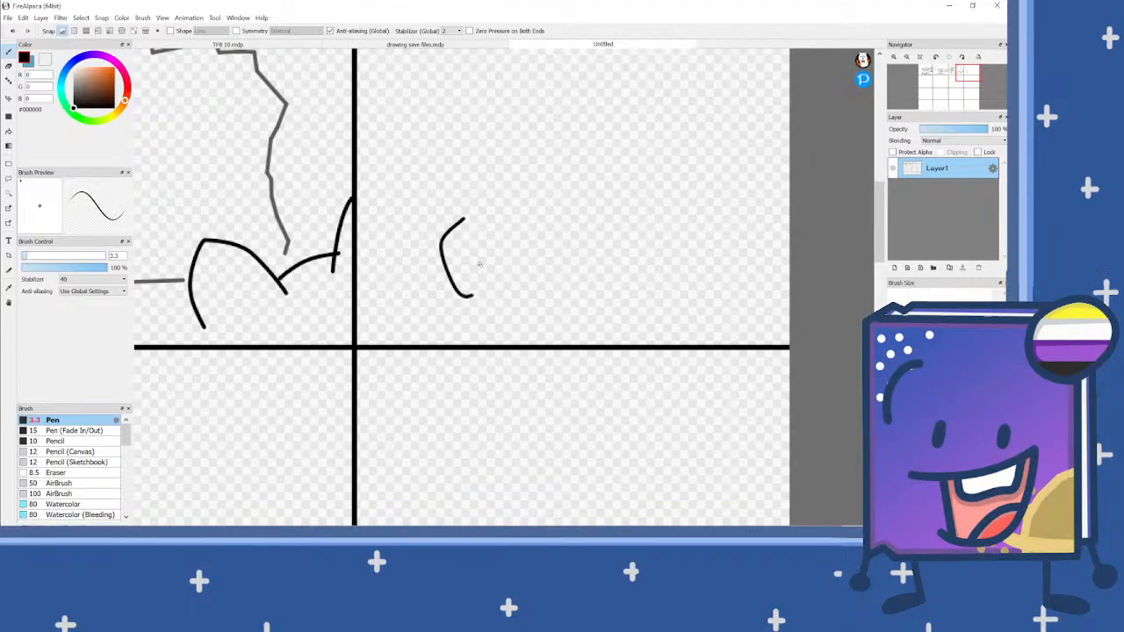
{"action": "mouse_move", "coordinate": [514, 229]}
{"action": "left_mouse_down"}
{"action": "mouse_move", "coordinate": [543, 212]}
{"action": "mouse_move", "coordinate": [555, 251]}
{"action": "mouse_move", "coordinate": [549, 266]}
{"action": "mouse_move", "coordinate": [518, 262]}
{"action": "mouse_move", "coordinate": [482, 266]}
{"action": "left_mouse_up"}
{"action": "scroll", "coordinate": [482, 266], "scroll_direction": "down", "scroll_amount": 1}
{"action": "scroll", "coordinate": [482, 266], "scroll_direction": "up", "scroll_amount": 3}
{"action": "key", "text": "ctrl+z"}
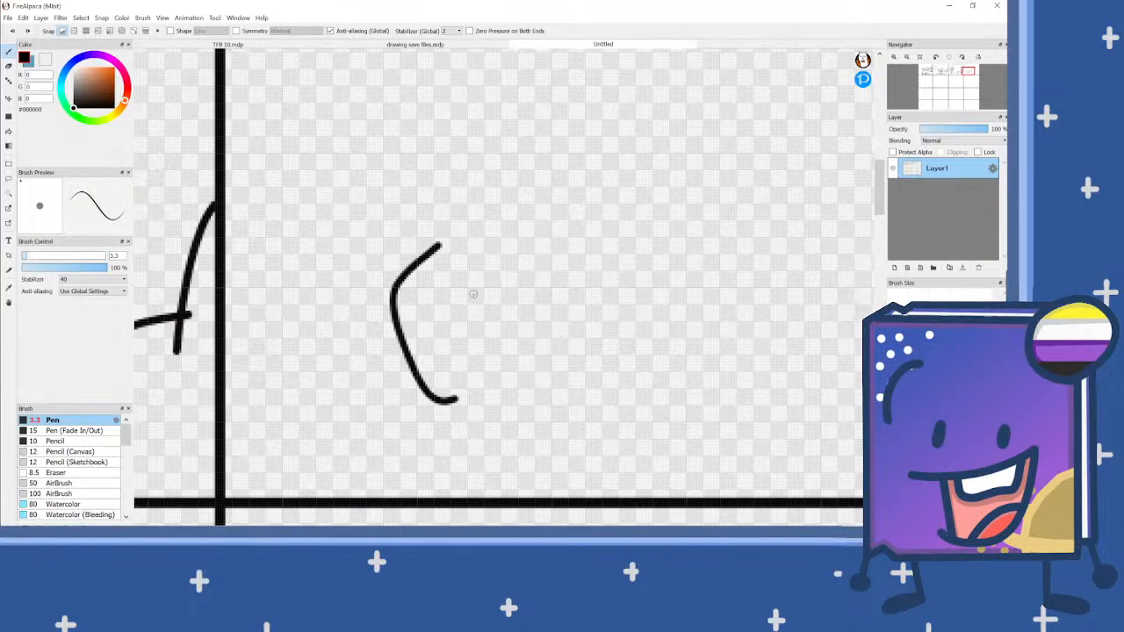
Step: Draw the character's wide open mouth, two arched closed eyes and a pair of pointed ears
{"action": "mouse_move", "coordinate": [464, 315]}
{"action": "left_mouse_down"}
{"action": "mouse_move", "coordinate": [596, 234]}
{"action": "mouse_move", "coordinate": [614, 271]}
{"action": "mouse_move", "coordinate": [598, 345]}
{"action": "mouse_move", "coordinate": [565, 364]}
{"action": "mouse_move", "coordinate": [475, 334]}
{"action": "left_mouse_up"}
{"action": "scroll", "coordinate": [604, 311], "scroll_direction": "down", "scroll_amount": 1}
{"action": "scroll", "coordinate": [604, 311], "scroll_direction": "down", "scroll_amount": 1}
{"action": "scroll", "coordinate": [575, 229], "scroll_direction": "up", "scroll_amount": 2}
{"action": "mouse_move", "coordinate": [600, 257]}
{"action": "left_mouse_down"}
{"action": "mouse_move", "coordinate": [581, 241]}
{"action": "mouse_move", "coordinate": [531, 248]}
{"action": "mouse_move", "coordinate": [521, 274]}
{"action": "left_mouse_up"}
{"action": "mouse_move", "coordinate": [503, 279]}
{"action": "left_mouse_down"}
{"action": "mouse_move", "coordinate": [457, 255]}
{"action": "mouse_move", "coordinate": [436, 294]}
{"action": "left_mouse_up"}
{"action": "mouse_move", "coordinate": [624, 184]}
{"action": "left_mouse_down"}
{"action": "mouse_move", "coordinate": [597, 134]}
{"action": "mouse_move", "coordinate": [561, 118]}
{"action": "mouse_move", "coordinate": [504, 184]}
{"action": "left_mouse_up"}
{"action": "left_click", "coordinate": [451, 207]}
{"action": "mouse_move", "coordinate": [423, 195]}
{"action": "left_mouse_down"}
{"action": "mouse_move", "coordinate": [375, 195]}
{"action": "mouse_move", "coordinate": [372, 216]}
{"action": "mouse_move", "coordinate": [400, 277]}
{"action": "left_mouse_up"}
{"action": "scroll", "coordinate": [482, 177], "scroll_direction": "down", "scroll_amount": 3}
{"action": "scroll", "coordinate": [533, 292], "scroll_direction": "up", "scroll_amount": 2}
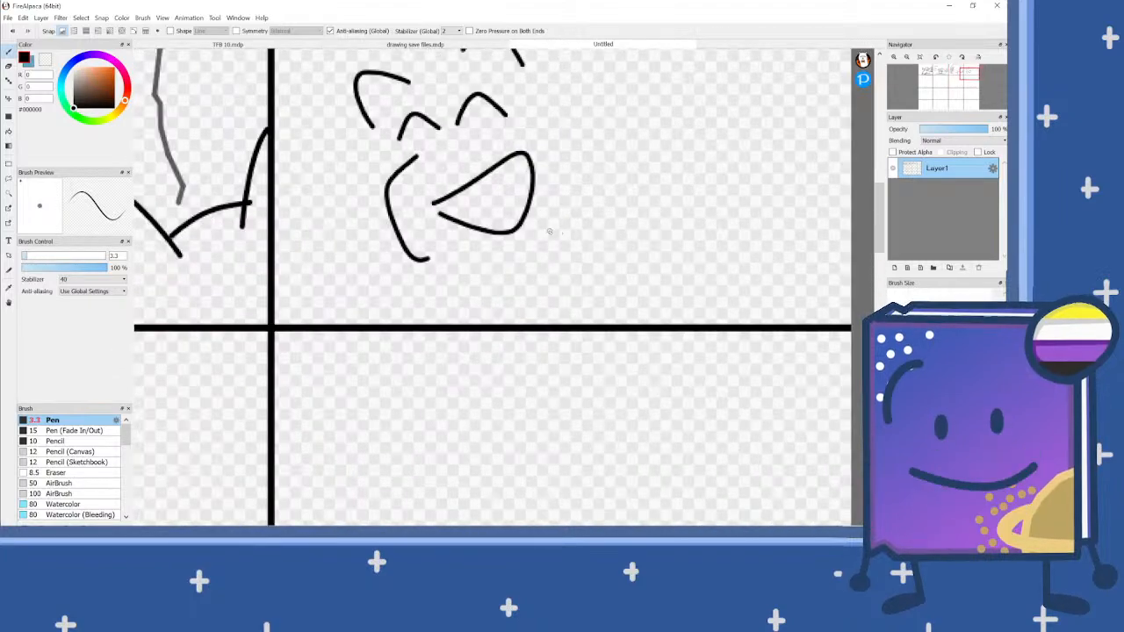
Step: Add a wavy chest line below the mouth and a curved shoulder line running out from the cheek
{"action": "mouse_move", "coordinate": [548, 223]}
{"action": "left_mouse_down"}
{"action": "mouse_move", "coordinate": [560, 244]}
{"action": "mouse_move", "coordinate": [542, 309]}
{"action": "left_mouse_up"}
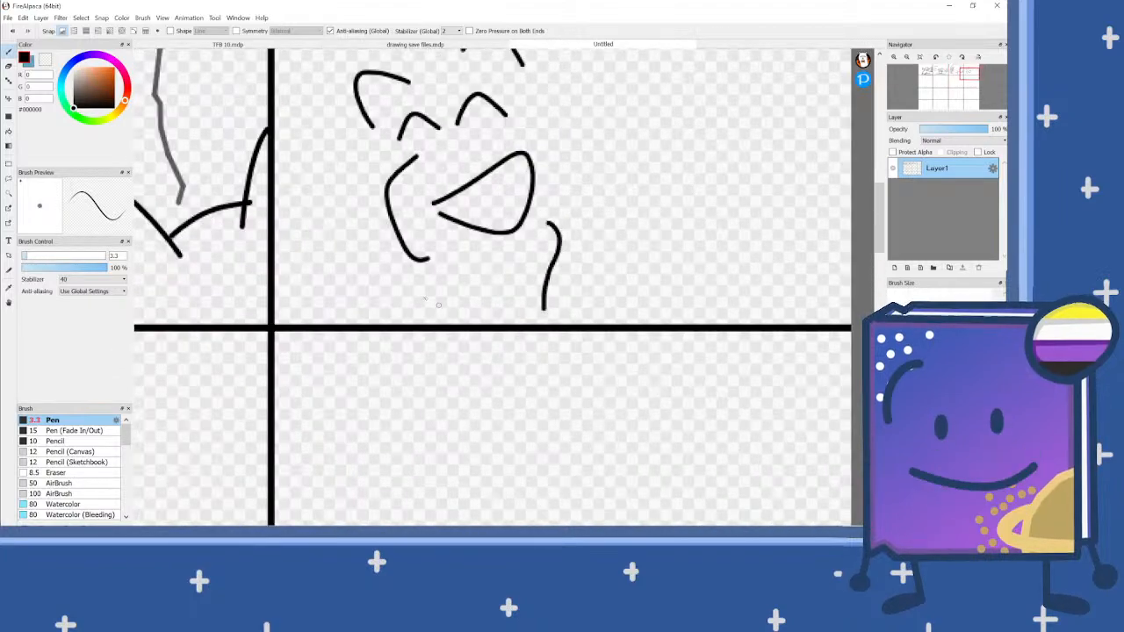
{"action": "mouse_move", "coordinate": [396, 230]}
{"action": "left_mouse_down"}
{"action": "mouse_move", "coordinate": [365, 220]}
{"action": "mouse_move", "coordinate": [300, 234]}
{"action": "left_mouse_up"}
{"action": "scroll", "coordinate": [443, 246], "scroll_direction": "down", "scroll_amount": 1}
{"action": "scroll", "coordinate": [446, 245], "scroll_direction": "down", "scroll_amount": 1}
{"action": "scroll", "coordinate": [581, 189], "scroll_direction": "up", "scroll_amount": 2}
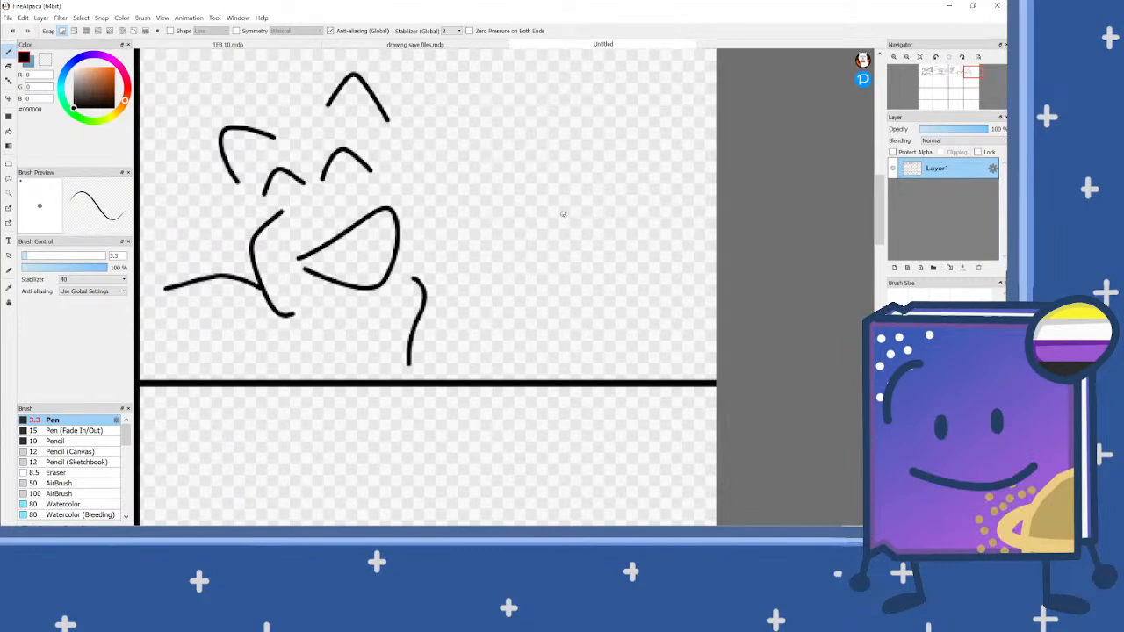
Step: Draw a second character's cheek curve and two large oval eyes beside the laughing character in the fourth panel
{"action": "mouse_move", "coordinate": [557, 223]}
{"action": "left_mouse_down"}
{"action": "mouse_move", "coordinate": [526, 250]}
{"action": "mouse_move", "coordinate": [526, 303]}
{"action": "mouse_move", "coordinate": [544, 334]}
{"action": "left_mouse_up"}
{"action": "scroll", "coordinate": [584, 323], "scroll_direction": "down", "scroll_amount": 1}
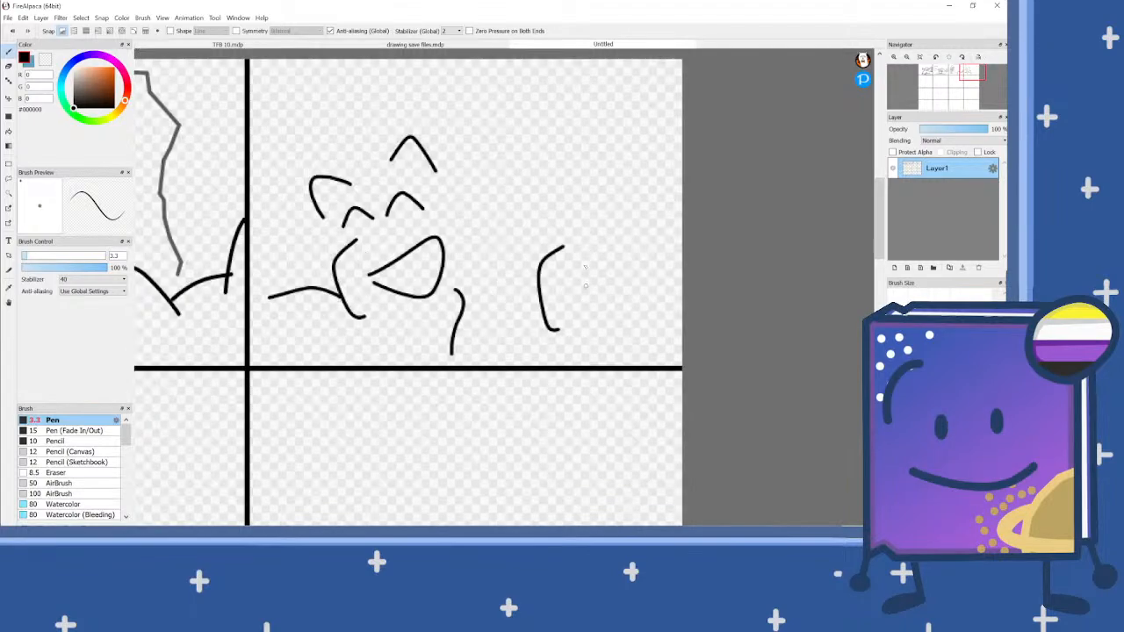
{"action": "scroll", "coordinate": [599, 233], "scroll_direction": "up", "scroll_amount": 2}
{"action": "mouse_move", "coordinate": [575, 279]}
{"action": "left_mouse_down"}
{"action": "mouse_move", "coordinate": [506, 285]}
{"action": "mouse_move", "coordinate": [472, 262]}
{"action": "mouse_move", "coordinate": [467, 202]}
{"action": "mouse_move", "coordinate": [482, 164]}
{"action": "mouse_move", "coordinate": [514, 140]}
{"action": "mouse_move", "coordinate": [550, 138]}
{"action": "mouse_move", "coordinate": [583, 160]}
{"action": "mouse_move", "coordinate": [629, 211]}
{"action": "left_mouse_up"}
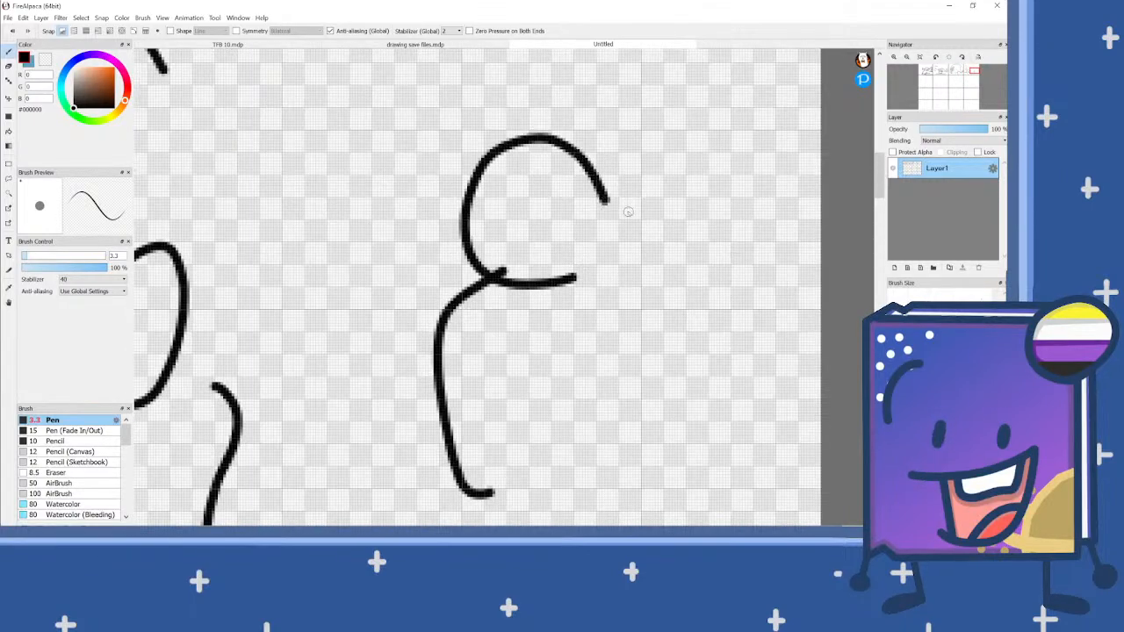
{"action": "key", "text": "ctrl+z"}
{"action": "mouse_move", "coordinate": [580, 274]}
{"action": "left_mouse_down"}
{"action": "mouse_move", "coordinate": [511, 279]}
{"action": "mouse_move", "coordinate": [463, 264]}
{"action": "mouse_move", "coordinate": [467, 211]}
{"action": "mouse_move", "coordinate": [499, 182]}
{"action": "mouse_move", "coordinate": [569, 187]}
{"action": "mouse_move", "coordinate": [601, 208]}
{"action": "mouse_move", "coordinate": [611, 246]}
{"action": "mouse_move", "coordinate": [588, 293]}
{"action": "mouse_move", "coordinate": [554, 286]}
{"action": "mouse_move", "coordinate": [550, 246]}
{"action": "mouse_move", "coordinate": [584, 203]}
{"action": "mouse_move", "coordinate": [619, 187]}
{"action": "mouse_move", "coordinate": [665, 189]}
{"action": "mouse_move", "coordinate": [678, 214]}
{"action": "mouse_move", "coordinate": [667, 242]}
{"action": "mouse_move", "coordinate": [588, 302]}
{"action": "mouse_move", "coordinate": [546, 289]}
{"action": "mouse_move", "coordinate": [552, 244]}
{"action": "mouse_move", "coordinate": [606, 191]}
{"action": "mouse_move", "coordinate": [648, 182]}
{"action": "mouse_move", "coordinate": [682, 205]}
{"action": "mouse_move", "coordinate": [682, 238]}
{"action": "mouse_move", "coordinate": [654, 268]}
{"action": "left_mouse_up"}
{"action": "scroll", "coordinate": [603, 255], "scroll_direction": "down", "scroll_amount": 2}
{"action": "scroll", "coordinate": [599, 253], "scroll_direction": "up", "scroll_amount": 2}
{"action": "scroll", "coordinate": [624, 265], "scroll_direction": "down", "scroll_amount": 1}
{"action": "scroll", "coordinate": [625, 266], "scroll_direction": "up", "scroll_amount": 1}
{"action": "key", "text": "ctrl+z"}
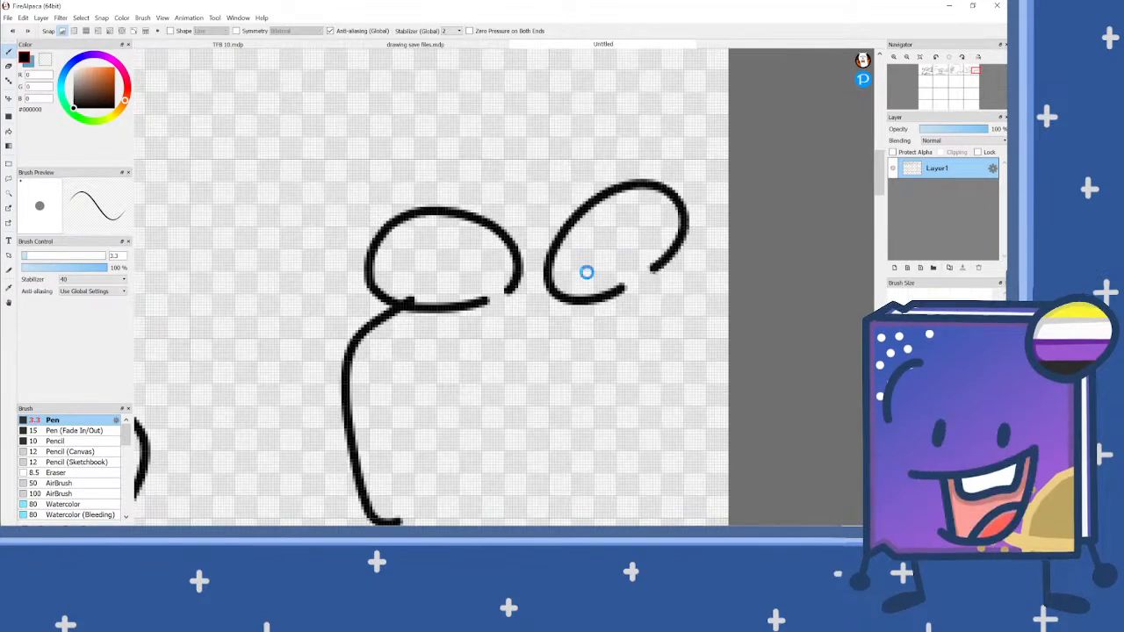
{"action": "scroll", "coordinate": [584, 270], "scroll_direction": "down", "scroll_amount": 1}
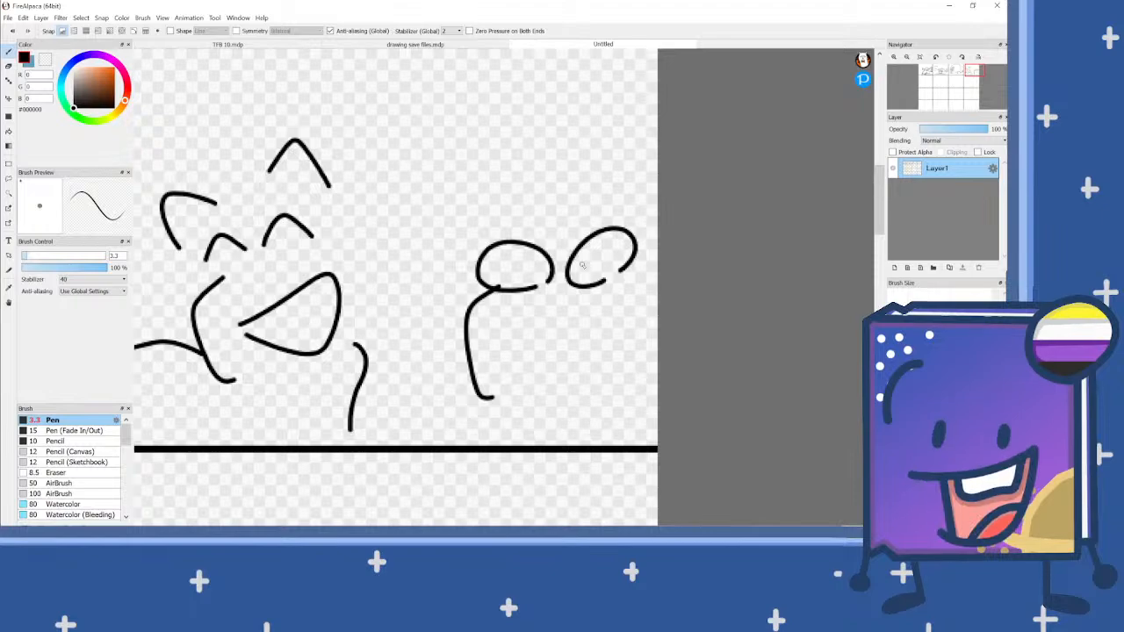
{"action": "scroll", "coordinate": [482, 258], "scroll_direction": "up", "scroll_amount": 2}
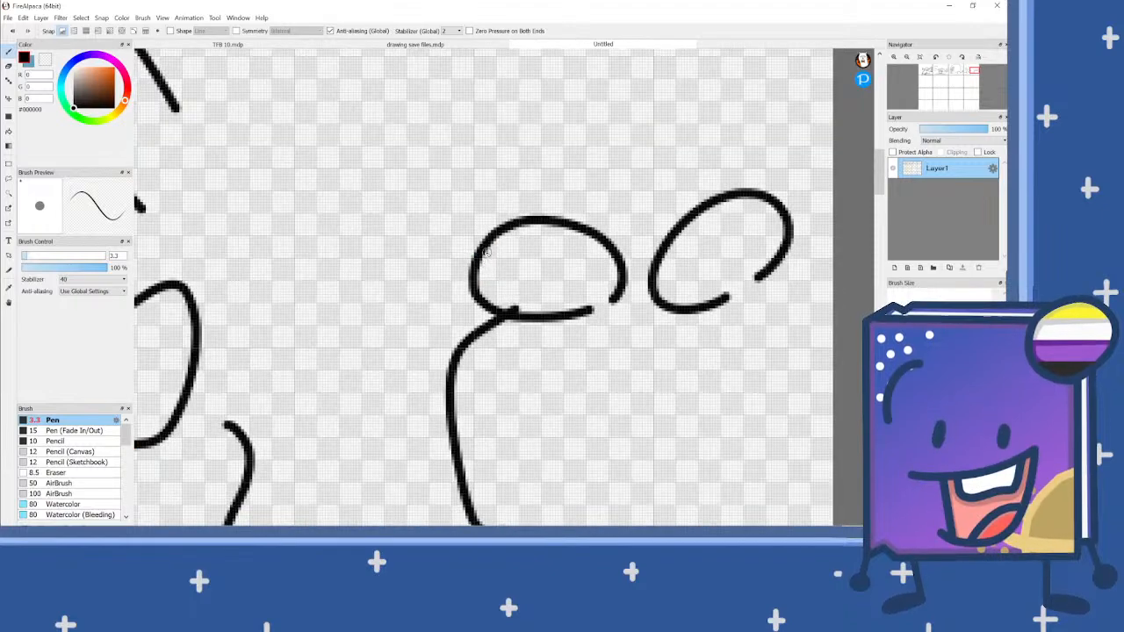
{"action": "mouse_move", "coordinate": [488, 245]}
{"action": "left_mouse_down"}
{"action": "mouse_move", "coordinate": [512, 277]}
{"action": "mouse_move", "coordinate": [491, 312]}
{"action": "left_mouse_up"}
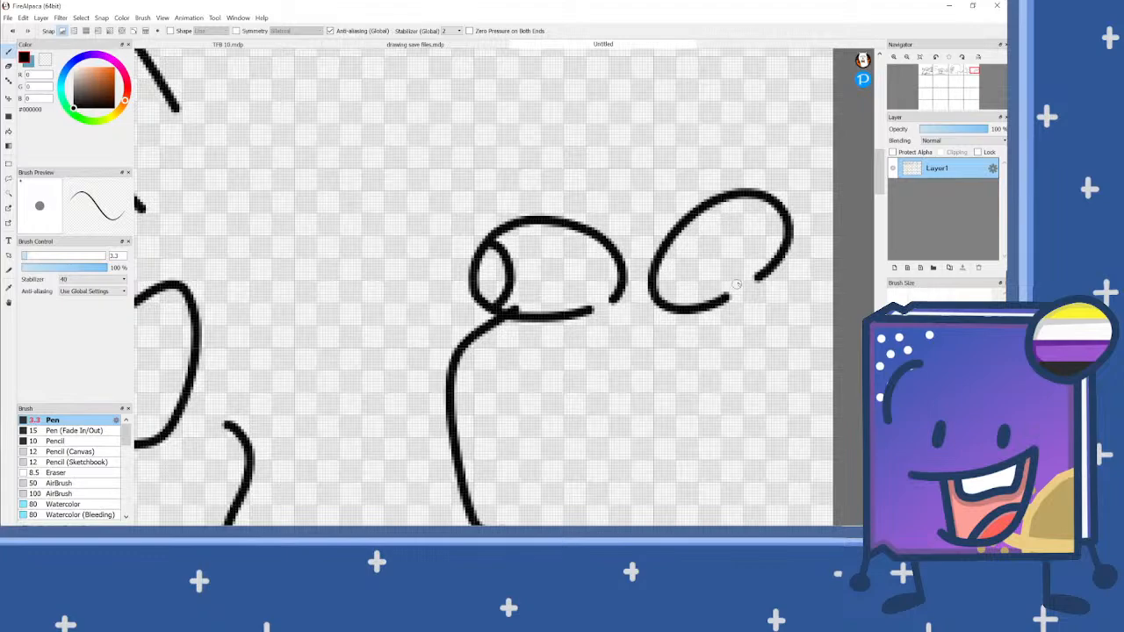
{"action": "scroll", "coordinate": [632, 257], "scroll_direction": "down", "scroll_amount": 1}
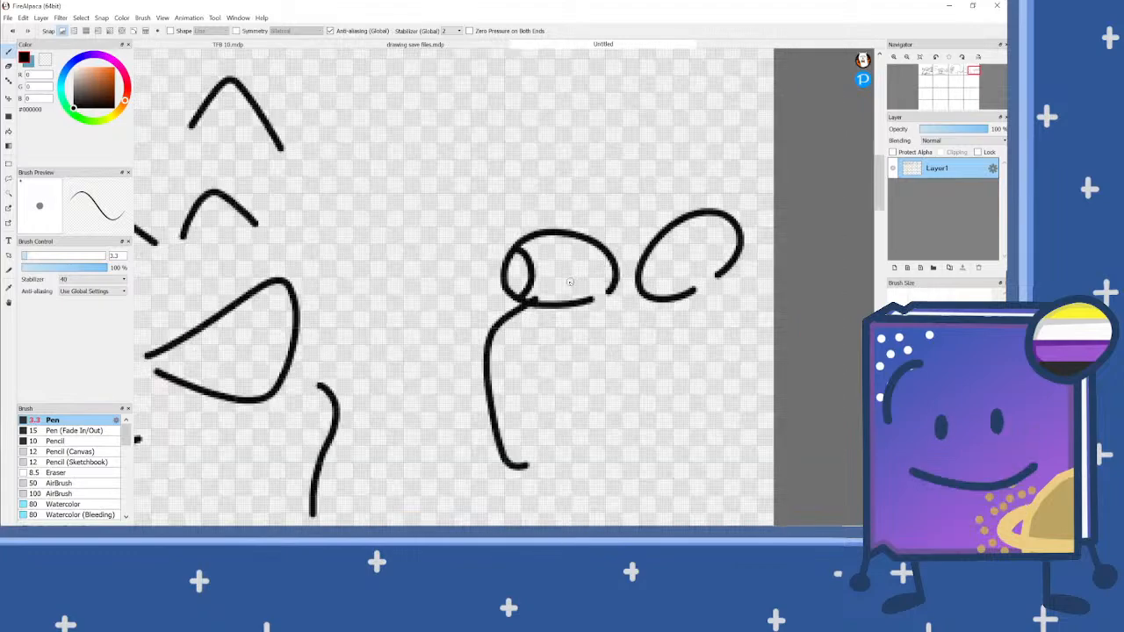
{"action": "key", "text": "ctrl+z"}
Step: Draw a straight lower eyelid line across each of the second character's oval eyes
{"action": "scroll", "coordinate": [562, 283], "scroll_direction": "up", "scroll_amount": 2}
{"action": "left_click", "coordinate": [663, 291], "text": "shift"}
{"action": "scroll", "coordinate": [487, 299], "scroll_direction": "down", "scroll_amount": 2}
{"action": "scroll", "coordinate": [657, 265], "scroll_direction": "up", "scroll_amount": 2}
{"action": "left_click", "coordinate": [569, 309]}
{"action": "left_click", "coordinate": [755, 265], "text": "shift"}
Step: Draw a straight upper eyelid line across each eye and a curved pupil edge between the lids
{"action": "left_click", "coordinate": [755, 181]}
{"action": "key", "text": "ctrl+z"}
{"action": "left_click", "coordinate": [603, 236]}
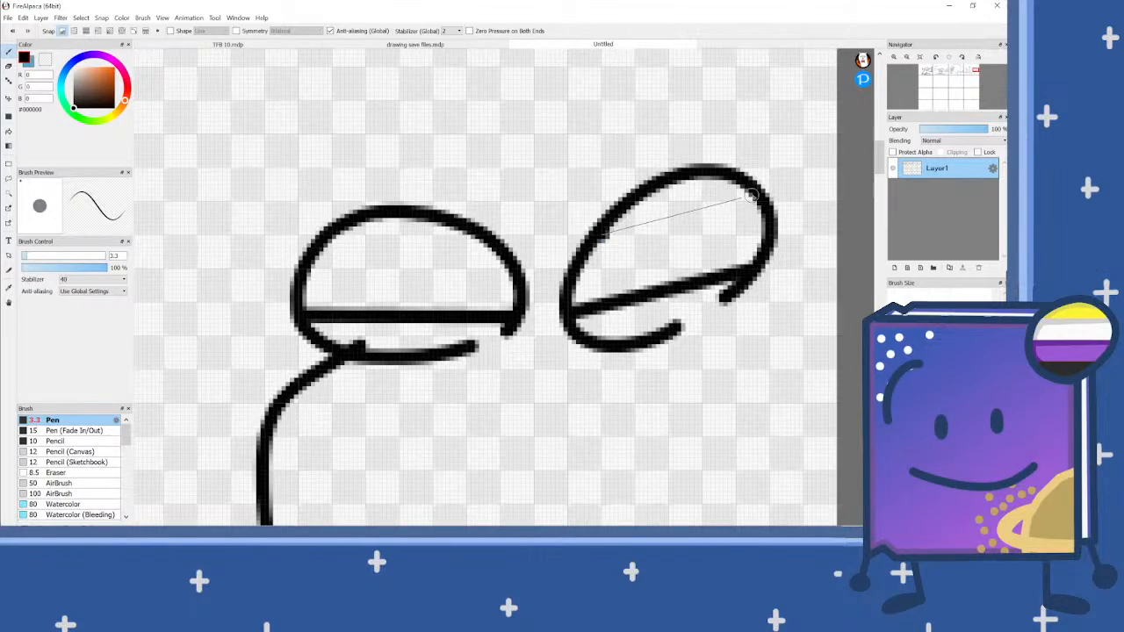
{"action": "left_click", "coordinate": [753, 195], "text": "shift"}
{"action": "left_click", "coordinate": [321, 243]}
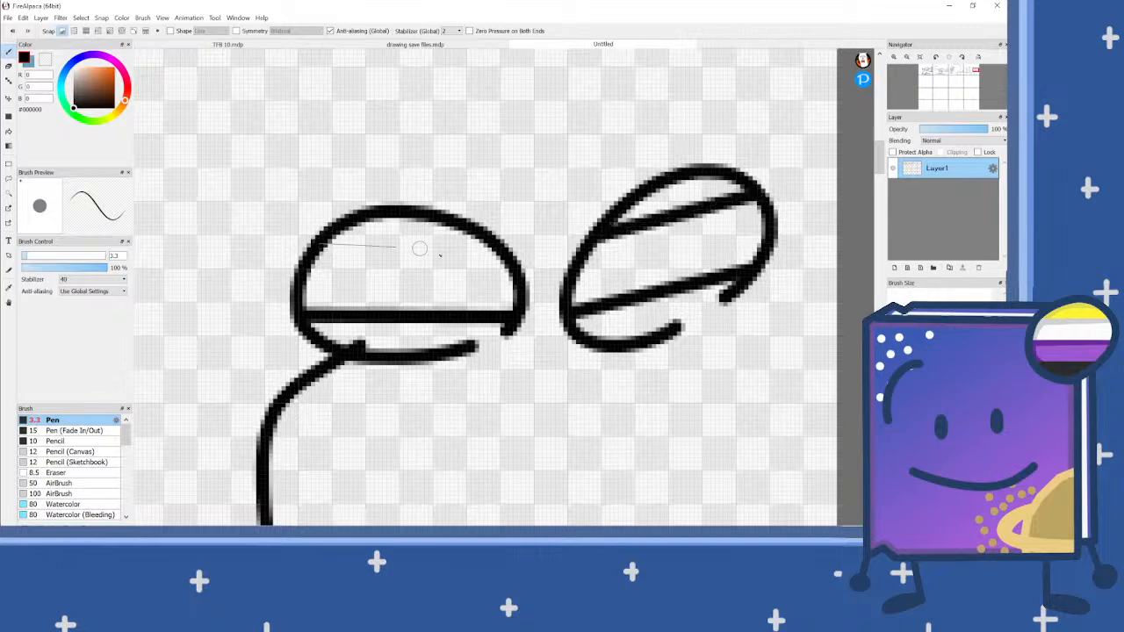
{"action": "left_click", "coordinate": [502, 259], "text": "shift"}
{"action": "mouse_move", "coordinate": [355, 244]}
{"action": "left_mouse_down"}
{"action": "mouse_move", "coordinate": [339, 302]}
{"action": "mouse_move", "coordinate": [317, 311]}
{"action": "left_mouse_up"}
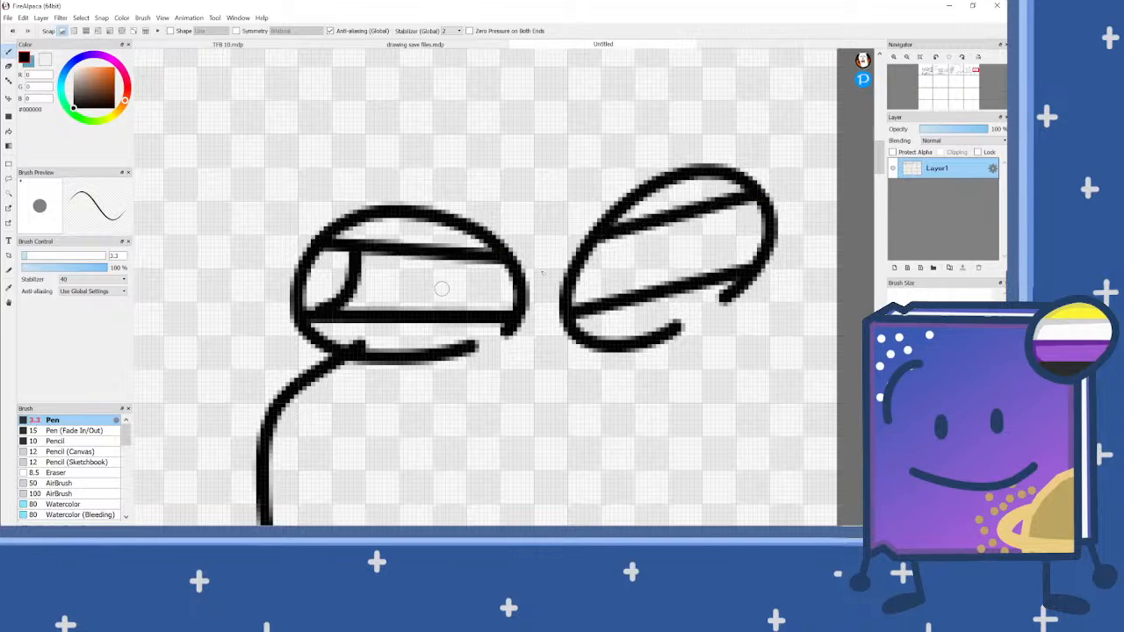
{"action": "mouse_move", "coordinate": [623, 226]}
{"action": "left_mouse_down"}
{"action": "mouse_move", "coordinate": [614, 281]}
{"action": "mouse_move", "coordinate": [595, 303]}
{"action": "left_mouse_up"}
Step: Add short slanted brows, a jagged hair tuft extending to the canvas edge and a pointed ear to the second character
{"action": "scroll", "coordinate": [575, 220], "scroll_direction": "down", "scroll_amount": 3}
{"action": "scroll", "coordinate": [576, 220], "scroll_direction": "down", "scroll_amount": 3}
{"action": "scroll", "coordinate": [559, 182], "scroll_direction": "up", "scroll_amount": 3}
{"action": "mouse_move", "coordinate": [580, 170]}
{"action": "left_mouse_down"}
{"action": "mouse_move", "coordinate": [541, 167]}
{"action": "mouse_move", "coordinate": [487, 192]}
{"action": "mouse_move", "coordinate": [546, 238]}
{"action": "mouse_move", "coordinate": [572, 223]}
{"action": "left_mouse_up"}
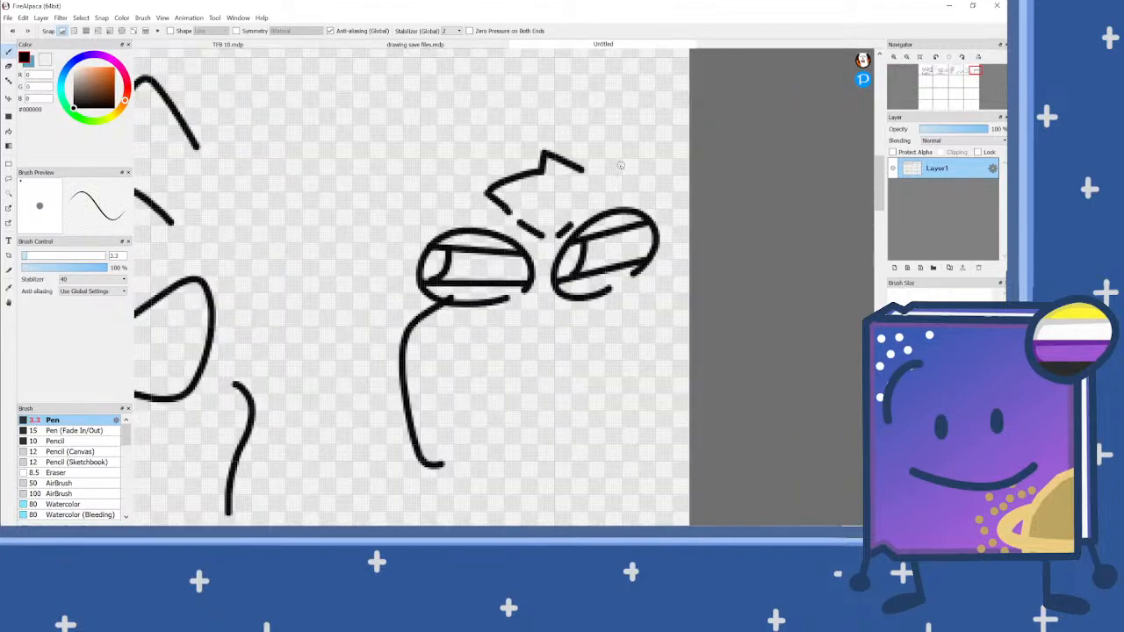
{"action": "mouse_move", "coordinate": [585, 165]}
{"action": "left_mouse_down"}
{"action": "mouse_move", "coordinate": [647, 125]}
{"action": "mouse_move", "coordinate": [734, 112]}
{"action": "left_mouse_up"}
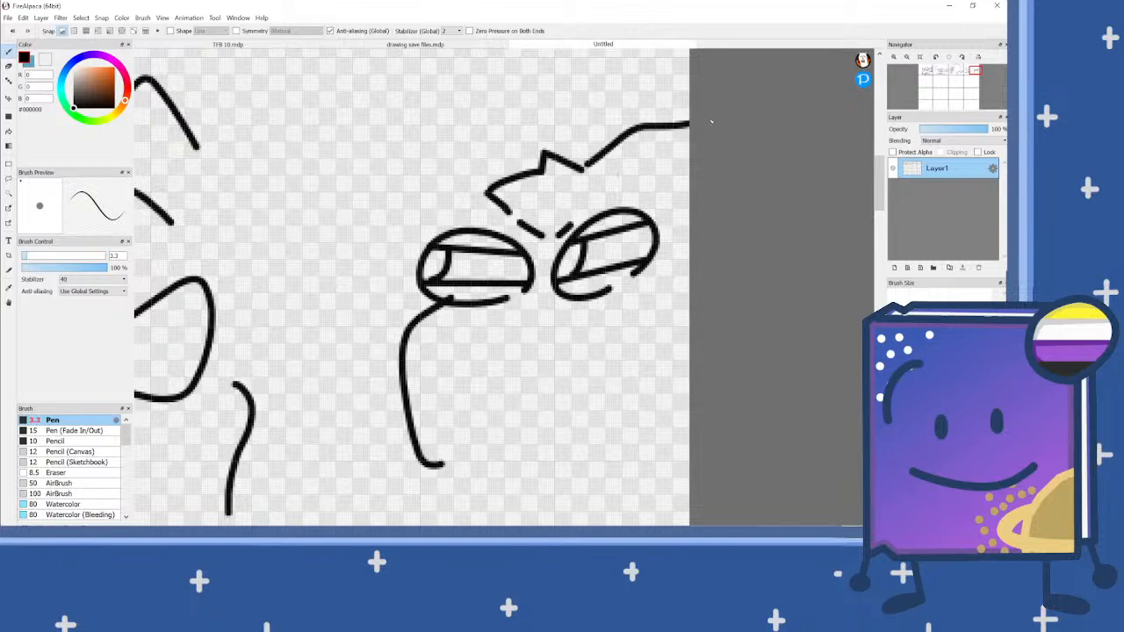
{"action": "mouse_move", "coordinate": [480, 172]}
{"action": "left_mouse_down"}
{"action": "mouse_move", "coordinate": [366, 153]}
{"action": "mouse_move", "coordinate": [354, 166]}
{"action": "mouse_move", "coordinate": [376, 235]}
{"action": "left_mouse_up"}
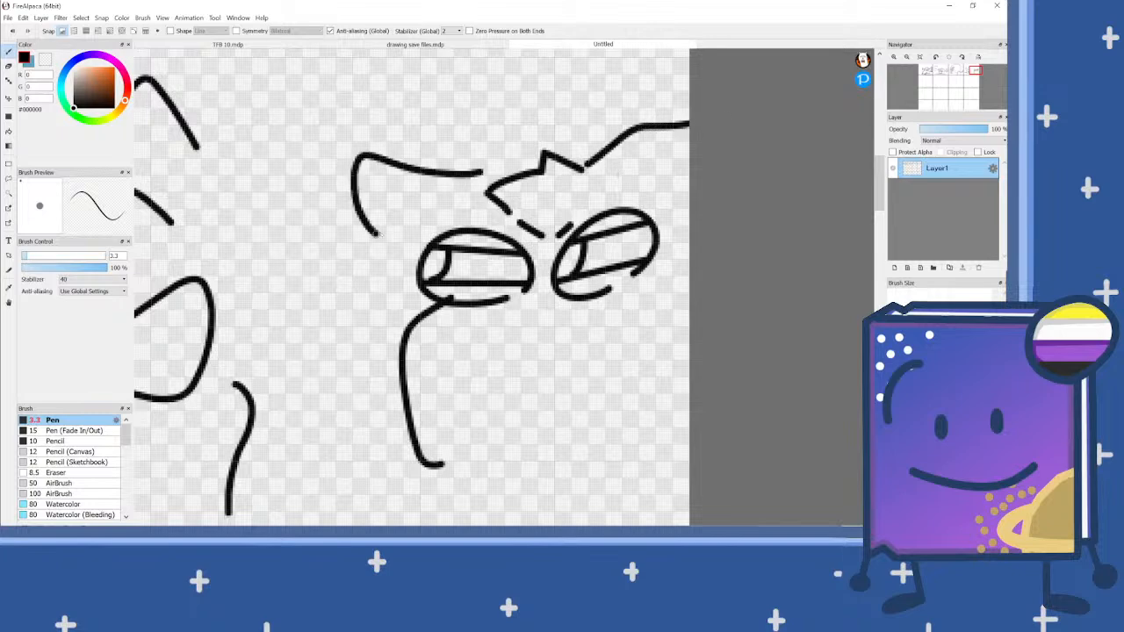
Step: Draw a rising curved mouth line below the second character's eyes and a short slanted line beneath the chin
{"action": "scroll", "coordinate": [535, 219], "scroll_direction": "down", "scroll_amount": 2}
{"action": "scroll", "coordinate": [504, 283], "scroll_direction": "up", "scroll_amount": 2}
{"action": "mouse_move", "coordinate": [481, 376]}
{"action": "left_mouse_down"}
{"action": "mouse_move", "coordinate": [542, 295]}
{"action": "mouse_move", "coordinate": [659, 274]}
{"action": "left_mouse_up"}
{"action": "scroll", "coordinate": [526, 256], "scroll_direction": "down", "scroll_amount": 2}
{"action": "scroll", "coordinate": [519, 339], "scroll_direction": "up", "scroll_amount": 2}
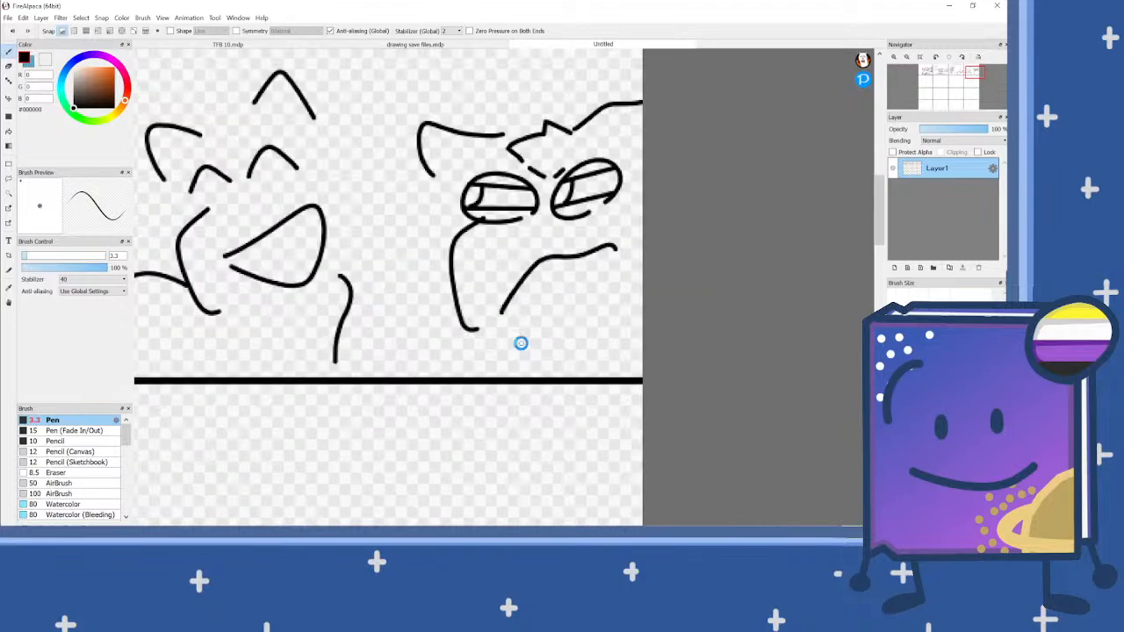
{"action": "left_click_drag", "start_coordinate": [491, 336], "coordinate": [558, 386]}
{"action": "scroll", "coordinate": [614, 281], "scroll_direction": "down", "scroll_amount": 3}
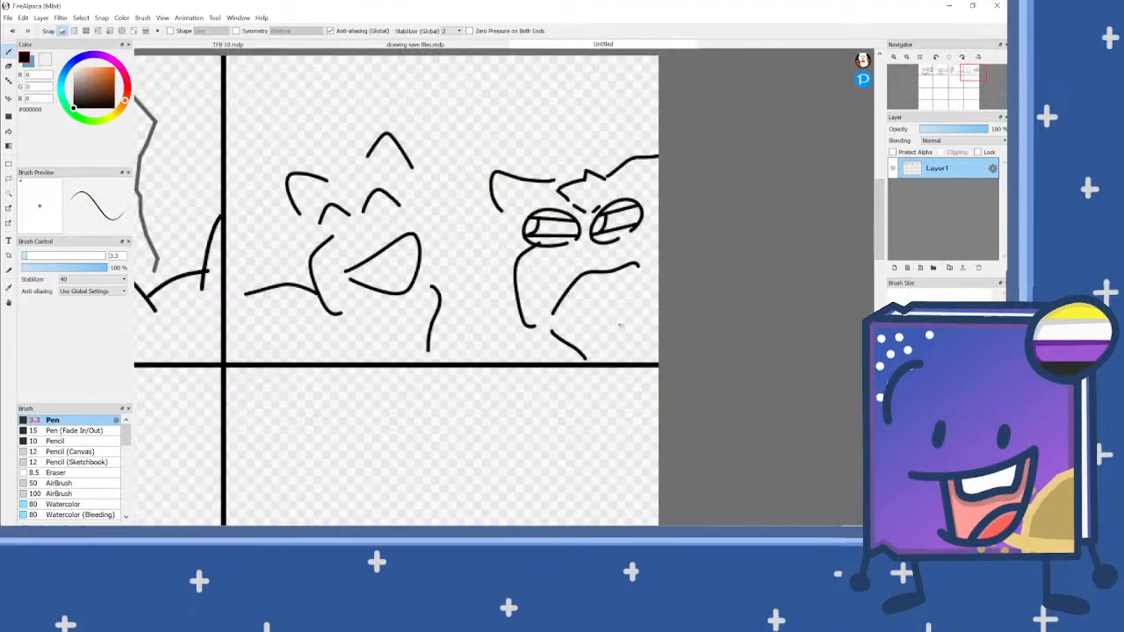
Step: Pick the grey #5C5C5C from the third panel's jagged outline and draw a broken vertical divider between the fourth panel's characters
{"action": "scroll", "coordinate": [409, 148], "scroll_direction": "down", "scroll_amount": 2}
{"action": "scroll", "coordinate": [412, 195], "scroll_direction": "up", "scroll_amount": 3}
{"action": "left_click", "coordinate": [405, 199], "text": "alt"}
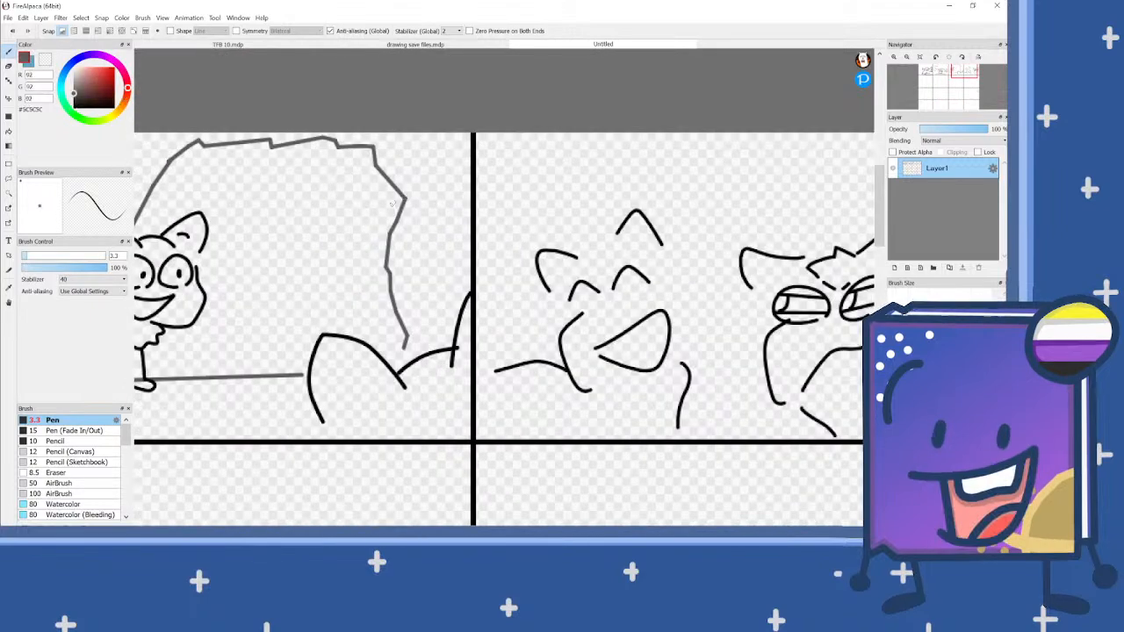
{"action": "scroll", "coordinate": [367, 216], "scroll_direction": "down", "scroll_amount": 2}
{"action": "scroll", "coordinate": [568, 298], "scroll_direction": "up", "scroll_amount": 2}
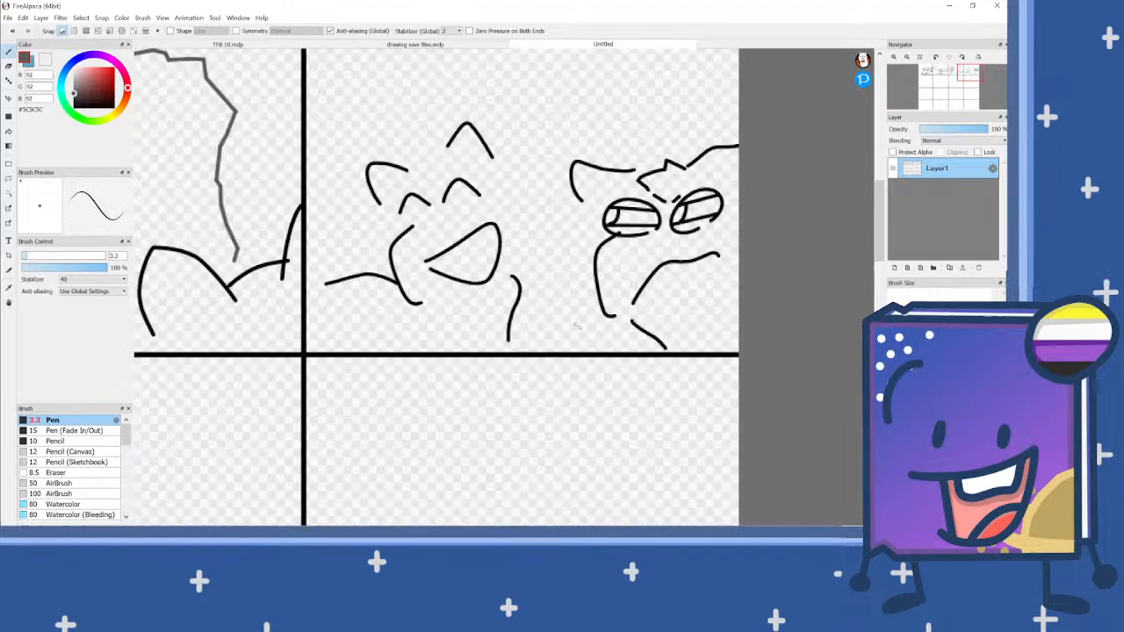
{"action": "mouse_move", "coordinate": [580, 351]}
{"action": "left_mouse_down"}
{"action": "mouse_move", "coordinate": [548, 251]}
{"action": "mouse_move", "coordinate": [555, 137]}
{"action": "mouse_move", "coordinate": [581, 61]}
{"action": "left_mouse_up"}
{"action": "scroll", "coordinate": [583, 63], "scroll_direction": "down", "scroll_amount": 1}
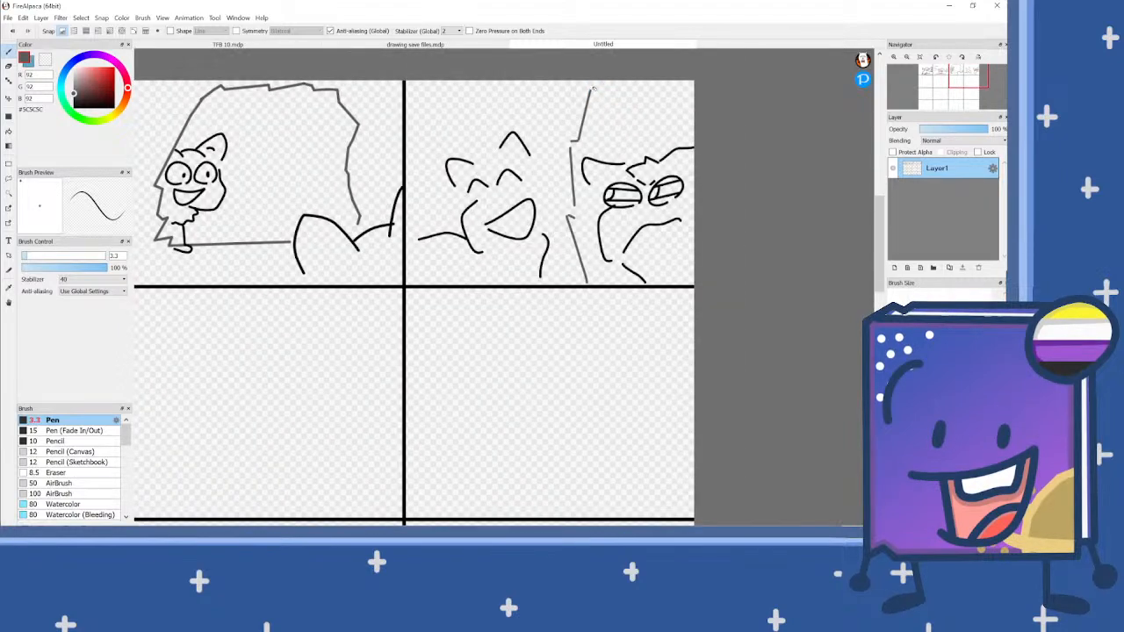
Step: Set the pen colour back to black
{"action": "scroll", "coordinate": [620, 237], "scroll_direction": "down", "scroll_amount": 2}
{"action": "left_click_drag", "start_coordinate": [102, 102], "coordinate": [55, 130]}
{"action": "scroll", "coordinate": [623, 285], "scroll_direction": "down", "scroll_amount": 2}
{"action": "scroll", "coordinate": [470, 281], "scroll_direction": "up", "scroll_amount": 6}
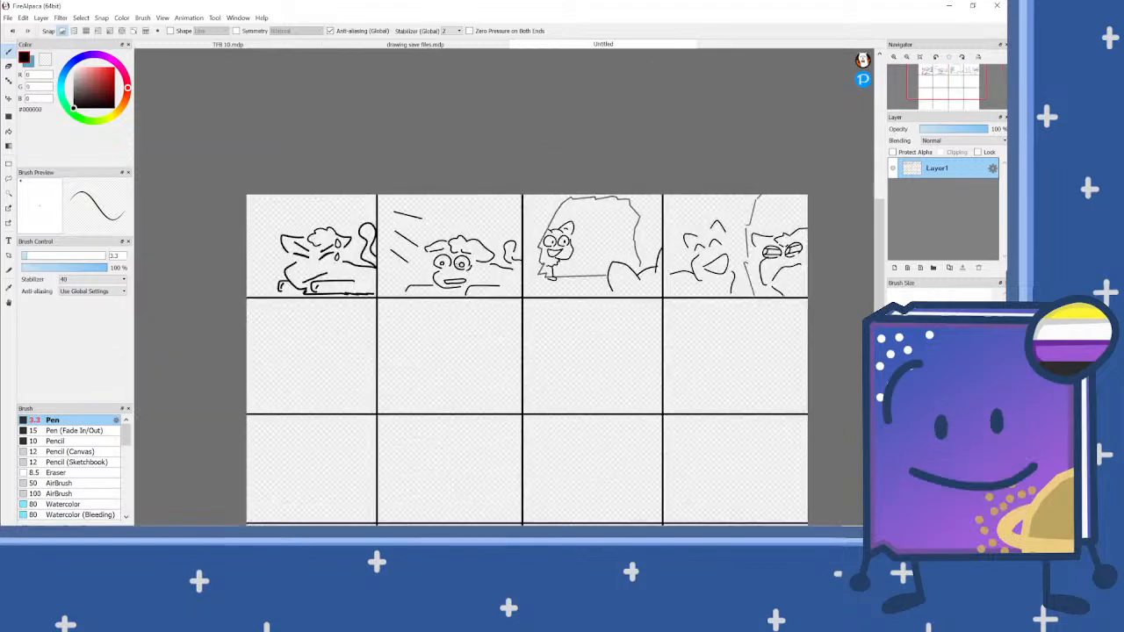
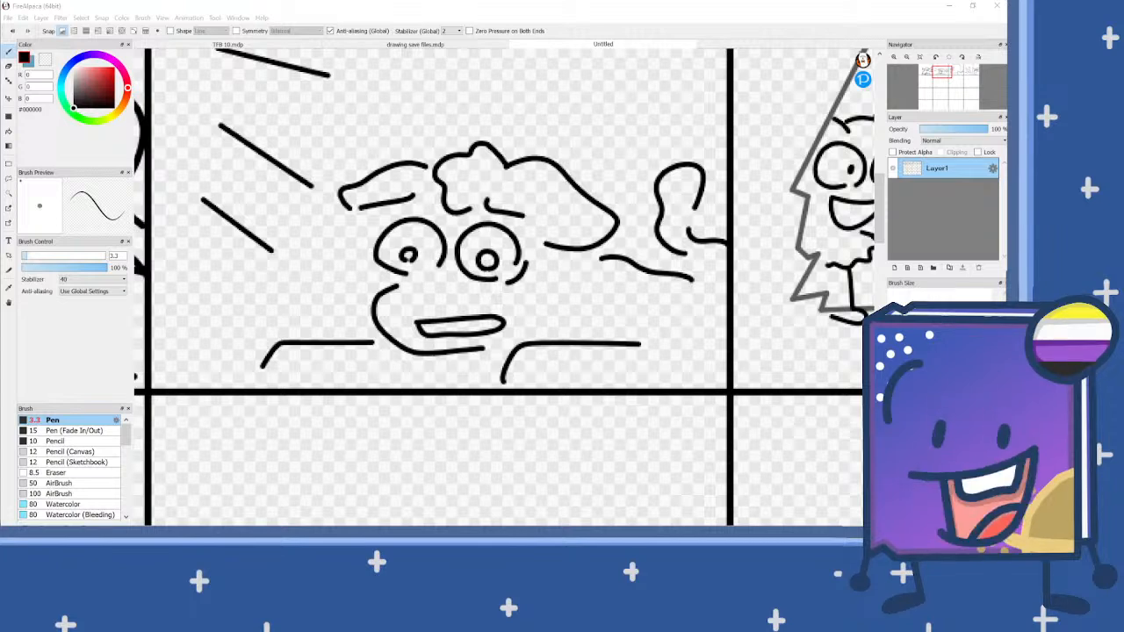
{"action": "scroll", "coordinate": [441, 288], "scroll_direction": "down", "scroll_amount": 5}
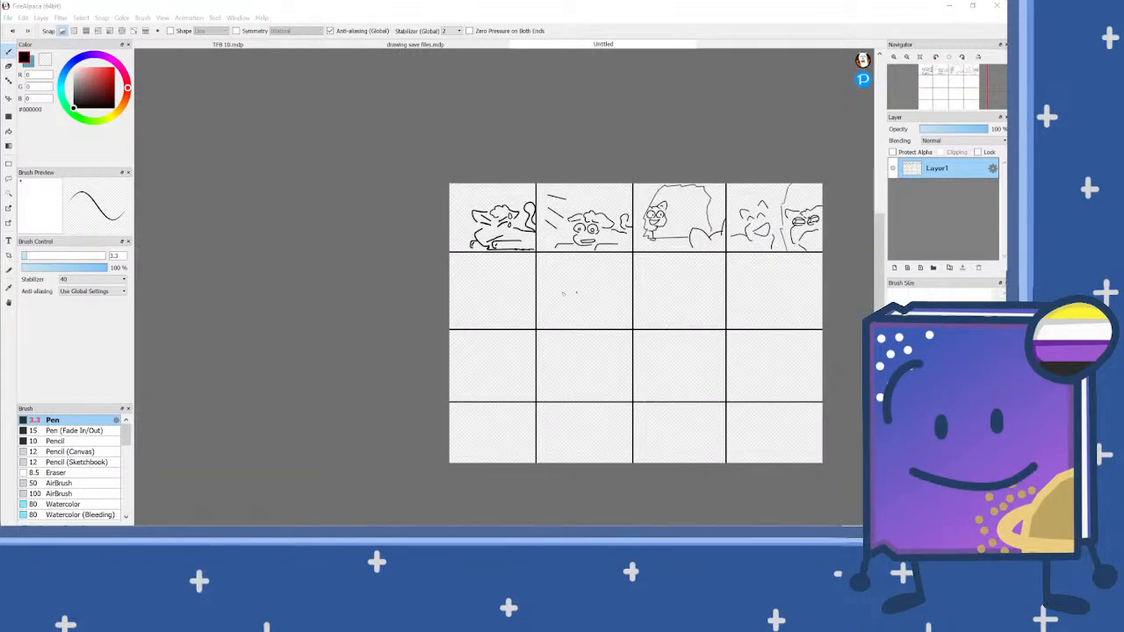
{"action": "scroll", "coordinate": [534, 304], "scroll_direction": "up", "scroll_amount": 5}
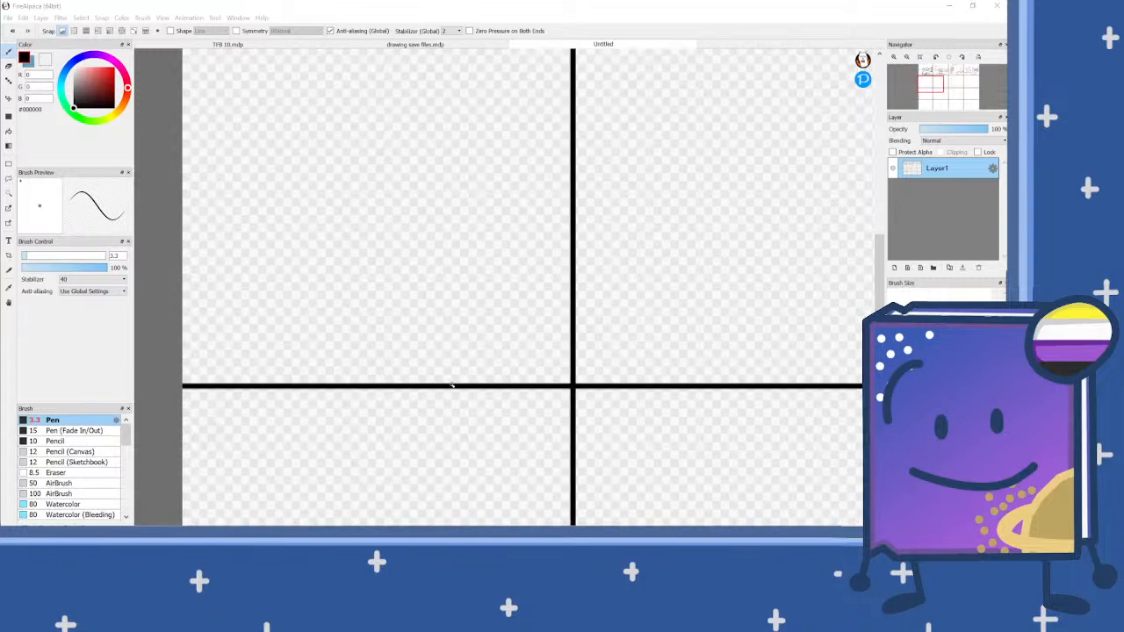
{"action": "mouse_move", "coordinate": [449, 383]}
{"action": "left_mouse_down"}
{"action": "mouse_move", "coordinate": [427, 286]}
{"action": "mouse_move", "coordinate": [439, 268]}
{"action": "mouse_move", "coordinate": [513, 302]}
{"action": "mouse_move", "coordinate": [571, 260]}
{"action": "left_mouse_up"}
{"action": "scroll", "coordinate": [556, 277], "scroll_direction": "up", "scroll_amount": 2}
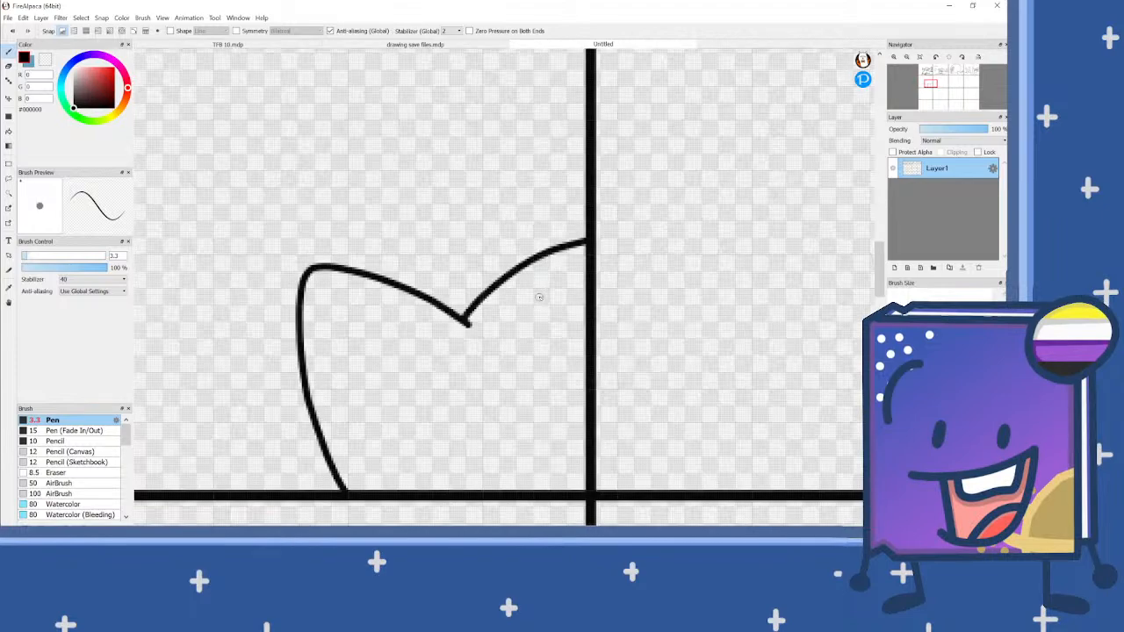
{"action": "key", "text": "ctrl+z"}
{"action": "key", "text": "ctrl+z"}
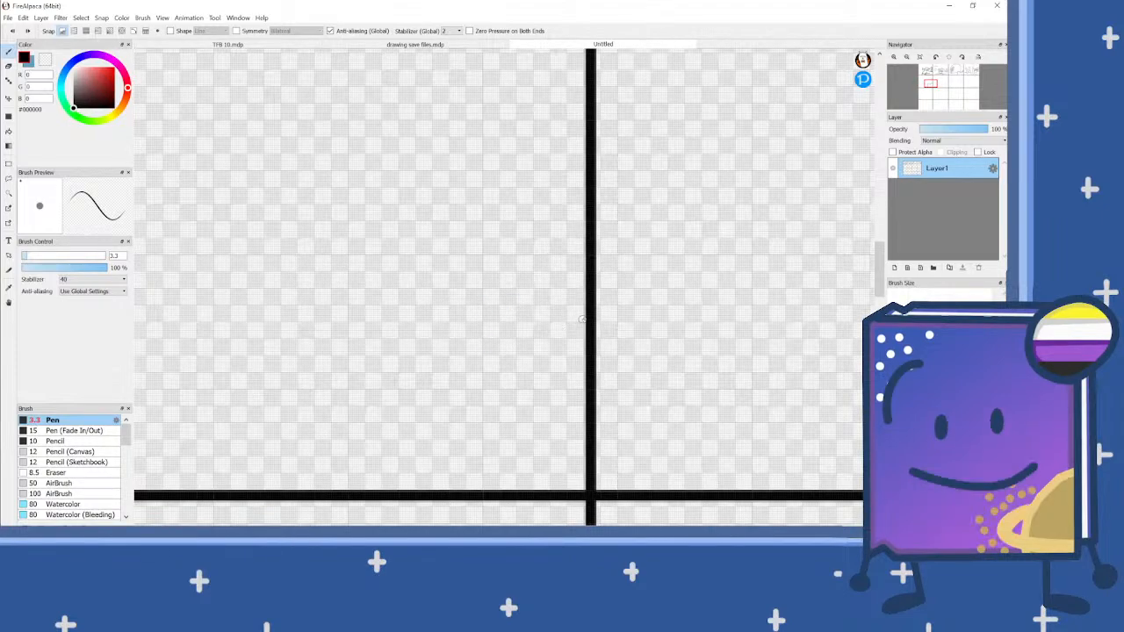
{"action": "left_click_drag", "start_coordinate": [583, 314], "coordinate": [522, 318]}
{"action": "key", "text": "ctrl+z"}
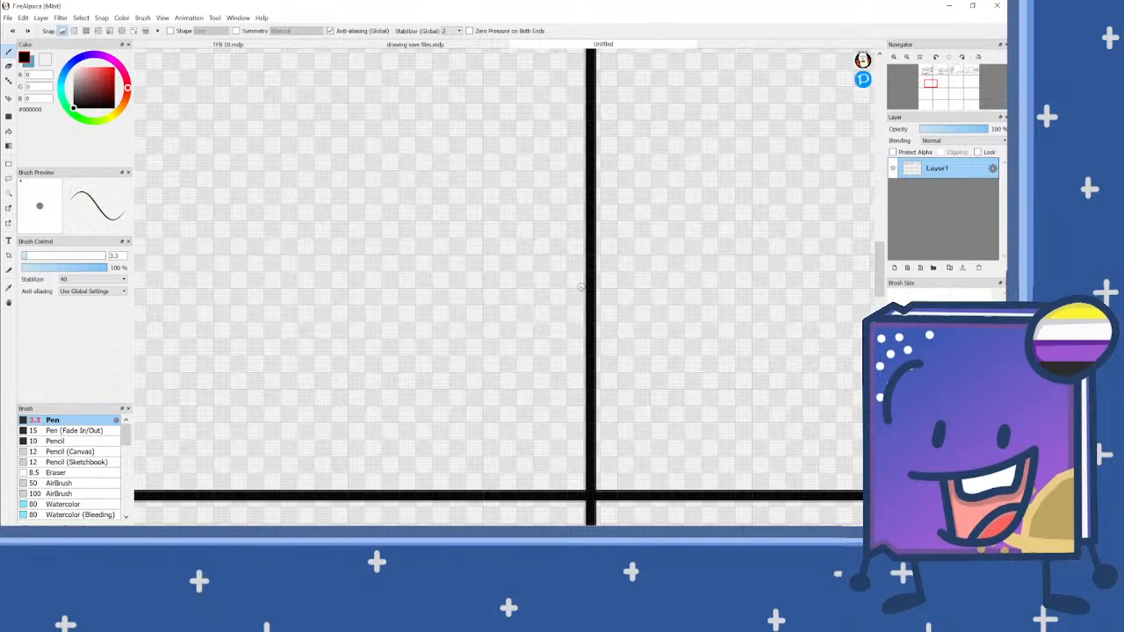
Step: Draw a pointed ear with a curved head line against the fifth panel's inner border and a short hooked stroke below it
{"action": "mouse_move", "coordinate": [575, 284]}
{"action": "left_mouse_down"}
{"action": "mouse_move", "coordinate": [527, 296]}
{"action": "mouse_move", "coordinate": [464, 336]}
{"action": "mouse_move", "coordinate": [478, 283]}
{"action": "mouse_move", "coordinate": [387, 216]}
{"action": "mouse_move", "coordinate": [375, 311]}
{"action": "mouse_move", "coordinate": [403, 370]}
{"action": "left_mouse_up"}
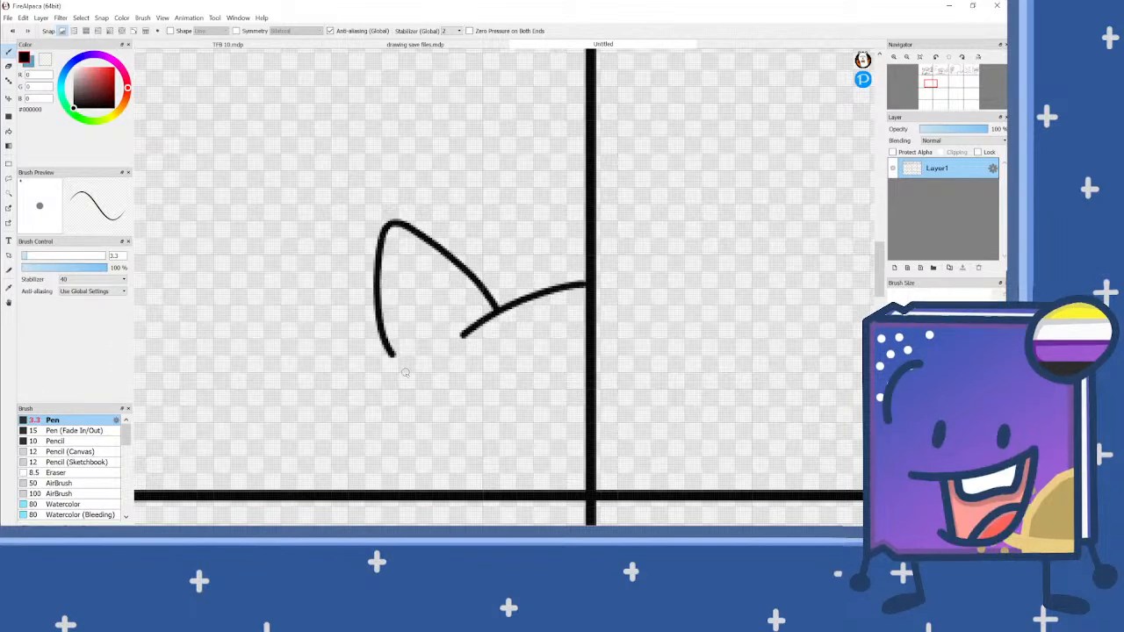
{"action": "scroll", "coordinate": [493, 335], "scroll_direction": "down", "scroll_amount": 2}
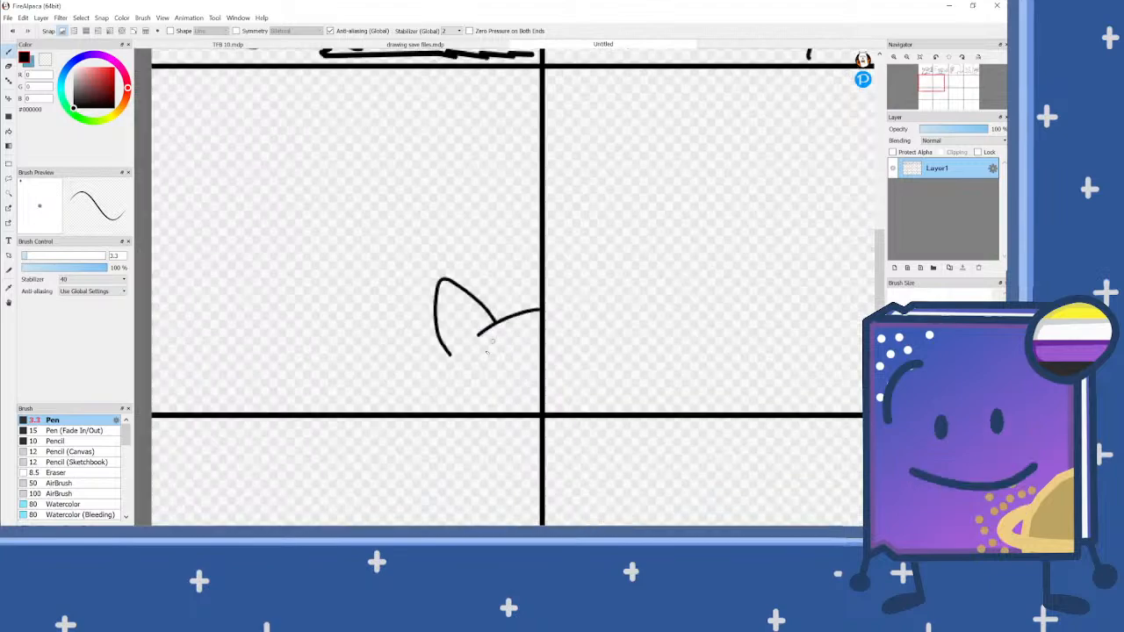
{"action": "scroll", "coordinate": [493, 338], "scroll_direction": "up", "scroll_amount": 1}
{"action": "left_click_drag", "start_coordinate": [464, 376], "coordinate": [428, 391]}
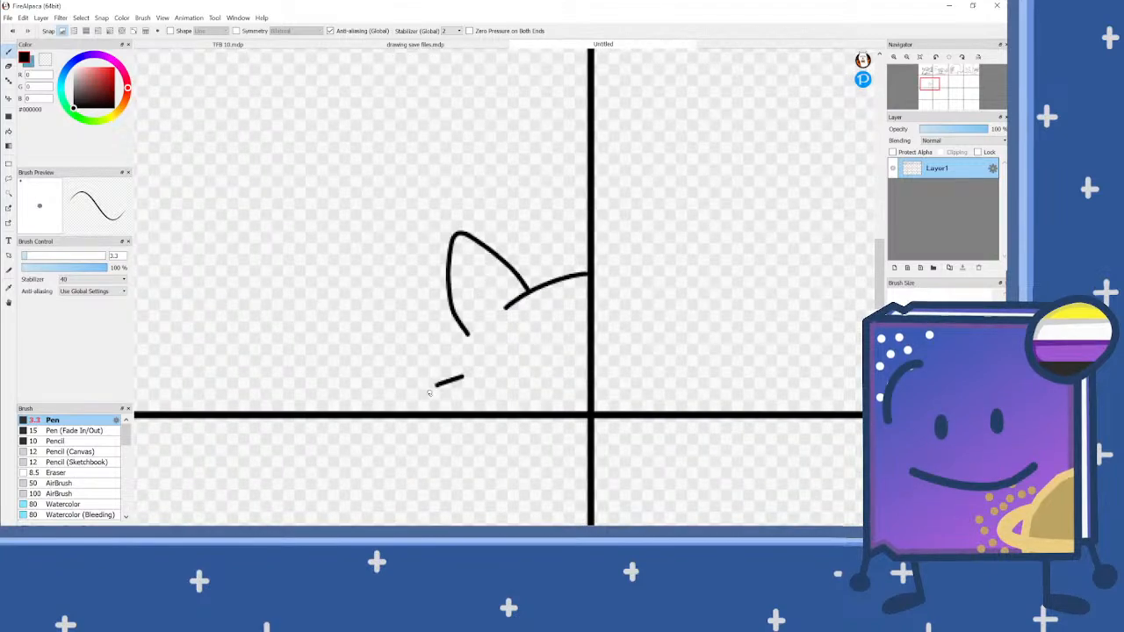
{"action": "scroll", "coordinate": [537, 330], "scroll_direction": "down", "scroll_amount": 2}
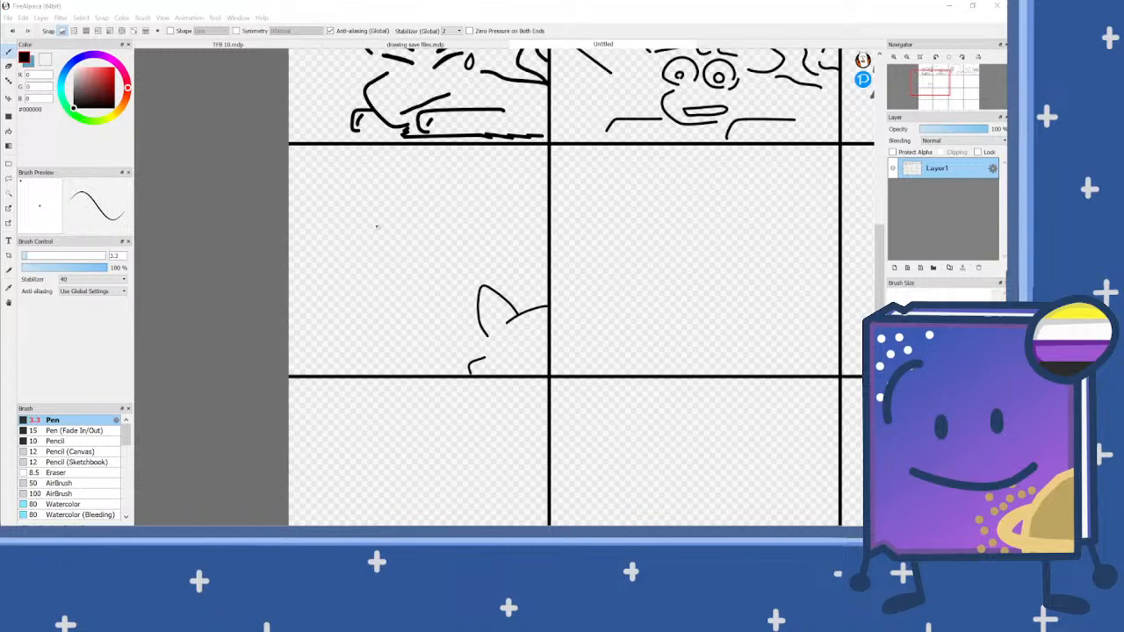
Step: Set the pen colour to green #62A25D
{"action": "scroll", "coordinate": [385, 226], "scroll_direction": "up", "scroll_amount": 1}
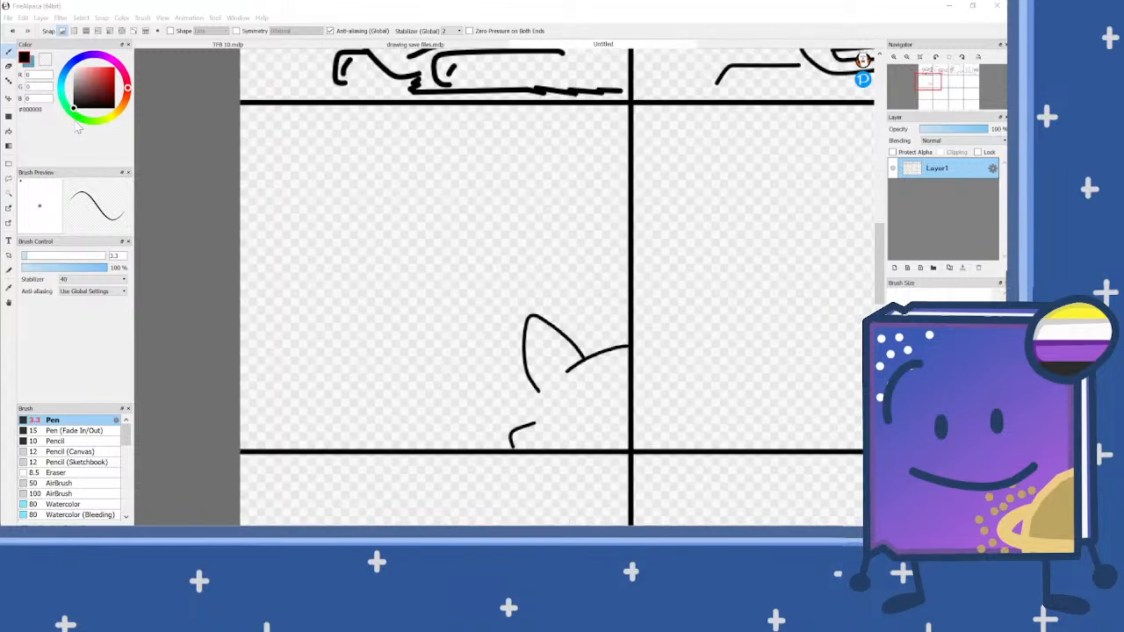
{"action": "left_click", "coordinate": [82, 122]}
{"action": "left_click", "coordinate": [95, 88]}
{"action": "left_click", "coordinate": [91, 82]}
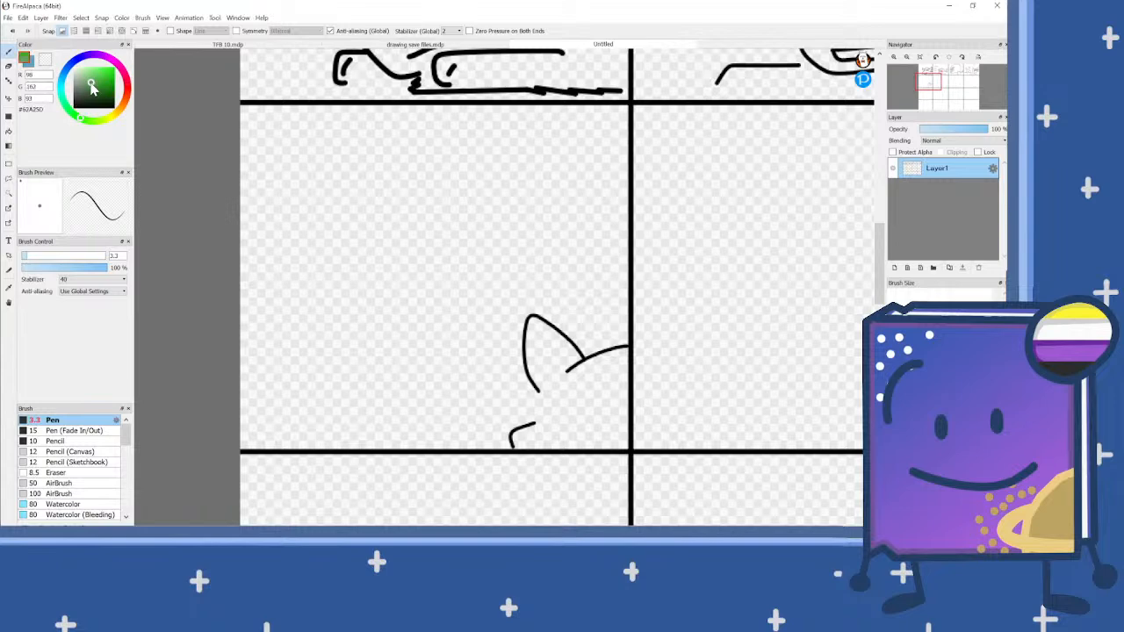
{"action": "mouse_move", "coordinate": [622, 190]}
{"action": "left_mouse_down"}
{"action": "mouse_move", "coordinate": [553, 201]}
{"action": "mouse_move", "coordinate": [494, 245]}
{"action": "mouse_move", "coordinate": [462, 293]}
{"action": "mouse_move", "coordinate": [450, 266]}
{"action": "mouse_move", "coordinate": [350, 399]}
{"action": "left_mouse_up"}
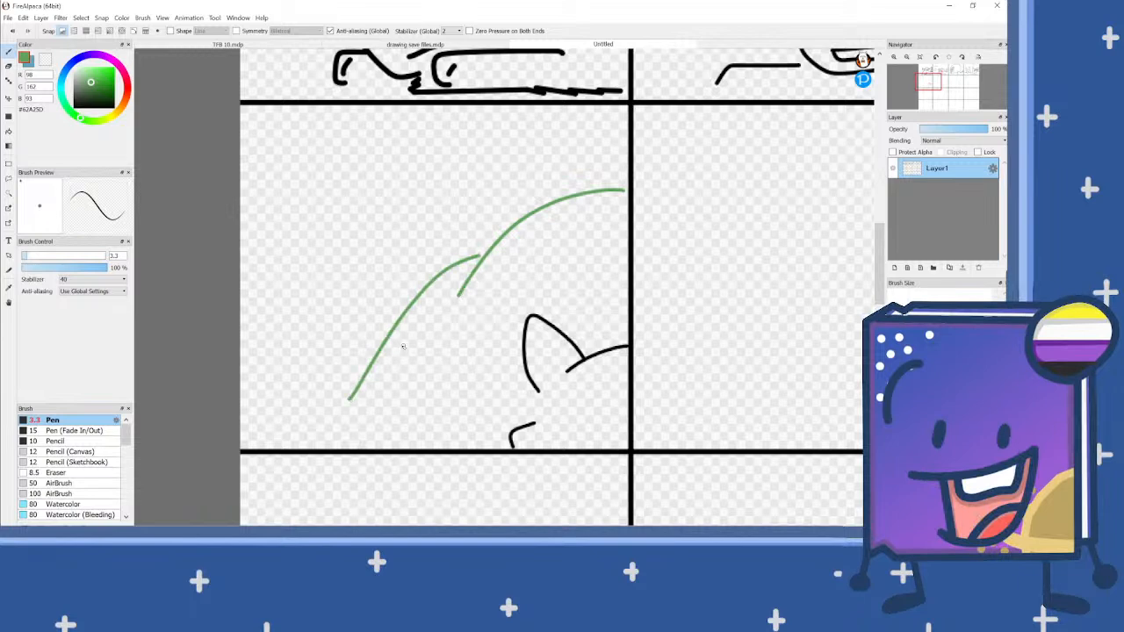
{"action": "key", "text": "ctrl+z"}
{"action": "key", "text": "ctrl+z"}
Step: Draw a jagged green slope rising across the fifth panel and a gently wavy green horizon line above it
{"action": "mouse_move", "coordinate": [233, 411]}
{"action": "left_mouse_down"}
{"action": "mouse_move", "coordinate": [360, 358]}
{"action": "mouse_move", "coordinate": [442, 282]}
{"action": "mouse_move", "coordinate": [518, 238]}
{"action": "mouse_move", "coordinate": [554, 237]}
{"action": "mouse_move", "coordinate": [584, 206]}
{"action": "mouse_move", "coordinate": [625, 207]}
{"action": "left_mouse_up"}
{"action": "scroll", "coordinate": [527, 263], "scroll_direction": "down", "scroll_amount": 1}
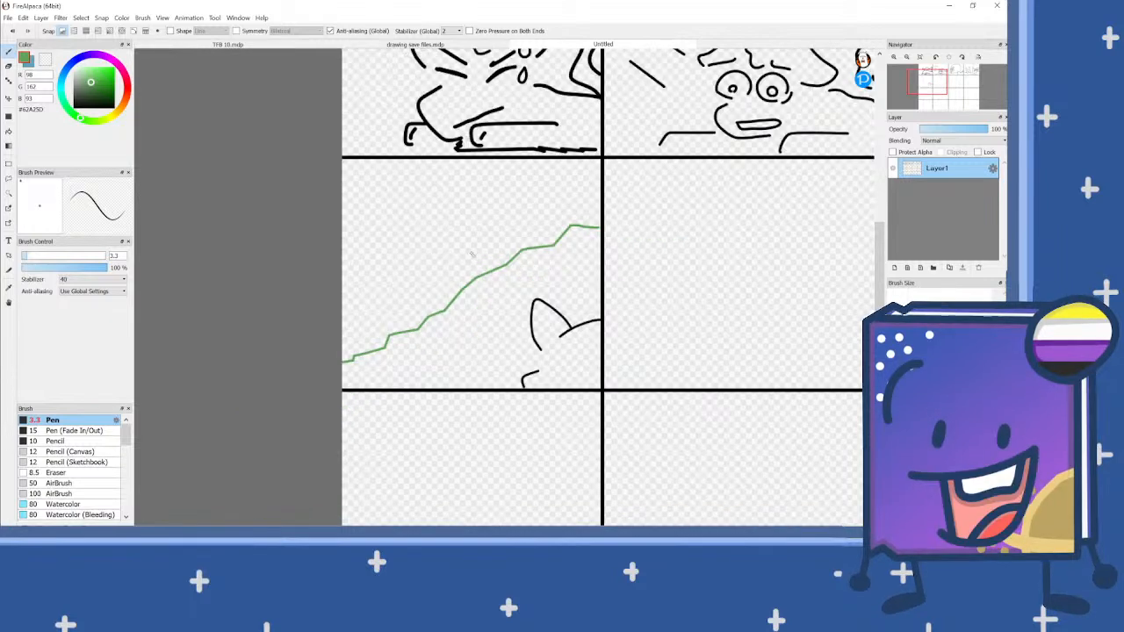
{"action": "scroll", "coordinate": [466, 213], "scroll_direction": "up", "scroll_amount": 1}
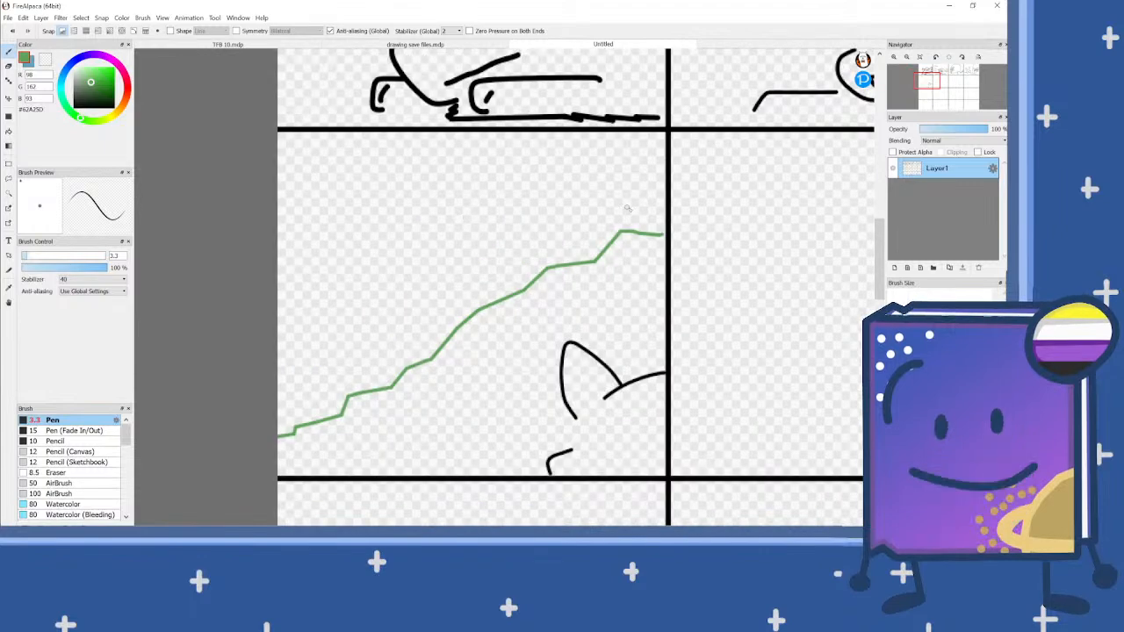
{"action": "left_click_drag", "start_coordinate": [667, 226], "coordinate": [277, 250]}
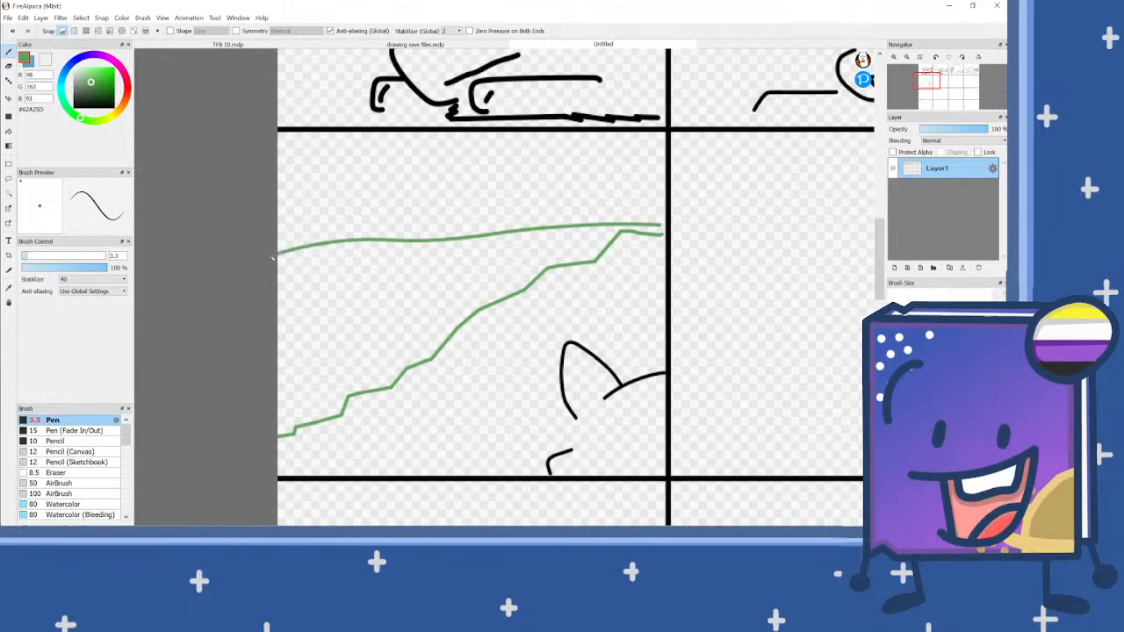
{"action": "scroll", "coordinate": [433, 251], "scroll_direction": "down", "scroll_amount": 1}
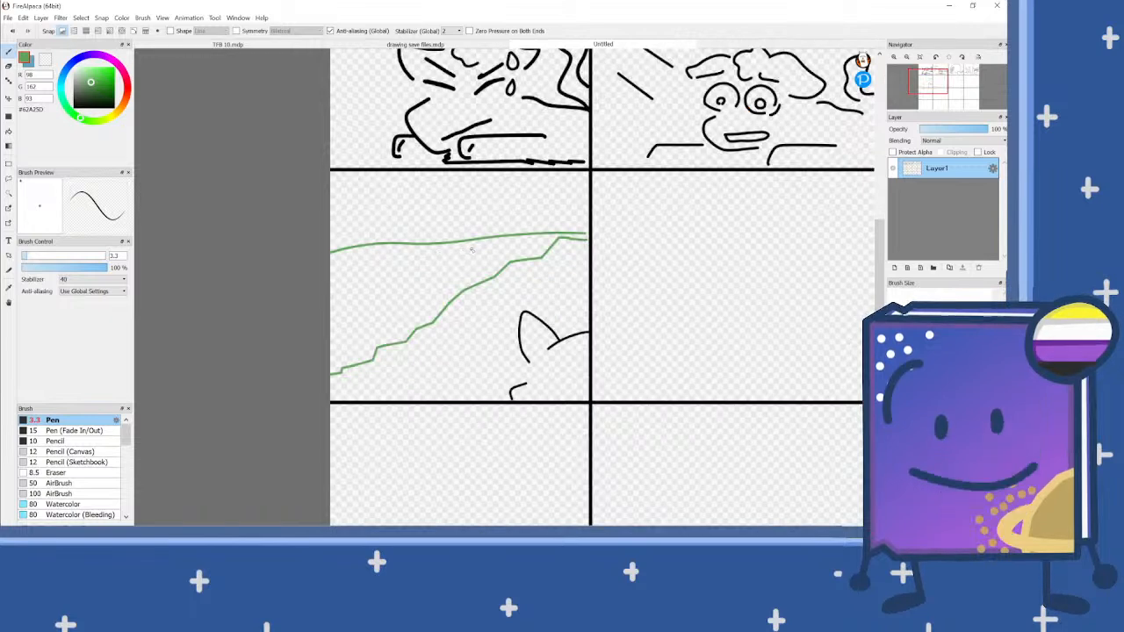
Step: Set the pen colour to grey #787878 and draw a jagged double-lined cave arch at the fifth panel's outer edge
{"action": "left_click", "coordinate": [74, 89]}
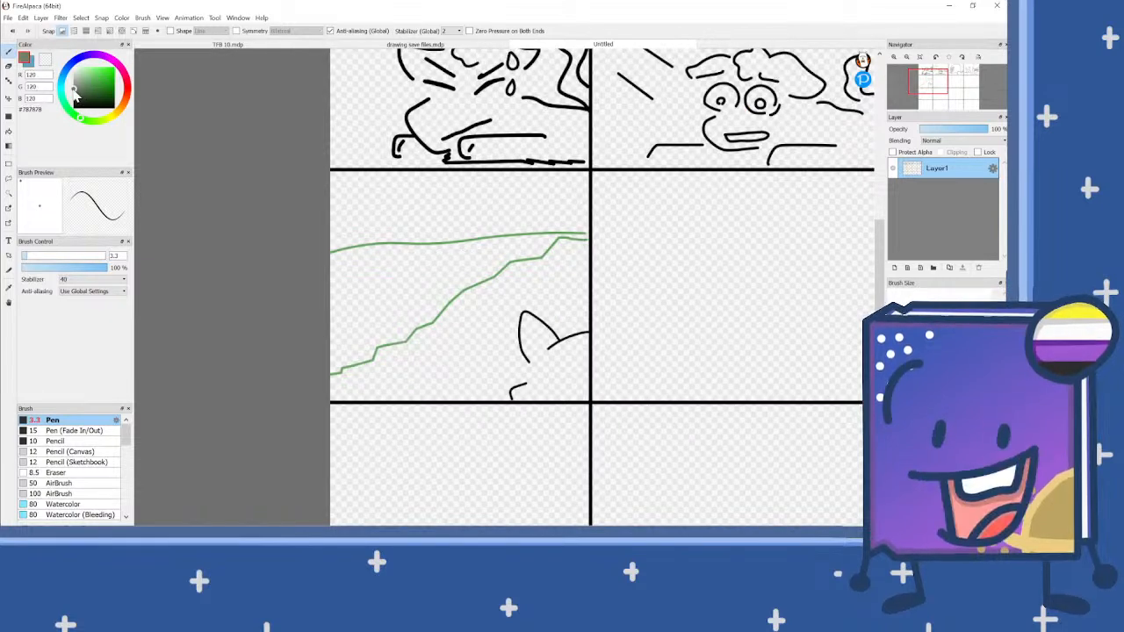
{"action": "scroll", "coordinate": [377, 268], "scroll_direction": "up", "scroll_amount": 1}
{"action": "mouse_move", "coordinate": [322, 210]}
{"action": "left_mouse_down"}
{"action": "mouse_move", "coordinate": [346, 194]}
{"action": "mouse_move", "coordinate": [367, 166]}
{"action": "left_mouse_up"}
{"action": "key", "text": "ctrl+z"}
{"action": "mouse_move", "coordinate": [297, 237]}
{"action": "left_mouse_down"}
{"action": "mouse_move", "coordinate": [352, 150]}
{"action": "mouse_move", "coordinate": [429, 143]}
{"action": "mouse_move", "coordinate": [455, 155]}
{"action": "mouse_move", "coordinate": [477, 191]}
{"action": "mouse_move", "coordinate": [491, 258]}
{"action": "mouse_move", "coordinate": [481, 323]}
{"action": "mouse_move", "coordinate": [395, 360]}
{"action": "mouse_move", "coordinate": [425, 369]}
{"action": "mouse_move", "coordinate": [336, 390]}
{"action": "left_mouse_up"}
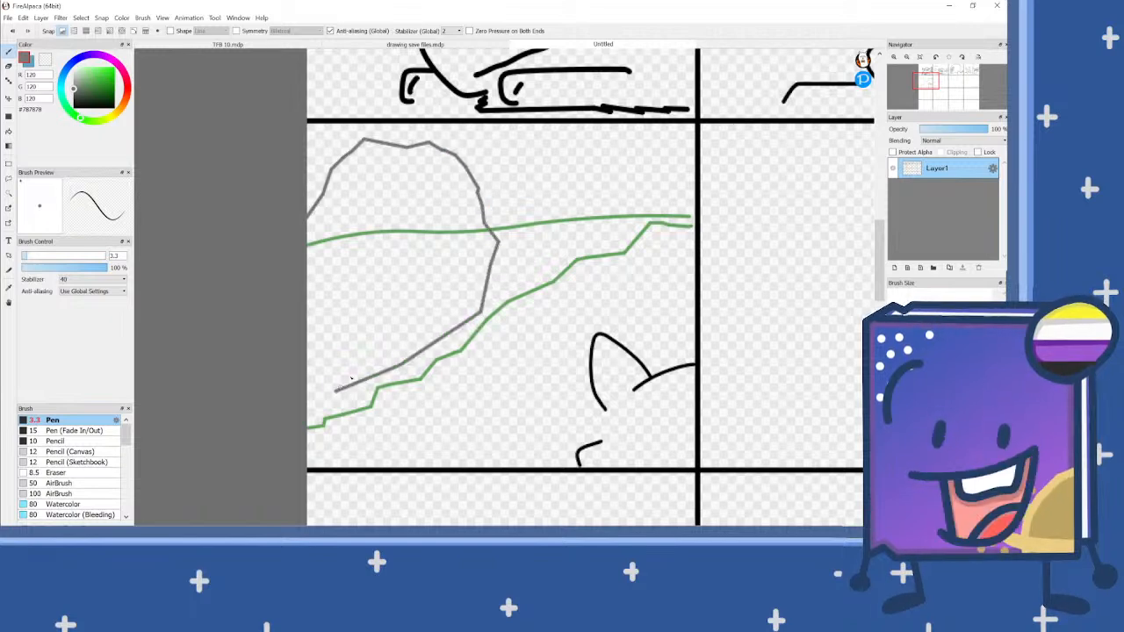
{"action": "mouse_move", "coordinate": [479, 312]}
{"action": "left_mouse_down"}
{"action": "mouse_move", "coordinate": [475, 228]}
{"action": "mouse_move", "coordinate": [444, 174]}
{"action": "mouse_move", "coordinate": [381, 161]}
{"action": "mouse_move", "coordinate": [354, 170]}
{"action": "mouse_move", "coordinate": [308, 242]}
{"action": "left_mouse_up"}
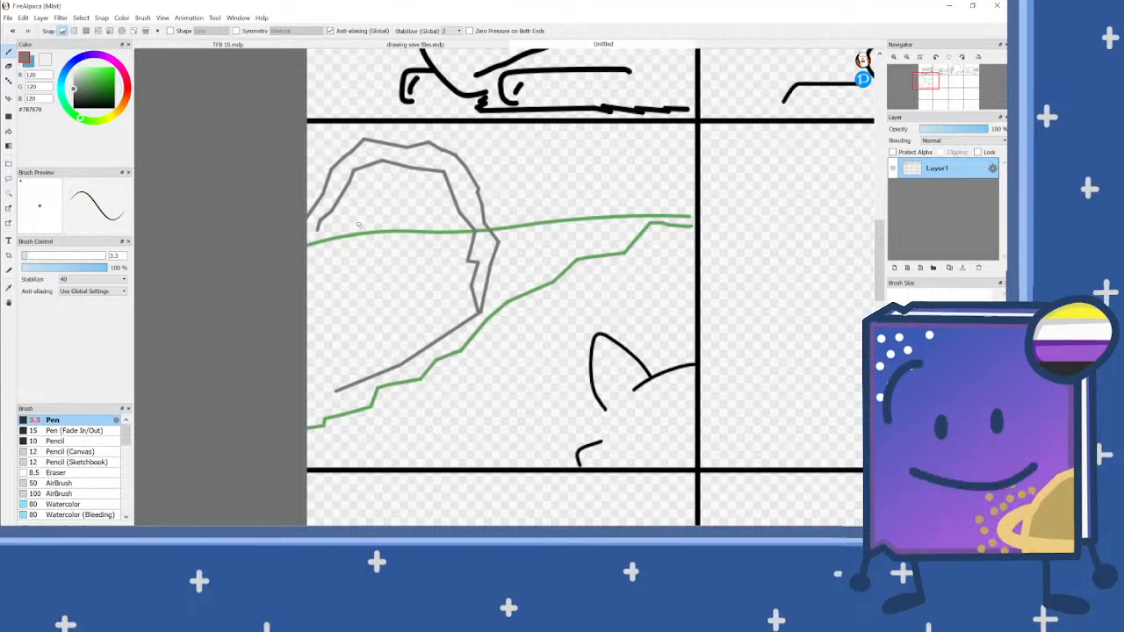
Step: Set the pen colour to brown #AF9475 and draw six vertical fence lines above the green horizon beside the cave
{"action": "left_click", "coordinate": [125, 112]}
{"action": "left_click", "coordinate": [91, 81]}
{"action": "left_click", "coordinate": [87, 80]}
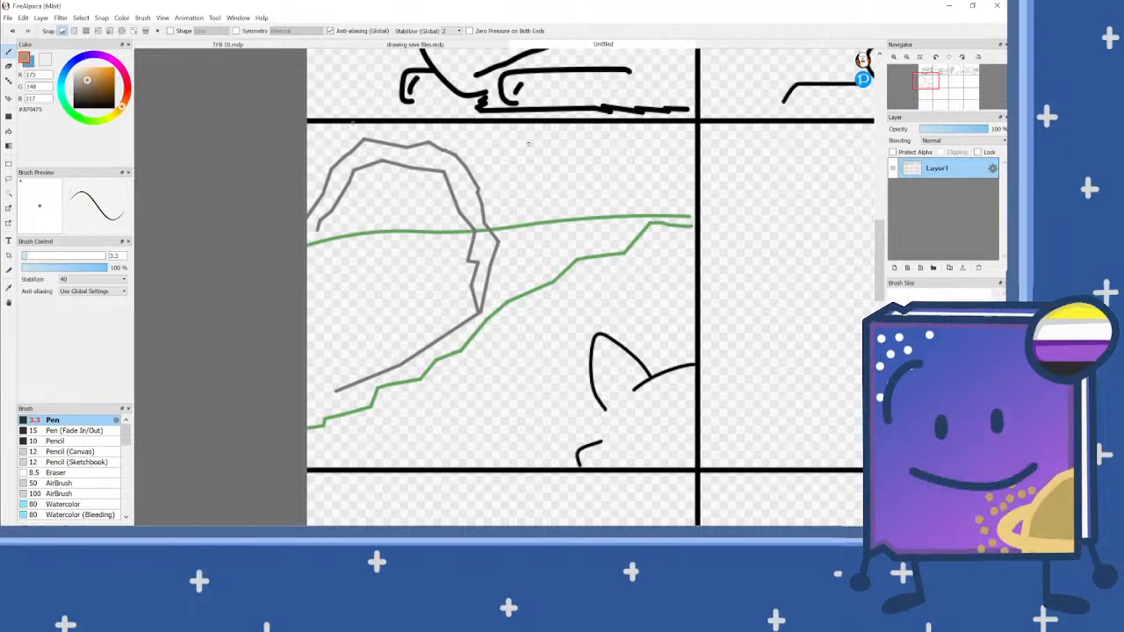
{"action": "mouse_move", "coordinate": [507, 222]}
{"action": "left_mouse_down"}
{"action": "mouse_move", "coordinate": [515, 158]}
{"action": "mouse_move", "coordinate": [504, 132]}
{"action": "mouse_move", "coordinate": [544, 218]}
{"action": "left_mouse_up"}
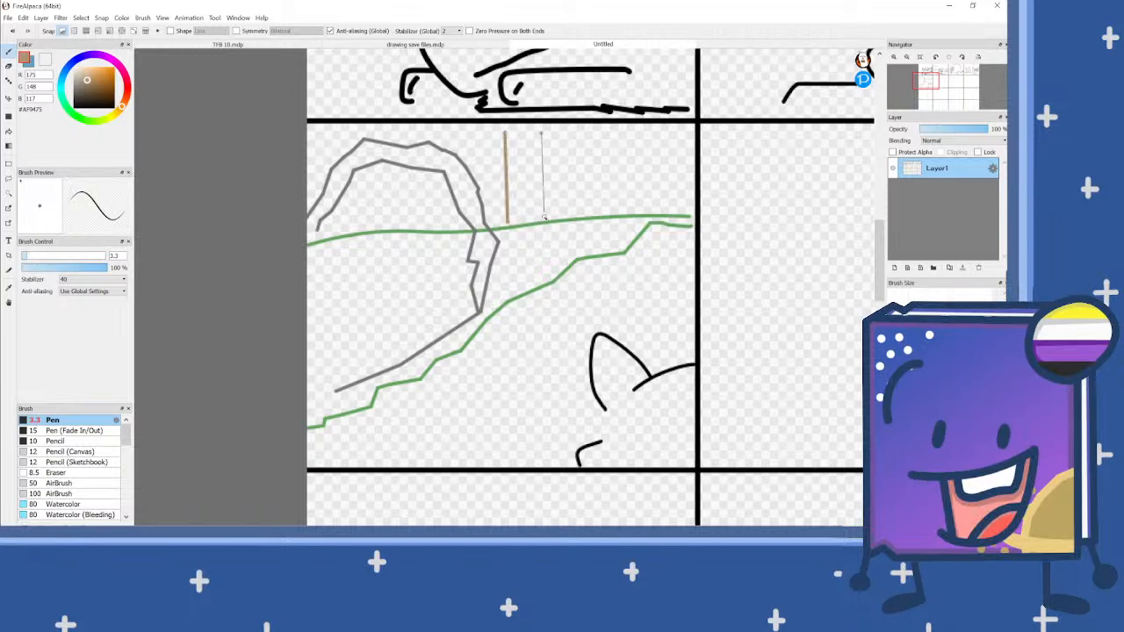
{"action": "mouse_move", "coordinate": [579, 140]}
{"action": "left_mouse_down"}
{"action": "mouse_move", "coordinate": [612, 221]}
{"action": "mouse_move", "coordinate": [648, 132]}
{"action": "left_mouse_up"}
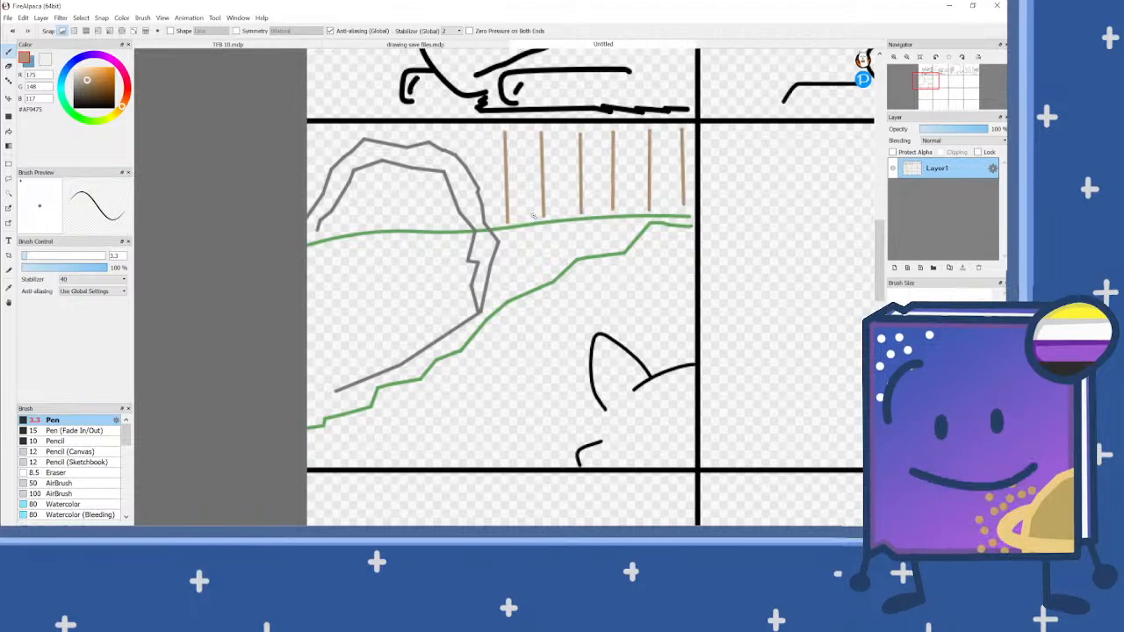
{"action": "scroll", "coordinate": [533, 215], "scroll_direction": "down", "scroll_amount": 3}
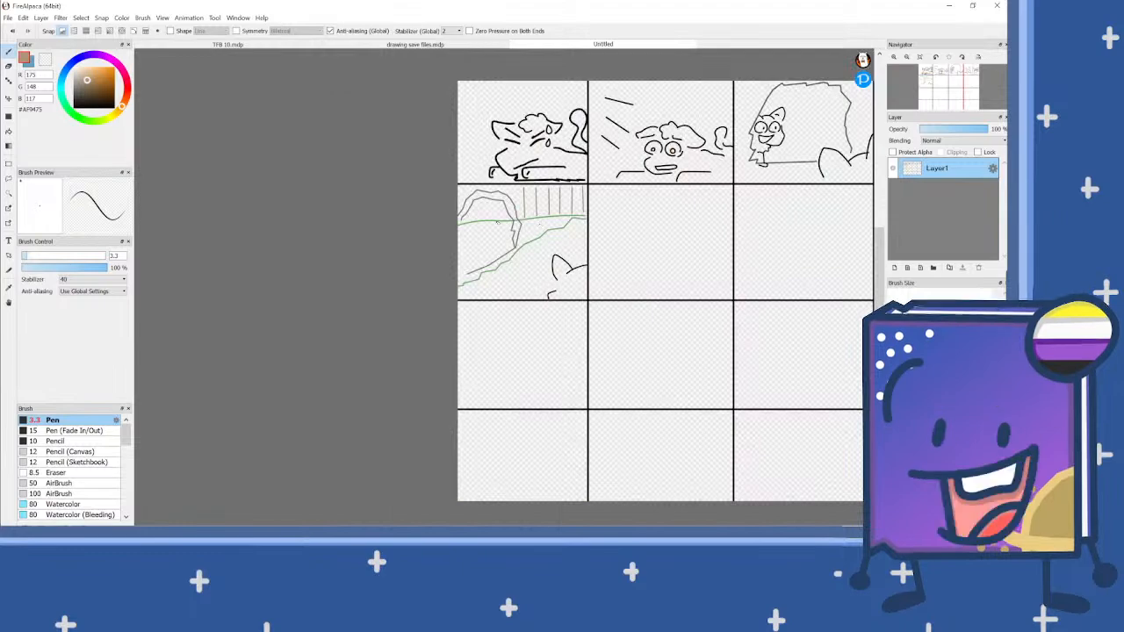
Step: Set the pen colour to black for sketching the fifth panel's background characters
{"action": "left_click", "coordinate": [84, 94]}
{"action": "left_click", "coordinate": [73, 108]}
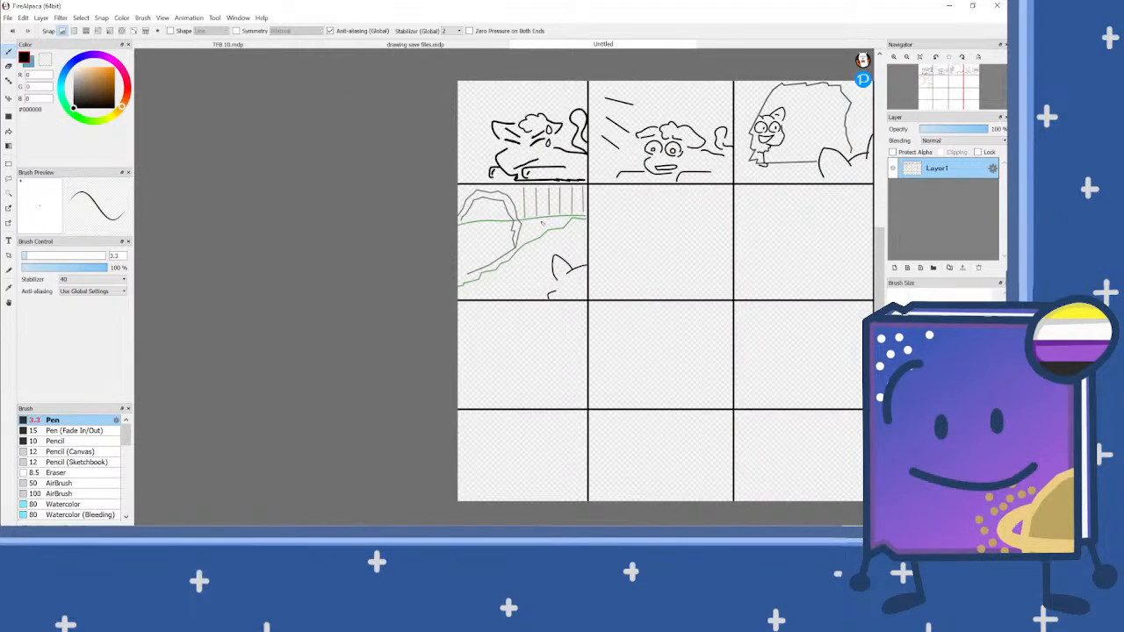
{"action": "scroll", "coordinate": [526, 225], "scroll_direction": "up", "scroll_amount": 3}
{"action": "scroll", "coordinate": [545, 275], "scroll_direction": "up", "scroll_amount": 1}
{"action": "left_click_drag", "start_coordinate": [537, 240], "coordinate": [585, 198]}
{"action": "scroll", "coordinate": [585, 198], "scroll_direction": "down", "scroll_amount": 1}
{"action": "scroll", "coordinate": [532, 303], "scroll_direction": "up", "scroll_amount": 1}
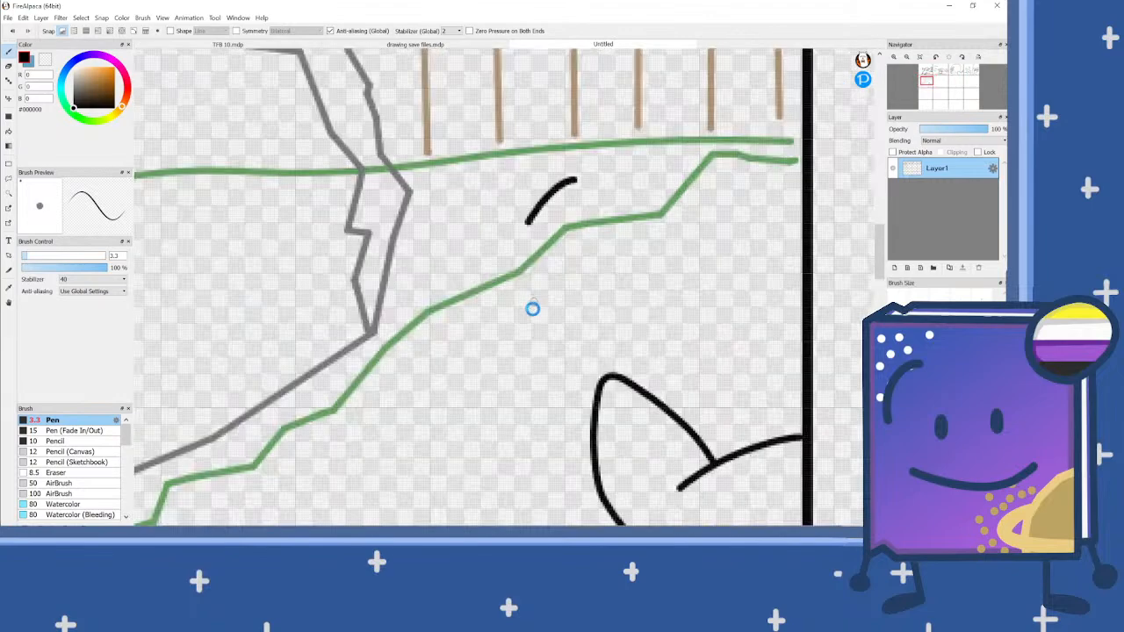
{"action": "key", "text": "ctrl+z"}
Step: Draw a round head over the green slope, with a shoulder line beside it and a short curved stroke beneath
{"action": "left_click_drag", "start_coordinate": [529, 331], "coordinate": [465, 314]}
{"action": "mouse_move", "coordinate": [452, 277]}
{"action": "left_mouse_down"}
{"action": "mouse_move", "coordinate": [484, 222]}
{"action": "mouse_move", "coordinate": [547, 192]}
{"action": "mouse_move", "coordinate": [589, 217]}
{"action": "mouse_move", "coordinate": [602, 261]}
{"action": "mouse_move", "coordinate": [582, 300]}
{"action": "mouse_move", "coordinate": [614, 277]}
{"action": "mouse_move", "coordinate": [624, 286]}
{"action": "mouse_move", "coordinate": [745, 272]}
{"action": "left_mouse_up"}
{"action": "scroll", "coordinate": [575, 283], "scroll_direction": "down", "scroll_amount": 1}
{"action": "scroll", "coordinate": [575, 283], "scroll_direction": "up", "scroll_amount": 1}
{"action": "left_click_drag", "start_coordinate": [532, 309], "coordinate": [565, 351]}
{"action": "scroll", "coordinate": [586, 279], "scroll_direction": "down", "scroll_amount": 1}
{"action": "scroll", "coordinate": [586, 279], "scroll_direction": "down", "scroll_amount": 1}
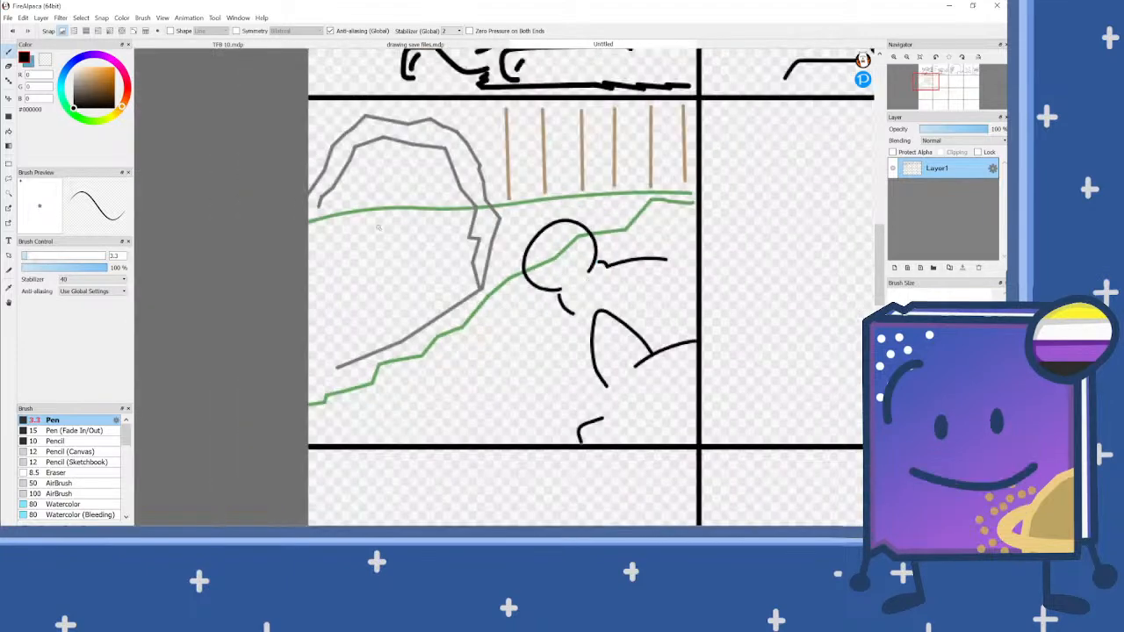
{"action": "scroll", "coordinate": [412, 230], "scroll_direction": "up", "scroll_amount": 2}
{"action": "mouse_move", "coordinate": [471, 310]}
{"action": "left_mouse_down"}
{"action": "mouse_move", "coordinate": [439, 324]}
{"action": "mouse_move", "coordinate": [391, 303]}
{"action": "mouse_move", "coordinate": [394, 234]}
{"action": "mouse_move", "coordinate": [447, 184]}
{"action": "mouse_move", "coordinate": [507, 185]}
{"action": "mouse_move", "coordinate": [533, 222]}
{"action": "mouse_move", "coordinate": [528, 274]}
{"action": "left_mouse_up"}
{"action": "left_click_drag", "start_coordinate": [391, 300], "coordinate": [261, 346]}
{"action": "left_click_drag", "start_coordinate": [503, 323], "coordinate": [515, 412]}
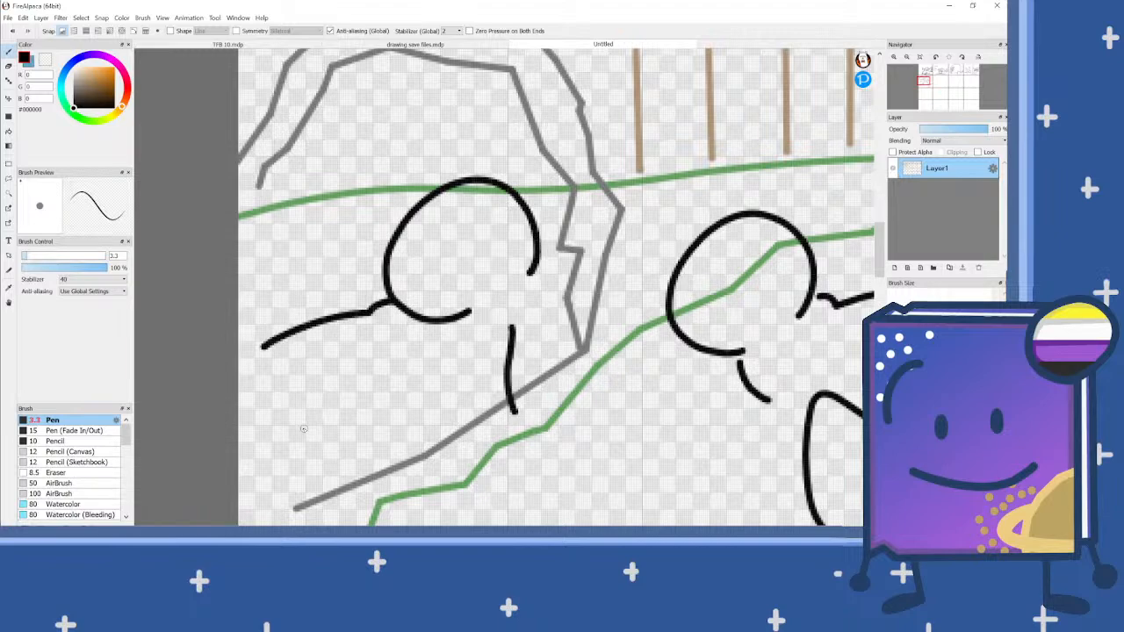
{"action": "mouse_move", "coordinate": [301, 429]}
{"action": "left_mouse_down"}
{"action": "mouse_move", "coordinate": [318, 435]}
{"action": "mouse_move", "coordinate": [347, 489]}
{"action": "left_mouse_up"}
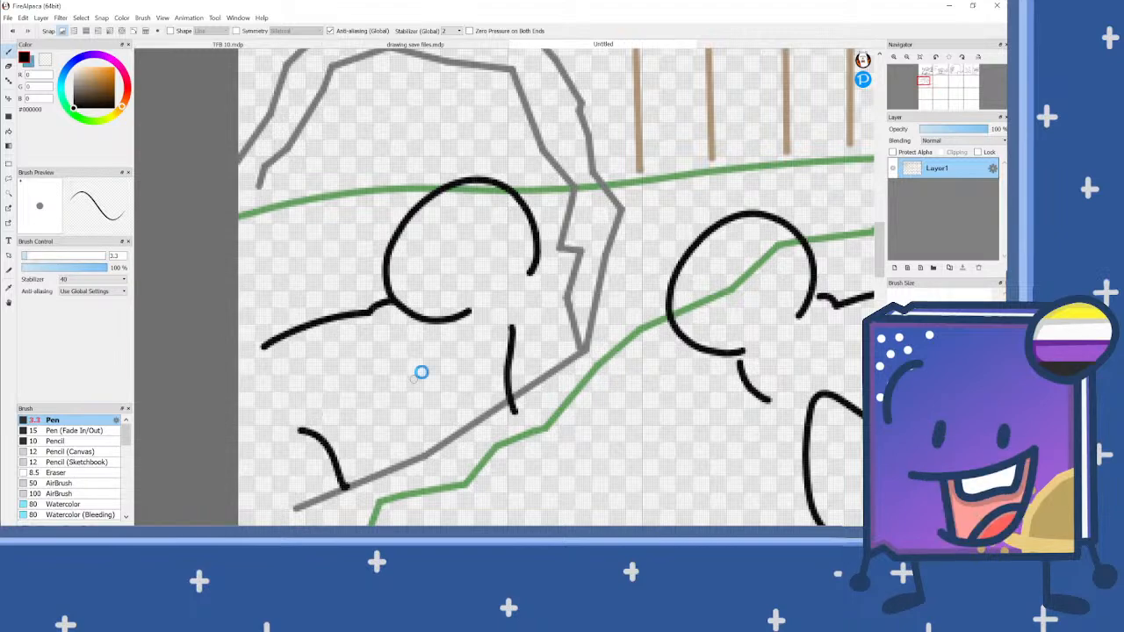
{"action": "scroll", "coordinate": [421, 372], "scroll_direction": "down", "scroll_amount": 3}
{"action": "scroll", "coordinate": [471, 311], "scroll_direction": "down", "scroll_amount": 2}
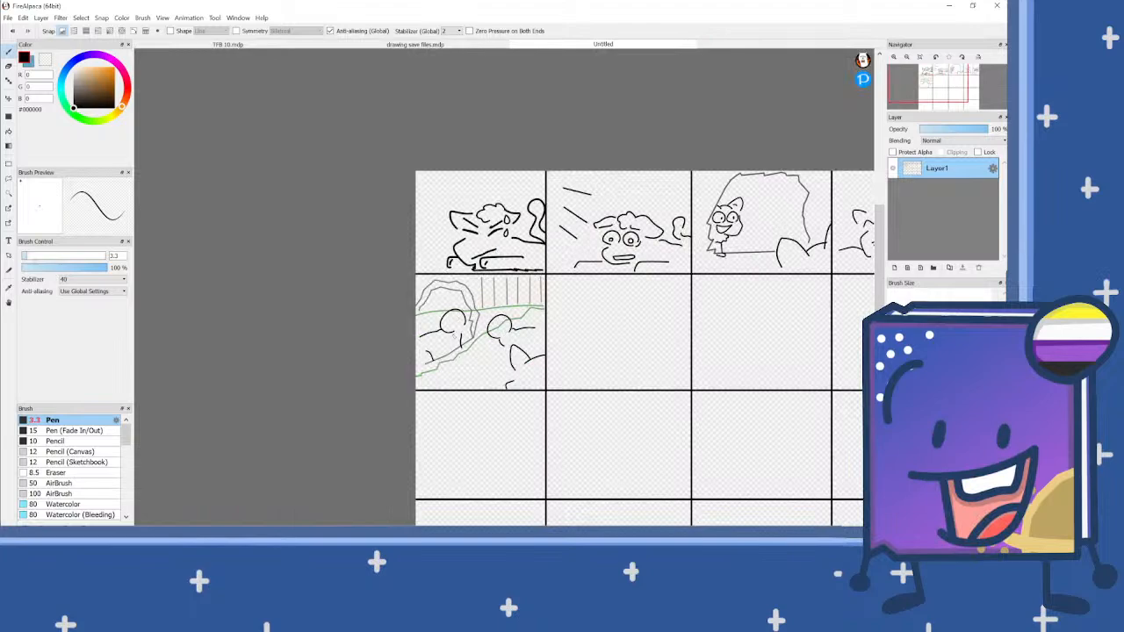
{"action": "scroll", "coordinate": [447, 341], "scroll_direction": "up", "scroll_amount": 3}
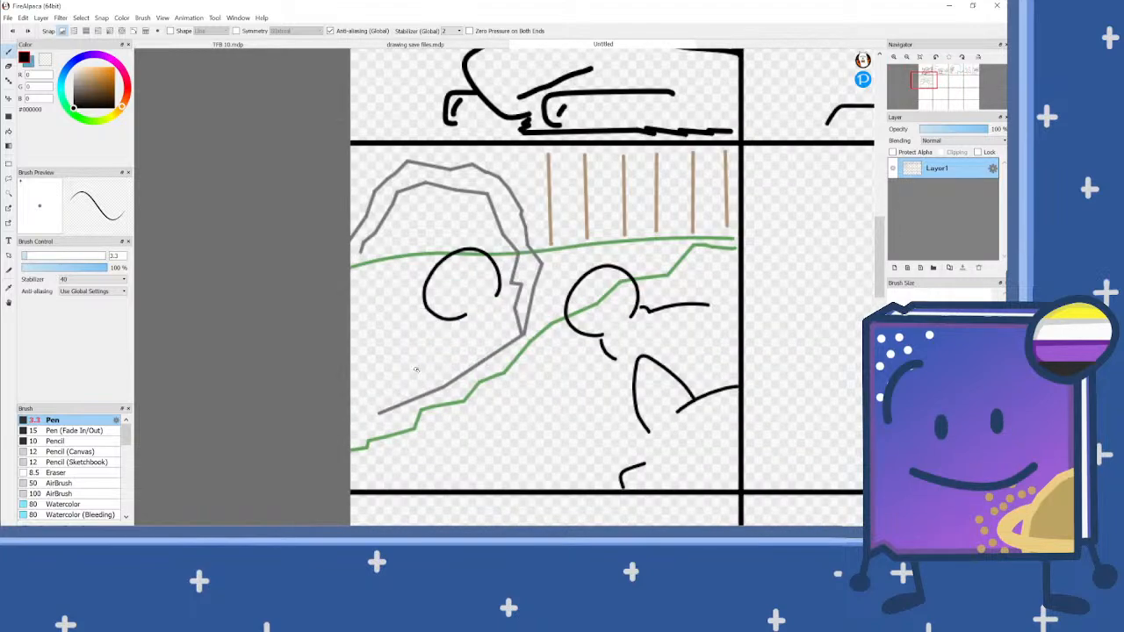
{"action": "scroll", "coordinate": [415, 369], "scroll_direction": "up", "scroll_amount": 3}
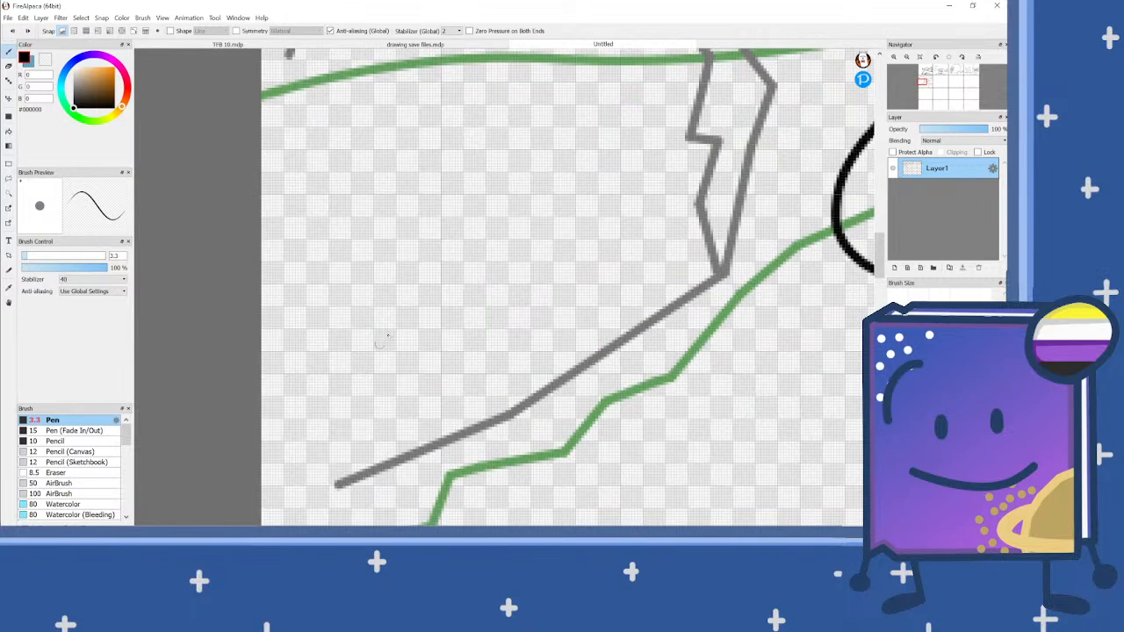
Step: Sketch a small character's head inside the cave with two ears, a curved chin and a short curve on each side
{"action": "mouse_move", "coordinate": [419, 305]}
{"action": "left_mouse_down"}
{"action": "mouse_move", "coordinate": [473, 264]}
{"action": "mouse_move", "coordinate": [479, 326]}
{"action": "left_mouse_up"}
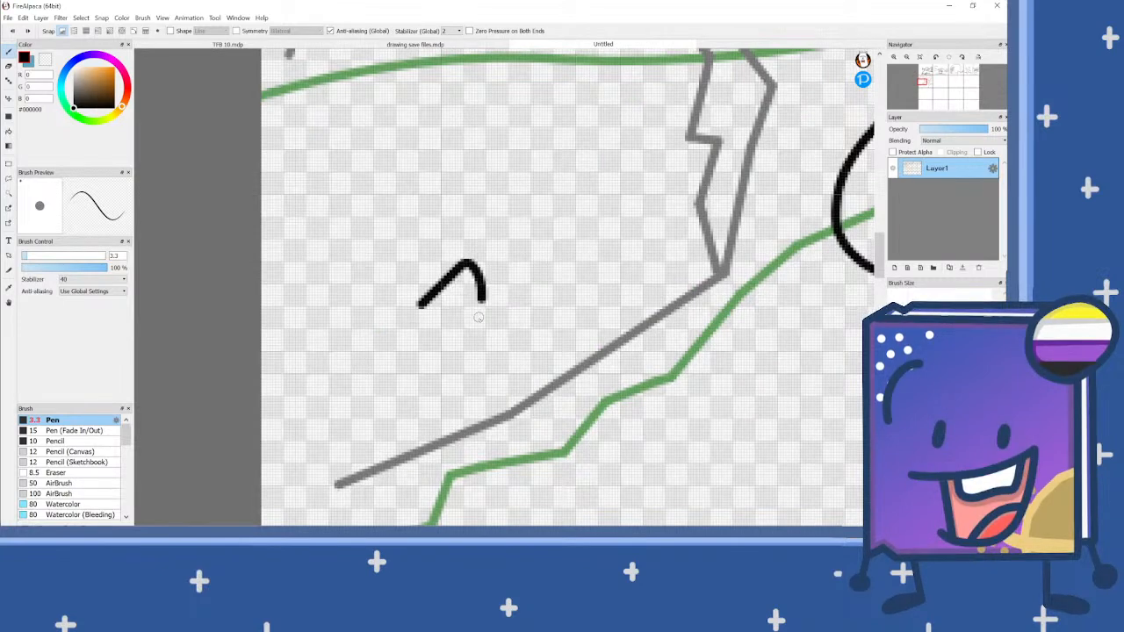
{"action": "mouse_move", "coordinate": [360, 321]}
{"action": "left_mouse_down"}
{"action": "mouse_move", "coordinate": [323, 321]}
{"action": "mouse_move", "coordinate": [324, 364]}
{"action": "left_mouse_up"}
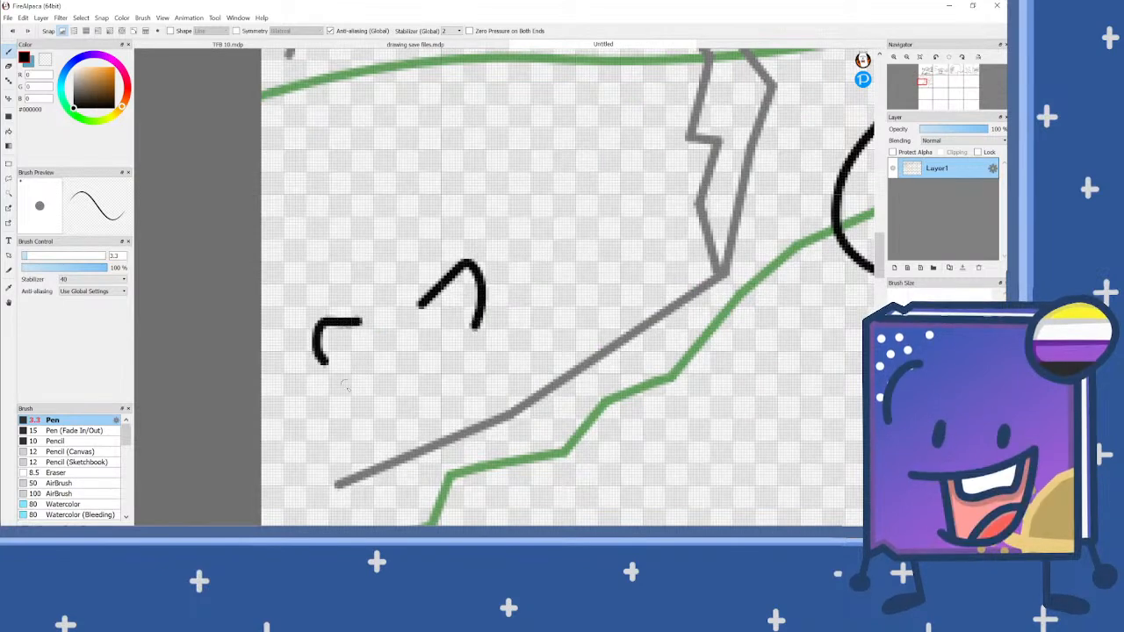
{"action": "mouse_move", "coordinate": [362, 425]}
{"action": "left_mouse_down"}
{"action": "mouse_move", "coordinate": [338, 459]}
{"action": "mouse_move", "coordinate": [353, 478]}
{"action": "mouse_move", "coordinate": [426, 451]}
{"action": "left_mouse_up"}
{"action": "left_click", "coordinate": [464, 334]}
{"action": "left_click_drag", "start_coordinate": [472, 334], "coordinate": [486, 354]}
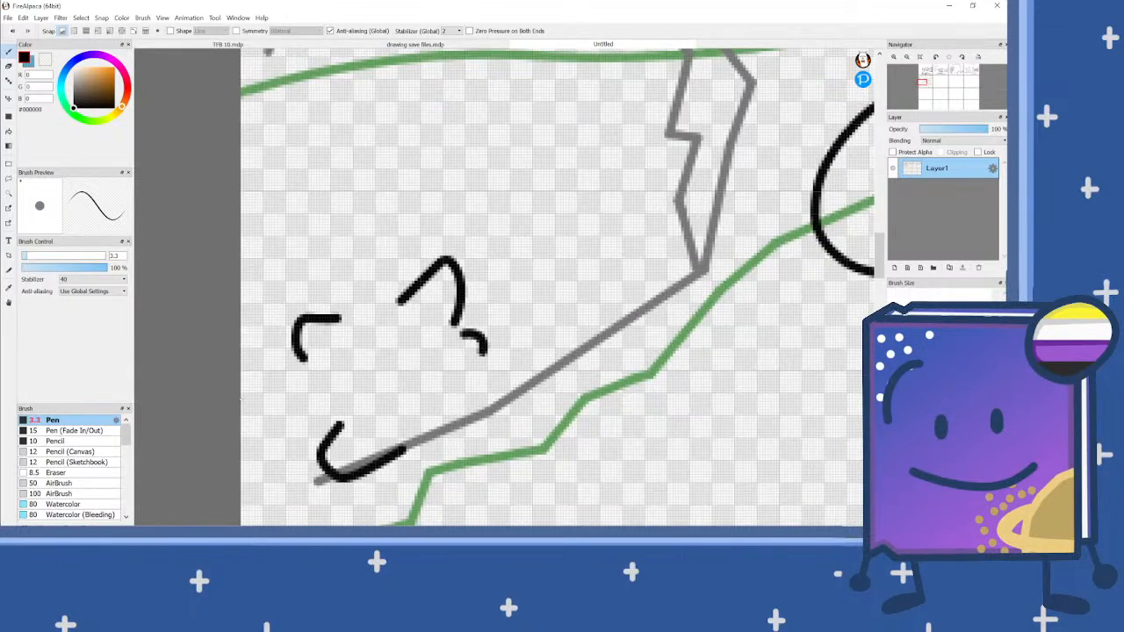
{"action": "mouse_move", "coordinate": [298, 361]}
{"action": "left_mouse_down"}
{"action": "mouse_move", "coordinate": [266, 376]}
{"action": "mouse_move", "coordinate": [248, 412]}
{"action": "left_mouse_up"}
Step: Add two small dash eyes, slanted brows and a slanted mouth line to the small cave character
{"action": "mouse_move", "coordinate": [424, 334]}
{"action": "left_mouse_down"}
{"action": "mouse_move", "coordinate": [421, 346]}
{"action": "mouse_move", "coordinate": [383, 355]}
{"action": "left_mouse_up"}
{"action": "left_click", "coordinate": [384, 362]}
{"action": "left_click_drag", "start_coordinate": [384, 419], "coordinate": [436, 381]}
{"action": "left_click", "coordinate": [344, 344]}
{"action": "left_click_drag", "start_coordinate": [354, 344], "coordinate": [374, 331]}
{"action": "left_click_drag", "start_coordinate": [433, 311], "coordinate": [408, 323]}
{"action": "scroll", "coordinate": [389, 331], "scroll_direction": "down", "scroll_amount": 1}
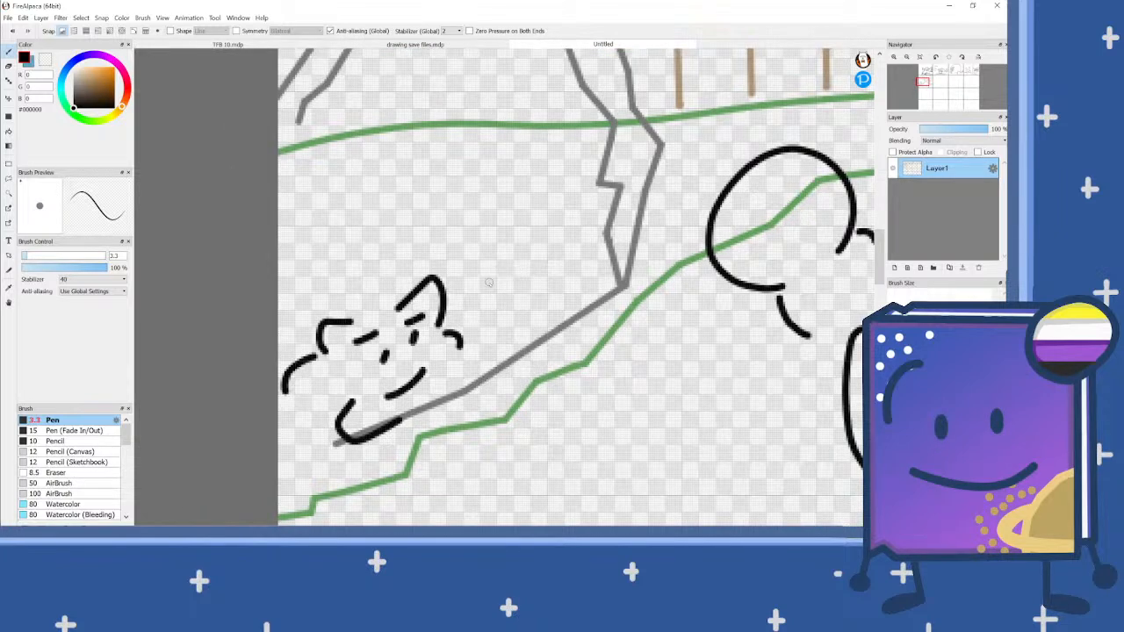
Step: Add a new layer above Layer1
{"action": "left_click", "coordinate": [894, 268]}
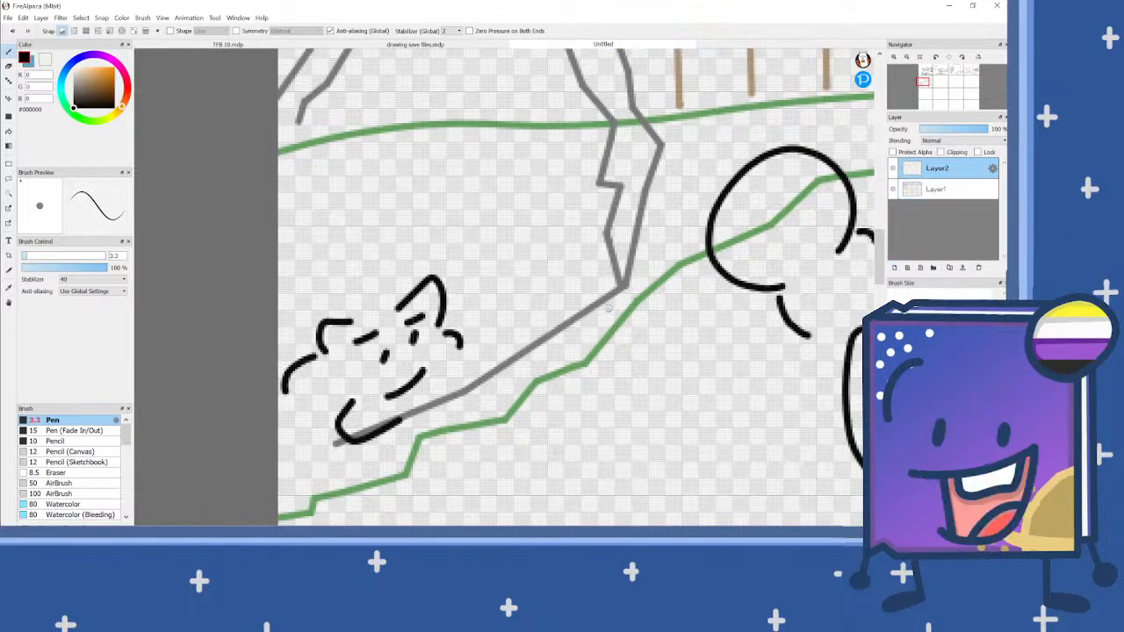
Step: Sketch a small side-view character in the empty panel beside the cave scene, with a pointed ear, back, small paws, dash eye and mouth
{"action": "scroll", "coordinate": [625, 303], "scroll_direction": "down", "scroll_amount": 4}
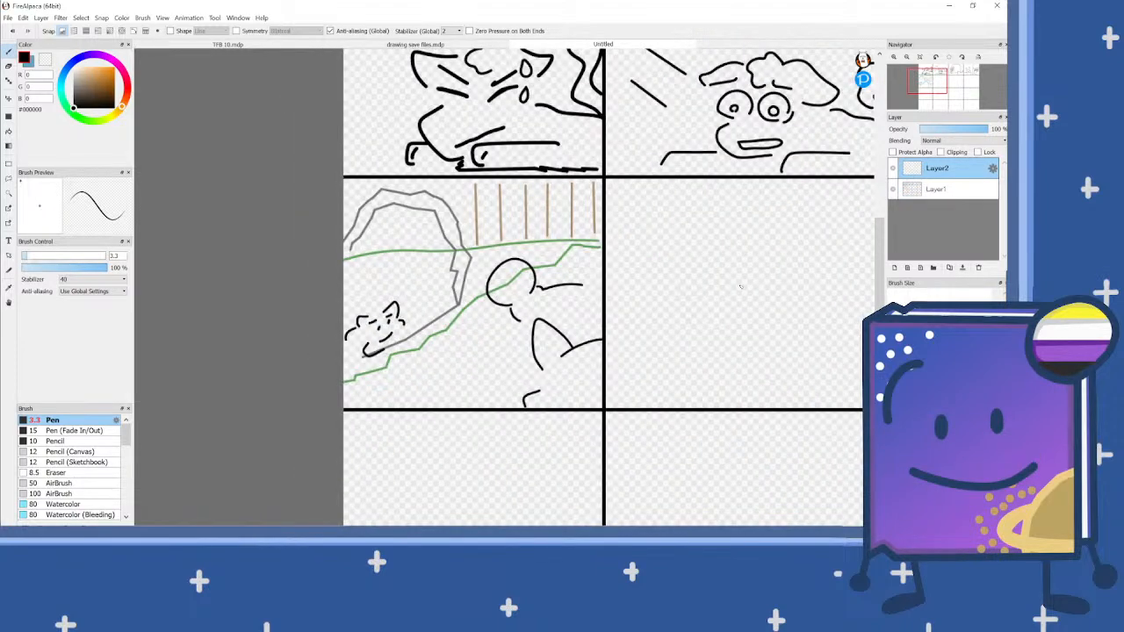
{"action": "scroll", "coordinate": [719, 290], "scroll_direction": "up", "scroll_amount": 2}
{"action": "mouse_move", "coordinate": [695, 289]}
{"action": "left_mouse_down"}
{"action": "mouse_move", "coordinate": [705, 318]}
{"action": "mouse_move", "coordinate": [698, 290]}
{"action": "mouse_move", "coordinate": [659, 266]}
{"action": "mouse_move", "coordinate": [595, 249]}
{"action": "mouse_move", "coordinate": [615, 311]}
{"action": "mouse_move", "coordinate": [593, 332]}
{"action": "left_mouse_up"}
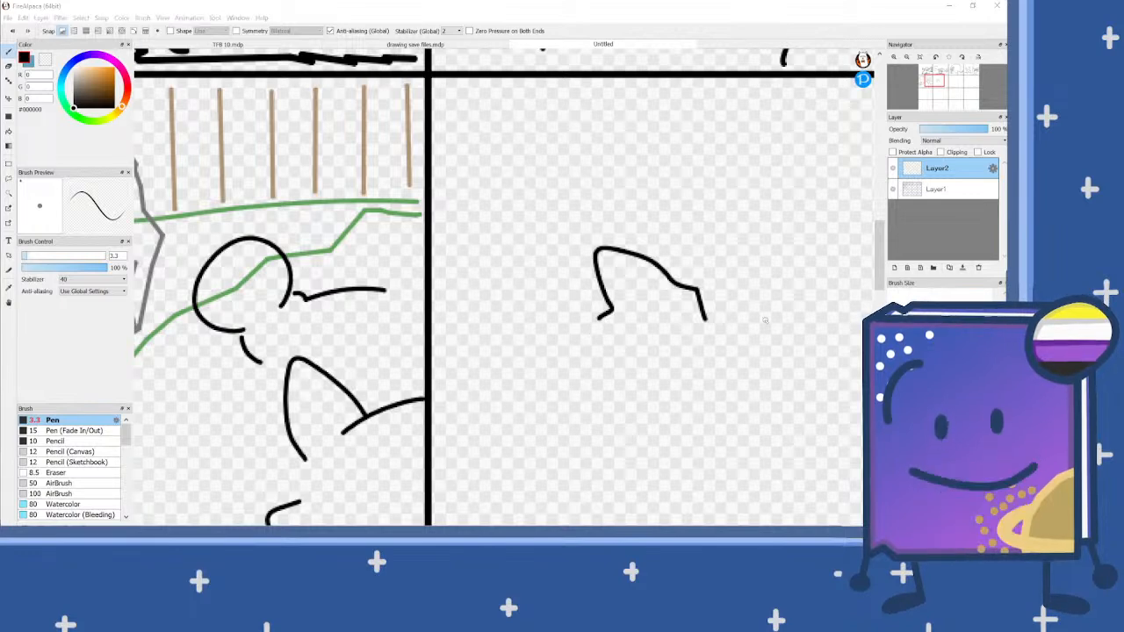
{"action": "mouse_move", "coordinate": [607, 313]}
{"action": "left_mouse_down"}
{"action": "mouse_move", "coordinate": [533, 337]}
{"action": "mouse_move", "coordinate": [531, 395]}
{"action": "mouse_move", "coordinate": [558, 415]}
{"action": "left_mouse_up"}
{"action": "mouse_move", "coordinate": [692, 341]}
{"action": "left_mouse_down"}
{"action": "mouse_move", "coordinate": [692, 368]}
{"action": "mouse_move", "coordinate": [672, 382]}
{"action": "mouse_move", "coordinate": [661, 349]}
{"action": "mouse_move", "coordinate": [704, 341]}
{"action": "mouse_move", "coordinate": [716, 361]}
{"action": "mouse_move", "coordinate": [696, 369]}
{"action": "left_mouse_up"}
{"action": "mouse_move", "coordinate": [588, 387]}
{"action": "left_mouse_down"}
{"action": "mouse_move", "coordinate": [582, 407]}
{"action": "mouse_move", "coordinate": [661, 363]}
{"action": "left_mouse_up"}
{"action": "mouse_move", "coordinate": [663, 284]}
{"action": "left_mouse_down"}
{"action": "mouse_move", "coordinate": [671, 296]}
{"action": "mouse_move", "coordinate": [664, 285]}
{"action": "left_mouse_up"}
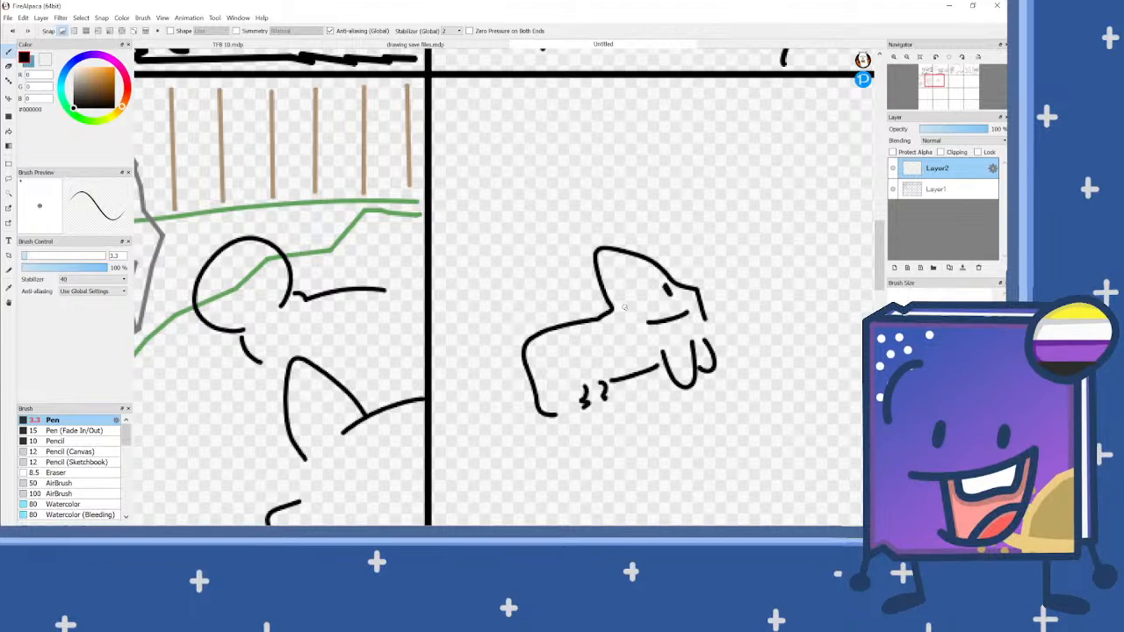
Step: Paste a copy of the small character on a new layer, shrink and tilt it about -5.1 degrees, and place it beside the cave character
{"action": "scroll", "coordinate": [627, 307], "scroll_direction": "down", "scroll_amount": 2}
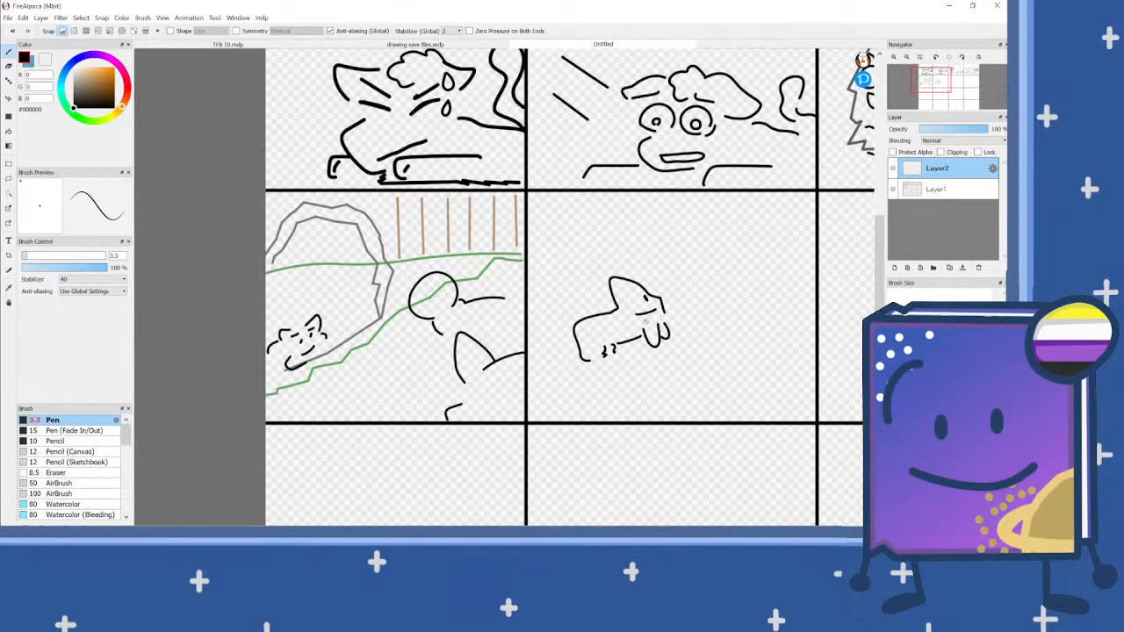
{"action": "key", "text": "ctrl+v"}
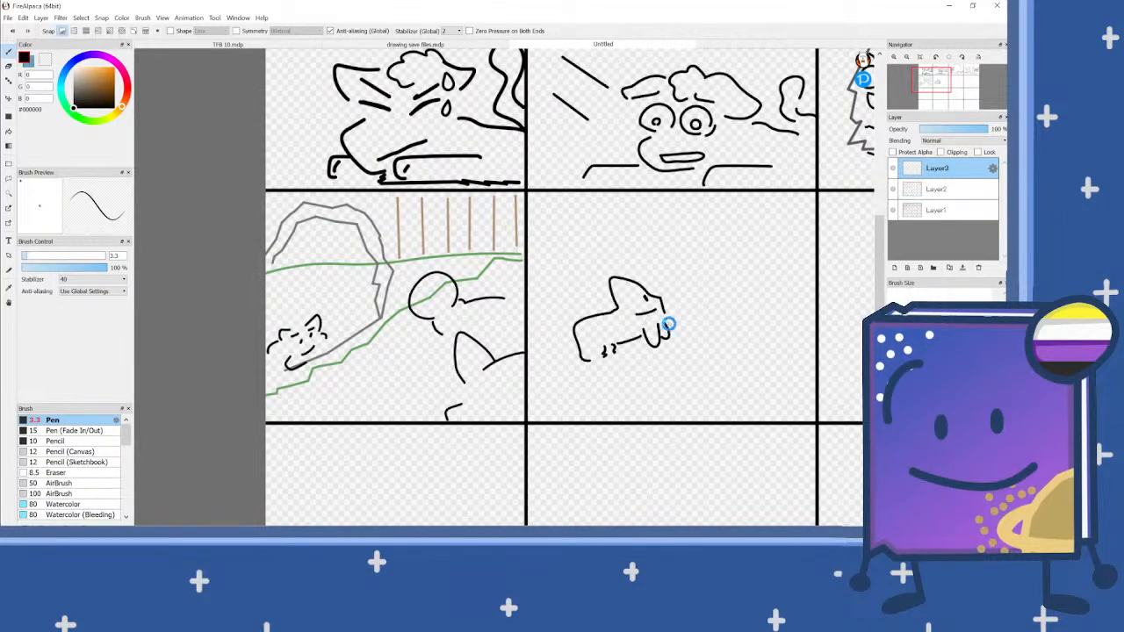
{"action": "key", "text": "ctrl+t"}
{"action": "left_click_drag", "start_coordinate": [672, 342], "coordinate": [350, 295]}
{"action": "scroll", "coordinate": [350, 294], "scroll_direction": "up", "scroll_amount": 1}
{"action": "scroll", "coordinate": [349, 294], "scroll_direction": "up", "scroll_amount": 2}
{"action": "left_click_drag", "start_coordinate": [393, 331], "coordinate": [318, 251]}
{"action": "left_click_drag", "start_coordinate": [353, 322], "coordinate": [357, 318]}
{"action": "left_click_drag", "start_coordinate": [314, 259], "coordinate": [352, 326]}
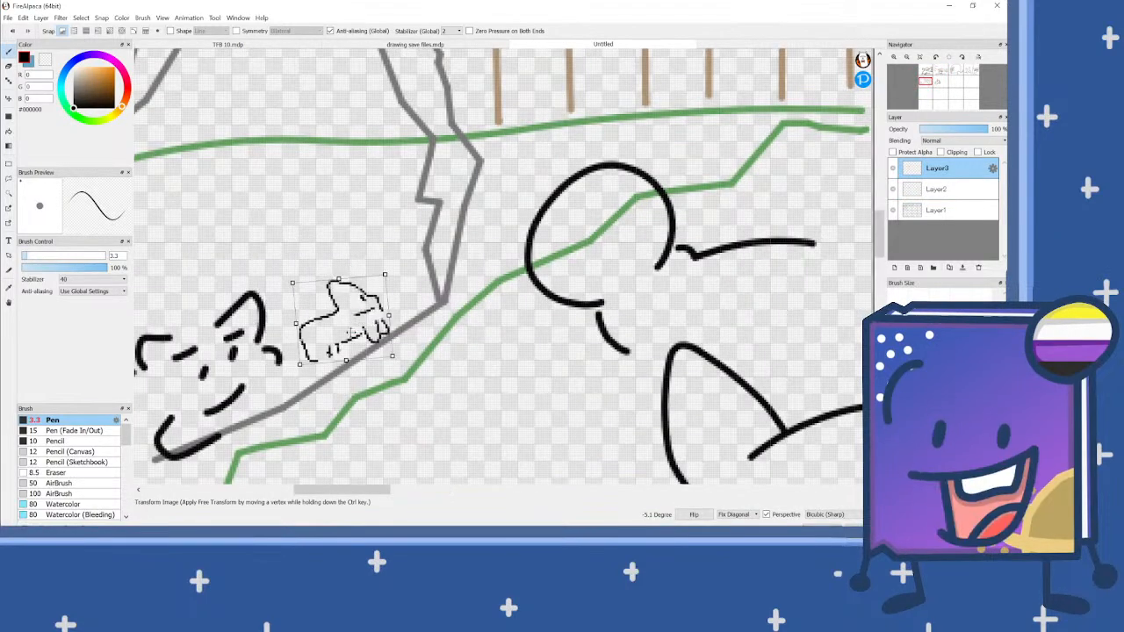
{"action": "left_click_drag", "start_coordinate": [389, 411], "coordinate": [394, 407]}
{"action": "key", "text": "Return"}
{"action": "scroll", "coordinate": [389, 395], "scroll_direction": "down", "scroll_amount": 2}
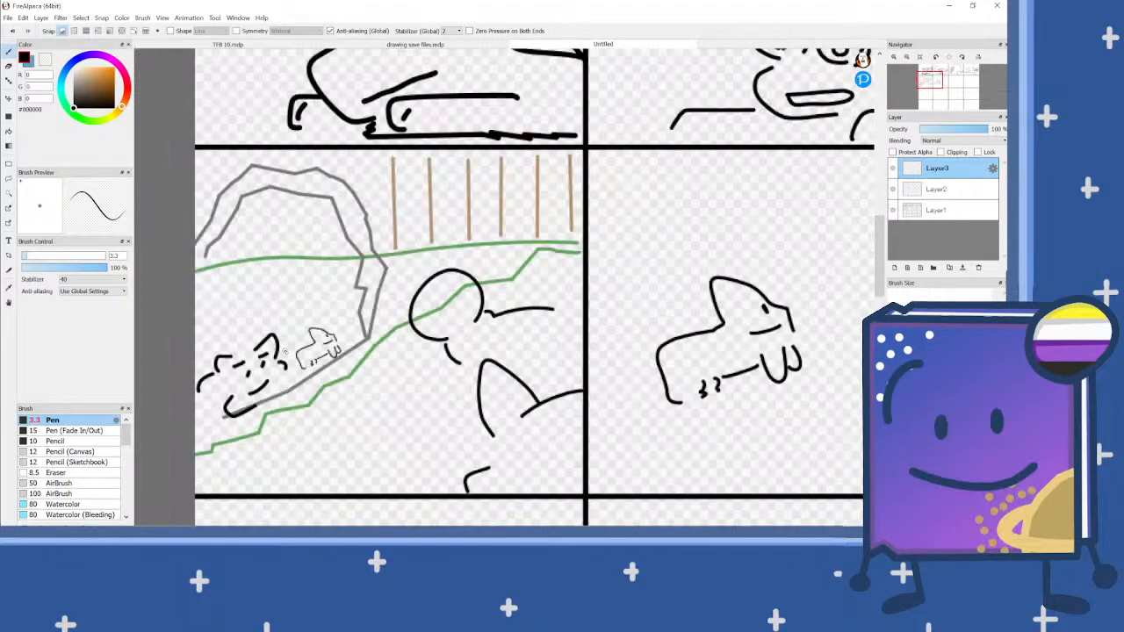
Step: Clear the original character sketch from Layer2 and merge Layer3 and Layer2 down into Layer1
{"action": "left_click", "coordinate": [942, 189]}
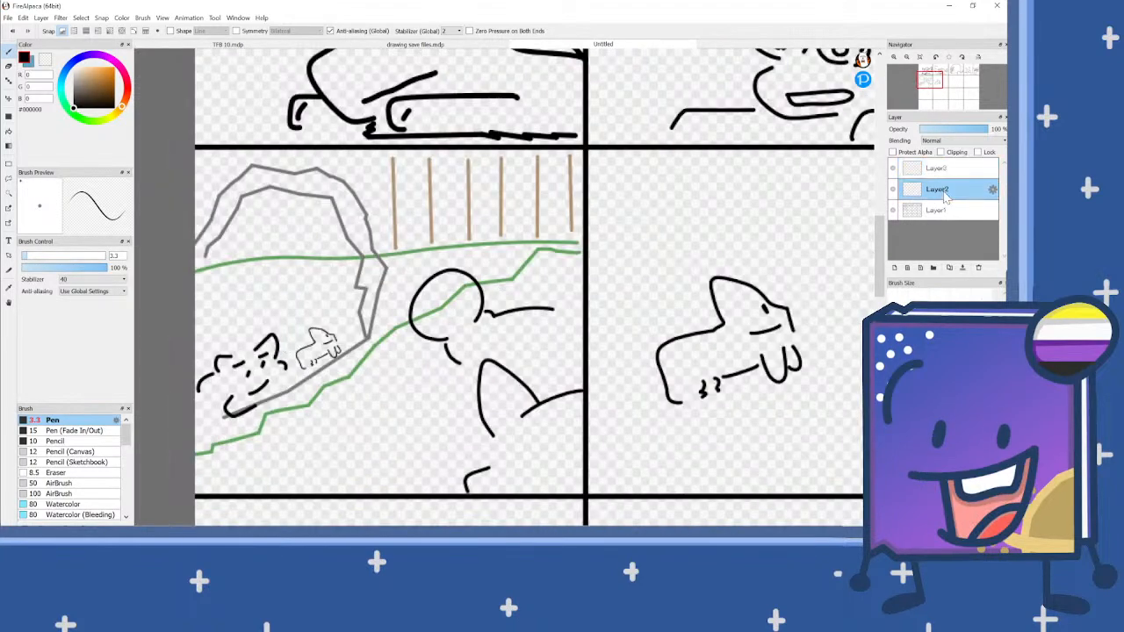
{"action": "left_click", "coordinate": [947, 175]}
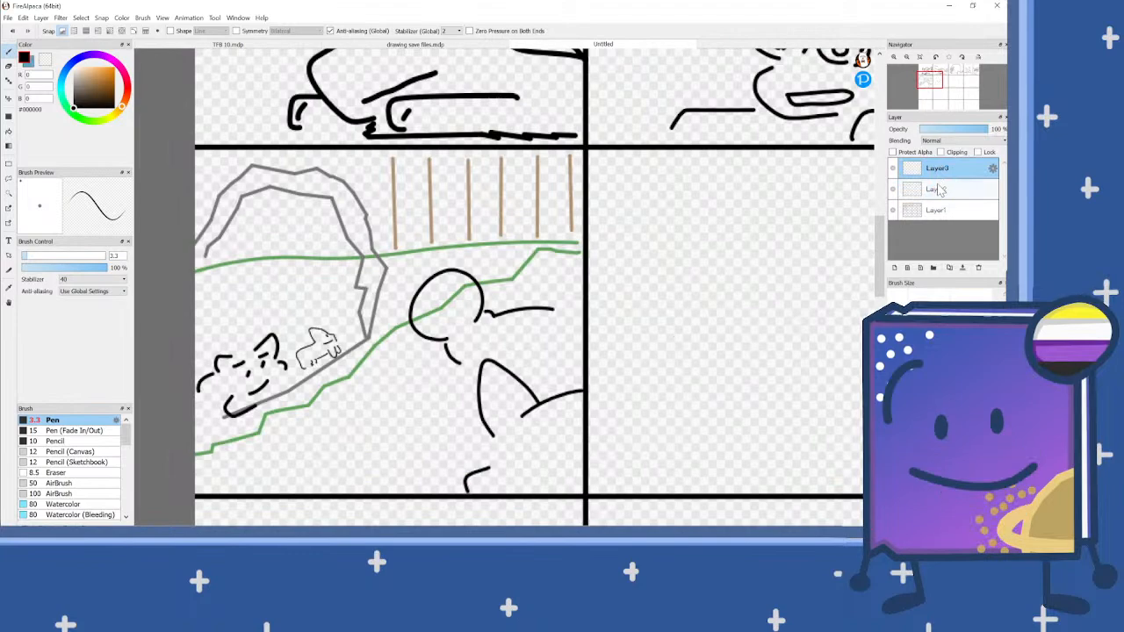
{"action": "key", "text": "ctrl+e"}
{"action": "key", "text": "ctrl+e"}
{"action": "scroll", "coordinate": [461, 307], "scroll_direction": "down", "scroll_amount": 2}
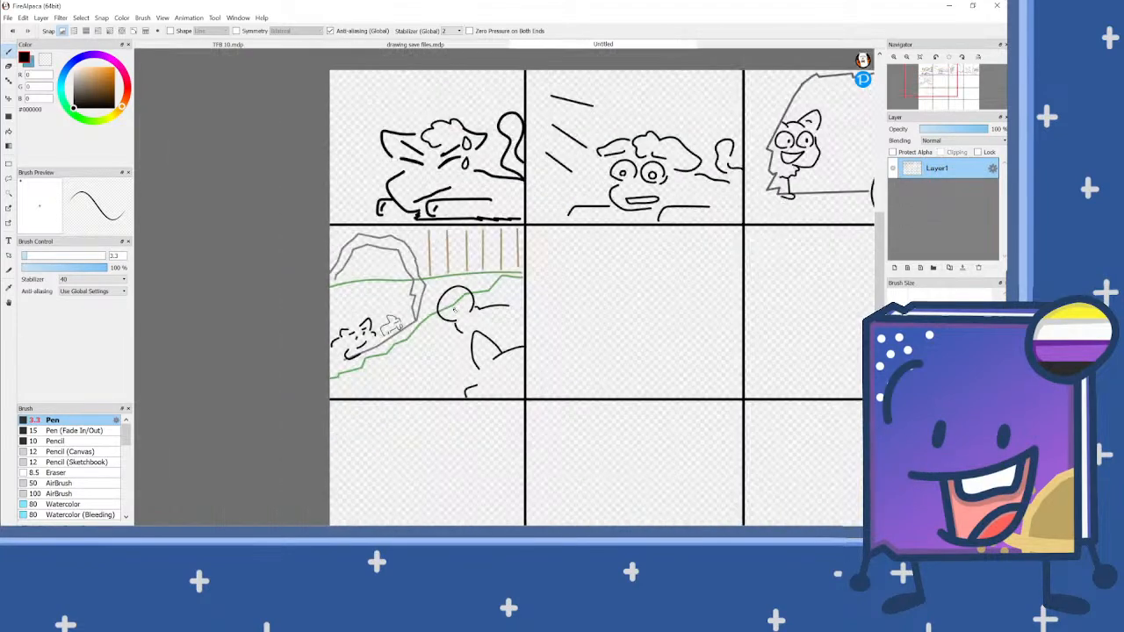
Step: Draw another tiny character with a 2.3 px pen at the cave's lower corner, beside the pasted one
{"action": "scroll", "coordinate": [457, 314], "scroll_direction": "up", "scroll_amount": 3}
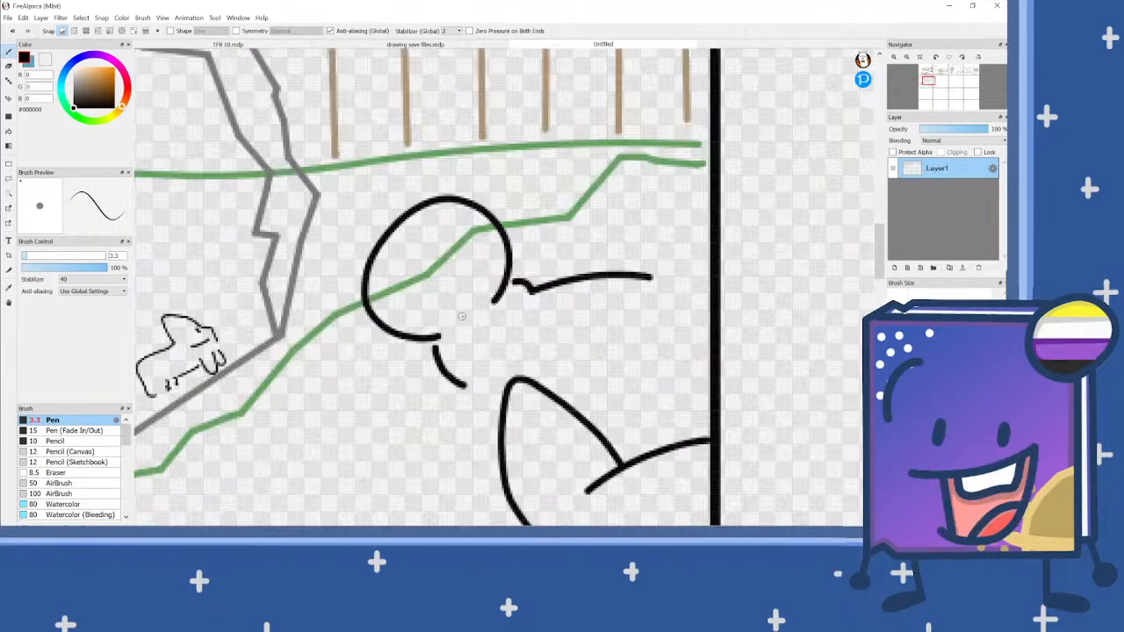
{"action": "scroll", "coordinate": [508, 325], "scroll_direction": "down", "scroll_amount": 2}
{"action": "scroll", "coordinate": [405, 330], "scroll_direction": "up", "scroll_amount": 3}
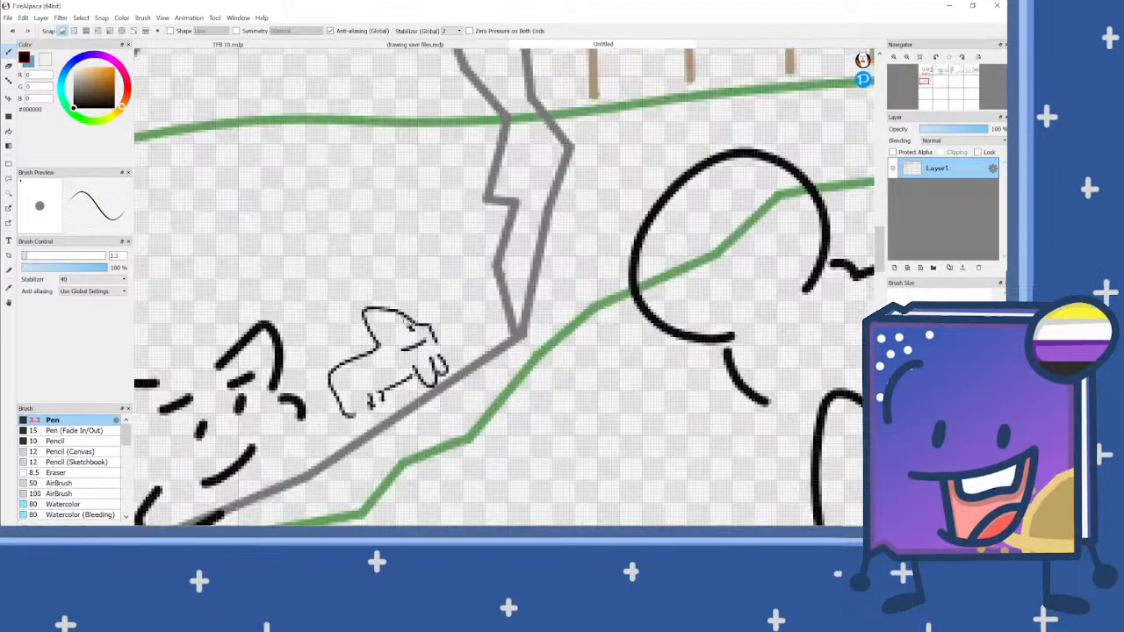
{"action": "scroll", "coordinate": [413, 318], "scroll_direction": "up", "scroll_amount": 2}
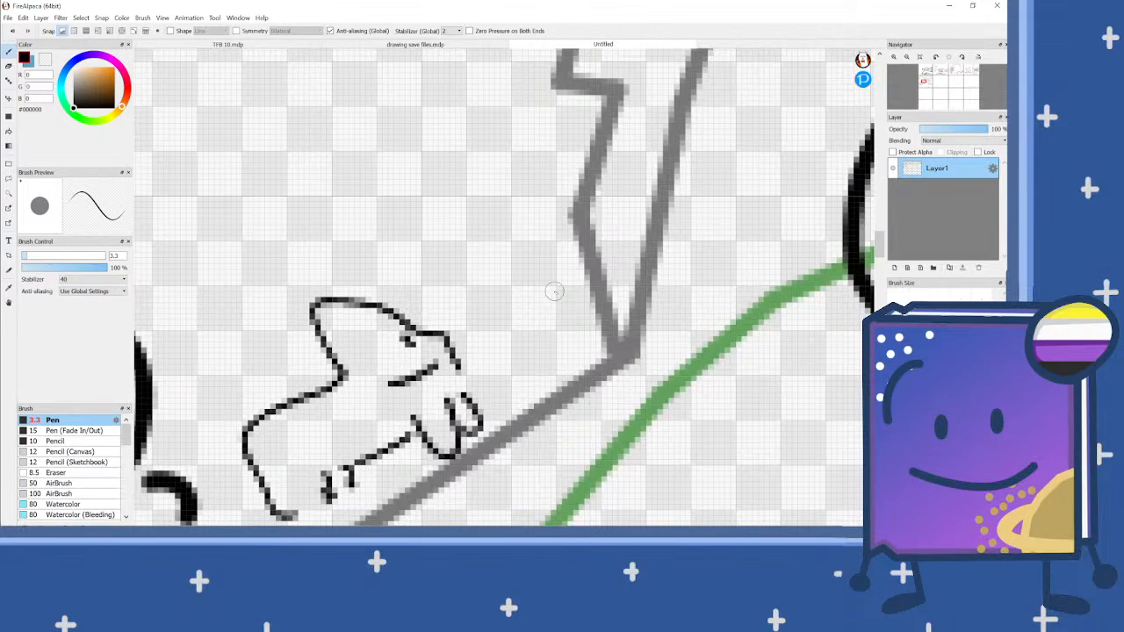
{"action": "left_click_drag", "start_coordinate": [540, 301], "coordinate": [551, 283]}
{"action": "left_click", "coordinate": [24, 255]}
{"action": "left_click", "coordinate": [12, 30]}
{"action": "left_click", "coordinate": [11, 30]}
{"action": "mouse_move", "coordinate": [517, 298]}
{"action": "left_mouse_down"}
{"action": "mouse_move", "coordinate": [538, 348]}
{"action": "mouse_move", "coordinate": [529, 300]}
{"action": "mouse_move", "coordinate": [517, 298]}
{"action": "mouse_move", "coordinate": [532, 280]}
{"action": "mouse_move", "coordinate": [555, 186]}
{"action": "mouse_move", "coordinate": [579, 156]}
{"action": "mouse_move", "coordinate": [604, 211]}
{"action": "mouse_move", "coordinate": [622, 205]}
{"action": "mouse_move", "coordinate": [635, 227]}
{"action": "mouse_move", "coordinate": [678, 202]}
{"action": "mouse_move", "coordinate": [708, 209]}
{"action": "mouse_move", "coordinate": [724, 230]}
{"action": "mouse_move", "coordinate": [705, 264]}
{"action": "mouse_move", "coordinate": [637, 317]}
{"action": "mouse_move", "coordinate": [646, 363]}
{"action": "mouse_move", "coordinate": [616, 359]}
{"action": "mouse_move", "coordinate": [600, 340]}
{"action": "mouse_move", "coordinate": [616, 367]}
{"action": "mouse_move", "coordinate": [608, 397]}
{"action": "mouse_move", "coordinate": [555, 362]}
{"action": "left_mouse_up"}
{"action": "mouse_move", "coordinate": [720, 249]}
{"action": "left_mouse_down"}
{"action": "mouse_move", "coordinate": [743, 309]}
{"action": "mouse_move", "coordinate": [691, 280]}
{"action": "left_mouse_up"}
{"action": "scroll", "coordinate": [601, 313], "scroll_direction": "down", "scroll_amount": 3}
{"action": "scroll", "coordinate": [602, 316], "scroll_direction": "up", "scroll_amount": 1}
{"action": "left_click_drag", "start_coordinate": [583, 286], "coordinate": [586, 321]}
{"action": "scroll", "coordinate": [585, 322], "scroll_direction": "down", "scroll_amount": 3}
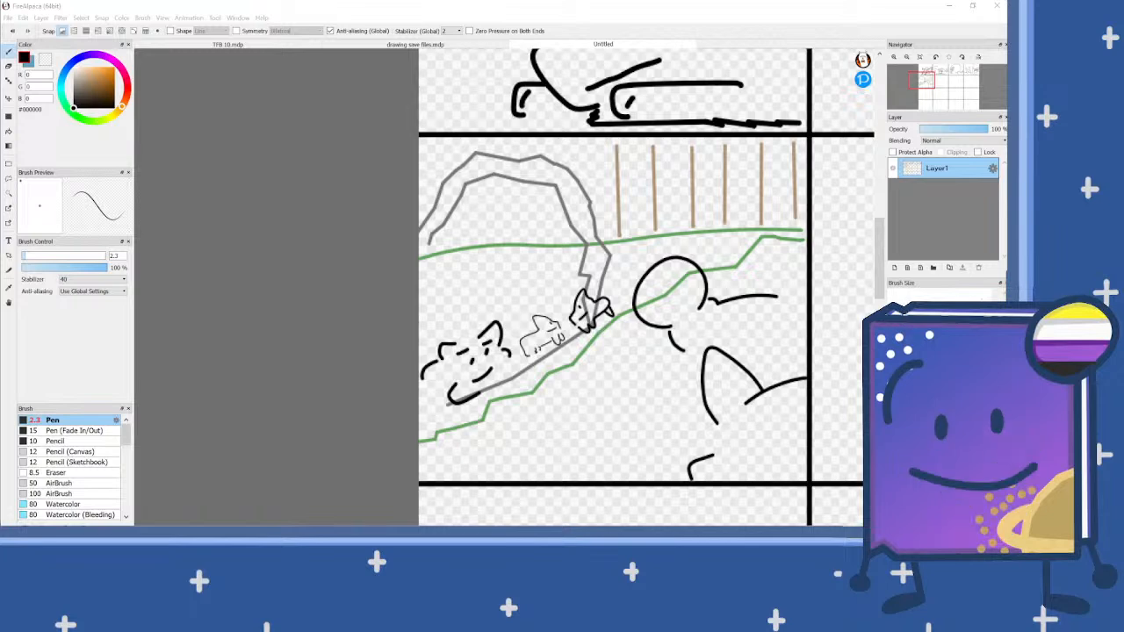
{"action": "scroll", "coordinate": [512, 347], "scroll_direction": "down", "scroll_amount": 3}
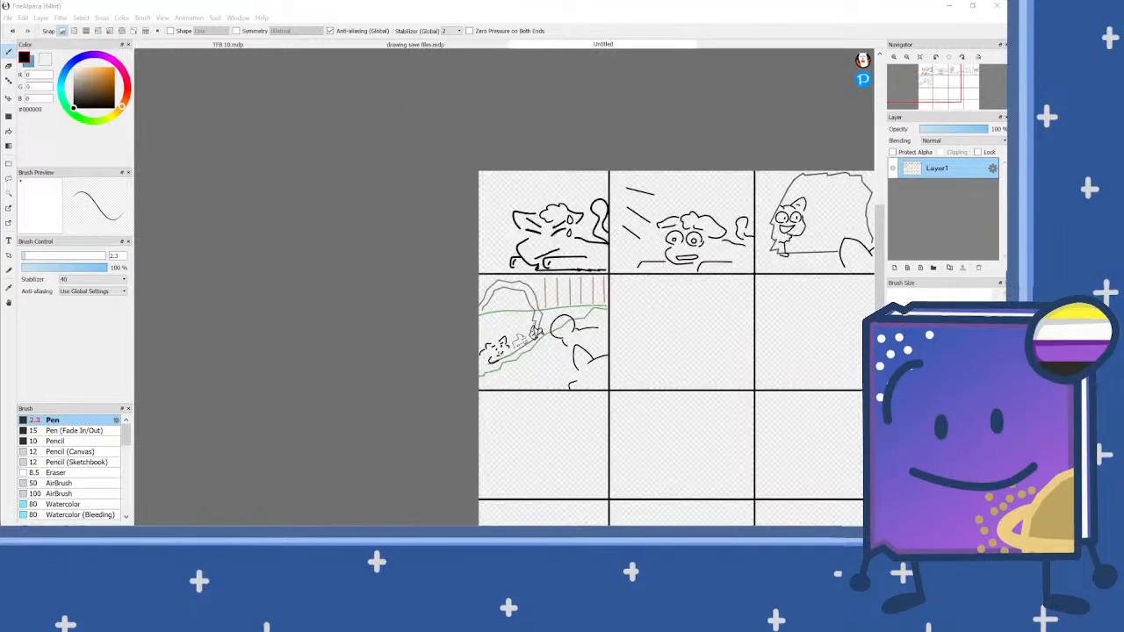
{"action": "scroll", "coordinate": [512, 347], "scroll_direction": "down", "scroll_amount": 1}
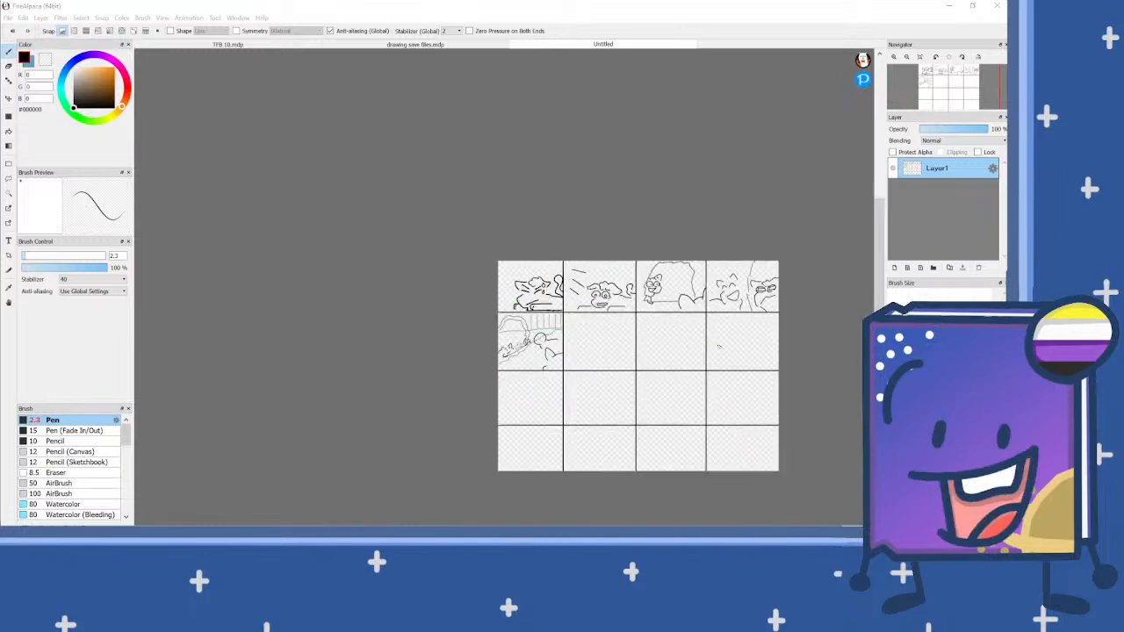
{"action": "scroll", "coordinate": [714, 345], "scroll_direction": "up", "scroll_amount": 1}
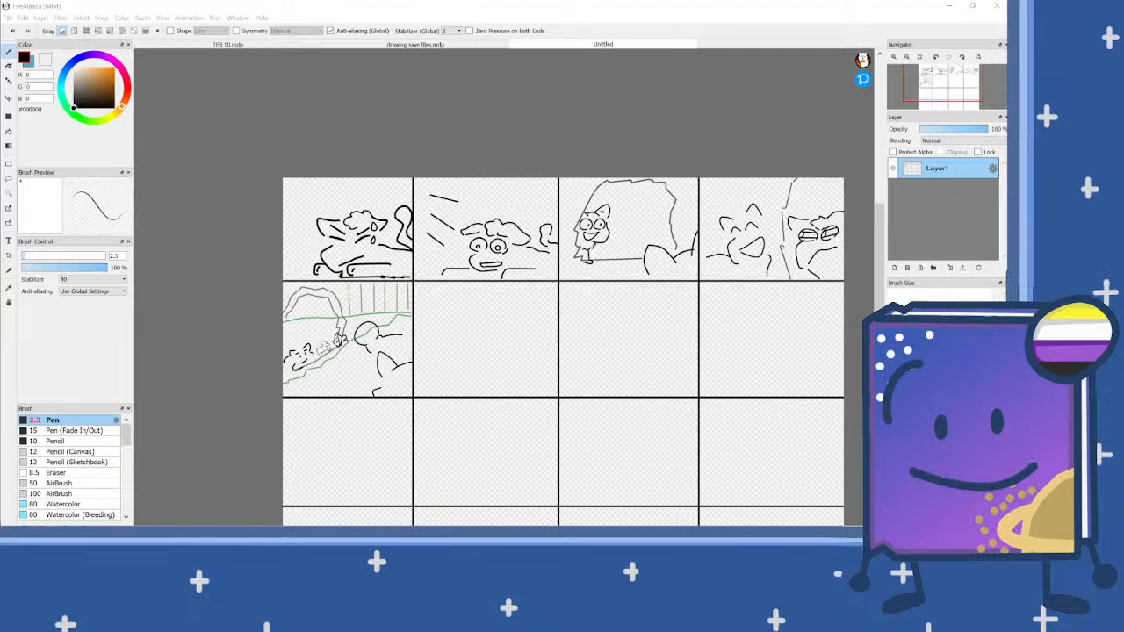
{"action": "scroll", "coordinate": [455, 380], "scroll_direction": "up", "scroll_amount": 1}
{"action": "scroll", "coordinate": [373, 291], "scroll_direction": "down", "scroll_amount": 2}
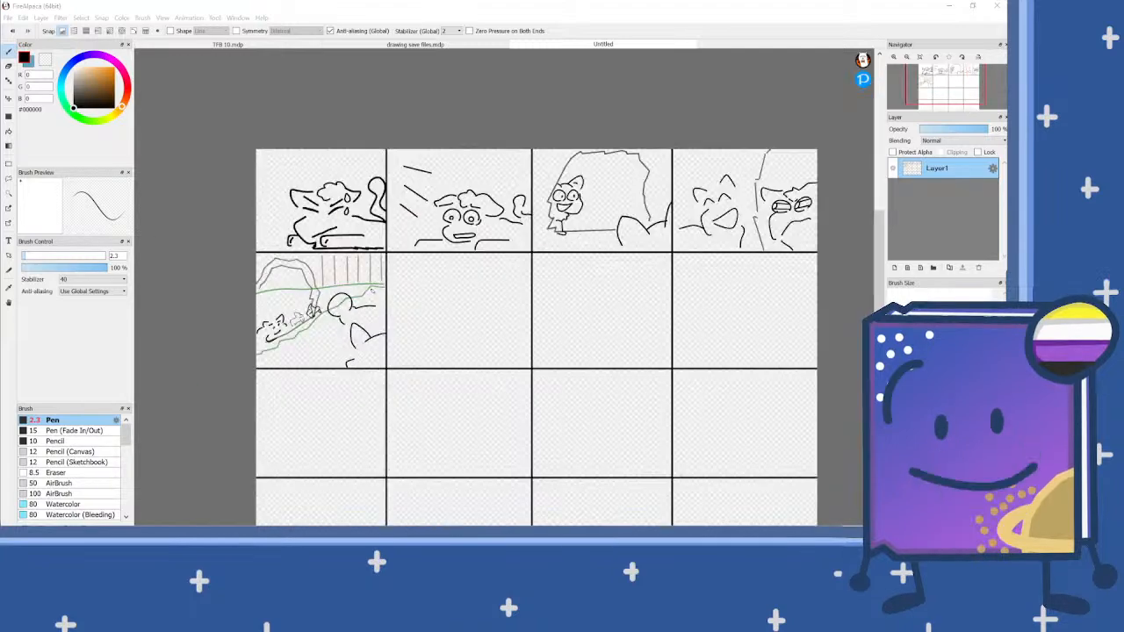
{"action": "scroll", "coordinate": [500, 317], "scroll_direction": "up", "scroll_amount": 1}
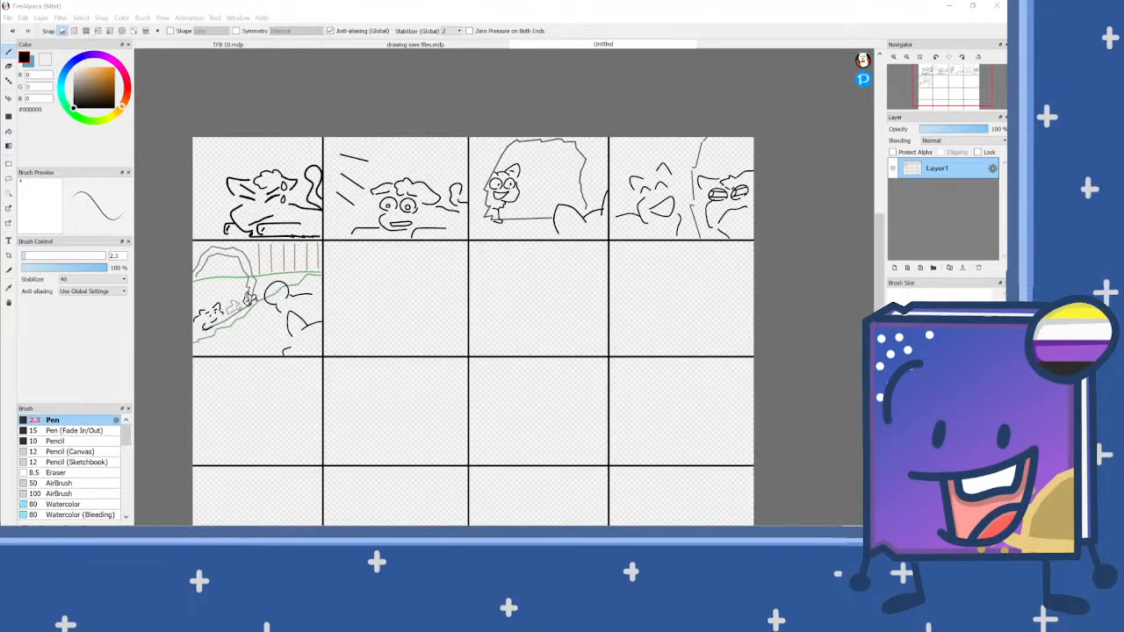
Step: Begin saving the storyboard canvas and create a folder named SB inside the pack project folder
{"action": "key", "text": "ctrl+s"}
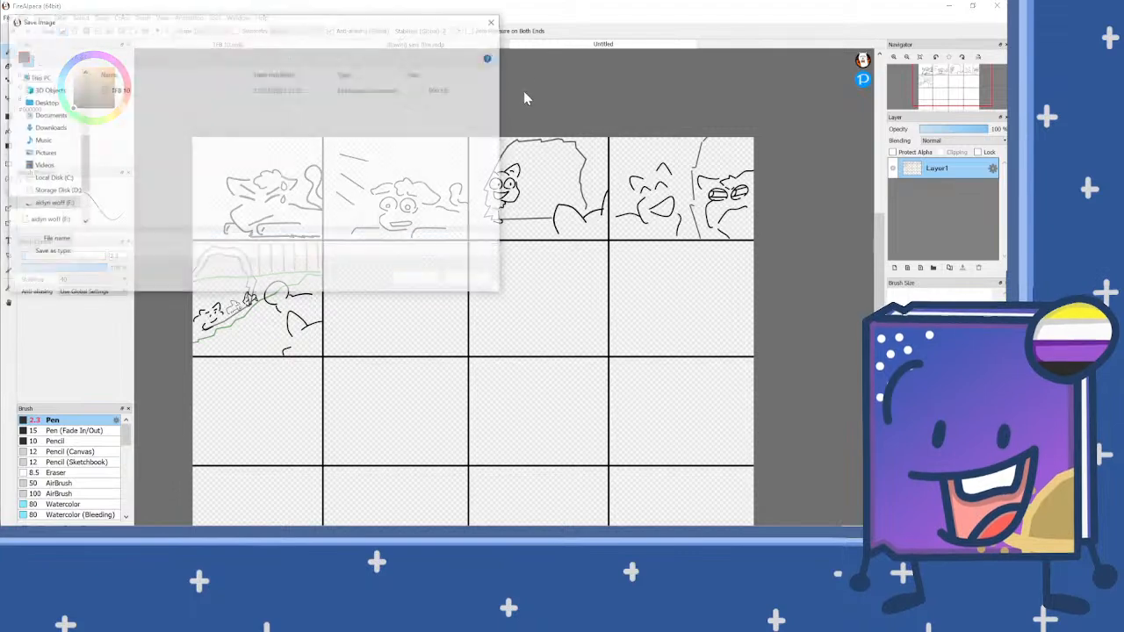
{"action": "left_click", "coordinate": [188, 38]}
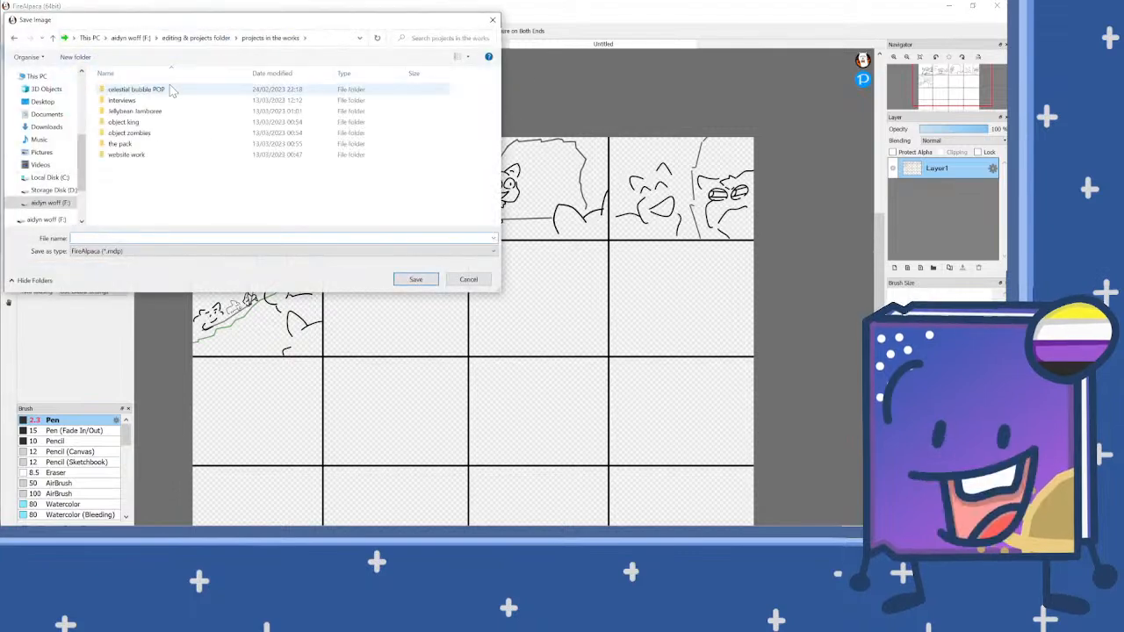
{"action": "double_click", "coordinate": [130, 145]}
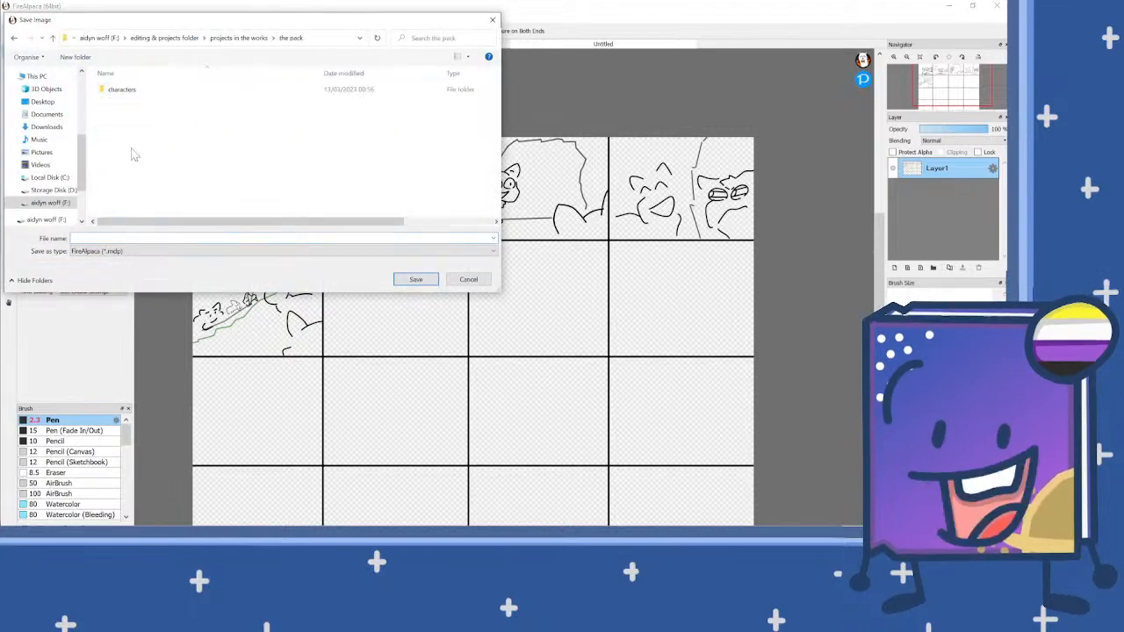
{"action": "left_click", "coordinate": [75, 57]}
{"action": "type", "text": "SB"}
{"action": "key", "text": "Return"}
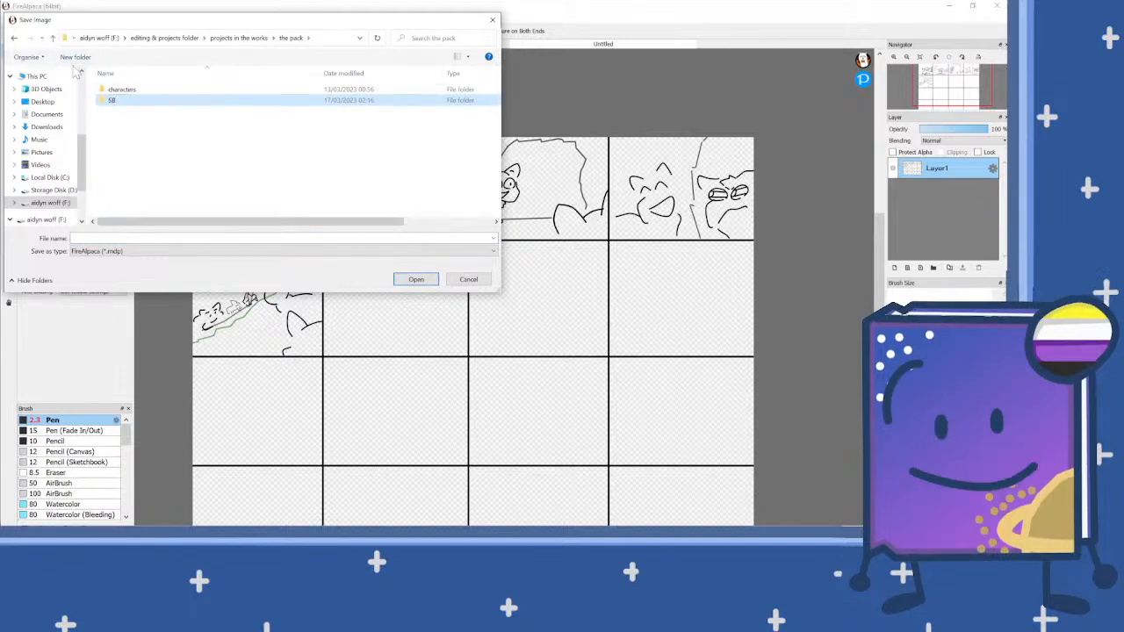
Step: Rename the new SB folder as Storyboards
{"action": "right_click", "coordinate": [157, 102]}
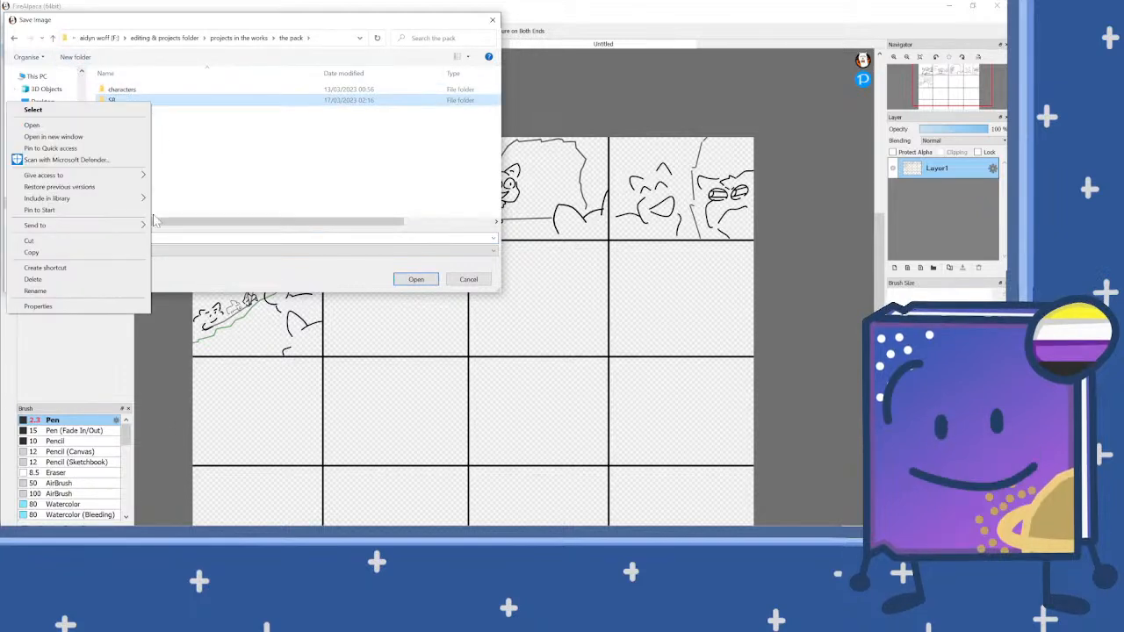
{"action": "left_click", "coordinate": [80, 292]}
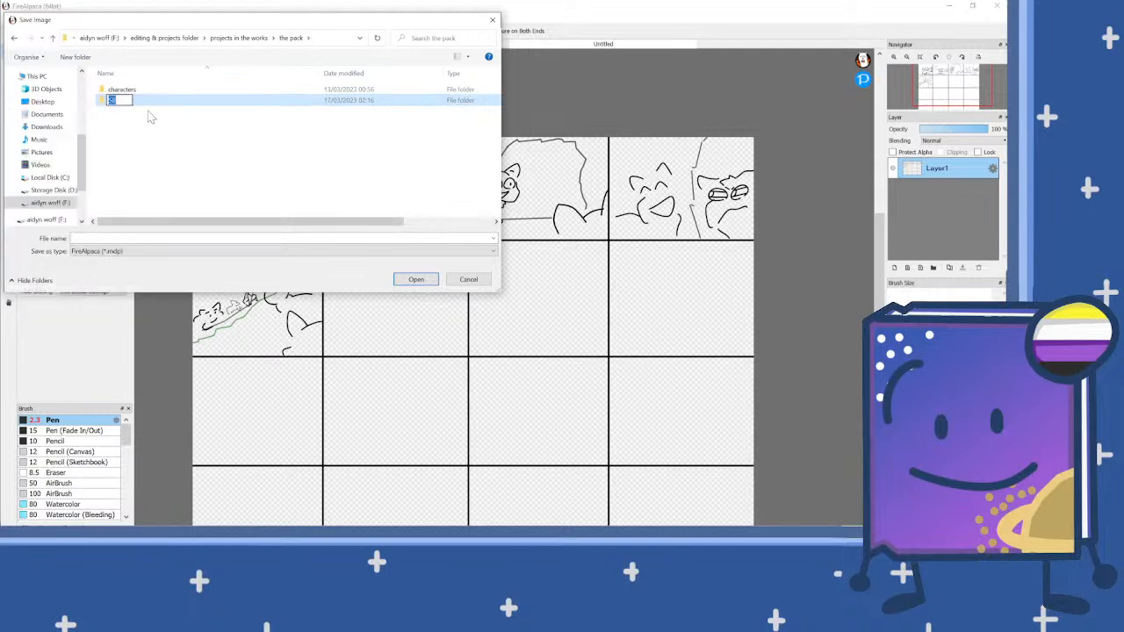
{"action": "type", "text": "Storybo"}
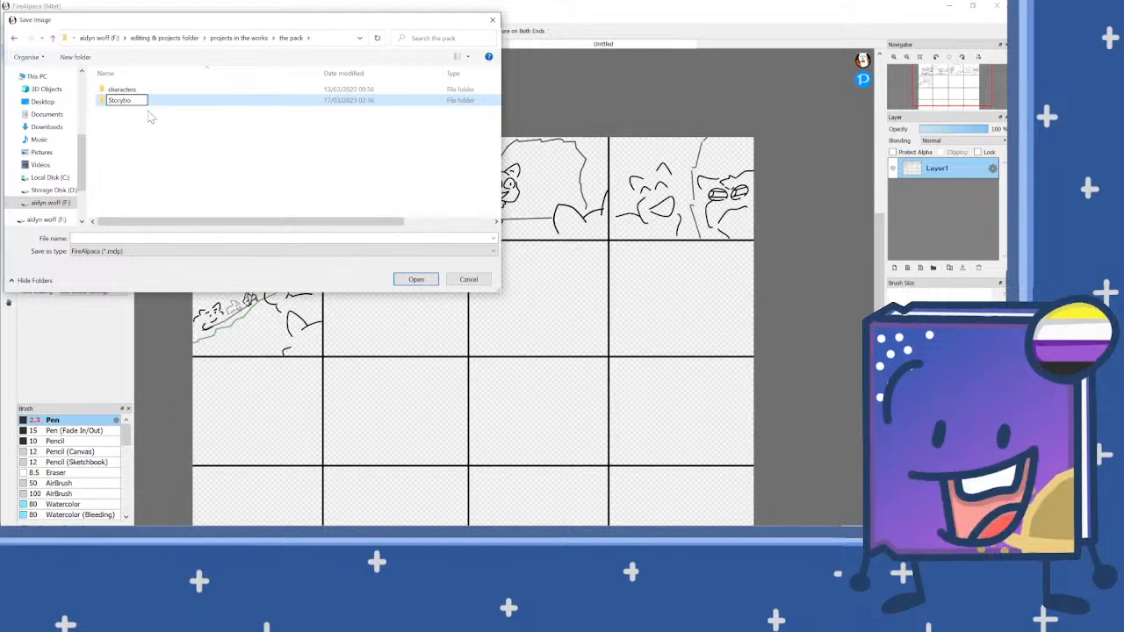
{"action": "type", "text": "r"}
{"action": "key", "text": "BackSpace"}
{"action": "key", "text": "BackSpace"}
{"action": "type", "text": "read"}
{"action": "key", "text": "BackSpace"}
{"action": "key", "text": "BackSpace"}
{"action": "key", "text": "BackSpace"}
{"action": "key", "text": "BackSpace"}
{"action": "type", "text": "oards"}
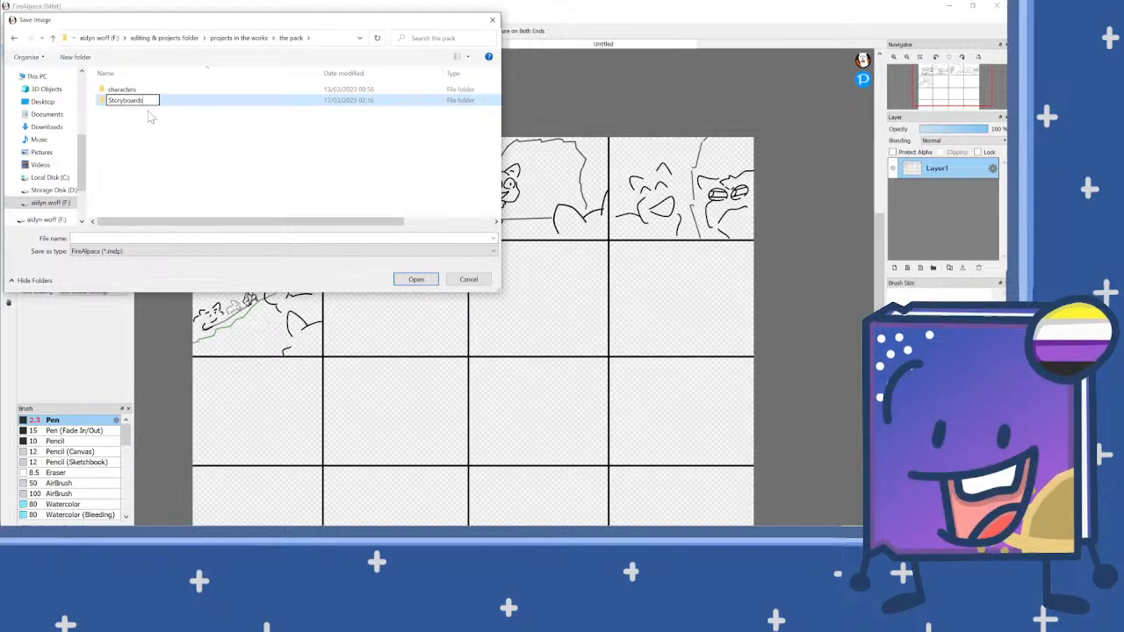
{"action": "key", "text": "Return"}
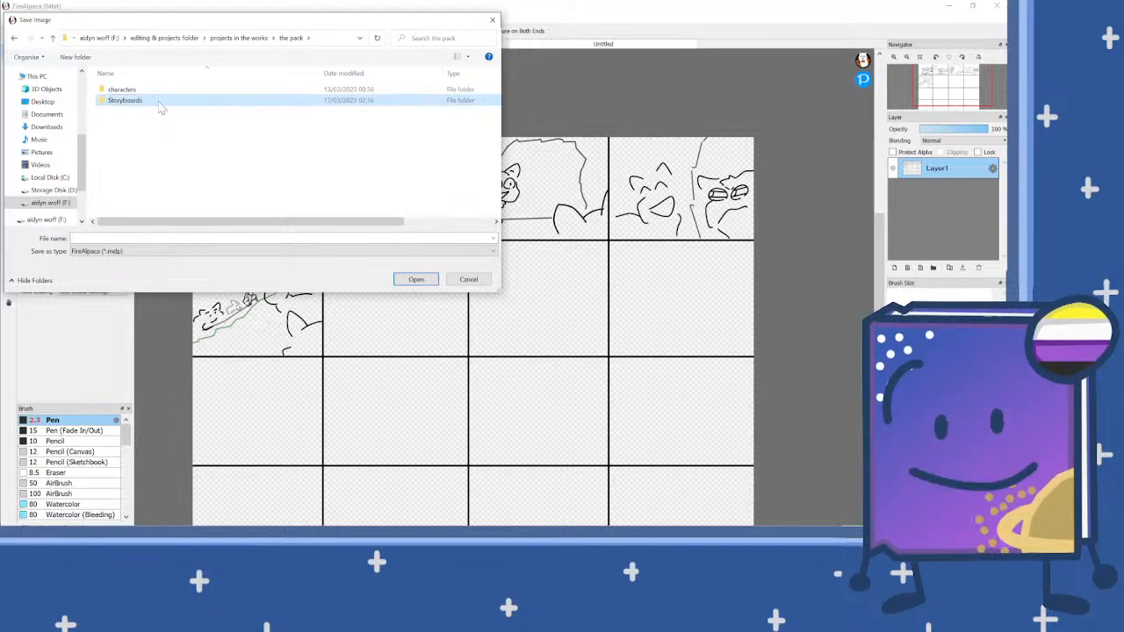
Step: Save the canvas in the Storyboards folder as a FireAlpaca file named episode one "BAG, and the babys gone"
{"action": "double_click", "coordinate": [158, 103]}
{"action": "type", "text": "episode one"}
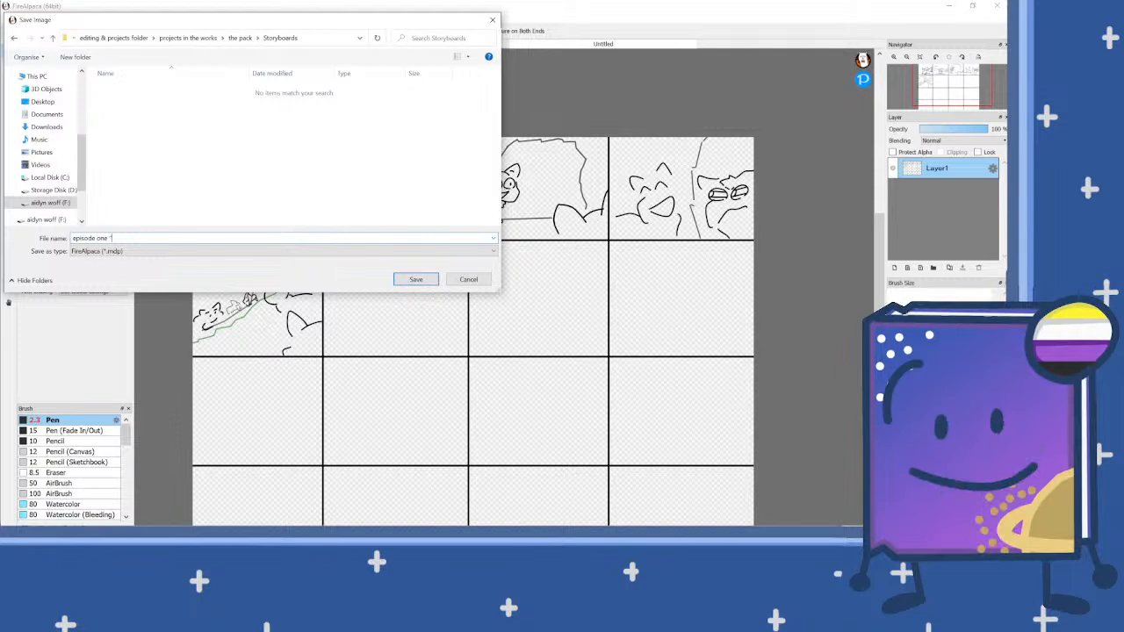
{"action": "type", "text": " 'b"}
{"action": "key", "text": "BackSpace"}
{"action": "type", "text": "BAG, and the balls"}
{"action": "key", "text": "BackSpace"}
{"action": "key", "text": "BackSpace"}
{"action": "type", "text": "bys gone\""}
{"action": "key", "text": "Return"}
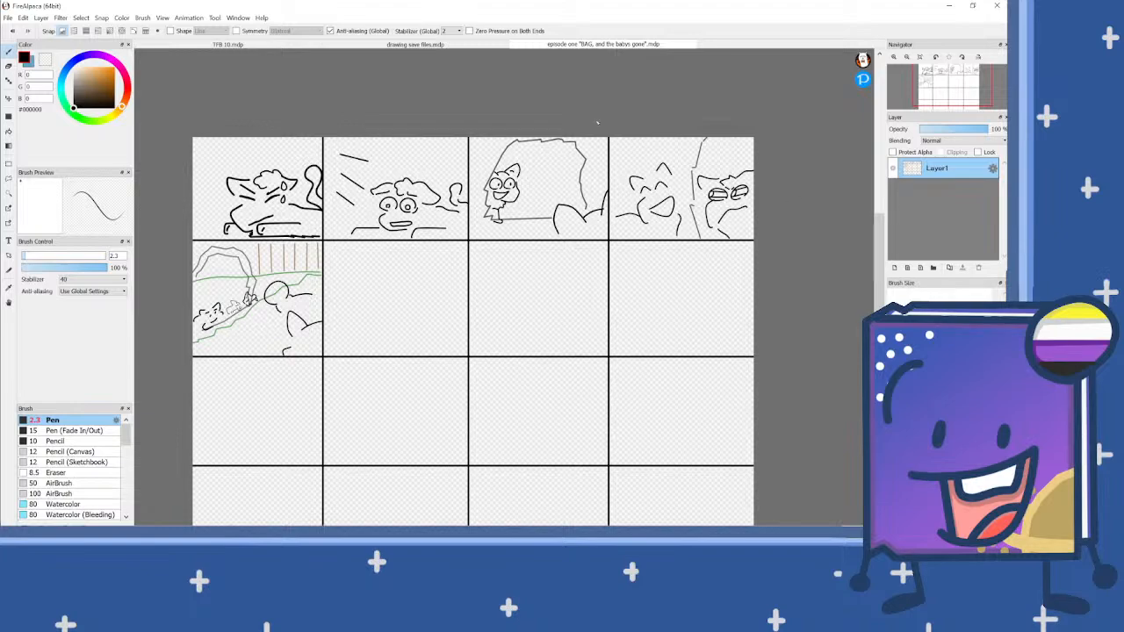
Step: Select Layer4 in drawing save files.mdp and create a new transparent 1600 × 1200 px image at 350 dpi
{"action": "left_click", "coordinate": [417, 44]}
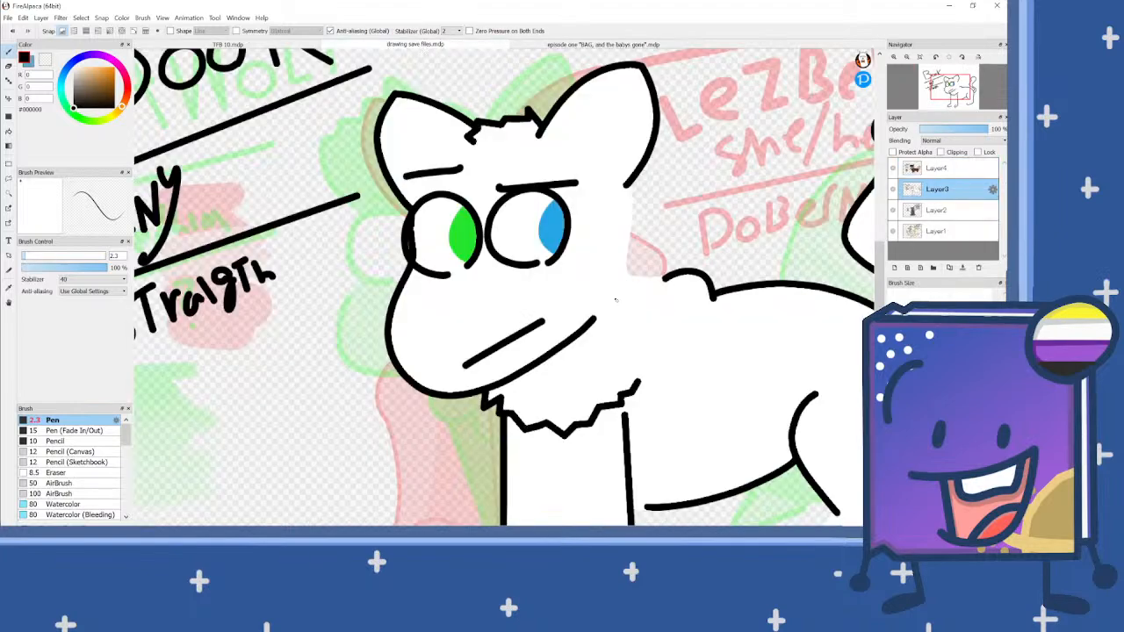
{"action": "left_click", "coordinate": [967, 170]}
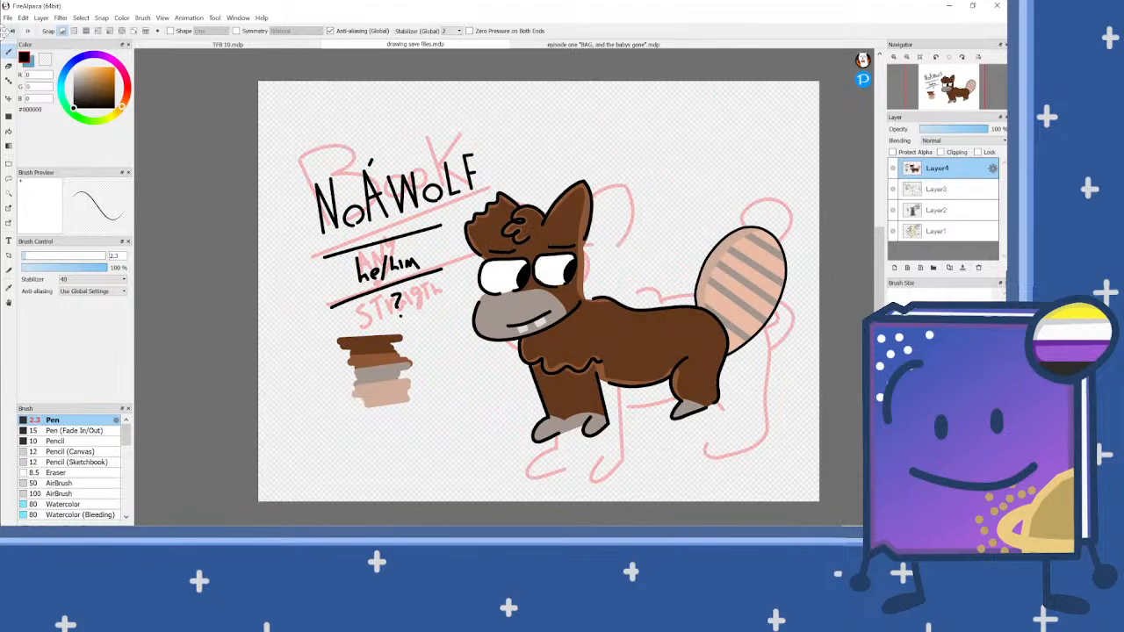
{"action": "left_click", "coordinate": [9, 17]}
{"action": "left_click", "coordinate": [35, 32]}
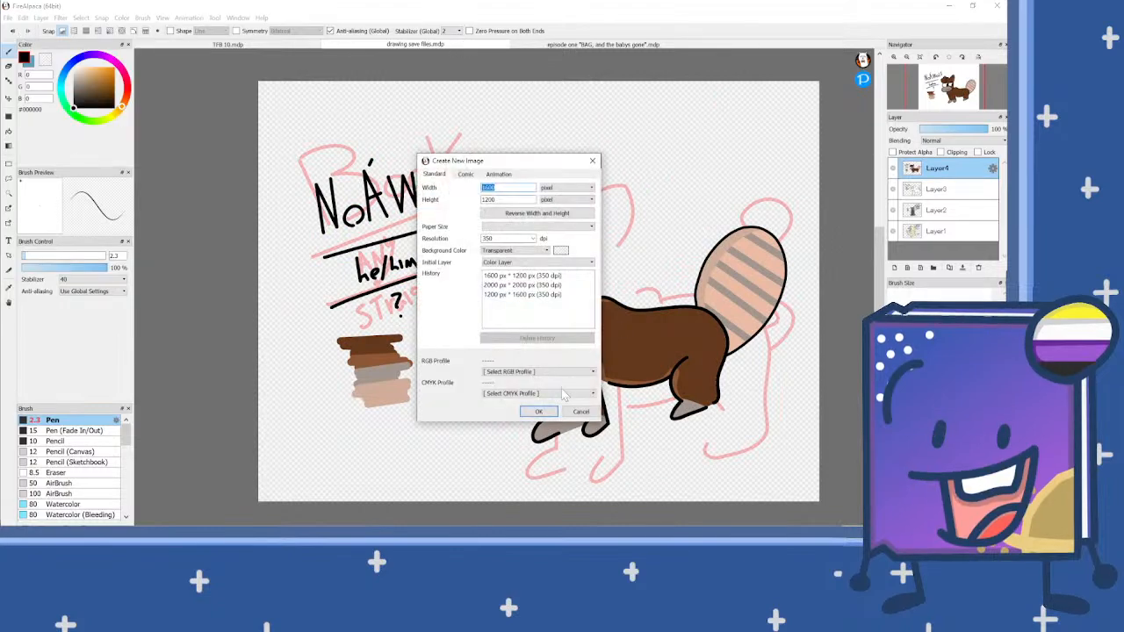
{"action": "left_click", "coordinate": [538, 412]}
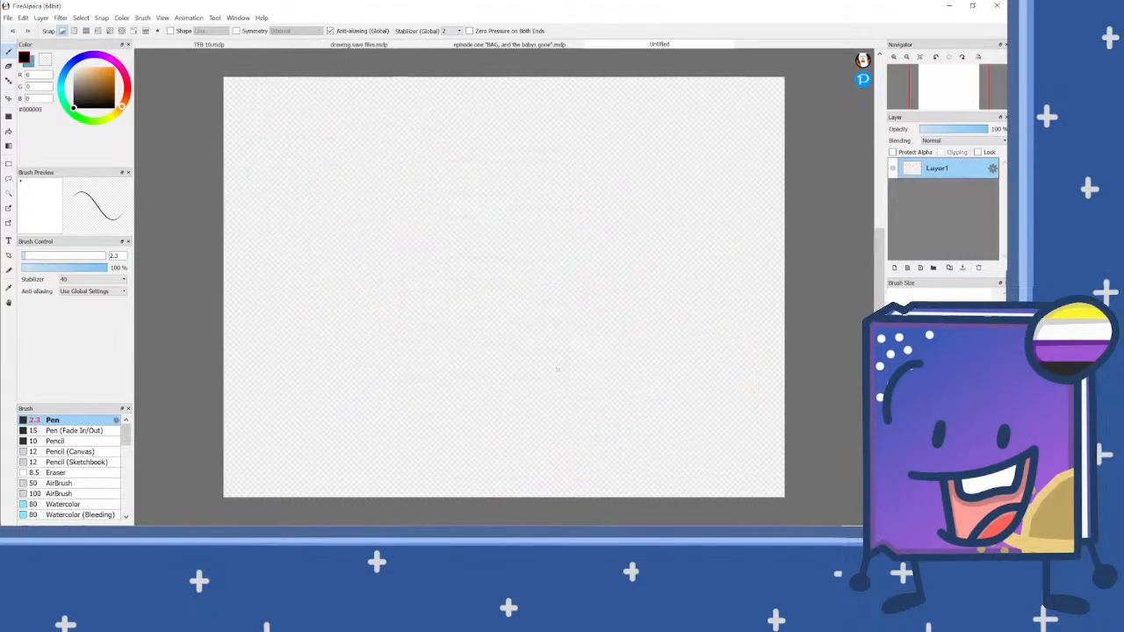
Step: Return to the episode one storyboard document and view its panel grid
{"action": "left_click", "coordinate": [531, 47]}
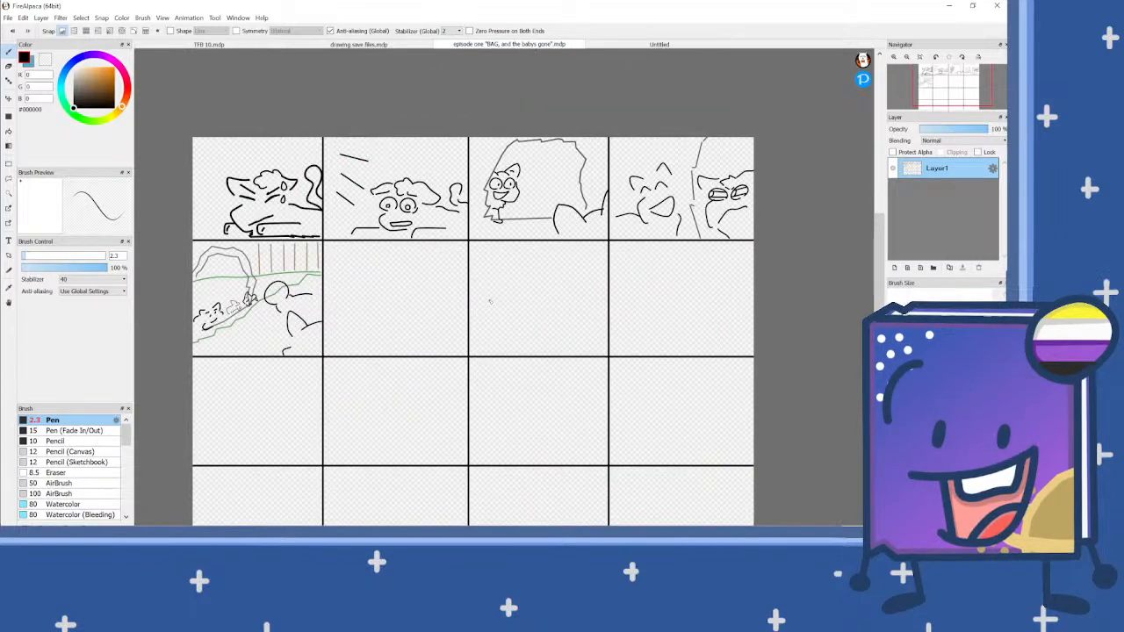
{"action": "scroll", "coordinate": [402, 294], "scroll_direction": "up", "scroll_amount": 2}
{"action": "scroll", "coordinate": [402, 293], "scroll_direction": "down", "scroll_amount": 2}
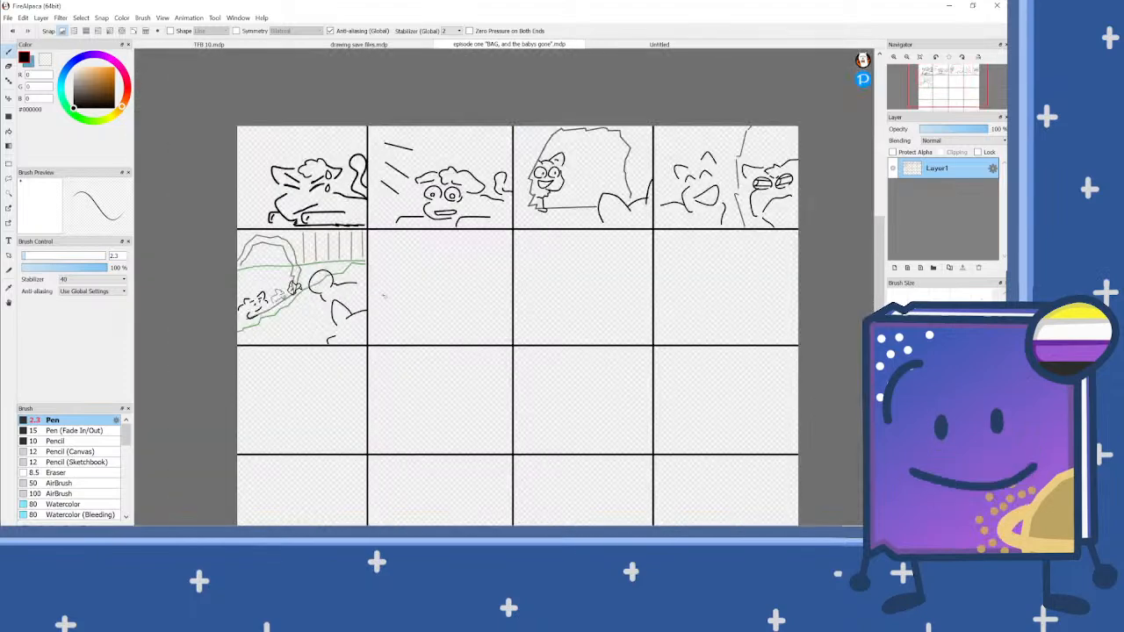
Step: Close the episode one storyboard document and the blank Untitled canvas
{"action": "scroll", "coordinate": [402, 293], "scroll_direction": "up", "scroll_amount": 2}
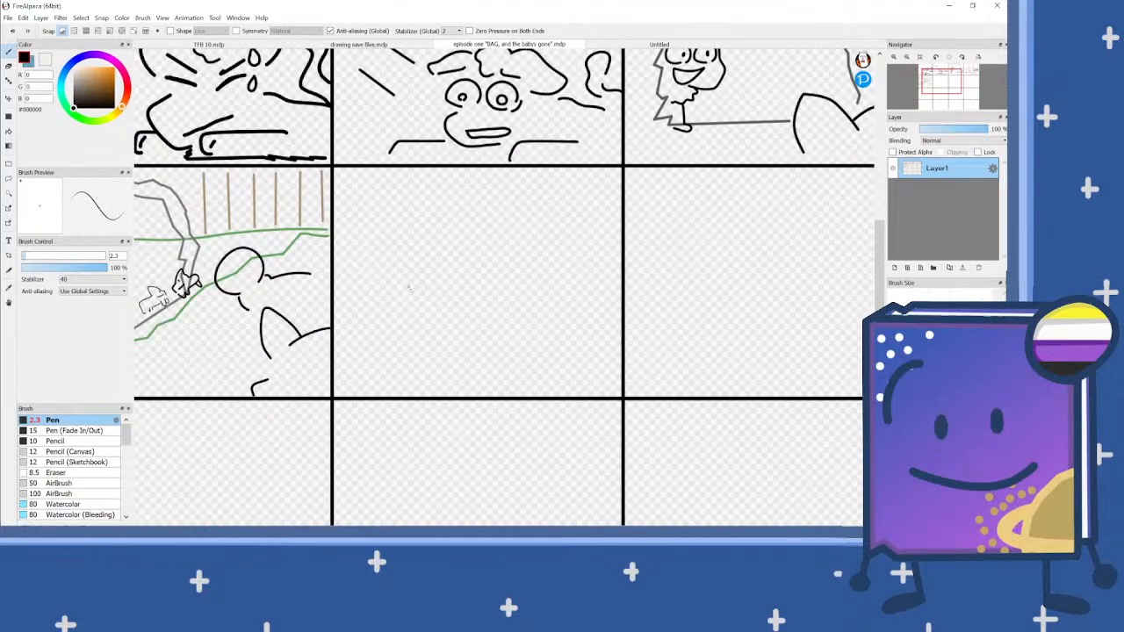
{"action": "scroll", "coordinate": [407, 283], "scroll_direction": "up", "scroll_amount": 2}
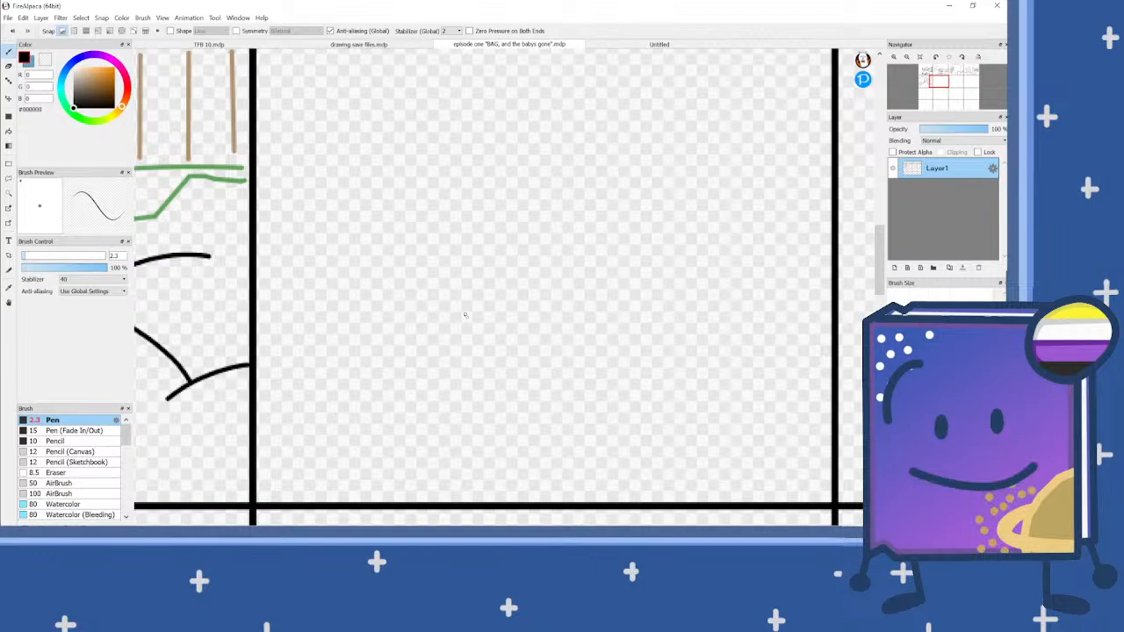
{"action": "scroll", "coordinate": [465, 315], "scroll_direction": "down", "scroll_amount": 3}
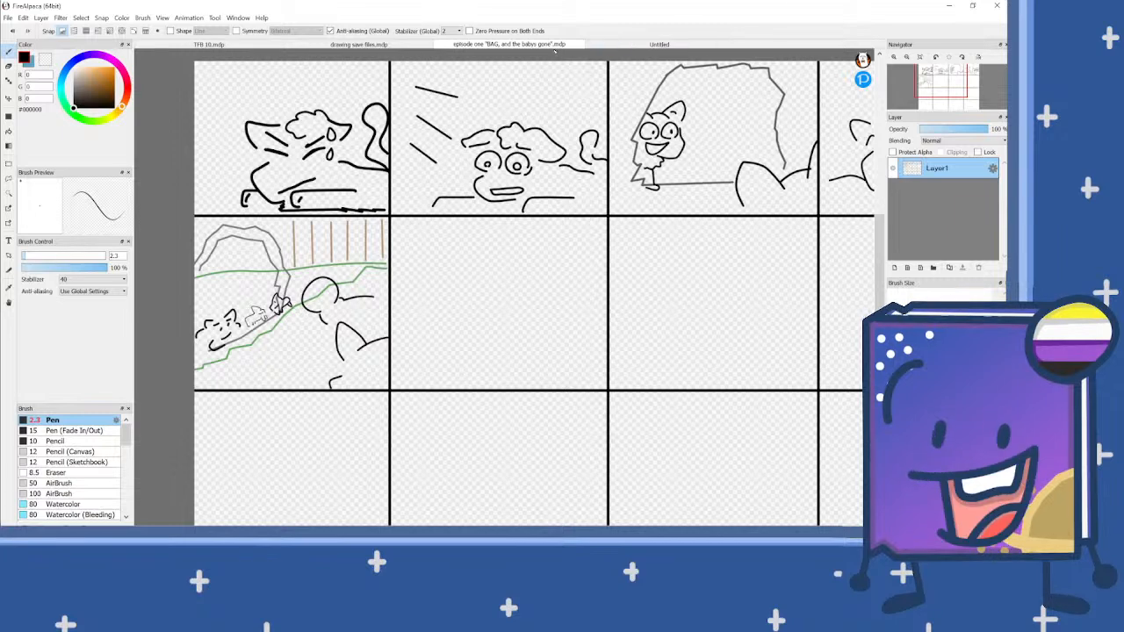
{"action": "left_click", "coordinate": [562, 44]}
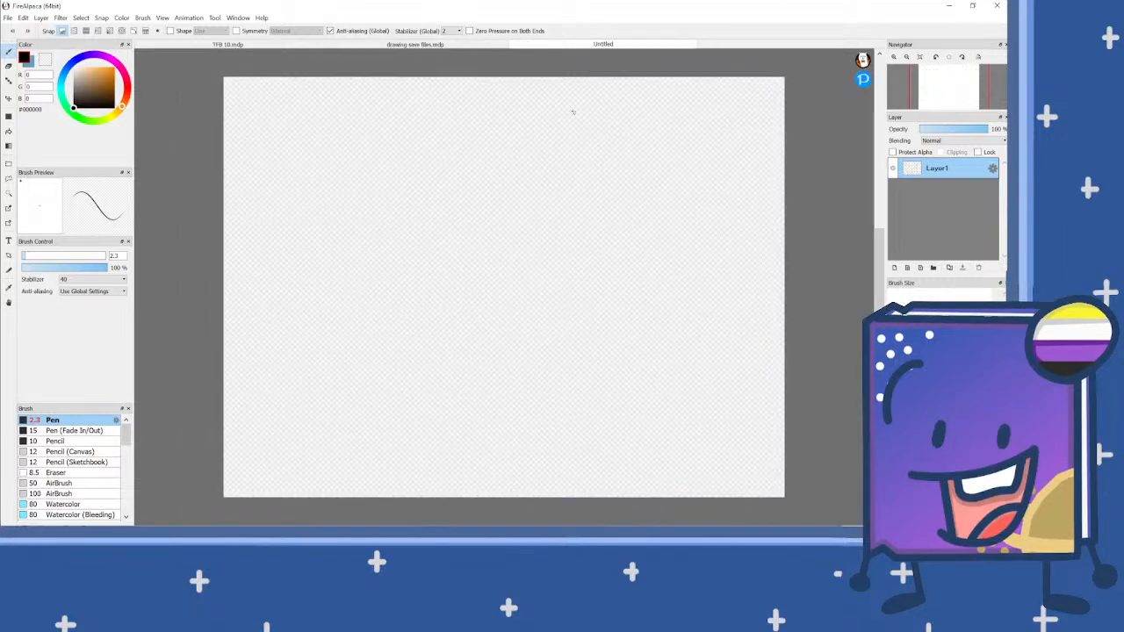
{"action": "left_click", "coordinate": [581, 51]}
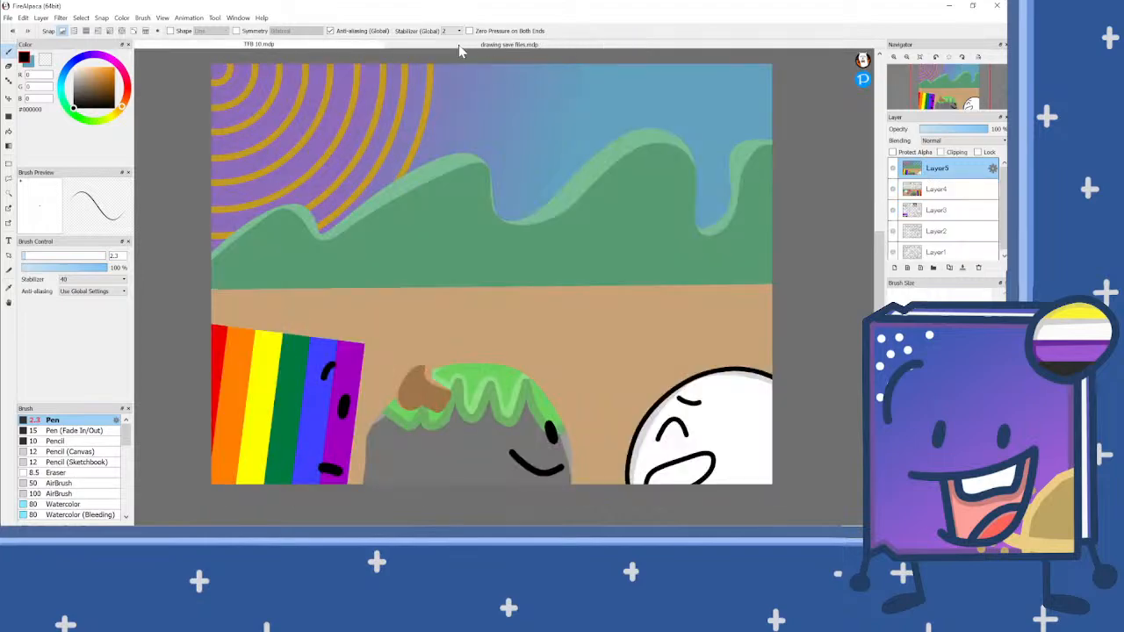
Step: Close TFB 10.mdp with its changes saved, and close drawing save files.mdp as well
{"action": "left_click", "coordinate": [461, 49]}
{"action": "left_click", "coordinate": [367, 49]}
{"action": "left_click", "coordinate": [378, 49]}
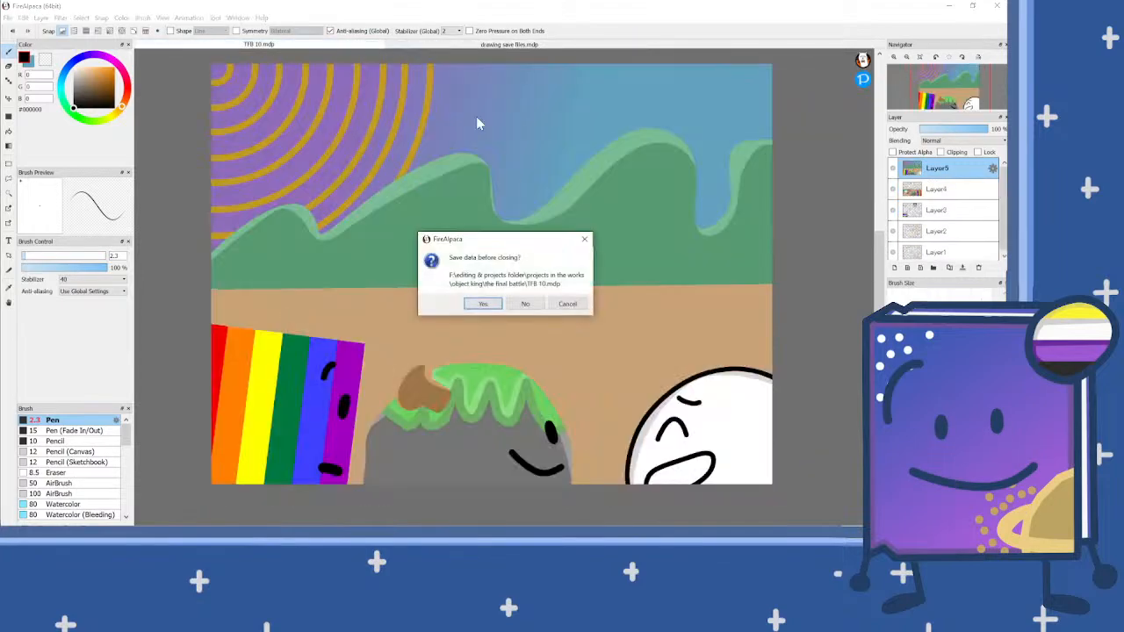
{"action": "left_click", "coordinate": [493, 305]}
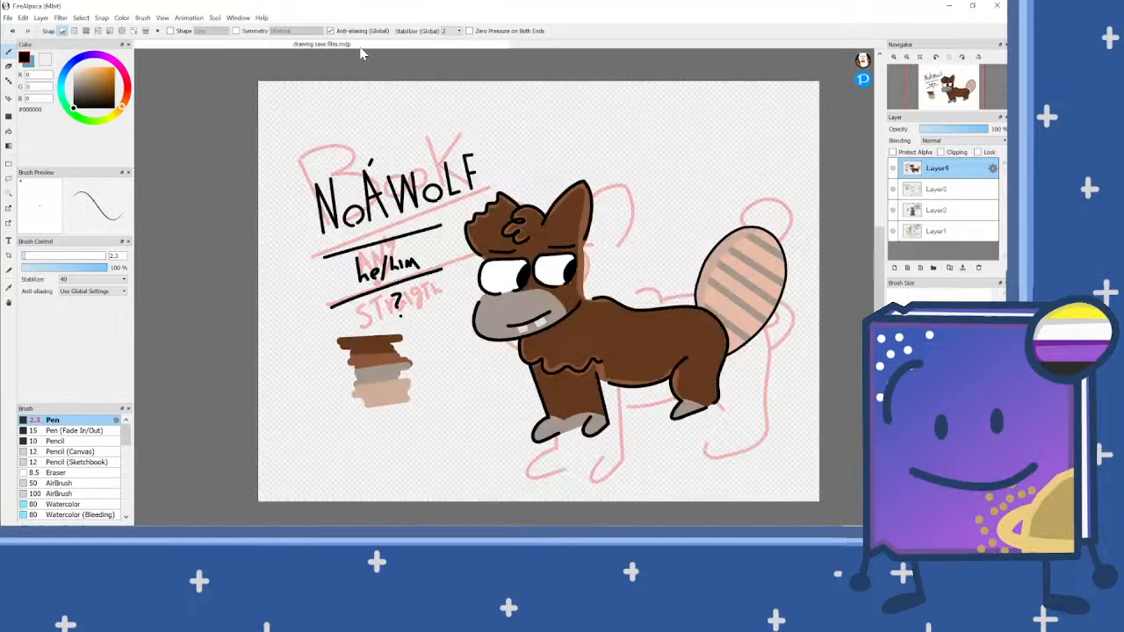
{"action": "left_click", "coordinate": [359, 45]}
{"action": "left_click", "coordinate": [501, 301]}
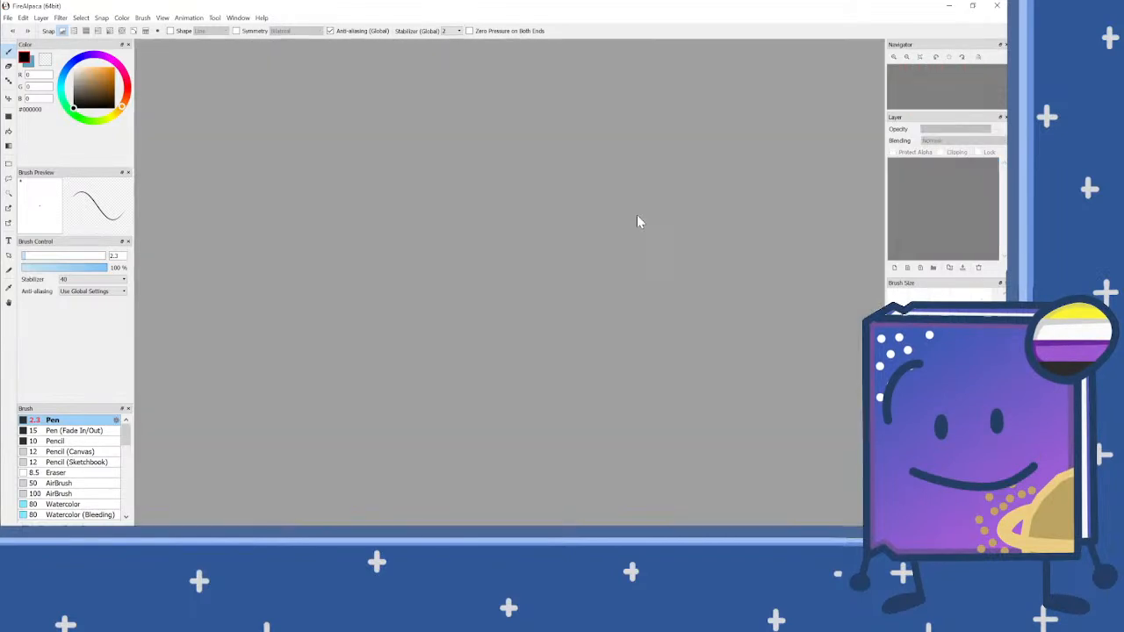